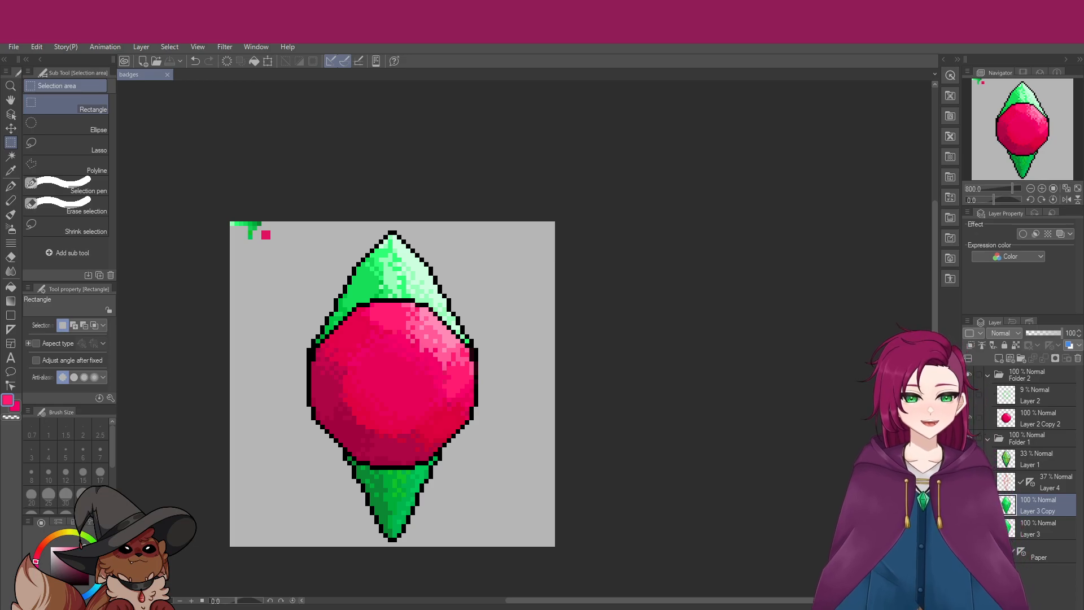
Hide Folder 1 and Folder 2 and add a new raster layer at the top of the layer stack
click(968, 438)
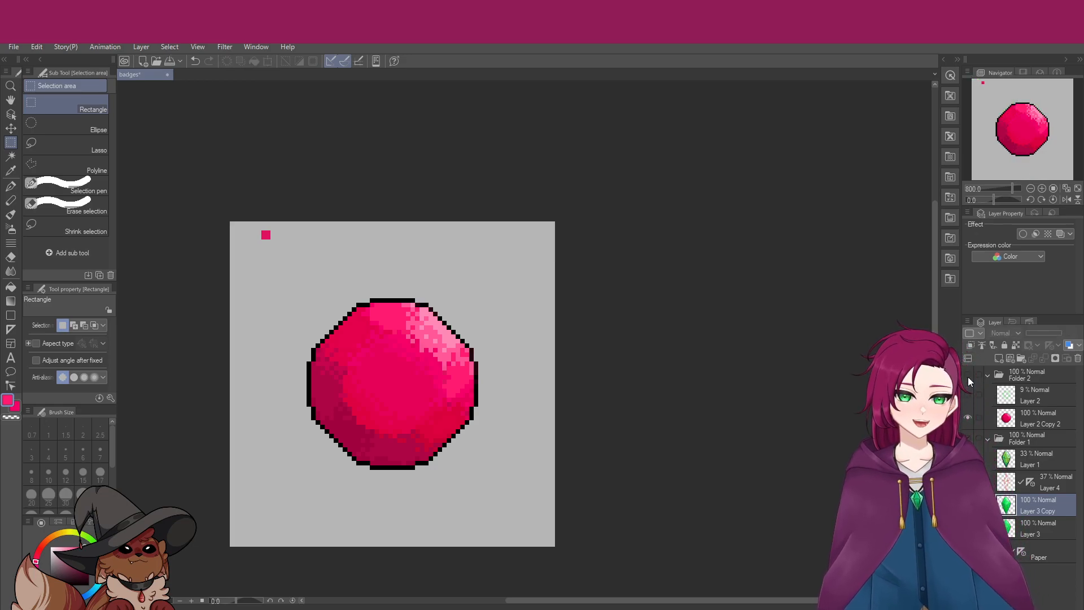
click(968, 374)
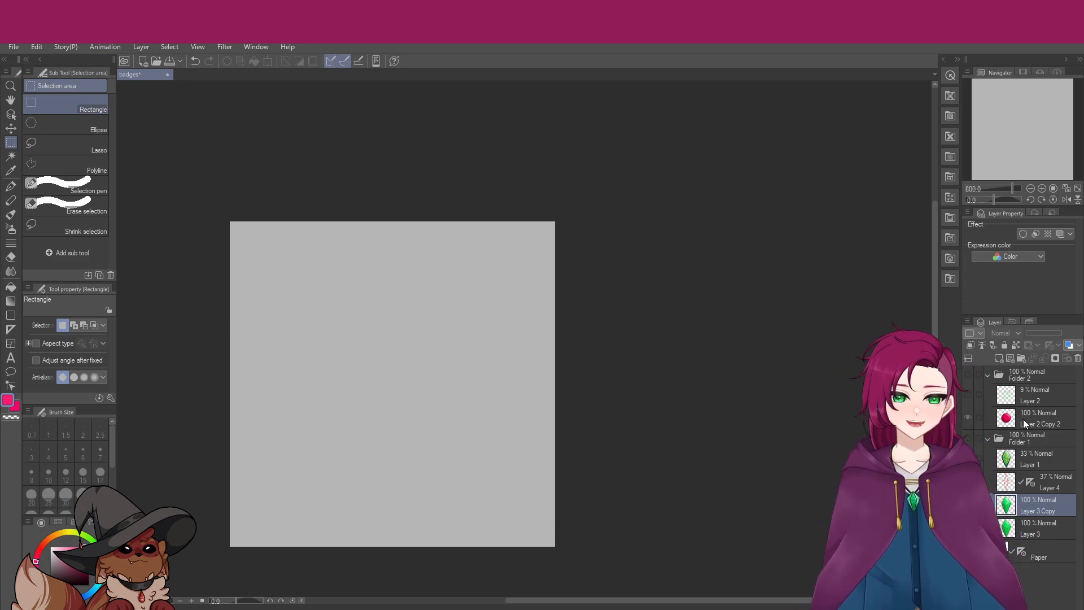
click(1012, 377)
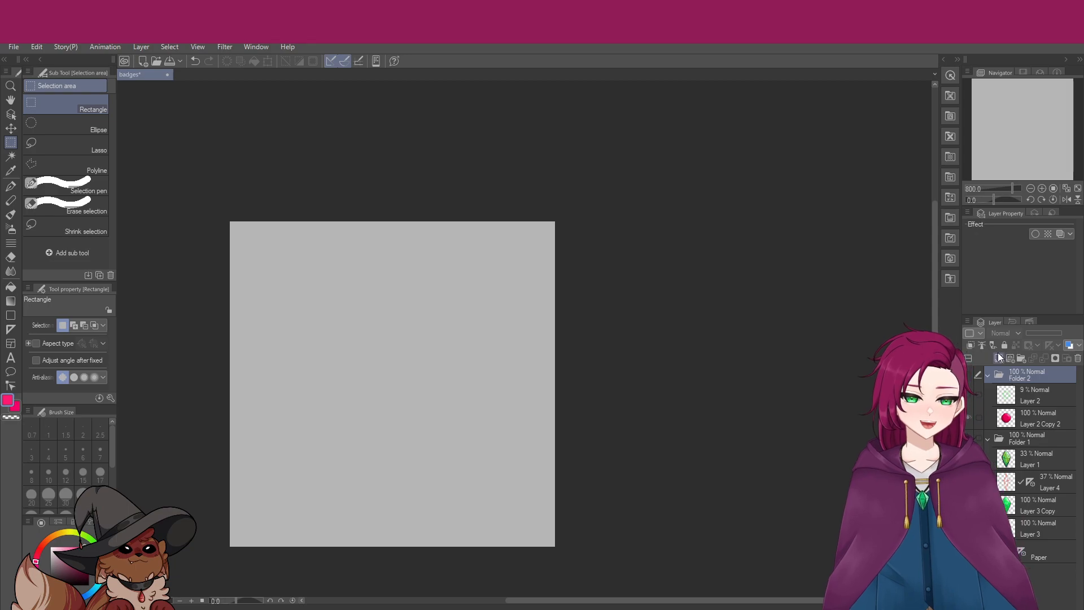
key(ctrl+shift+n)
drag(1028, 377, 1026, 370)
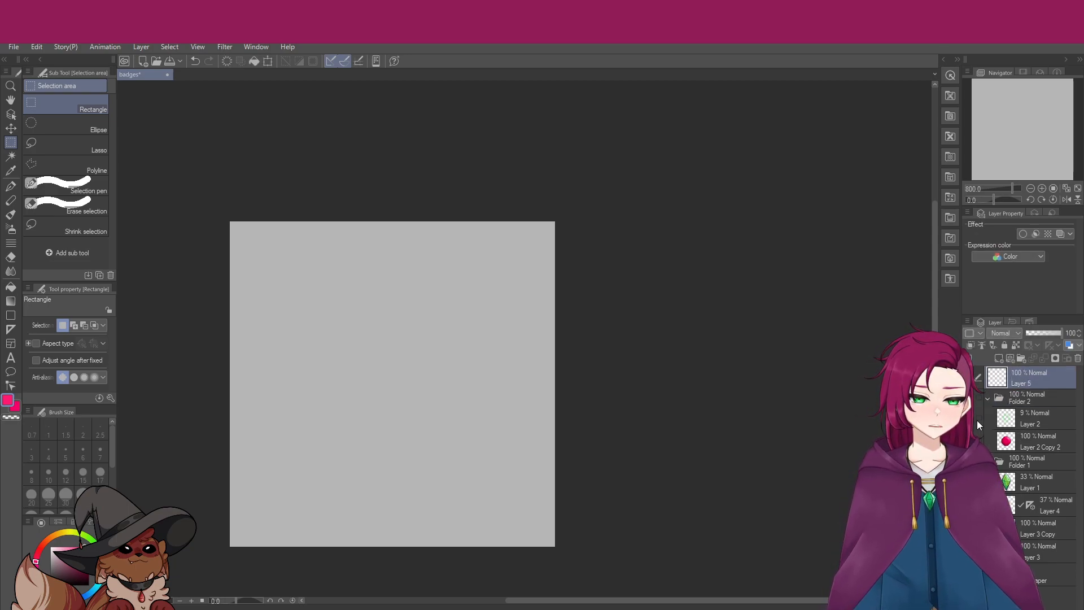
click(969, 396)
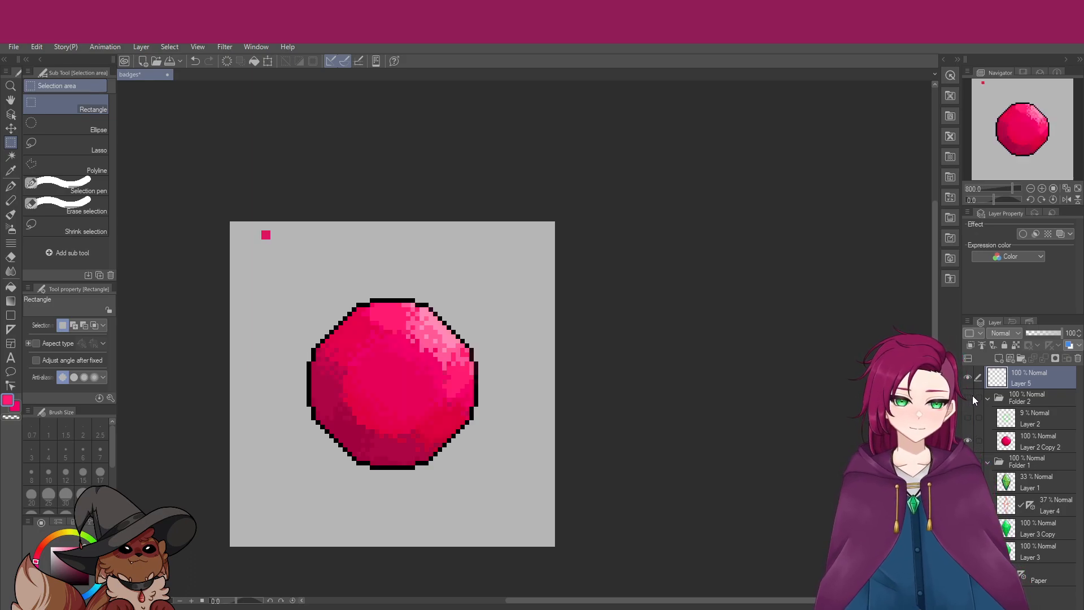
click(970, 396)
click(988, 462)
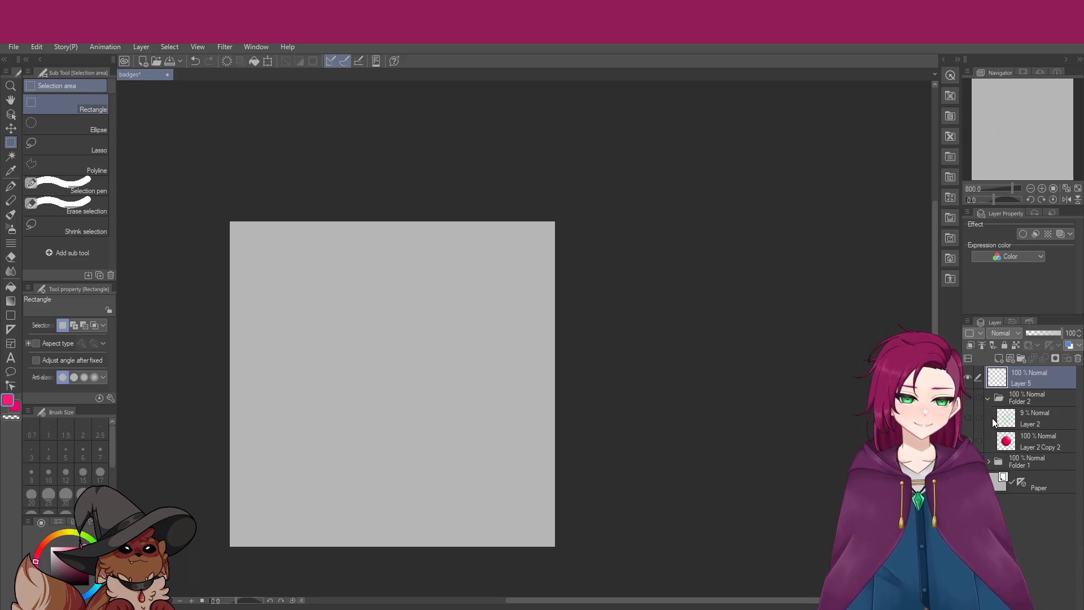
click(988, 398)
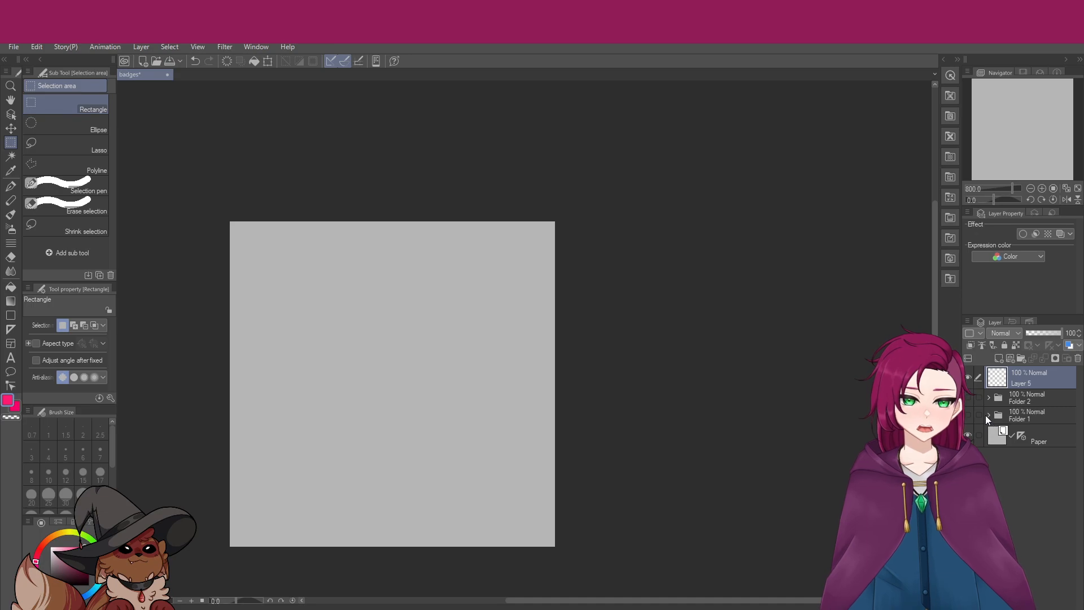
click(988, 415)
click(993, 400)
click(989, 398)
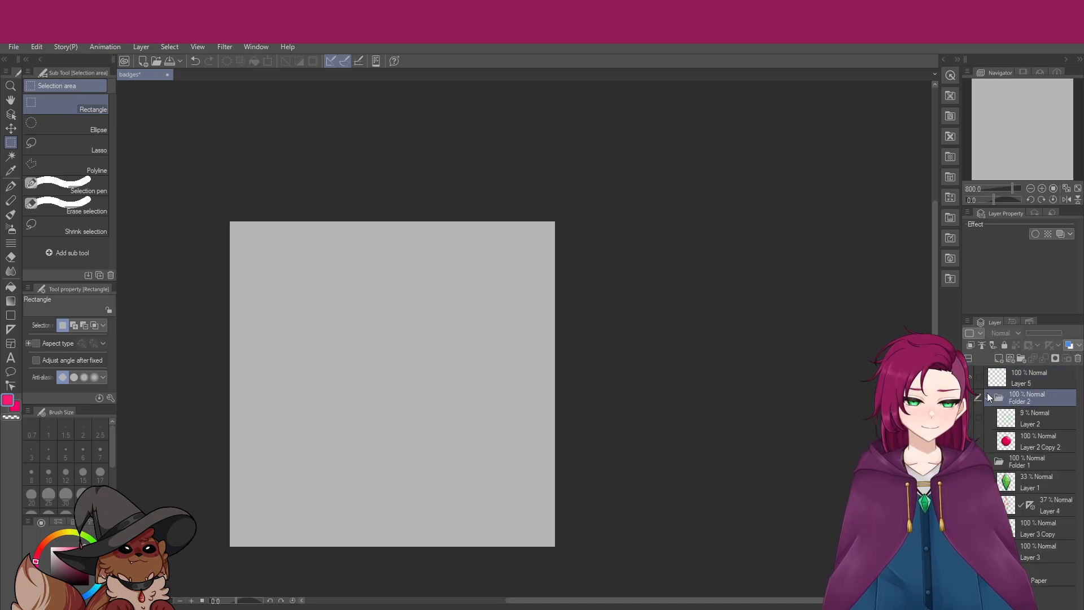
Move the Paper layer's ruler to Layer 2, and move Layer 4's ruler to the empty Layer 5
drag(1046, 576, 1039, 427)
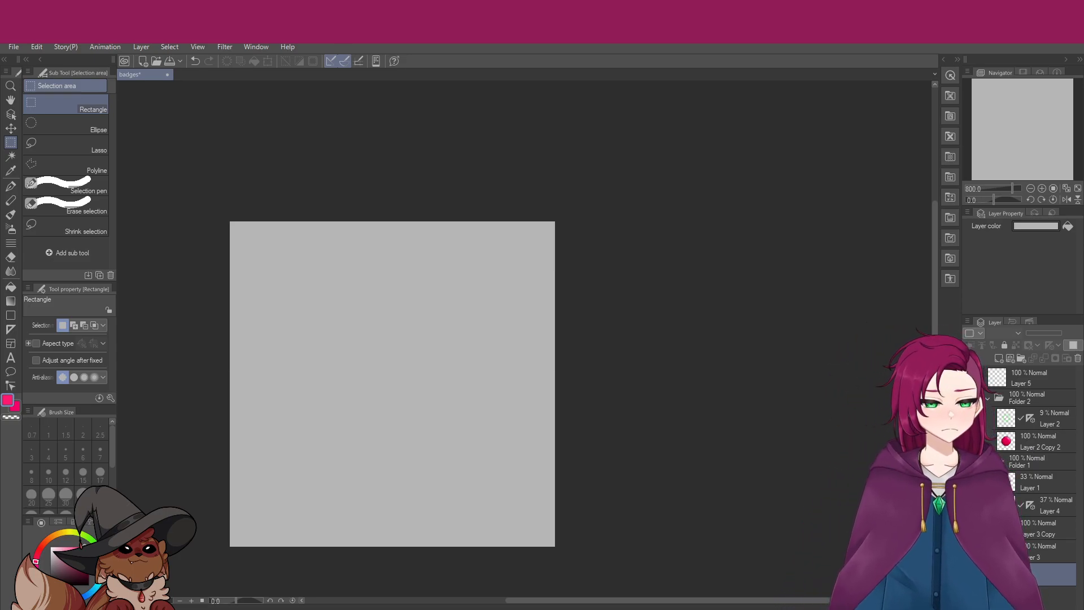
click(1051, 456)
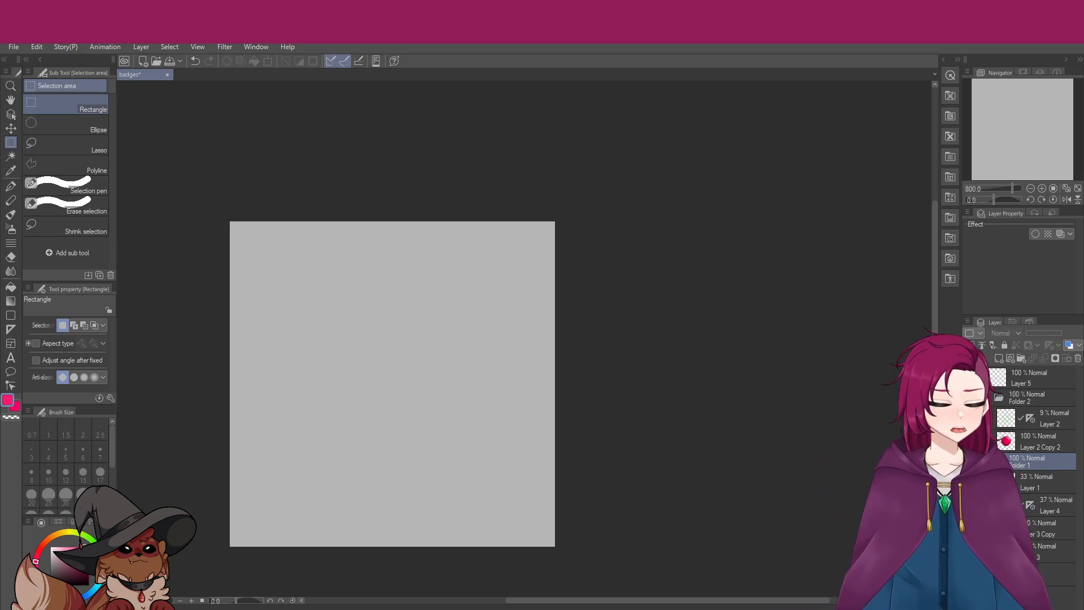
click(969, 462)
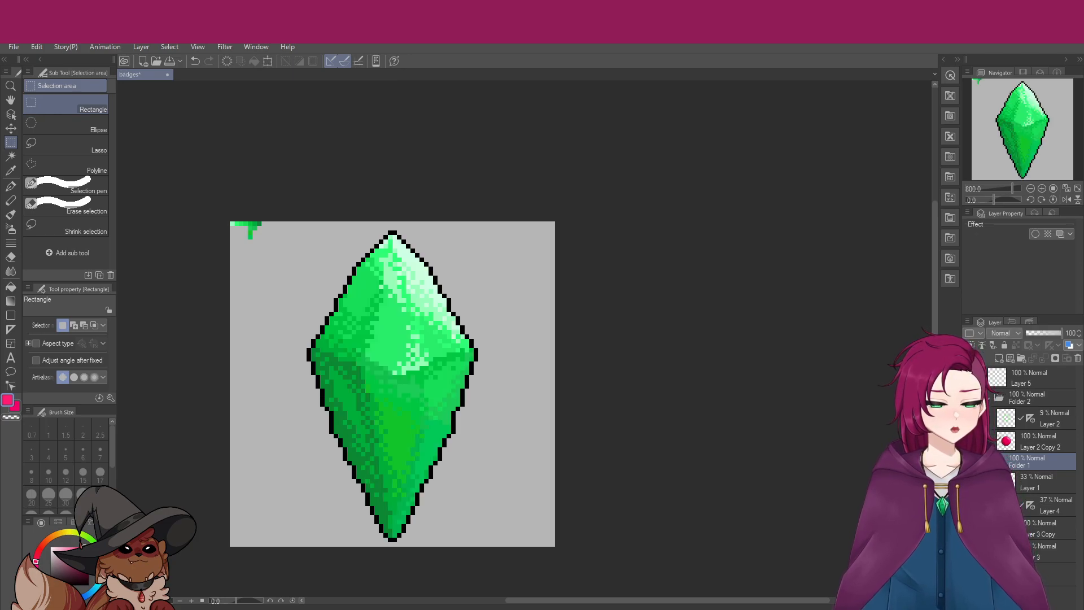
click(969, 461)
click(1030, 503)
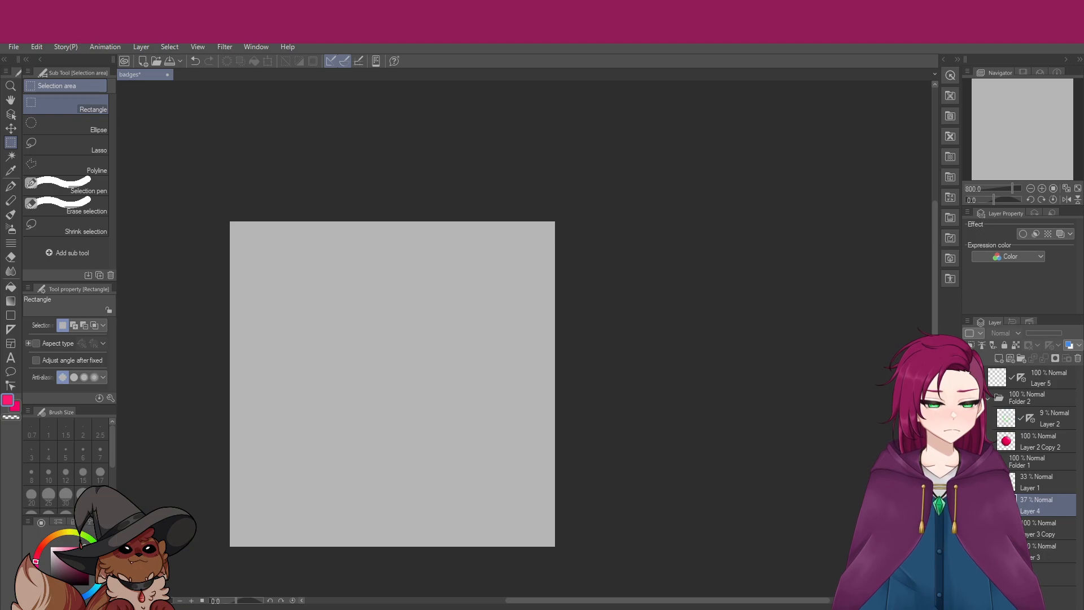
Collapse Folder 1, select Layer 2 Copy 2 and show Folder 2 with the red gem
click(989, 462)
click(1030, 438)
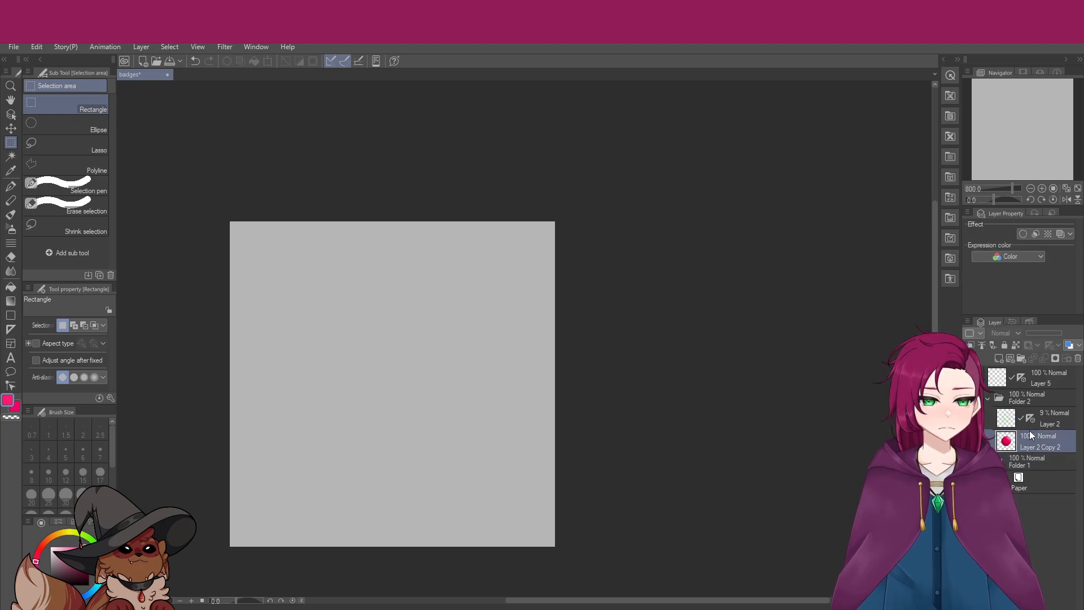
click(970, 398)
Move the symmetry ruler from Layer 2 onto Layer 2 Copy 2, the red gem's layer
scroll(373, 454, up, 5)
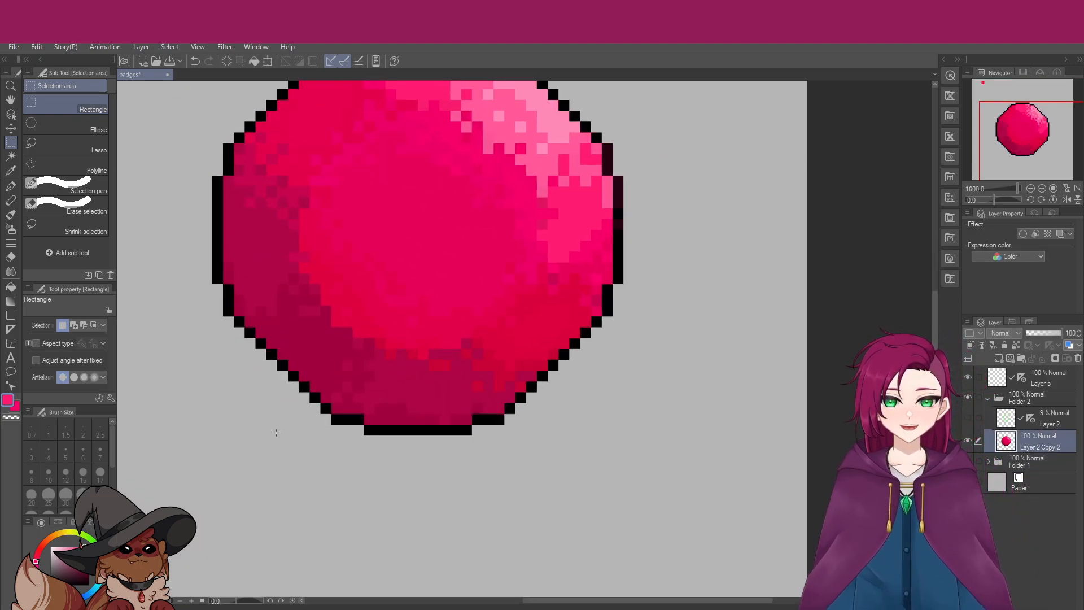
scroll(408, 396, up, 3)
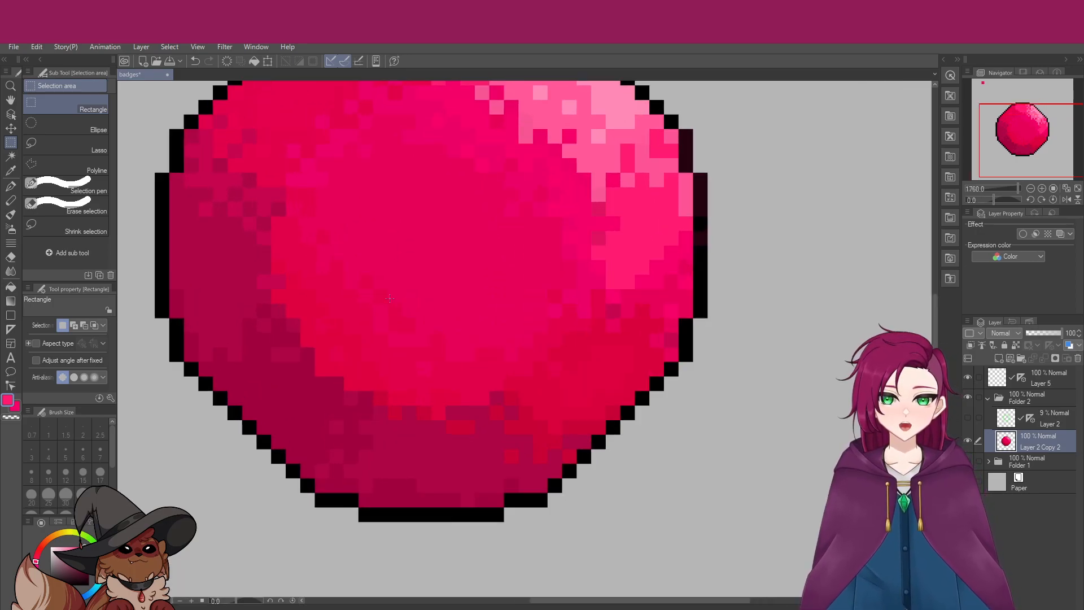
scroll(342, 463, up, 3)
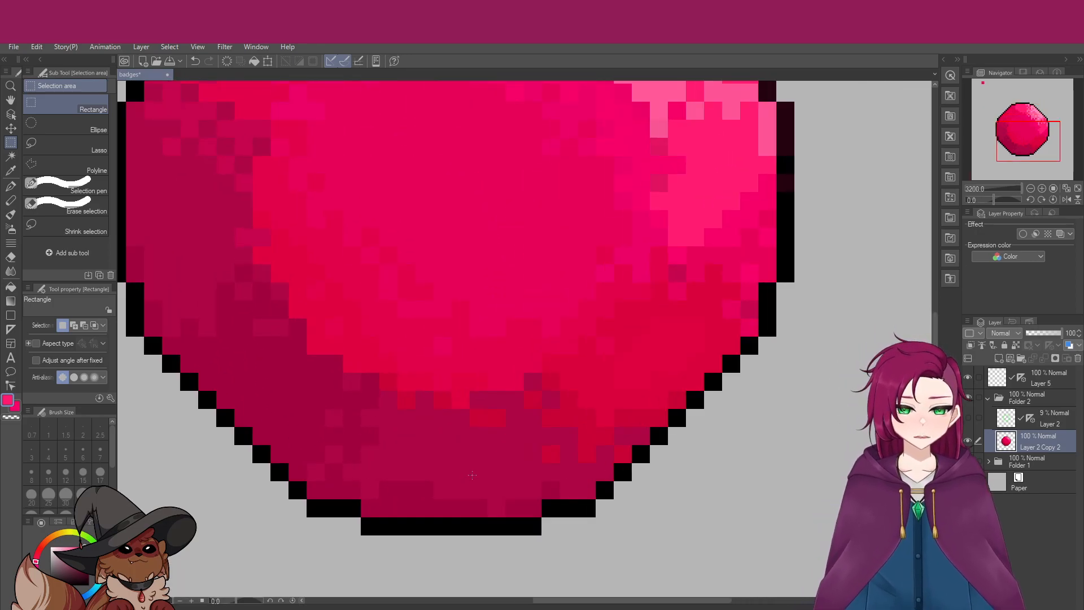
scroll(808, 449, down, 4)
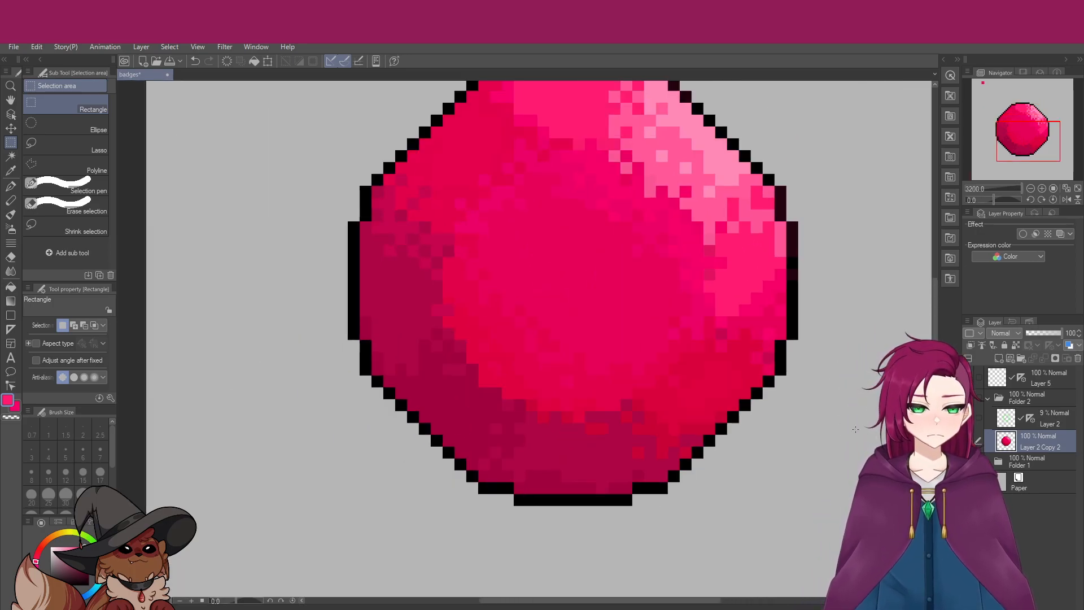
click(1036, 423)
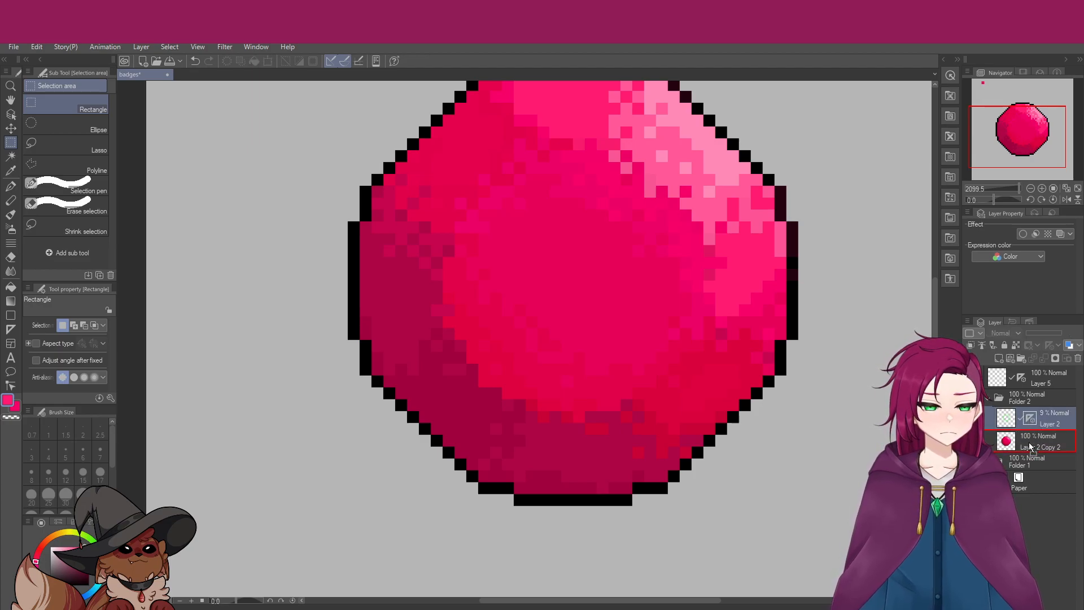
click(1043, 439)
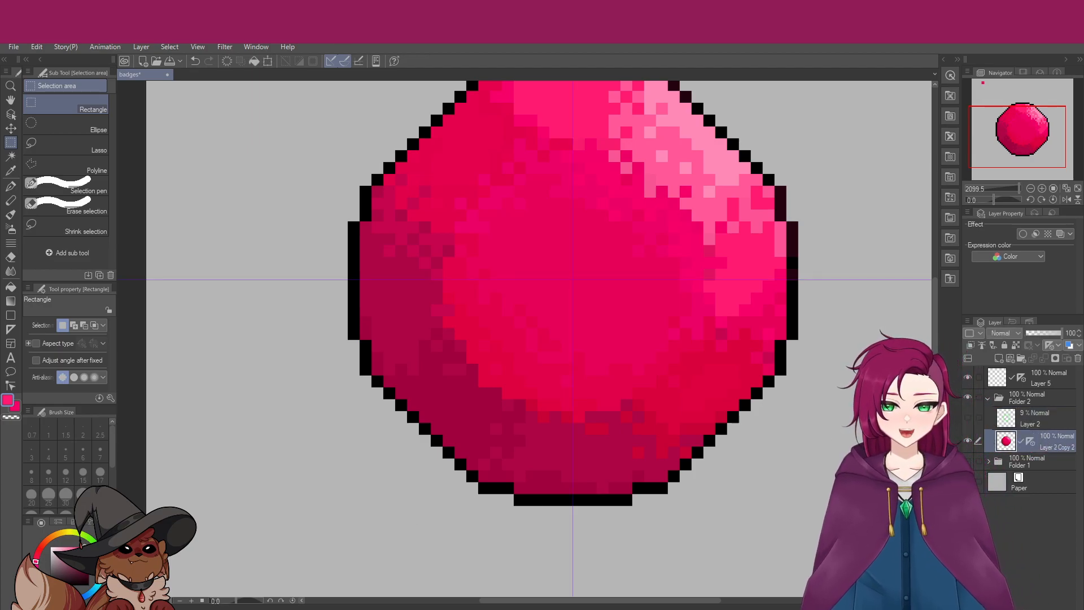
Pick up black from the red gem's outline and activate the G-pen at brush size 1
scroll(692, 479, up, 3)
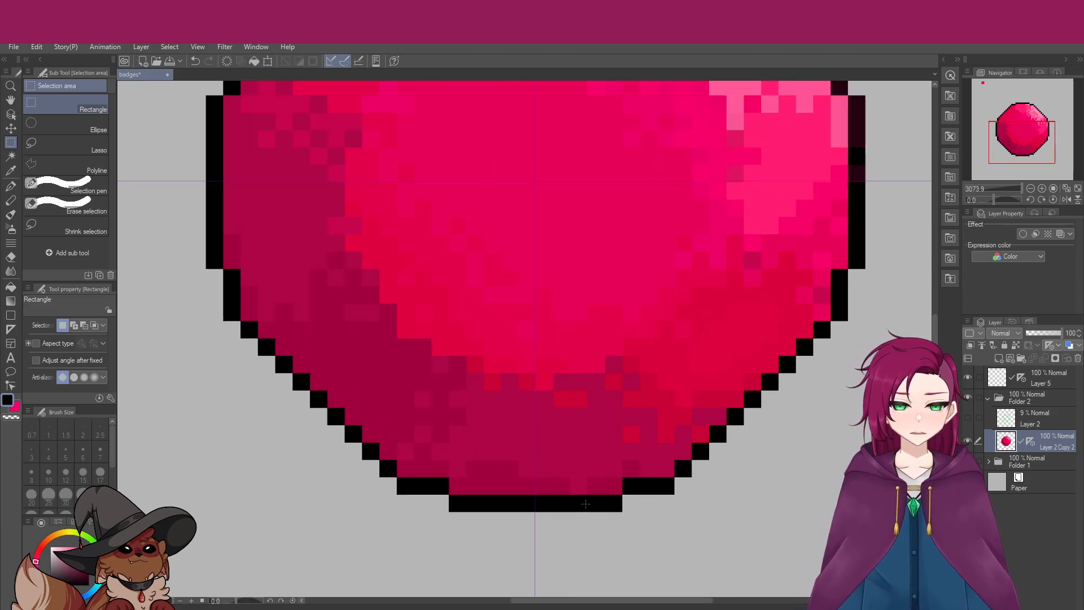
click(10, 186)
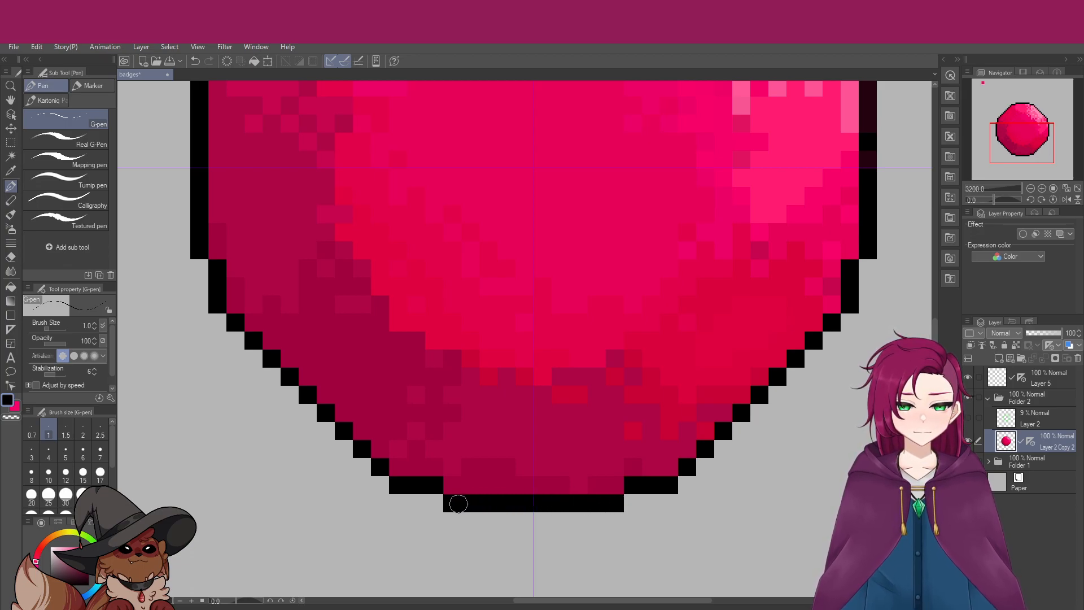
scroll(496, 450, down, 3)
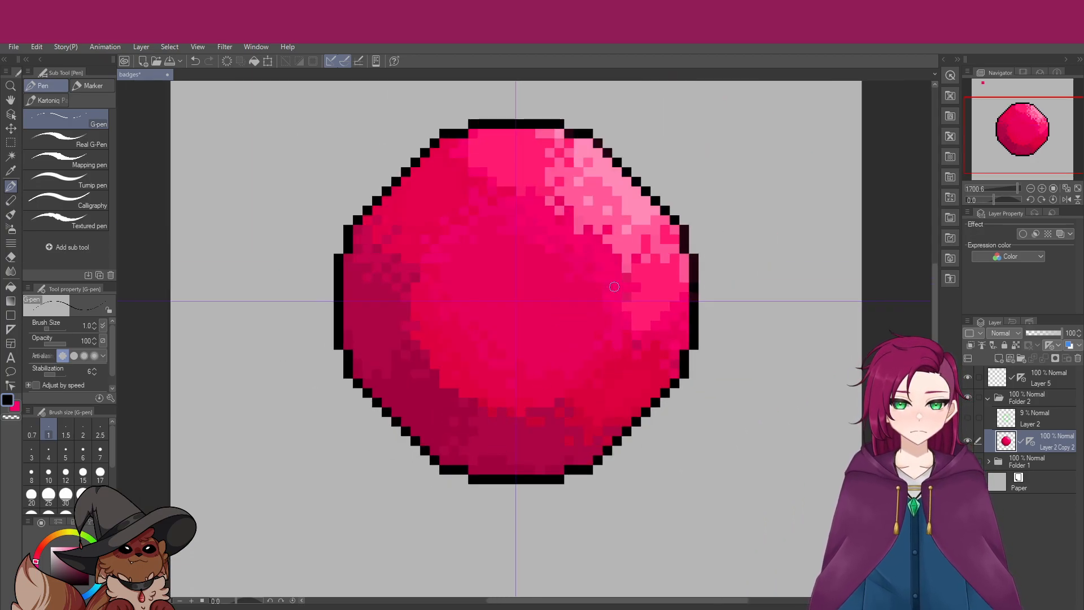
Try out the four-way symmetry ruler with black test pixels around the red gem, undoing each mark
scroll(637, 243, up, 2)
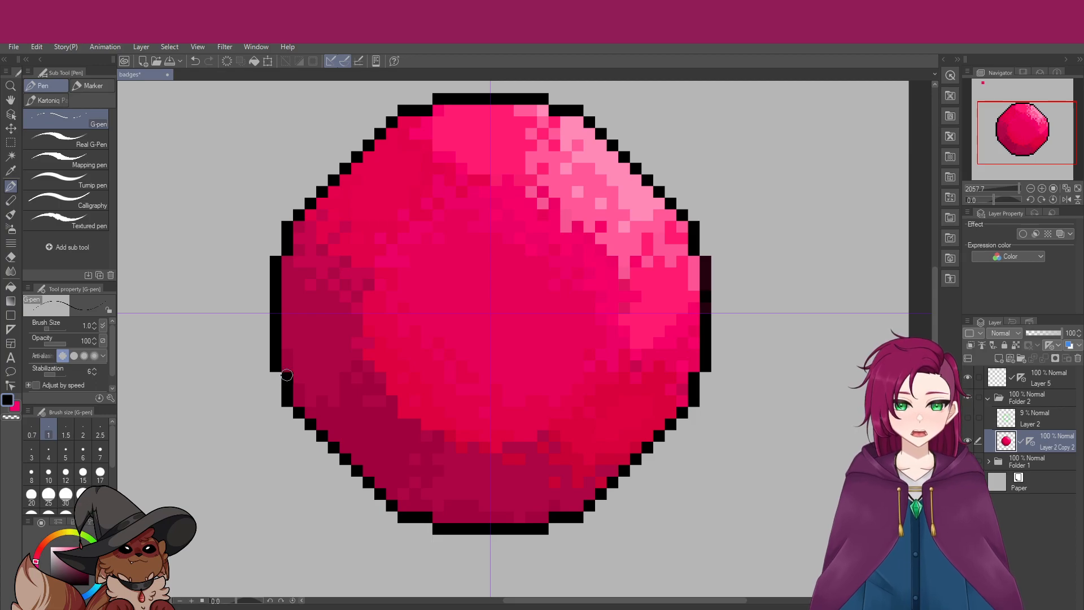
click(274, 395)
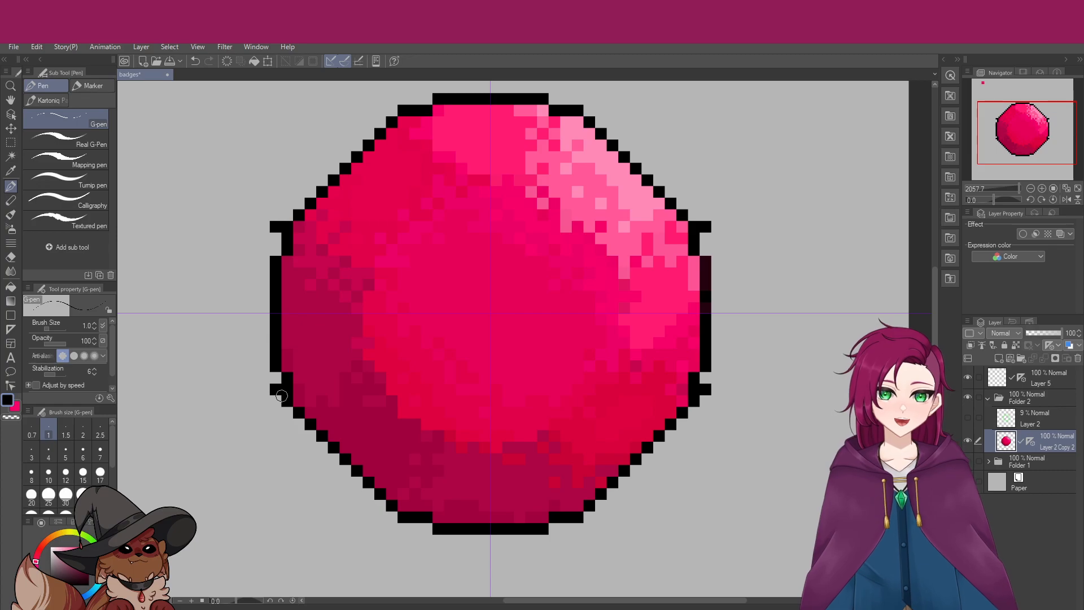
key(ctrl+z)
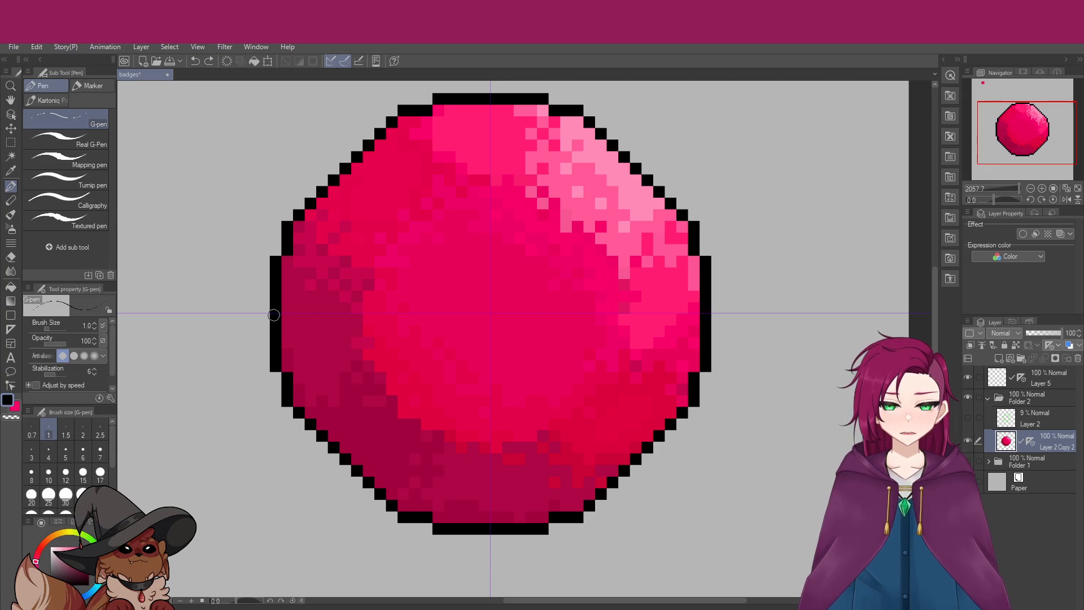
click(267, 321)
key(ctrl+z)
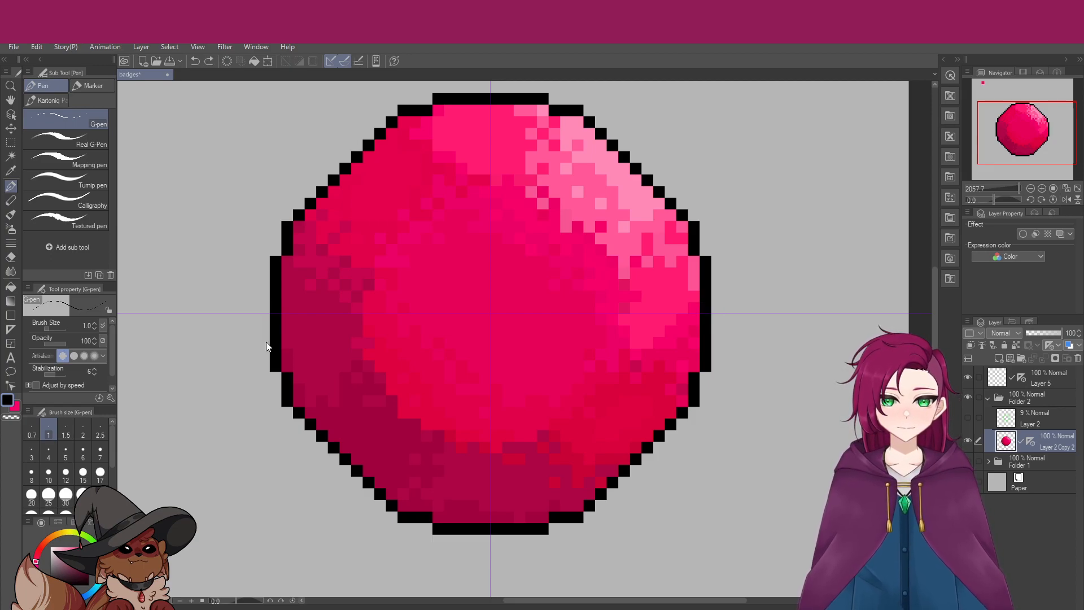
click(474, 564)
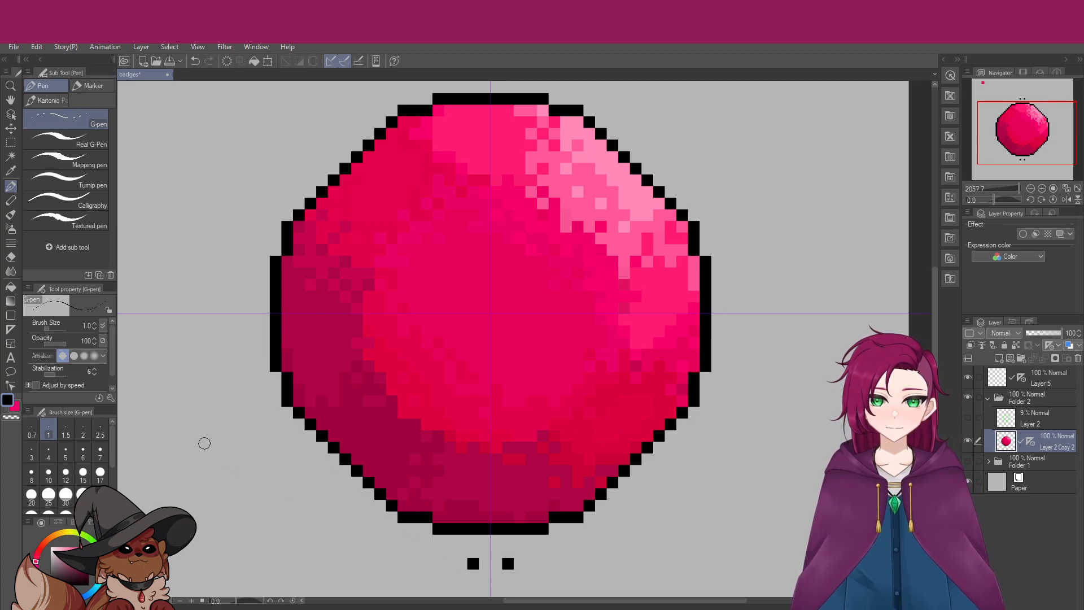
scroll(312, 495, down, 1)
scroll(312, 494, down, 1)
key(ctrl+z)
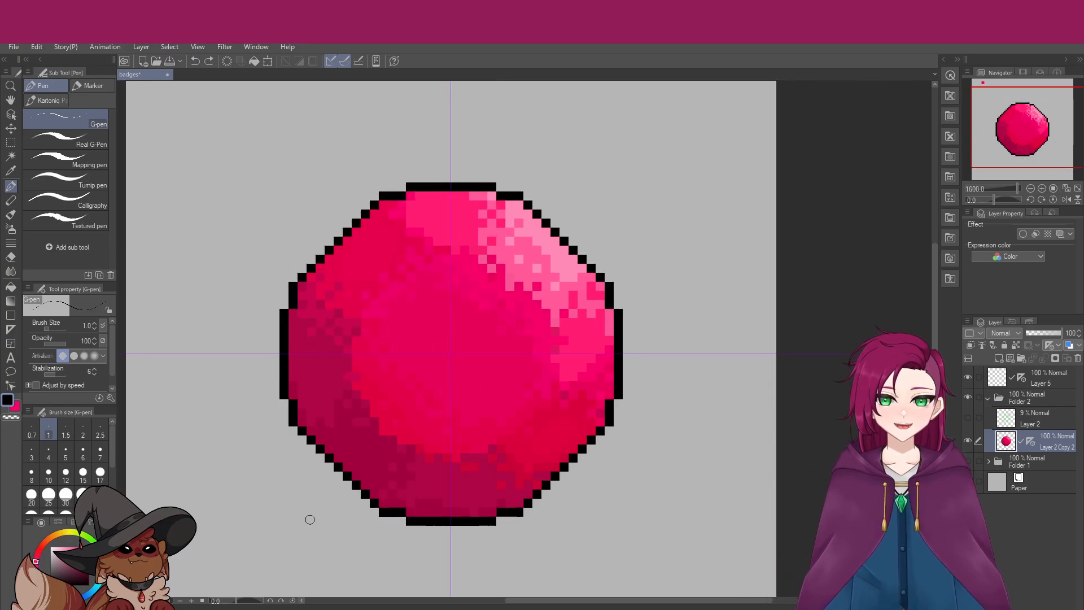
Hide Layer 2 Copy 2, select the empty Layer 5 and collapse Folder 2
click(976, 440)
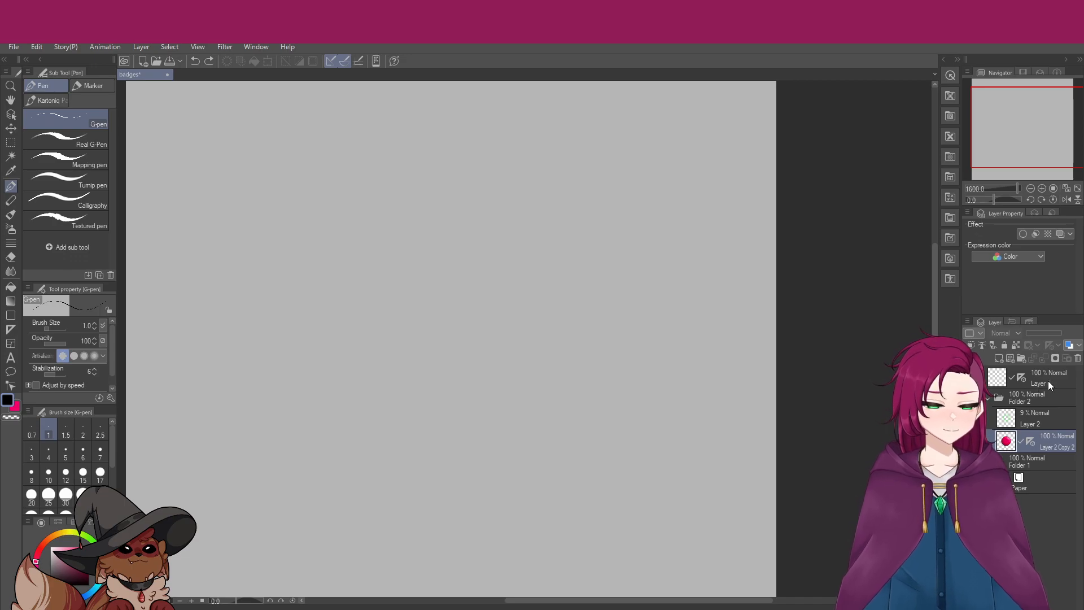
click(1048, 381)
click(988, 400)
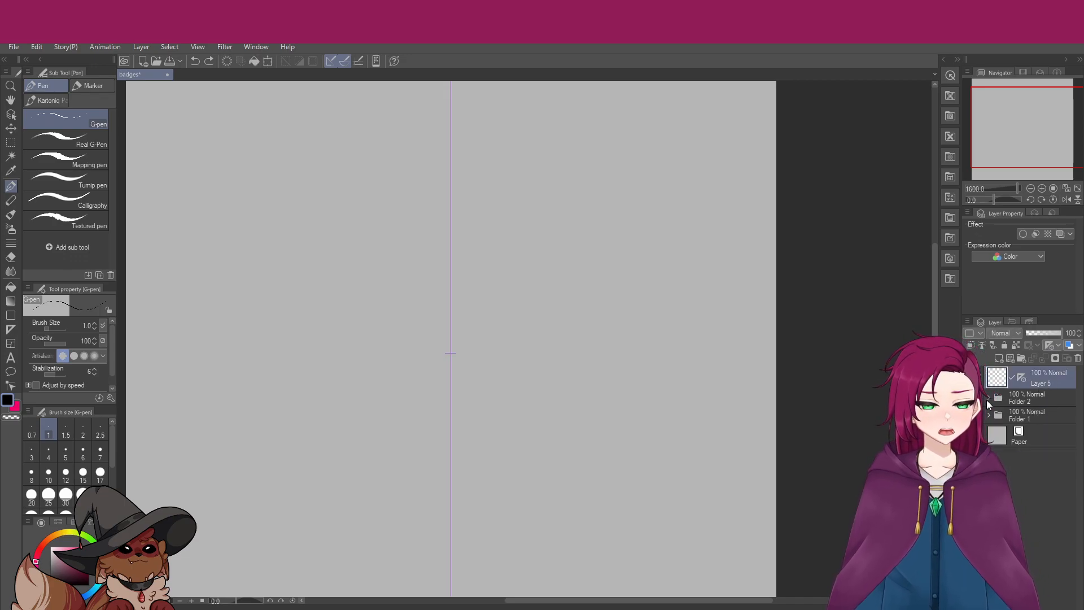
scroll(514, 486, down, 1)
scroll(514, 485, down, 1)
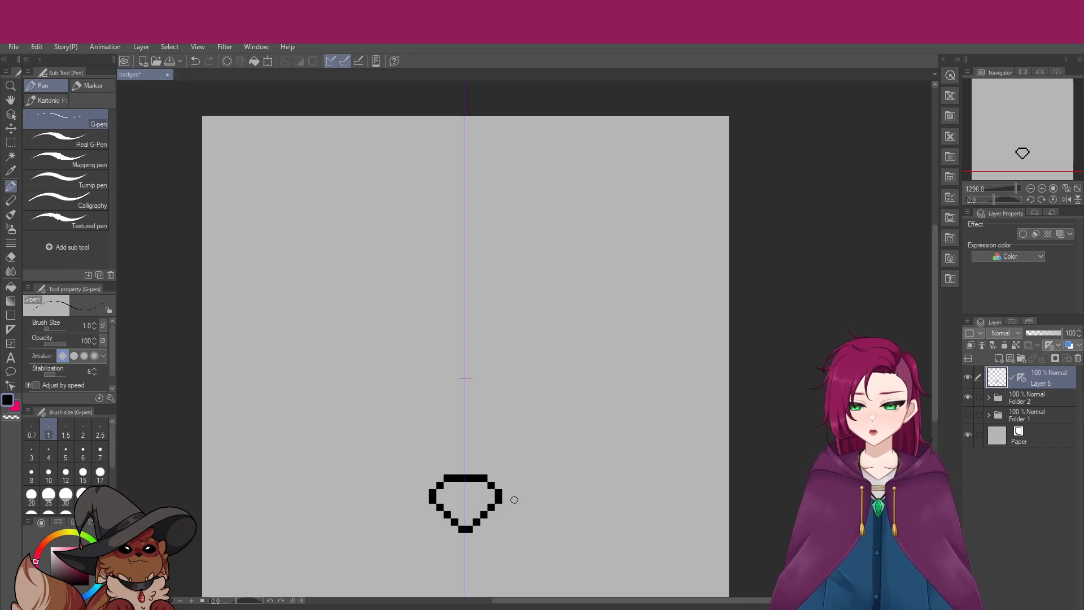
key(ctrl+z)
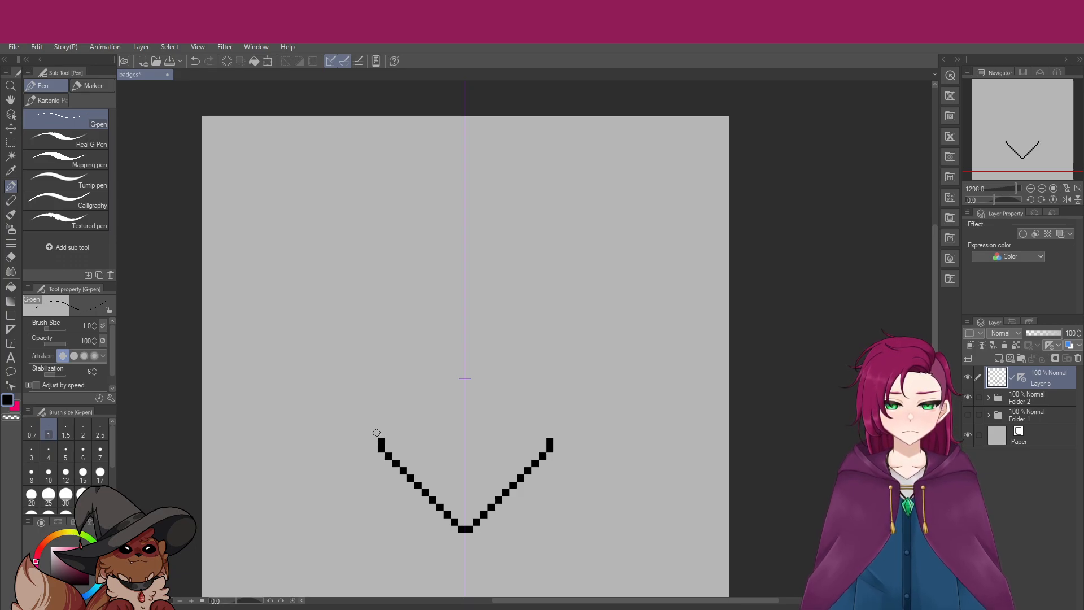
drag(373, 411, 372, 417)
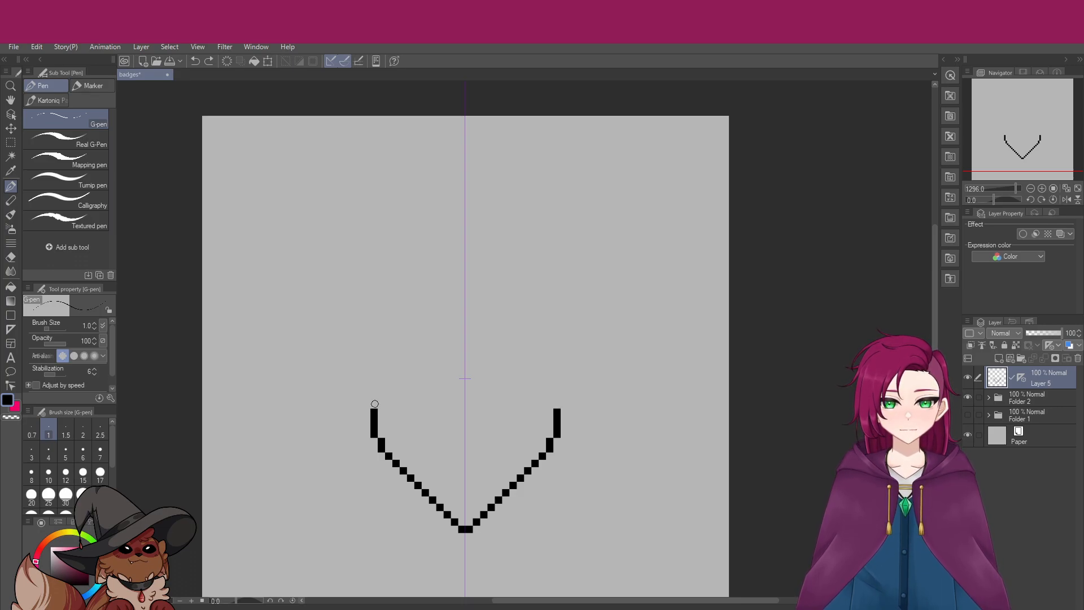
drag(381, 404, 391, 395)
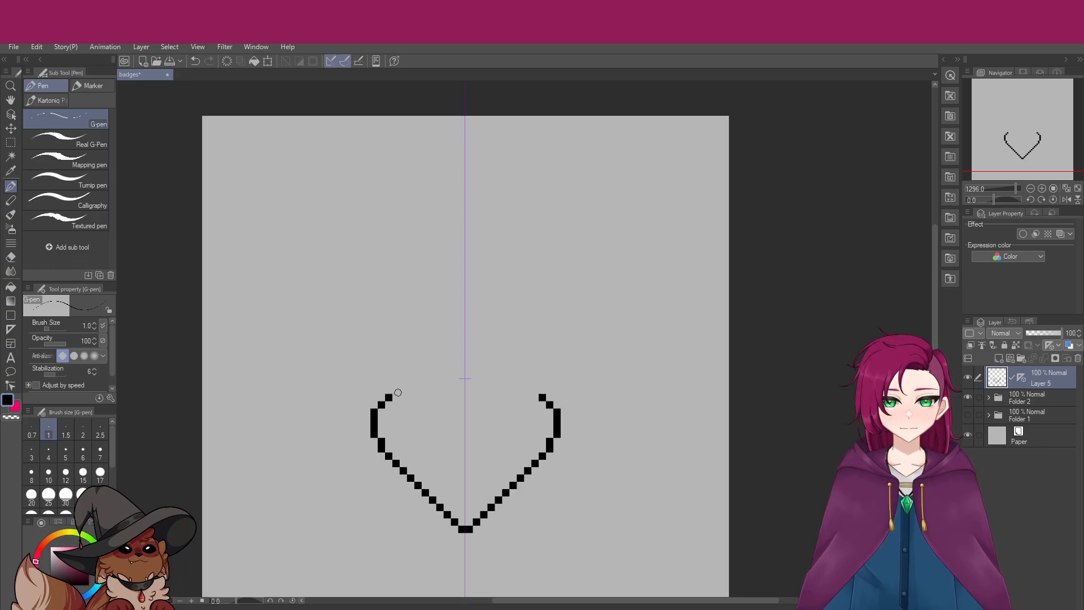
key(ctrl+z)
scroll(435, 429, down, 7)
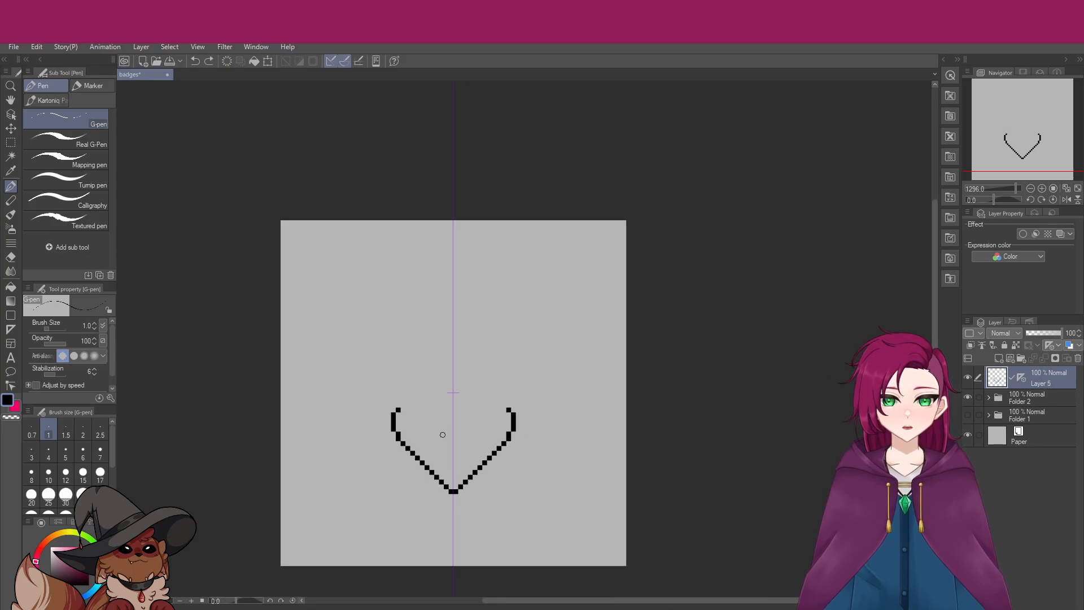
scroll(417, 458, up, 6)
key(ctrl+z)
key(ctrl+z)
key(ctrl+z)
key(ctrl+z)
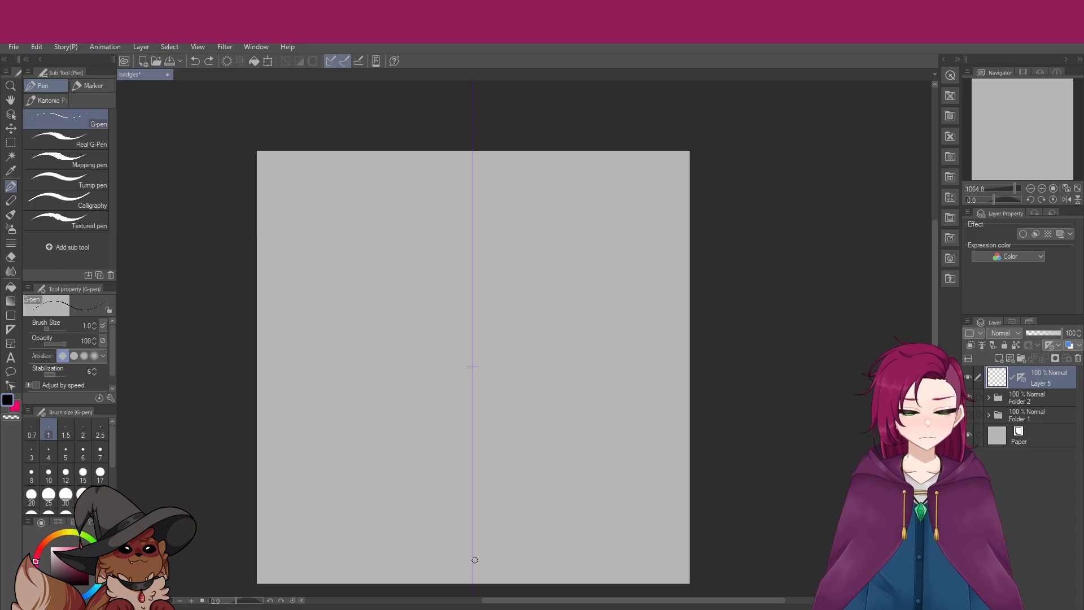
Draw a black mirrored V for the gem's tip near the canvas's lower edge and erase the stray pixel at its left end
drag(473, 567, 492, 555)
click(495, 550)
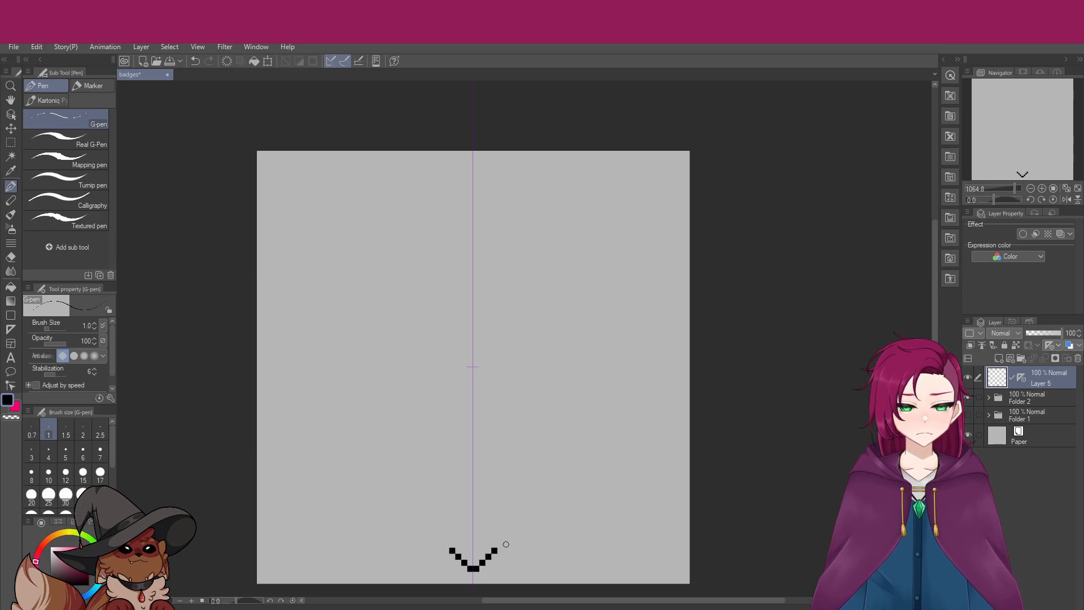
drag(486, 555, 553, 494)
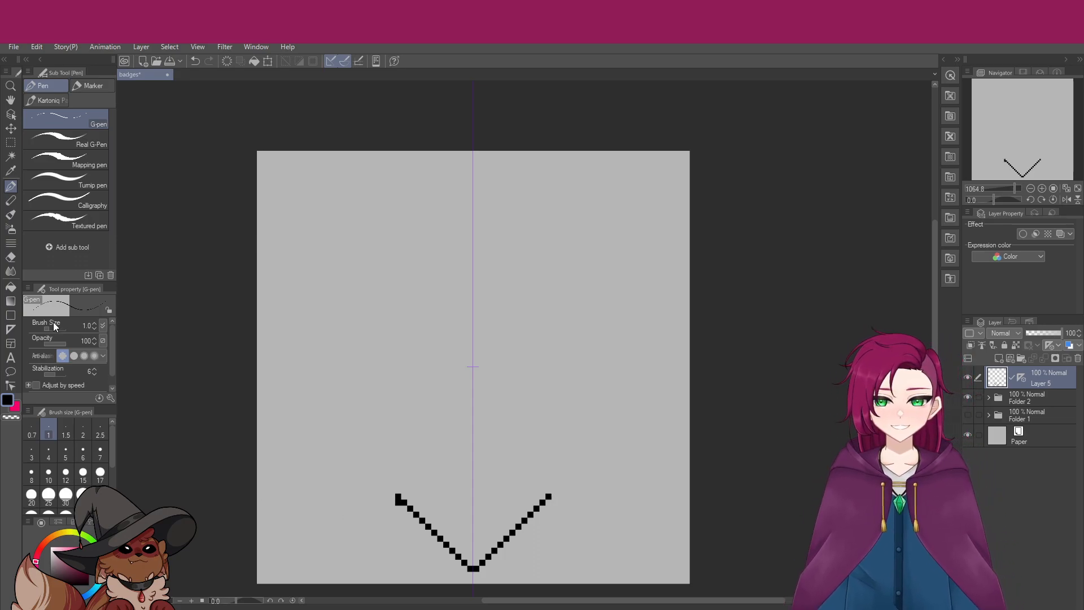
key(e)
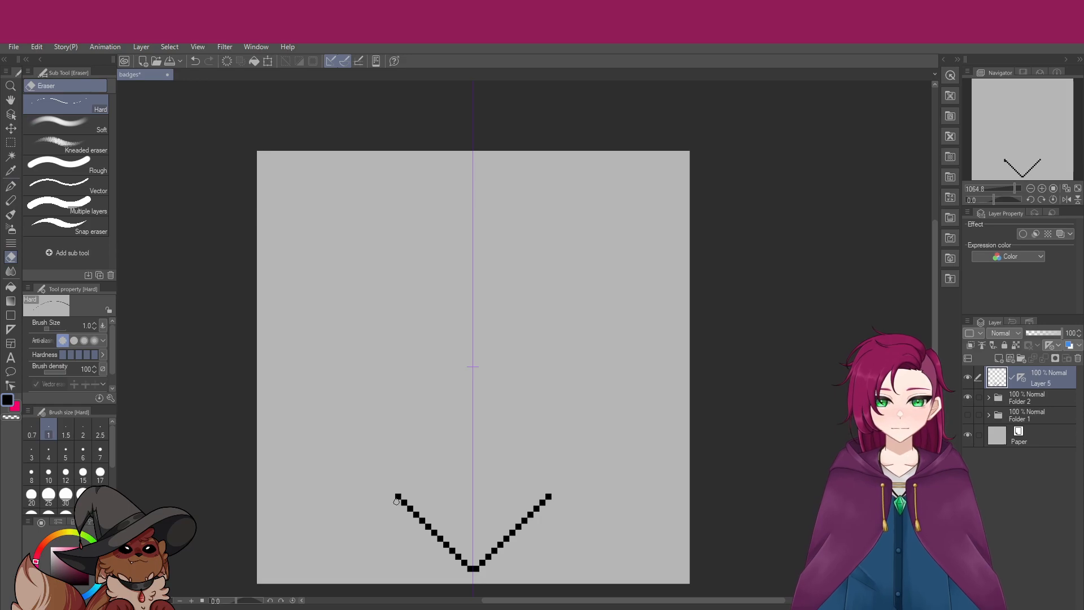
click(11, 186)
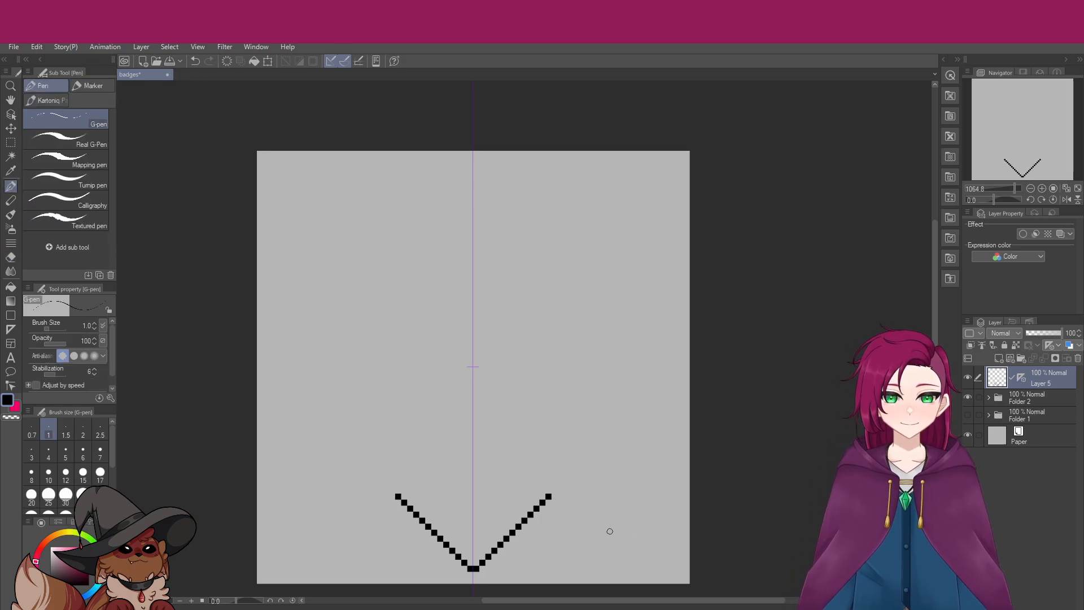
Extend both arms of the V diagonally outward pixel by pixel, removing stray pixels and finishing each end with a short upright
click(393, 496)
click(554, 496)
click(555, 490)
click(561, 484)
click(568, 477)
click(573, 466)
click(573, 472)
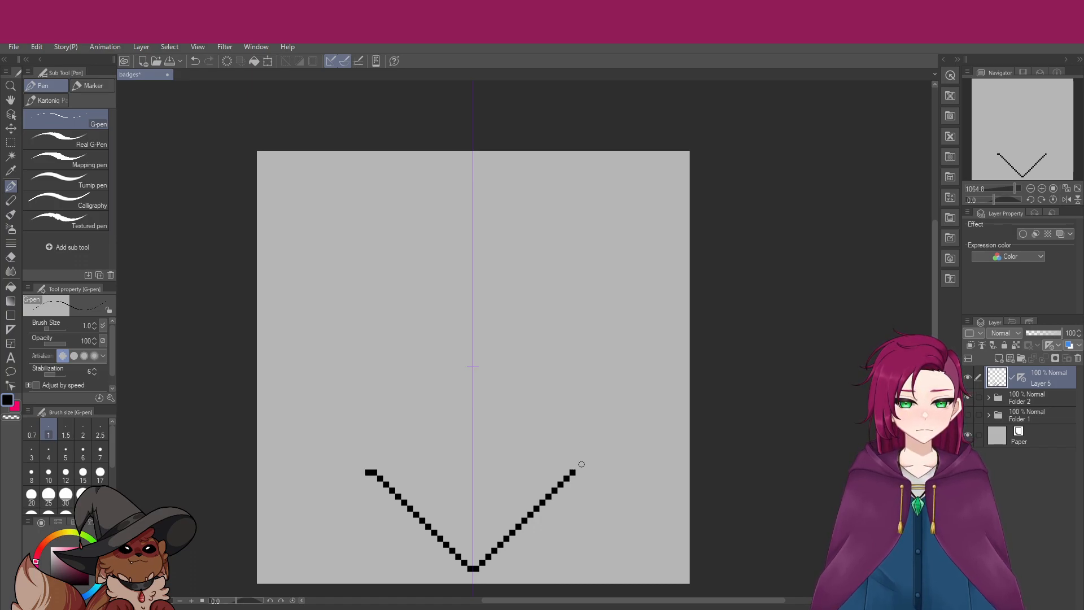
key(ctrl+z)
click(573, 472)
click(578, 466)
click(590, 459)
click(585, 459)
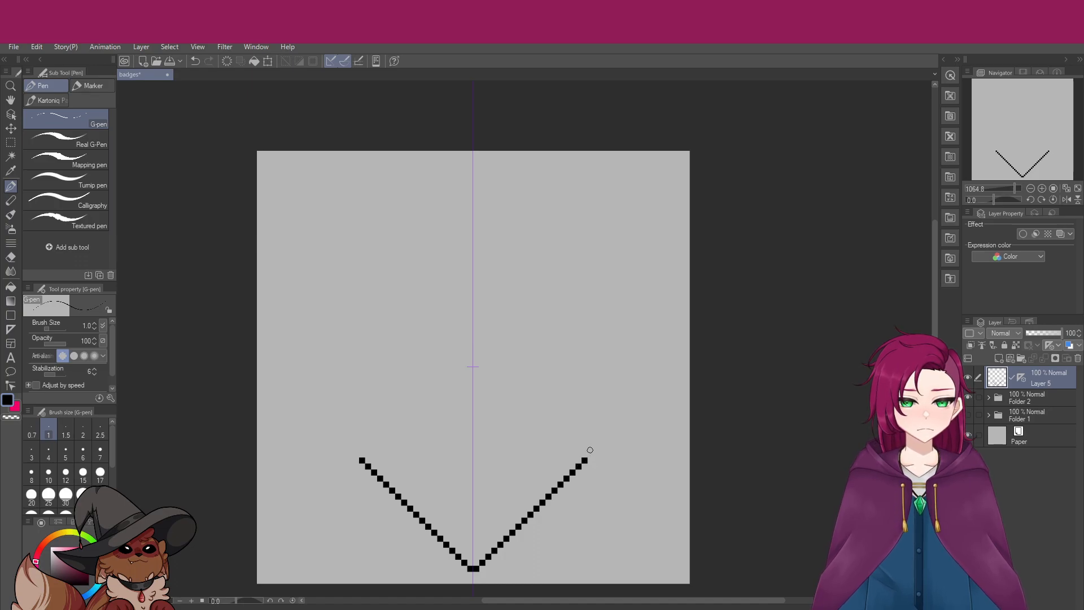
click(592, 449)
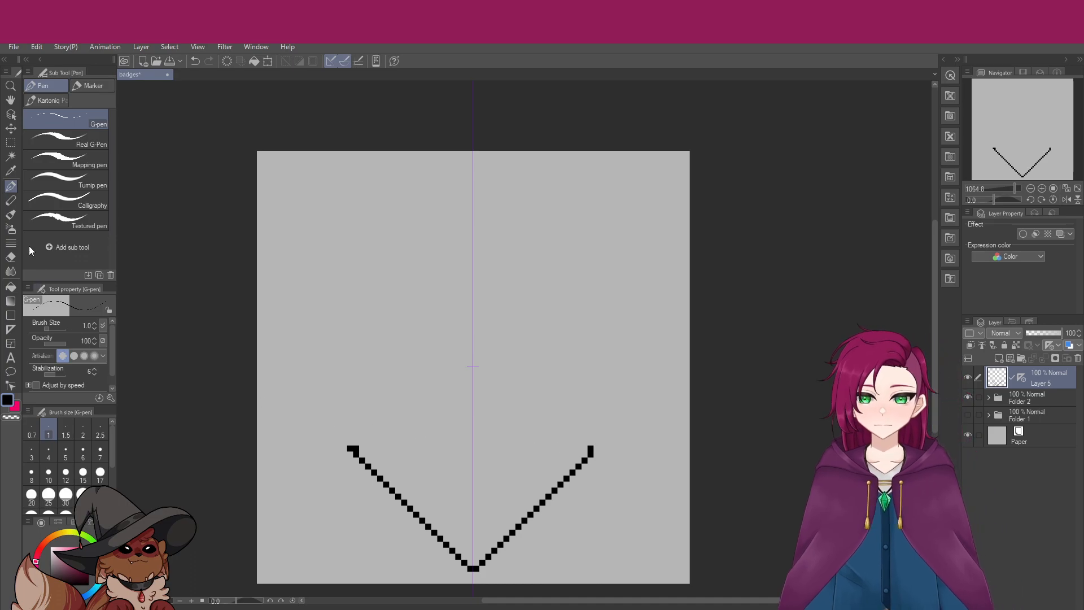
Erase the extra pixel at the end of the V's left arm and hide the Paper layer
click(11, 257)
click(350, 448)
click(968, 436)
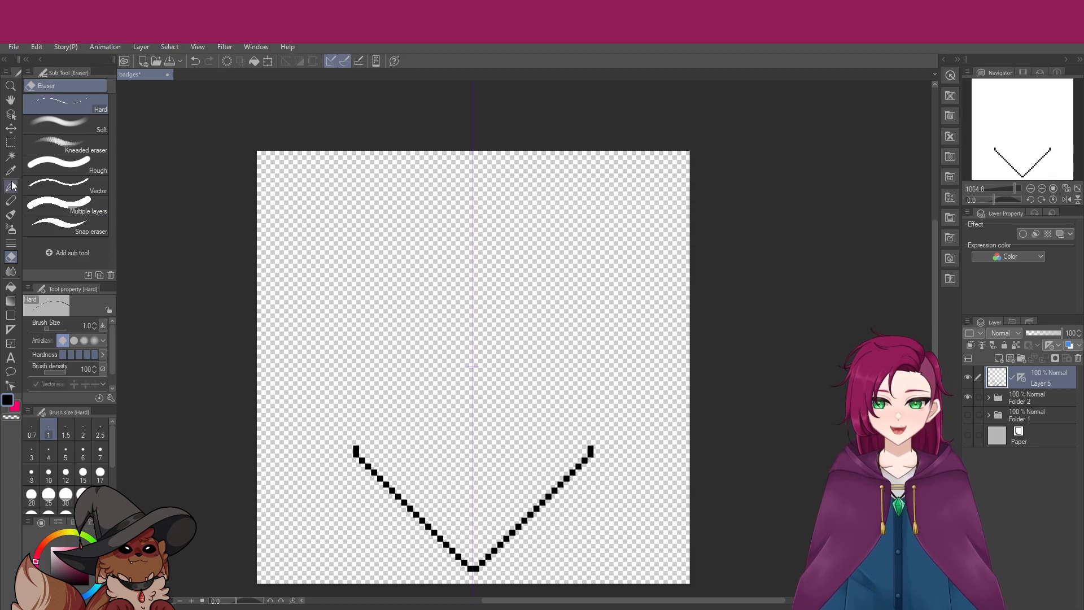
Draw short vertical black strokes above both arm ends and trim their upper pixels using the transparent color
key(i)
click(350, 439)
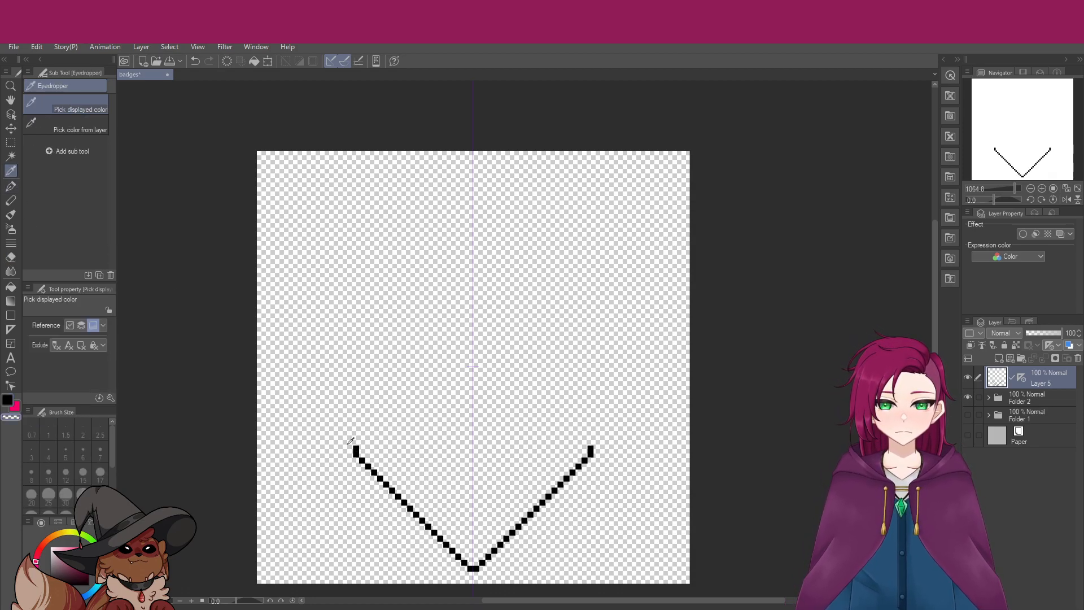
key(p)
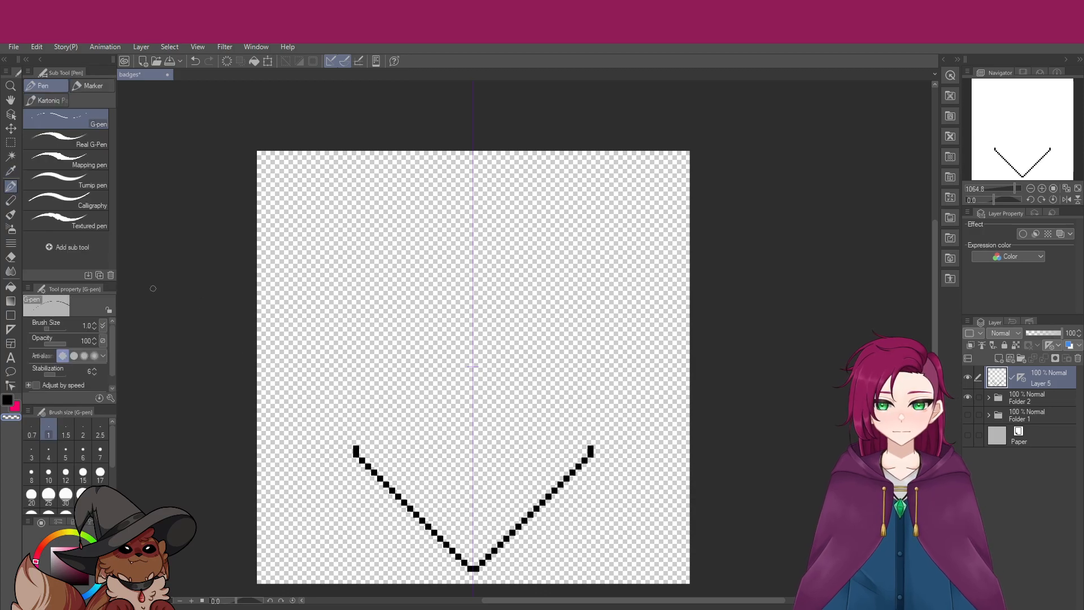
drag(350, 446, 349, 411)
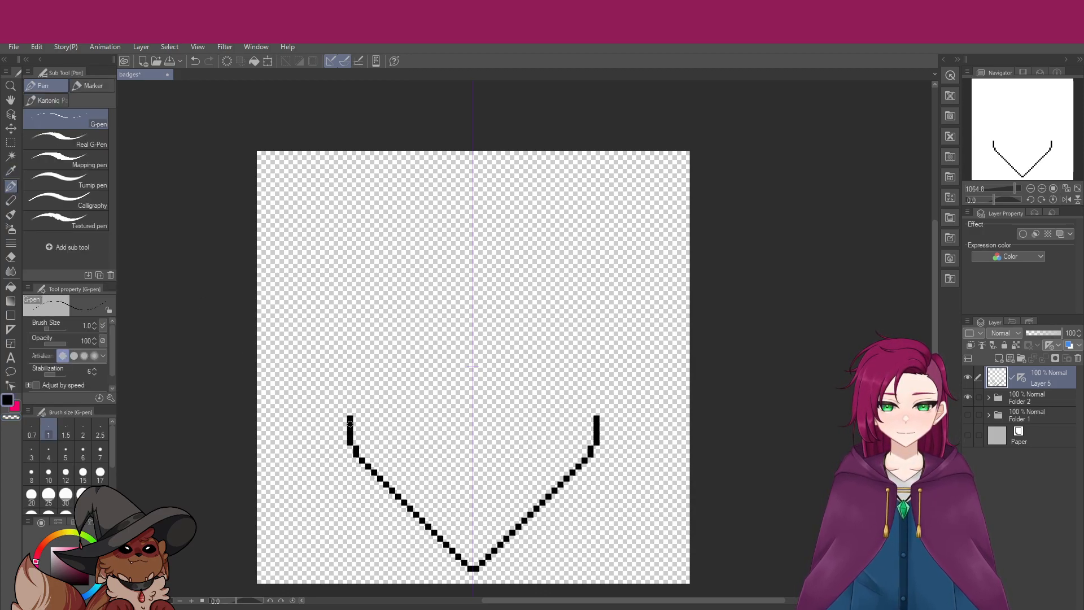
key(c)
click(350, 418)
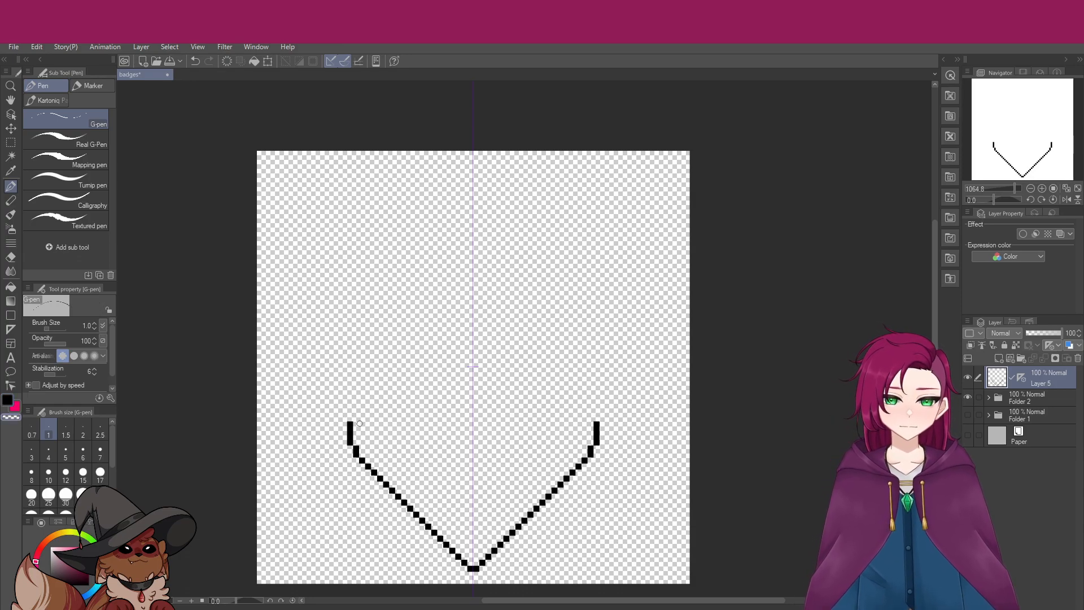
click(350, 425)
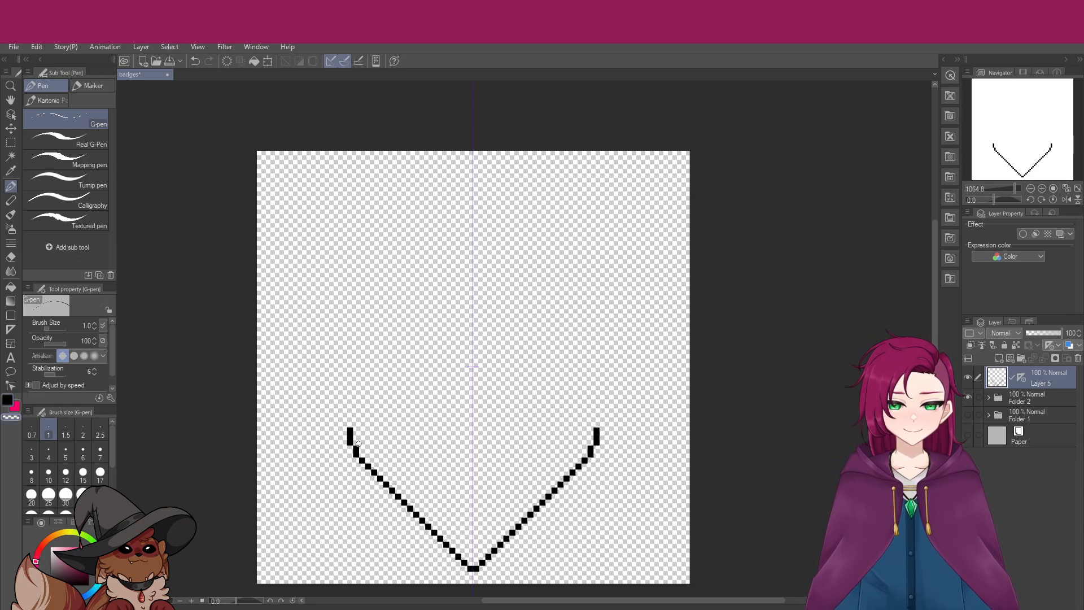
Draw the gem's tall mirrored sides in black, stepping outward and back in, and remove the stray pixel at the right upper end
drag(345, 424, 344, 314)
key(ctrl+z)
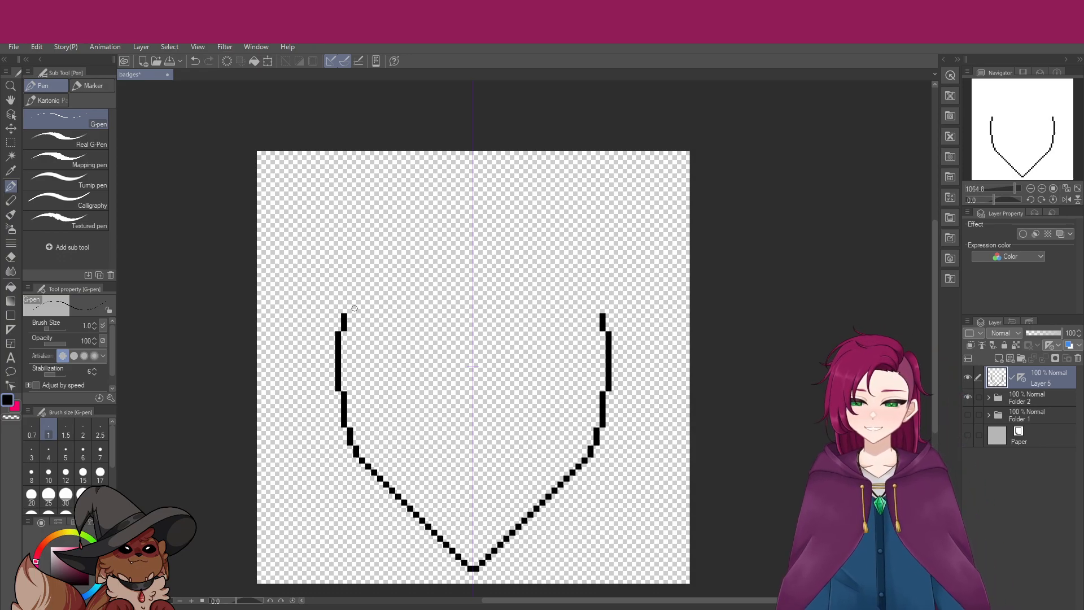
drag(344, 313, 352, 298)
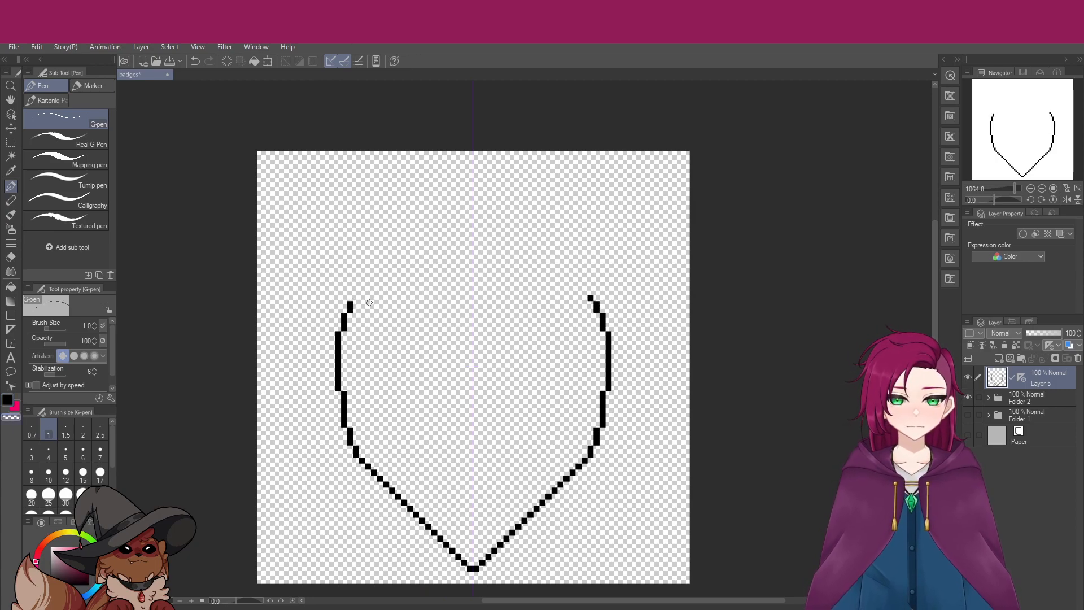
key(ctrl+z)
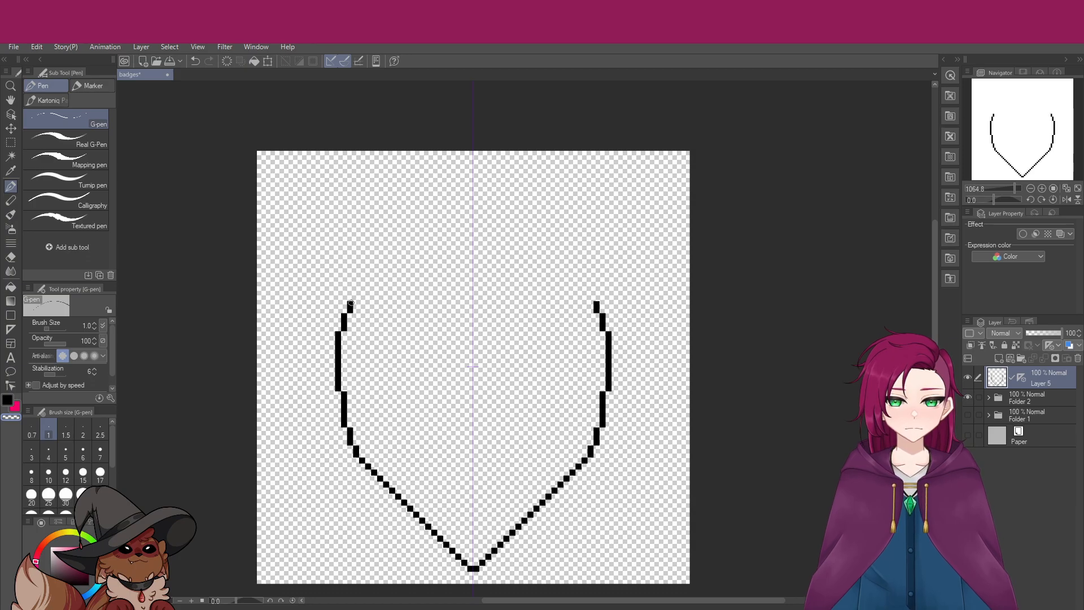
Round the gem's upper corners with stepped pixels and close the outline with a flat black edge across the symmetry axis
drag(360, 297, 365, 297)
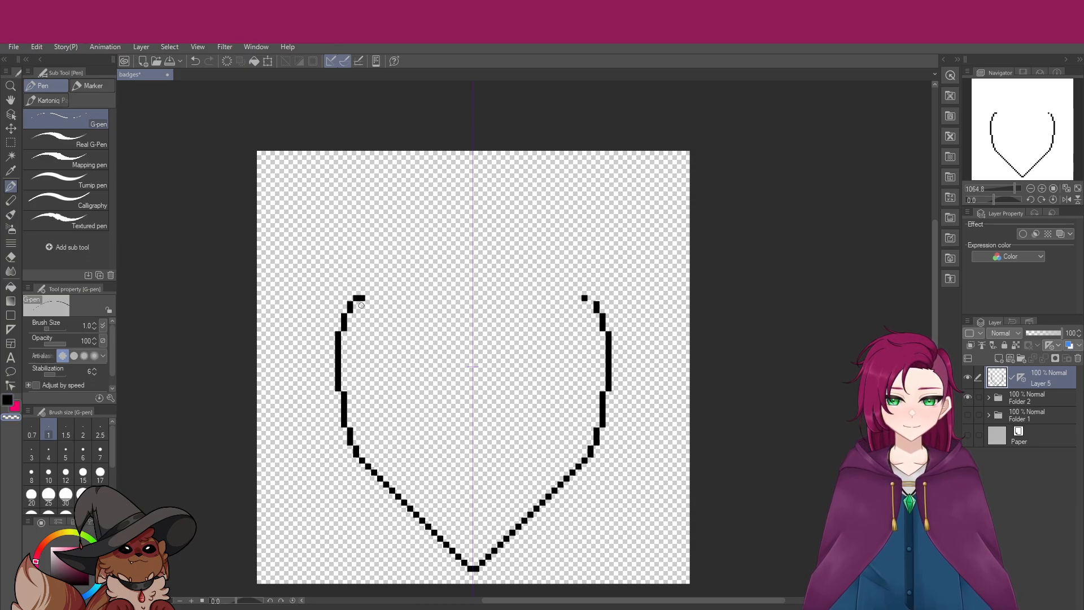
key(ctrl+z)
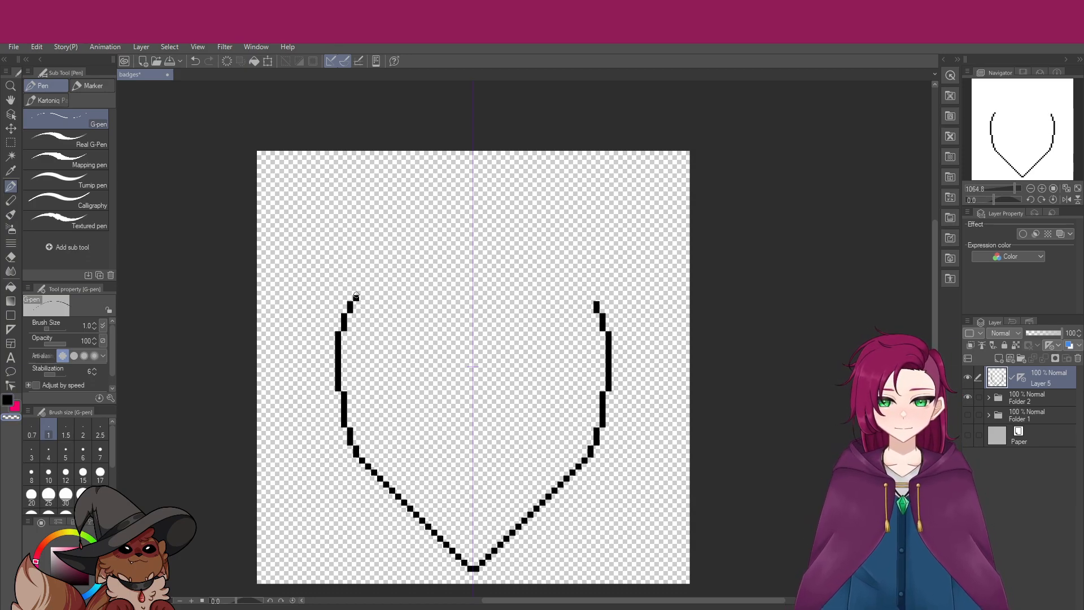
click(363, 292)
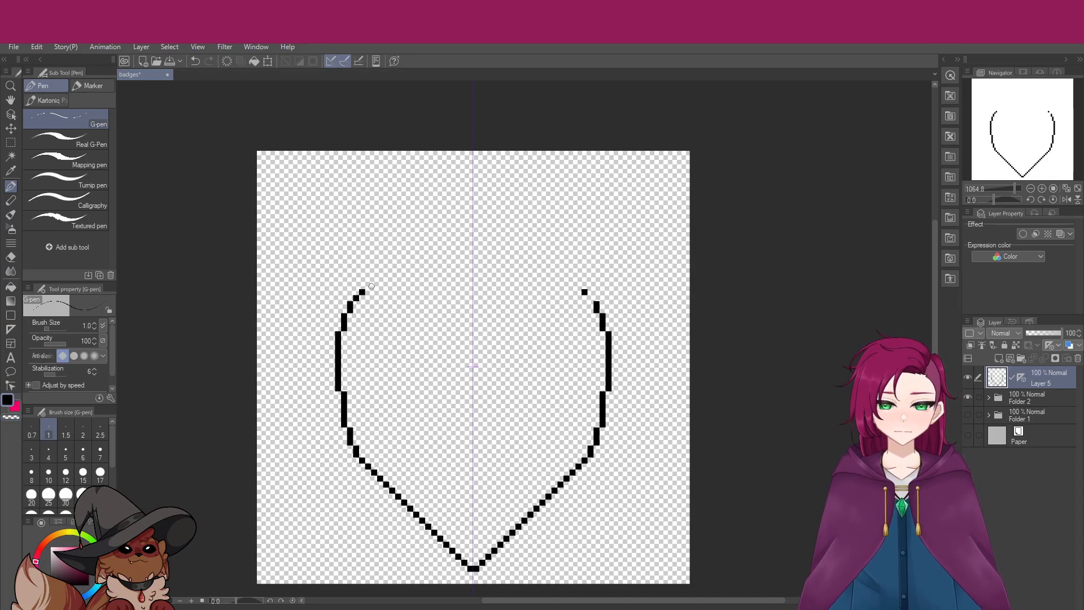
click(368, 287)
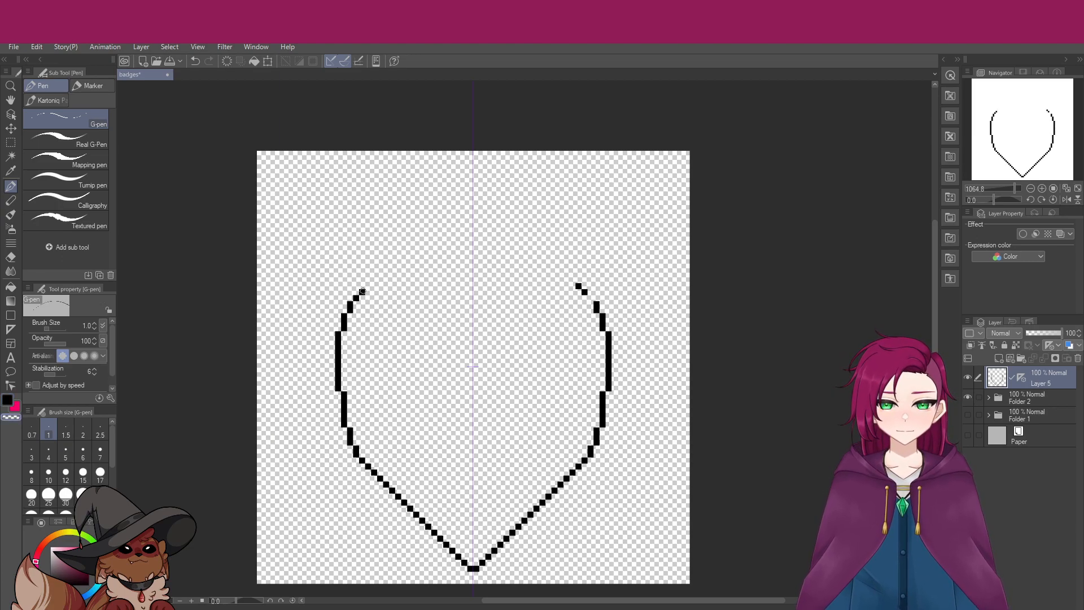
click(373, 286)
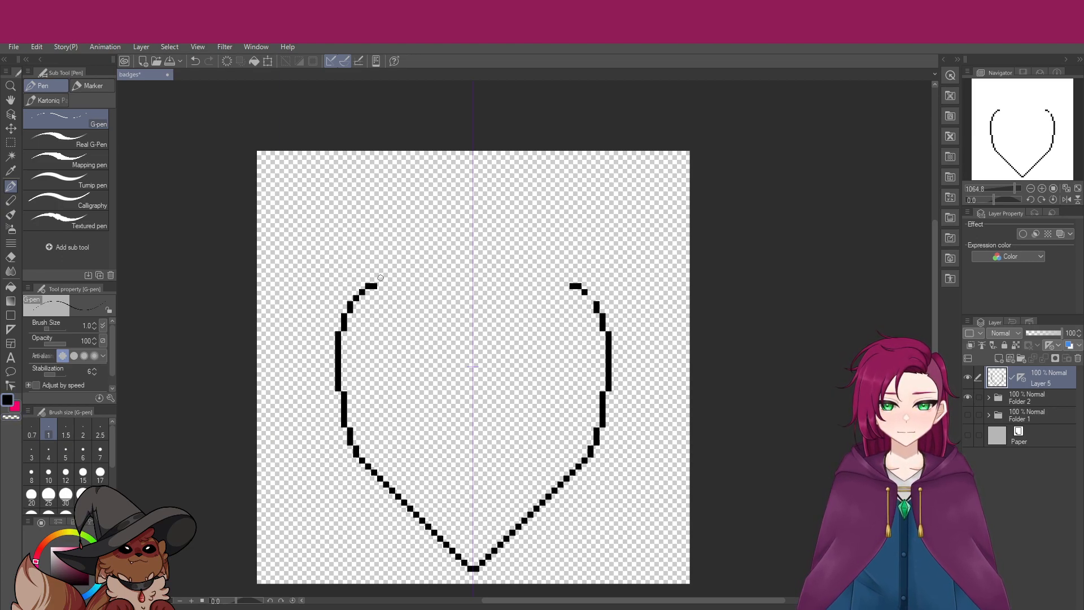
drag(378, 280, 473, 273)
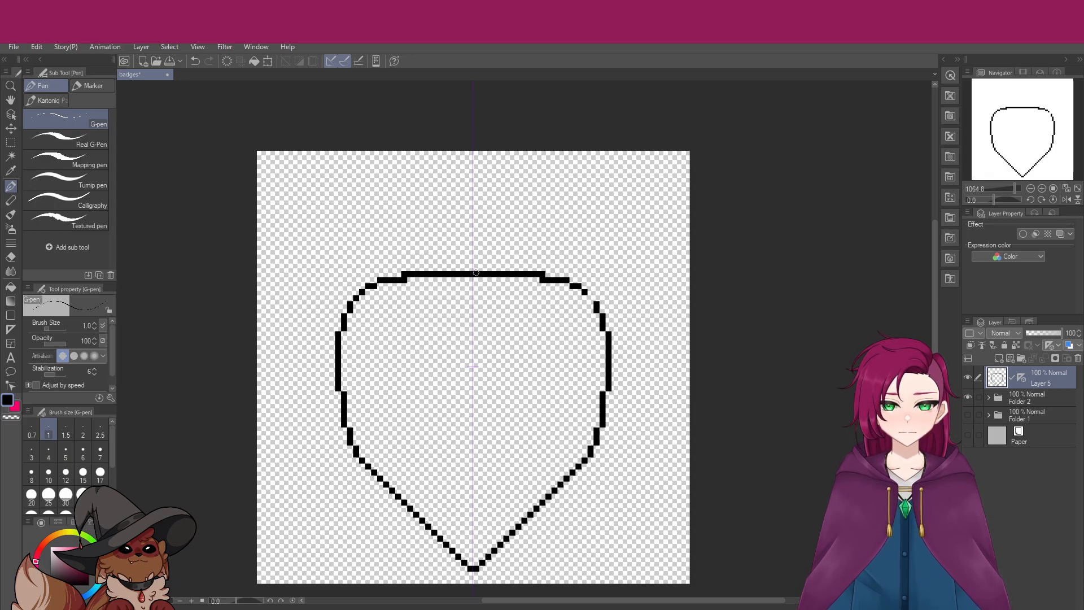
click(404, 281)
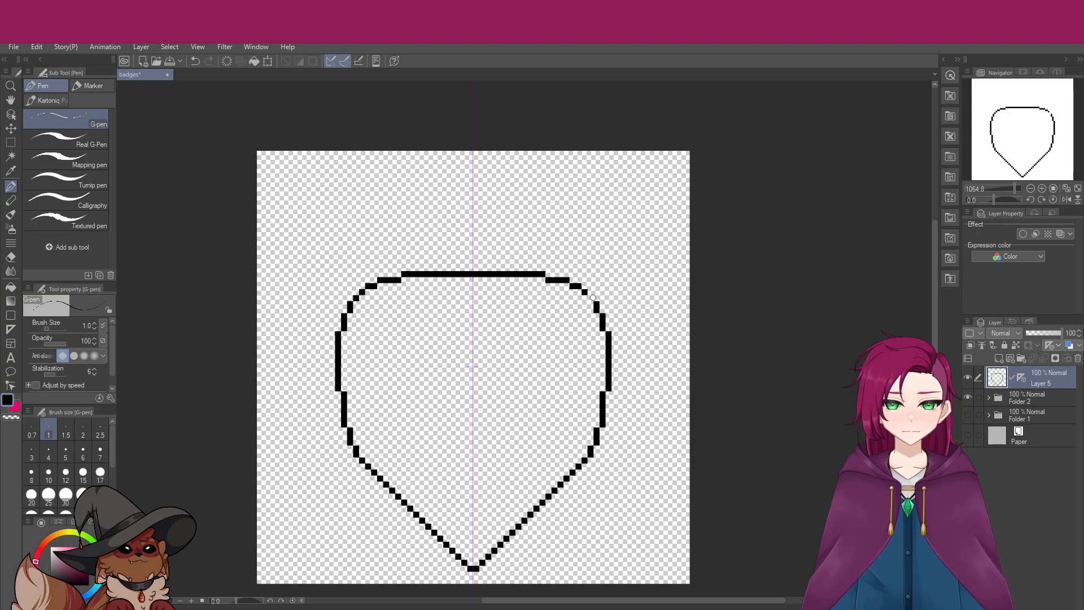
Lengthen the gem's straight vertical sides downward and clear the stepped outline between them and the lower diagonals
scroll(565, 366, down, 2)
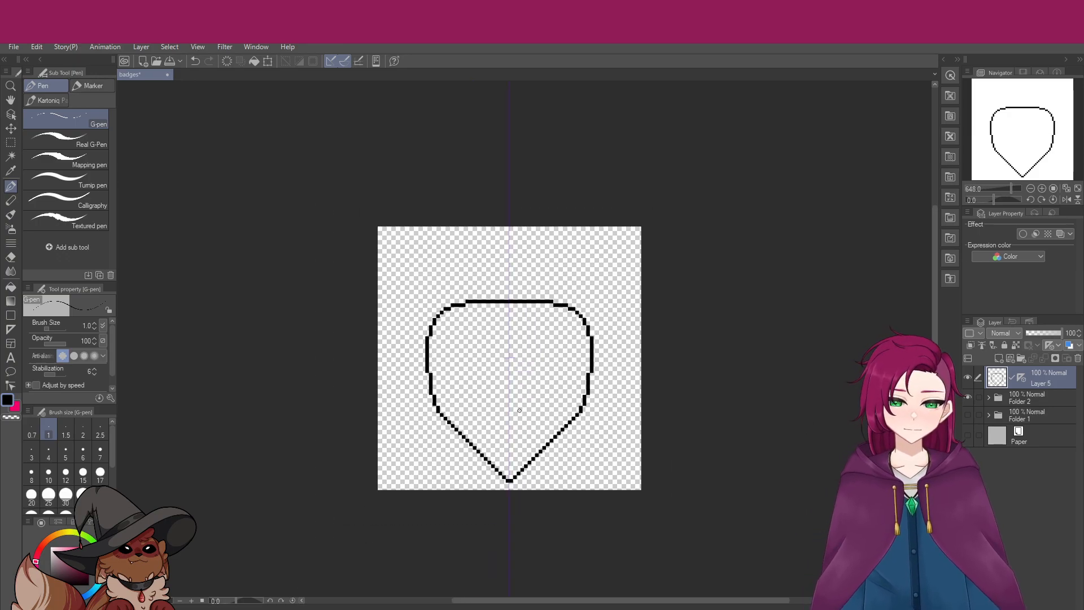
scroll(548, 471, up, 2)
scroll(547, 471, up, 2)
scroll(387, 322, down, 3)
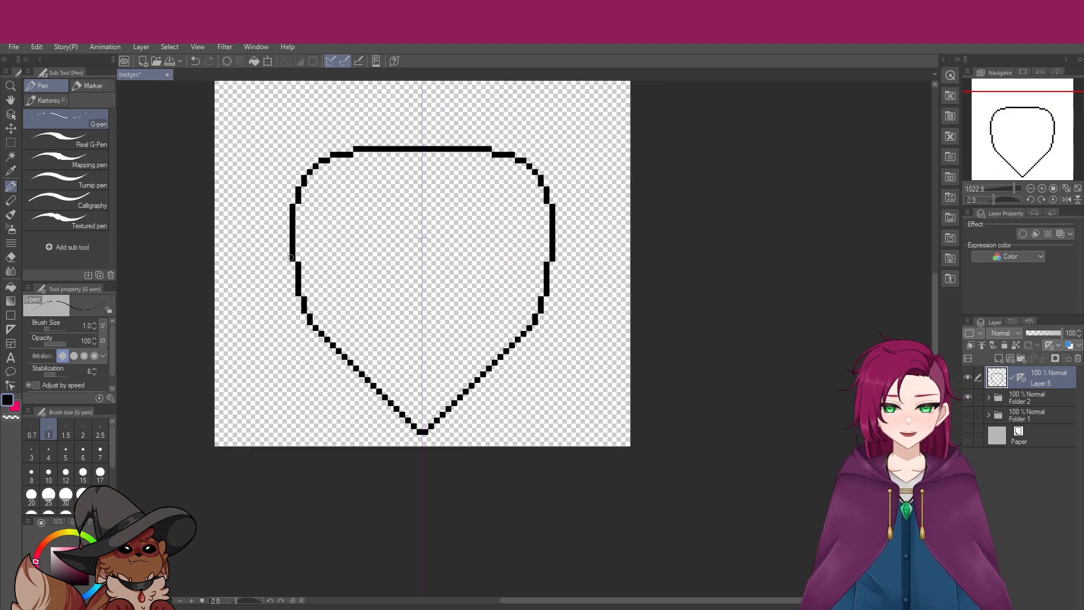
drag(293, 257, 290, 272)
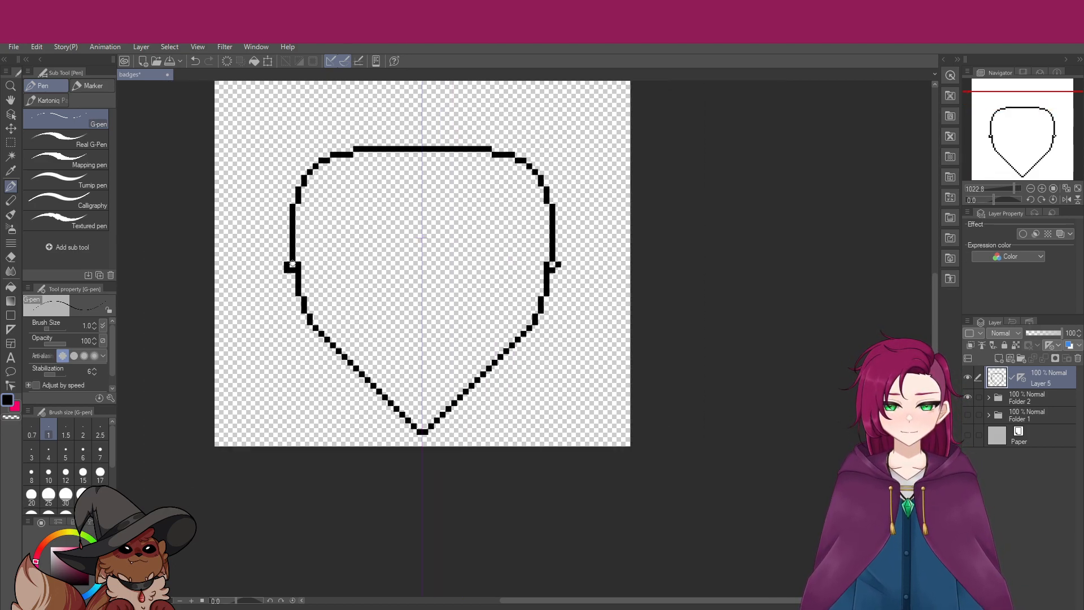
key(ctrl+z)
key(ctrl+z)
key(ctrl+z)
key(ctrl+z)
key(ctrl+z)
key(ctrl+z)
key(ctrl+z)
key(ctrl+z)
key(ctrl+z)
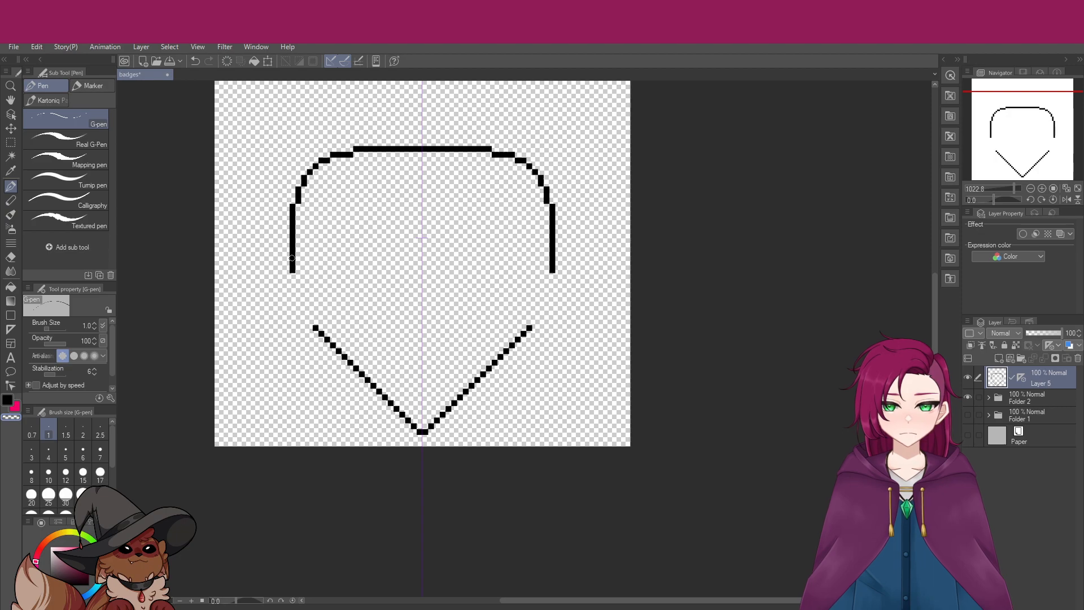
Join the gem's vertical sides to the lower diagonals with mirrored stepped black pixels and clear the excess pixels at both corners
mouse_move(292, 278)
mouse_down()
mouse_move(308, 320)
mouse_move(299, 306)
mouse_up()
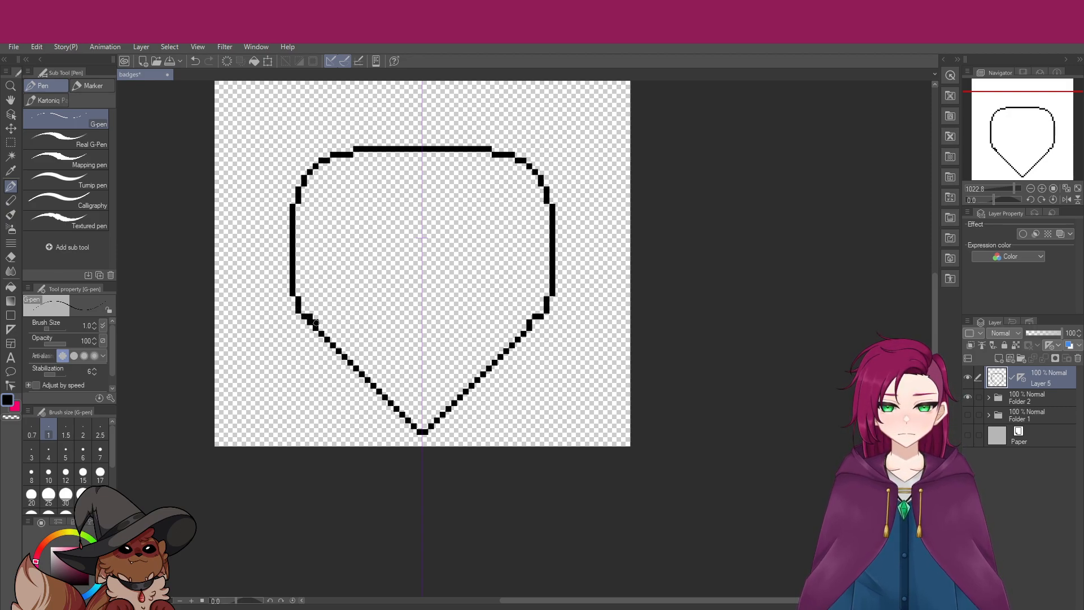
key(c)
drag(310, 317, 317, 322)
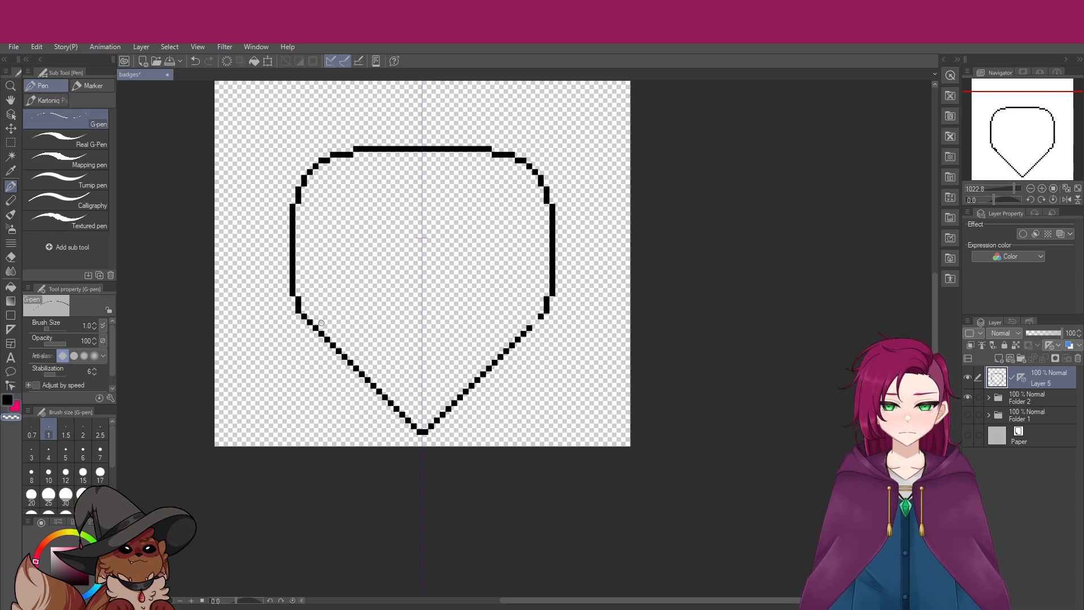
scroll(386, 368, down, 2)
scroll(387, 376, up, 4)
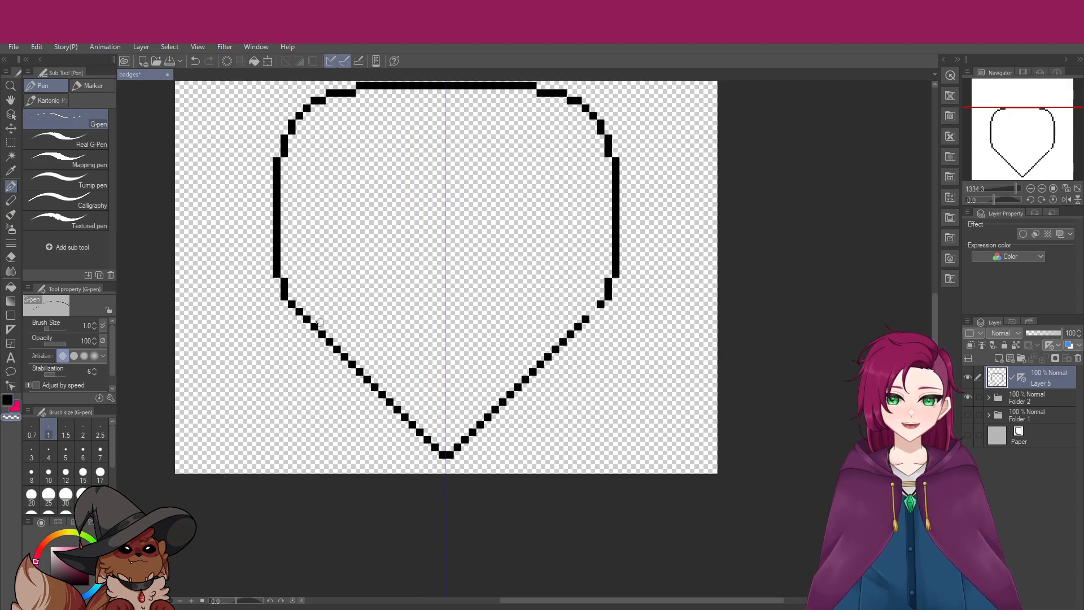
click(599, 311)
key(ctrl+z)
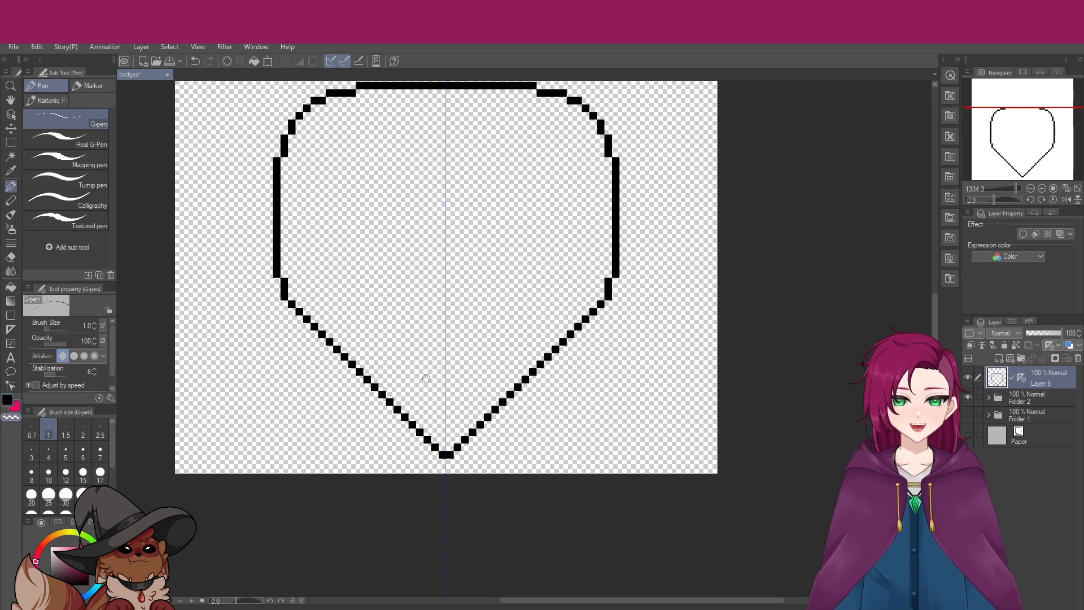
Replace the gem's steep bottom tip with a shallower mirrored point of two-pixel steps meeting on the symmetry axis
scroll(405, 417, down, 2)
scroll(404, 417, down, 2)
scroll(444, 446, up, 3)
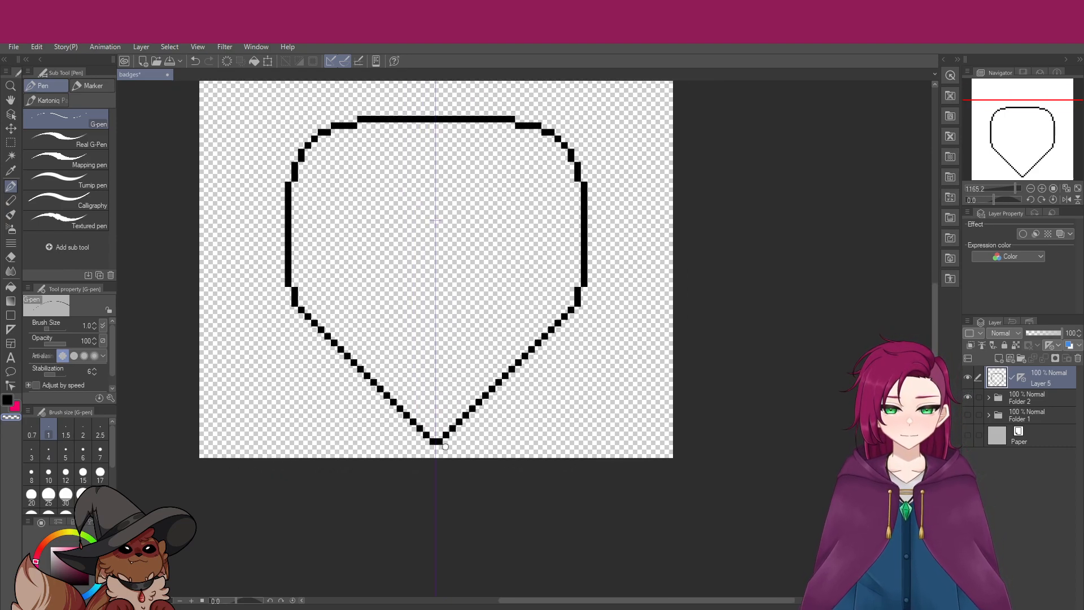
click(431, 443)
mouse_move(421, 429)
mouse_down()
mouse_move(363, 420)
mouse_move(421, 405)
mouse_move(350, 385)
mouse_move(390, 364)
mouse_move(363, 371)
mouse_move(436, 411)
mouse_up()
key(c)
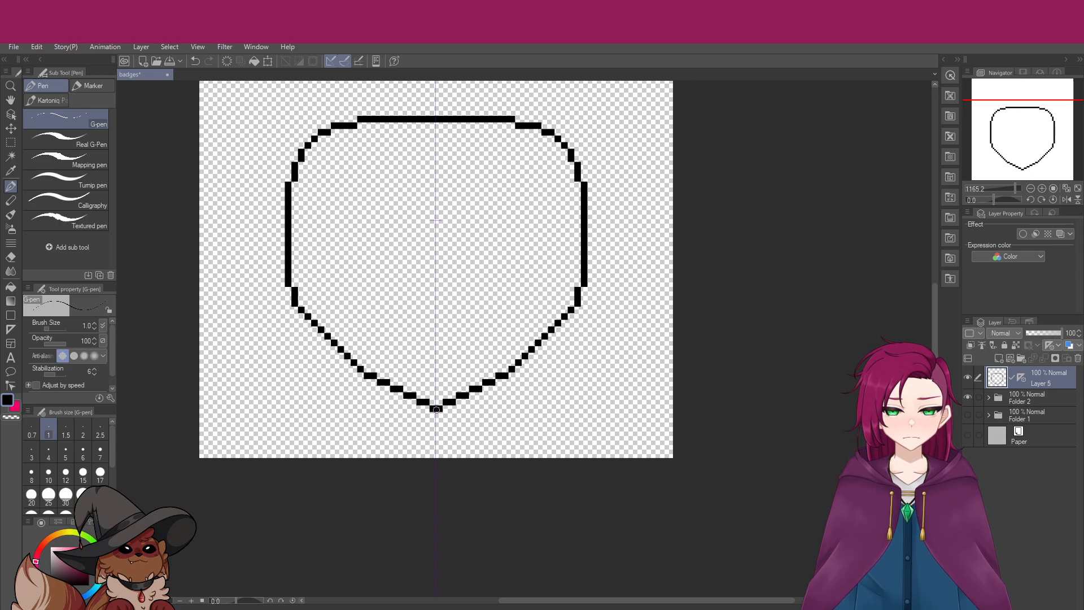
scroll(440, 398, down, 3)
scroll(436, 412, up, 3)
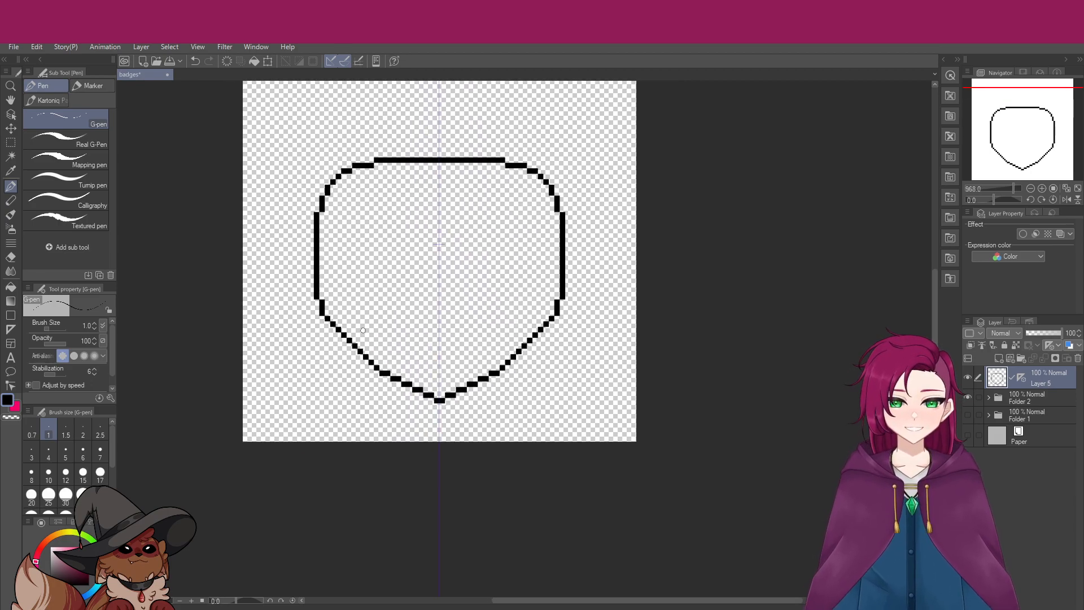
Select a horizontal band across the gem's straight vertical sides and delete the pixels inside it
key(m)
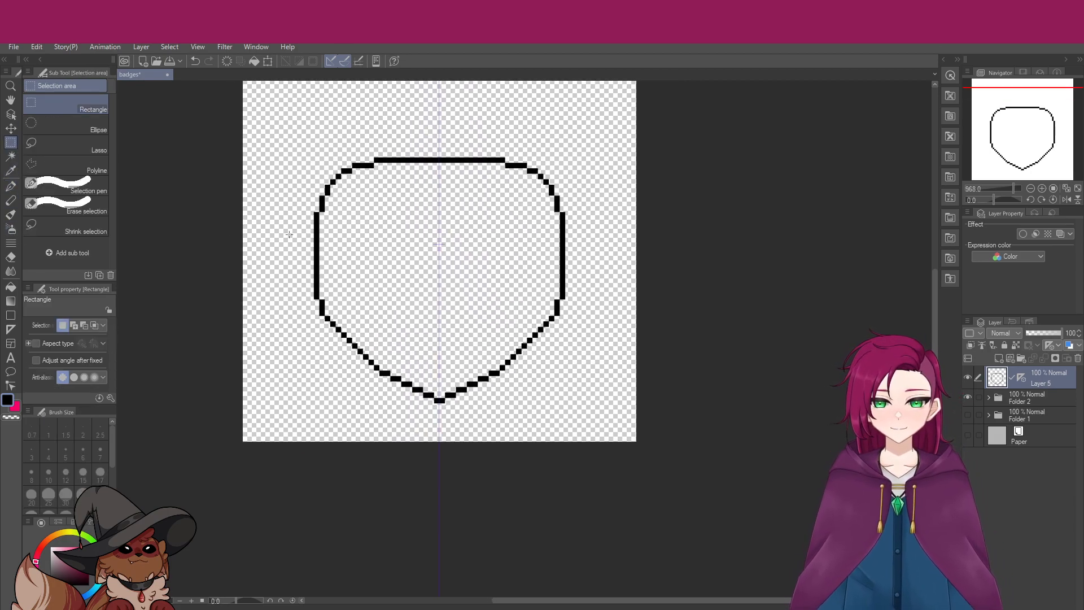
drag(292, 240, 587, 283)
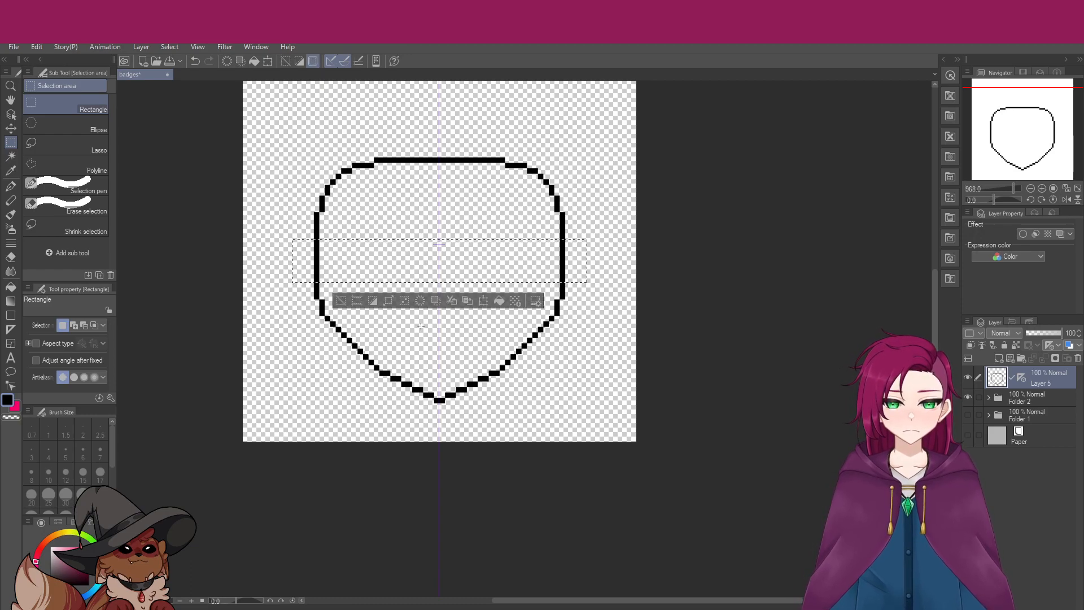
key(Delete)
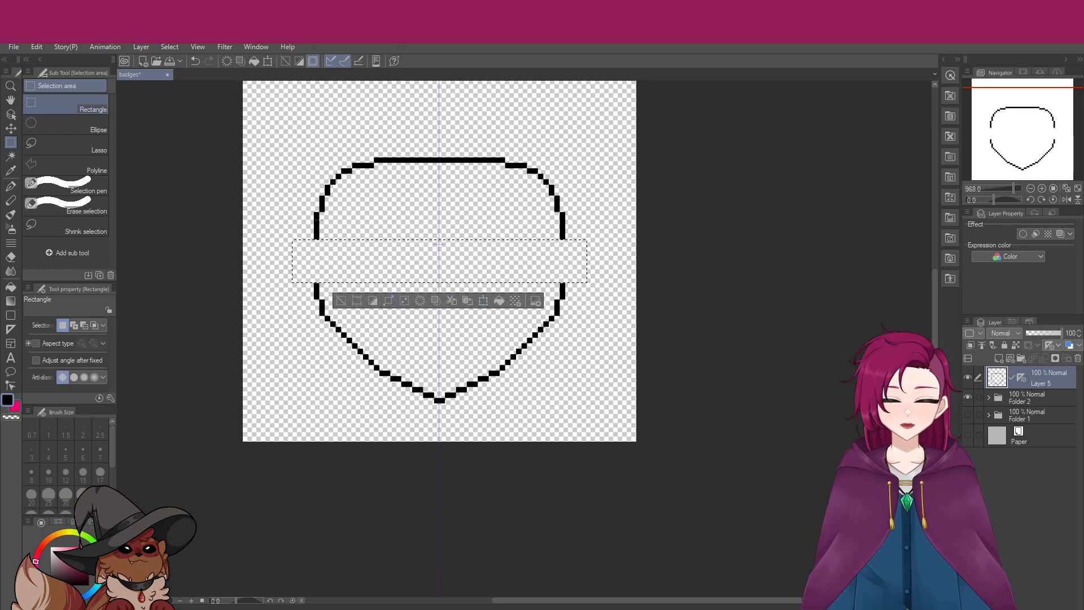
Move the upper part of the outline straight down until its sides meet the lower part, shortening the gem
drag(308, 257, 526, 154)
drag(265, 125, 597, 276)
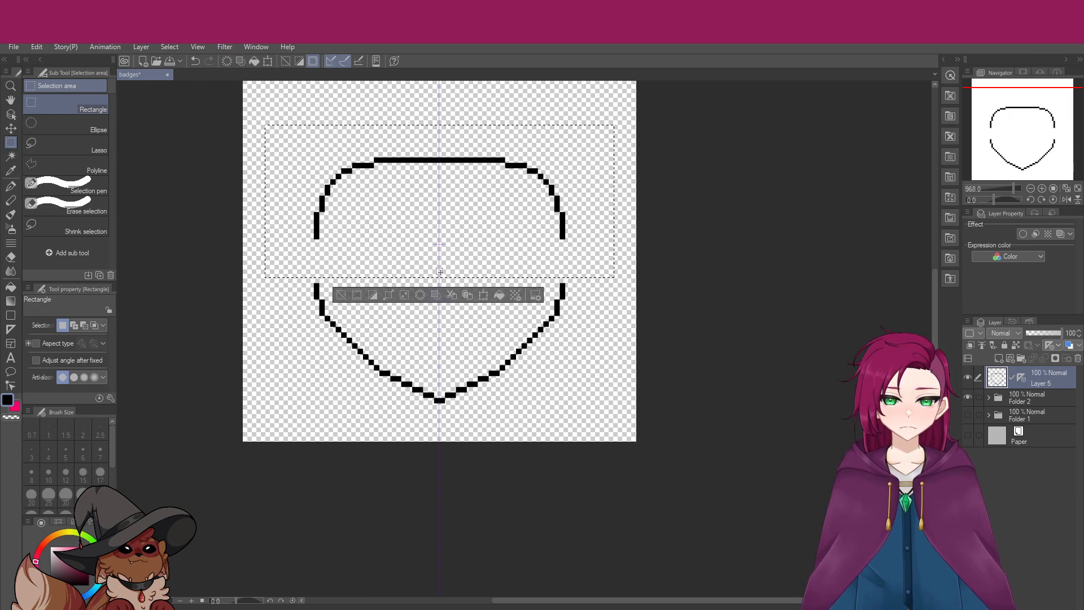
click(482, 294)
key(shift+Left)
key(shift+Right)
key(shift+Down)
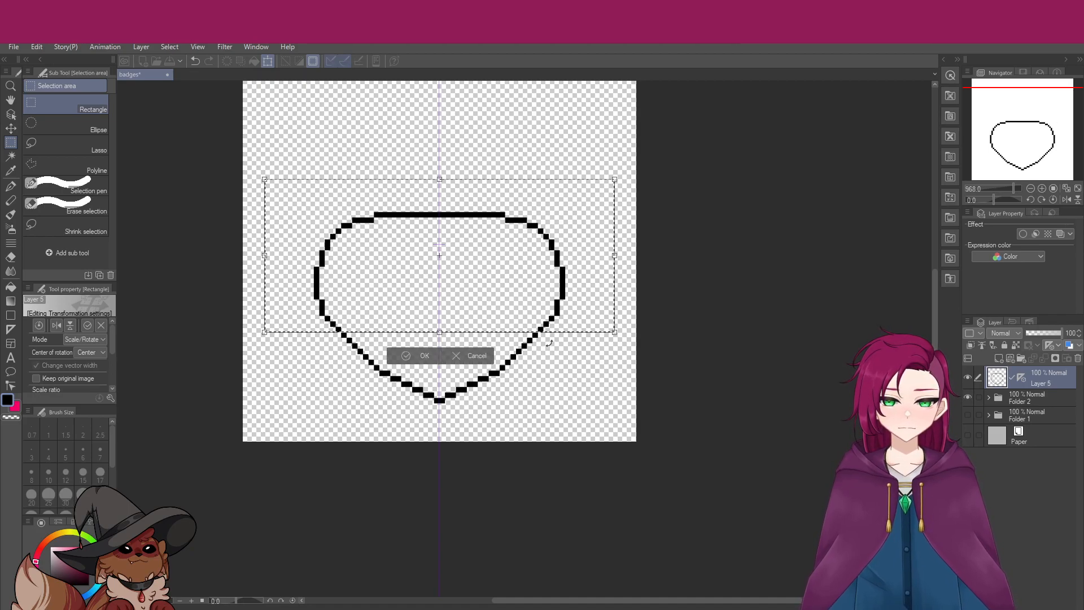
key(Up)
key(Up)
key(Up)
key(Up)
key(Down)
key(Down)
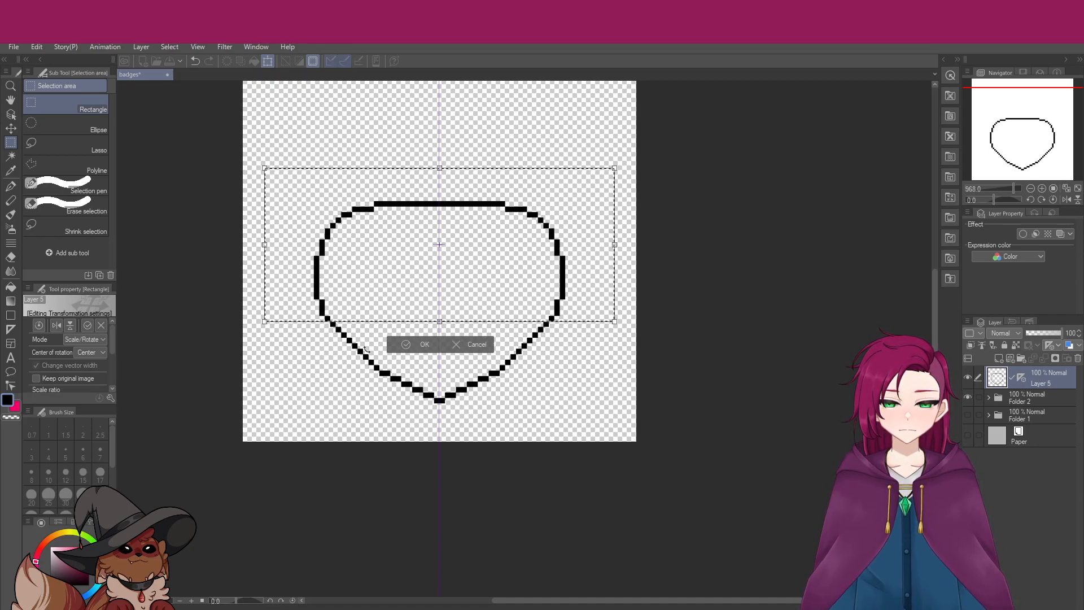
click(408, 345)
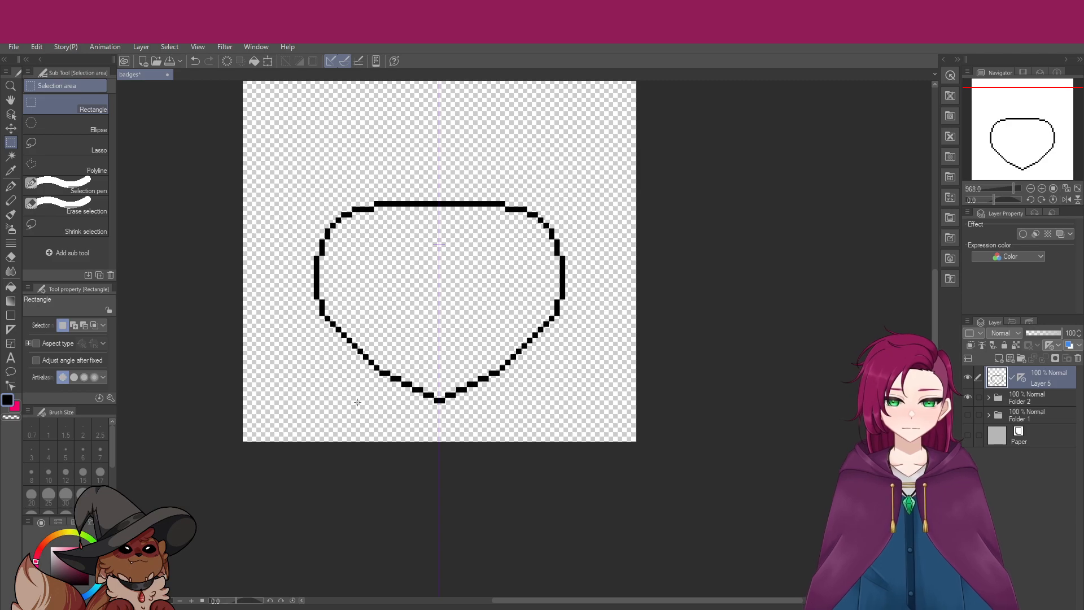
Delete the gem's shallow bottom point, leaving the ends of the lower diagonals open, and clear the selection
drag(314, 371, 565, 467)
key(Delete)
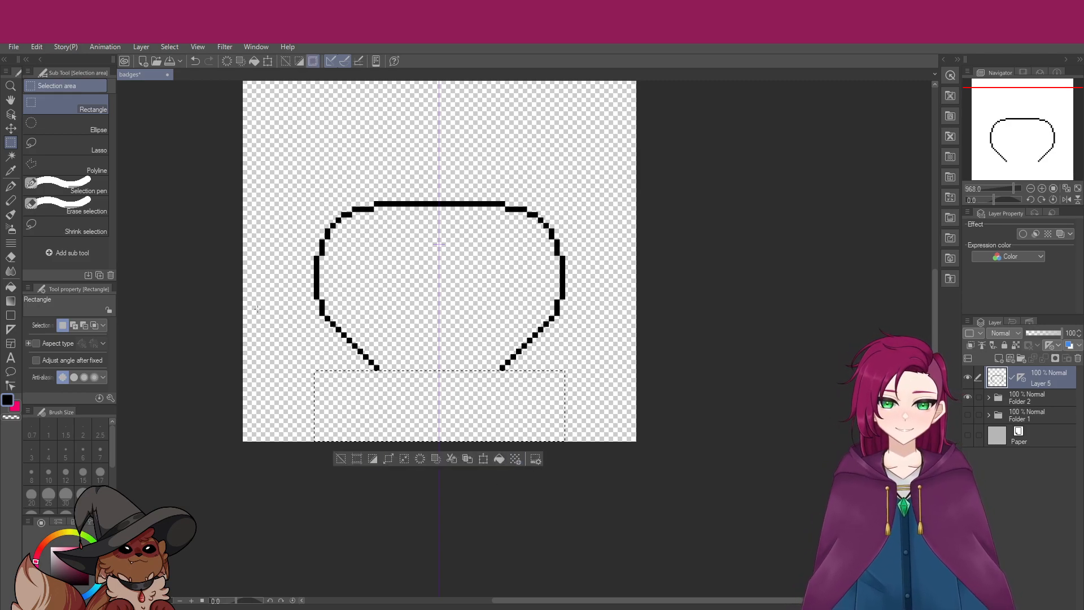
click(10, 186)
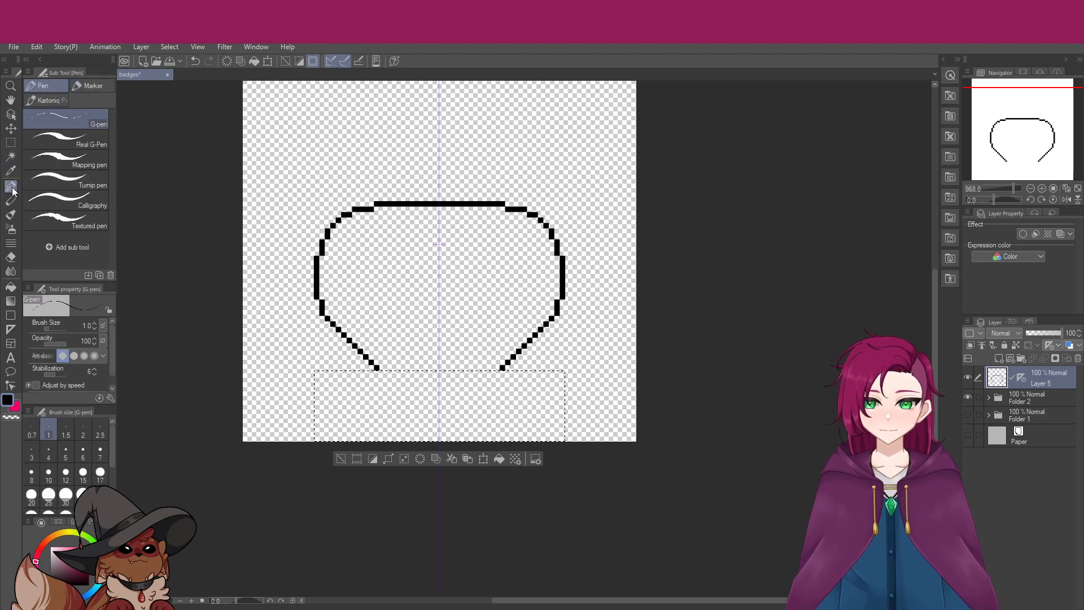
click(10, 143)
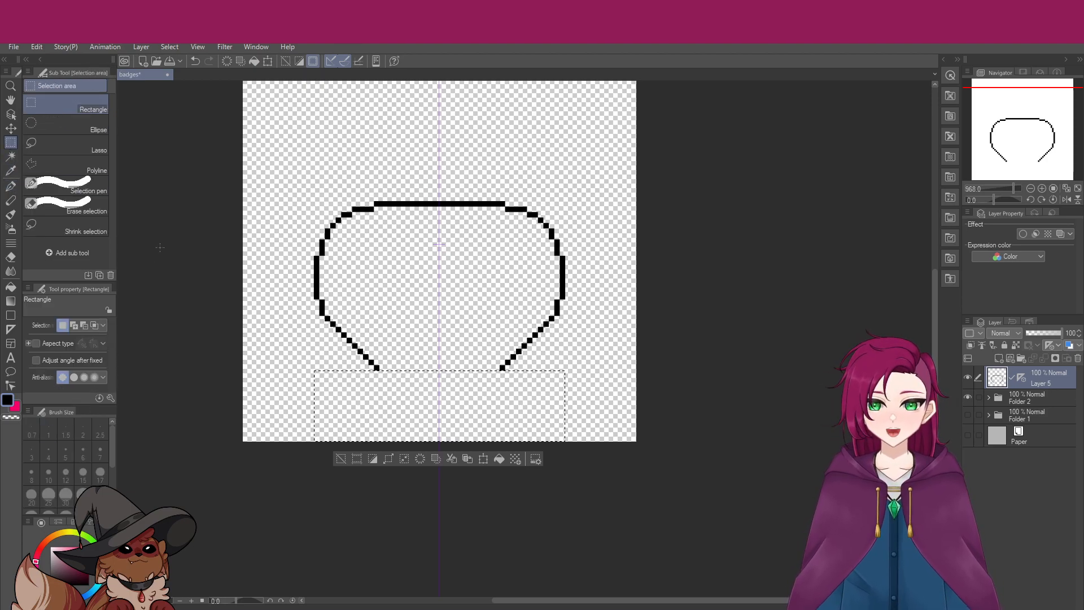
key(ctrl+d)
Move the whole open outline 14 pixels up on the canvas and clear the selection
drag(265, 141, 614, 424)
click(482, 447)
key(Up)
key(Up)
key(Up)
key(Up)
key(Up)
key(Up)
key(Up)
key(Up)
key(Up)
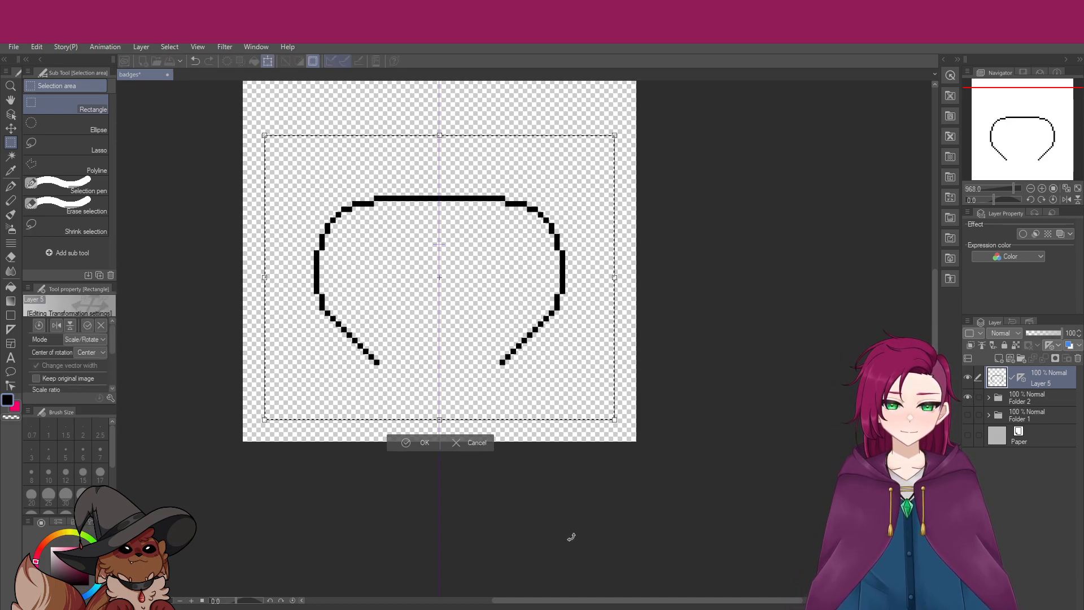
key(Up)
key(Up)
key(Up)
key(Up)
key(Up)
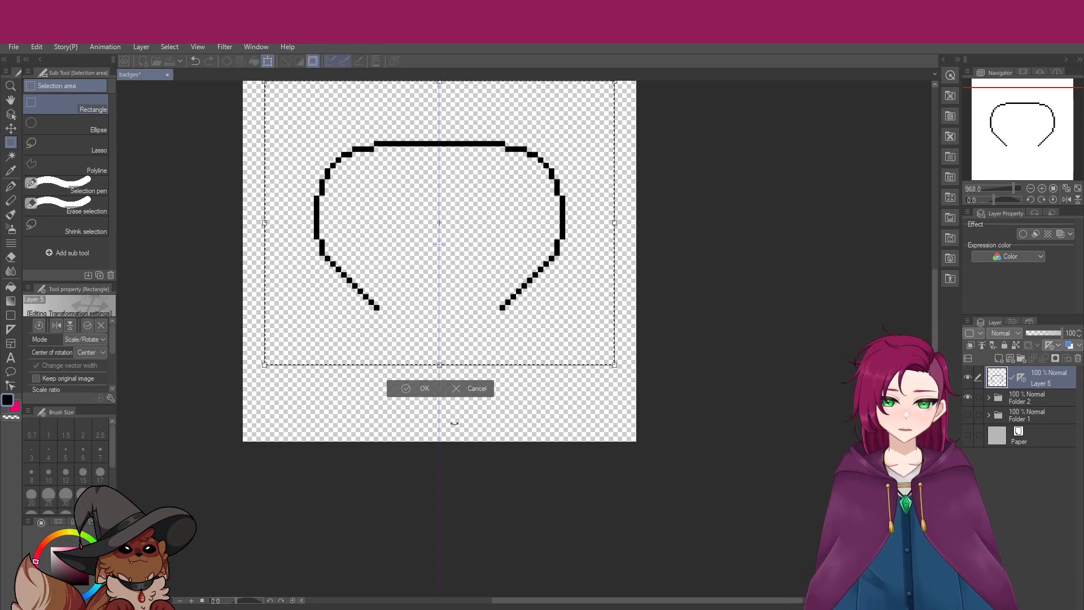
click(405, 373)
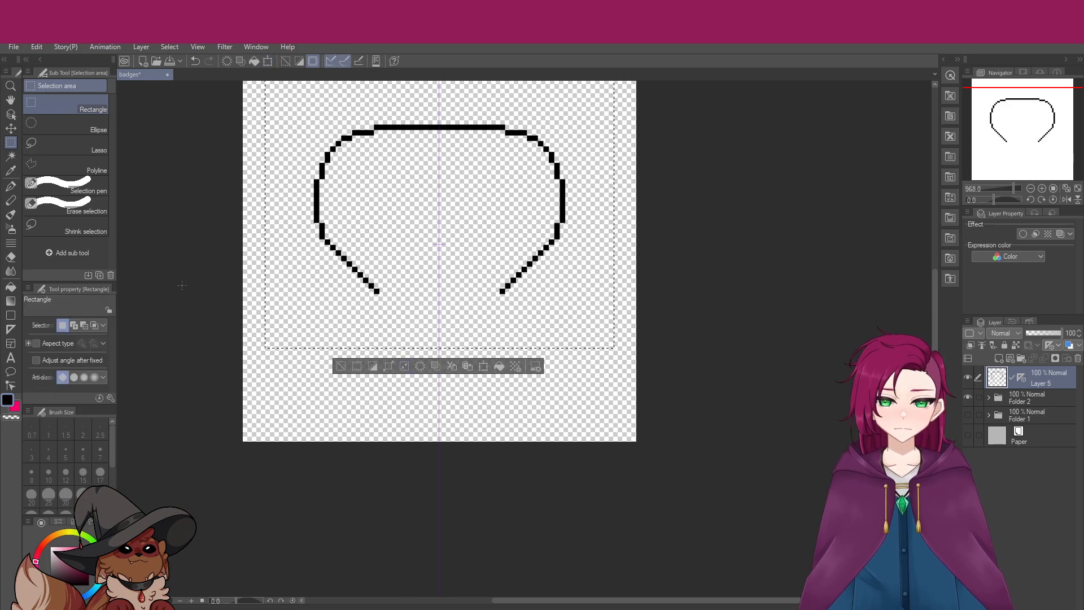
key(ctrl+d)
Extend both lower diagonals in single black pixel steps to a point on the symmetry axis, erasing surplus pixels with the transparent color
click(10, 187)
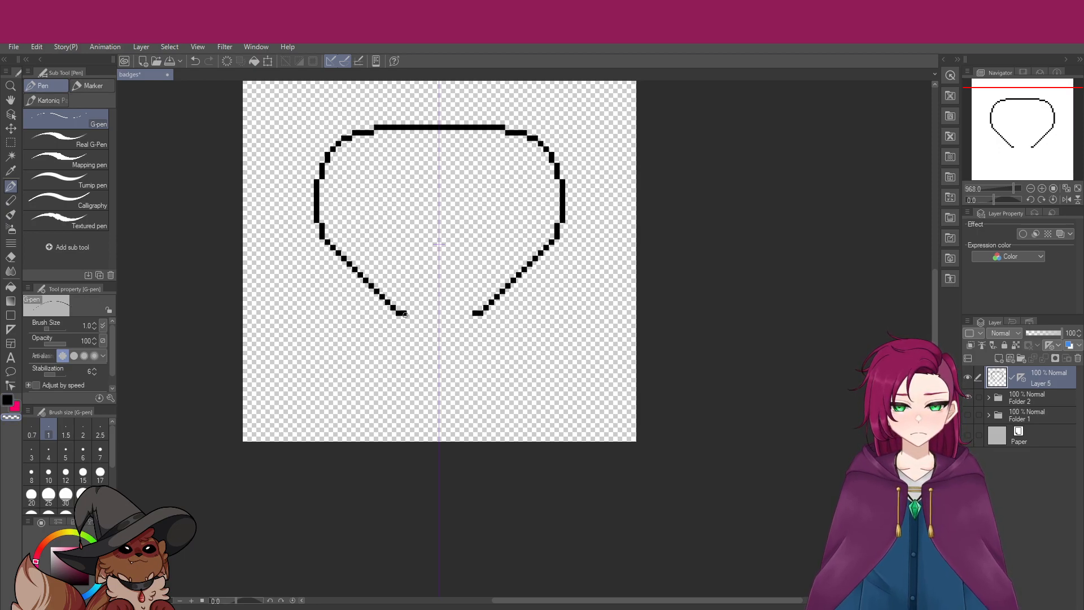
key(c)
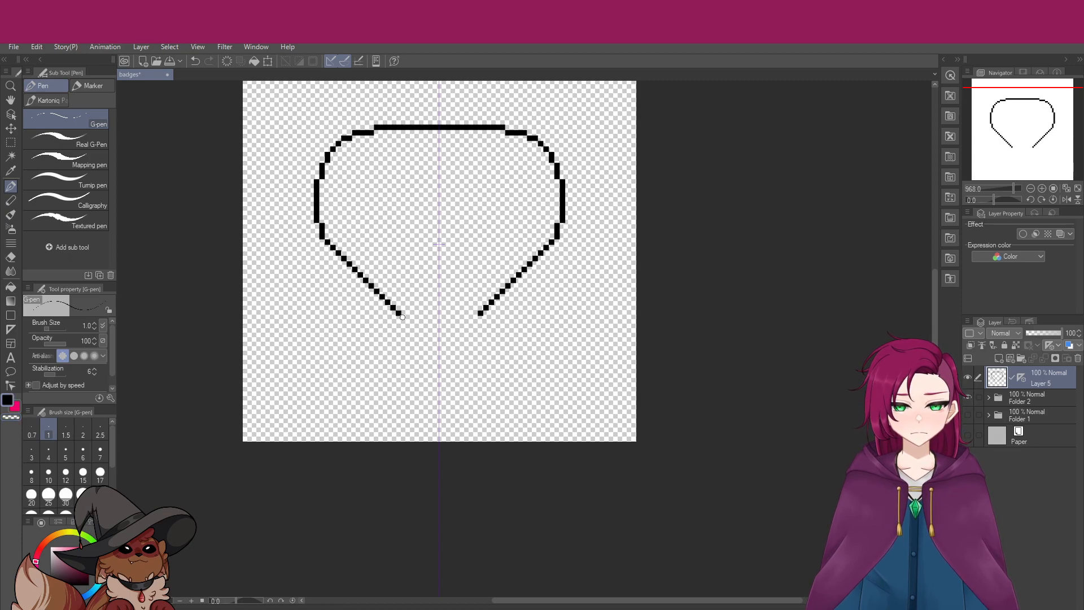
key(c)
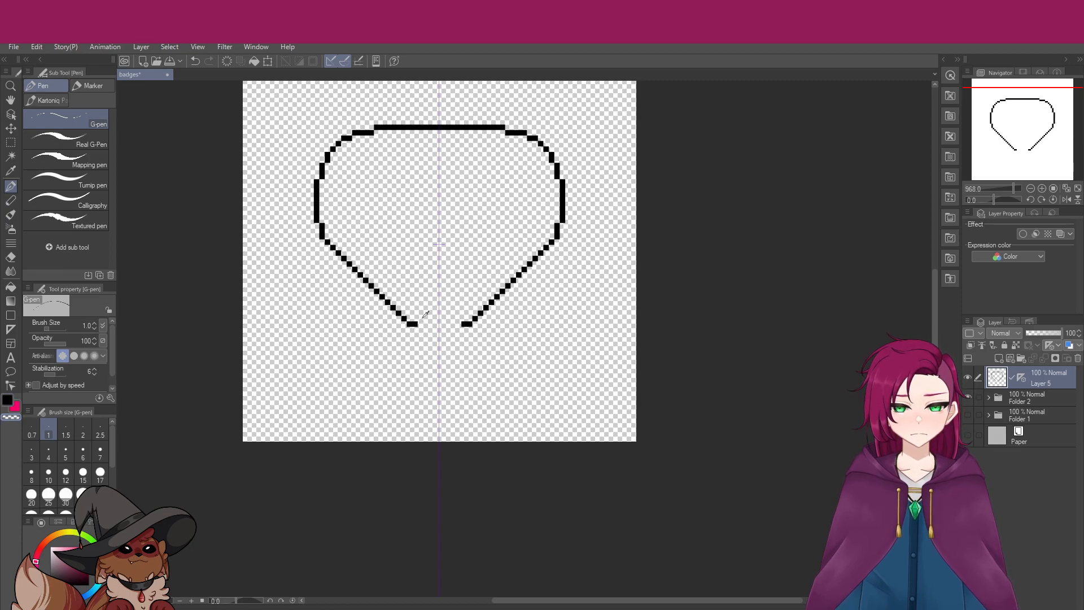
key(c)
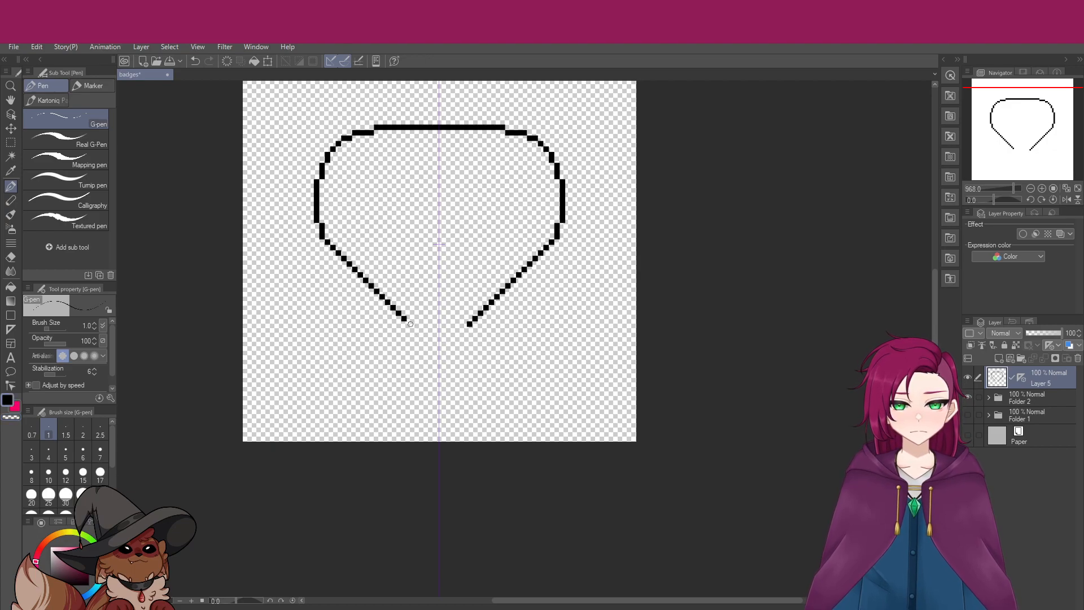
key(c)
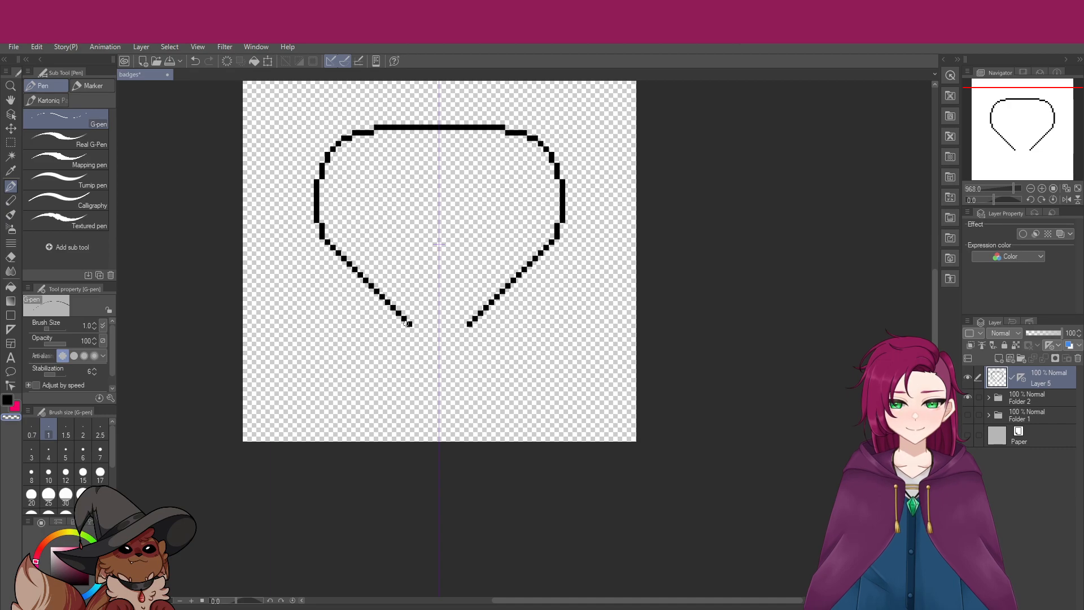
key(c)
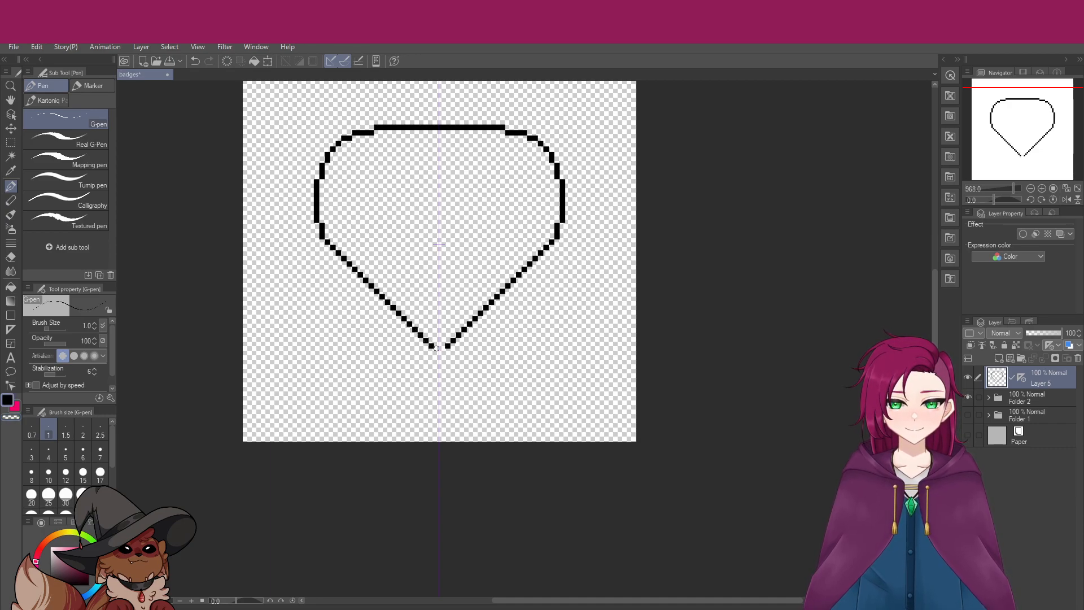
scroll(436, 314, down, 3)
scroll(461, 270, up, 3)
scroll(461, 270, up, 1)
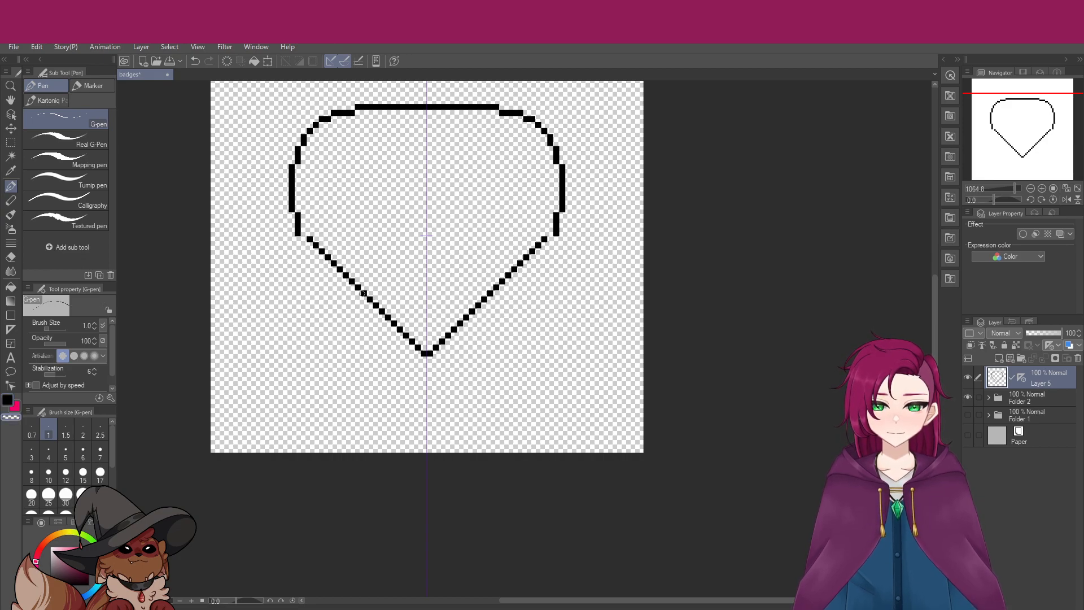
Select only the gem's lower right diagonal and move it one pixel outward to meet the right side
click(11, 142)
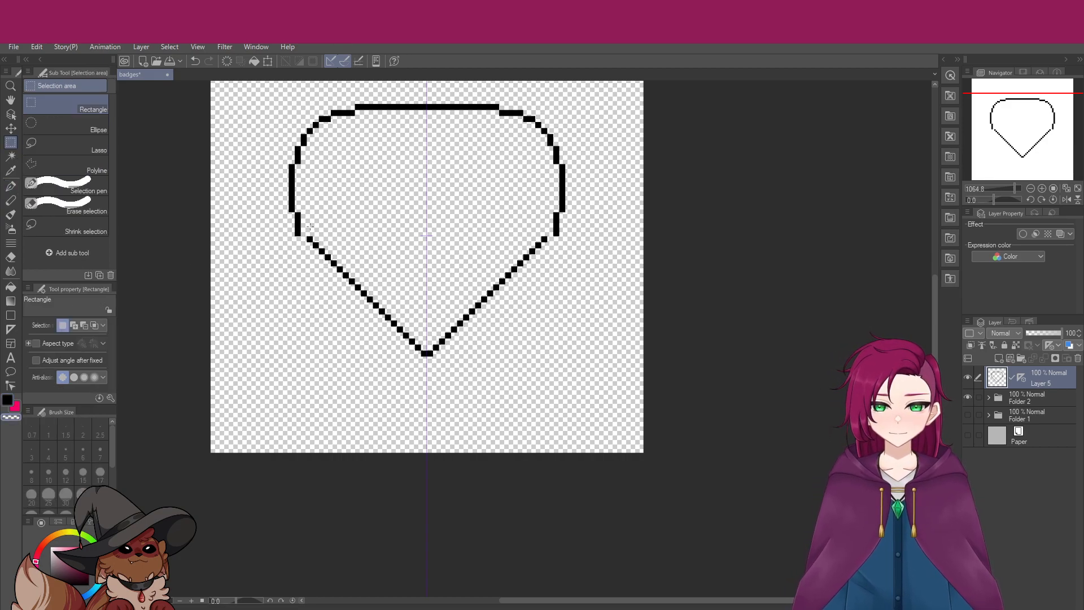
drag(301, 235, 429, 374)
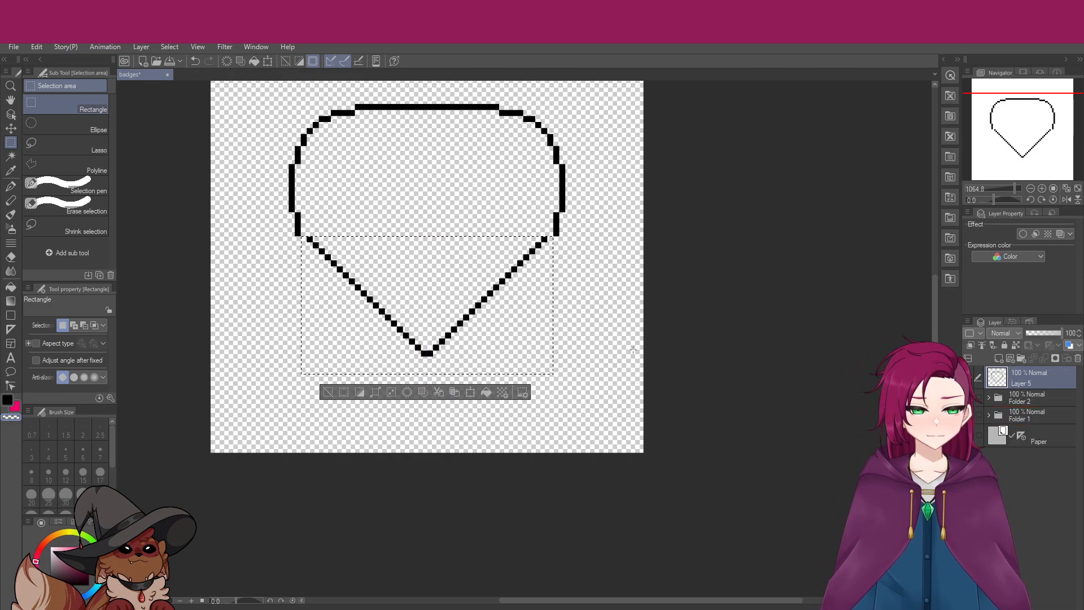
click(575, 375)
drag(427, 363, 564, 236)
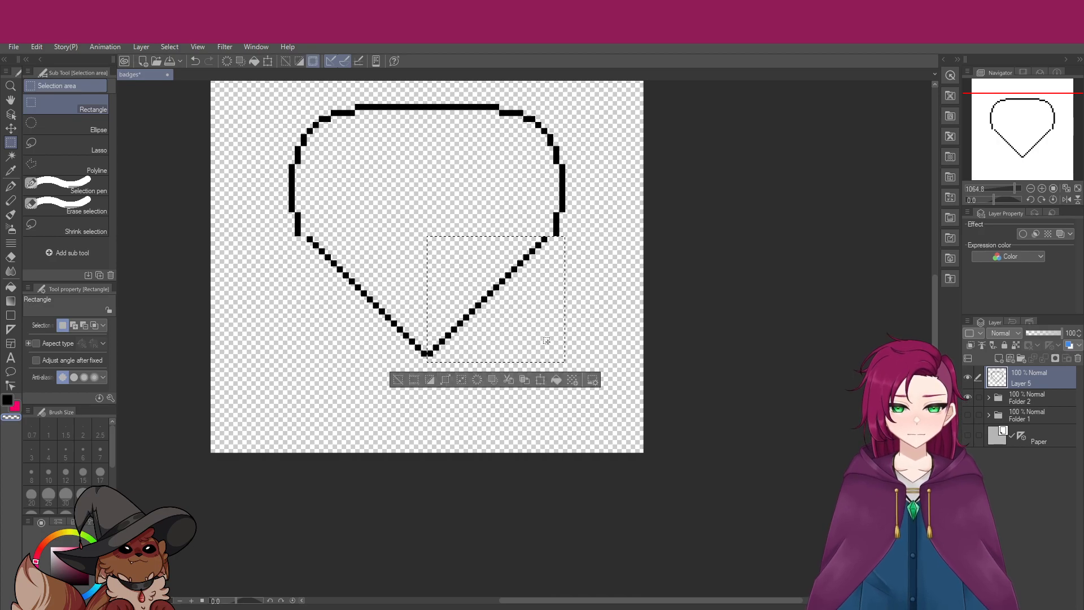
click(540, 381)
key(Right)
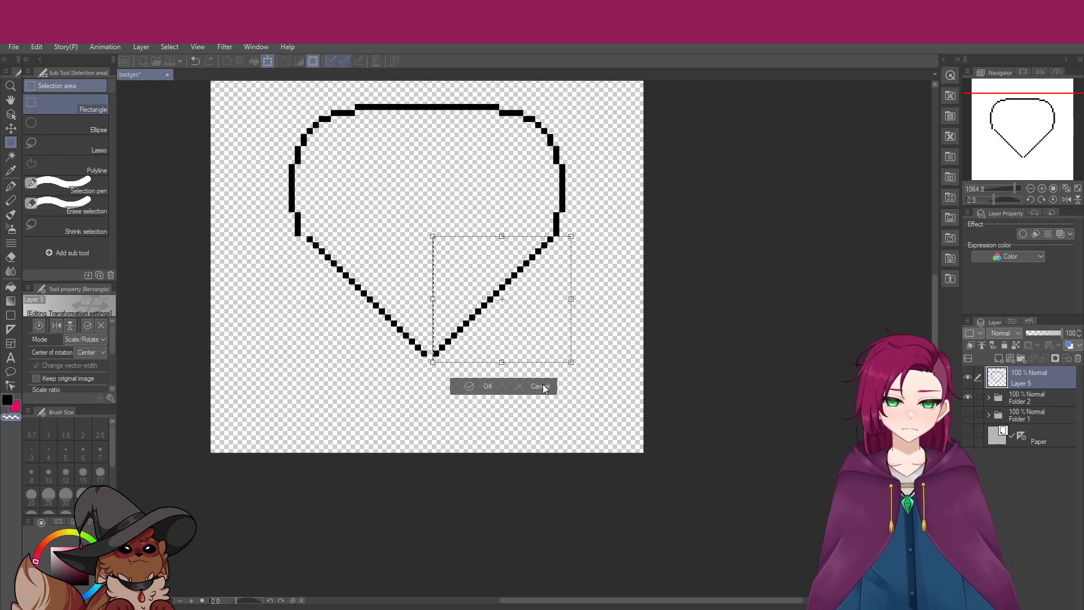
click(485, 387)
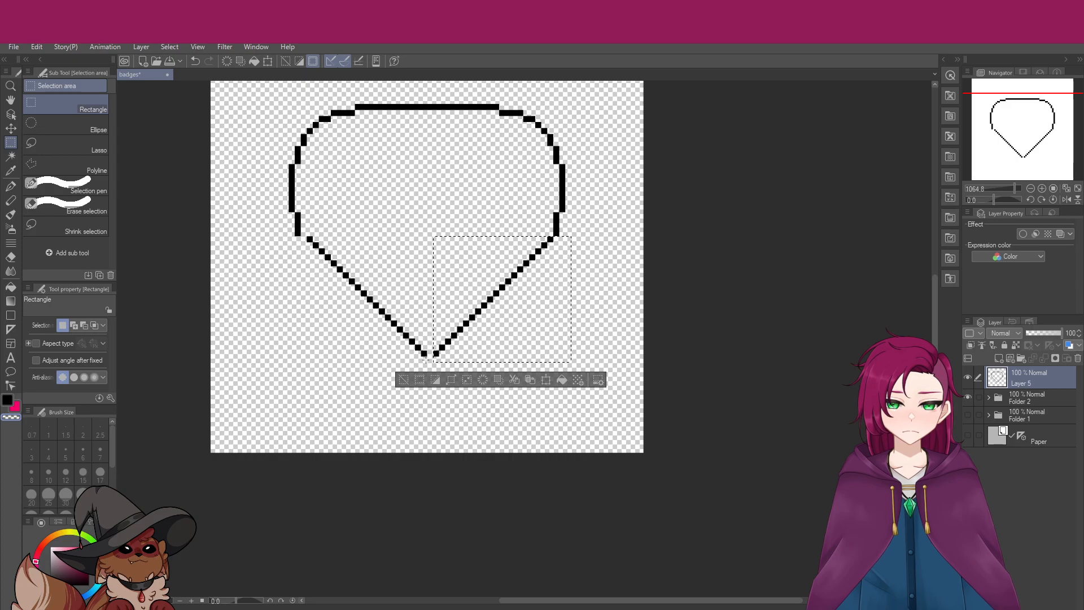
Move the gem's lower left diagonal one pixel outward to meet the left side, and clear the selection
drag(428, 357, 277, 236)
click(394, 378)
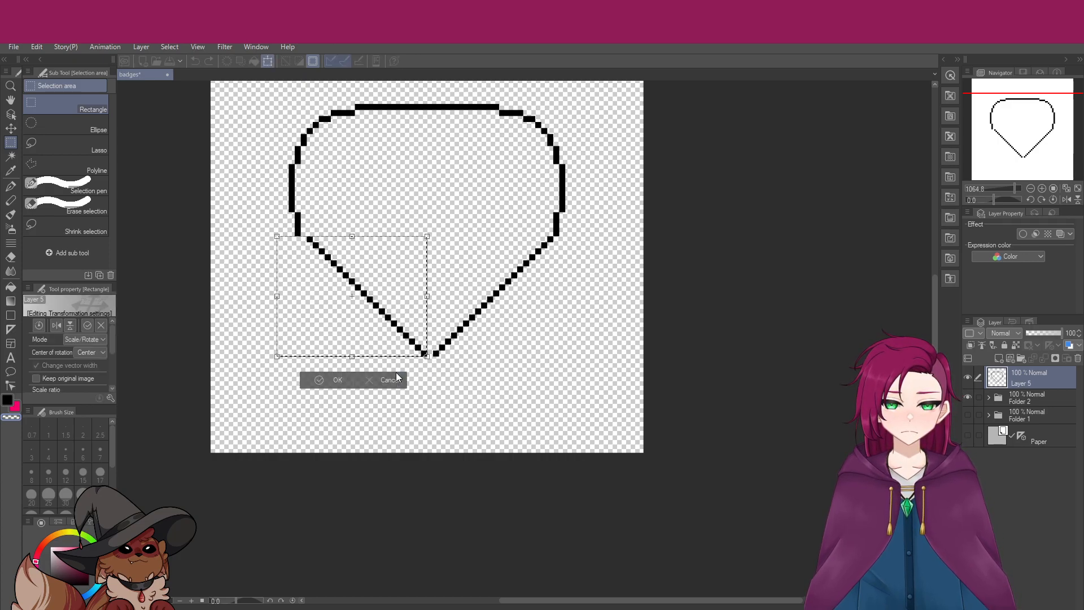
click(320, 384)
click(553, 408)
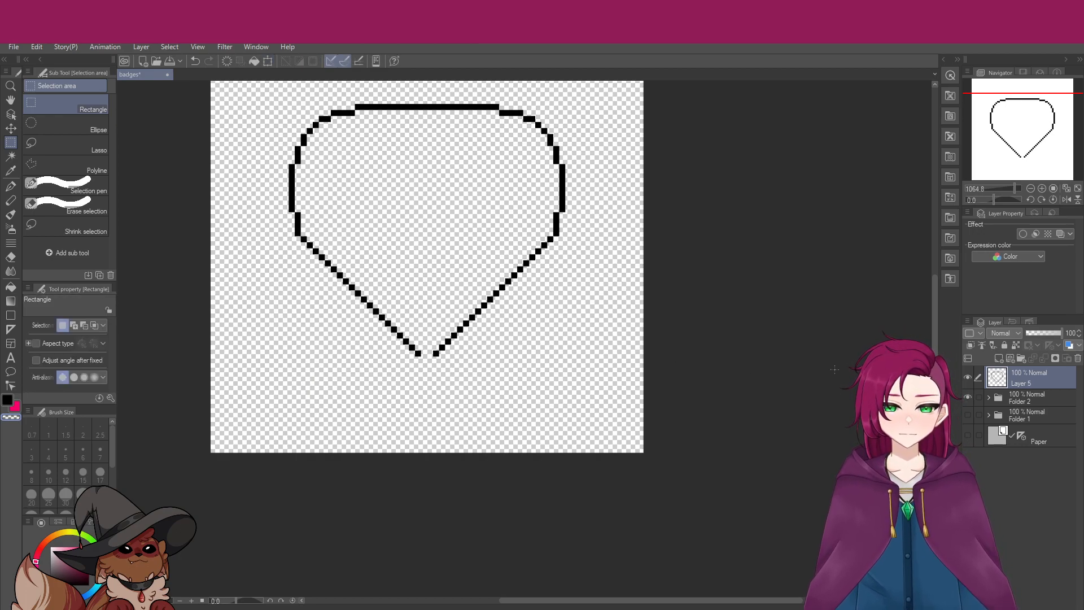
Move the symmetry ruler from the Paper layer to Layer 5 and close the gem's bottom tip with mirrored black pixels
click(1020, 434)
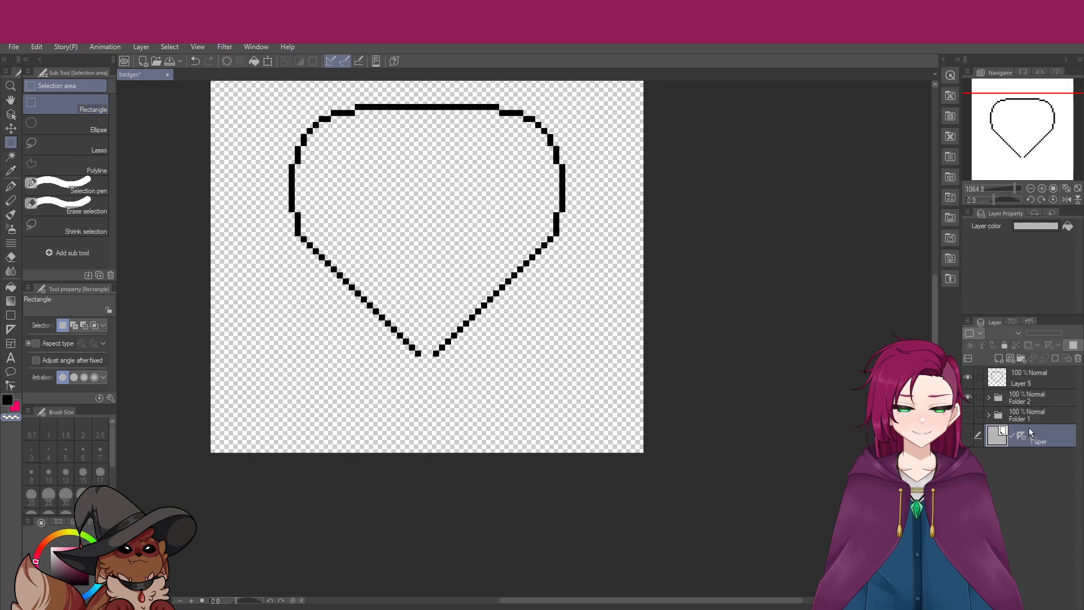
click(1028, 379)
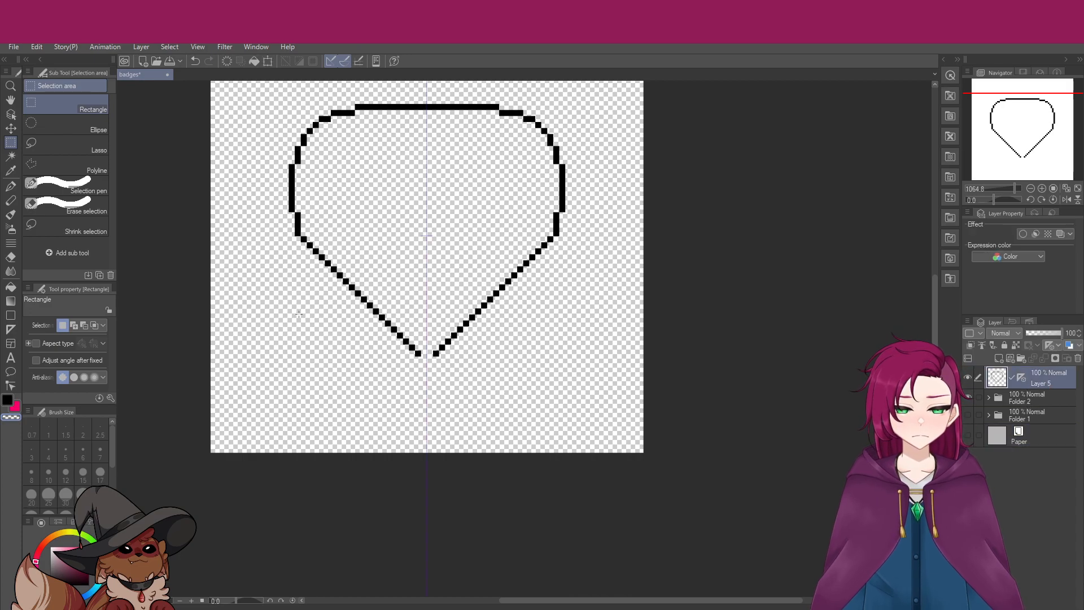
key(p)
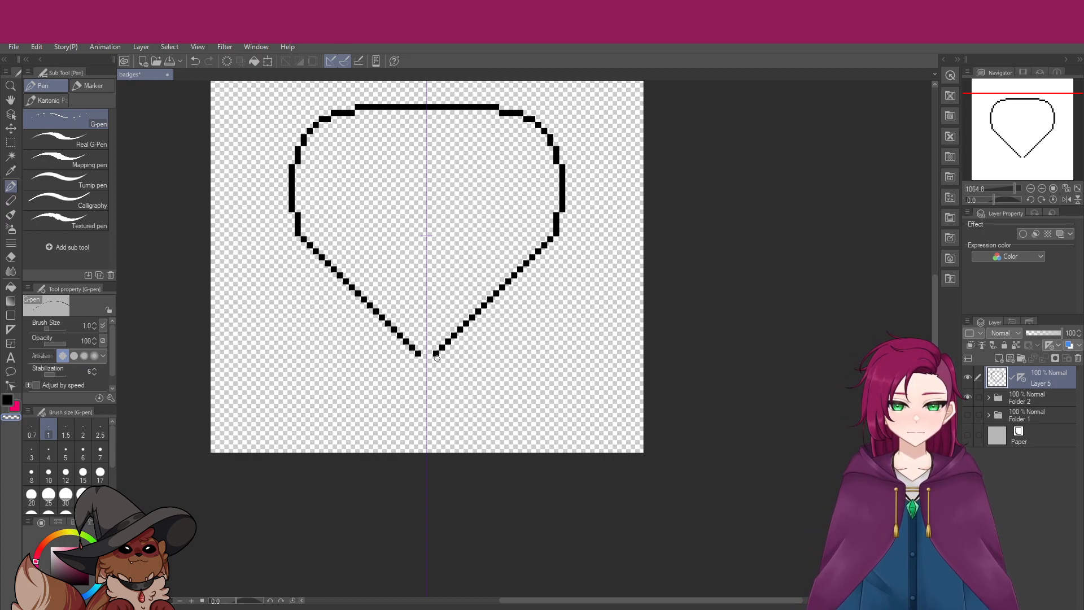
drag(423, 359, 432, 360)
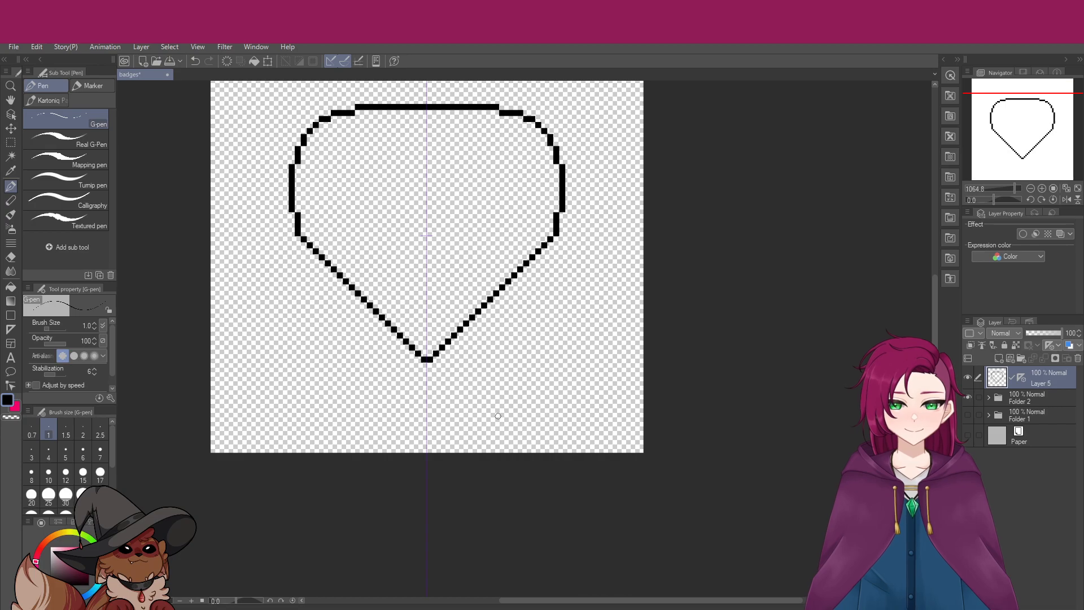
scroll(498, 416, down, 2)
scroll(377, 303, up, 2)
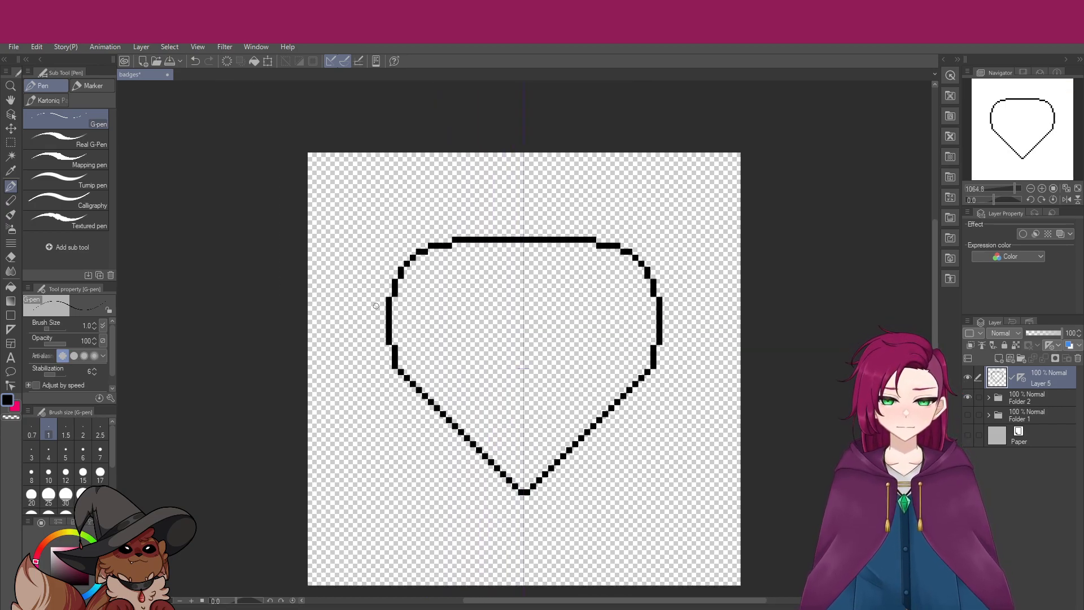
Erase the pixels joining the sides to the lower diagonals, and delete a four-pixel section from the middle of the top edge
scroll(376, 303, up, 1)
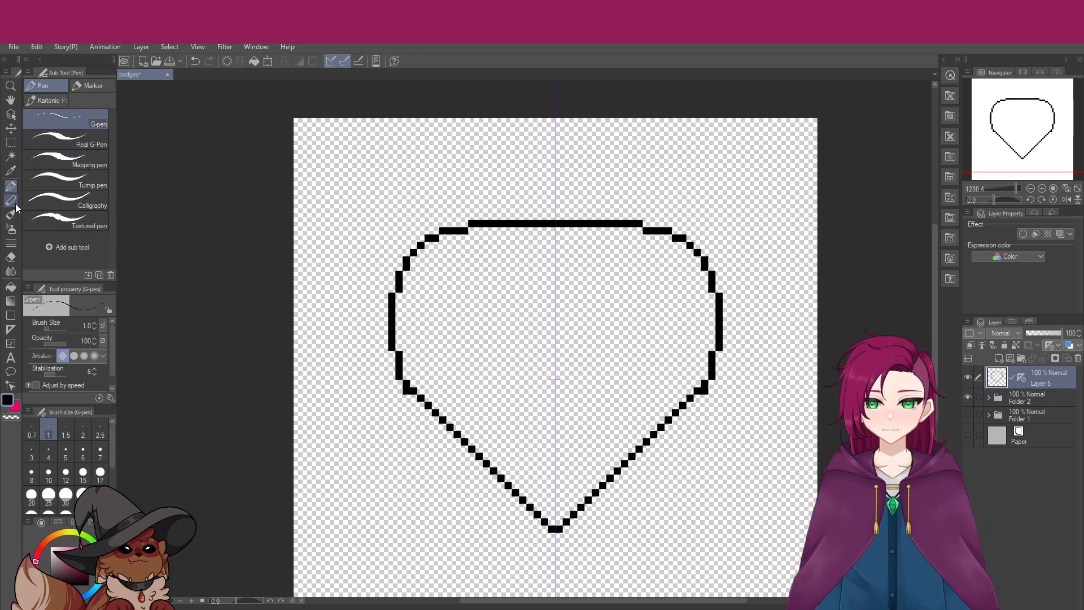
click(11, 257)
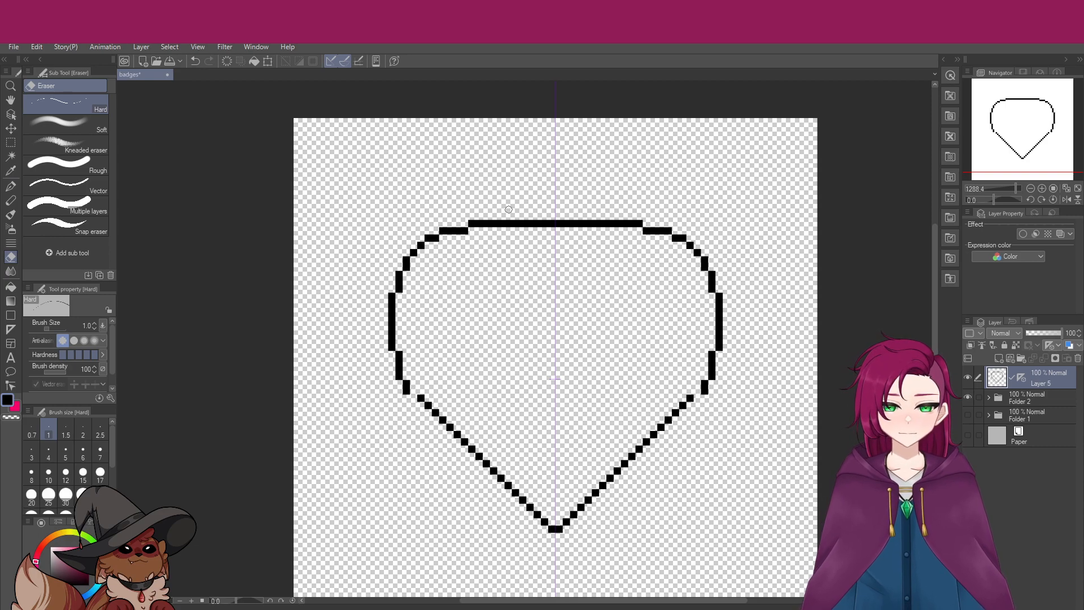
click(10, 142)
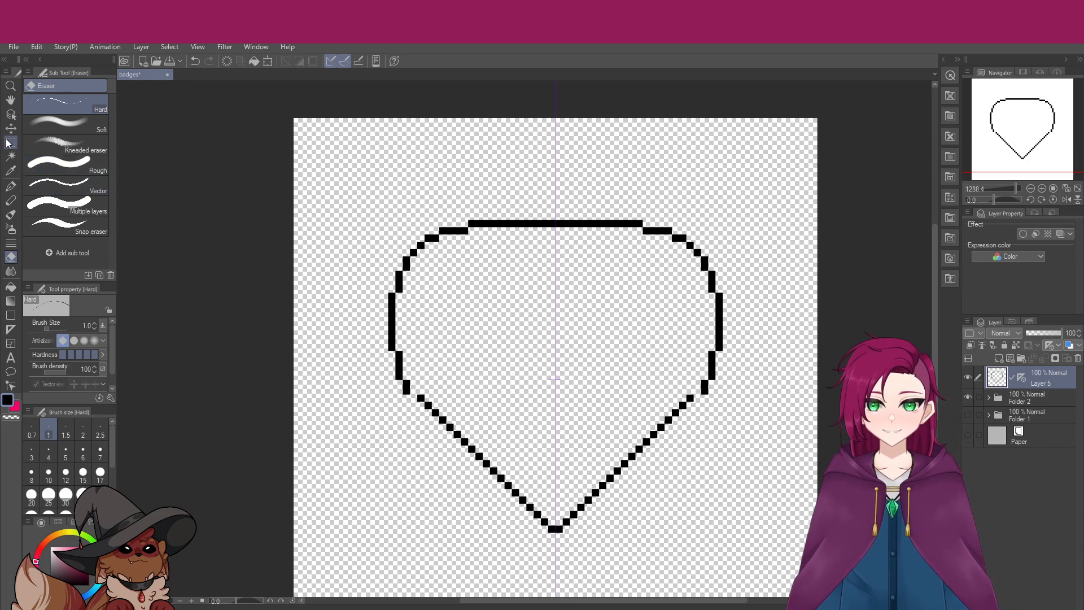
drag(525, 206, 587, 254)
click(565, 327)
drag(542, 206, 570, 233)
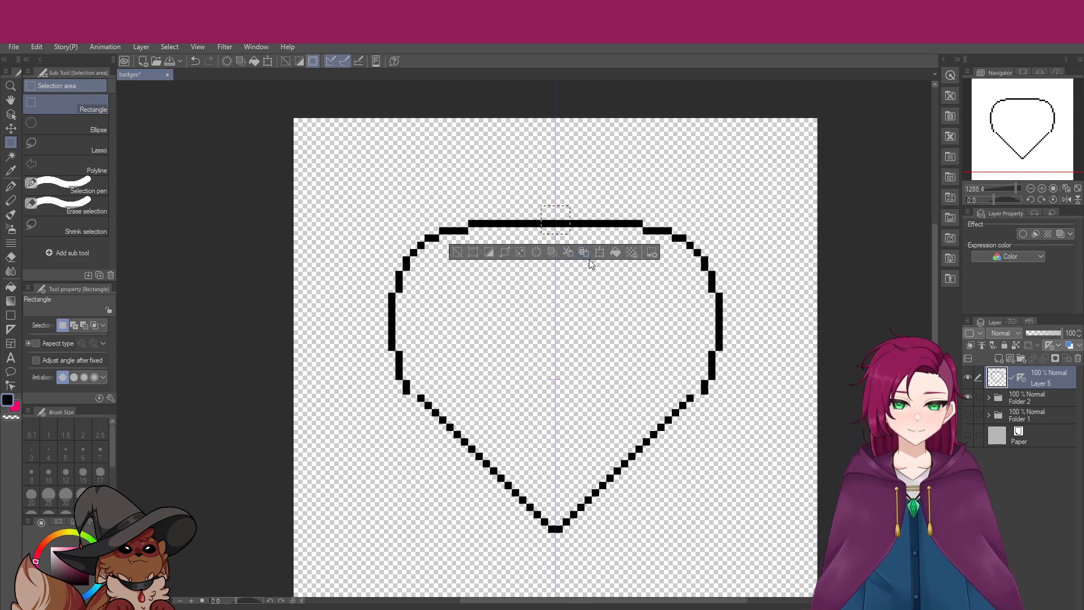
key(Delete)
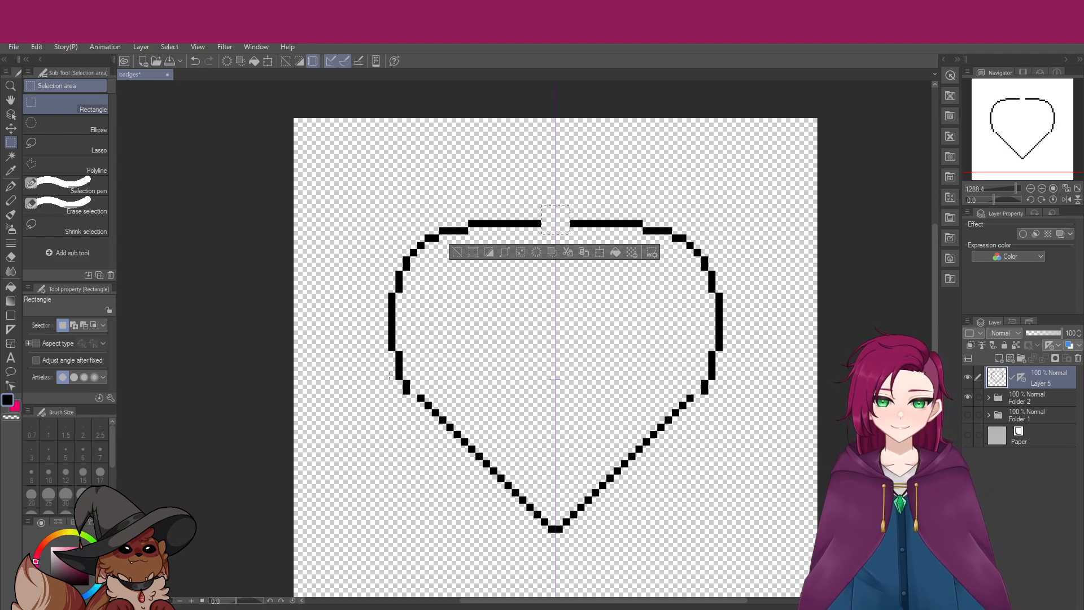
drag(368, 403, 548, 176)
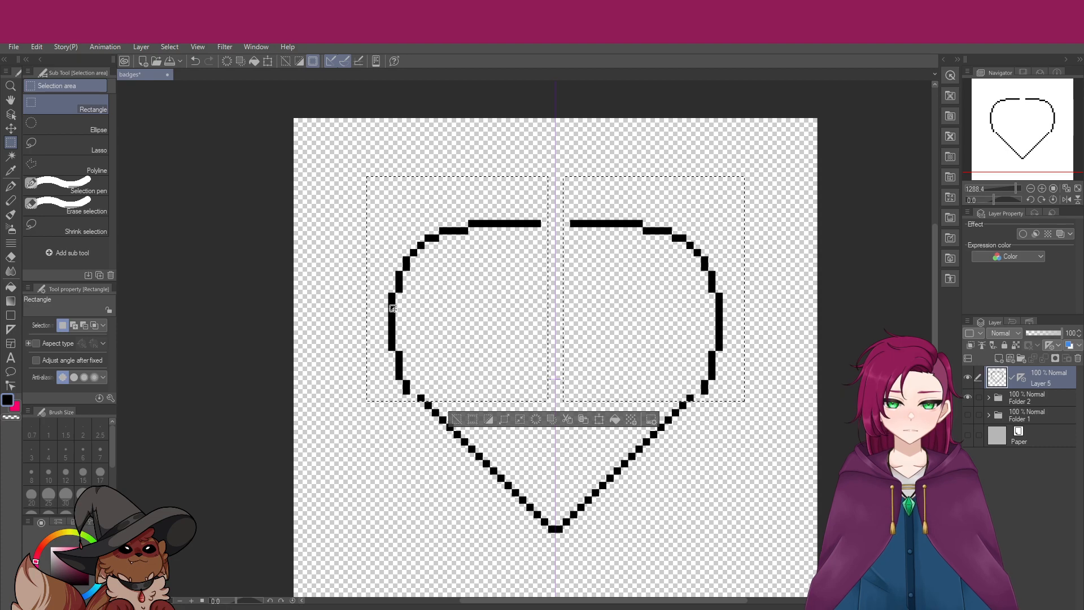
click(598, 420)
key(Right)
key(Right)
key(Left)
key(Right)
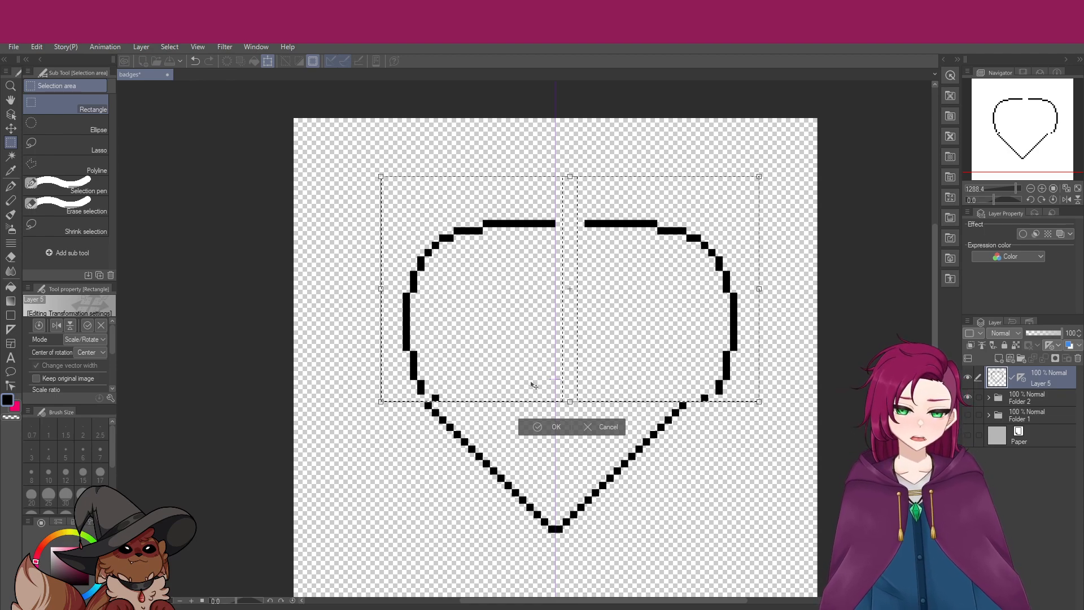
key(Left)
key(Left)
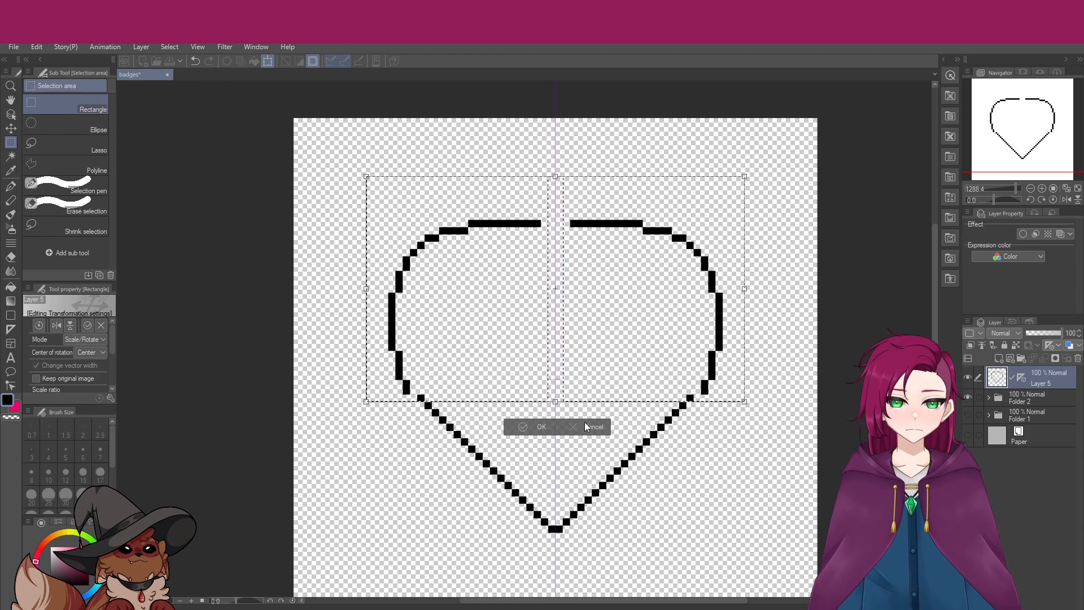
key(Return)
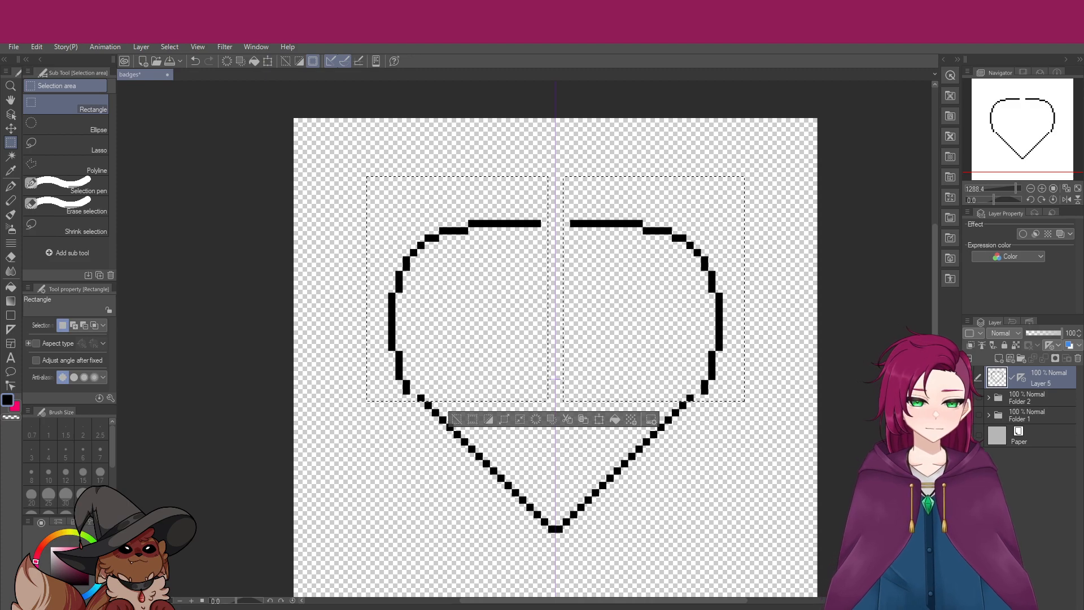
key(ctrl+d)
Move the symmetry ruler to the Paper layer, shift only the outline's upper left half one pixel inward, and clear the selection
drag(1039, 433, 1039, 434)
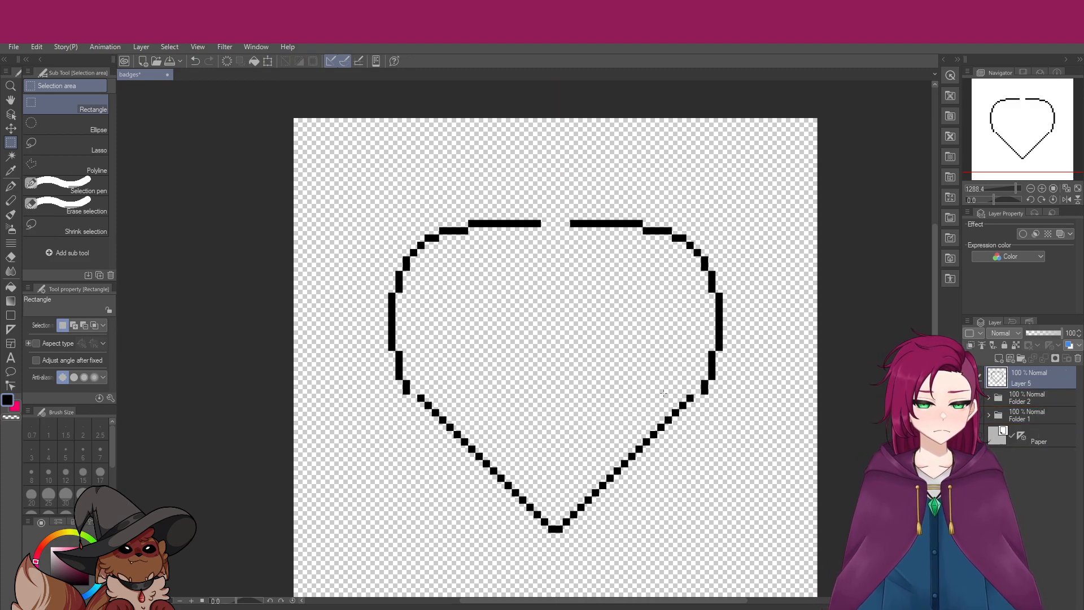
drag(396, 394, 549, 192)
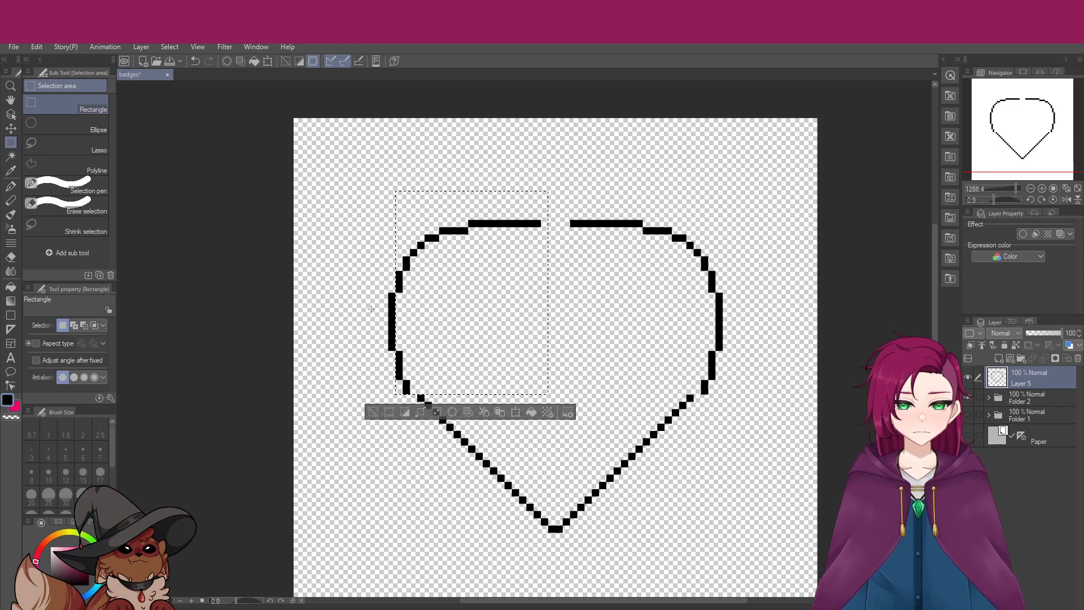
drag(393, 304, 418, 364)
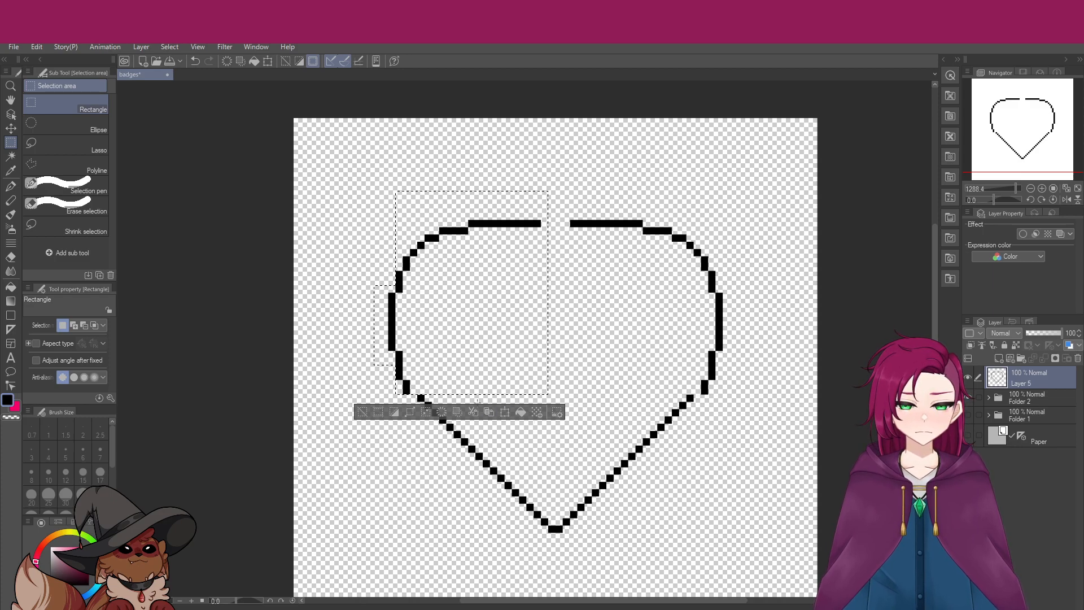
click(504, 413)
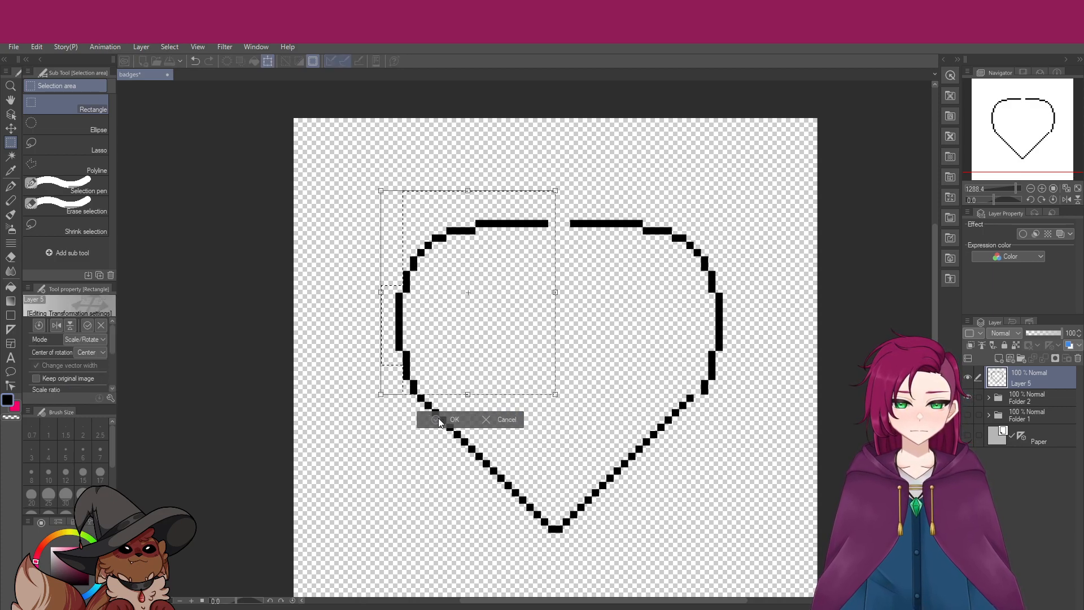
click(439, 419)
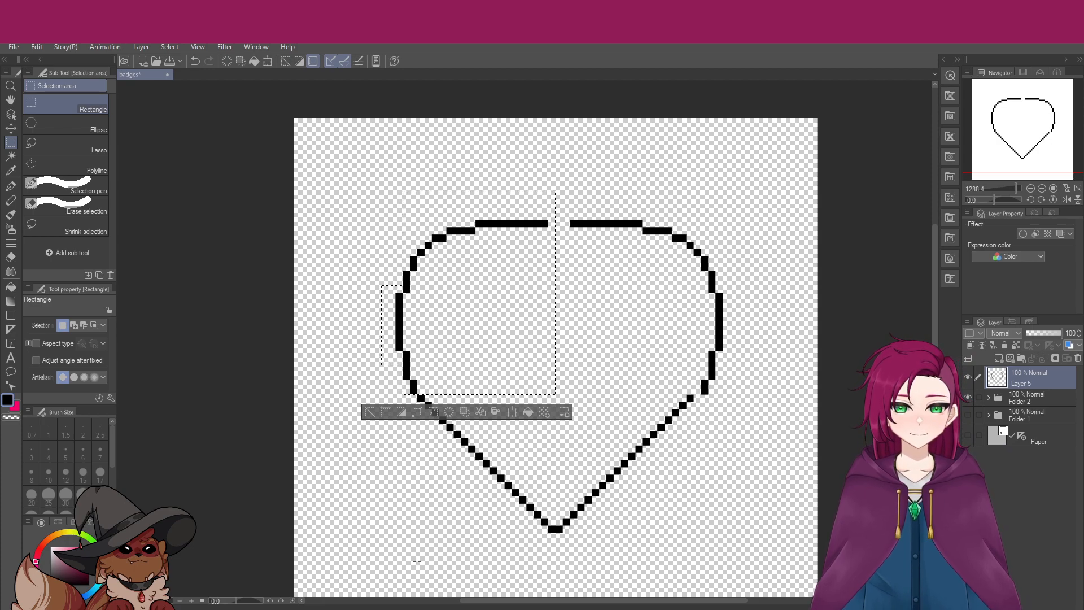
key(ctrl+d)
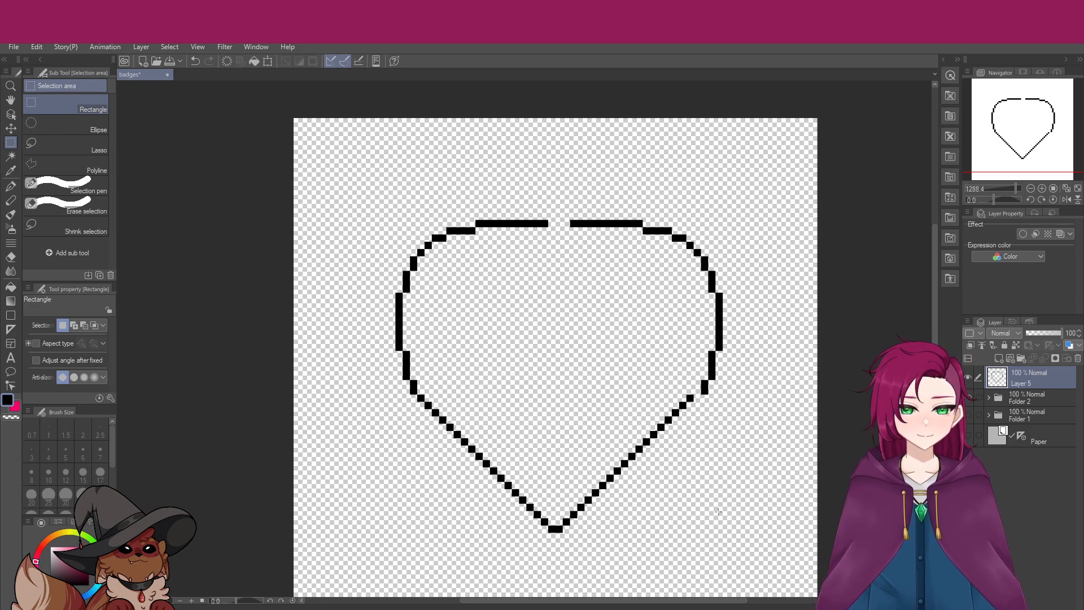
Shift the outline's upper right half one pixel inward to meet the right diagonal, and clear the selection
drag(563, 212, 738, 396)
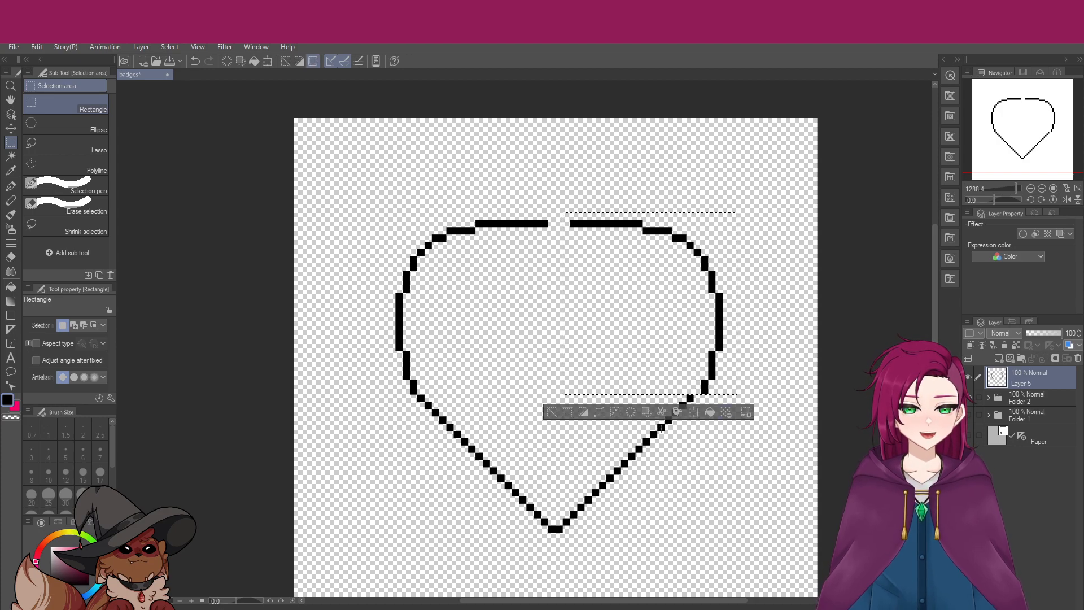
click(689, 408)
key(Left)
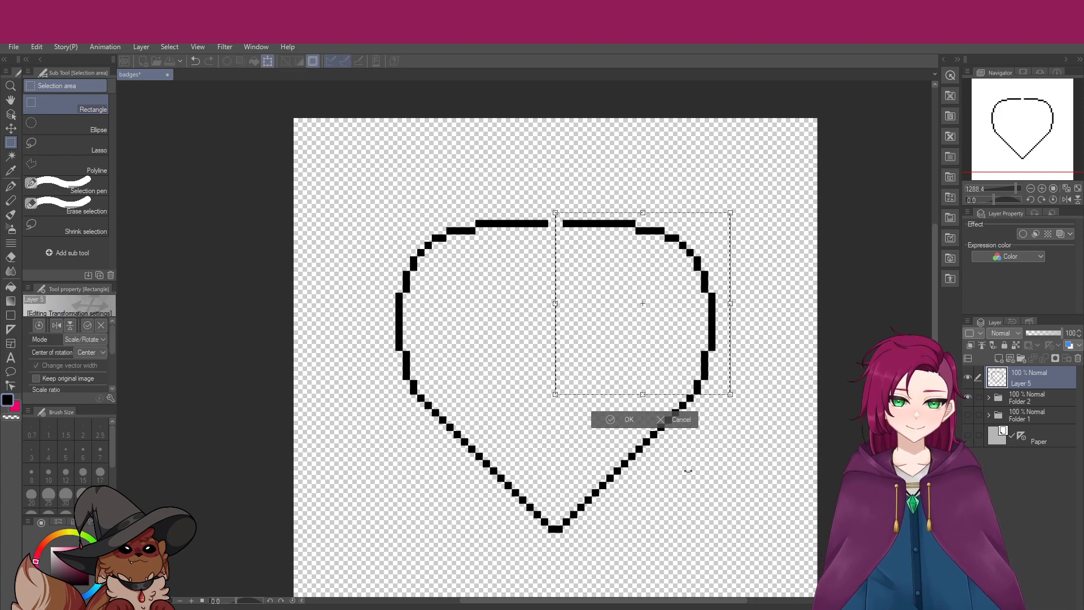
click(621, 420)
click(696, 498)
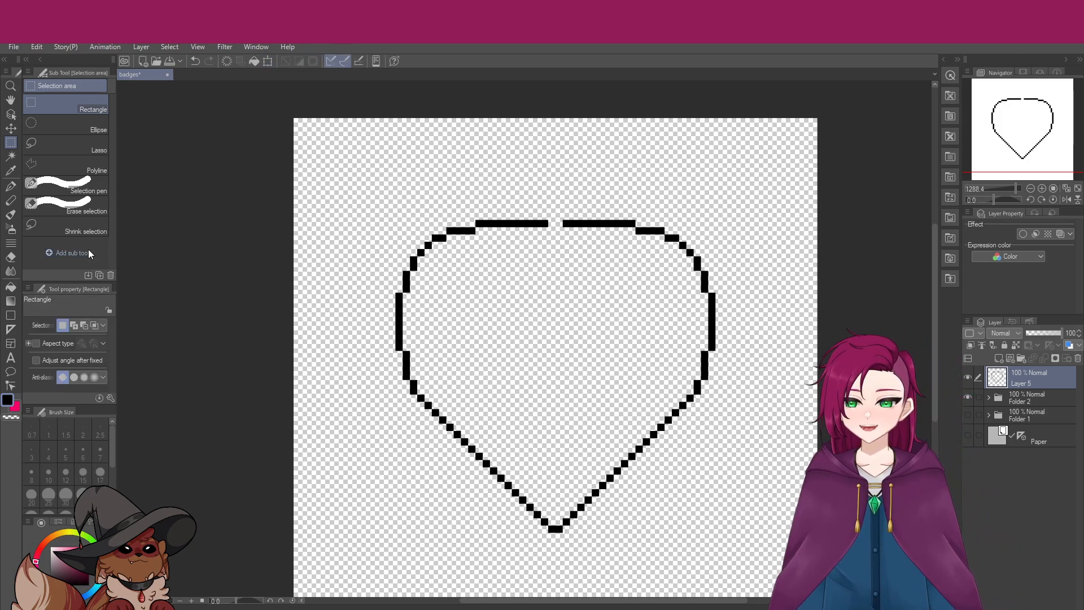
Return the symmetry ruler to Layer 5 and fill the gap in the middle of the top edge with the black G-pen
click(10, 186)
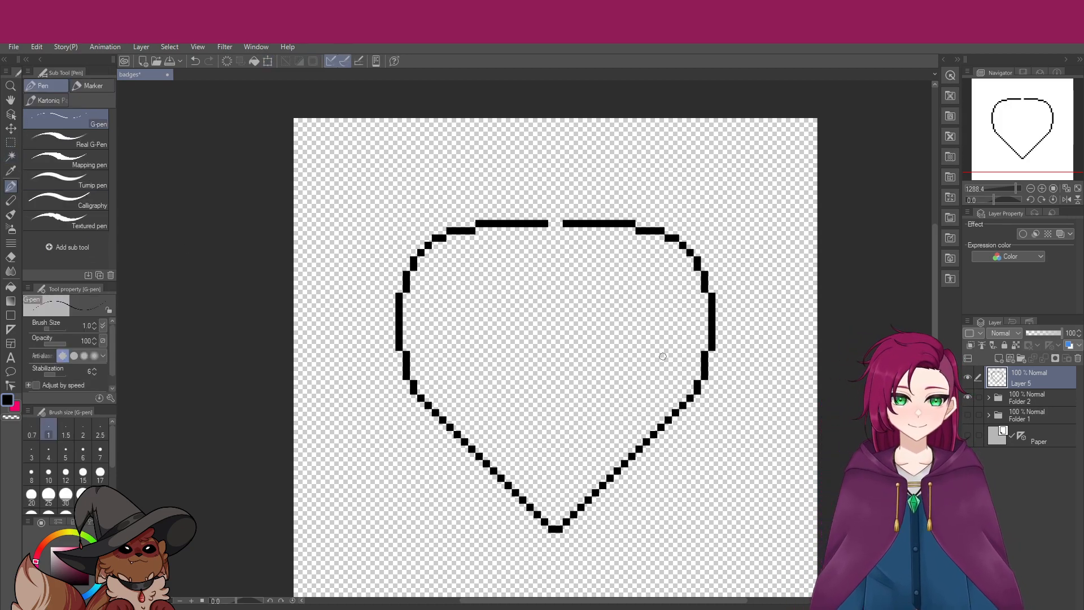
click(1020, 436)
click(1022, 378)
drag(549, 223, 563, 224)
scroll(627, 411, down, 4)
scroll(553, 461, up, 3)
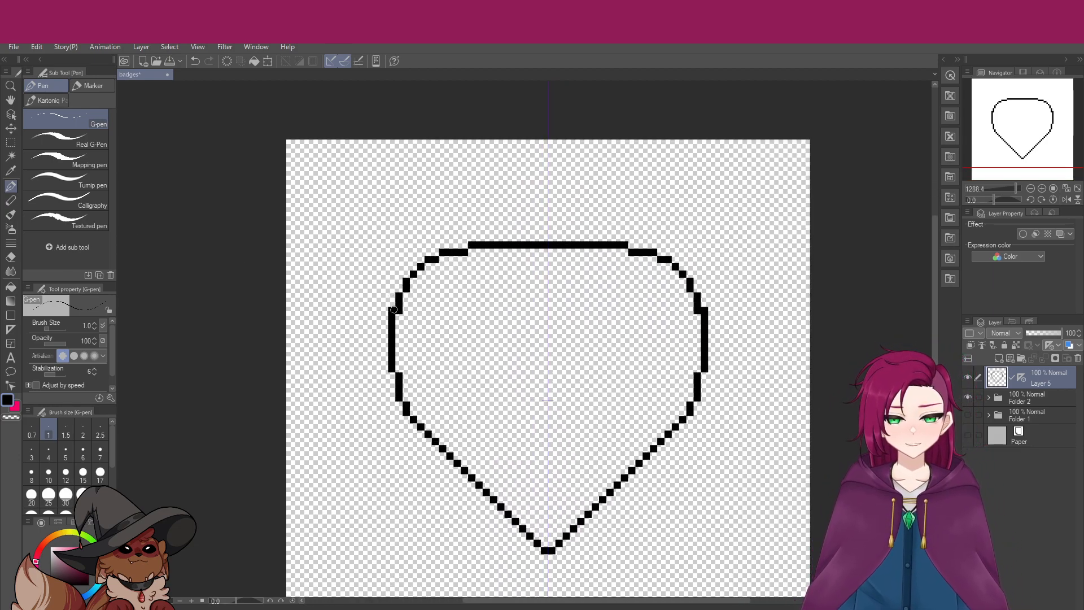
Add mirrored black pixels outside the rounded upper corners and just beneath both ends of the top edge
click(406, 274)
click(414, 266)
click(421, 259)
click(436, 252)
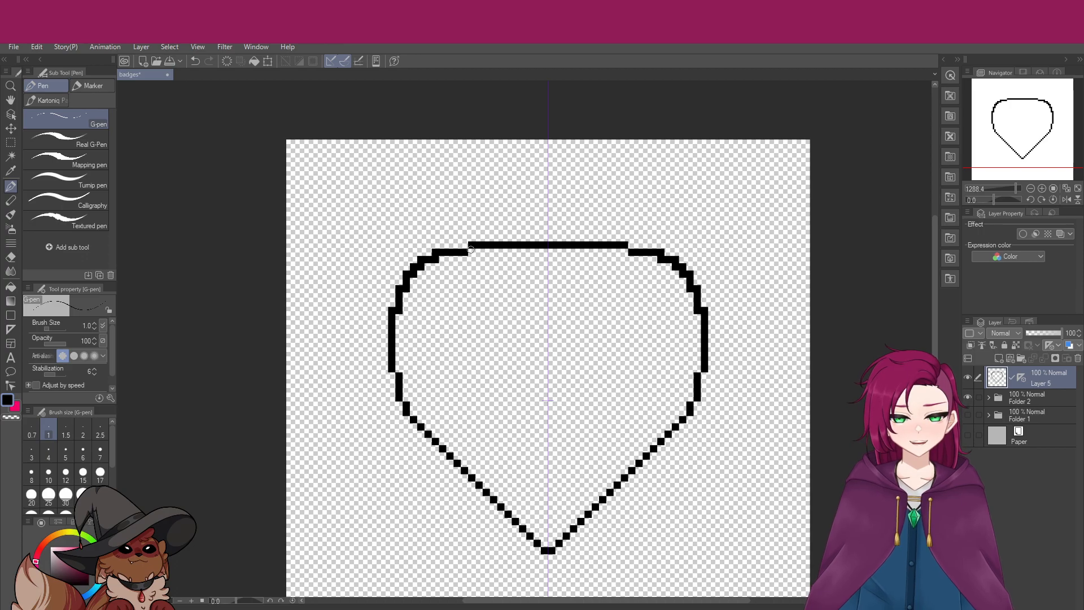
drag(474, 249, 489, 252)
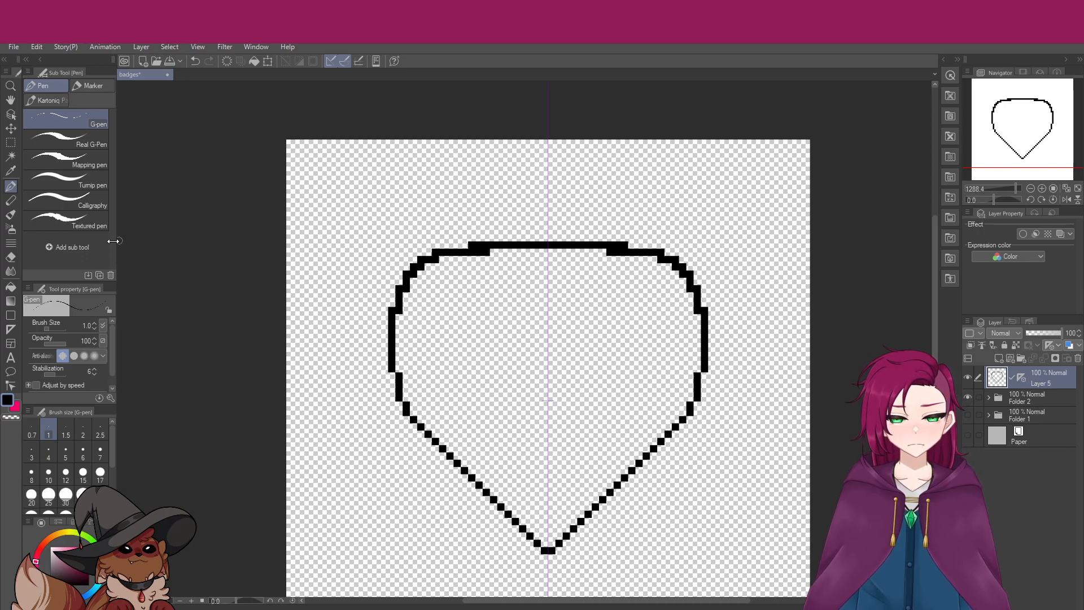
Erase the surplus inner pixels of both upper corners and the entire raised top edge with the hard eraser
key(e)
drag(433, 261, 432, 261)
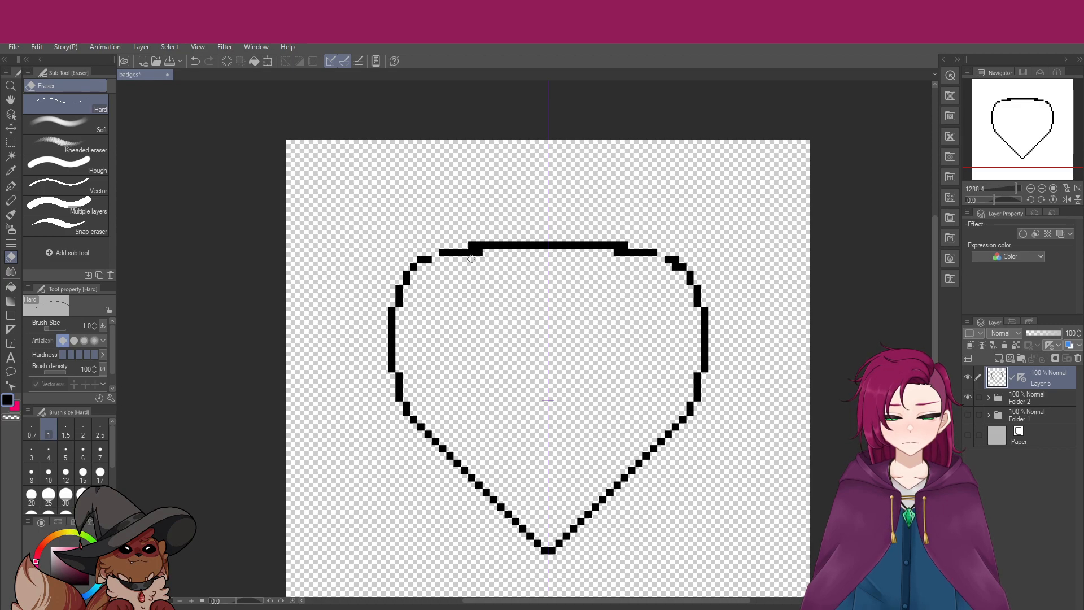
drag(475, 247, 504, 247)
mouse_move(566, 248)
mouse_down()
mouse_move(525, 242)
mouse_move(591, 245)
mouse_up()
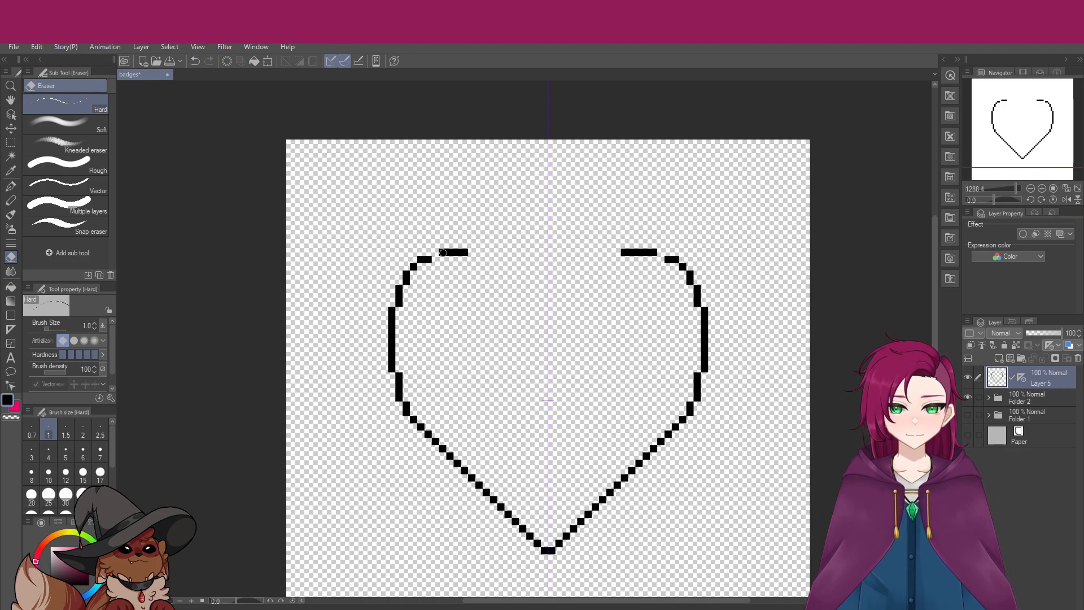
Draw a new straight black top edge one pixel row lower, connecting both upper corners
click(10, 186)
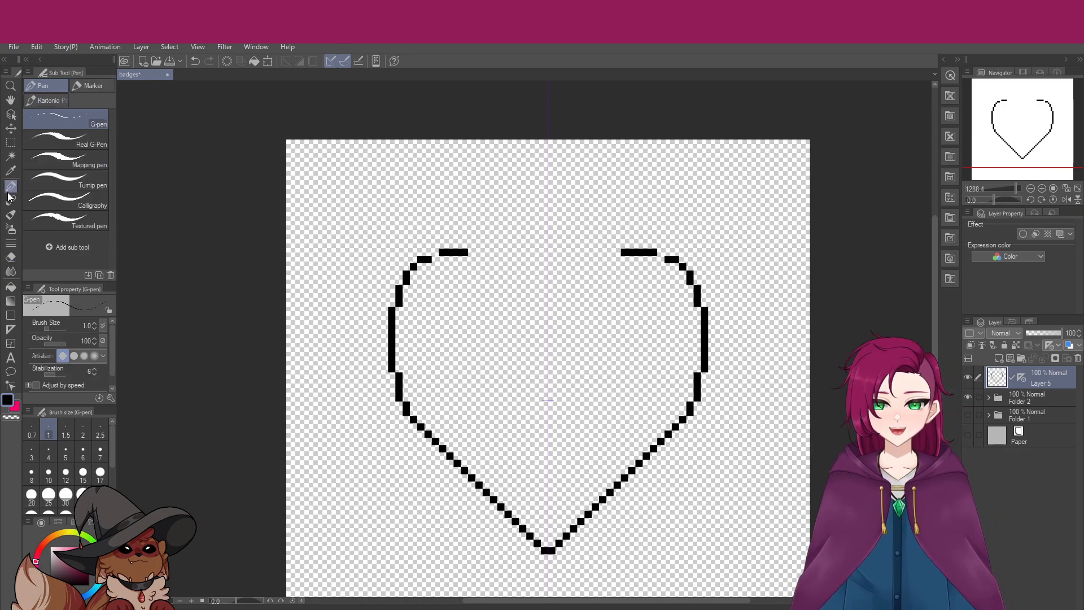
drag(435, 254, 546, 253)
scroll(537, 394, down, 1)
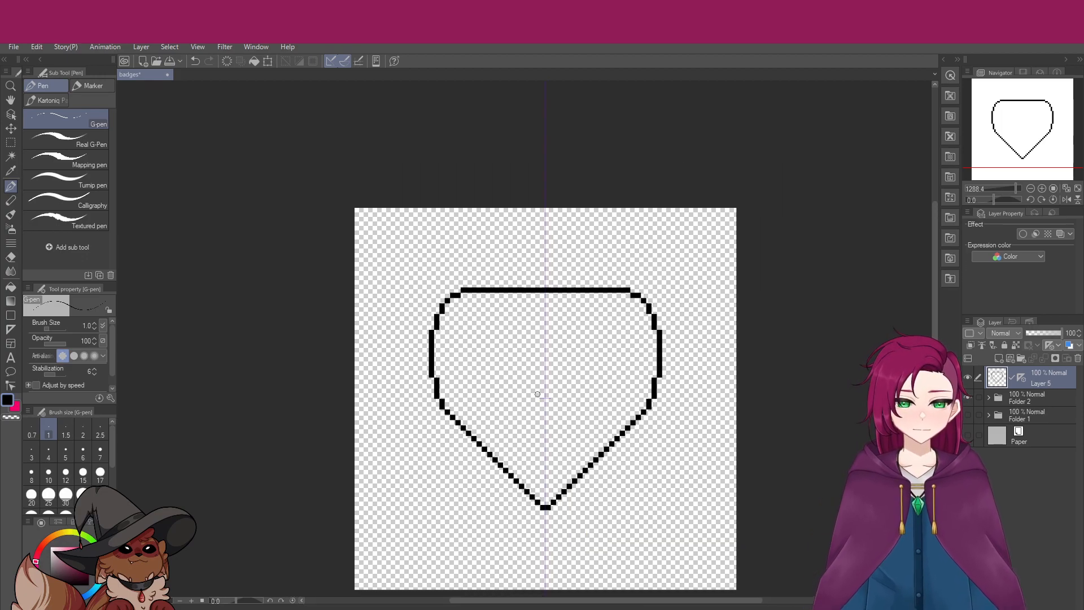
Flatten the gem's bottom tip to a four-pixel-wide black edge one row higher, erasing the old lowest pixels with the transparent color
scroll(531, 403, down, 1)
scroll(534, 480, up, 3)
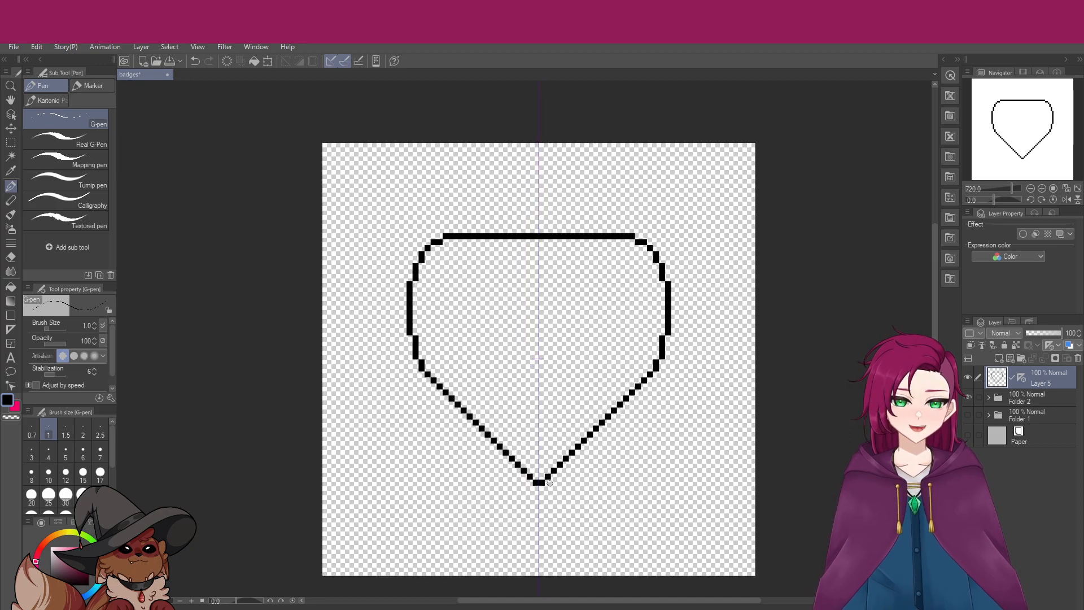
scroll(534, 481, down, 2)
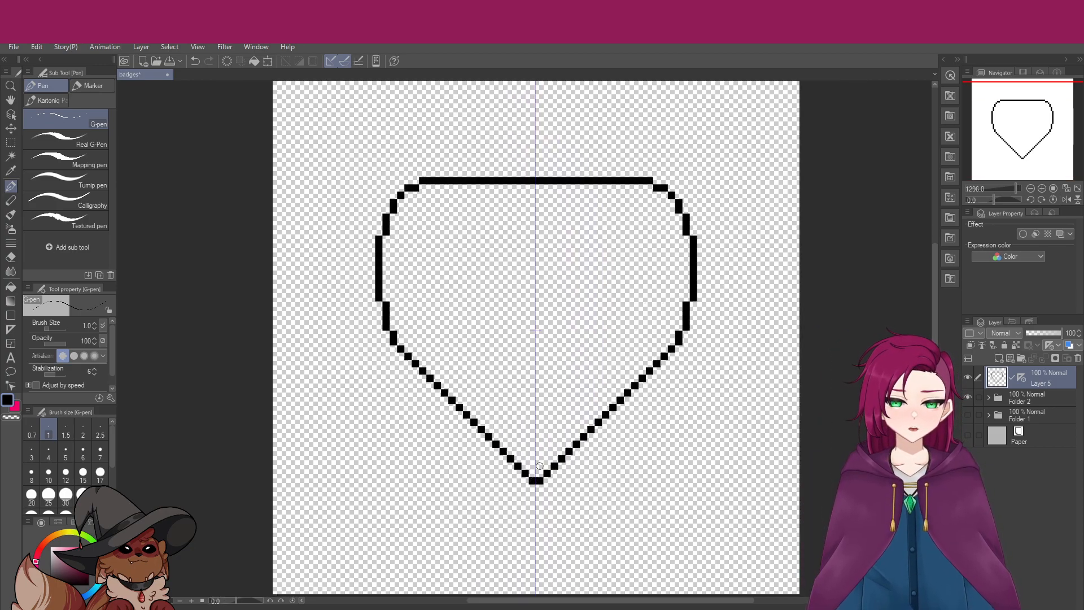
click(540, 474)
key(c)
drag(543, 481, 529, 480)
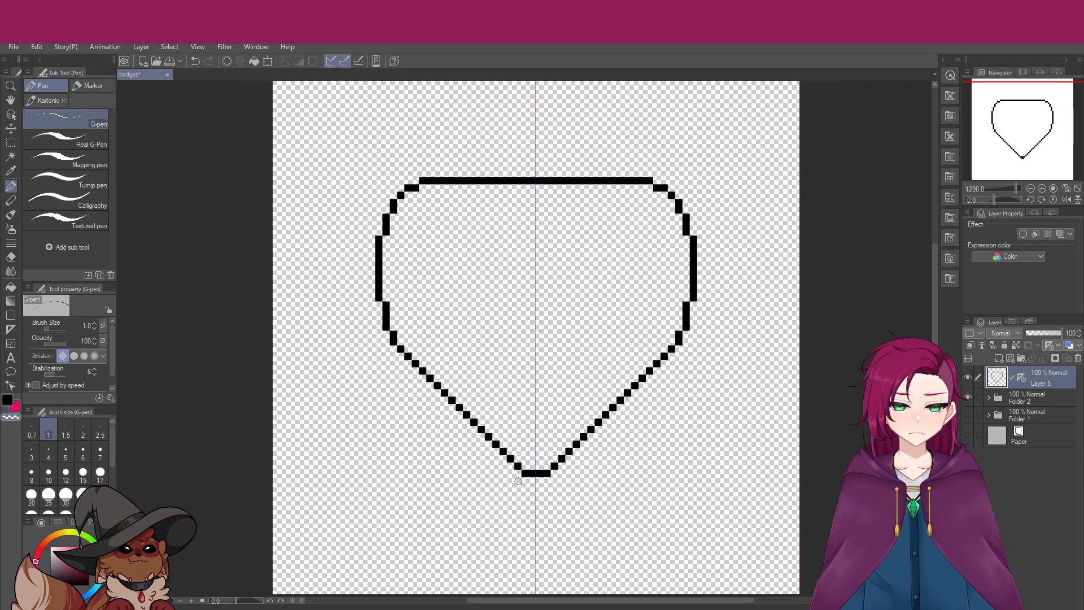
scroll(559, 576, down, 1)
scroll(560, 576, down, 1)
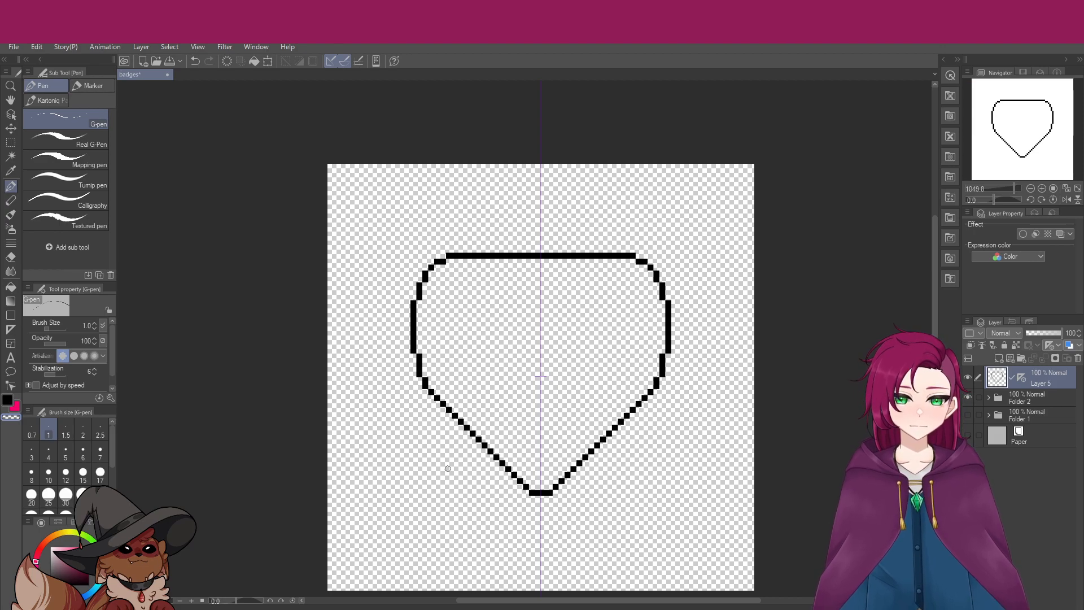
Create a new layer above Layer 5, move the symmetry ruler onto it, and switch the drawing color to pink
scroll(448, 468, up, 2)
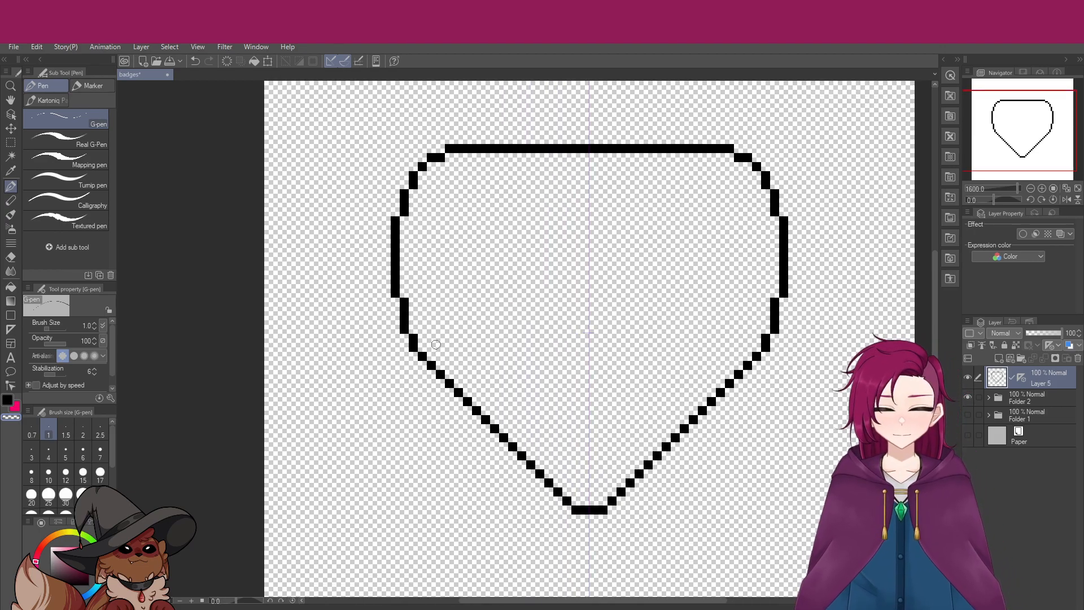
scroll(565, 350, down, 3)
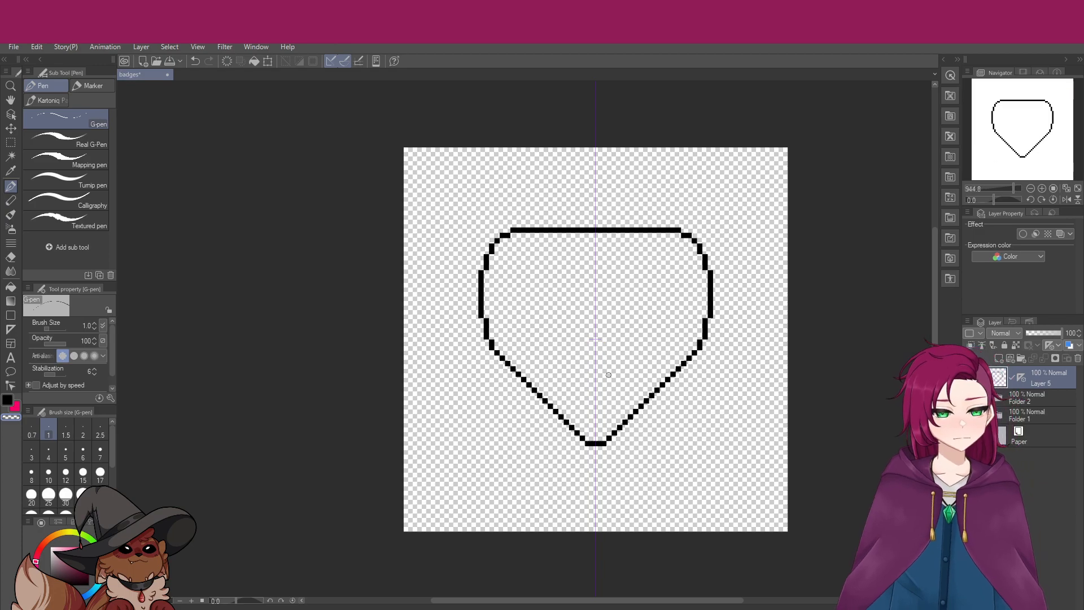
scroll(722, 407, up, 1)
scroll(722, 407, up, 1)
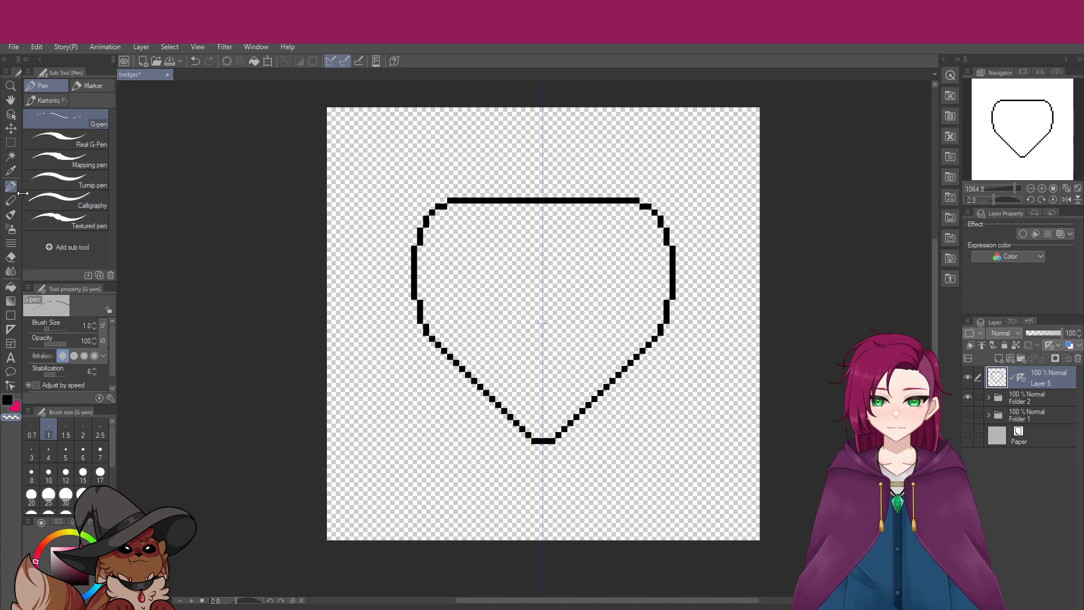
click(997, 359)
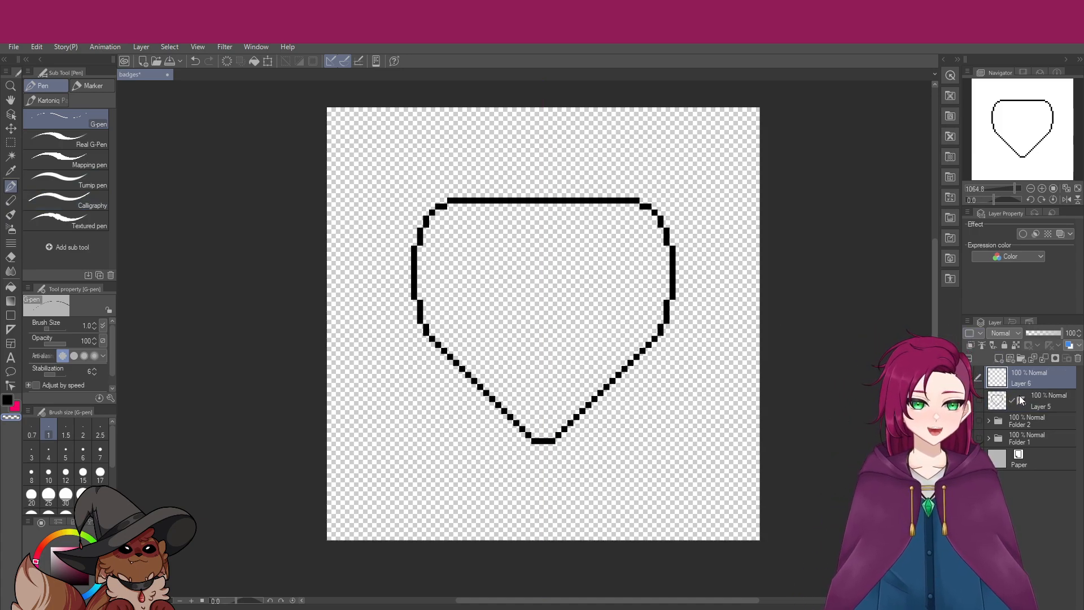
drag(1021, 400, 1021, 377)
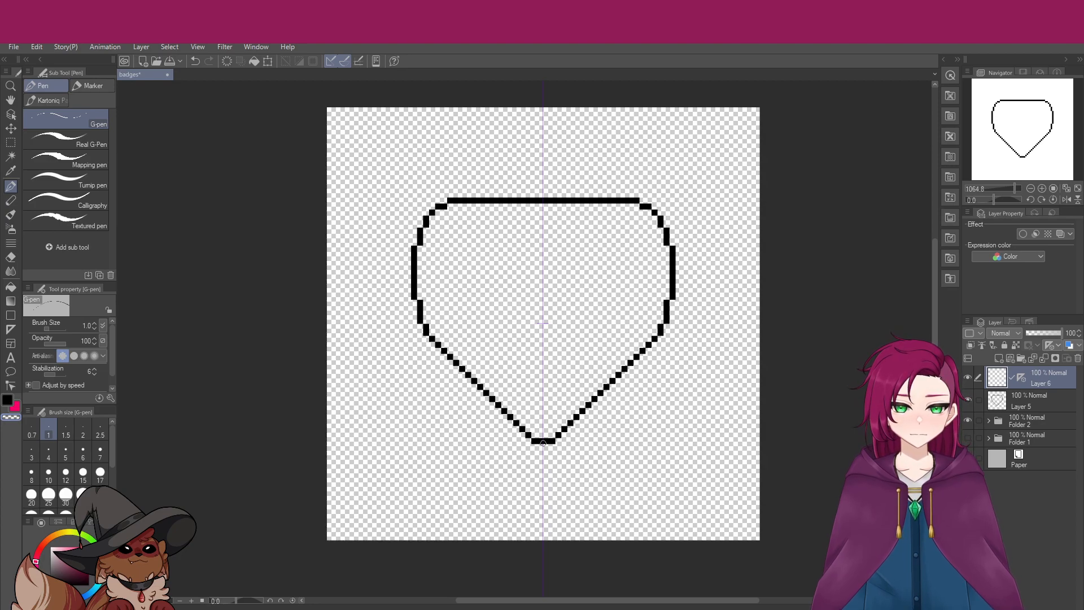
key(x)
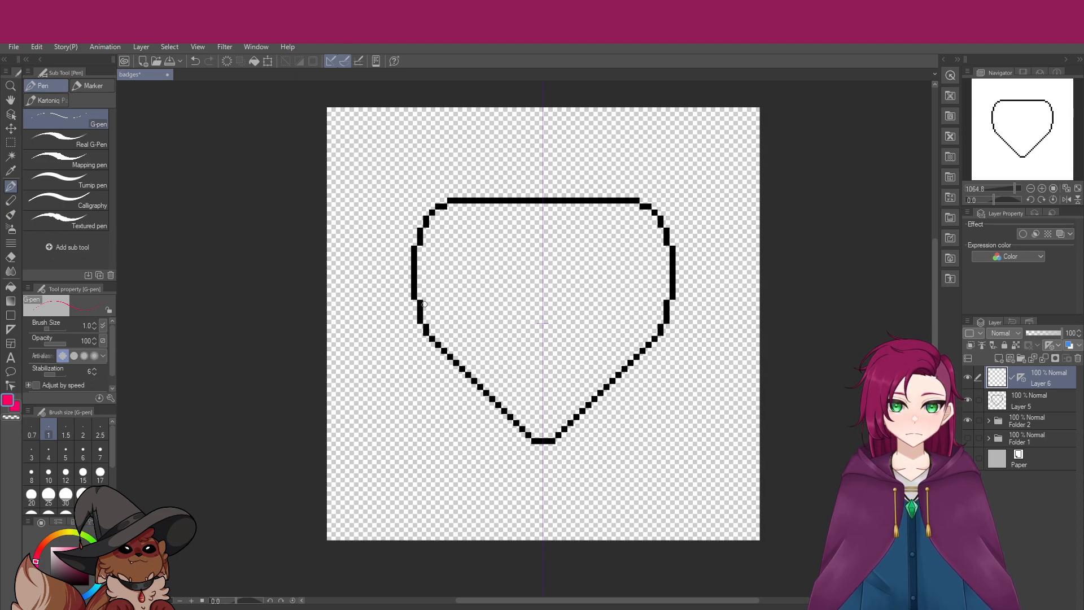
Draw two mirrored pink facet lines across the gem, one below its upper corners and one above the tapering sides
drag(424, 309, 545, 316)
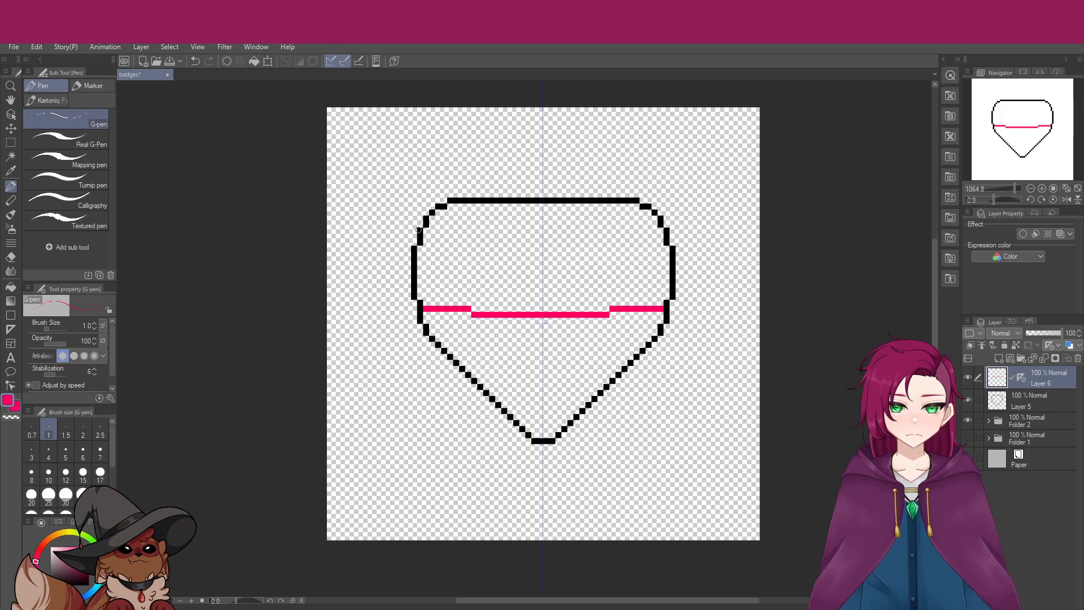
mouse_move(429, 226)
mouse_down()
mouse_move(445, 227)
mouse_move(439, 237)
mouse_move(543, 230)
mouse_up()
key(ctrl+z)
key(ctrl+z)
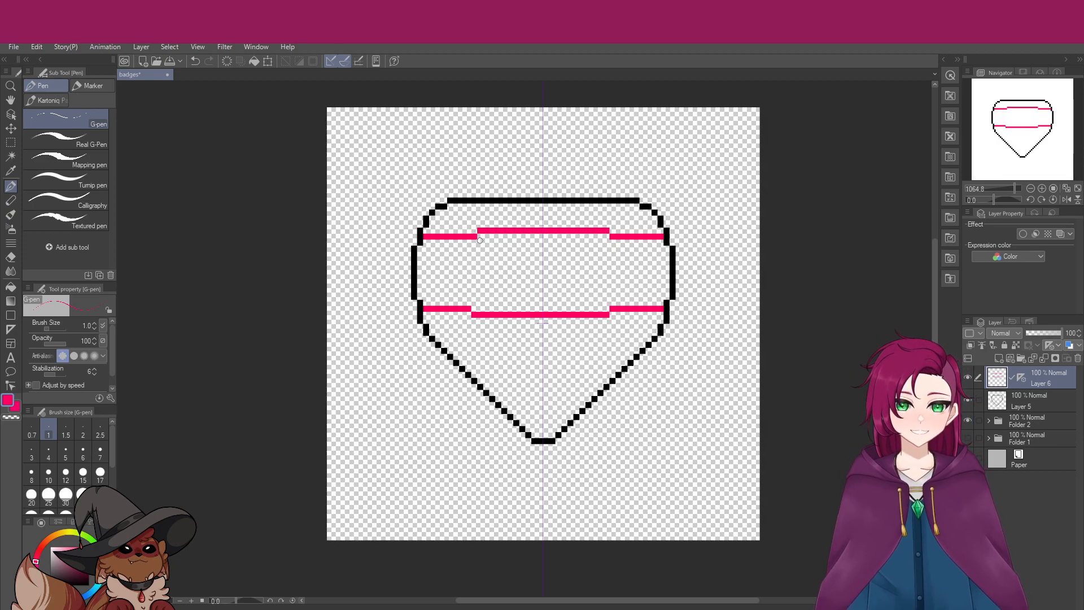
drag(475, 237, 475, 257)
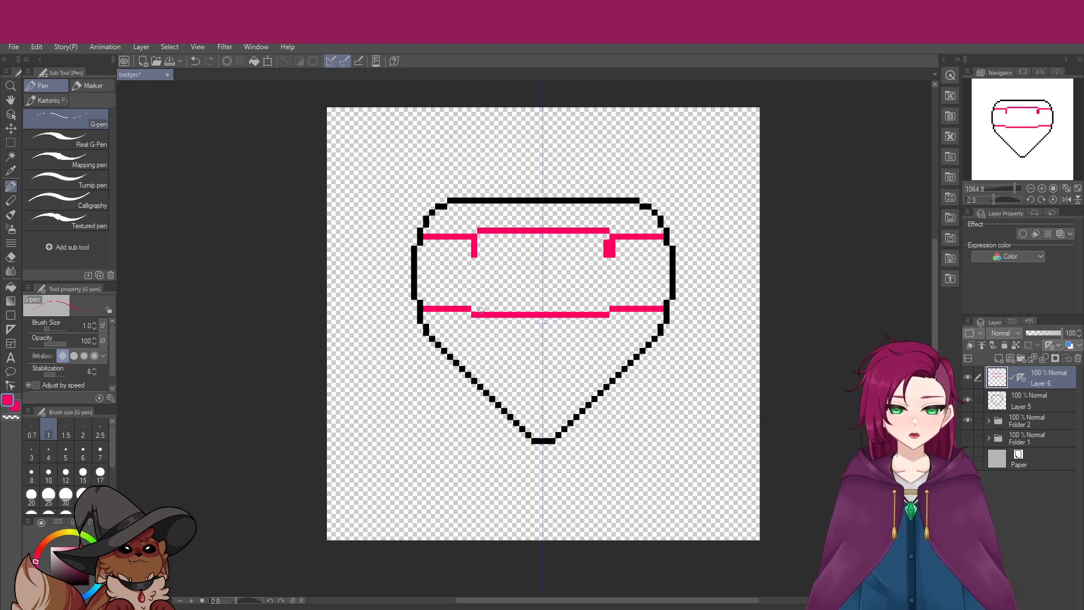
key(ctrl+z)
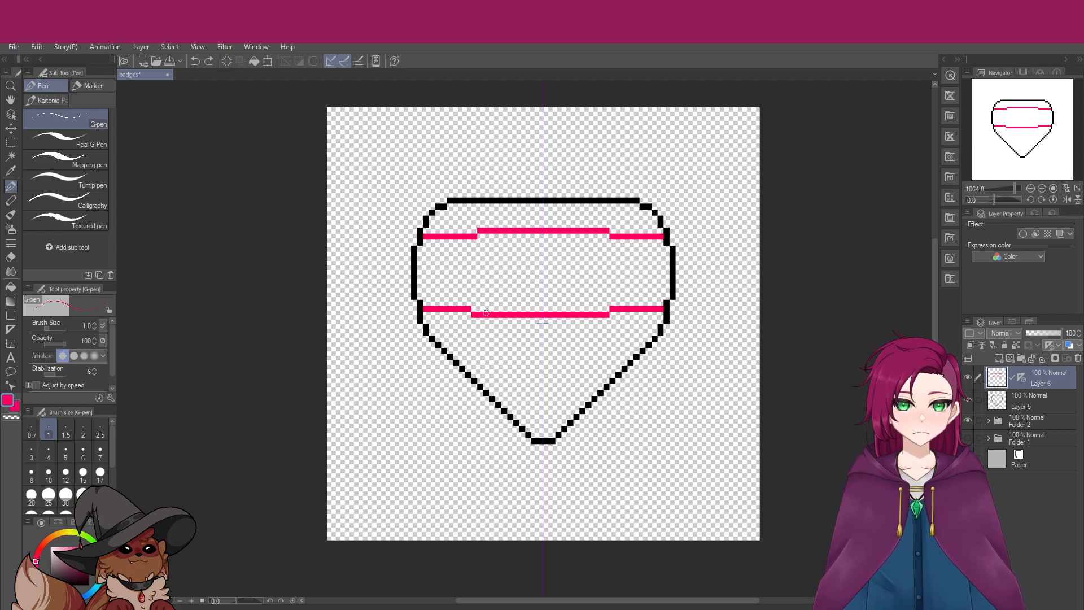
mouse_move(482, 312)
mouse_down()
mouse_move(487, 282)
mouse_move(486, 312)
mouse_up()
key(ctrl+z)
key(ctrl+z)
Draw mirrored pink vertical edges between the two facet lines to enclose a central panel, extending slightly below the lower line
click(486, 303)
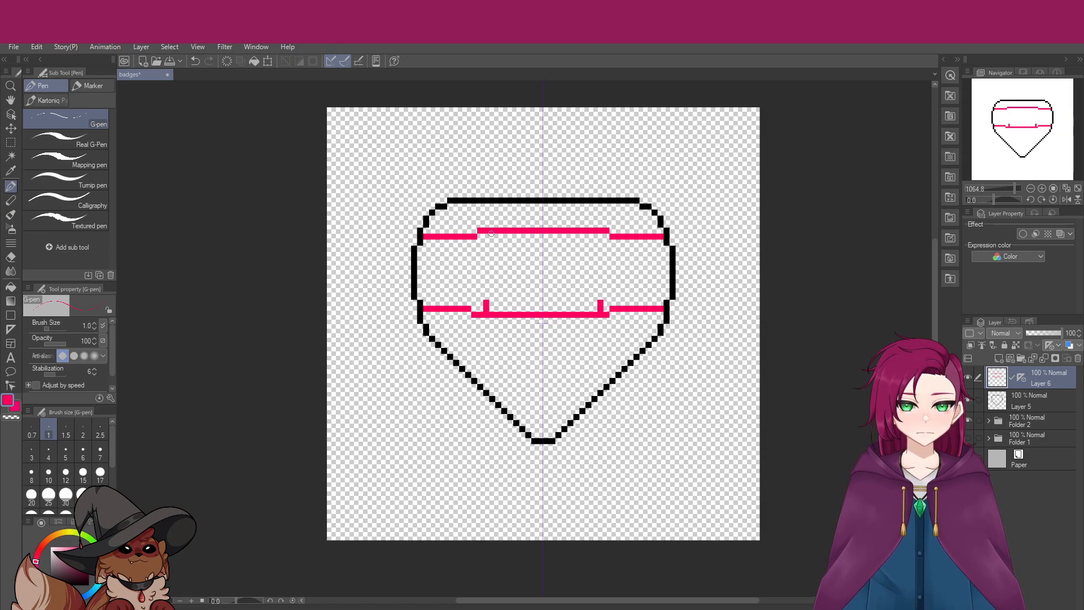
drag(491, 233, 491, 243)
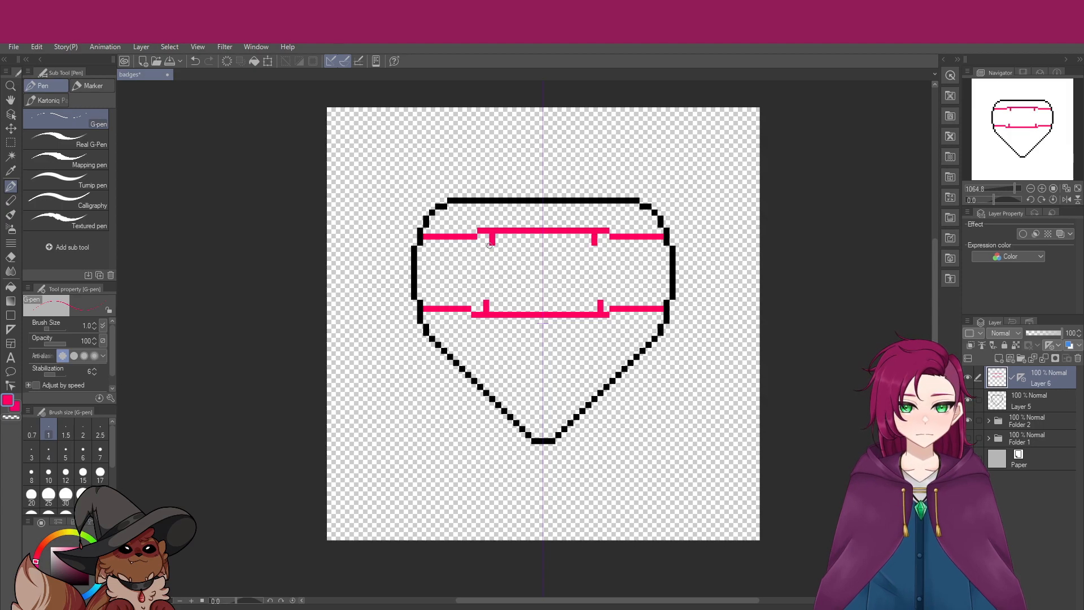
key(ctrl+z)
mouse_move(488, 233)
mouse_down()
mouse_move(479, 294)
mouse_move(493, 339)
mouse_up()
key(ctrl+z)
key(ctrl+z)
key(ctrl+z)
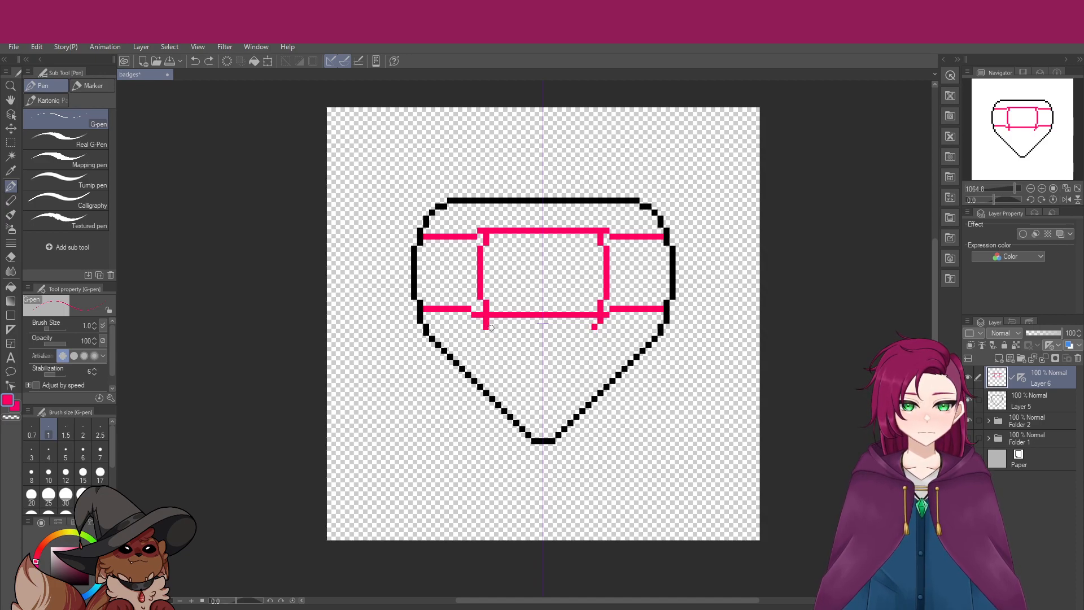
Draw mirrored pink lines from the central panel's lower corners converging at the gem's bottom tip
mouse_move(486, 319)
mouse_down()
mouse_move(498, 386)
mouse_move(499, 368)
mouse_move(540, 436)
mouse_up()
key(c)
key(c)
key(ctrl+z)
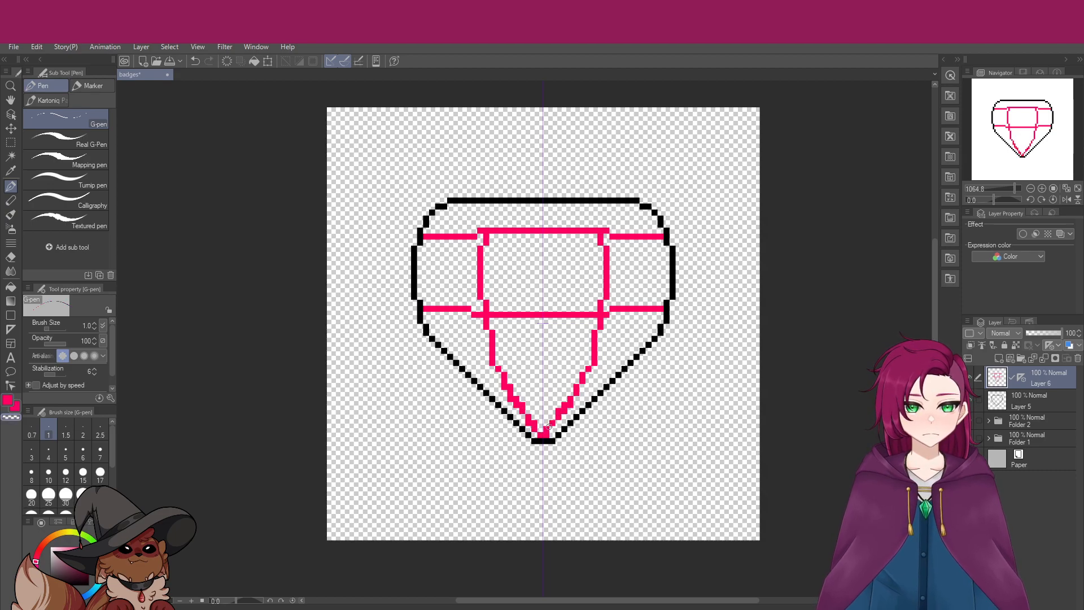
Thin the converging pink lines to a single pixel width and fill the gaps near the bottom tip
mouse_move(524, 421)
mouse_down()
mouse_move(534, 431)
mouse_move(499, 384)
mouse_move(490, 360)
mouse_move(499, 362)
mouse_up()
click(510, 381)
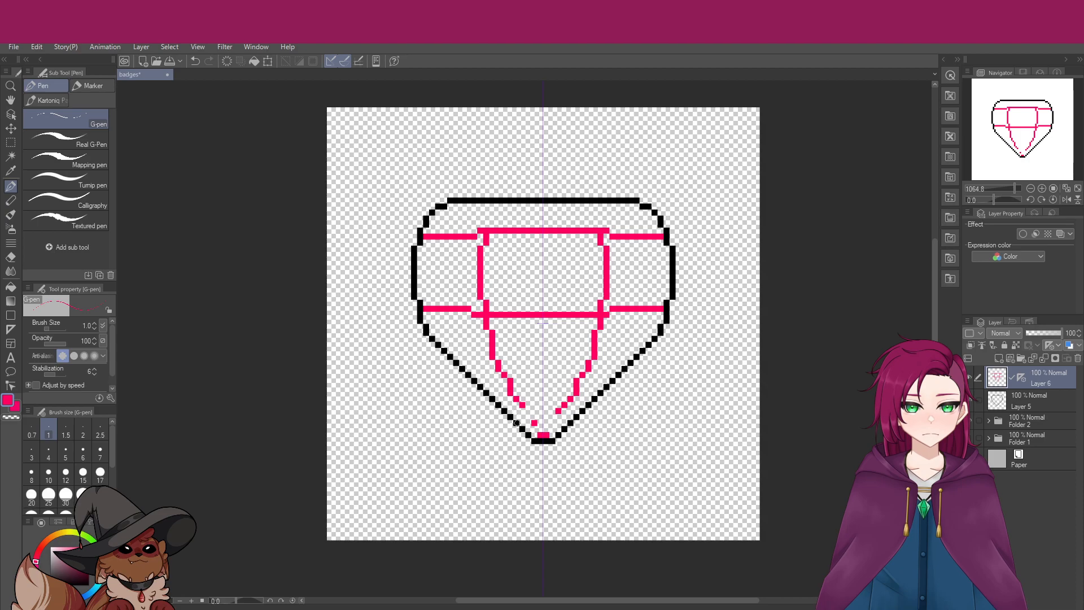
click(529, 414)
drag(535, 427, 543, 433)
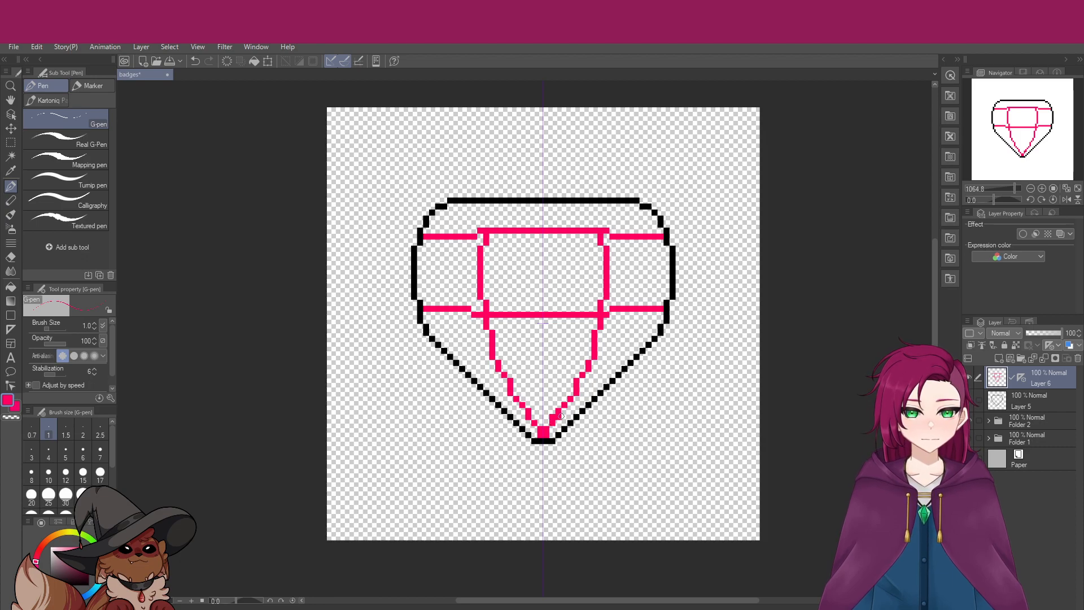
Extend both ends of the raised upper facet line one pixel outward and remove the surplus pixels above them
key(c)
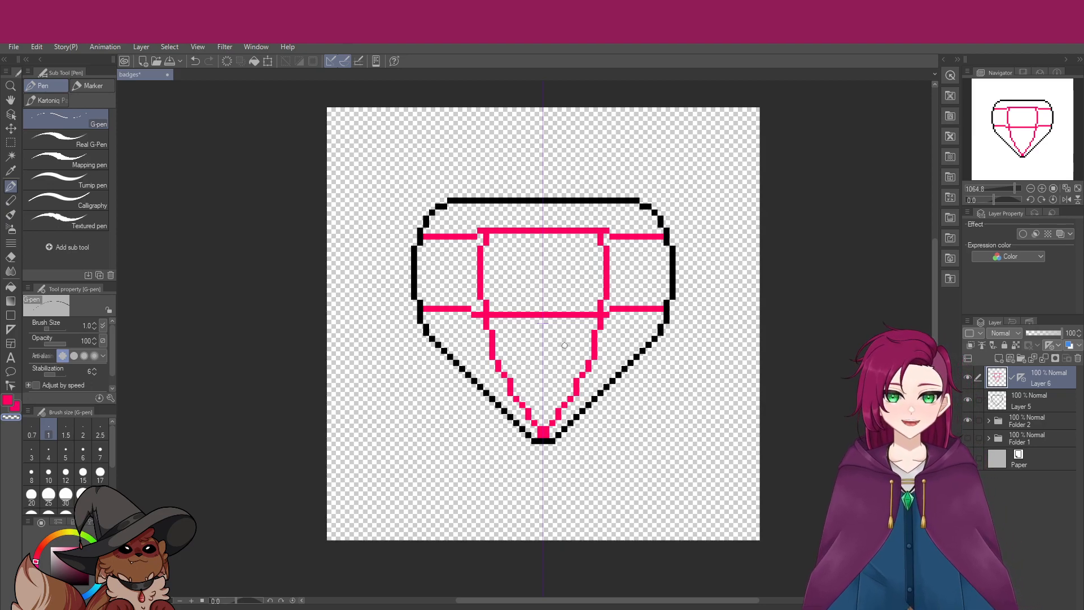
scroll(569, 369, up, 3)
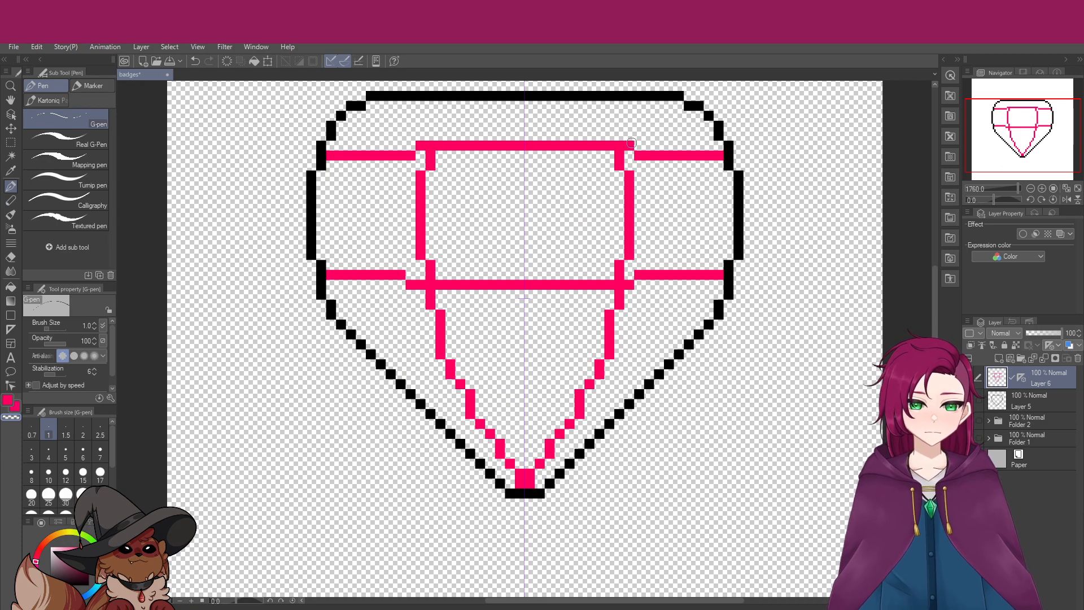
click(639, 136)
click(639, 145)
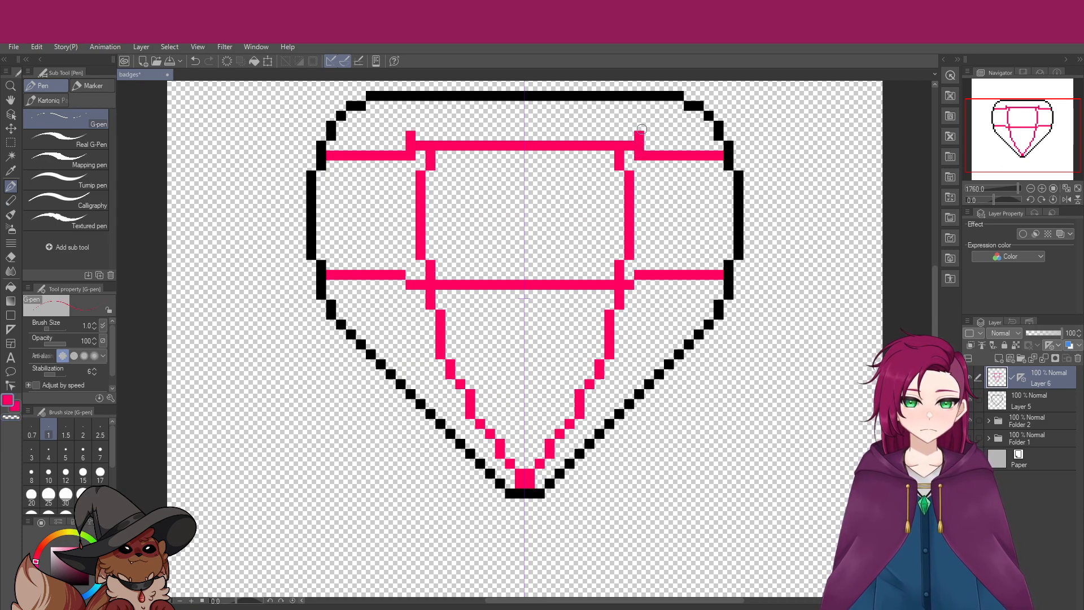
click(639, 135)
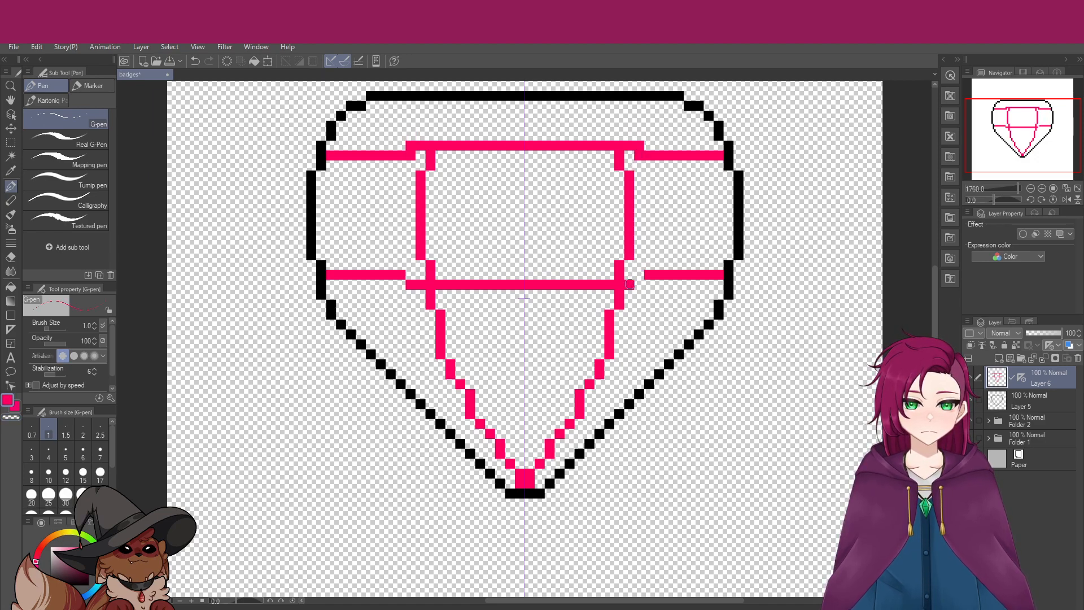
Even out the lower facet line's ends on both sides and erase the stray pink pixels beside and below them
click(639, 284)
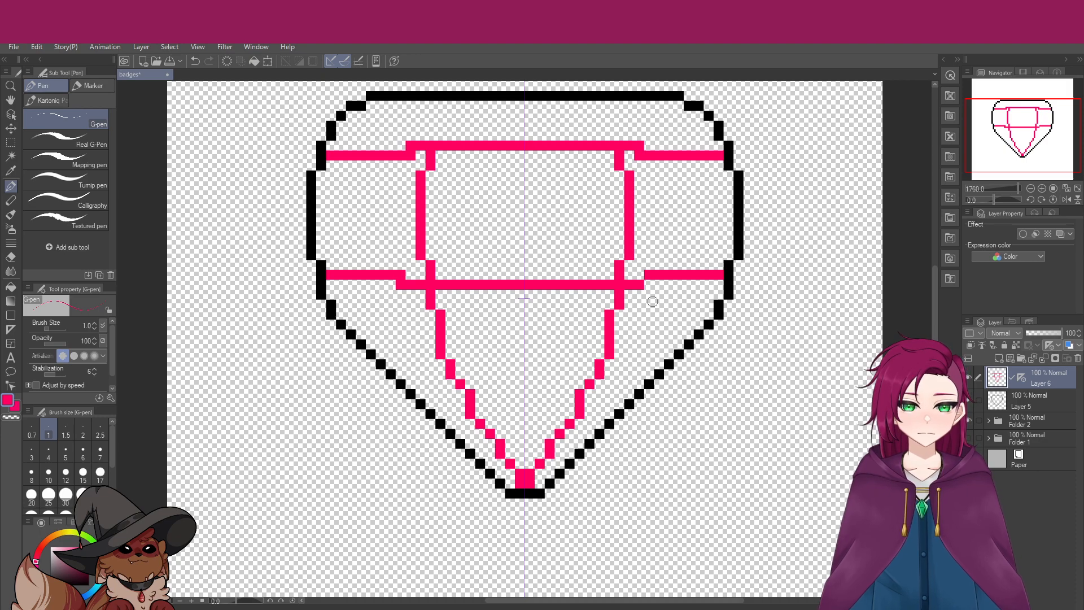
click(658, 294)
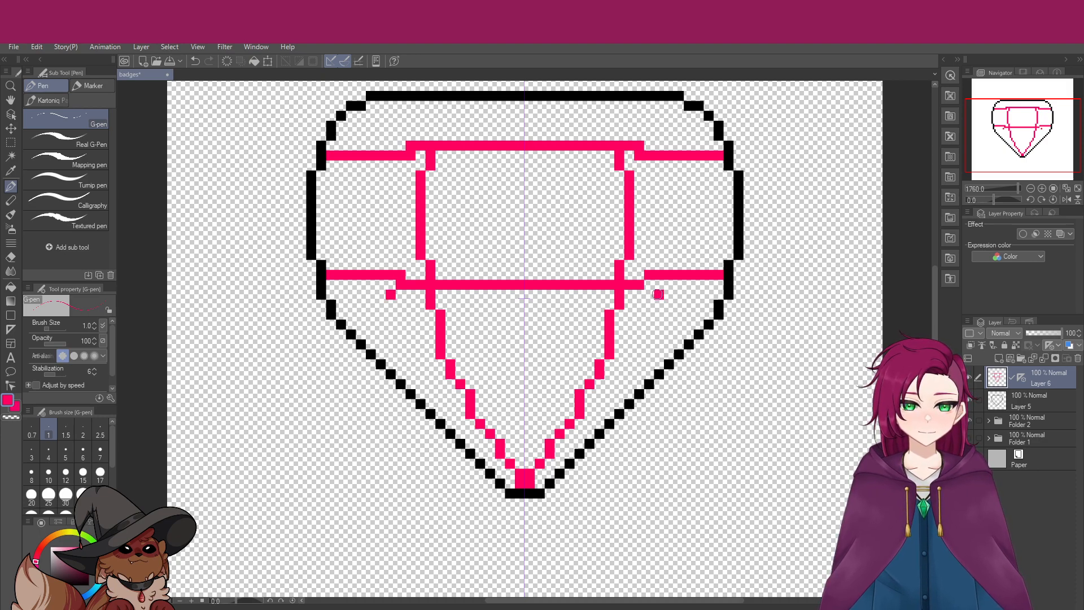
key(c)
click(401, 285)
click(391, 295)
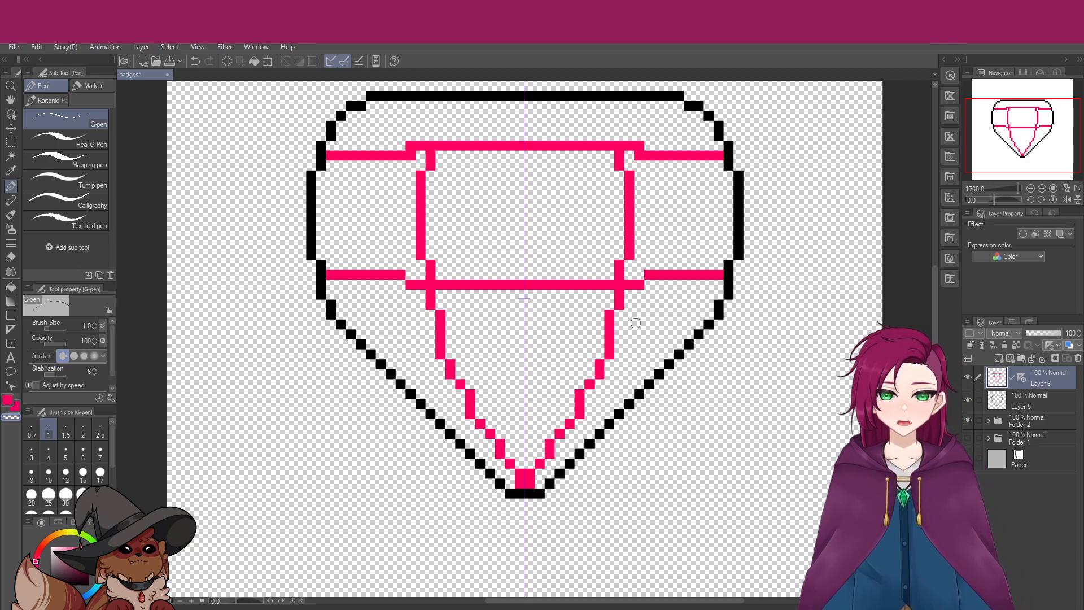
Try adding mirrored jagged pink pixels beneath the outer segments of the lower facet line
scroll(632, 325, down, 1)
key(c)
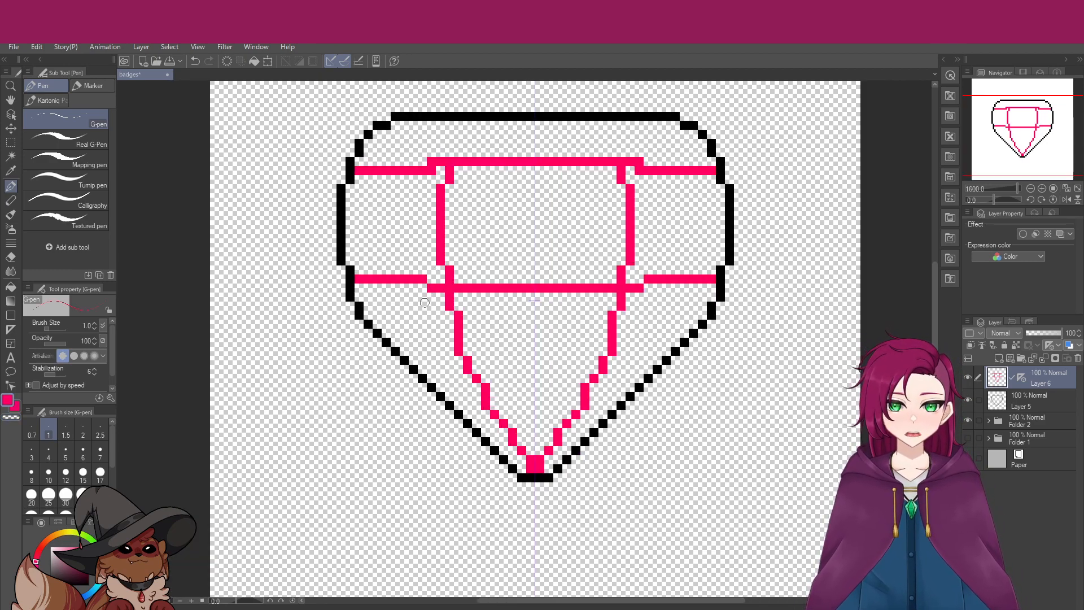
click(429, 294)
click(420, 297)
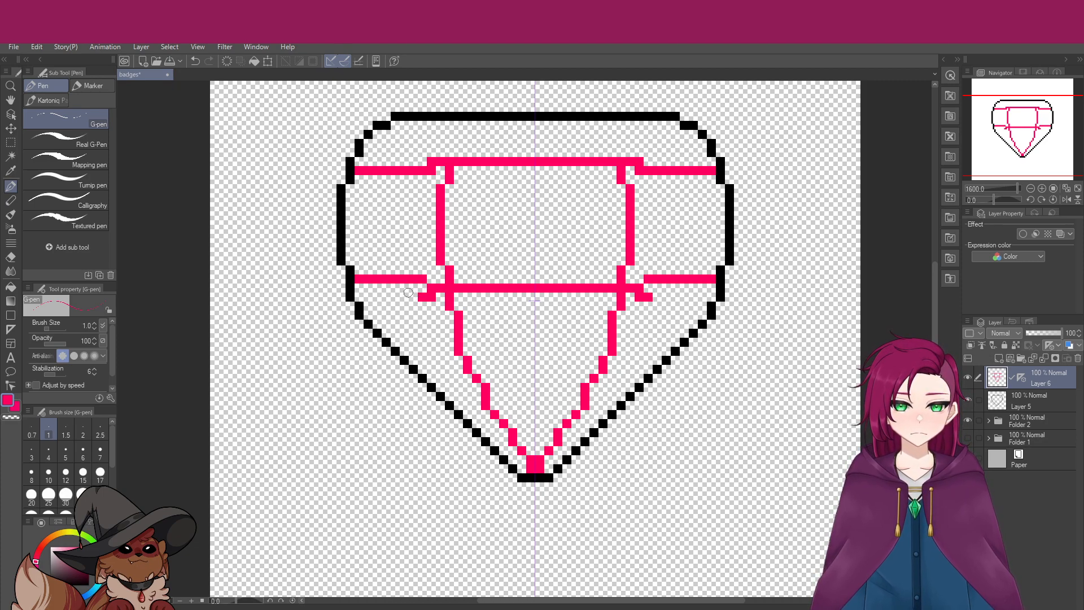
click(405, 289)
click(393, 297)
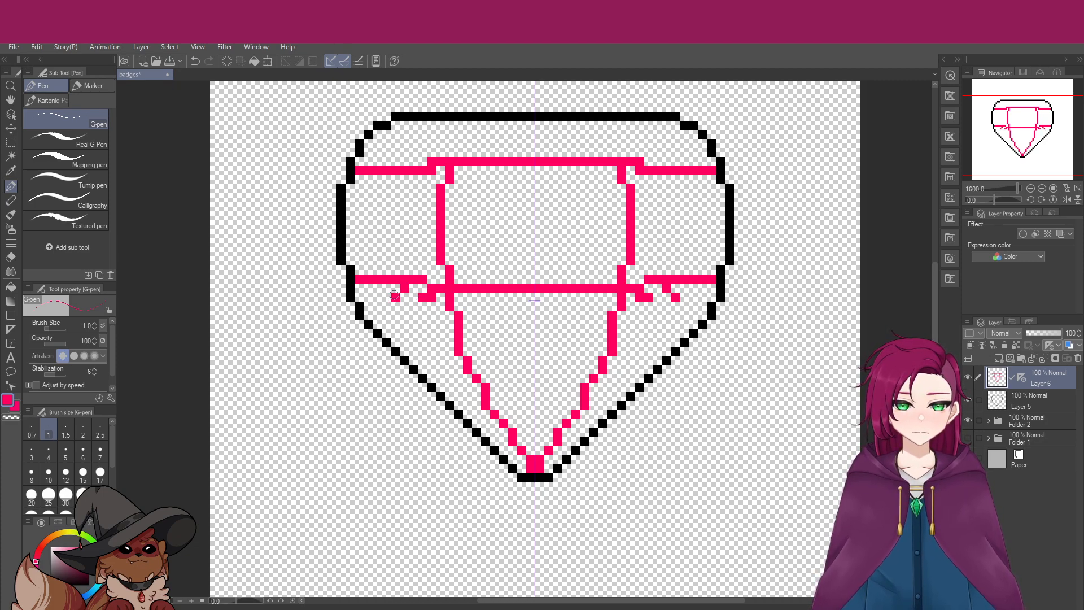
click(377, 288)
click(369, 298)
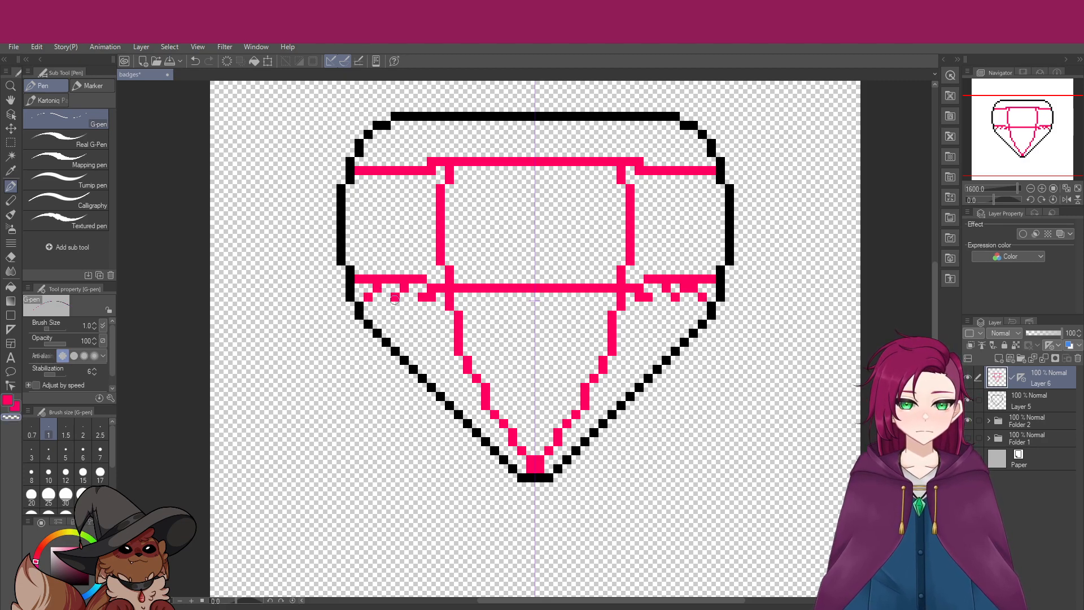
click(389, 288)
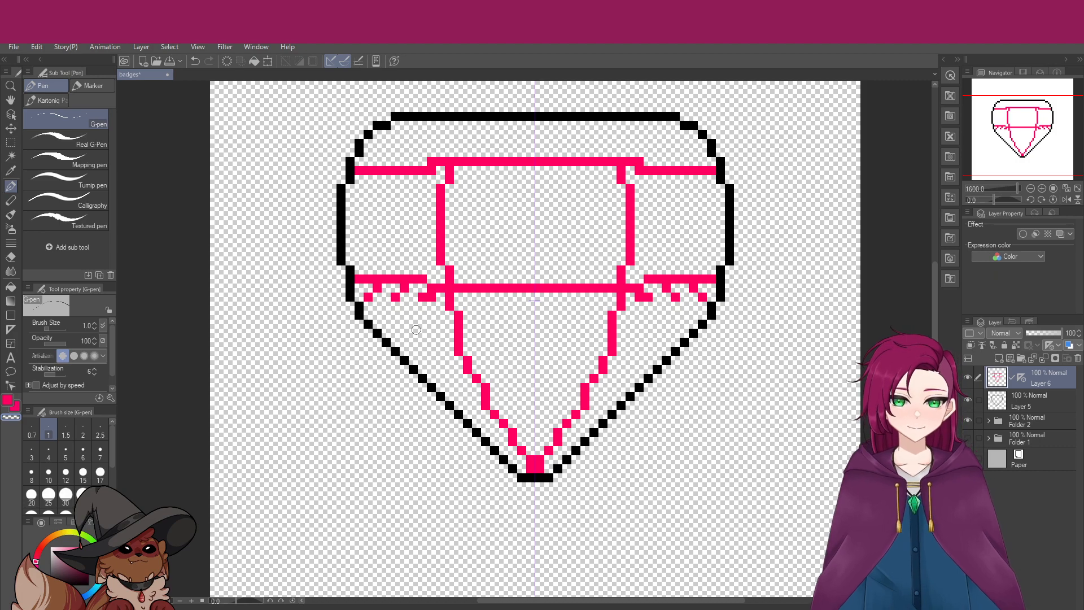
key(ctrl+z)
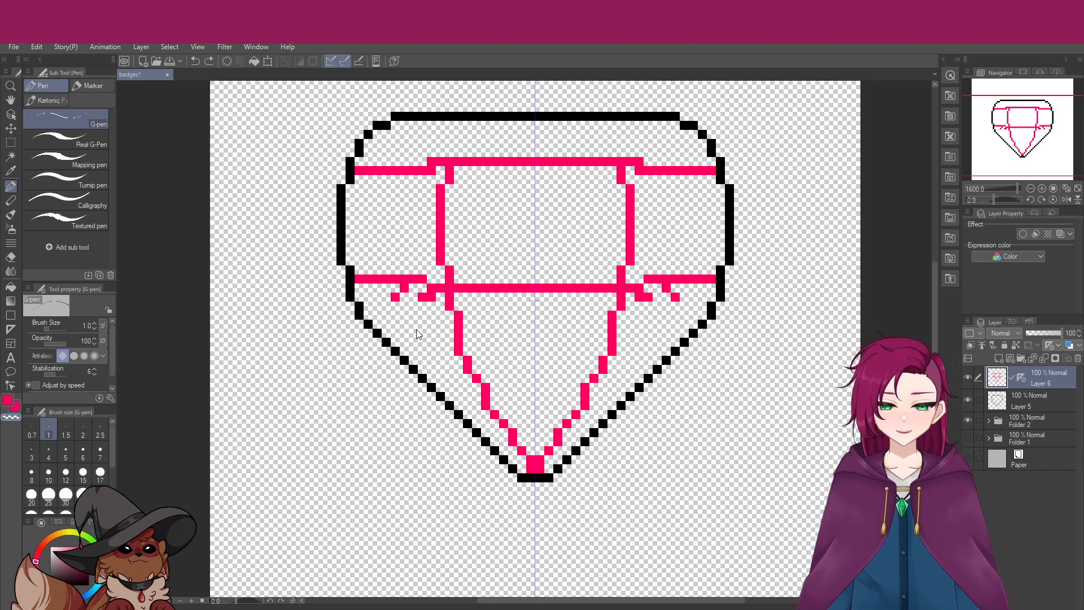
scroll(418, 333, down, 1)
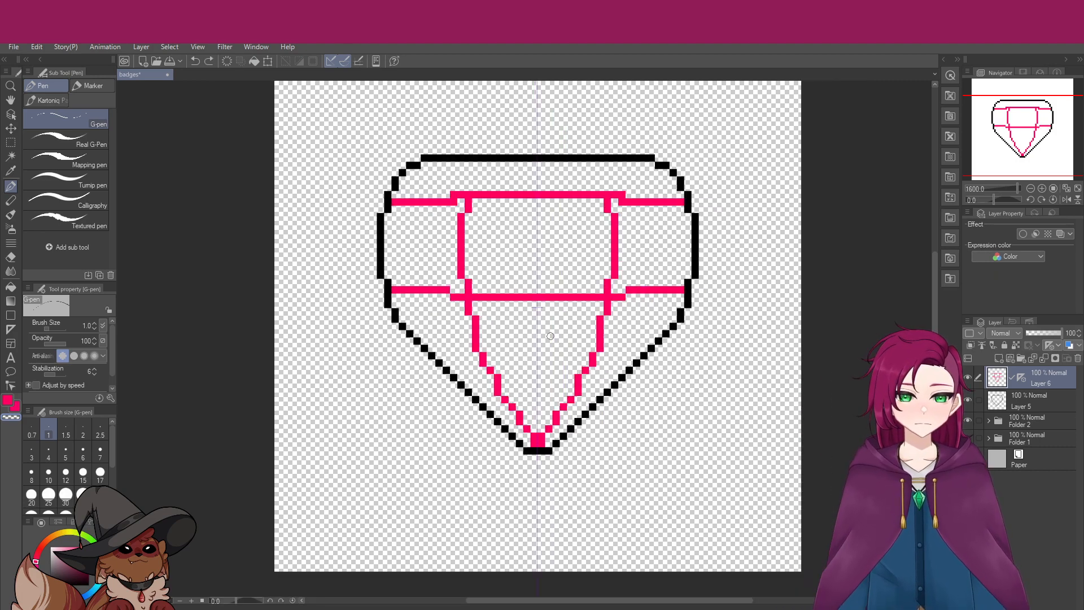
Draw mirrored pink diagonals from the central panel's upper corners inward to the gem's black top edge
key(c)
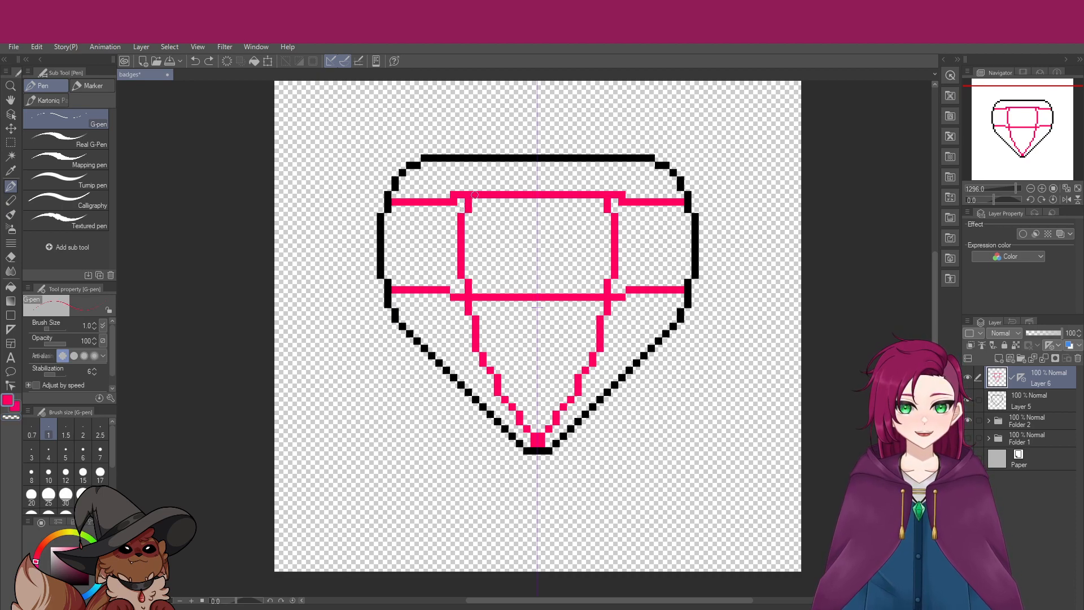
click(469, 187)
key(ctrl+z)
click(476, 188)
drag(485, 182, 497, 170)
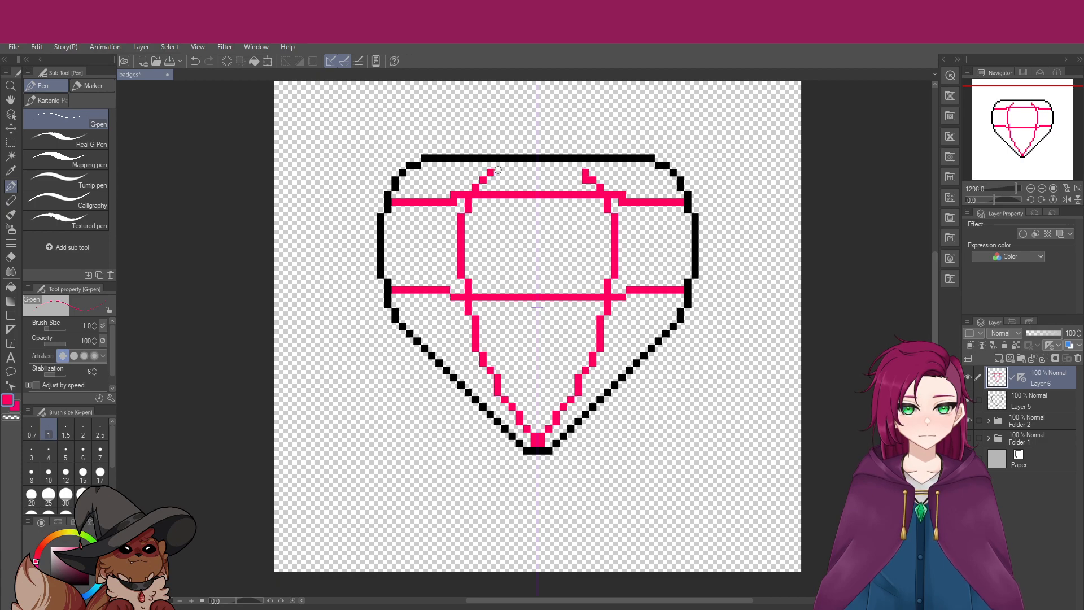
click(504, 165)
key(ctrl+z)
click(497, 165)
scroll(576, 250, down, 2)
scroll(557, 192, up, 2)
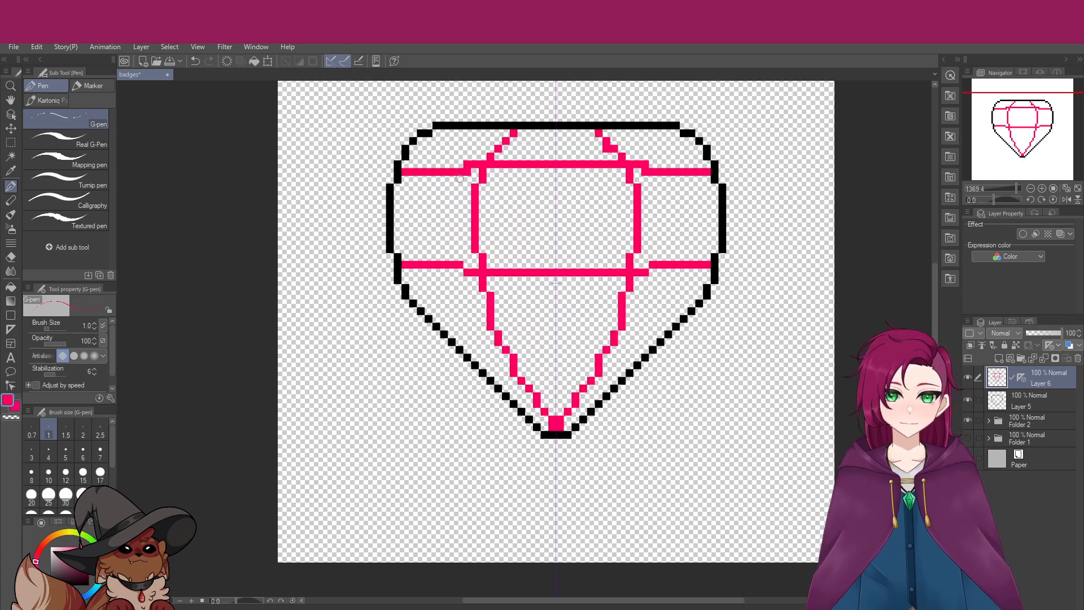
Pick the outline's black as the drawing colour
scroll(446, 147, down, 1)
alt+click(438, 131)
drag(437, 136, 446, 136)
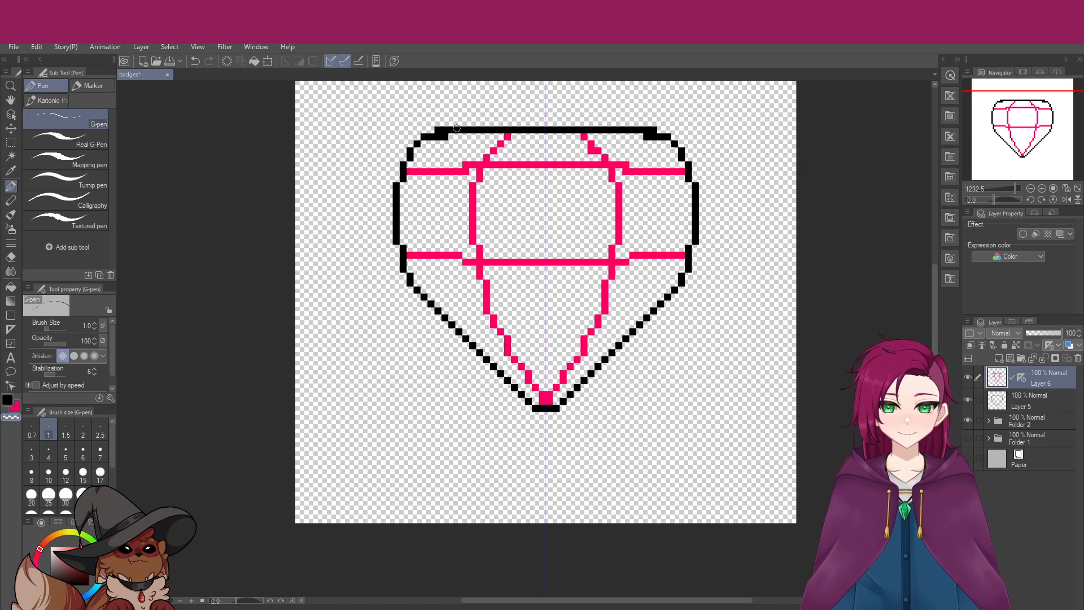
key(ctrl+z)
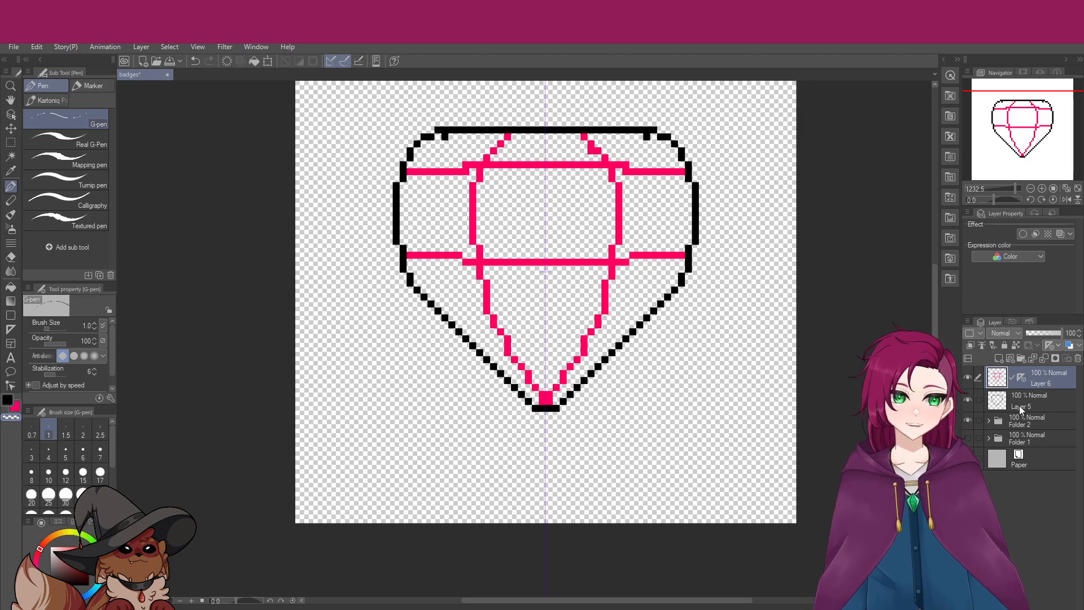
key(ctrl+z)
key(ctrl+y)
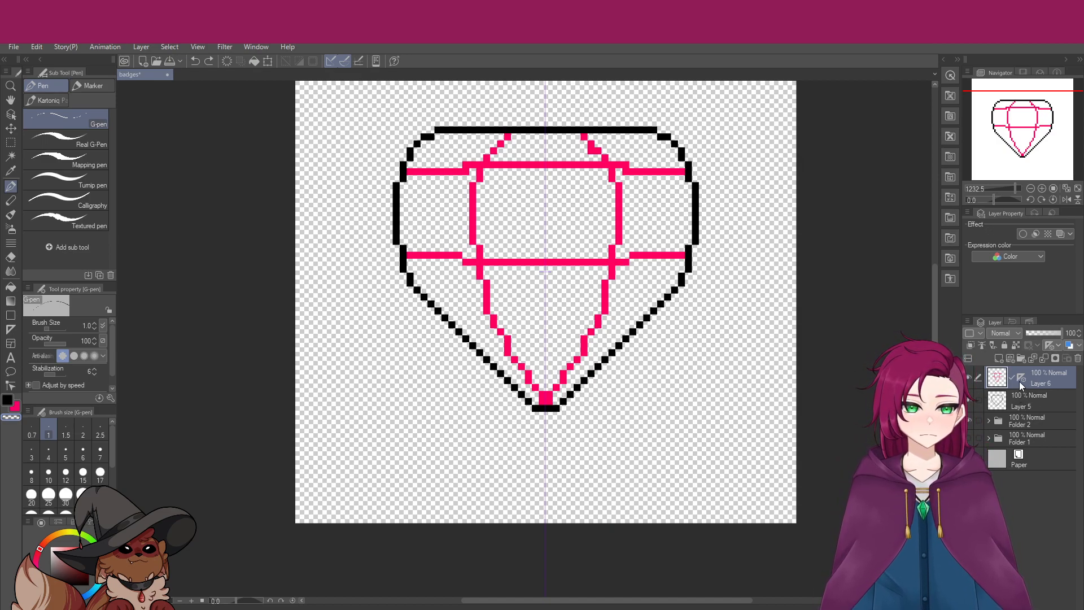
On Layer 5, shorten both ends of the black top edge and bridge the gaps to the corners one pixel lower
click(1031, 401)
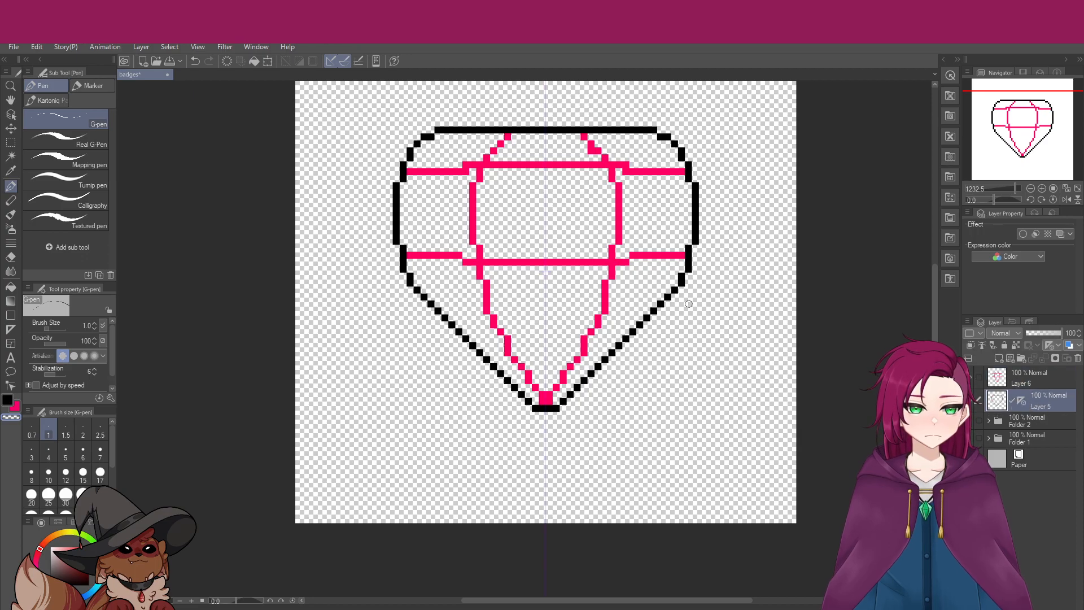
drag(435, 130, 450, 129)
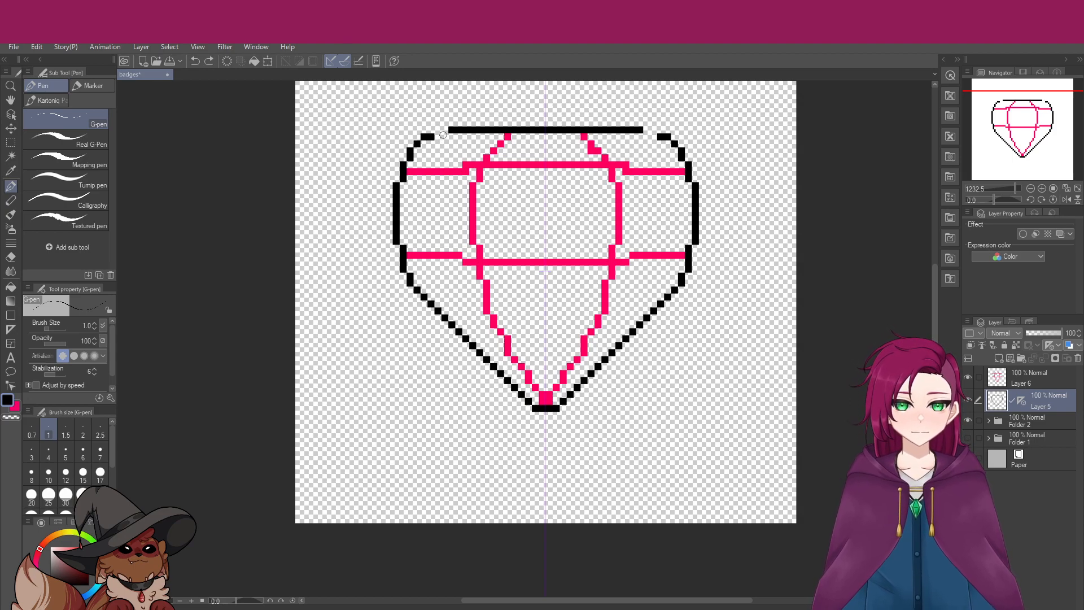
scroll(557, 286, down, 2)
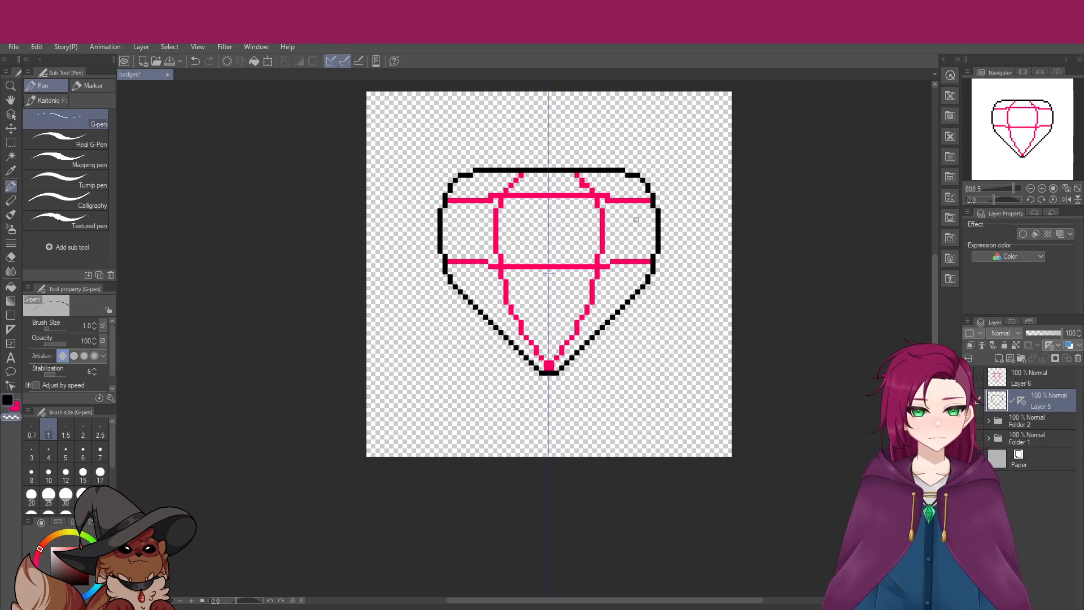
scroll(634, 224, down, 2)
scroll(495, 162, up, 3)
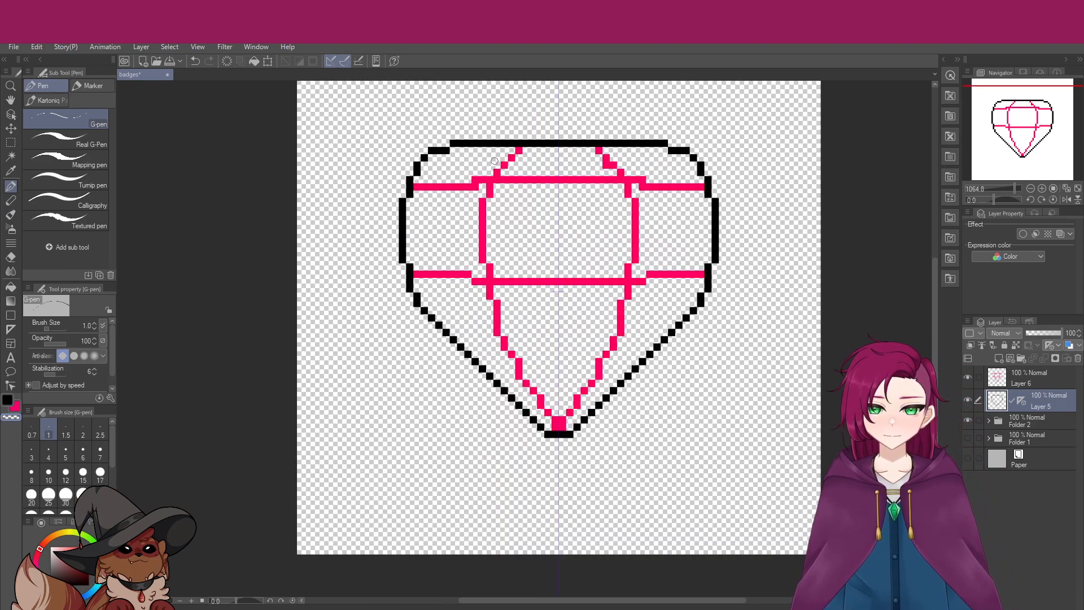
scroll(481, 164, down, 2)
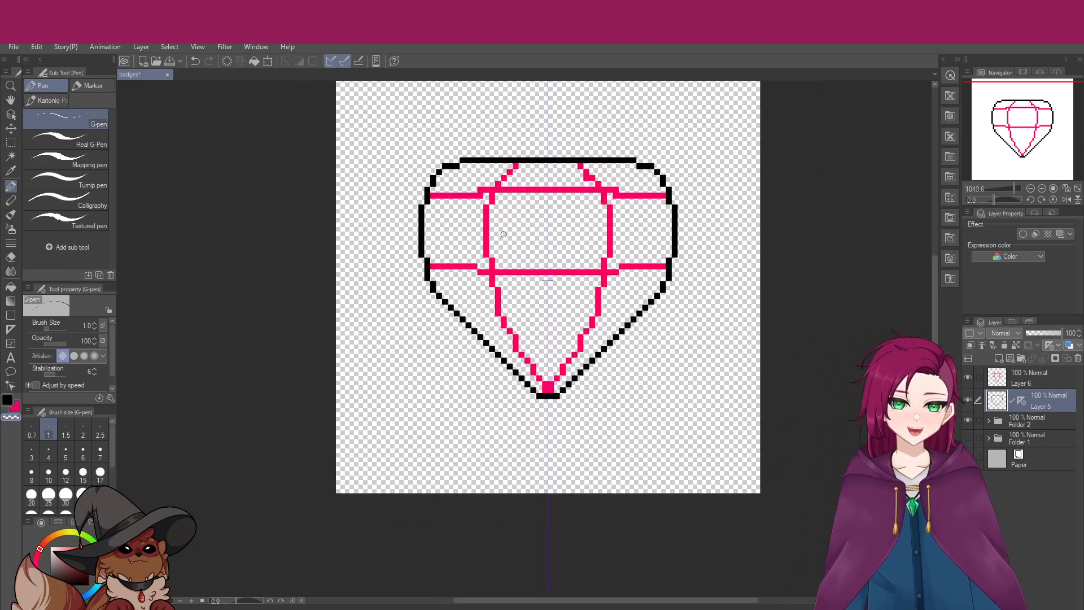
scroll(504, 234, down, 2)
scroll(518, 325, up, 2)
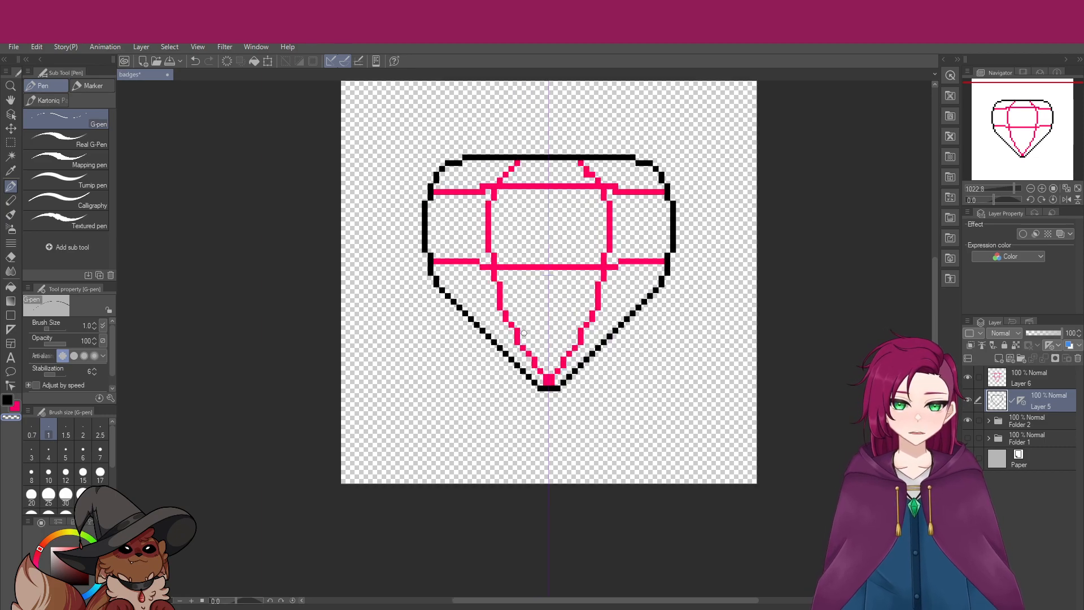
scroll(518, 325, down, 2)
scroll(541, 219, up, 3)
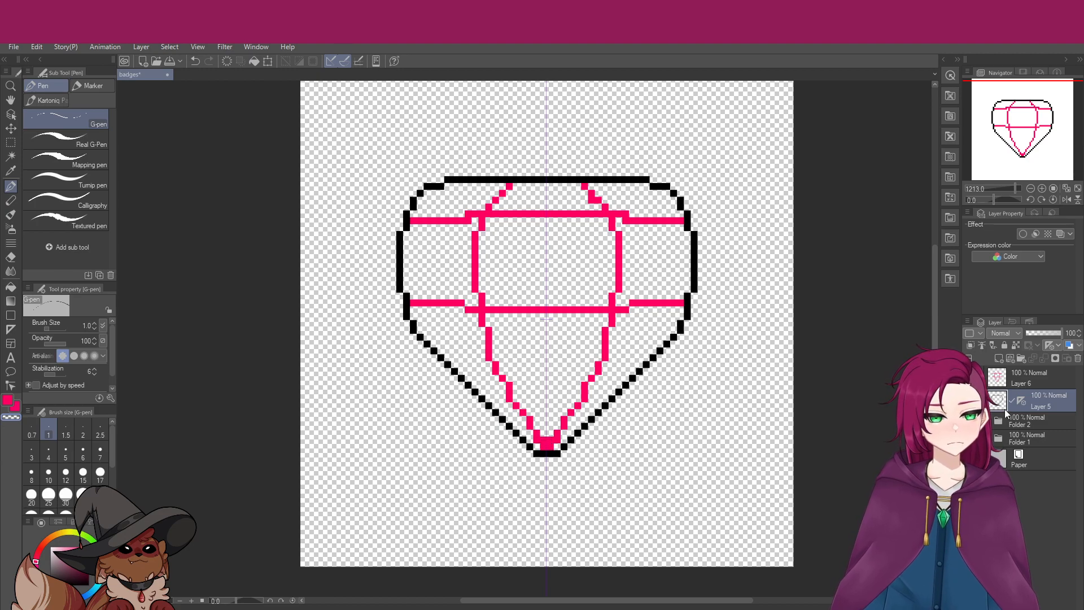
Hide Layer 5 and fill in the missing pink pixels on both sides of the bottom tip on Layer 6
click(997, 377)
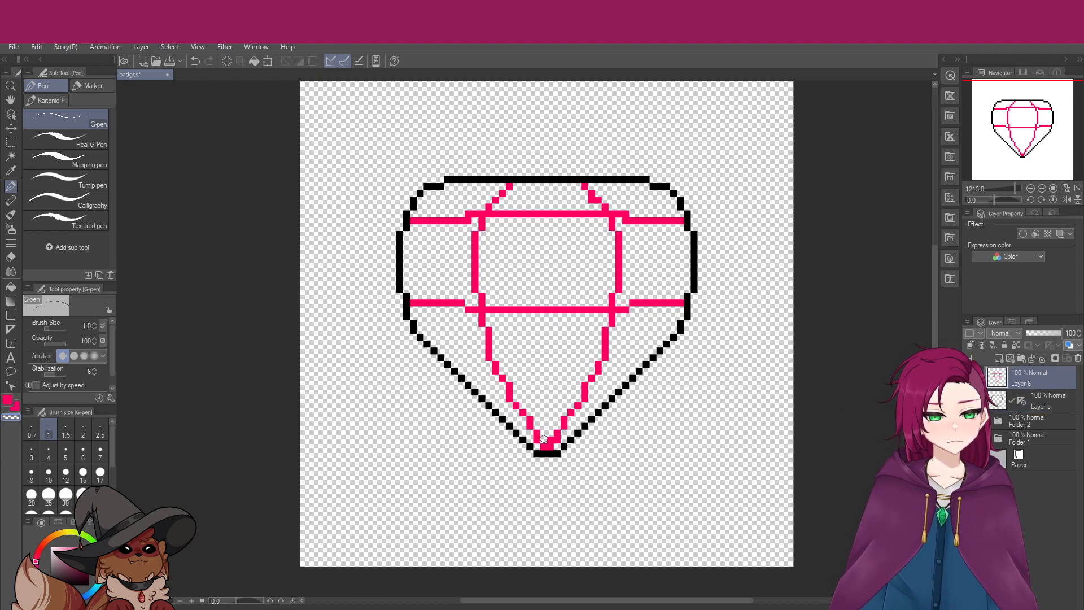
click(978, 400)
click(978, 400)
click(978, 399)
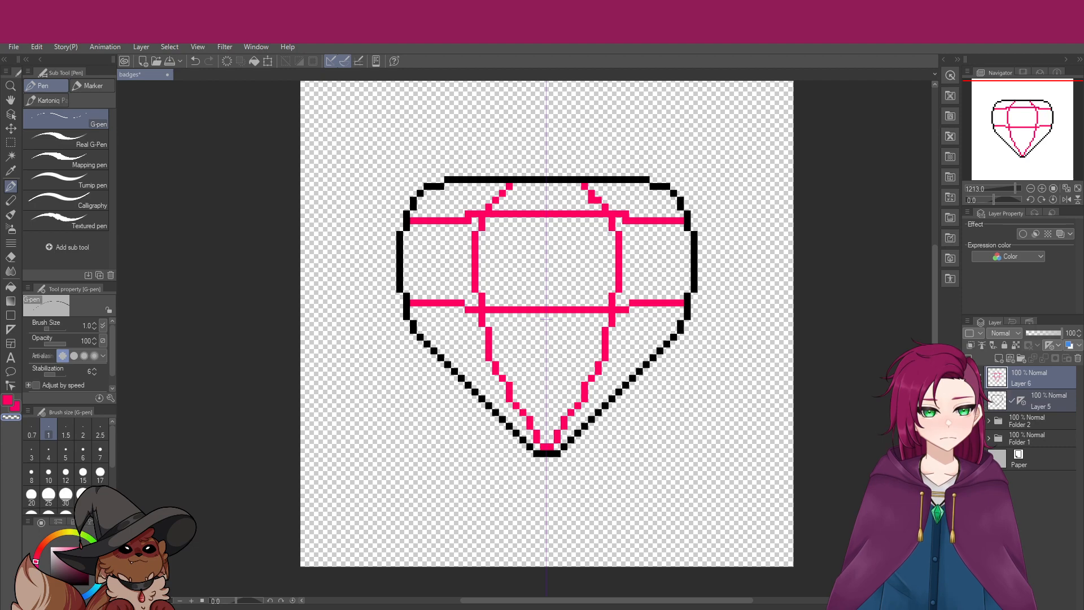
click(969, 401)
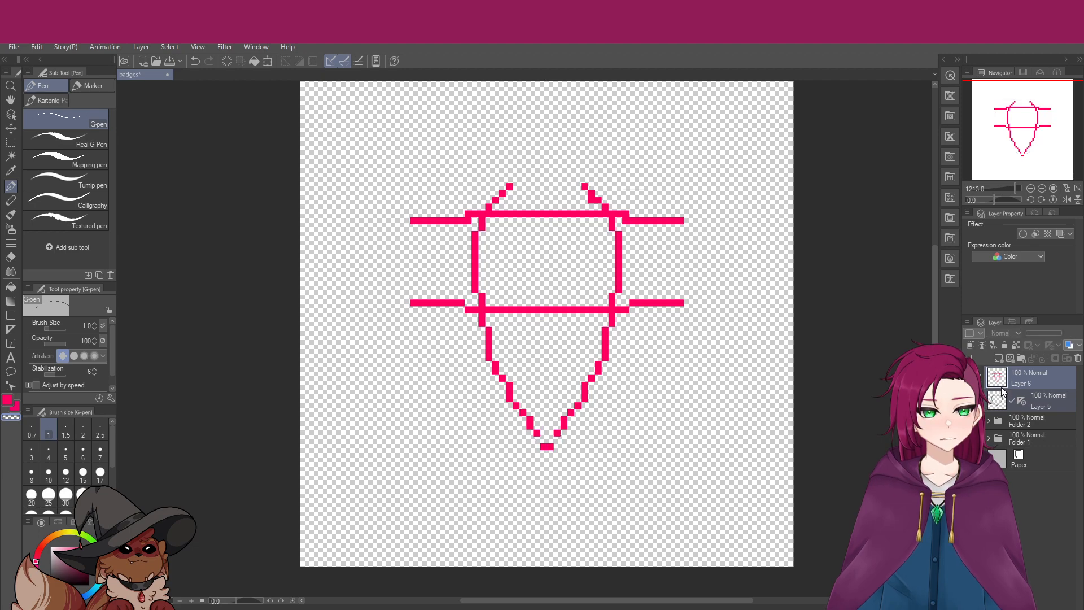
drag(535, 434, 555, 440)
click(556, 440)
key(c)
click(543, 440)
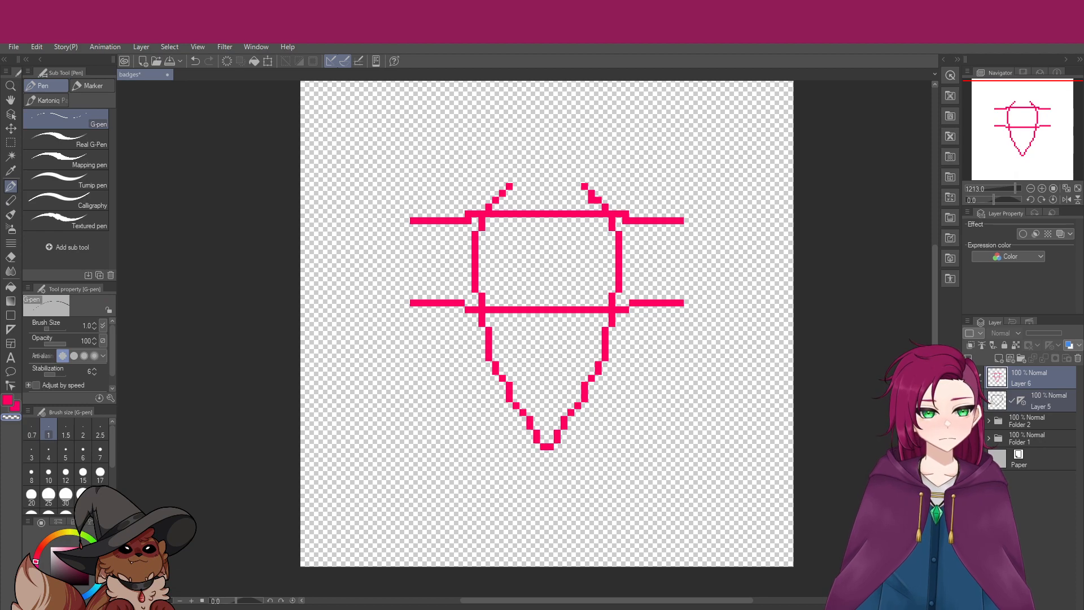
Show Layer 5, hide Layer 6 to erase the stray pink pixels near the outline's tip, and show both layers again
click(970, 400)
click(969, 377)
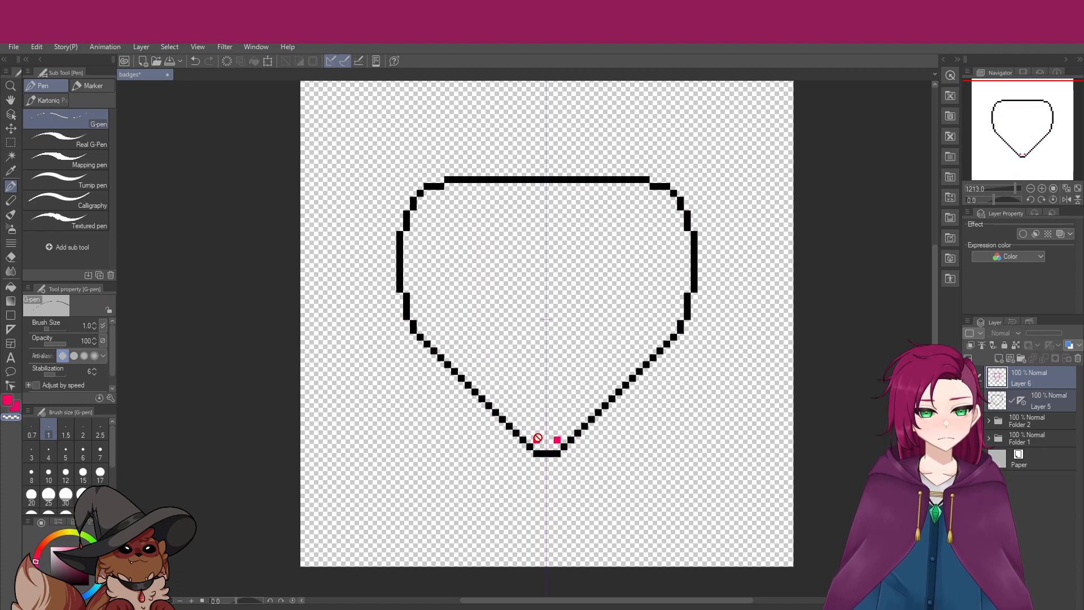
click(1004, 396)
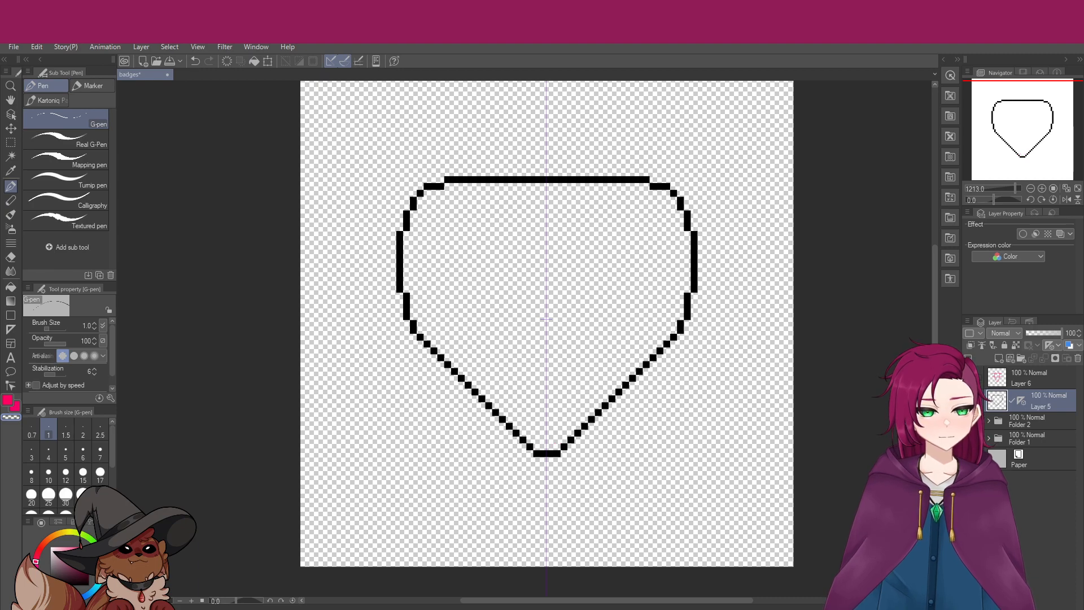
click(968, 377)
scroll(522, 345, down, 3)
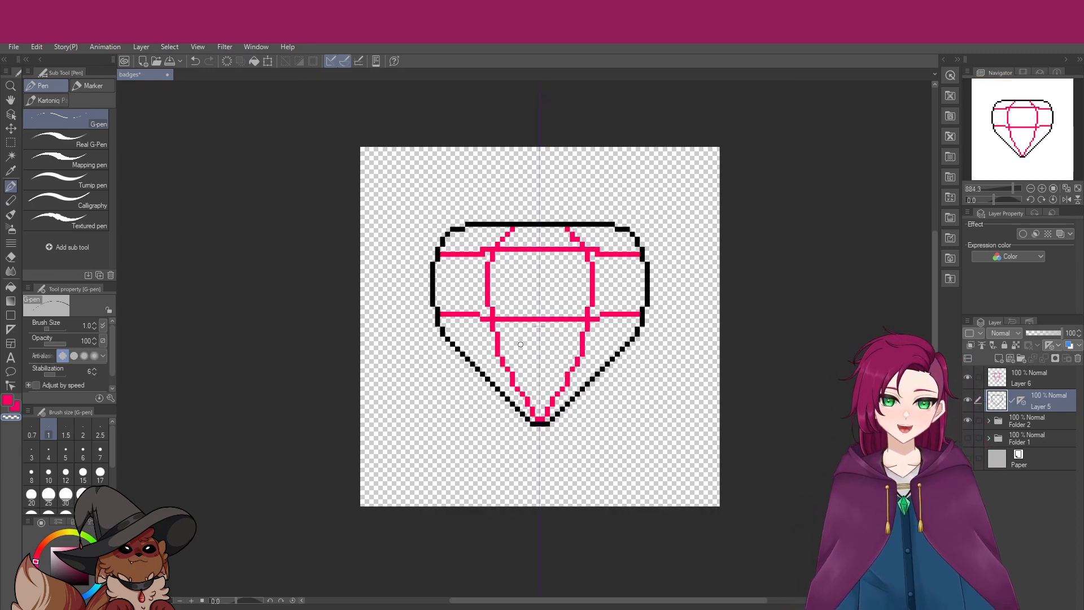
Lower Layer 6's opacity to 19% and redraw the central part of the upper facet line below its outer segments
click(1043, 376)
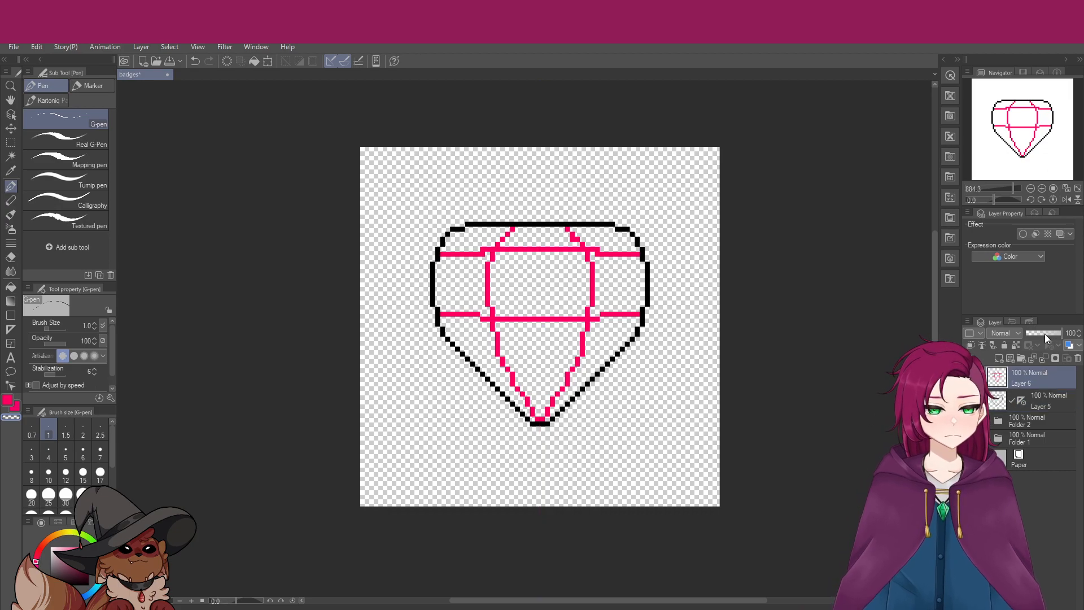
drag(1046, 334, 1032, 334)
scroll(576, 323, up, 2)
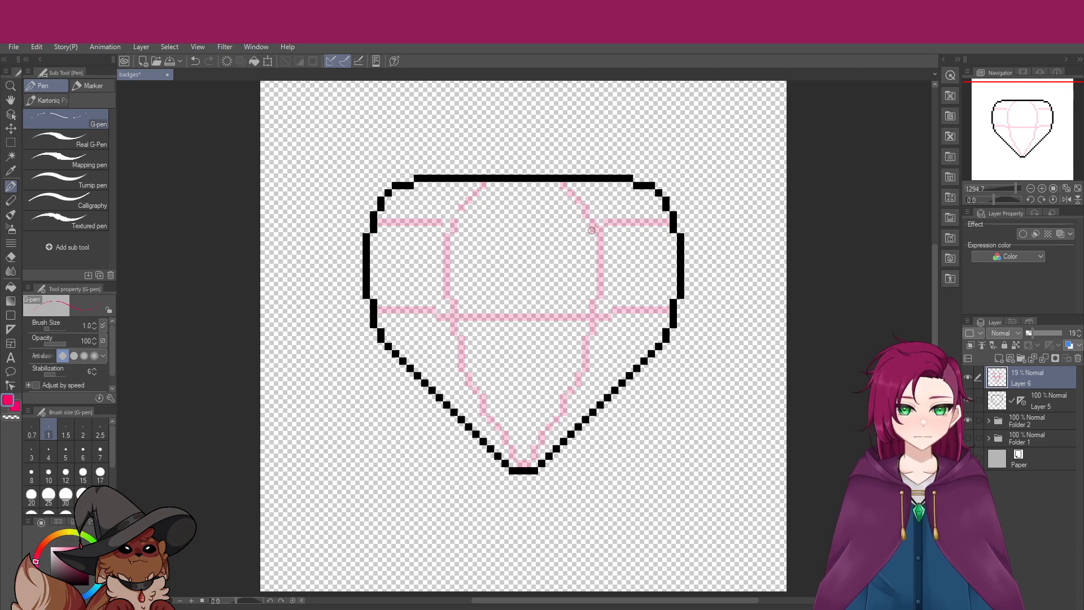
drag(525, 230, 454, 230)
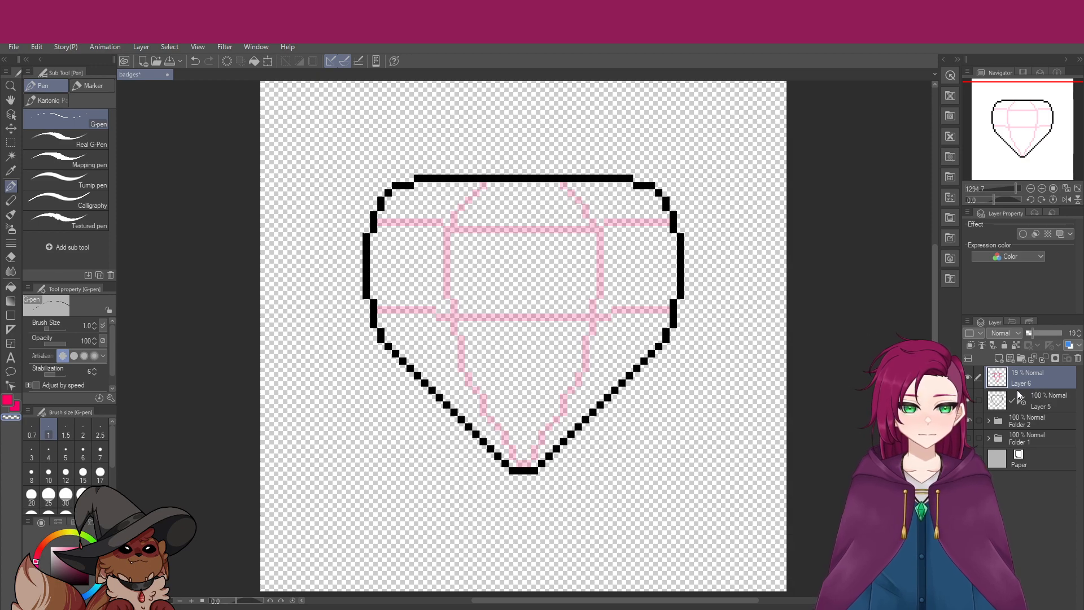
Create a new layer folder and move Layer 5 and Layer 6 into it
click(1021, 359)
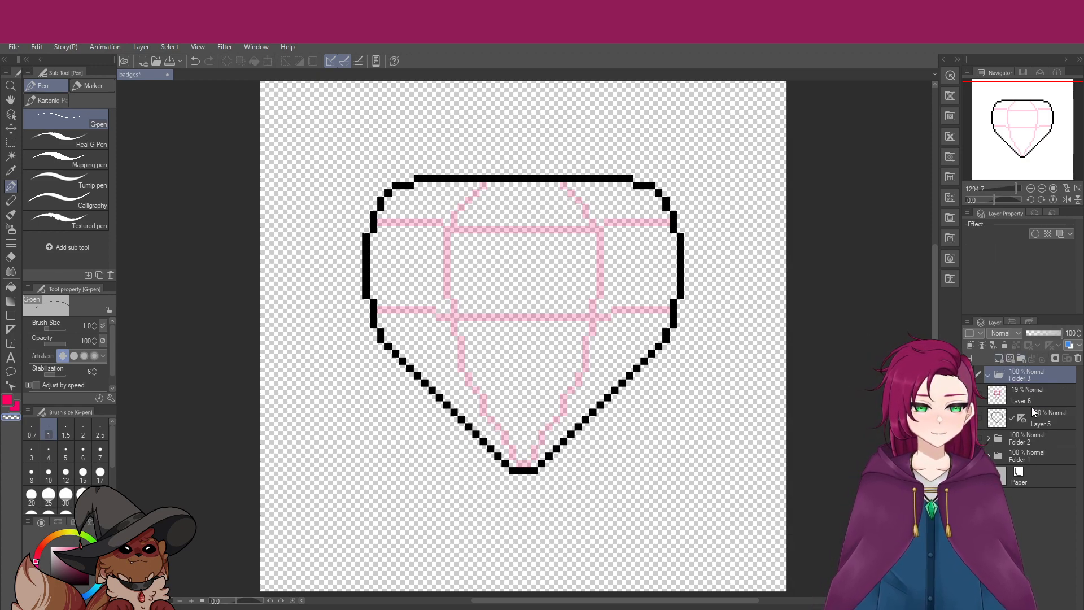
drag(1031, 417, 1025, 375)
drag(1025, 419, 1039, 397)
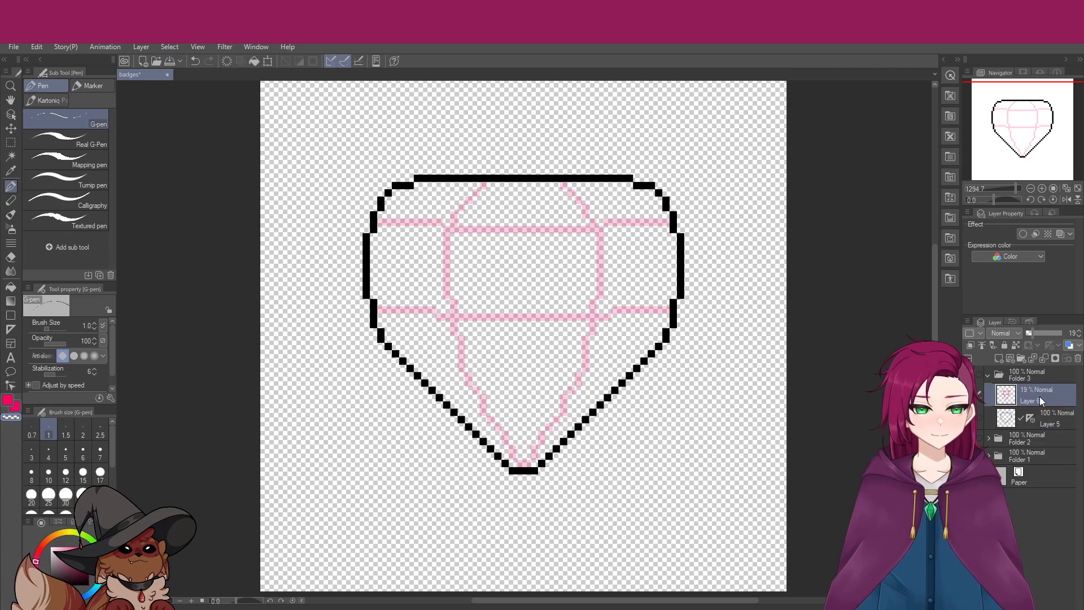
click(1048, 426)
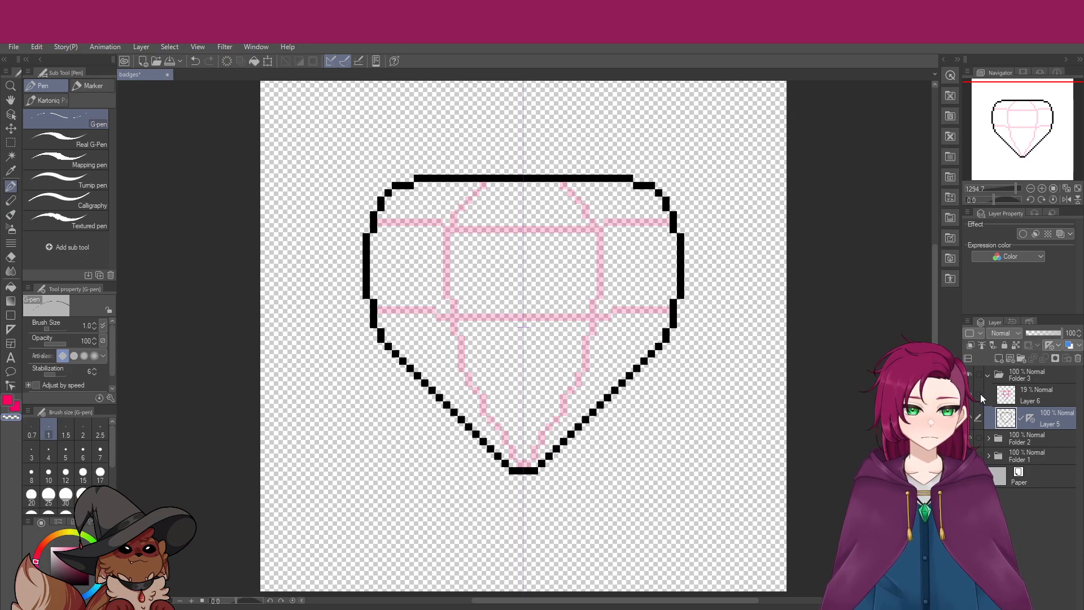
Erase the lowered central part of the upper facet line on Layer 6
click(1036, 395)
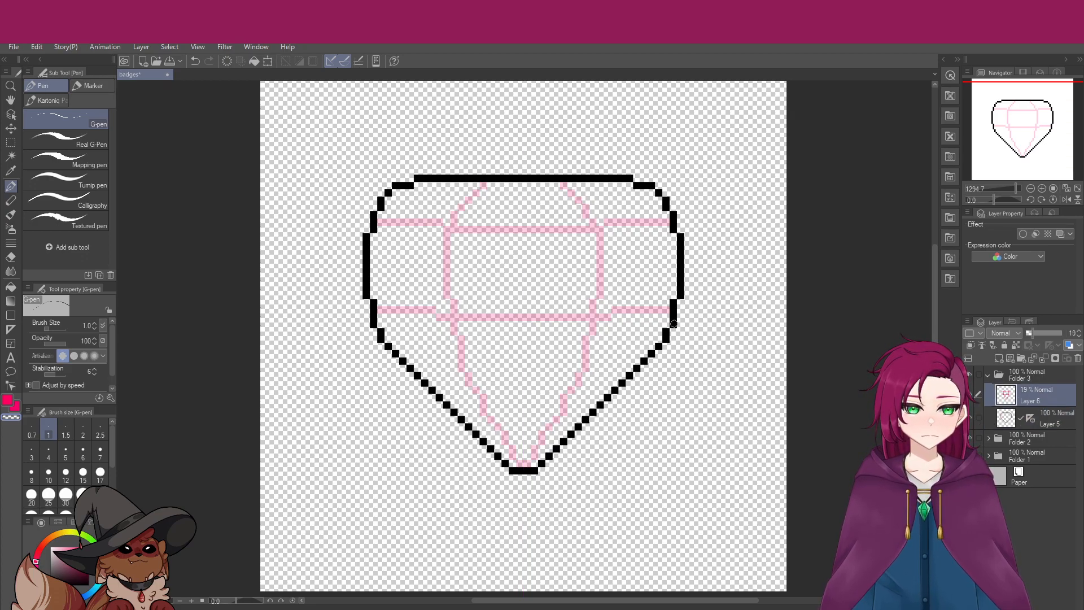
mouse_move(451, 230)
mouse_down()
mouse_move(529, 229)
mouse_move(478, 231)
mouse_up()
mouse_move(553, 230)
mouse_down()
mouse_move(594, 228)
mouse_move(522, 230)
mouse_up()
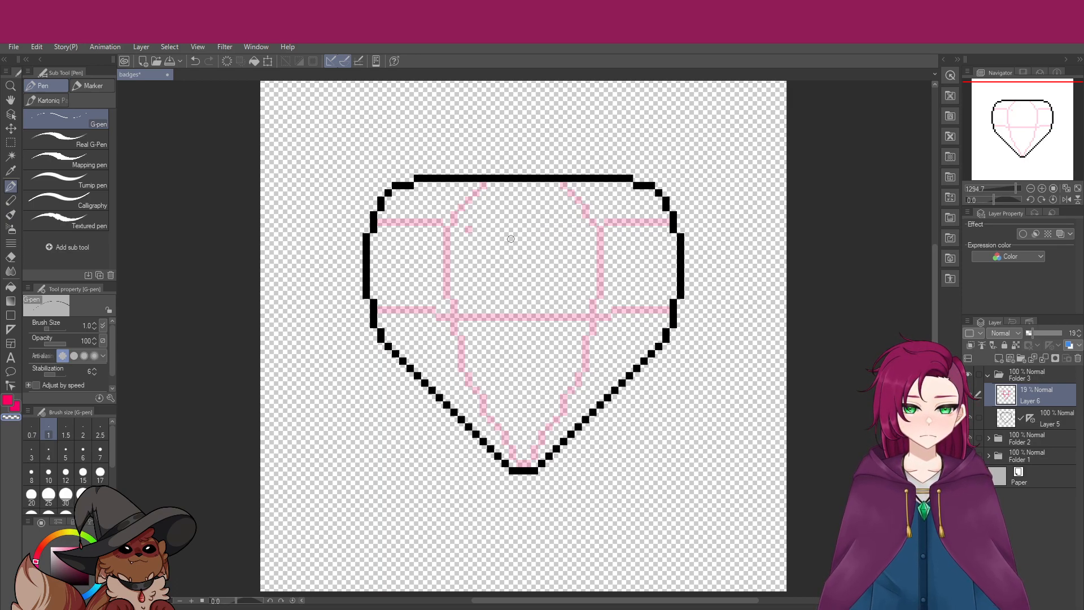
click(469, 230)
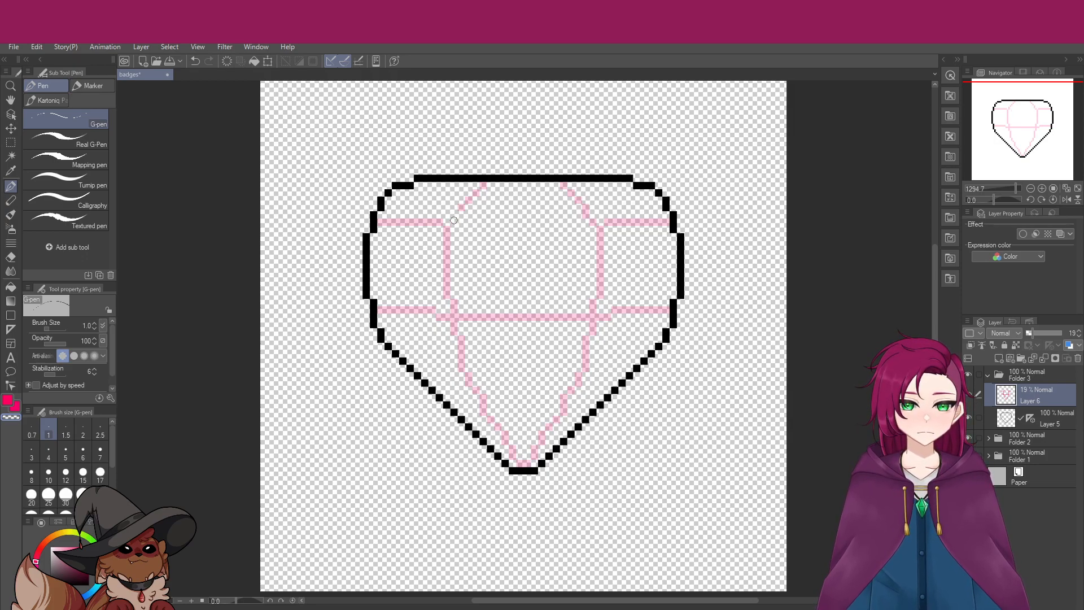
Move the symmetry ruler to Layer 6 and redraw the upper facet line with its central part one pixel higher
key(c)
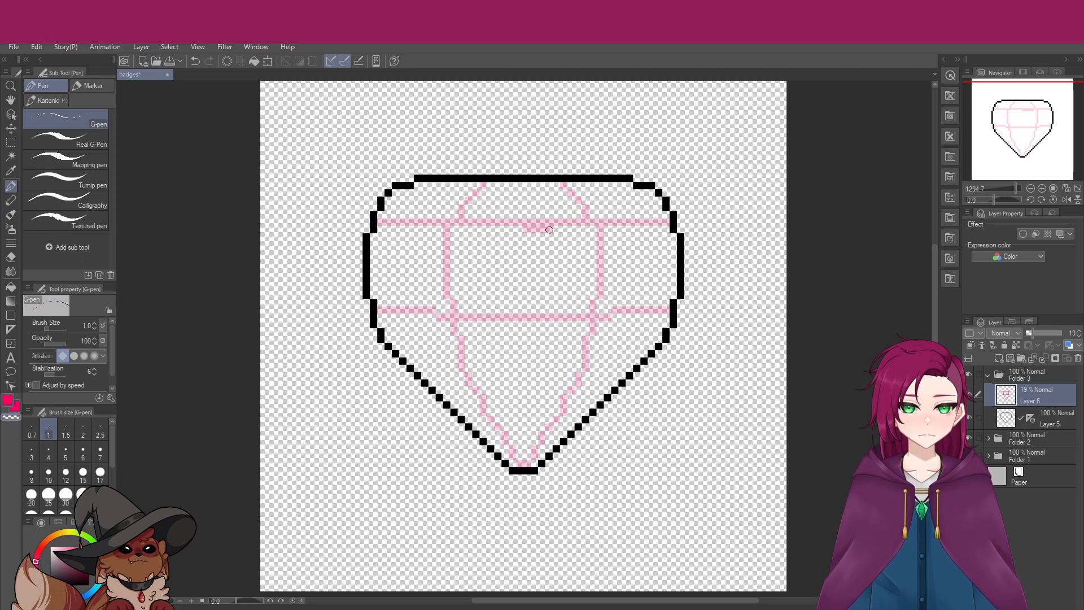
click(1054, 411)
click(1058, 406)
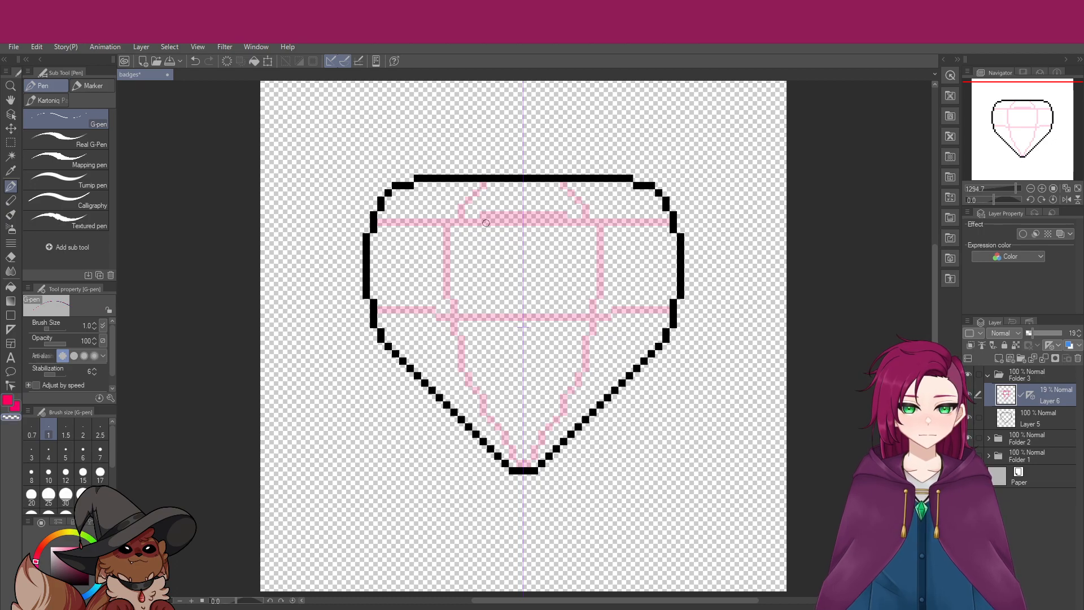
drag(488, 224, 528, 220)
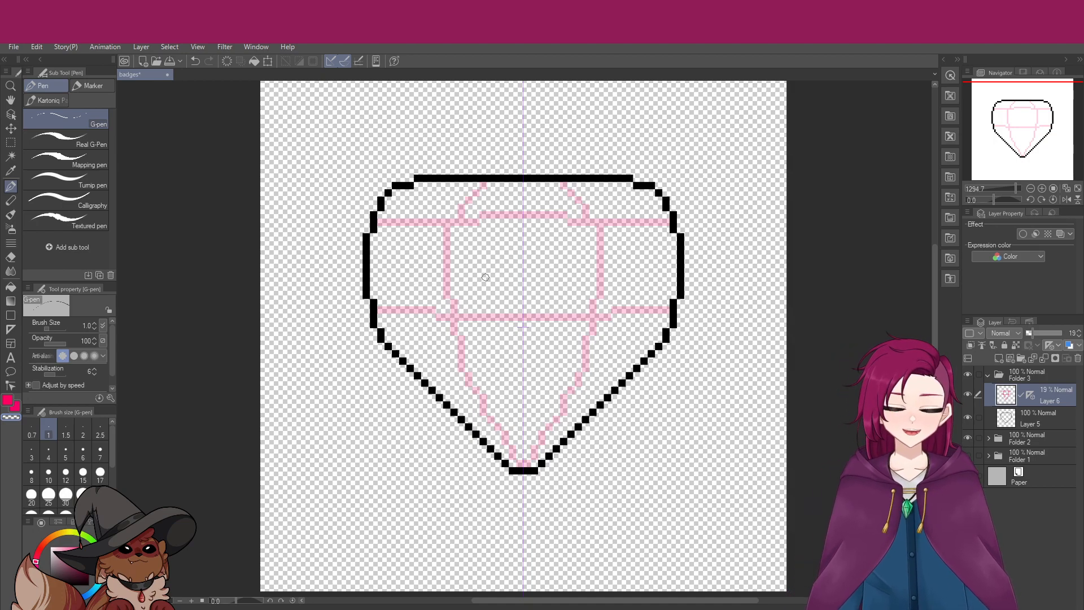
scroll(485, 277, down, 2)
scroll(486, 277, up, 2)
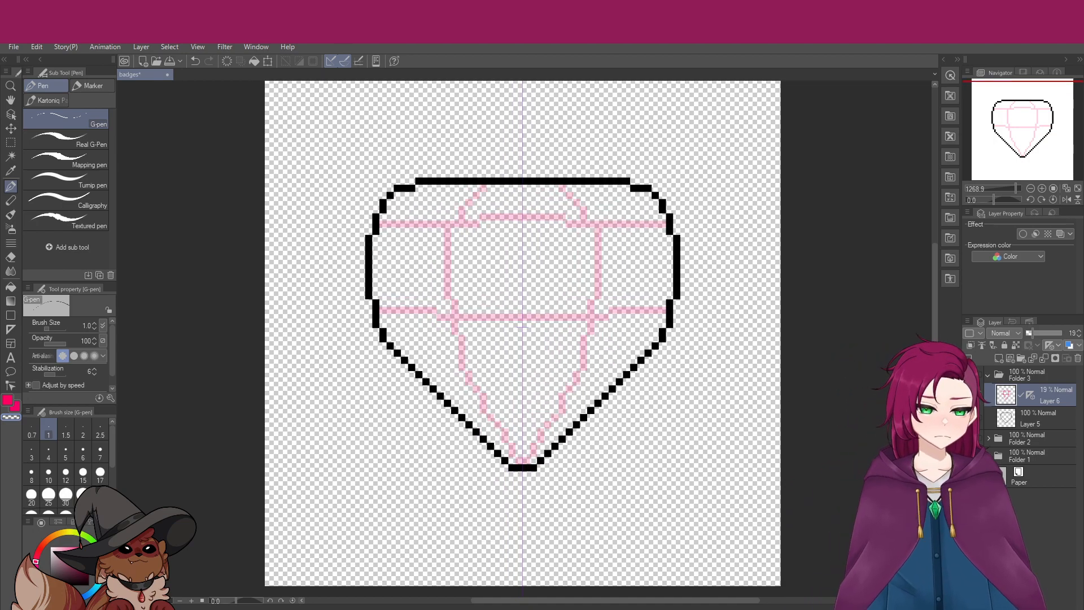
Hide Layer 6 and fill the gem outline's interior with blue on Layer 5, using the Refer other layers fill
click(969, 395)
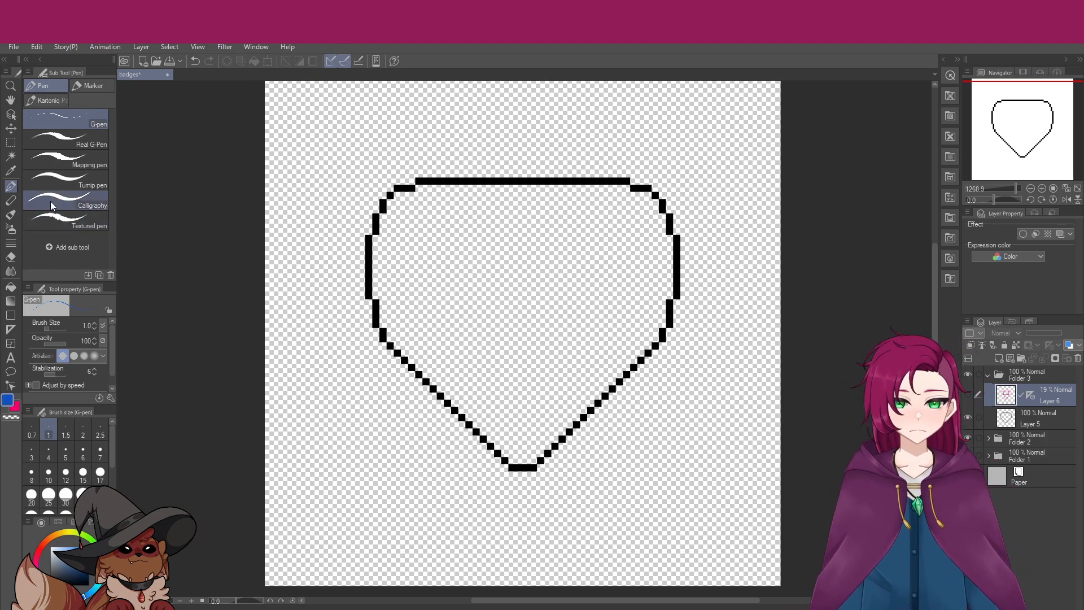
click(11, 301)
click(10, 287)
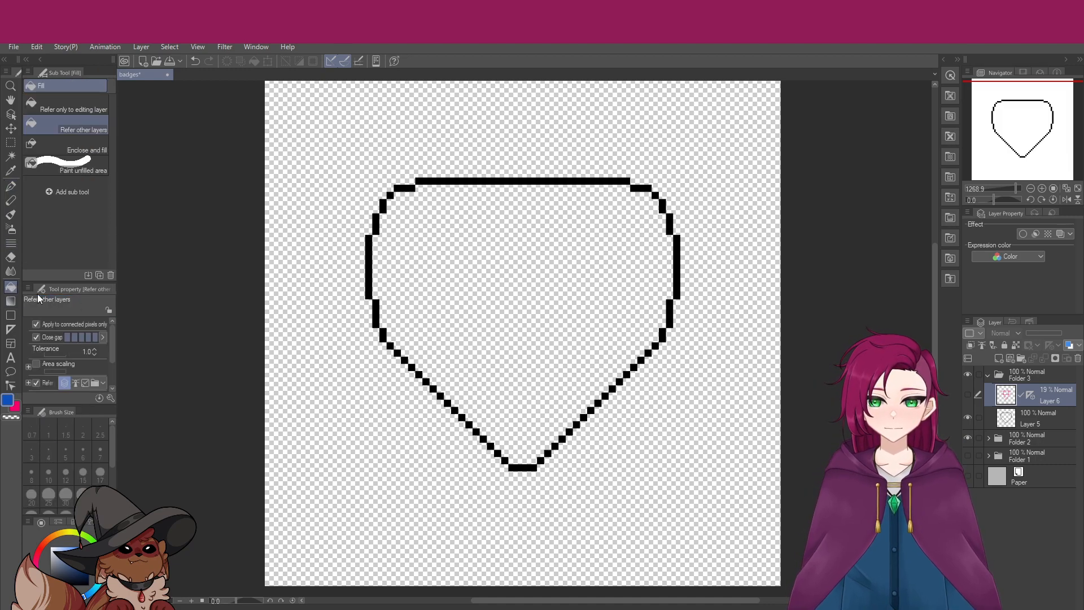
click(1038, 421)
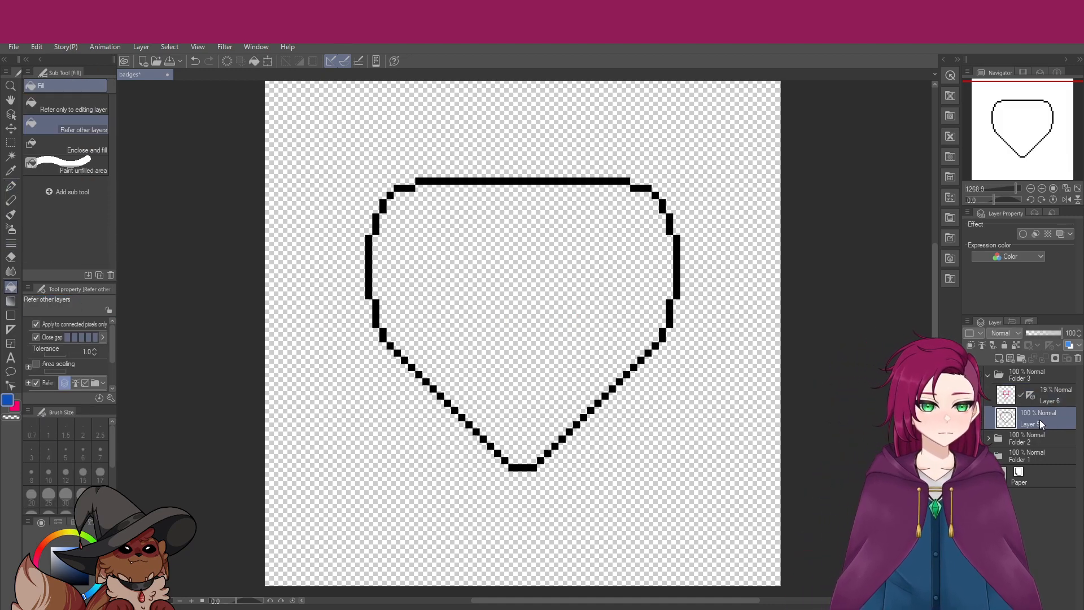
click(980, 396)
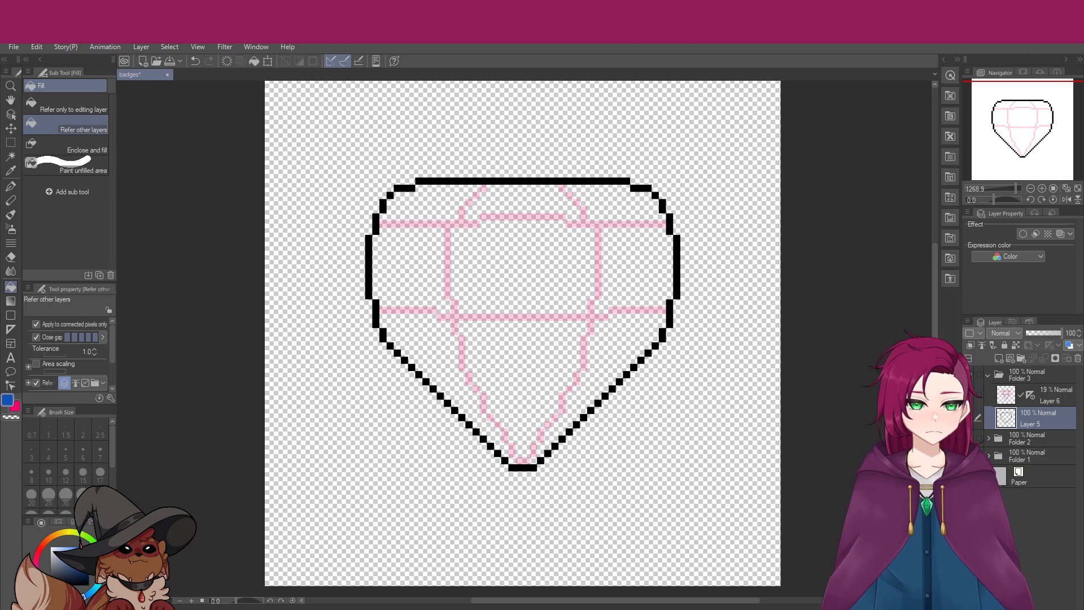
click(979, 395)
click(568, 368)
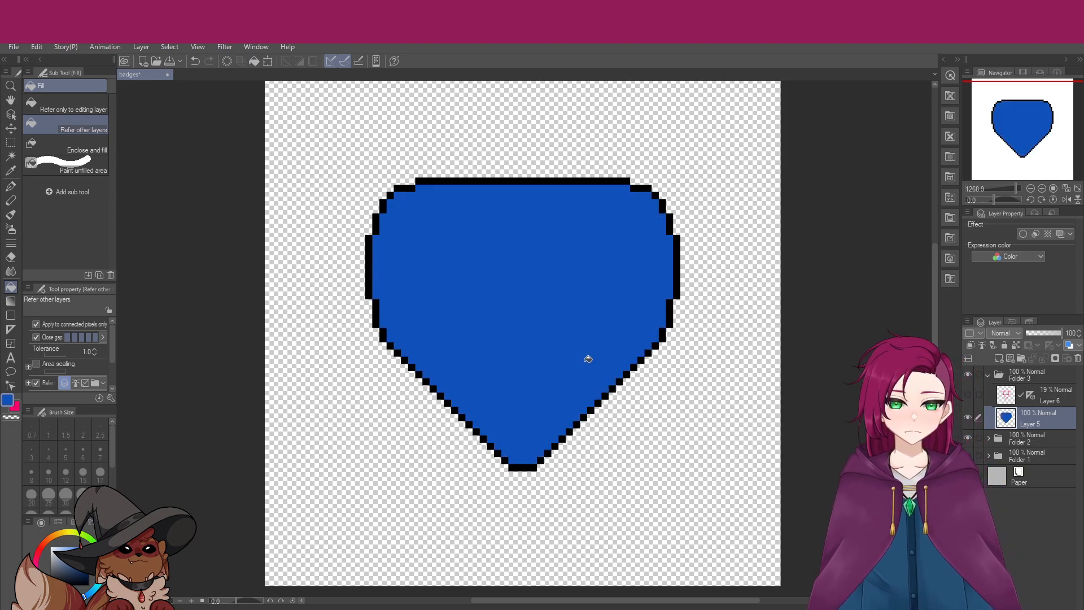
Show Layer 6 and paint a small square swatch of the gem's base blue near the canvas's upper-left corner on Layer 5
click(980, 395)
click(968, 396)
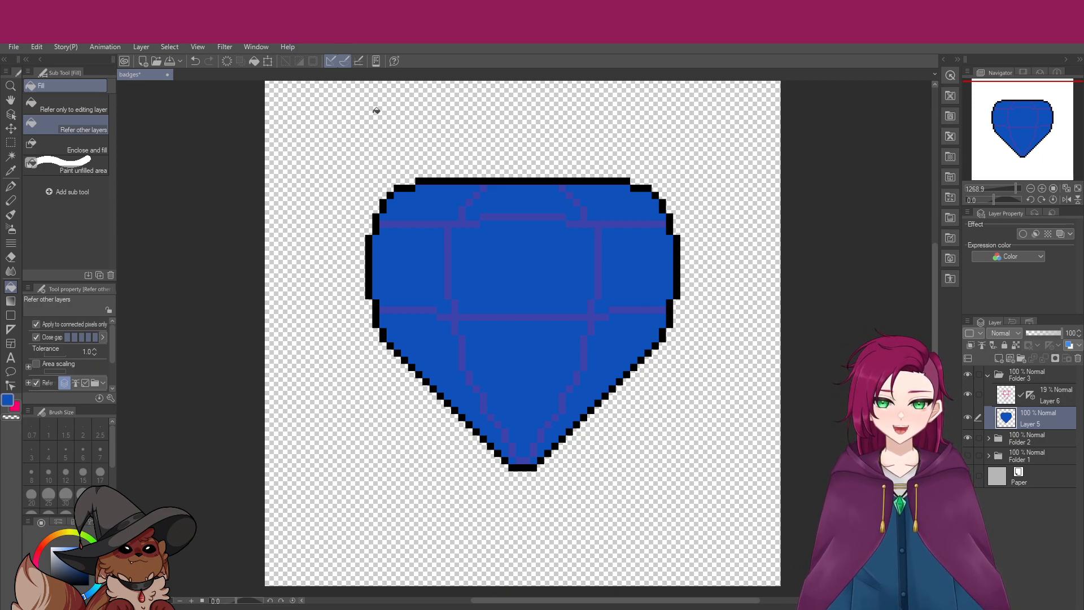
scroll(370, 113, down, 1)
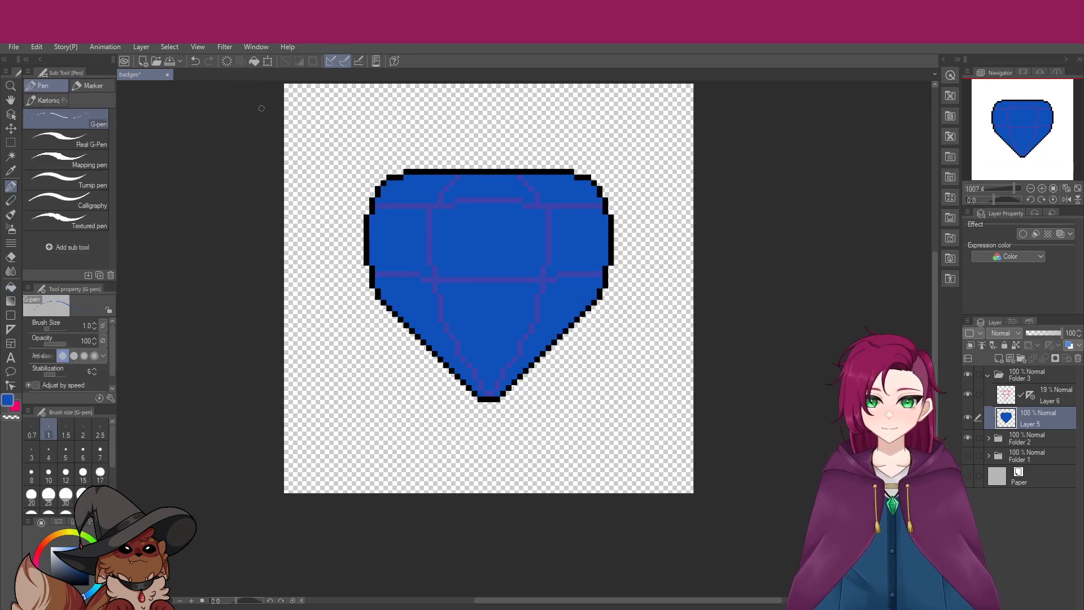
click(11, 186)
scroll(325, 100, up, 2)
scroll(325, 100, down, 1)
drag(325, 100, 333, 104)
key(c)
click(325, 104)
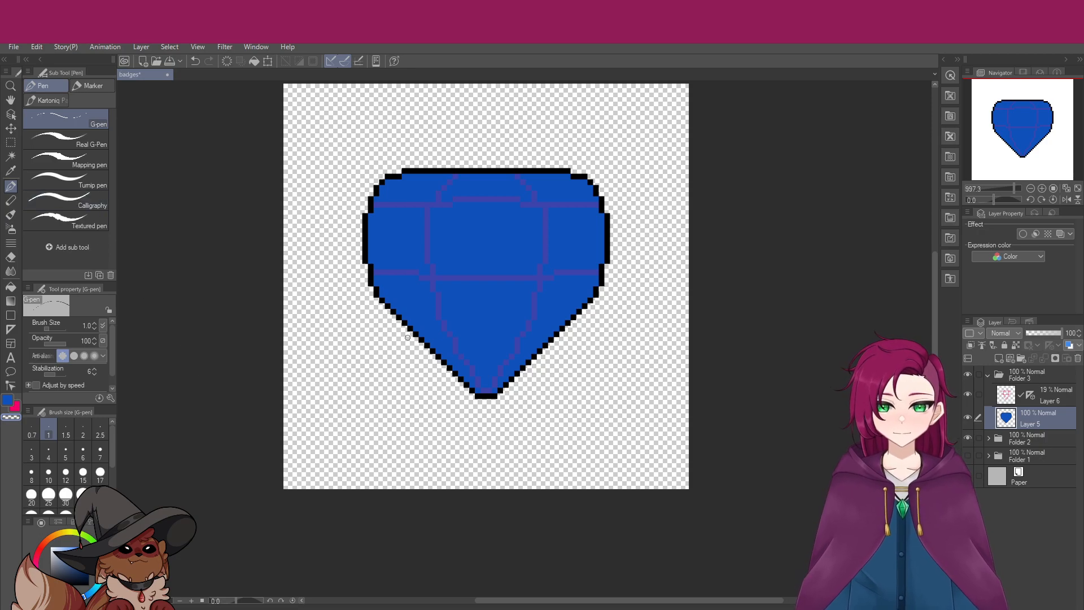
alt+click(475, 257)
drag(328, 105, 334, 107)
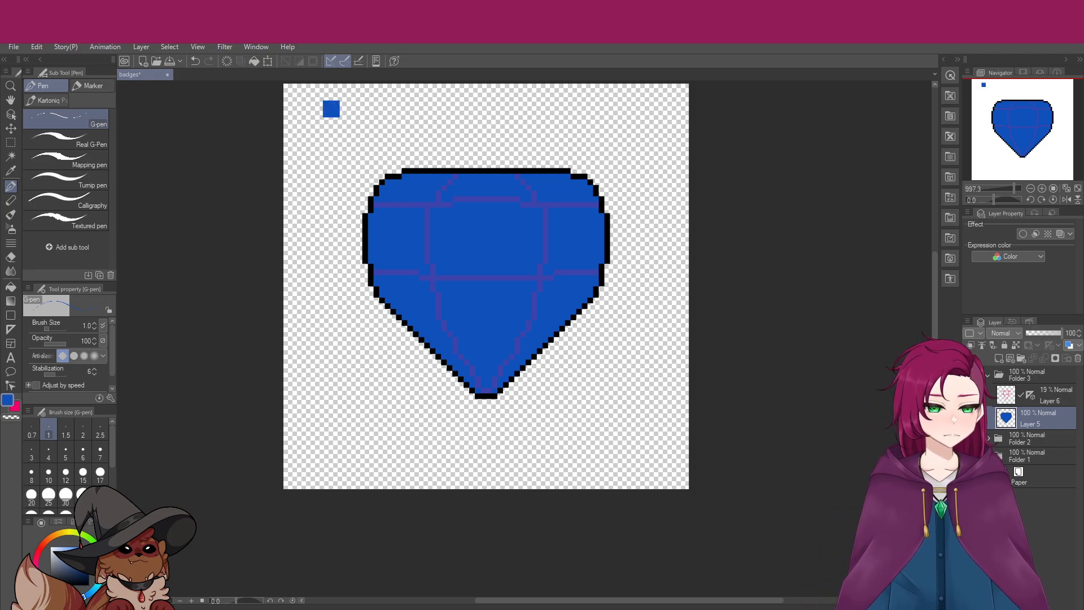
Show the Paper layer and fill the gem's upper-right facet with light blue on Layer 5
click(968, 476)
scroll(412, 143, up, 2)
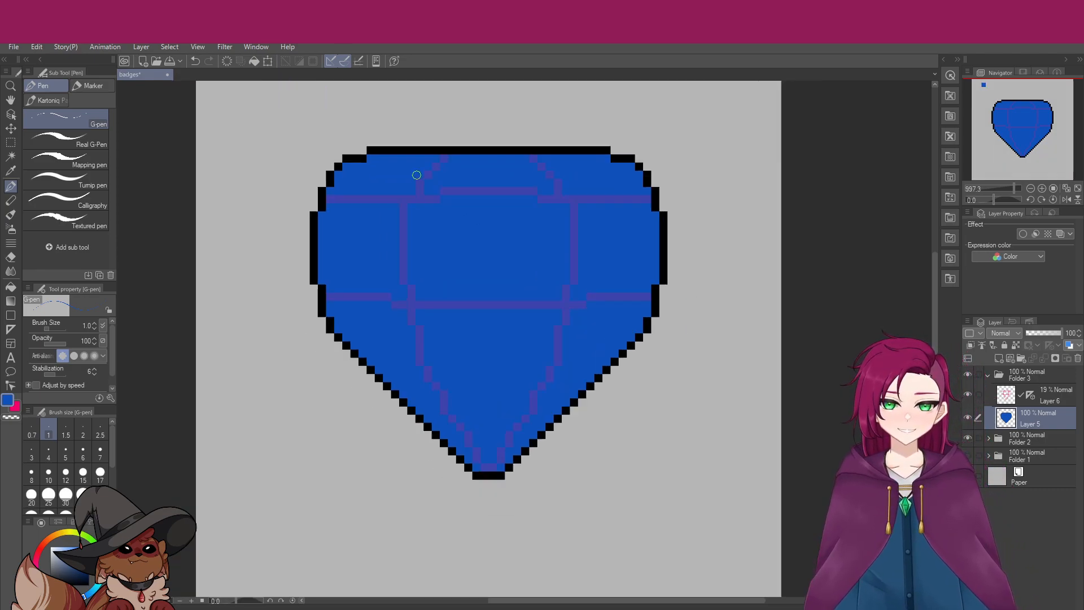
scroll(413, 143, down, 4)
scroll(412, 143, down, 1)
scroll(429, 121, up, 3)
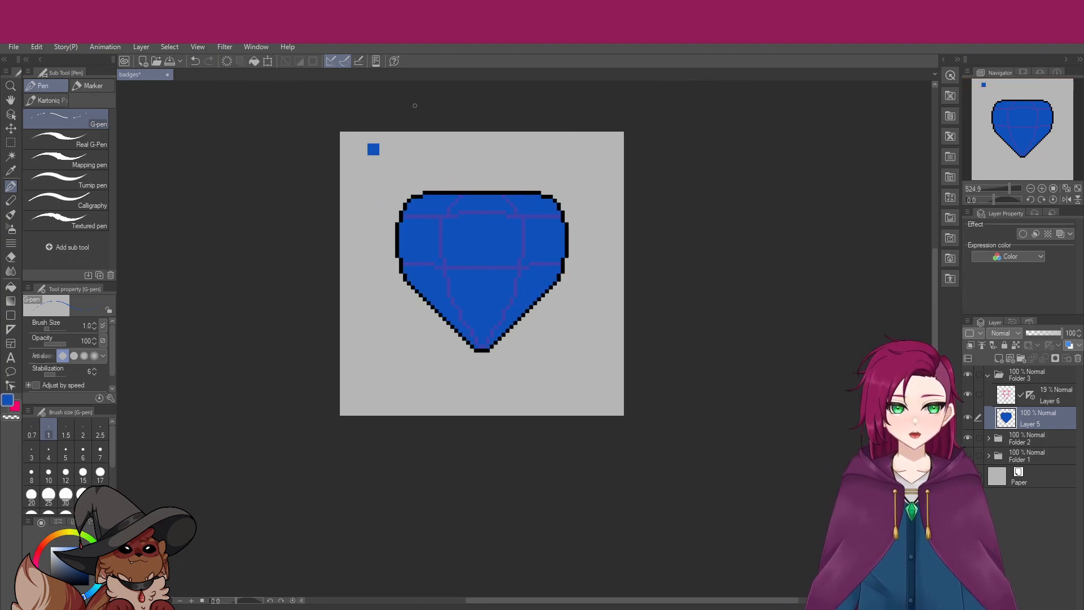
scroll(525, 157, up, 1)
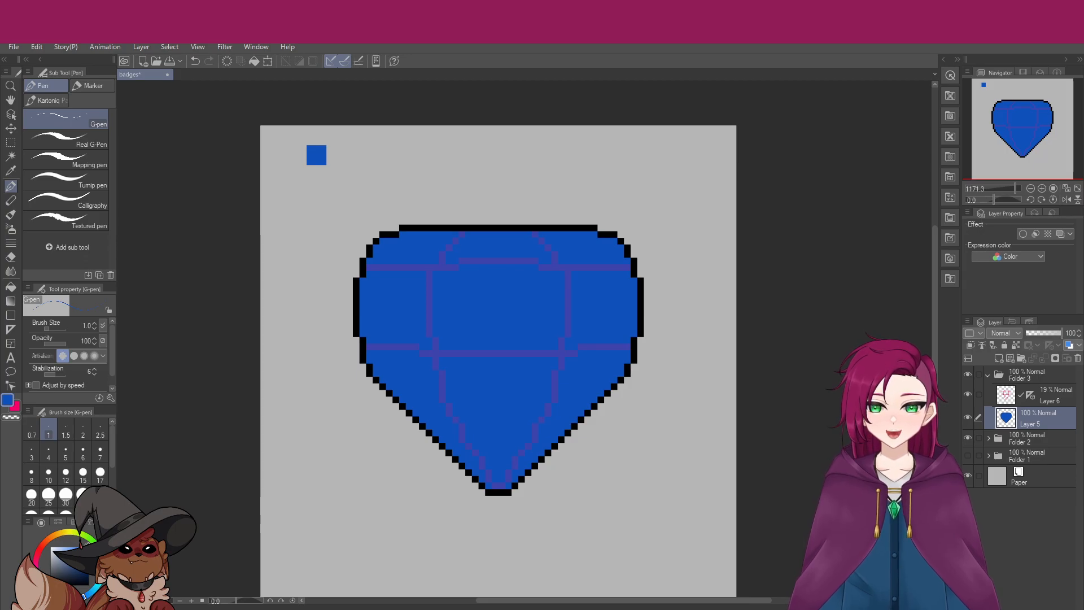
drag(70, 549, 66, 547)
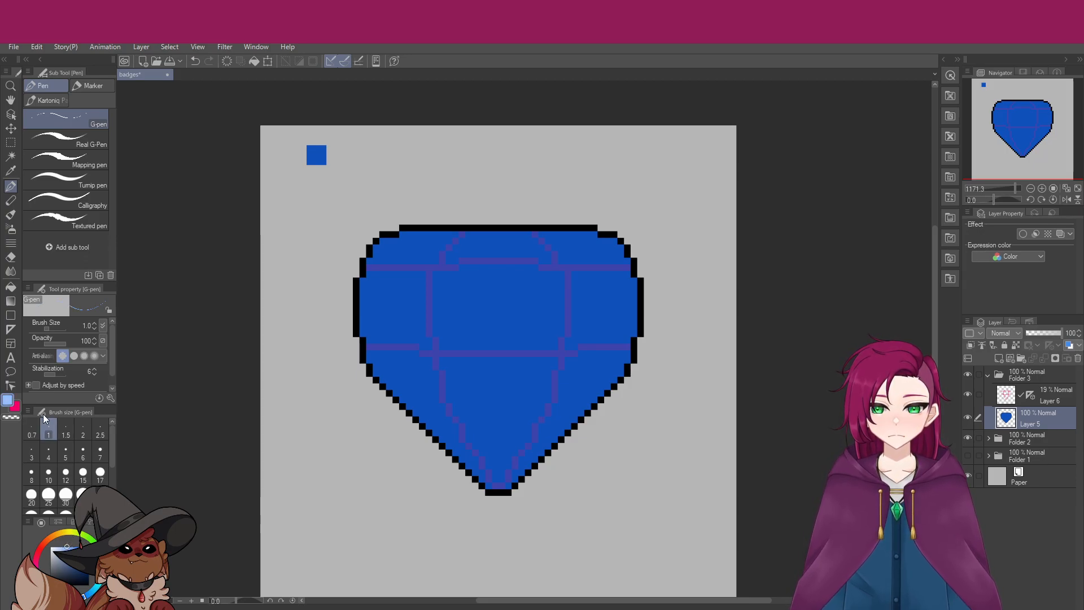
click(10, 287)
click(607, 249)
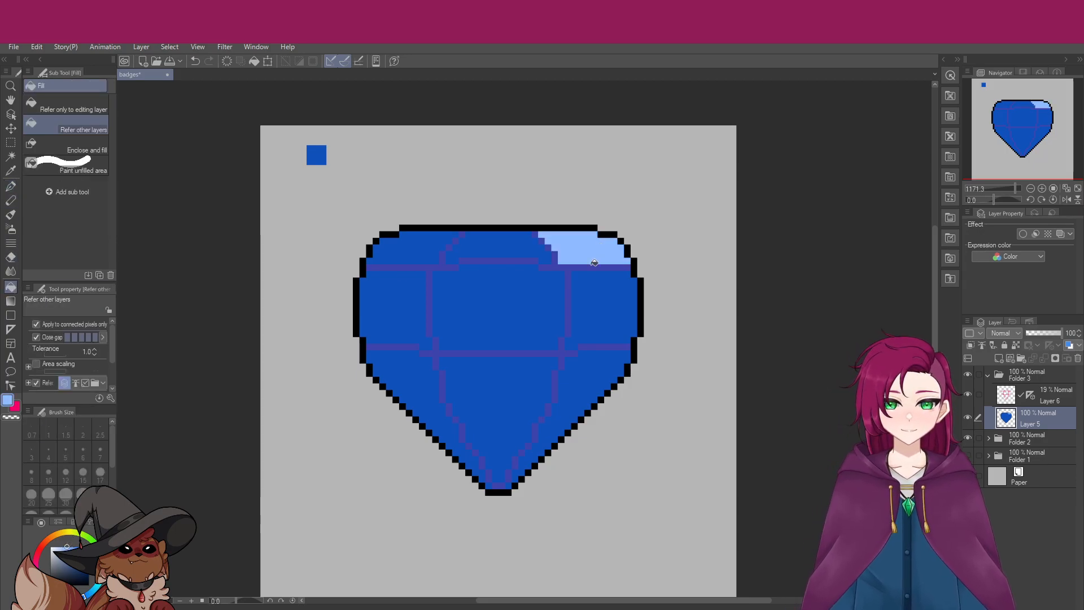
Fill the gem's lower facets with darker blues: darkest on the left, dark in the center and slightly brighter on the right
alt+click(515, 313)
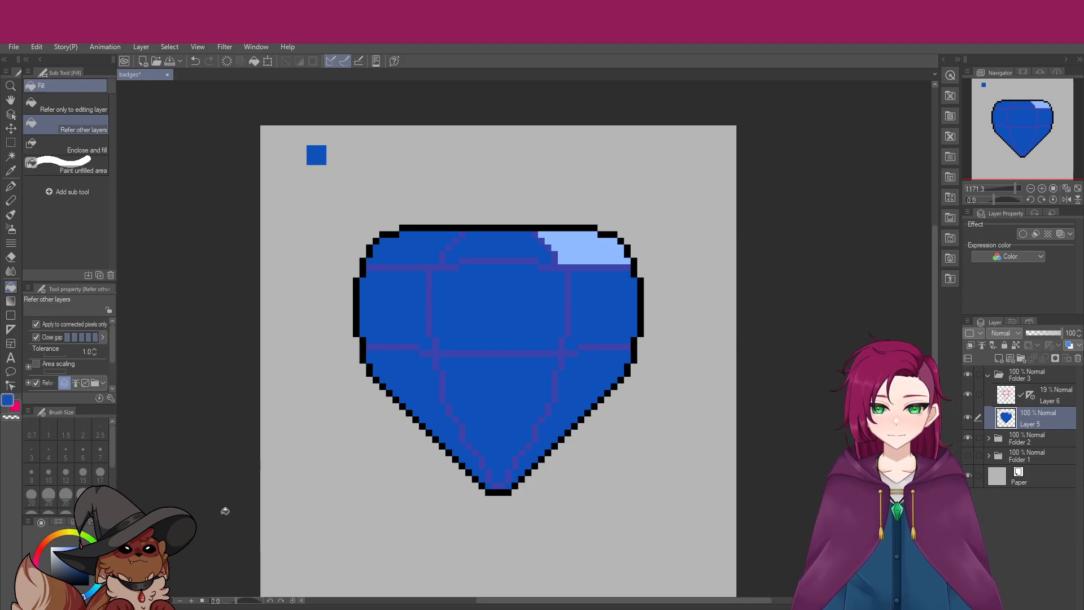
drag(86, 557, 87, 564)
click(441, 409)
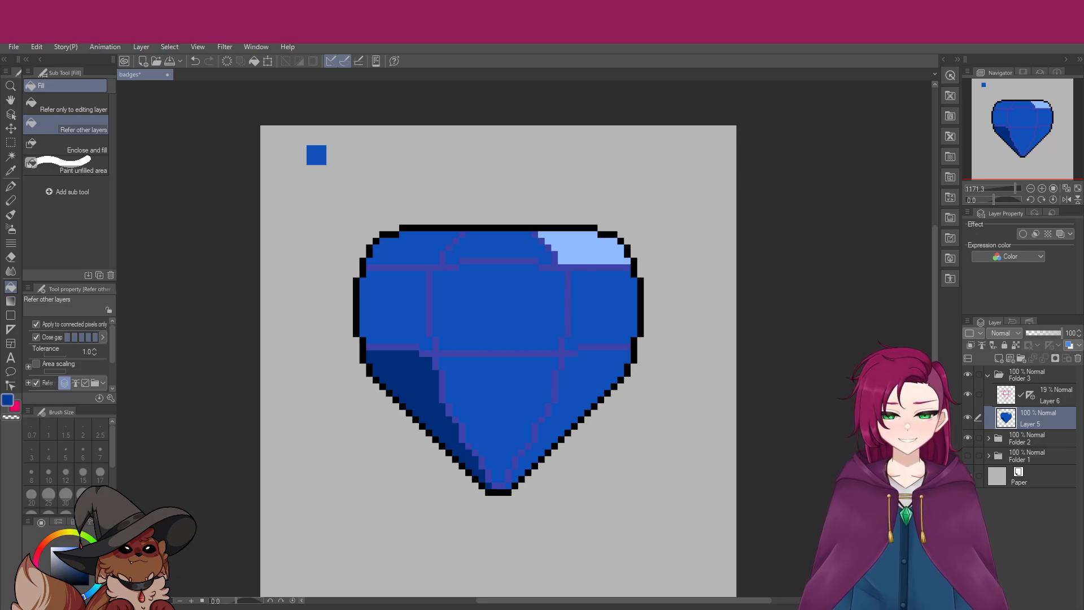
click(536, 406)
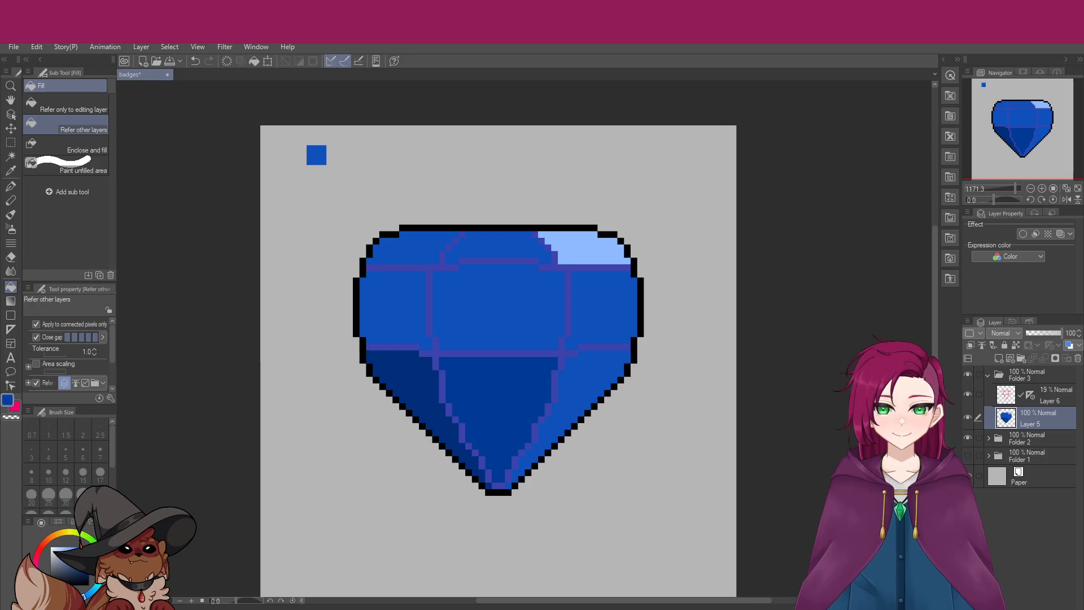
click(477, 416)
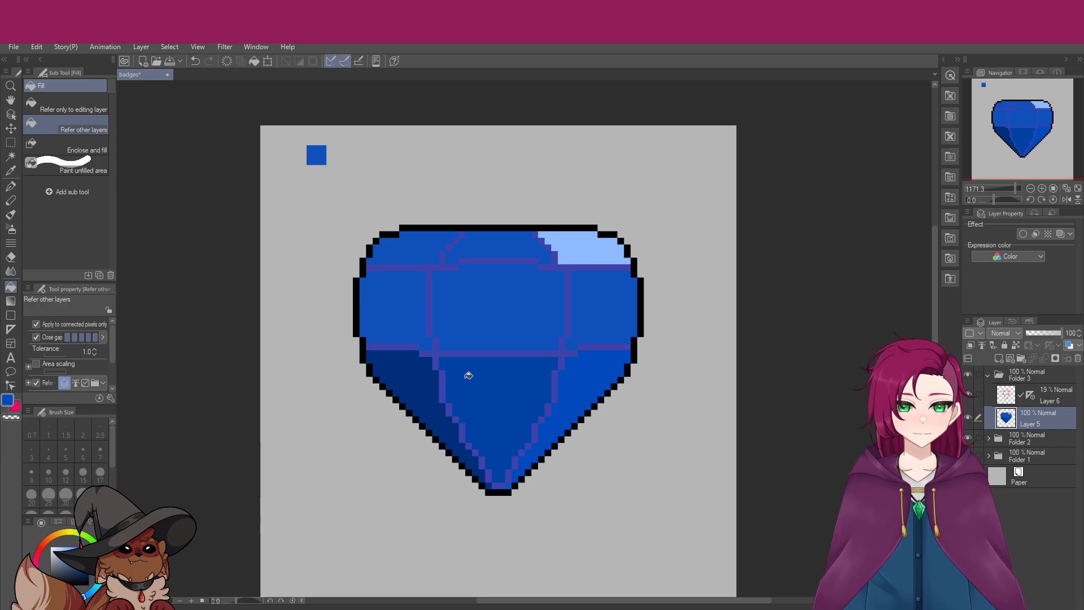
Fill the middle-left facet with dark blue, the upper-left with medium blue, and the middle-right and top-center facets with brighter blue
click(398, 300)
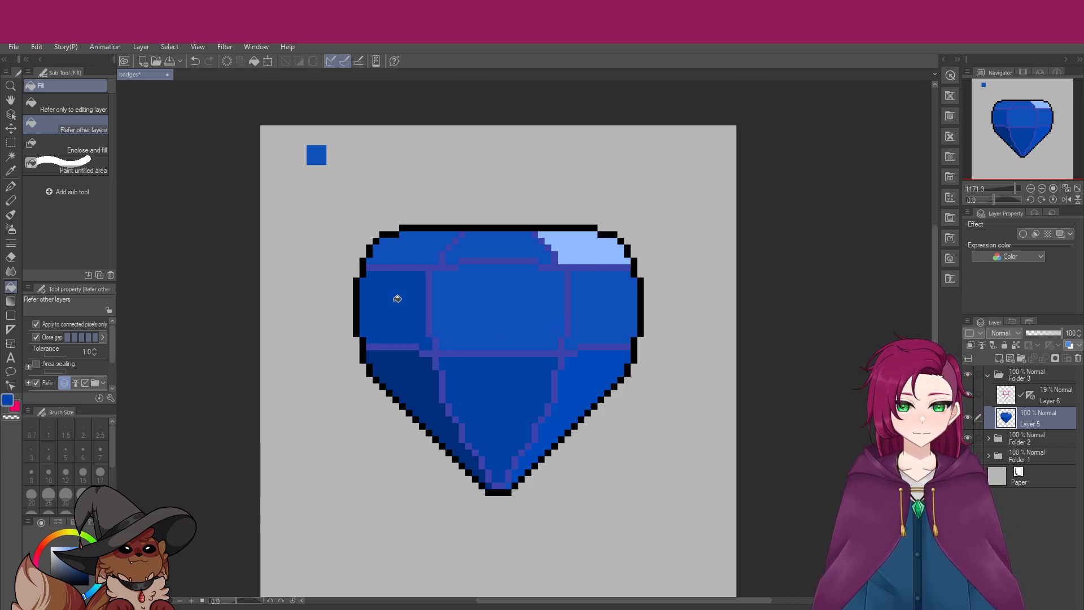
click(419, 229)
key(ctrl+z)
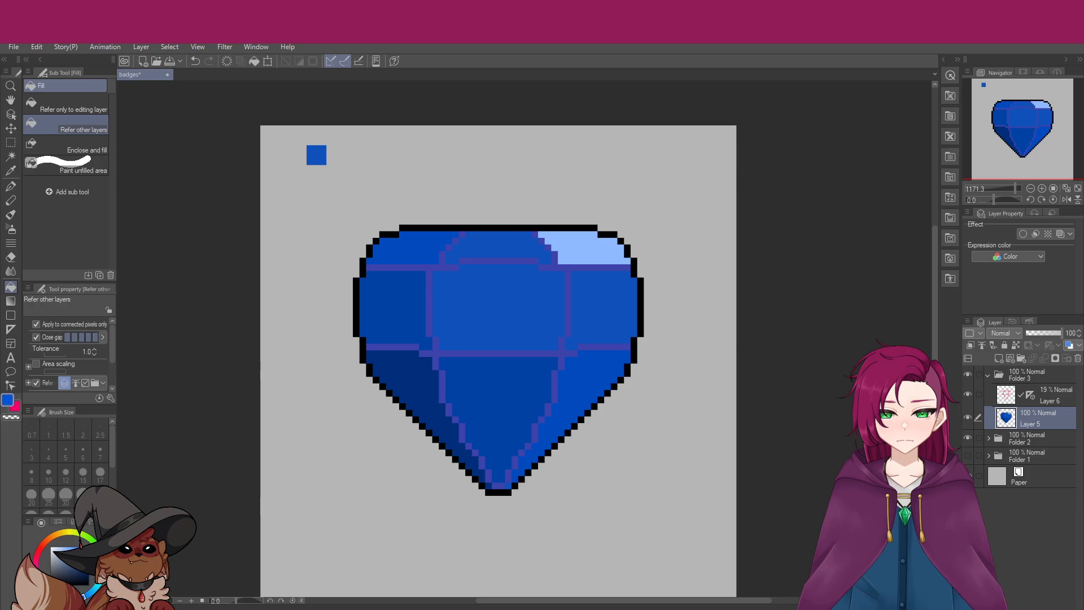
click(586, 319)
click(509, 245)
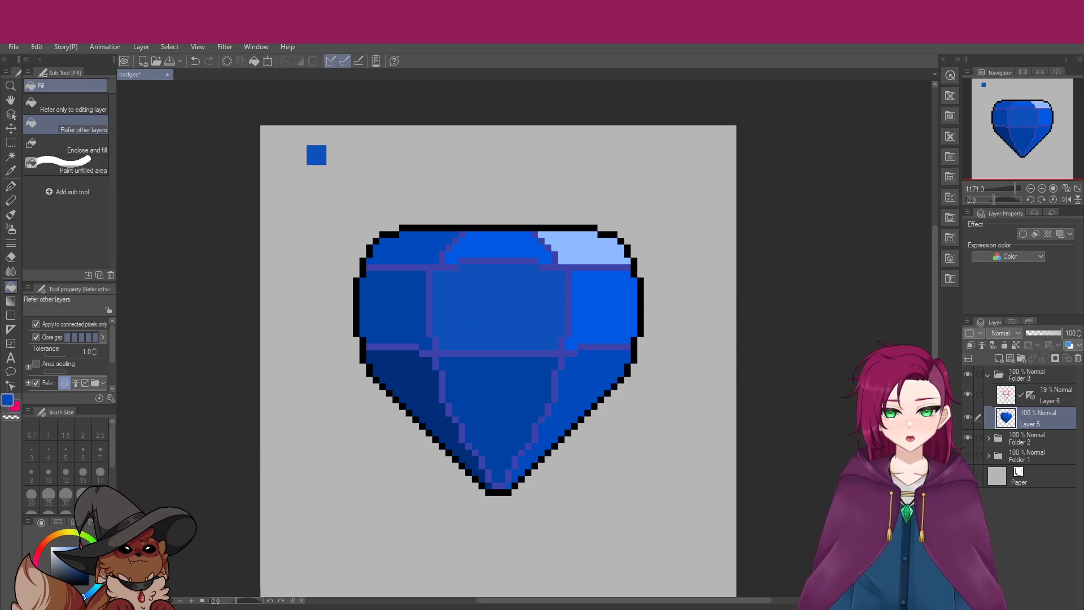
Hide Layer 6 to view the gem's facet colors without the guide lines
scroll(330, 370, down, 2)
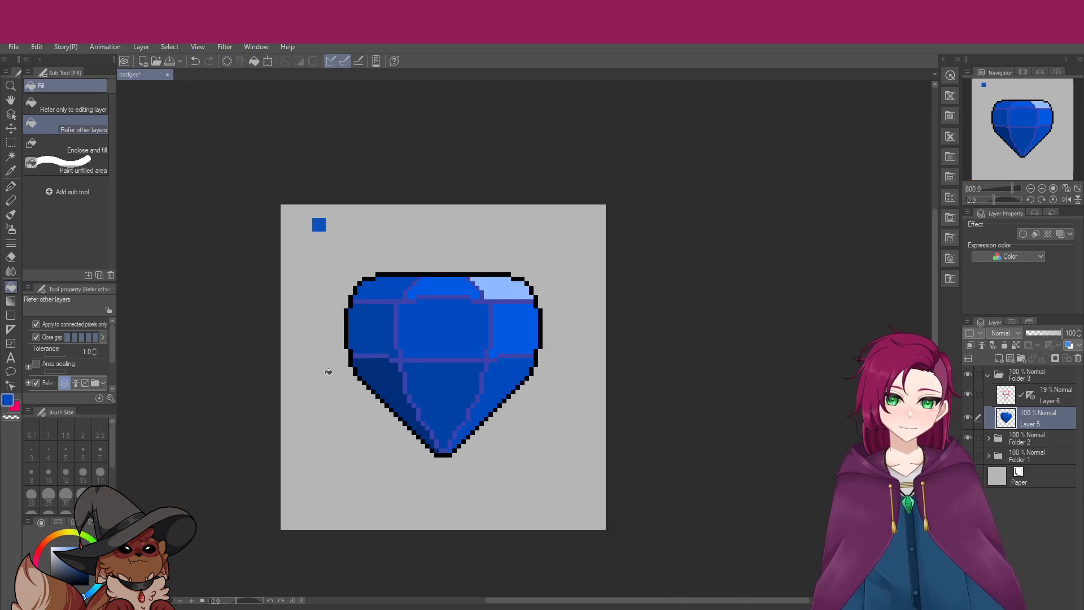
scroll(326, 251, up, 1)
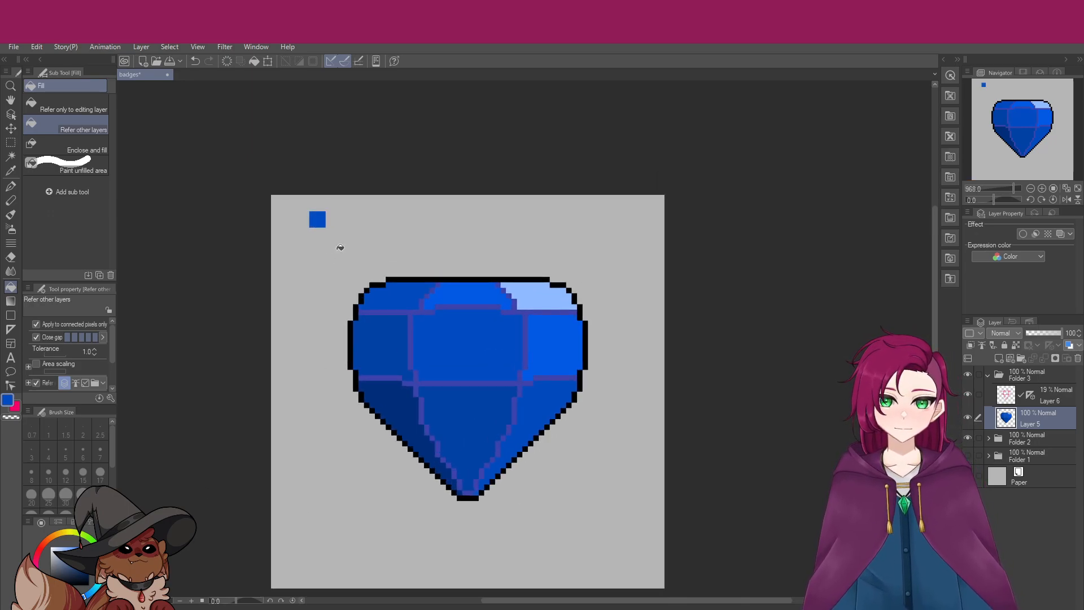
scroll(491, 446, up, 2)
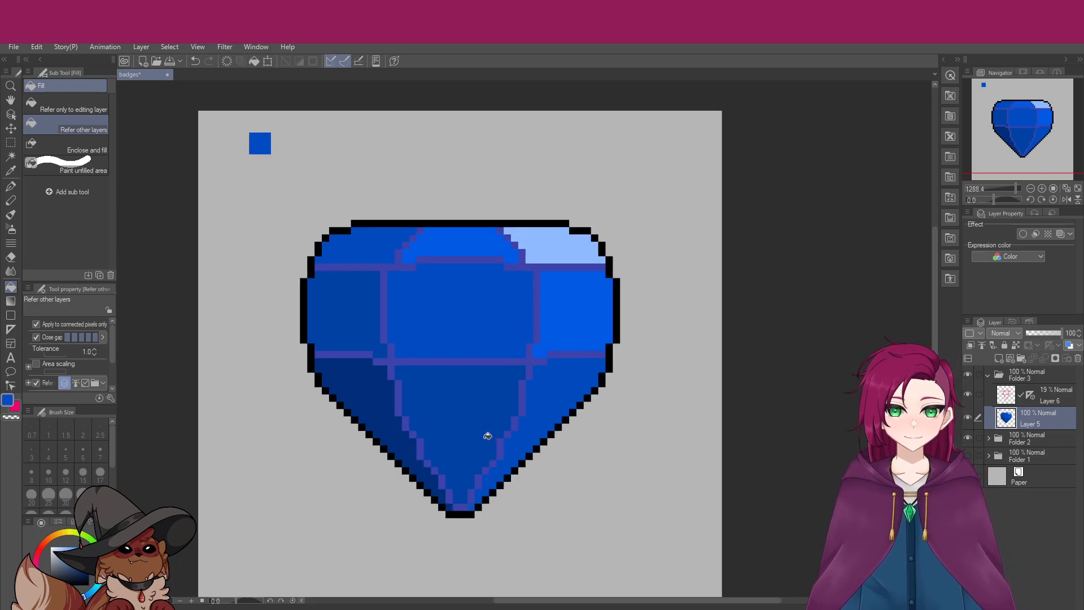
scroll(488, 436, down, 3)
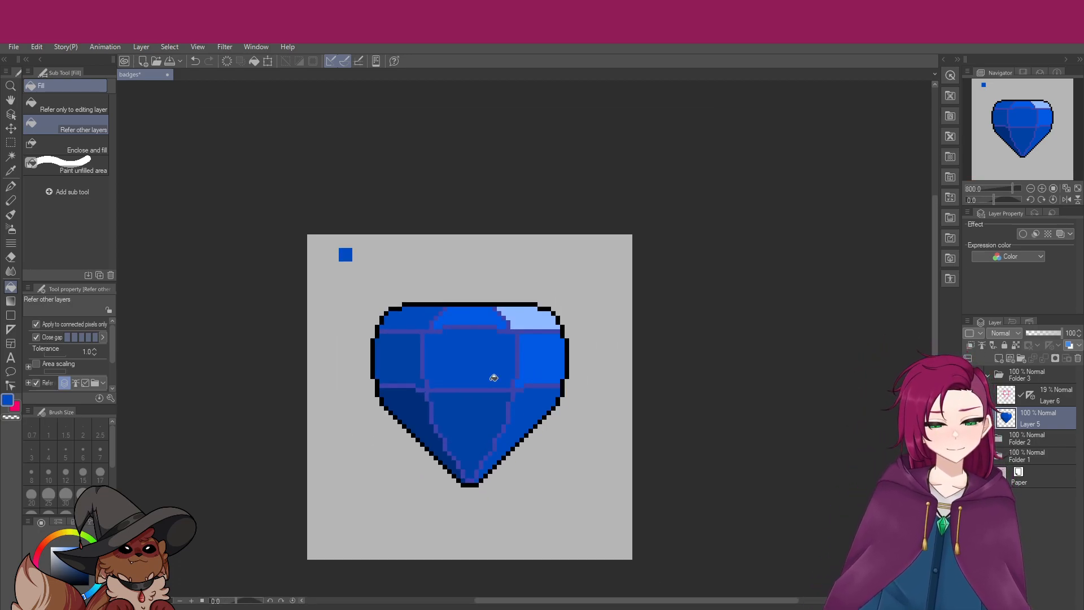
scroll(493, 377, down, 1)
scroll(494, 378, up, 4)
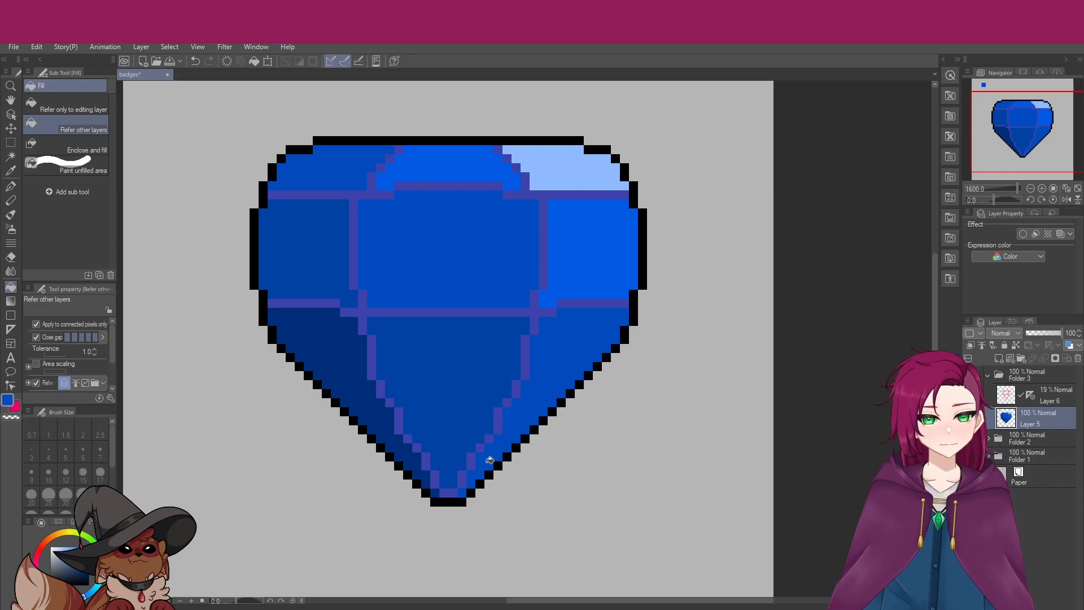
scroll(531, 325, down, 2)
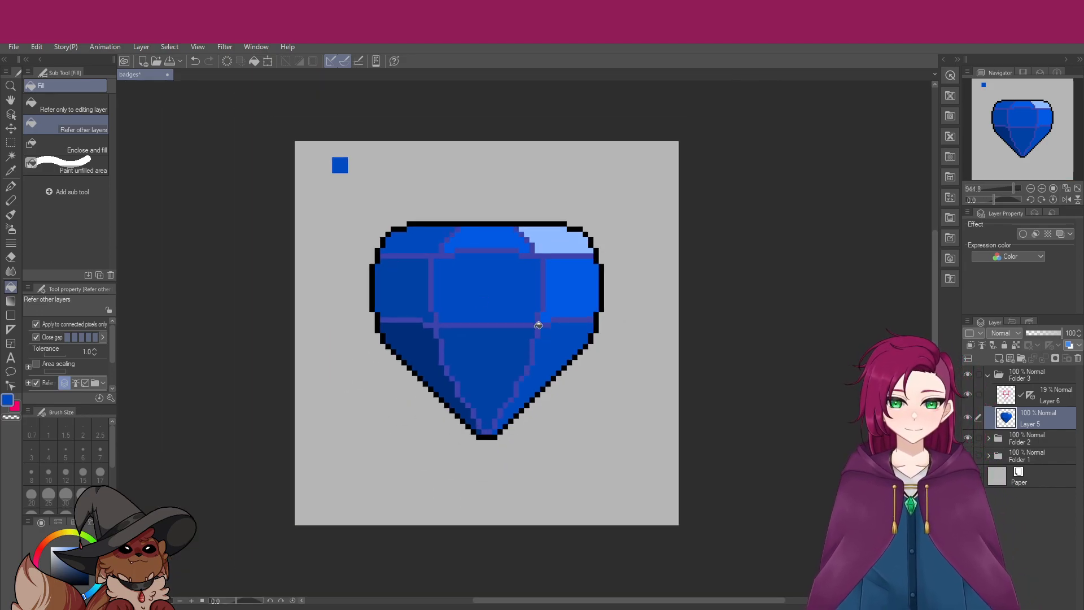
click(968, 418)
click(968, 418)
click(968, 395)
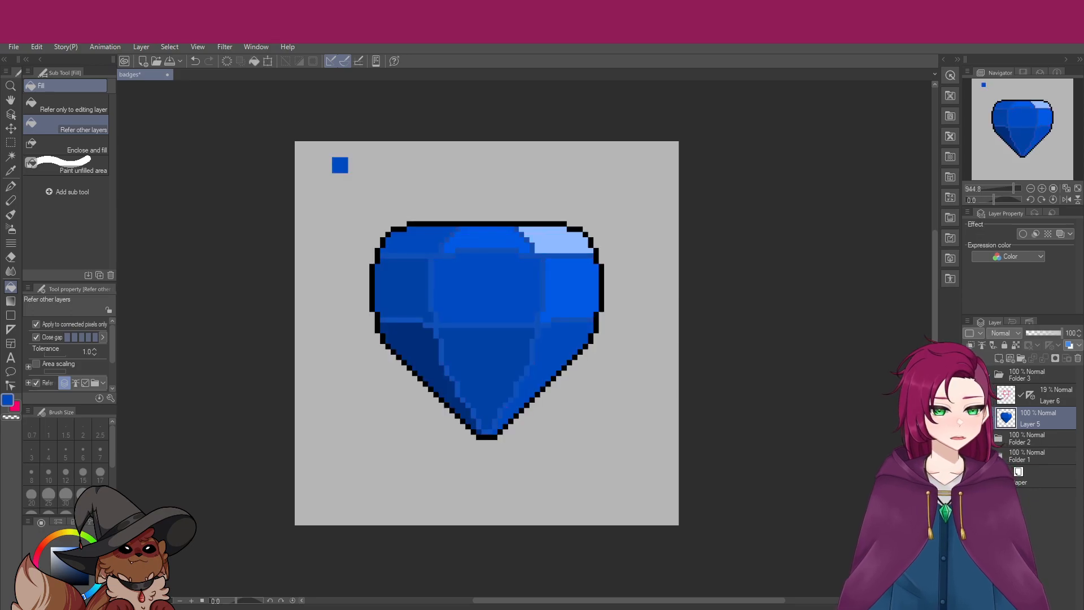
scroll(509, 390, up, 1)
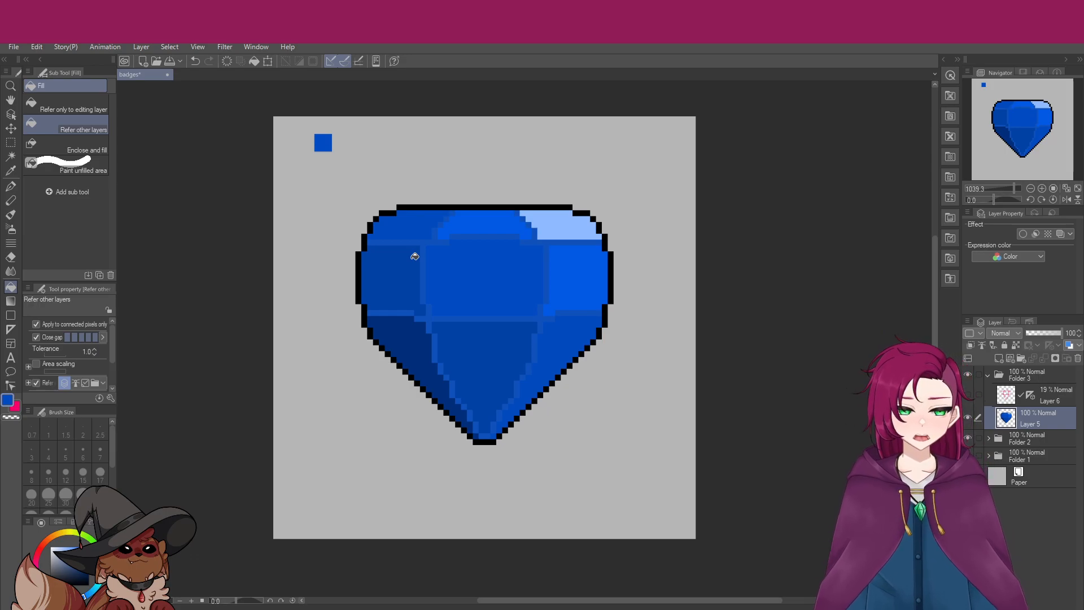
Refill the upper-left facet with the middle-right facet's bright blue and the top-center facet with a lighter blue
click(10, 186)
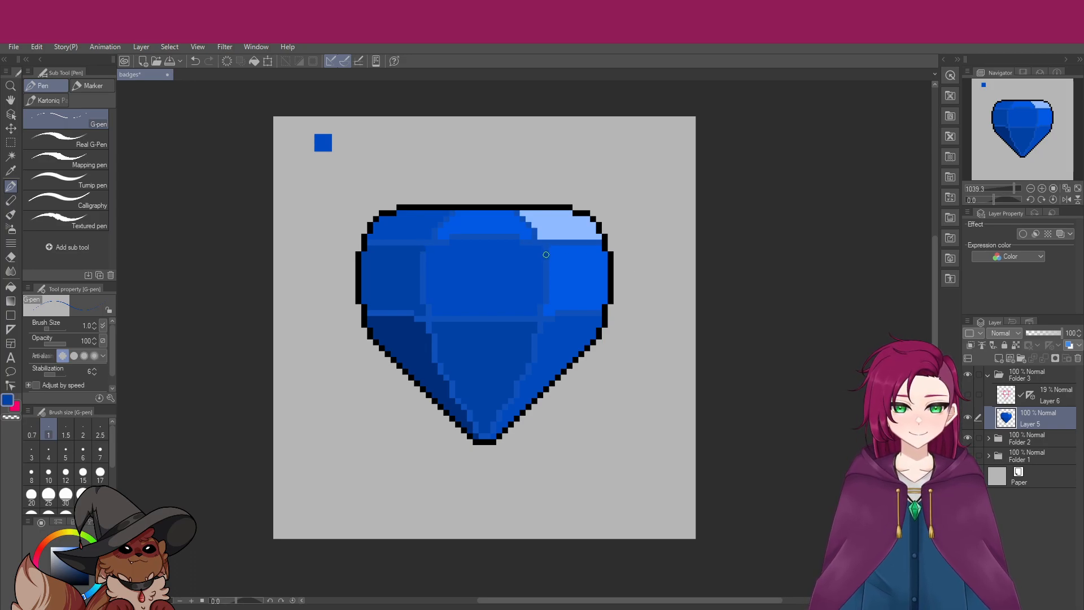
alt+click(561, 273)
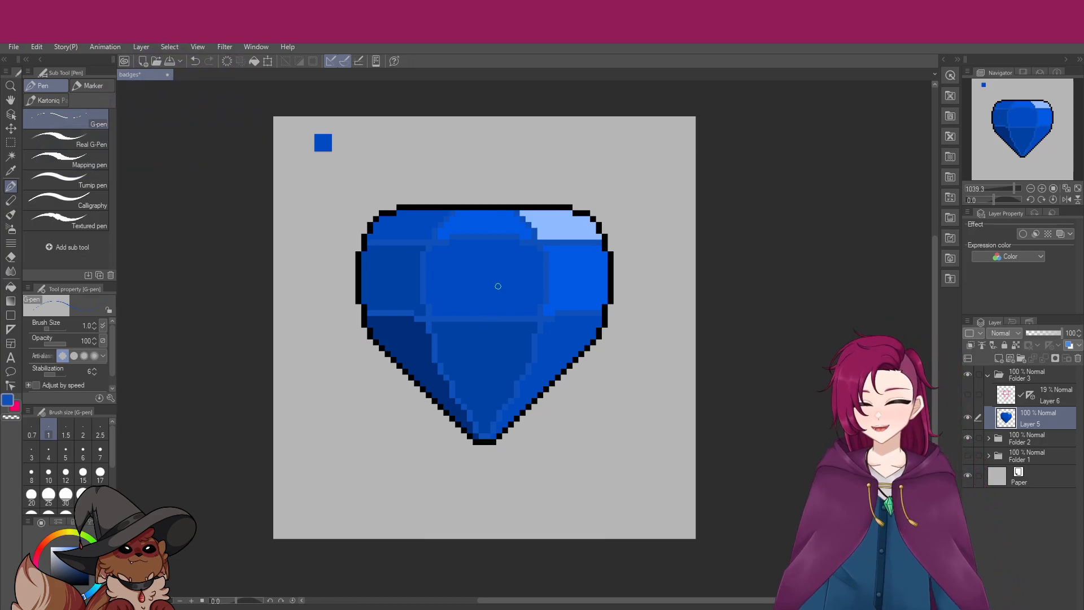
scroll(503, 280, down, 4)
scroll(470, 374, up, 1)
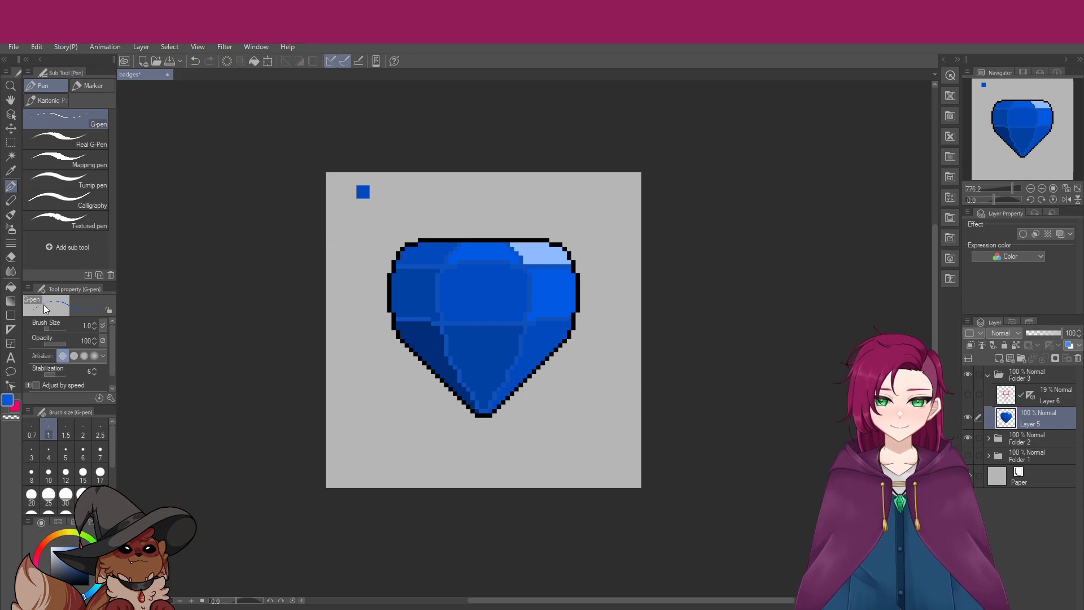
click(11, 287)
click(423, 256)
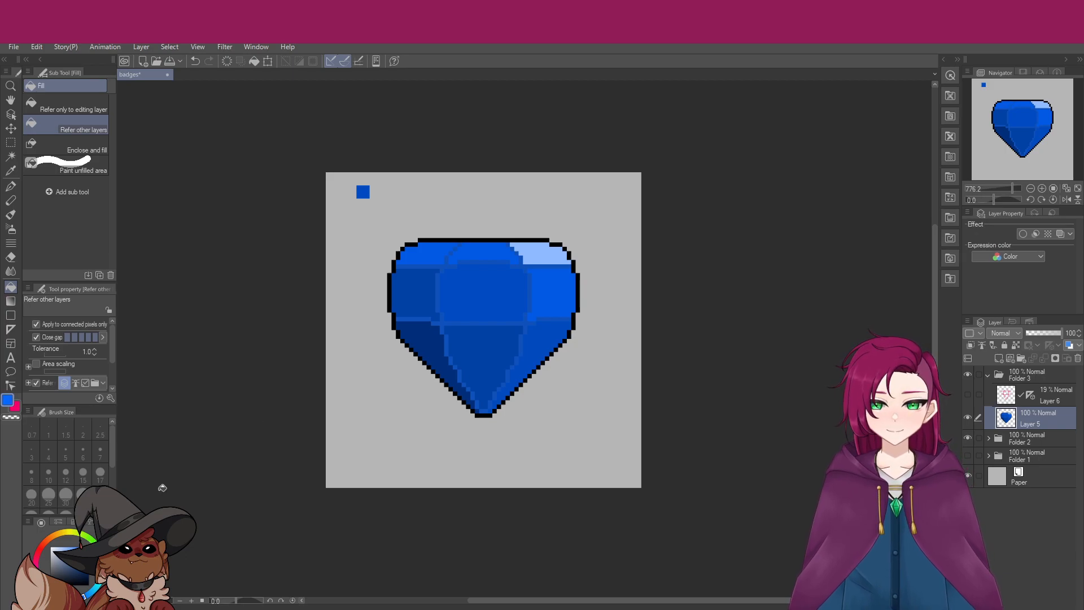
click(493, 254)
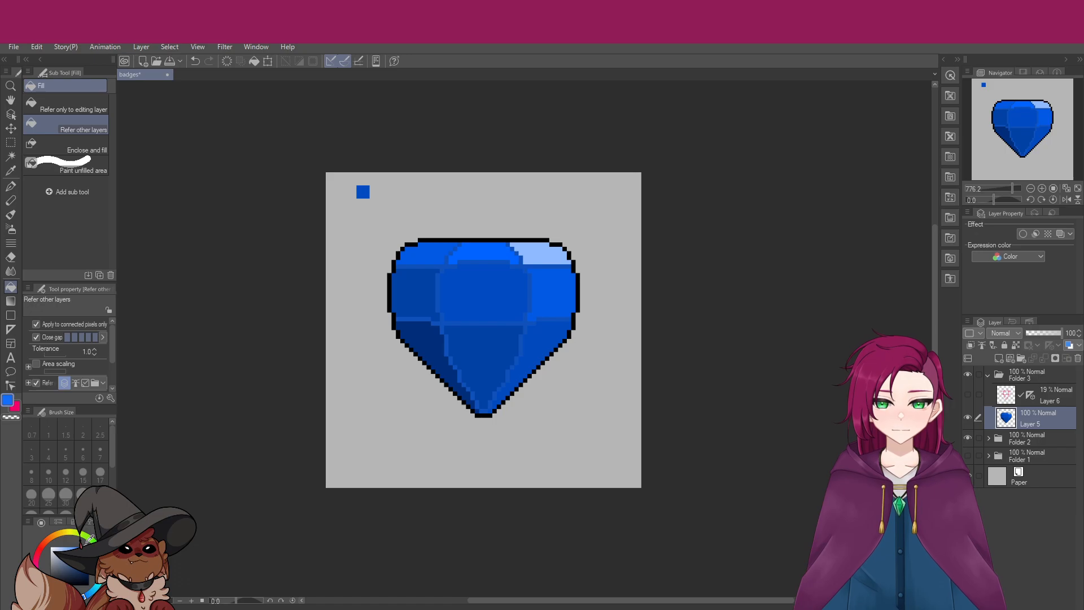
click(89, 535)
click(488, 255)
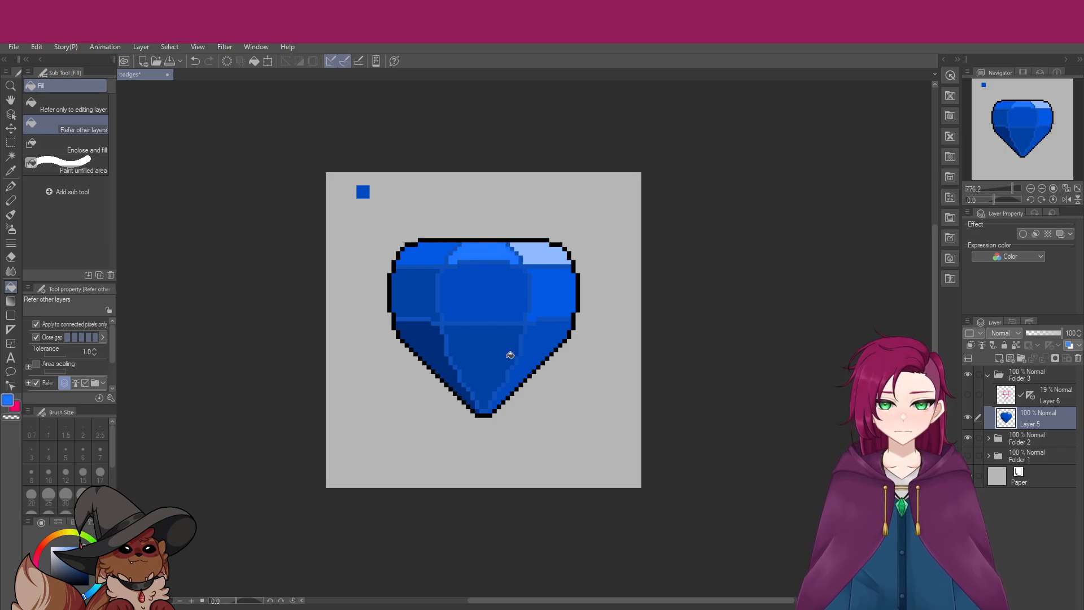
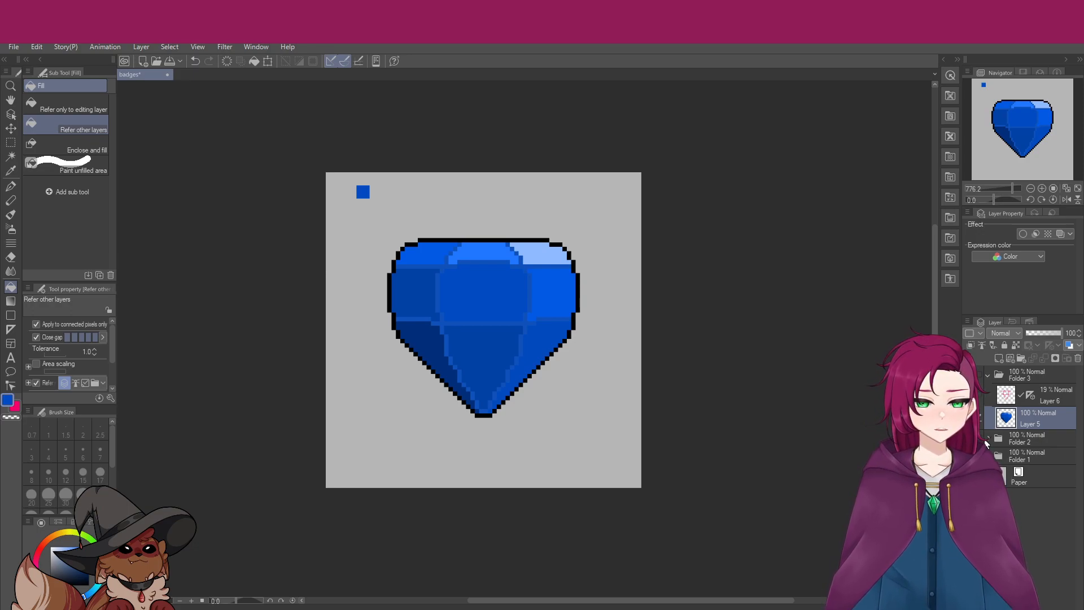
Hide Folder 3 and examine the shading of the finished gems in Folder 1 and Folder 2 in turn
click(988, 438)
click(970, 438)
click(970, 438)
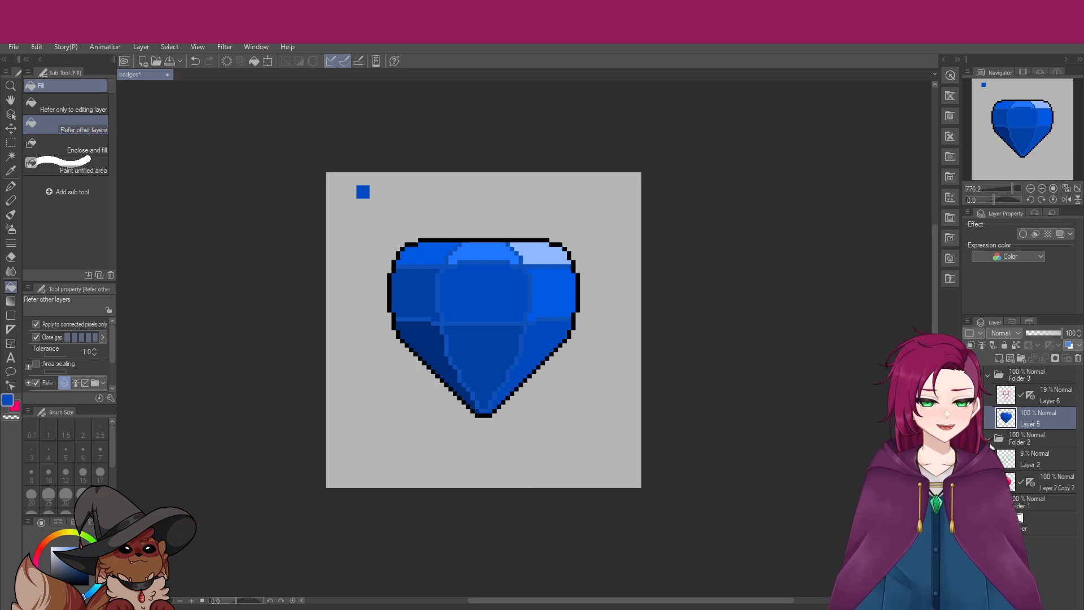
click(992, 442)
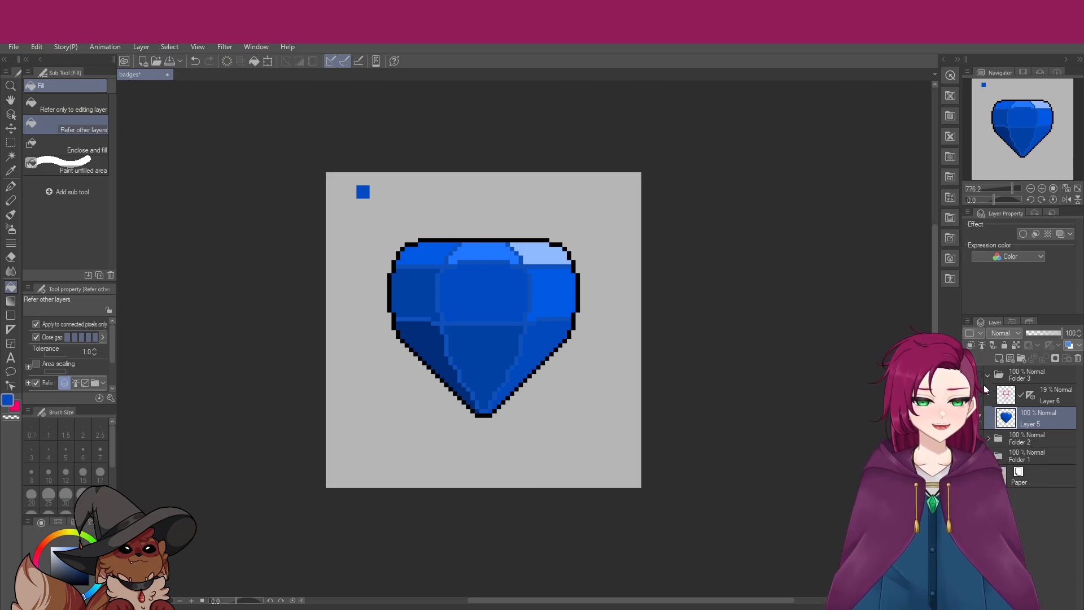
click(970, 375)
click(969, 456)
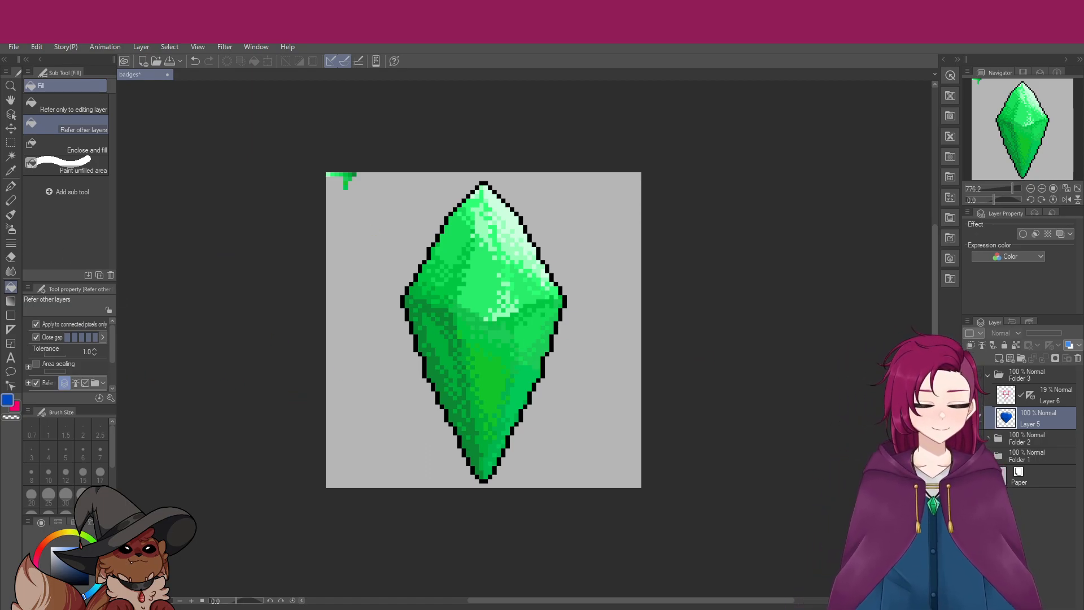
click(968, 455)
click(968, 438)
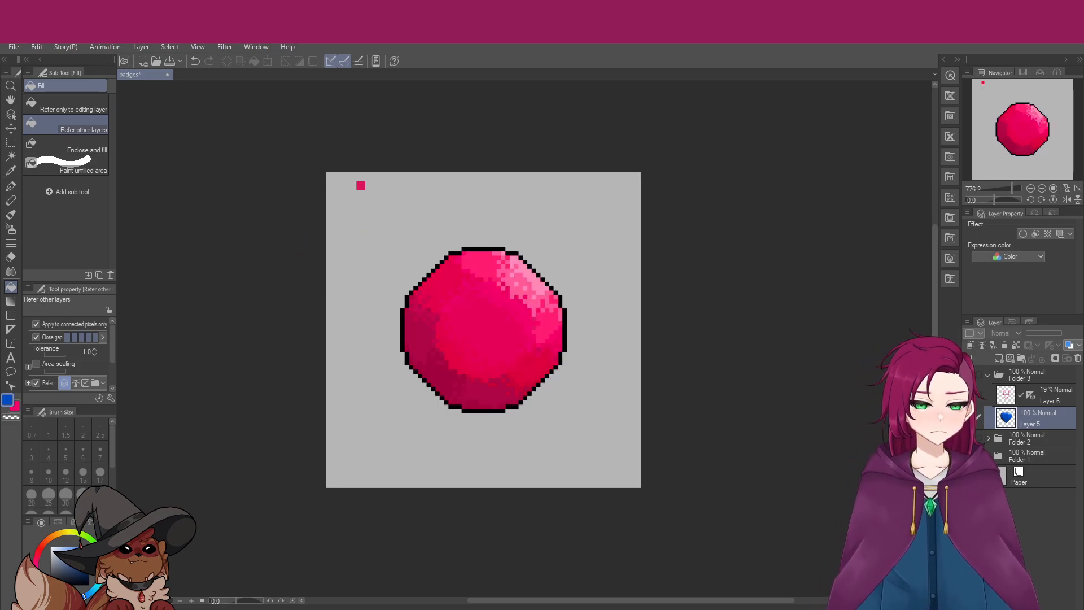
Hide Folder 2 and show Folder 3 again to return to the blue gem
click(968, 438)
click(968, 375)
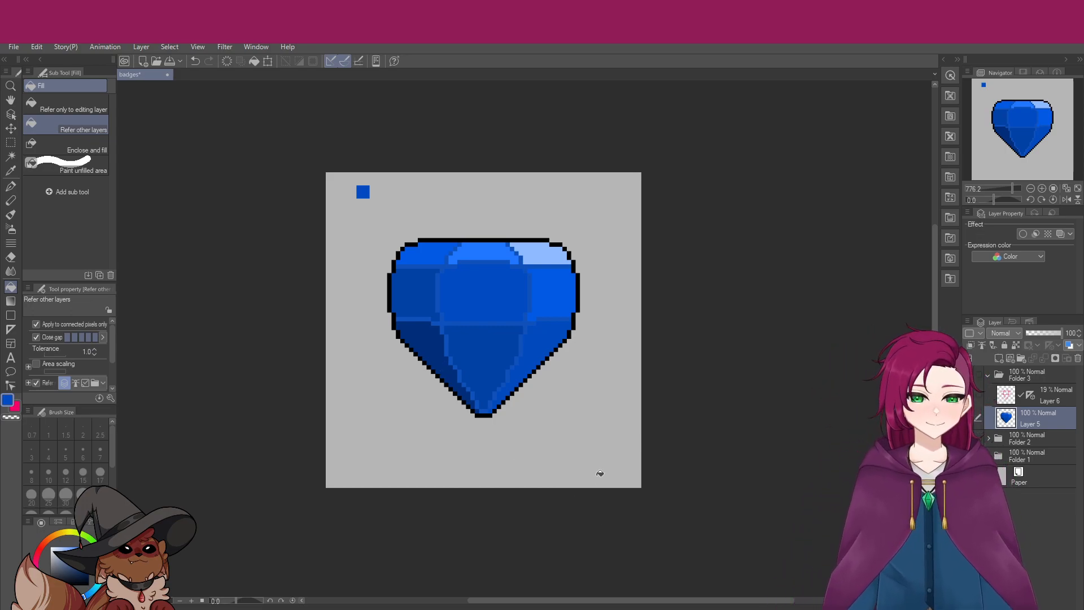
scroll(545, 388, up, 5)
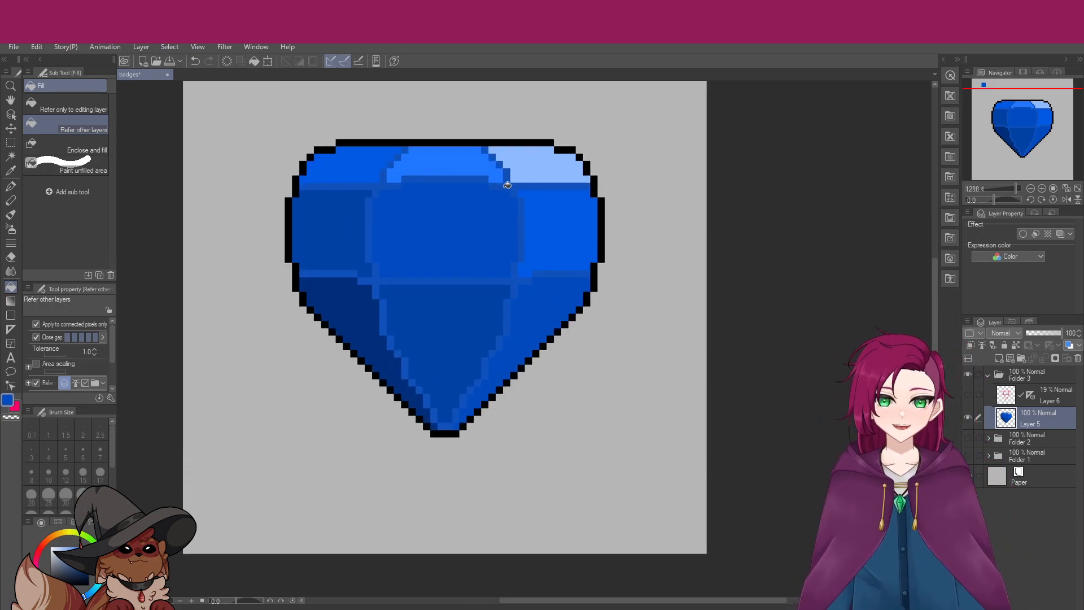
Mix a paler tint from the upper-right facet's light blue and try it as that facet's fill
alt+click(520, 160)
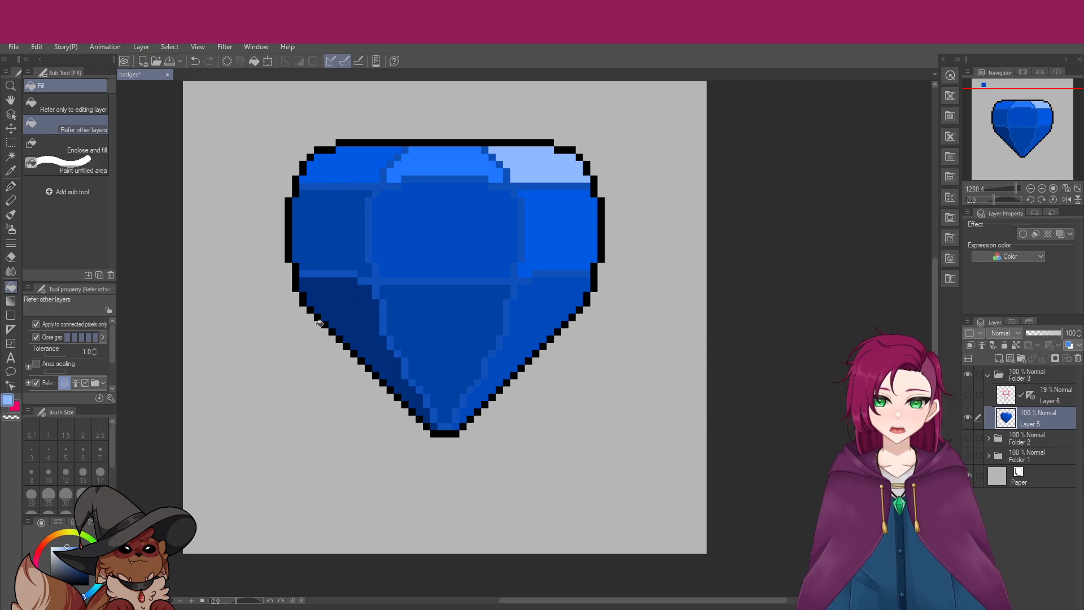
drag(64, 549, 61, 547)
click(567, 171)
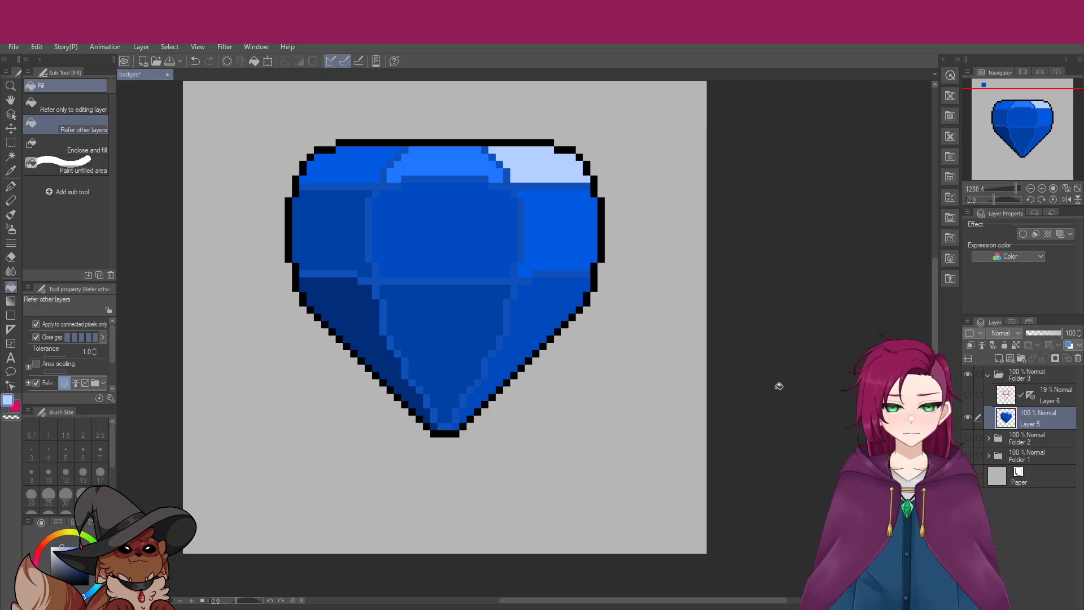
key(x)
key(x)
key(x)
key(x)
key(x)
key(x)
key(x)
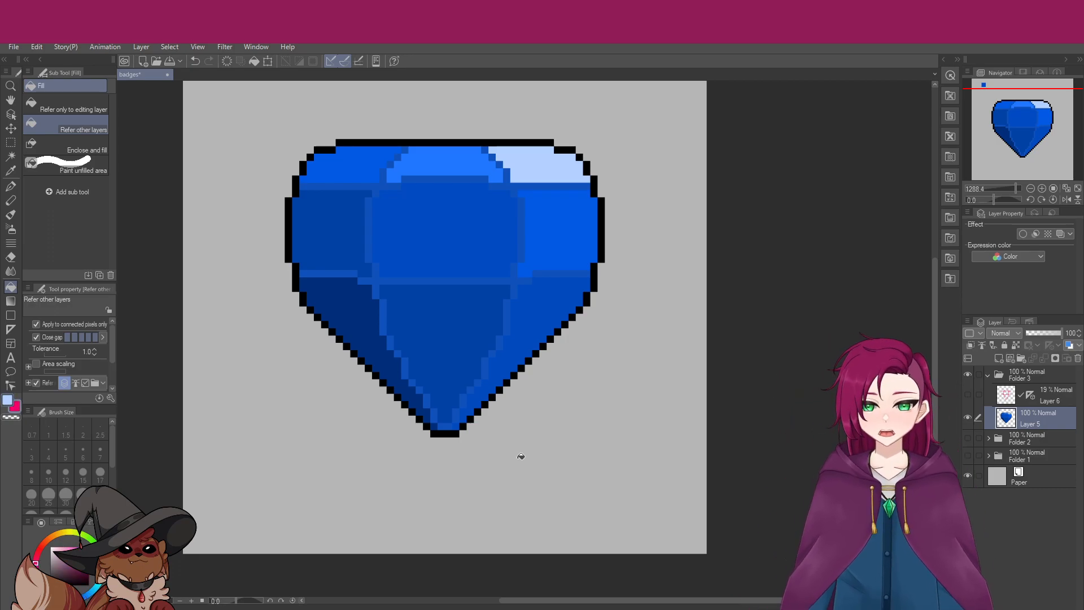
Undo the pale fill of the upper-right facet, stepping back and forth through the last fills to compare them
key(ctrl+z)
key(ctrl+z)
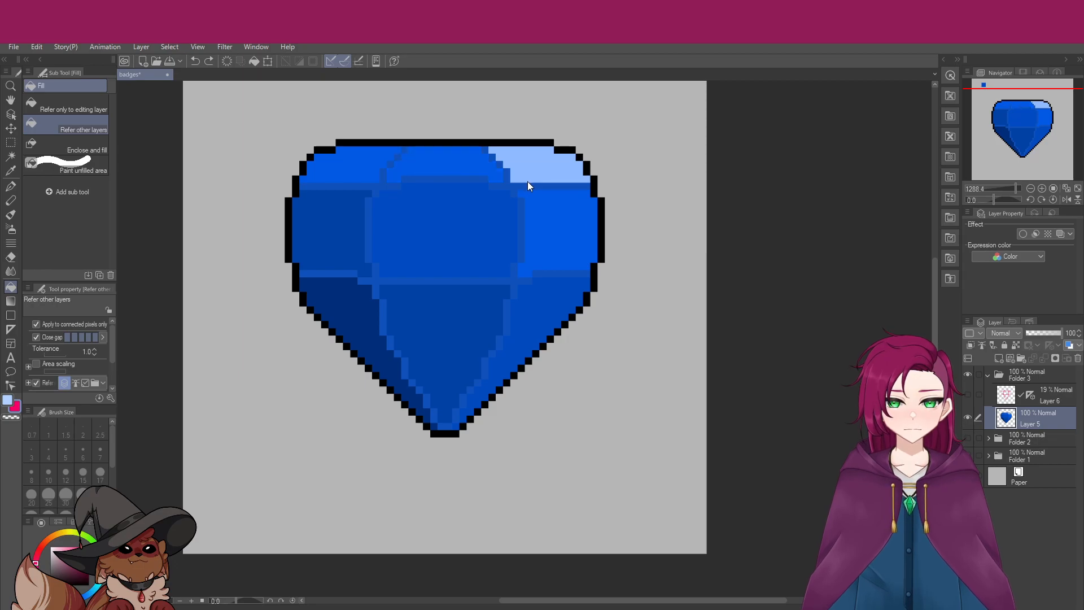
key(ctrl+y)
key(ctrl+y)
key(ctrl+z)
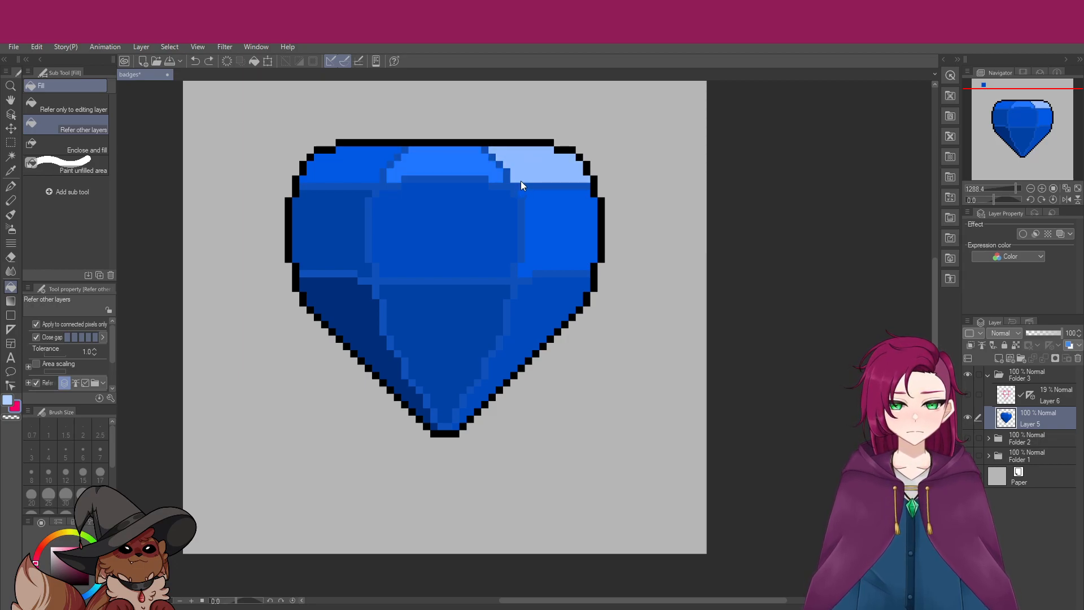
Store the upper-right facet's light blue as the secondary color and refill that facet with a paler blue
alt+click(530, 170)
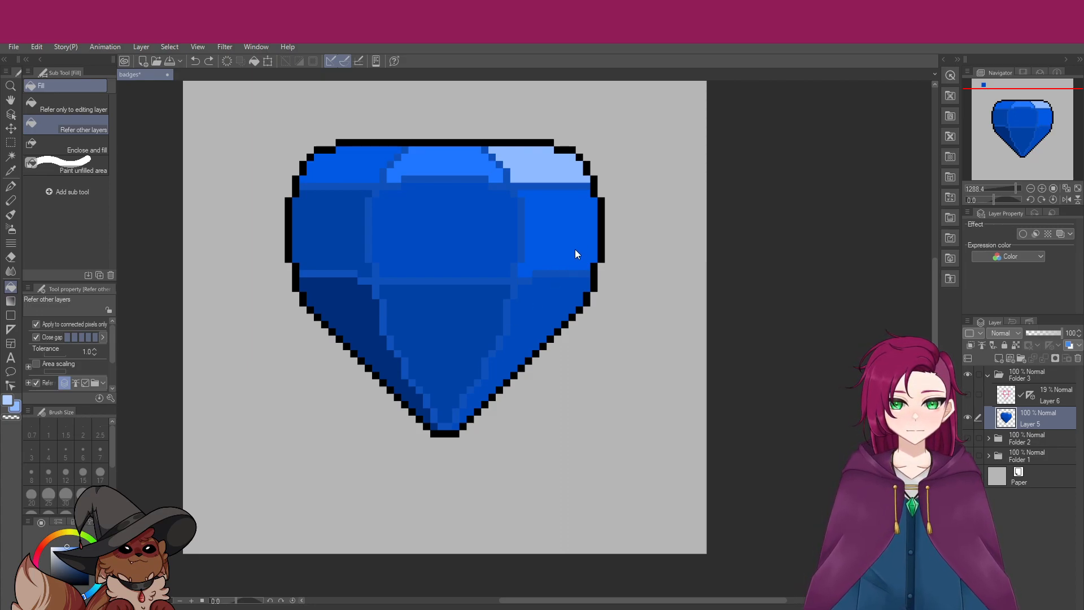
key(x)
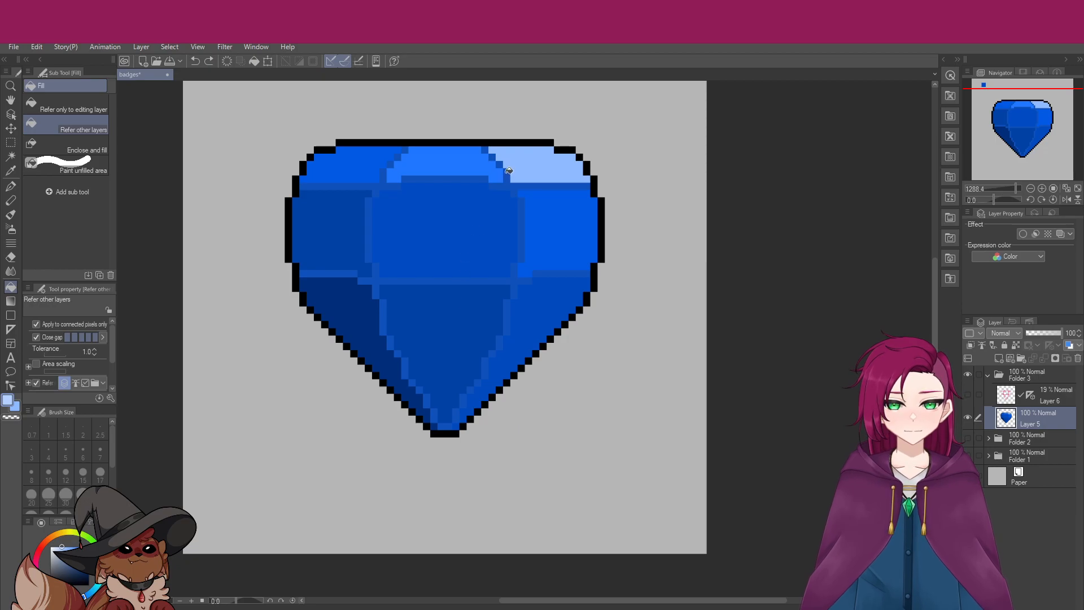
alt+click(548, 165)
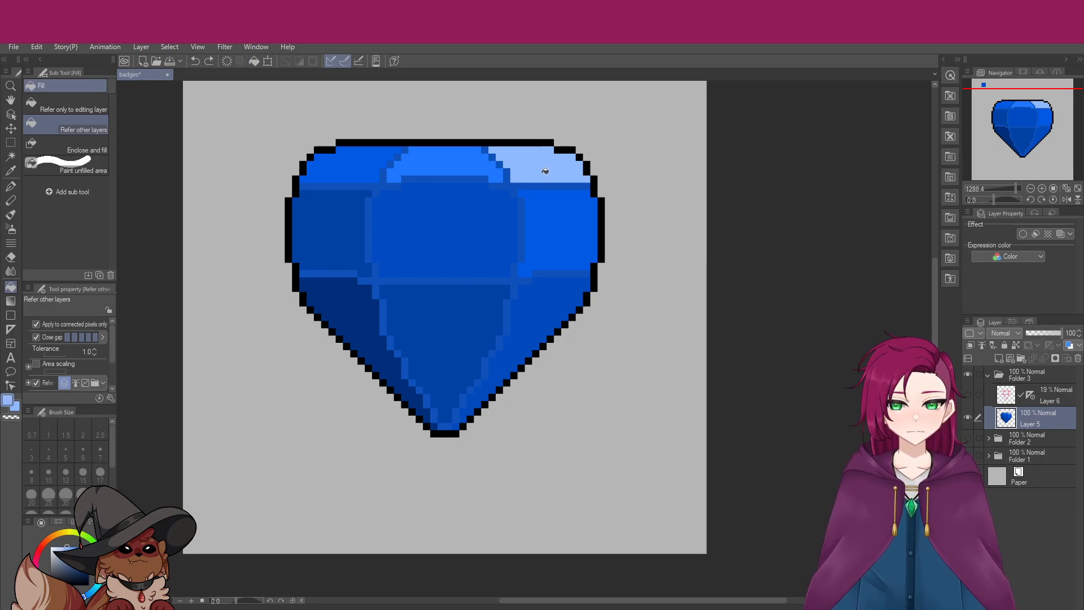
click(513, 179)
alt+click(522, 169)
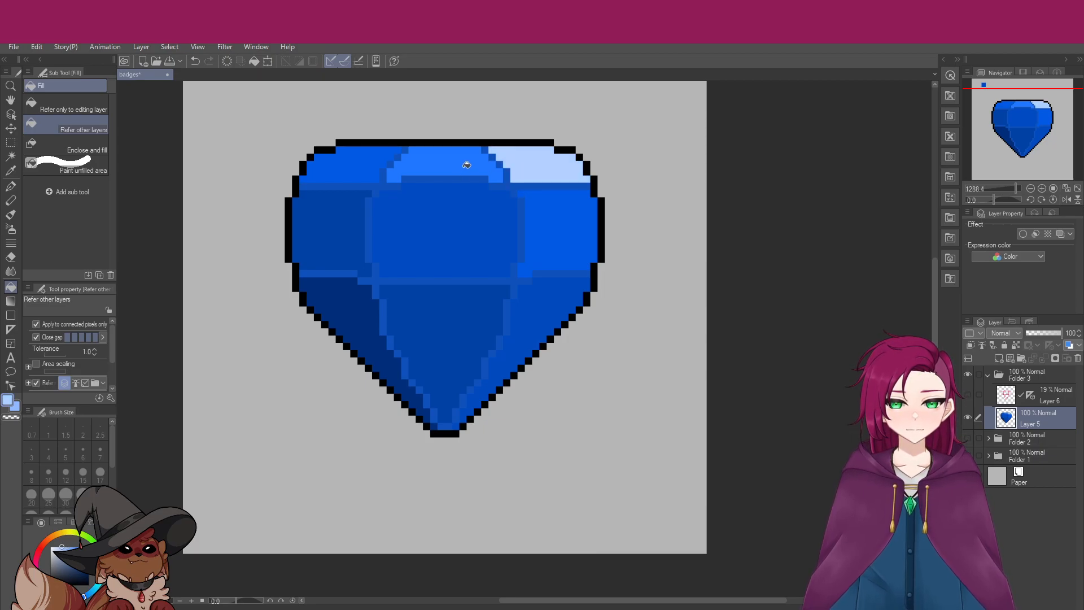
Fill the top-center facet with the stored light blue and sample the middle-right facet's bright blue as the secondary color
alt+click(442, 186)
click(467, 171)
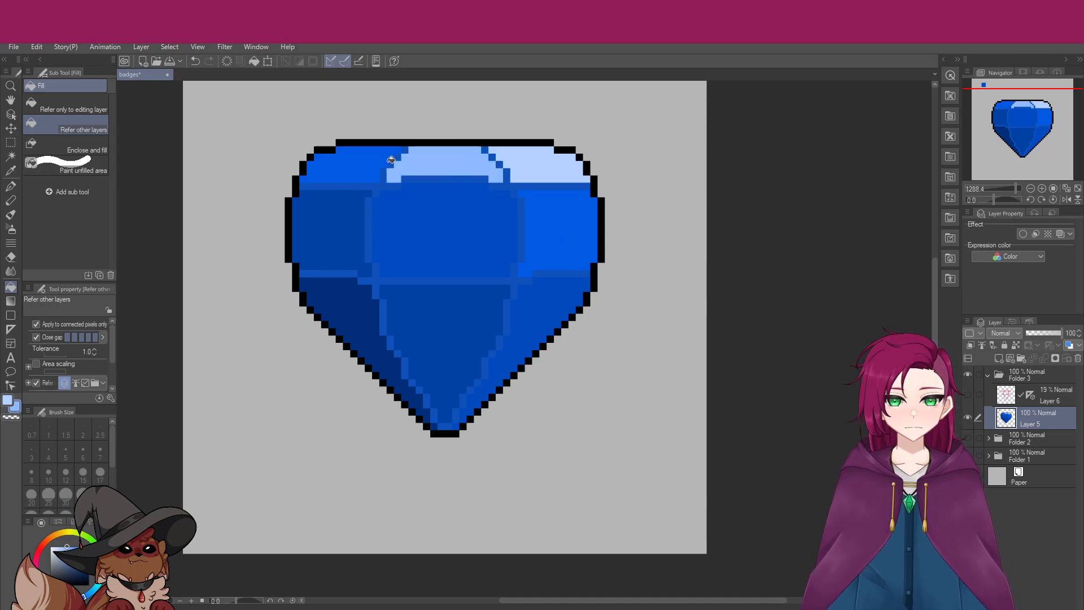
alt+click(548, 234)
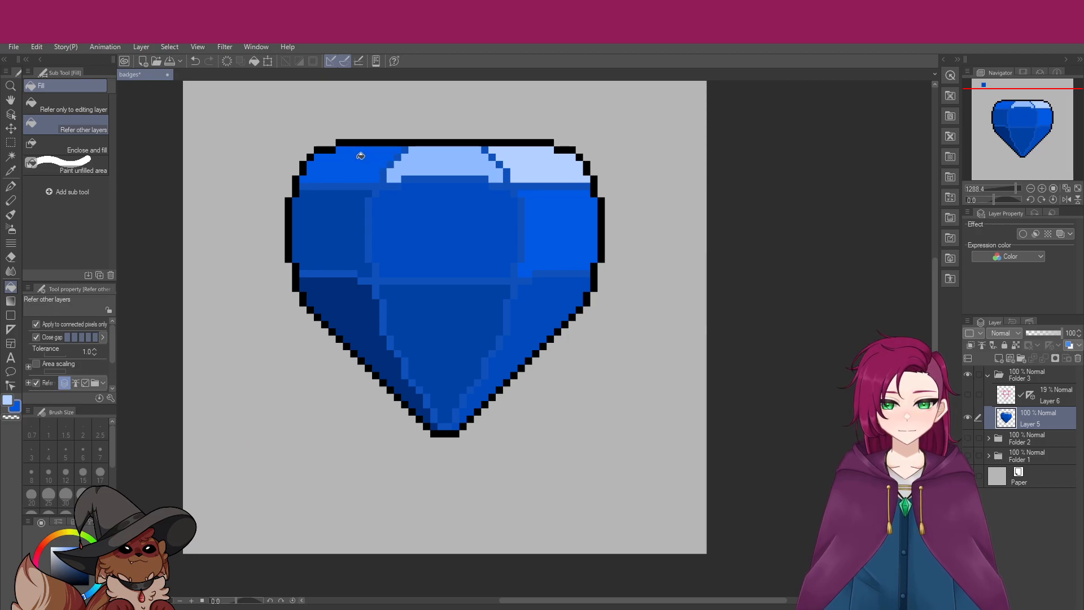
click(7, 400)
Examine the gem's facet shading from a distance and close up around the upper facets
scroll(454, 351, down, 5)
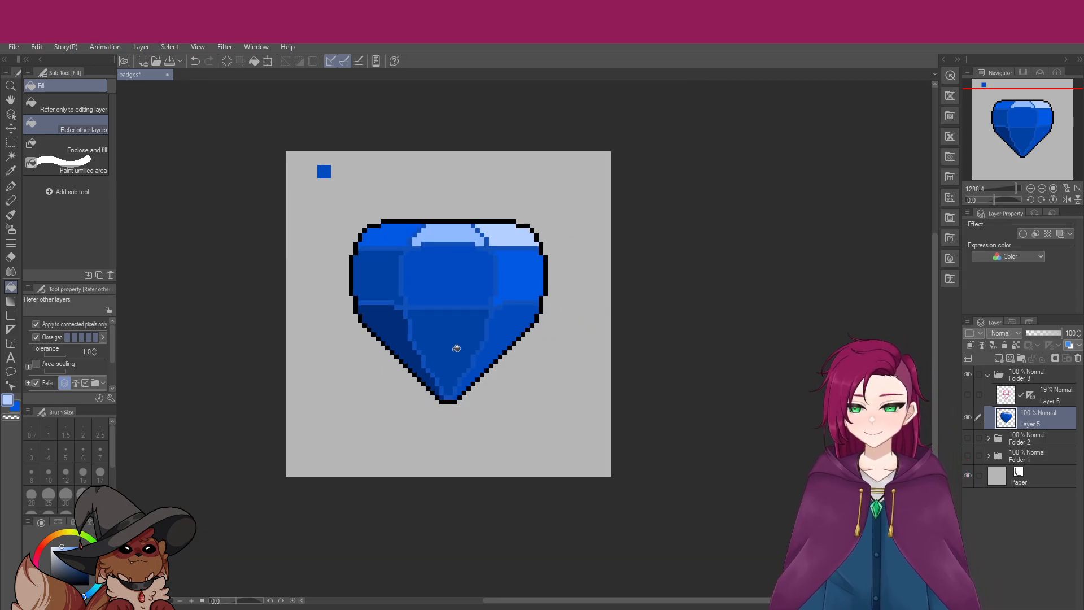
scroll(432, 219, up, 5)
scroll(432, 219, up, 1)
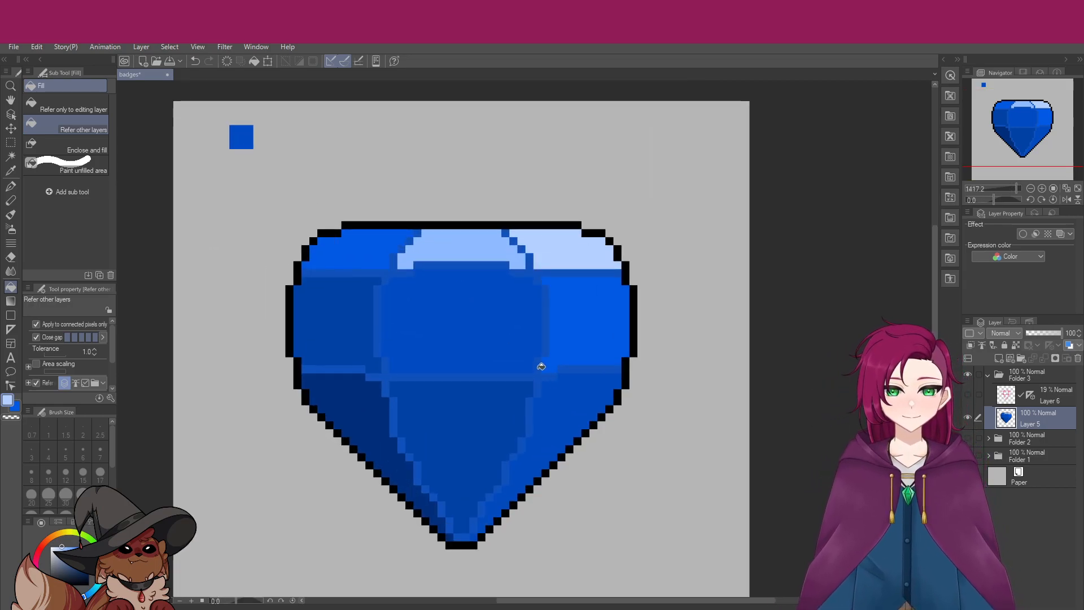
scroll(566, 361, down, 4)
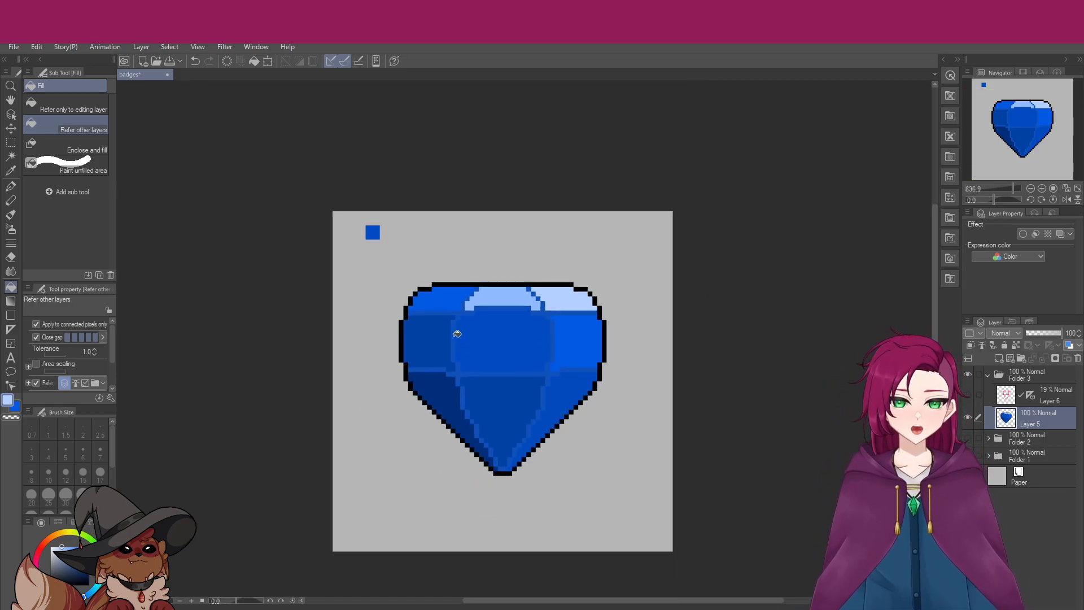
scroll(465, 377, up, 3)
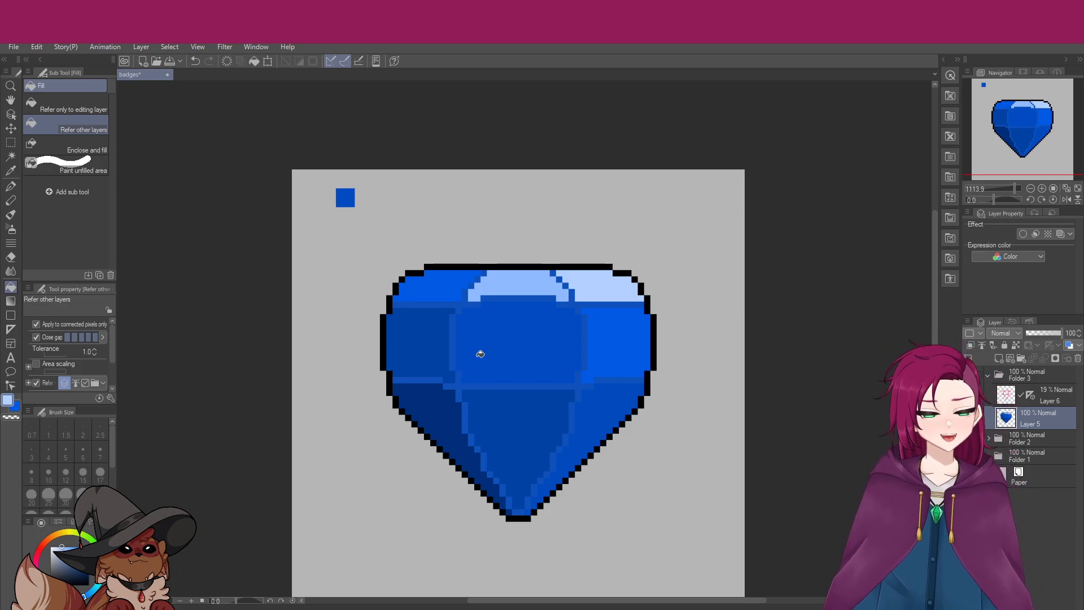
scroll(479, 353, down, 1)
scroll(562, 279, up, 2)
scroll(562, 279, up, 3)
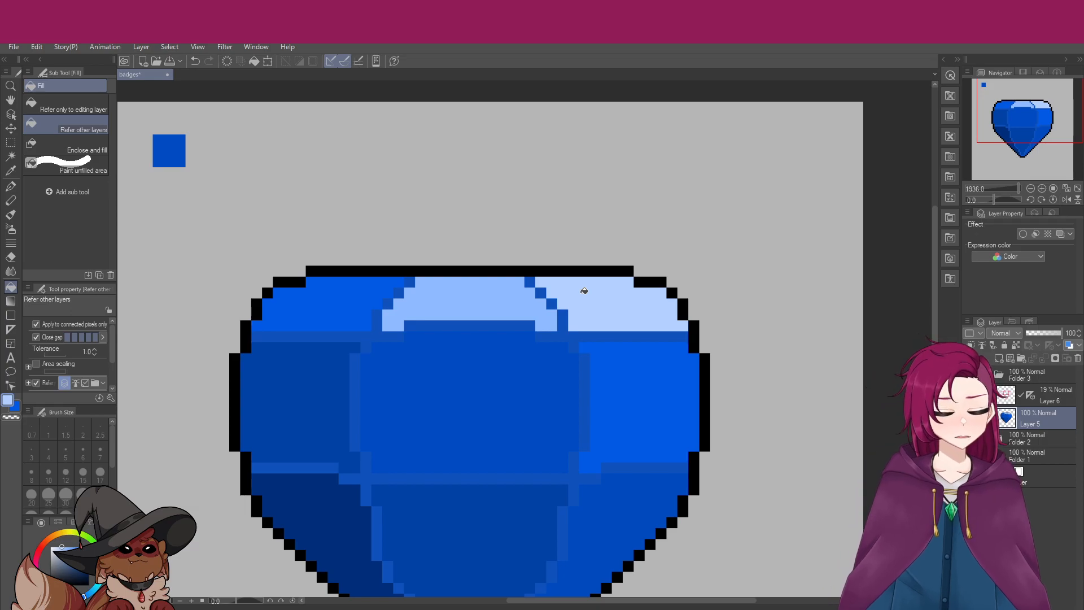
Try the middle-right facet in the palest blue and in the top-center facet's light blue, and undo the fills
click(650, 419)
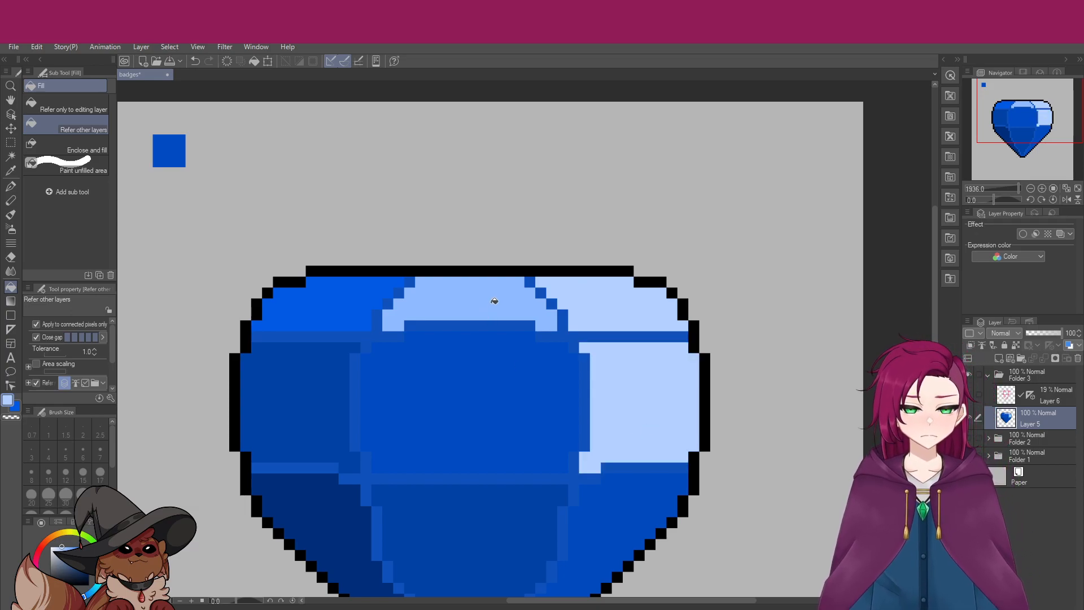
alt+click(529, 321)
click(663, 381)
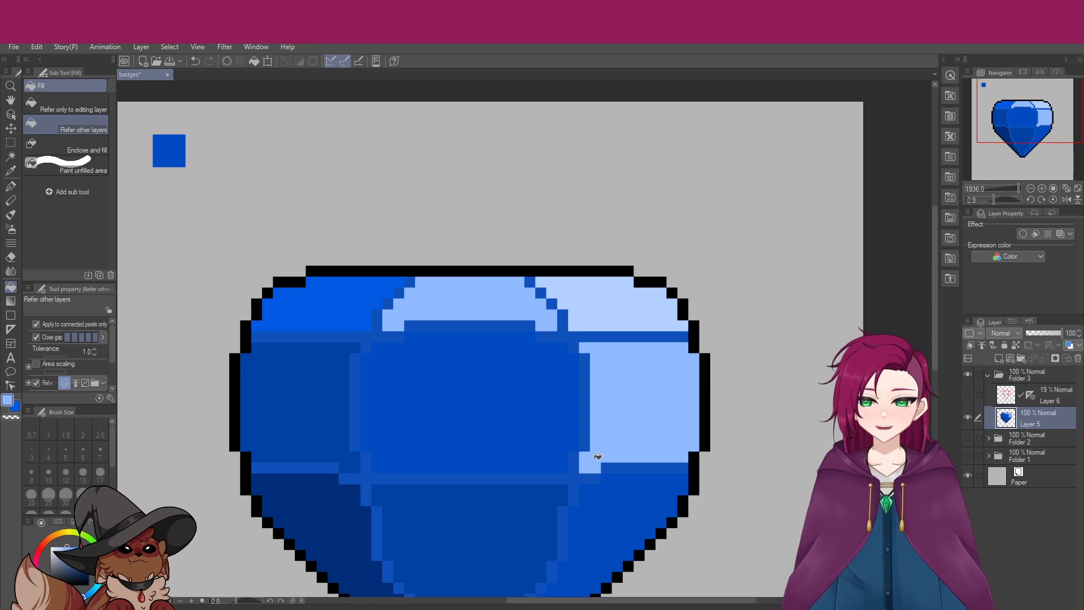
scroll(597, 457, down, 5)
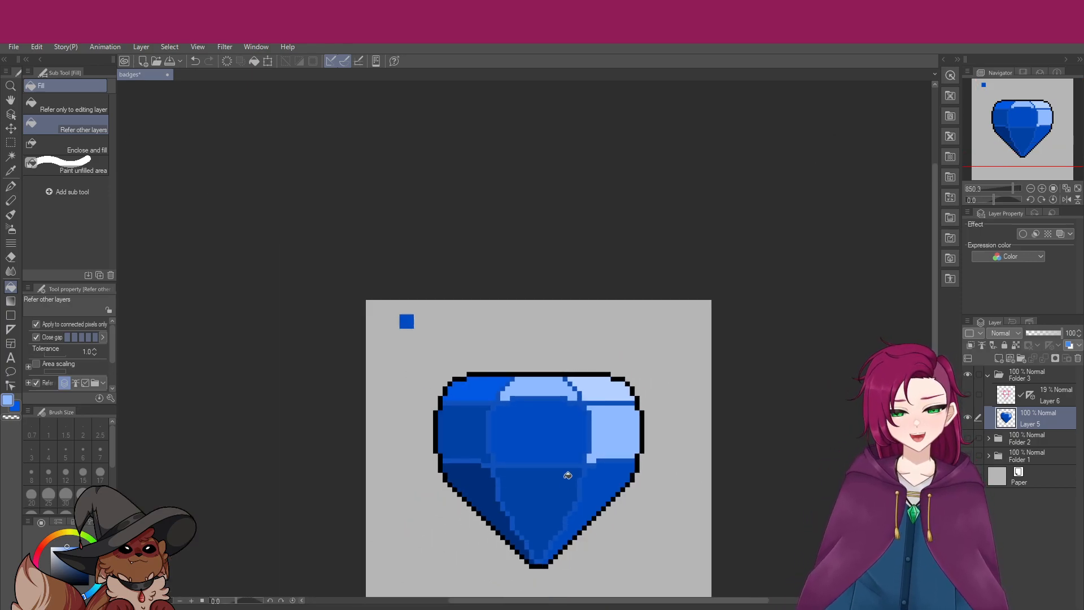
key(ctrl+z)
Mix a medium blue from the top-center facet's color and shade that facet's lower-left part with a size 1 G-pen, using a stepped diagonal edge
scroll(563, 478, up, 6)
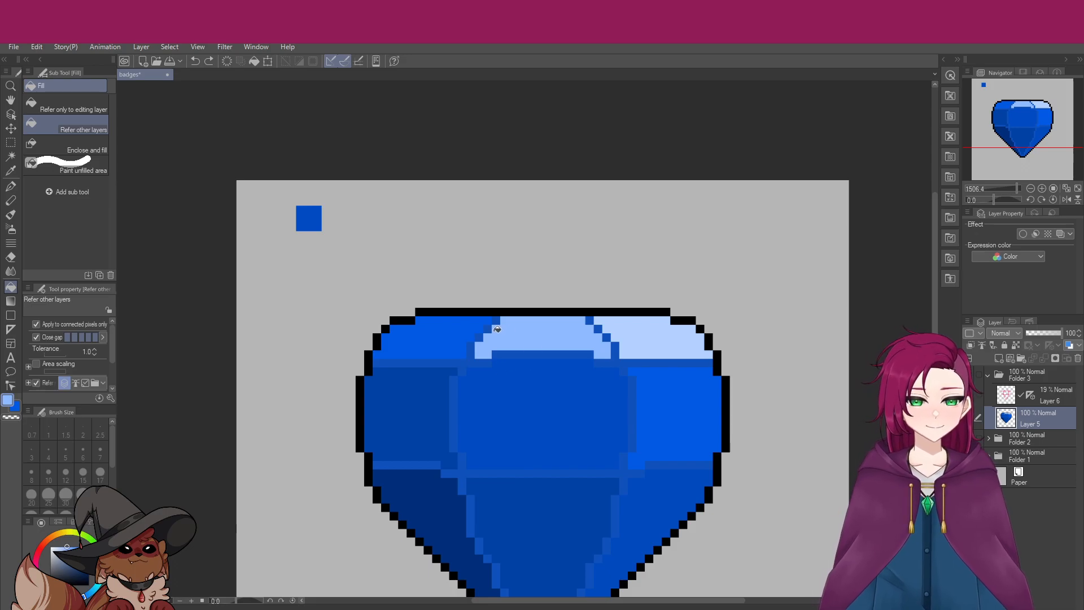
alt+click(473, 351)
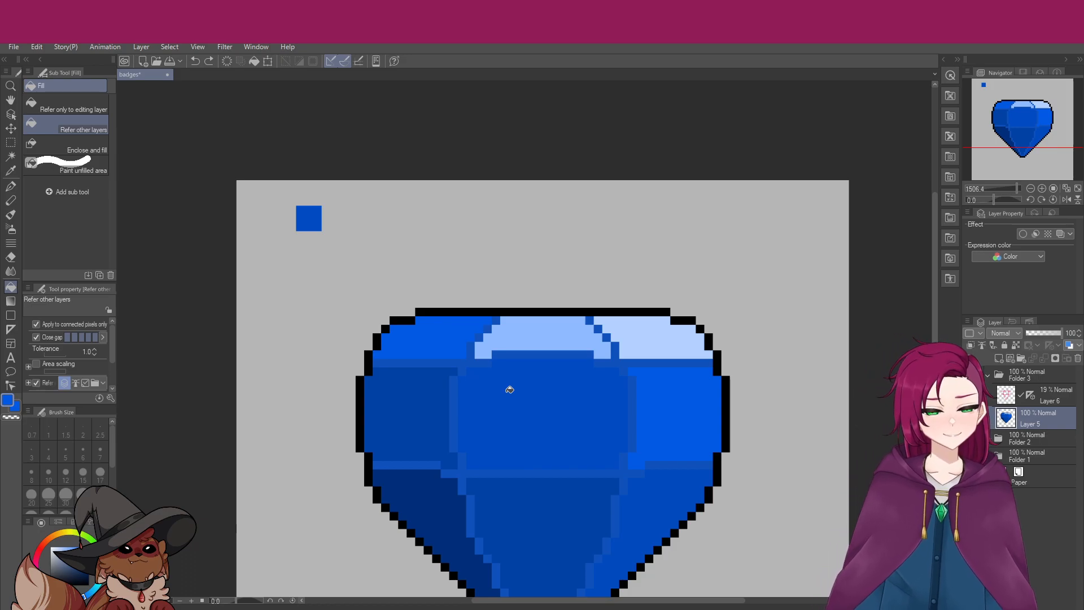
alt+click(480, 358)
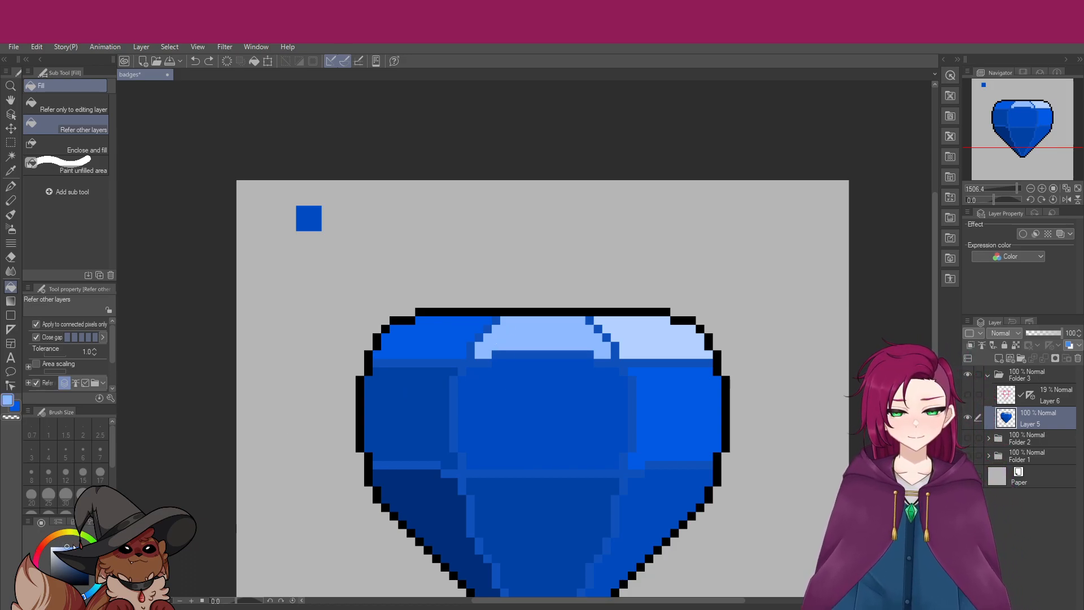
drag(68, 546, 84, 536)
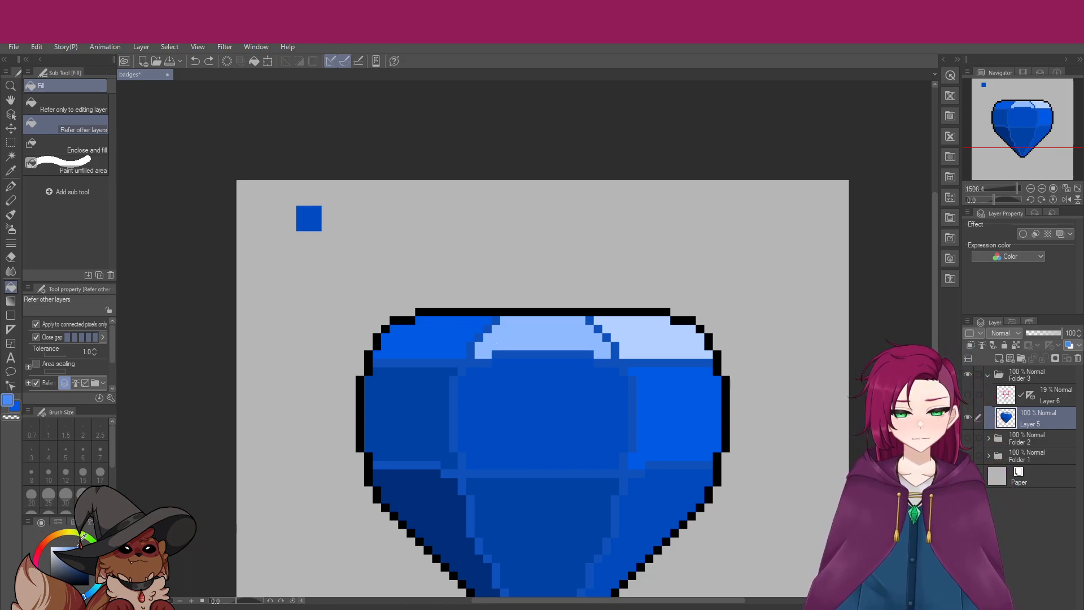
click(11, 186)
mouse_move(505, 319)
mouse_down()
mouse_move(555, 347)
mouse_move(478, 354)
mouse_move(494, 328)
mouse_move(506, 343)
mouse_move(499, 321)
mouse_move(468, 364)
mouse_move(488, 359)
mouse_move(482, 337)
mouse_move(503, 357)
mouse_move(586, 354)
mouse_up()
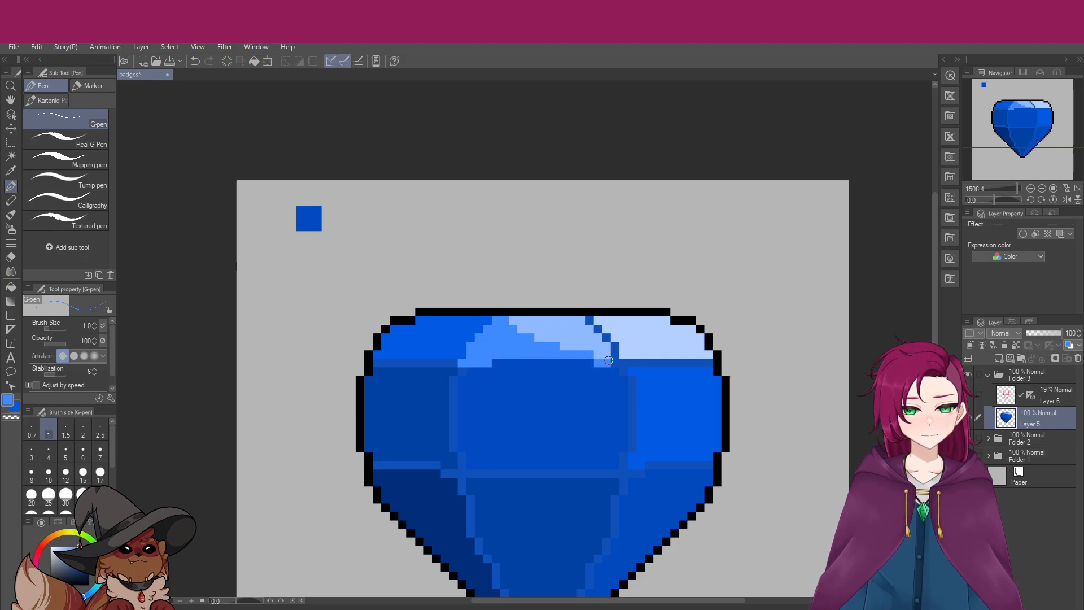
Paint light blue over the top-center/upper-right facet divider and the middle-right facet's upper part, and the palest blue along the line above it
alt+click(605, 350)
drag(616, 353, 589, 319)
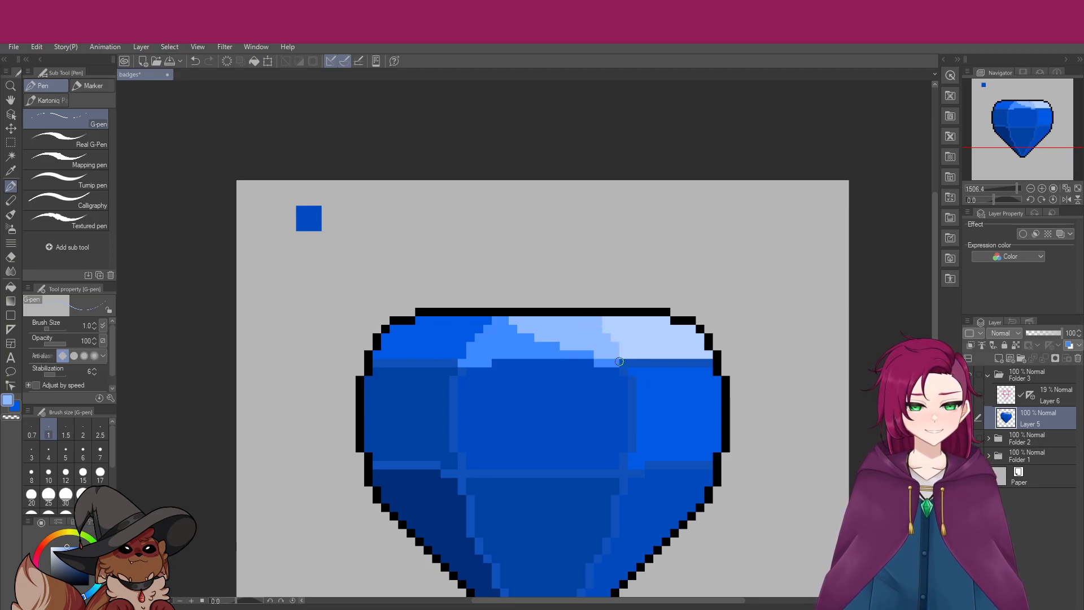
mouse_move(641, 384)
mouse_down()
mouse_move(674, 377)
mouse_move(655, 370)
mouse_move(699, 372)
mouse_move(709, 375)
mouse_move(679, 383)
mouse_move(722, 384)
mouse_move(676, 395)
mouse_move(648, 381)
mouse_move(715, 397)
mouse_up()
alt+click(679, 347)
drag(634, 361, 709, 362)
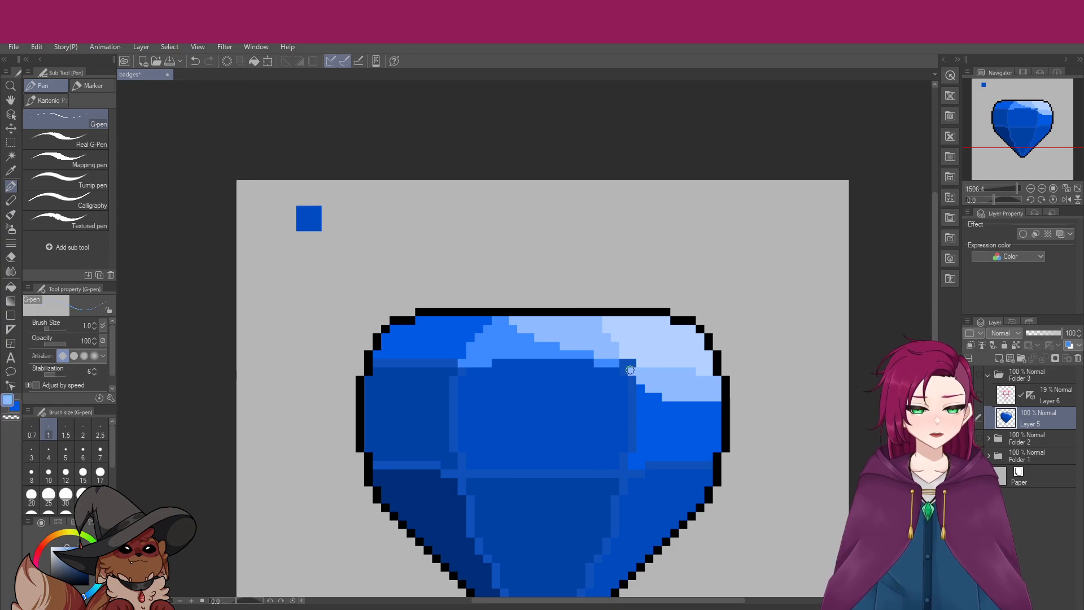
Paint light and pale blue highlight pixels around the center facet's upper-right corner
mouse_move(605, 379)
mouse_down()
mouse_move(591, 358)
mouse_move(597, 367)
mouse_move(633, 345)
mouse_move(608, 363)
mouse_up()
alt+click(634, 346)
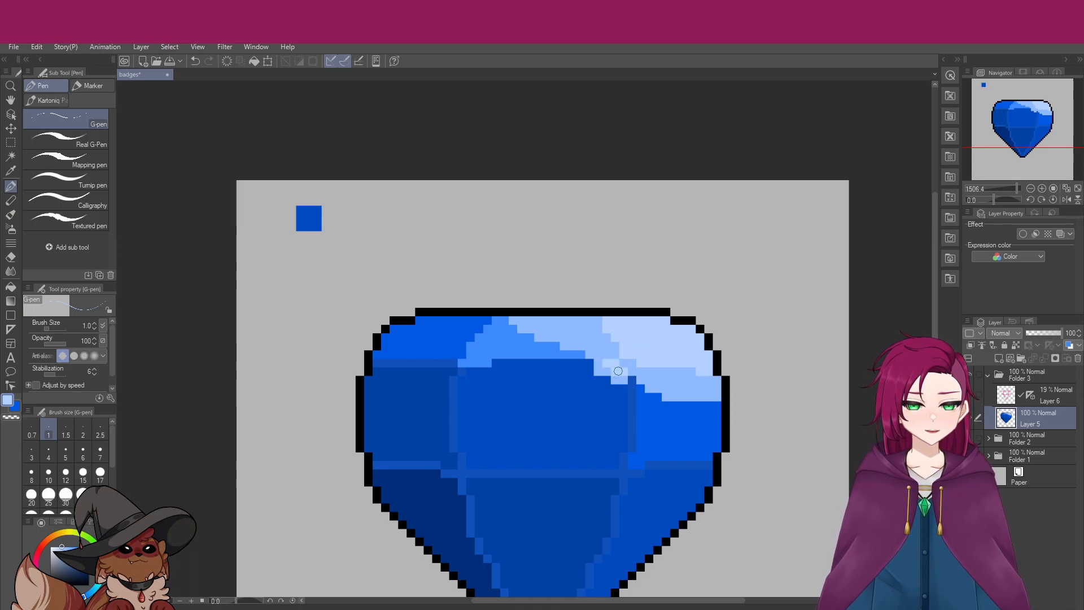
click(602, 365)
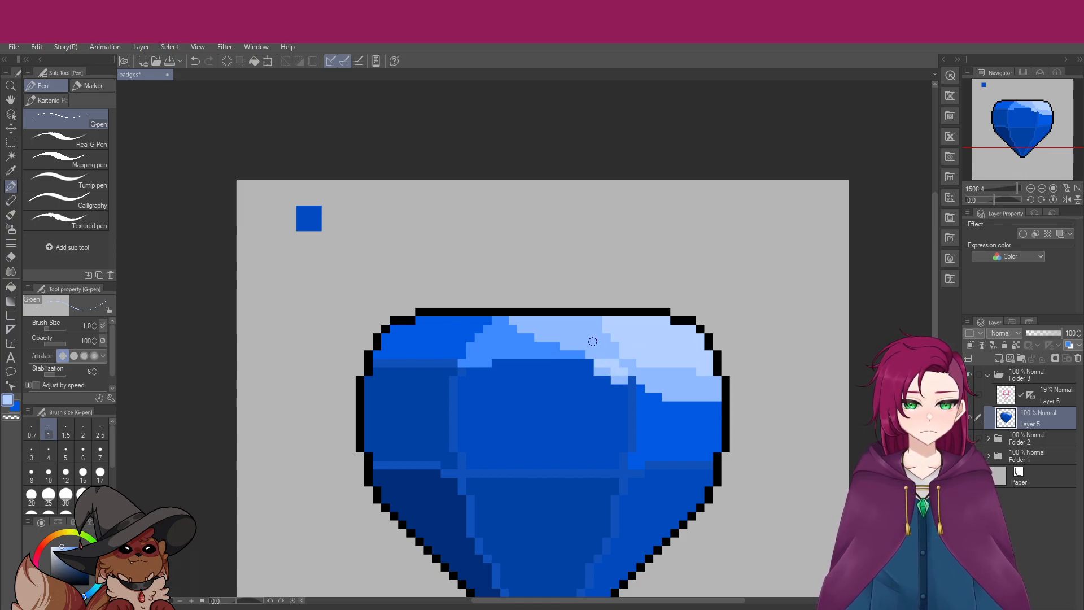
alt+click(600, 349)
click(623, 357)
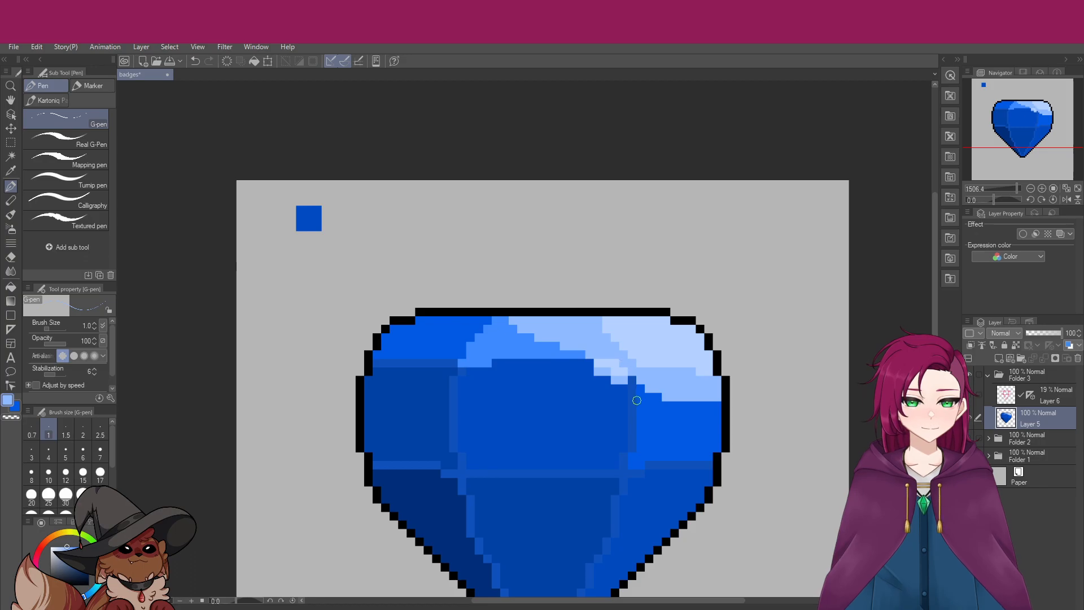
Show the Layer 6 guide lines, extend the palest blue along the divider left of the upper-right facet, and mix a slightly lighter tint
click(969, 394)
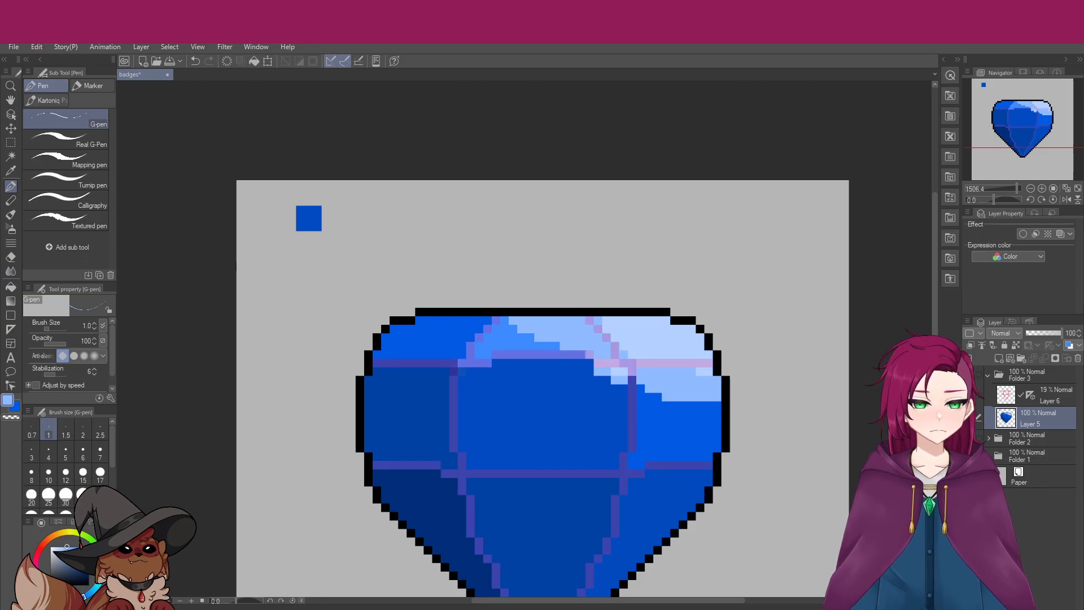
alt+click(628, 332)
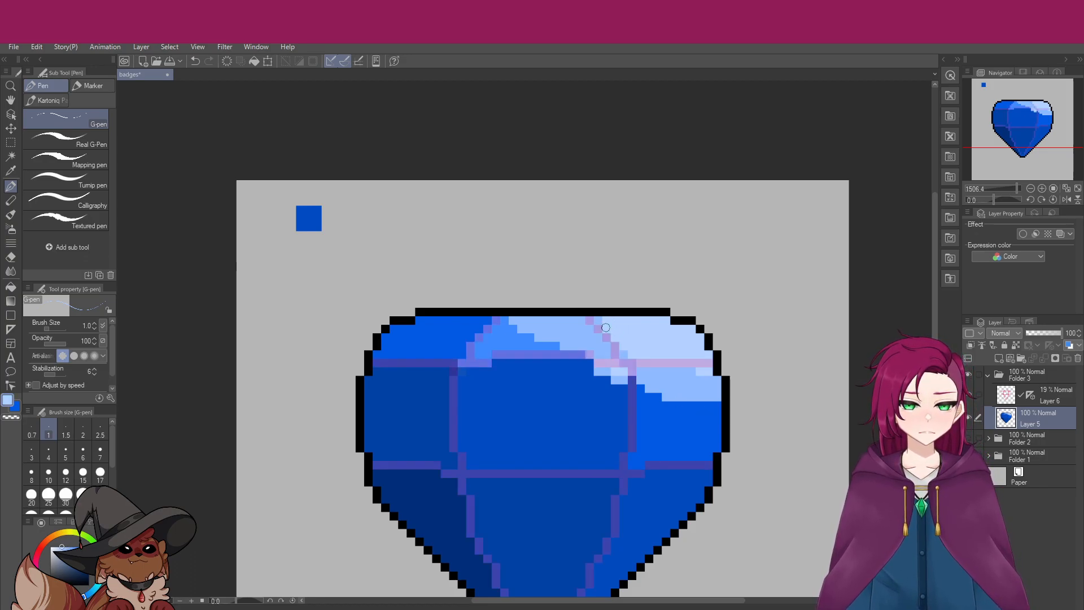
drag(608, 328, 623, 353)
mouse_move(589, 319)
mouse_down()
mouse_move(619, 359)
mouse_move(665, 366)
mouse_up()
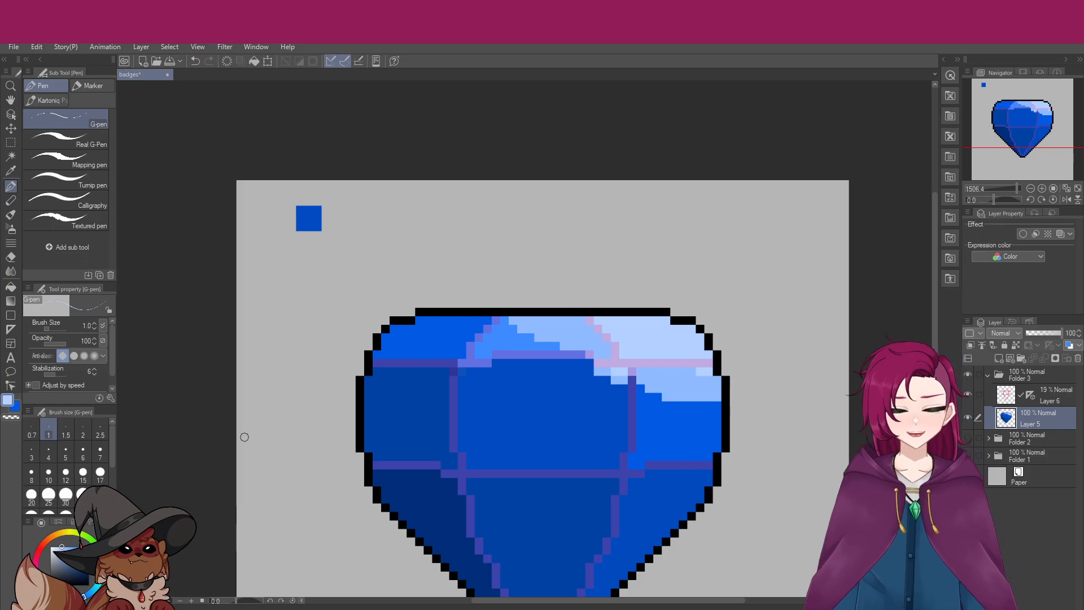
drag(61, 548, 57, 546)
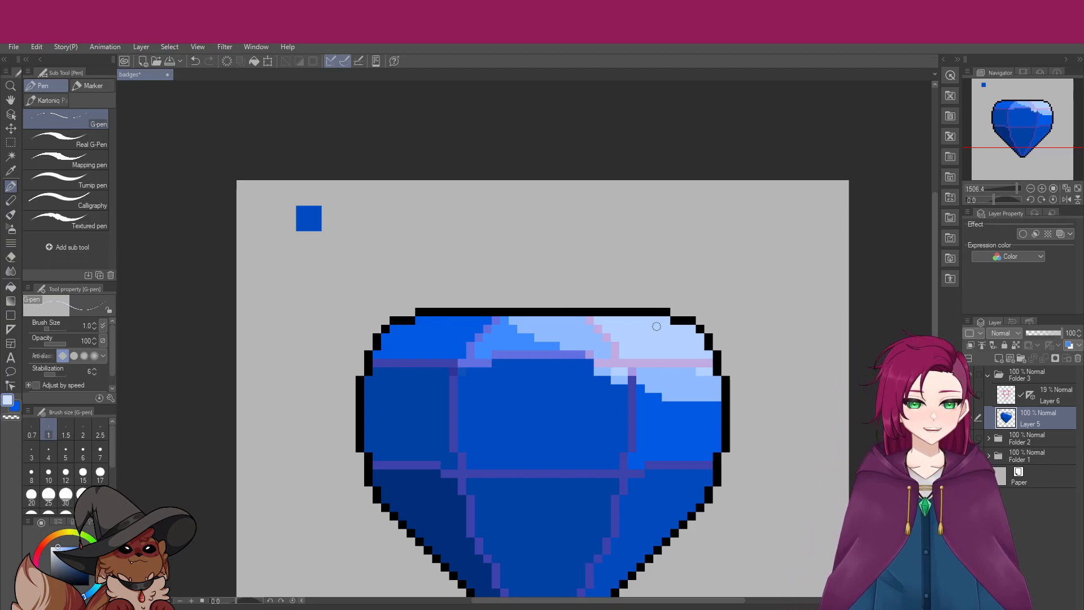
Paint a stepped near-white highlight along the outer edge of the upper-right facet, under the black outline
mouse_move(660, 321)
mouse_down()
mouse_move(623, 316)
mouse_move(665, 319)
mouse_move(645, 327)
mouse_move(685, 326)
mouse_up()
key(ctrl+z)
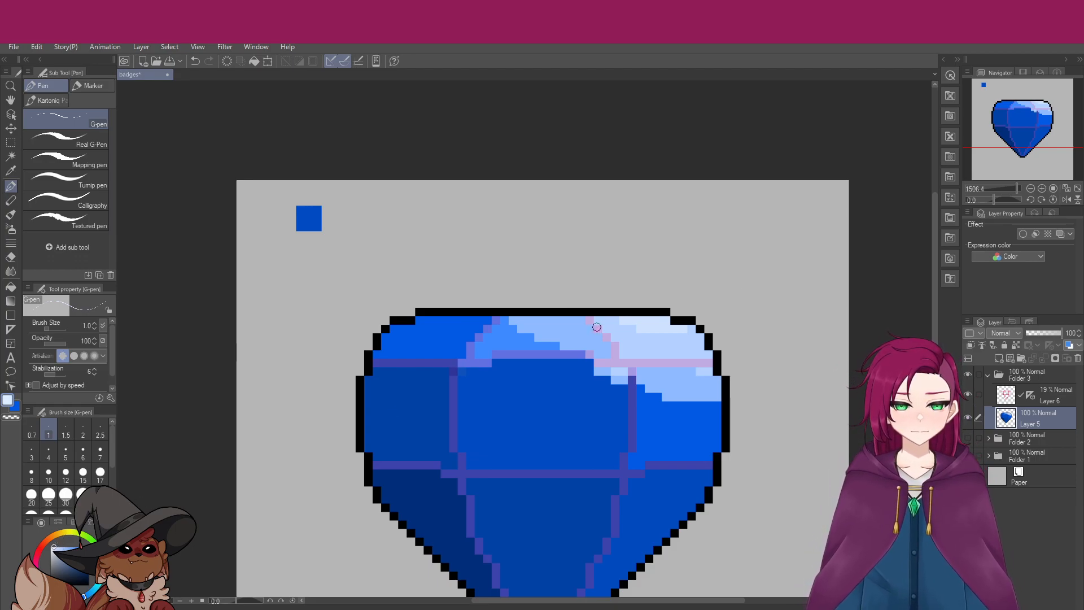
mouse_move(614, 319)
mouse_down()
mouse_move(665, 323)
mouse_move(639, 331)
mouse_move(648, 332)
mouse_move(694, 333)
mouse_move(649, 337)
mouse_move(690, 340)
mouse_up()
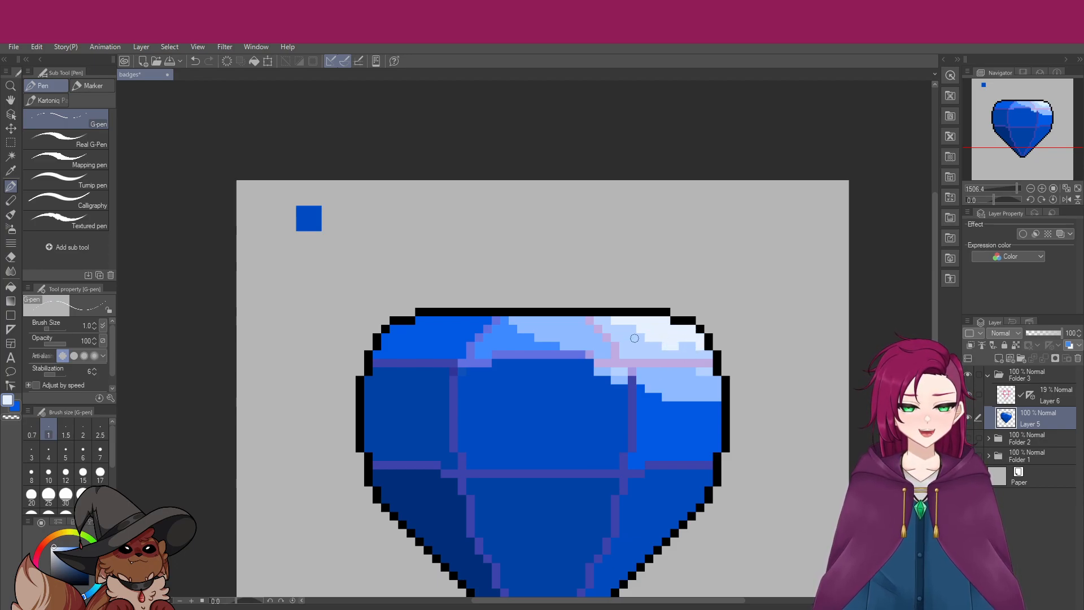
Sample the lower-left facet's navy and shade the facet darker along its outline, upper edge and divider down to the gem's tip
scroll(637, 343, down, 3)
scroll(604, 409, up, 2)
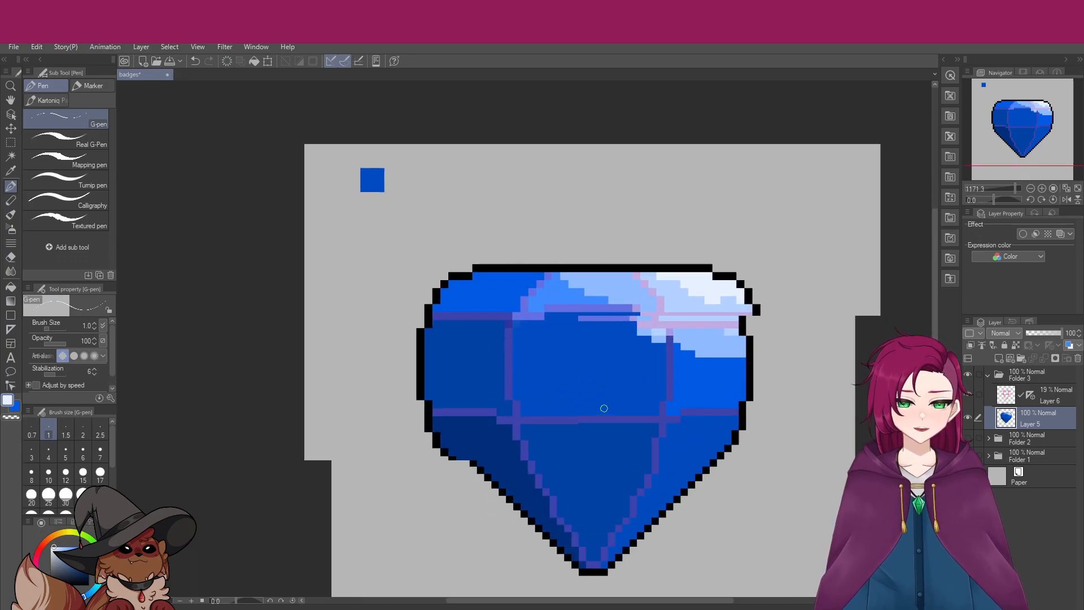
scroll(605, 408, up, 1)
scroll(603, 411, down, 2)
alt+click(521, 462)
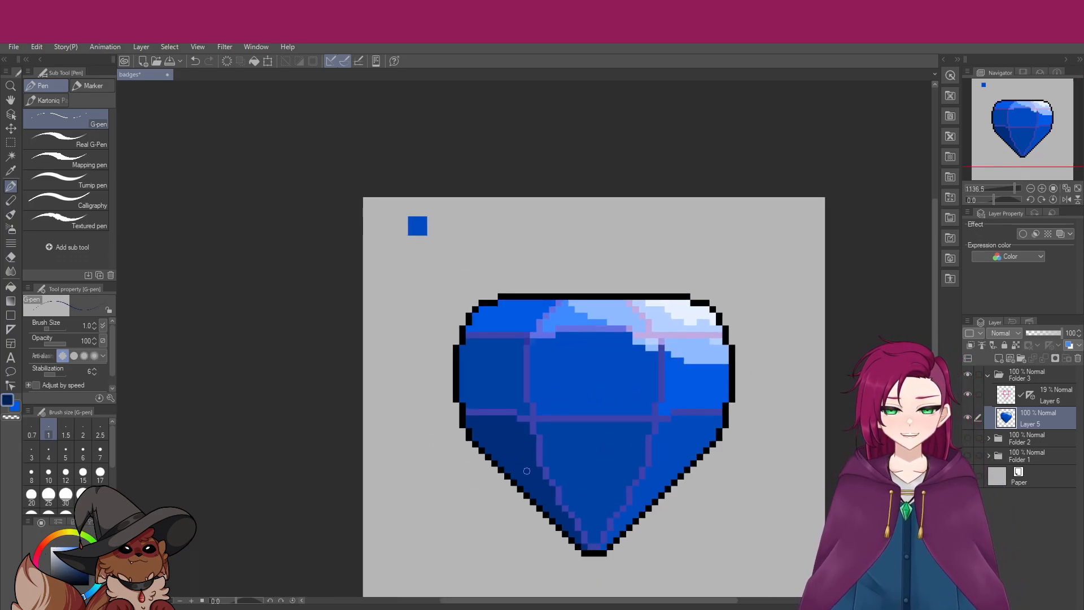
scroll(584, 541, up, 3)
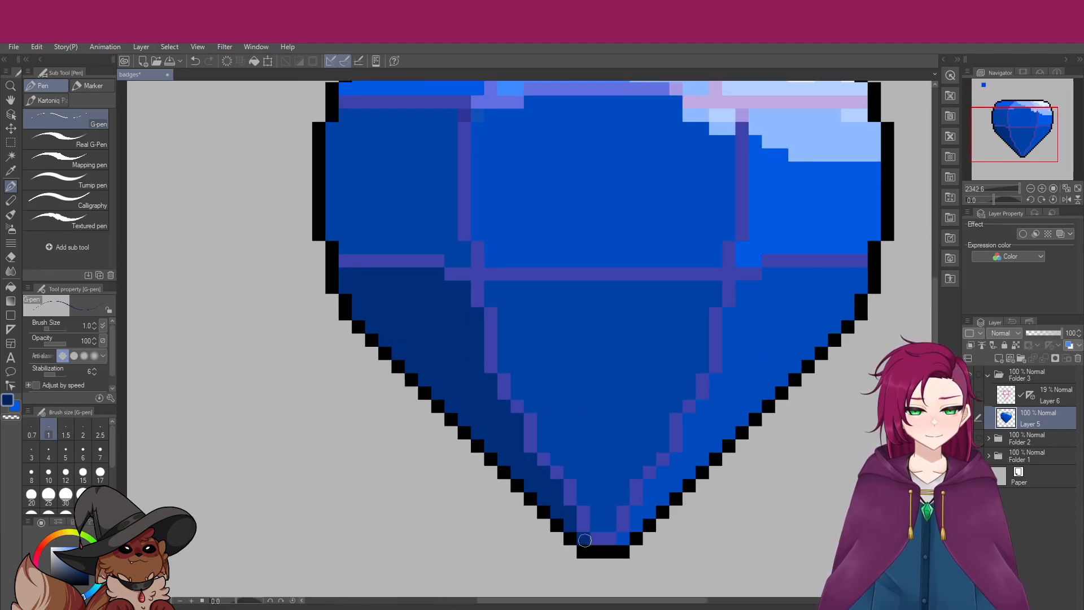
drag(578, 529, 363, 305)
mouse_move(466, 298)
mouse_down()
mouse_move(422, 265)
mouse_move(469, 290)
mouse_move(423, 264)
mouse_move(474, 280)
mouse_move(486, 341)
mouse_move(489, 317)
mouse_move(401, 267)
mouse_move(423, 269)
mouse_move(344, 262)
mouse_move(368, 318)
mouse_move(357, 309)
mouse_move(418, 362)
mouse_up()
mouse_move(484, 342)
mouse_down()
mouse_move(509, 411)
mouse_move(524, 433)
mouse_move(530, 423)
mouse_move(531, 456)
mouse_move(569, 493)
mouse_up()
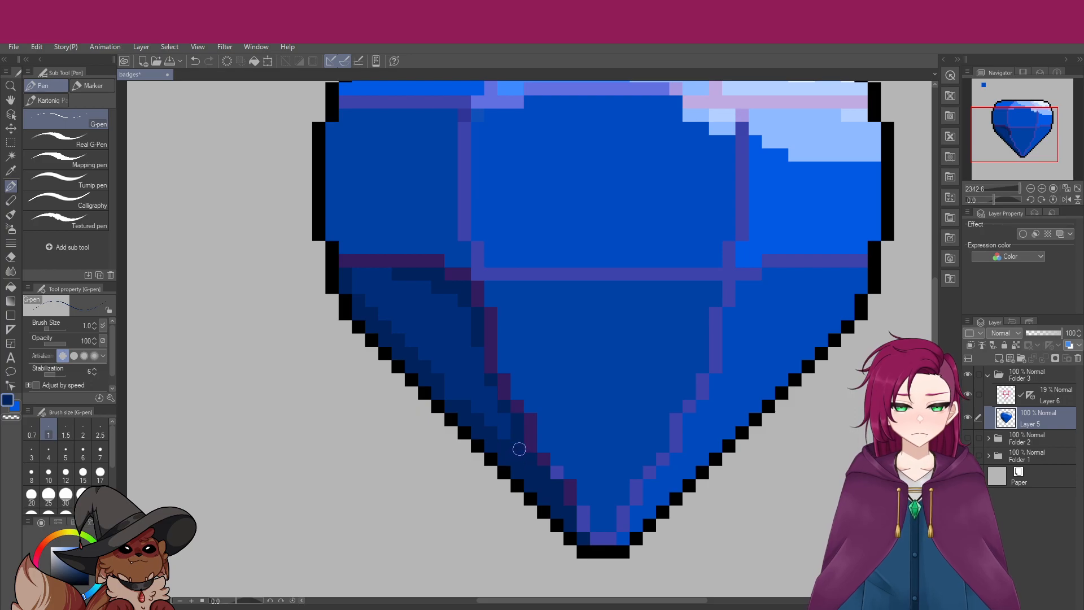
click(557, 473)
drag(581, 511, 586, 530)
click(596, 538)
Sample the lower-left facet's navy blue and shade the lower-center facet's top and left edges, its tip and its lower right edge
alt+click(468, 375)
mouse_move(491, 289)
mouse_down()
mouse_move(507, 318)
mouse_move(519, 293)
mouse_move(703, 288)
mouse_up()
mouse_move(494, 327)
mouse_down()
mouse_move(508, 383)
mouse_move(501, 374)
mouse_move(501, 354)
mouse_move(541, 425)
mouse_move(515, 381)
mouse_move(536, 398)
mouse_move(510, 383)
mouse_move(537, 406)
mouse_move(549, 455)
mouse_move(611, 528)
mouse_up()
click(609, 524)
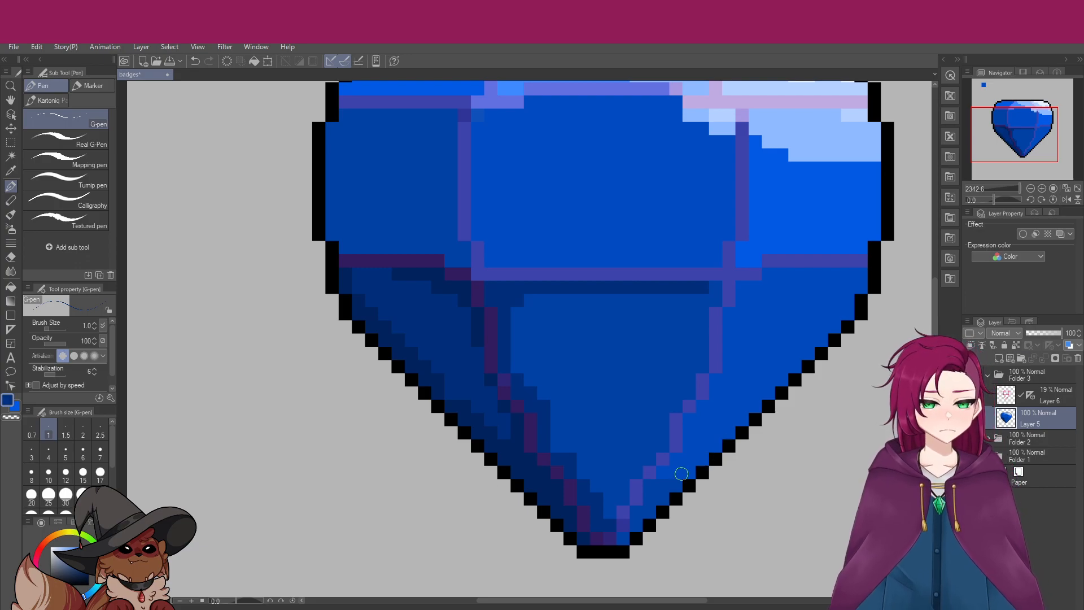
drag(623, 498, 642, 455)
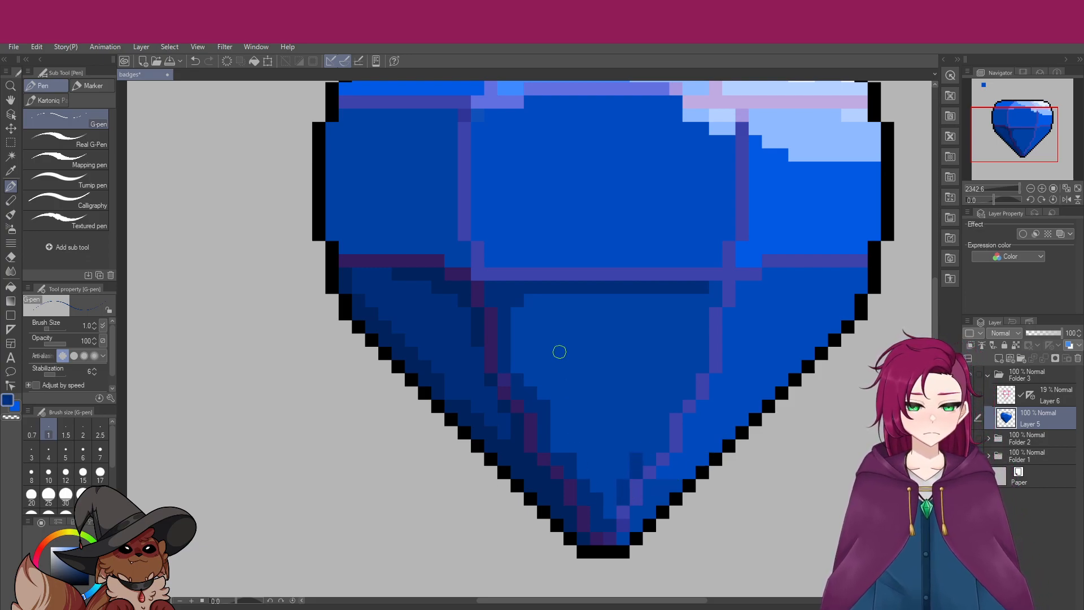
drag(517, 321, 518, 373)
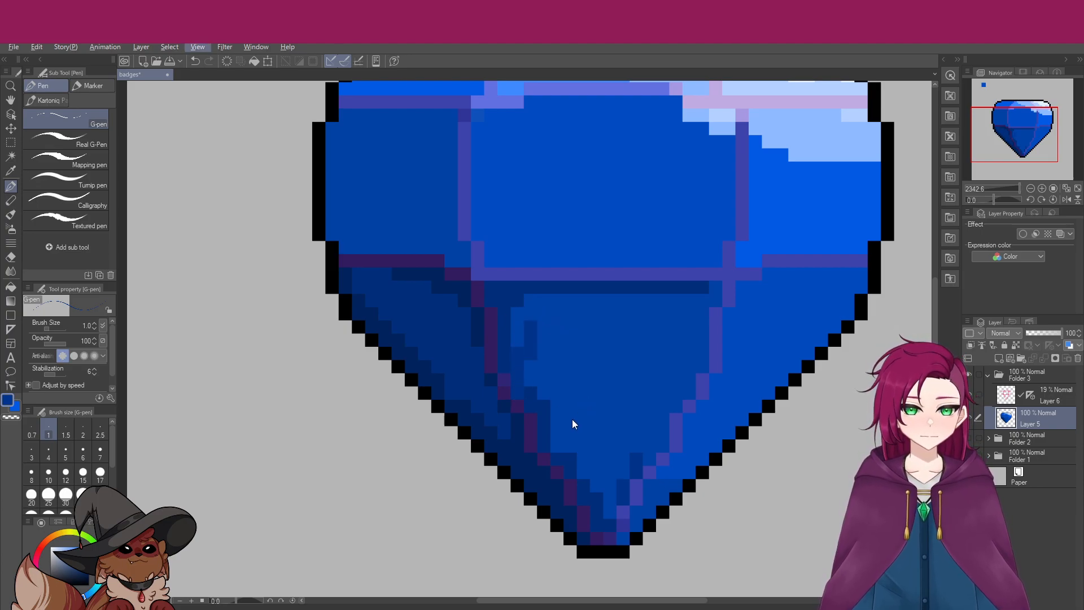
key(c)
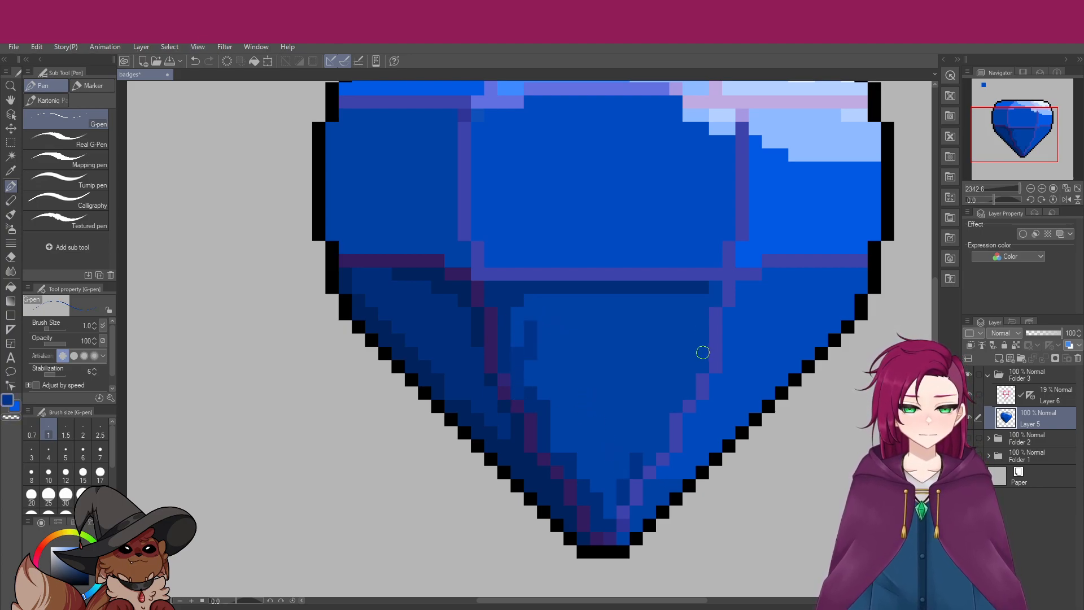
key(ctrl+z)
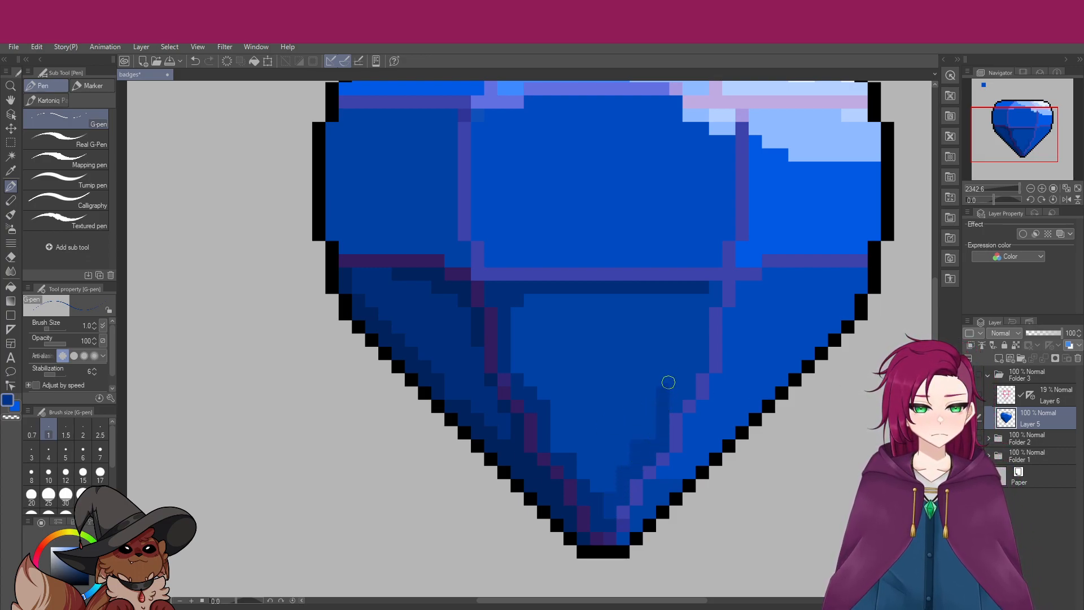
Shade the lower-center facet's right edge in dark blue and round its upper-right inner corner with stepped pixels
mouse_move(712, 294)
mouse_down()
mouse_move(535, 299)
mouse_move(518, 323)
mouse_move(512, 362)
mouse_move(543, 383)
mouse_move(581, 450)
mouse_move(558, 440)
mouse_move(604, 484)
mouse_move(590, 482)
mouse_move(585, 471)
mouse_move(613, 473)
mouse_move(622, 518)
mouse_move(629, 485)
mouse_move(636, 500)
mouse_move(676, 420)
mouse_move(693, 347)
mouse_up()
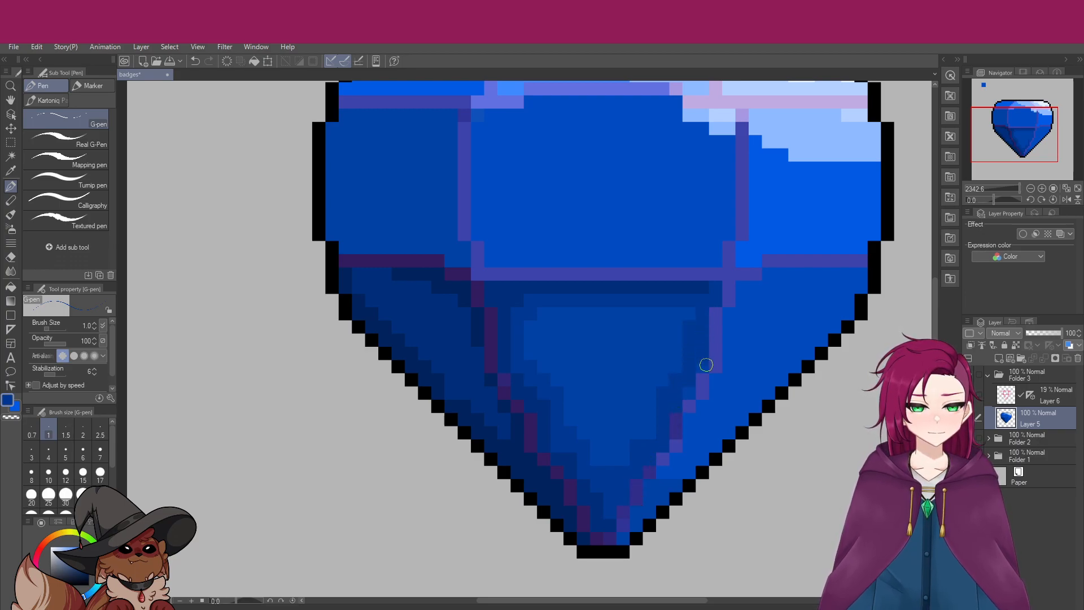
drag(661, 313, 696, 334)
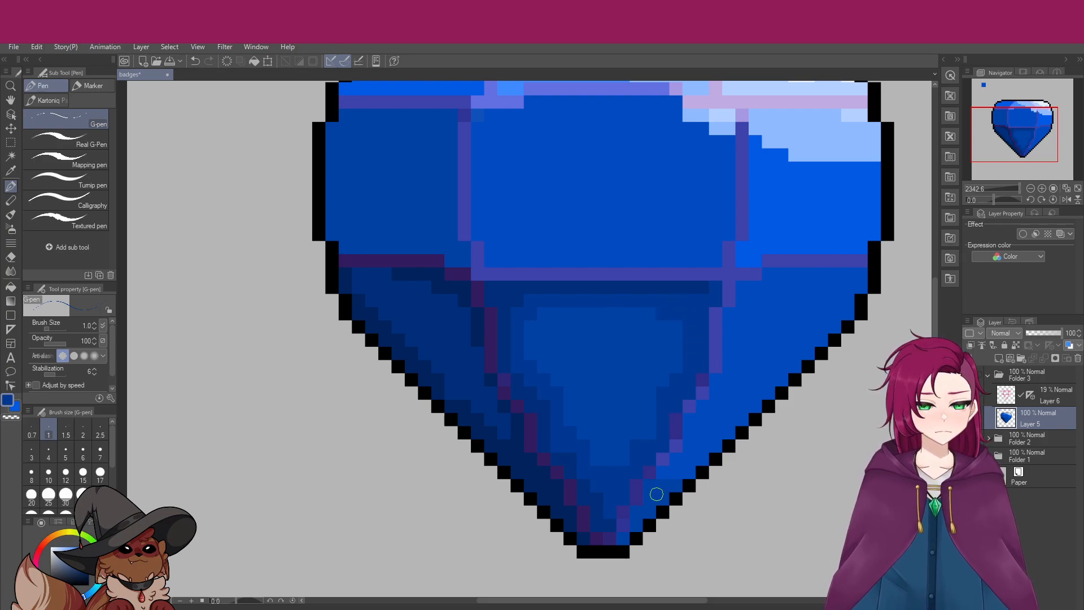
Shade the lower-right facet in darker blue along the outline, the top edge and the divider beside the lower-center facet
drag(685, 470, 791, 366)
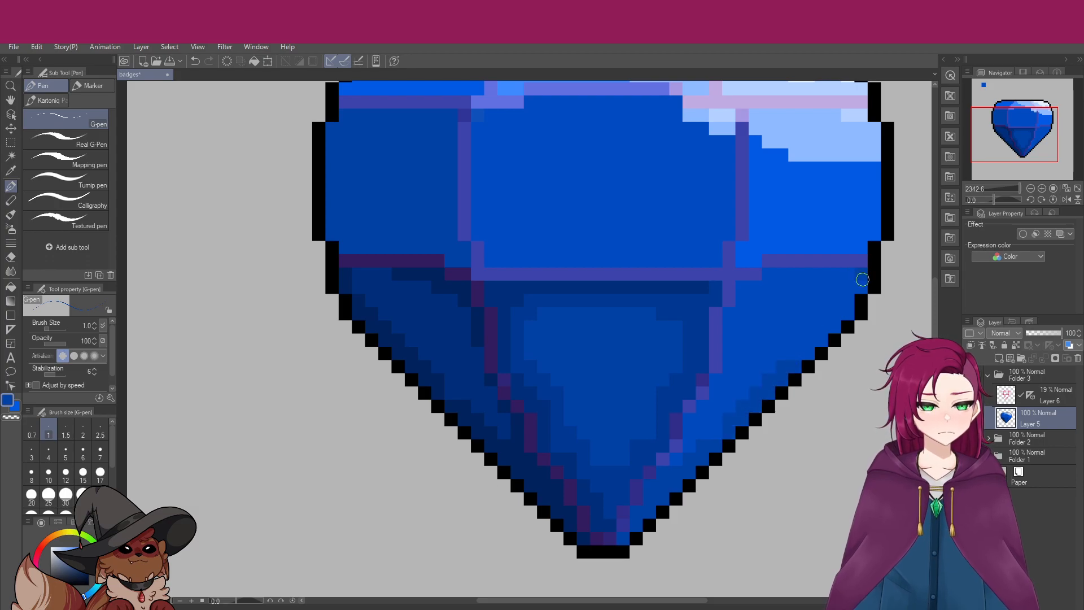
drag(738, 278, 868, 260)
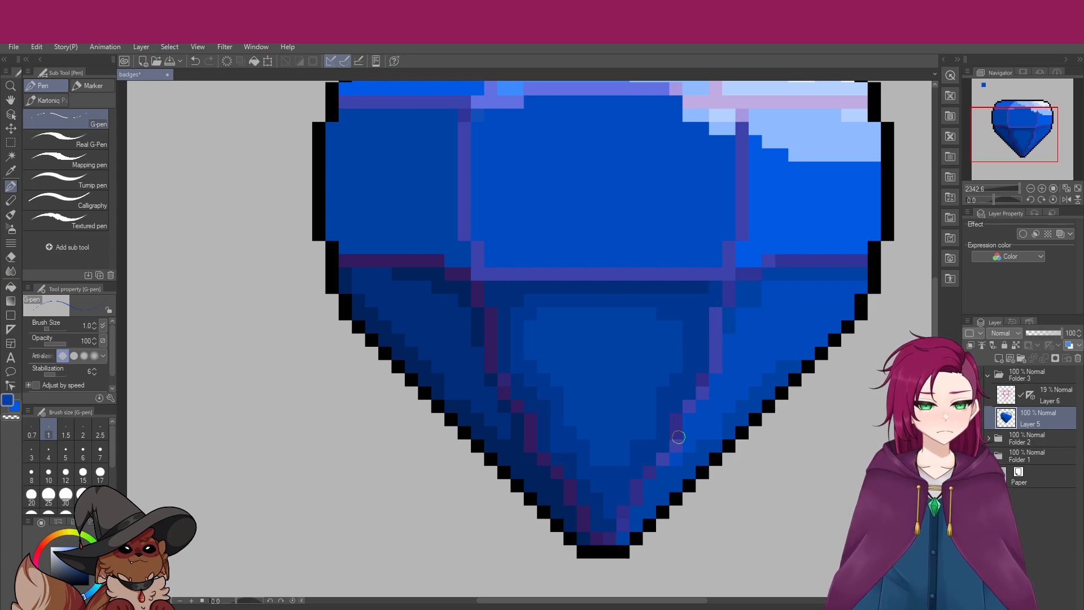
scroll(652, 394, down, 4)
scroll(667, 420, down, 1)
scroll(668, 420, up, 6)
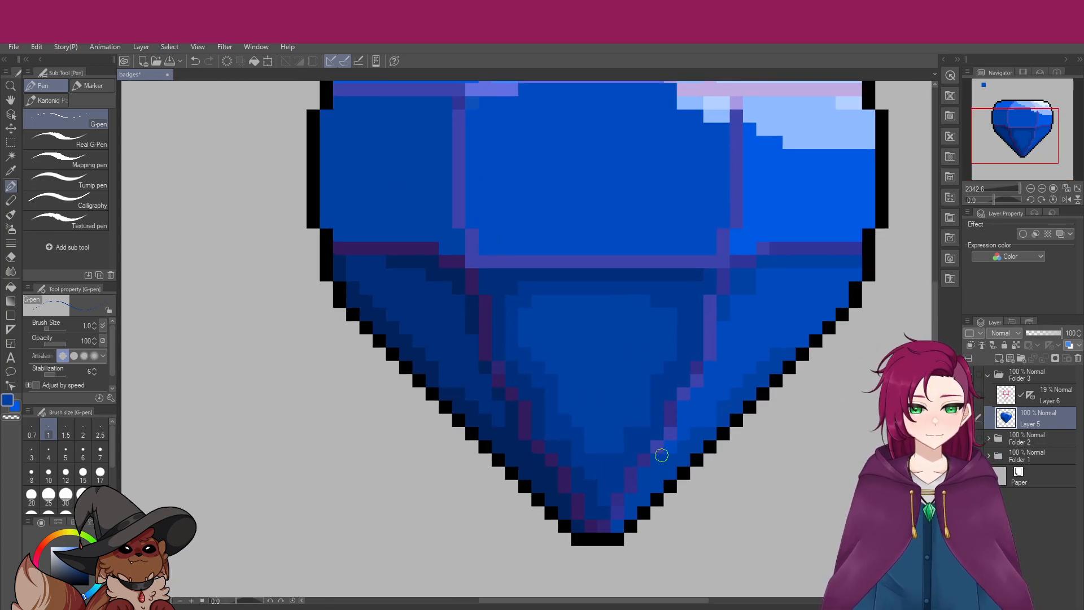
drag(656, 448, 700, 385)
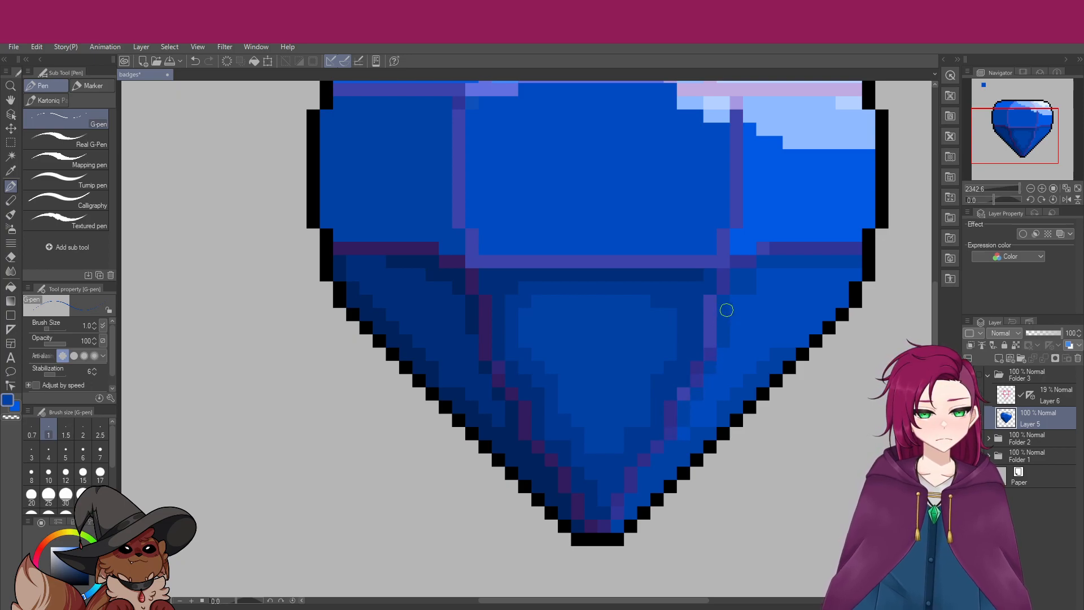
scroll(749, 378, down, 1)
scroll(751, 388, up, 2)
drag(690, 304, 707, 277)
scroll(688, 420, down, 4)
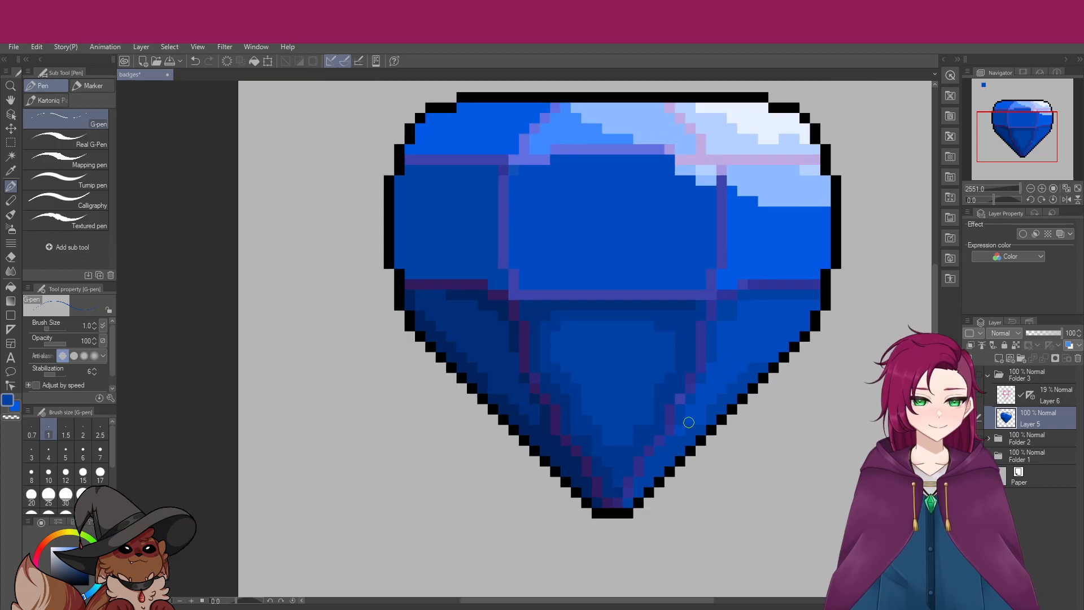
Hide the Layer 6 guide lines and examine the shading of the whole gem
scroll(649, 357, down, 2)
scroll(640, 349, down, 5)
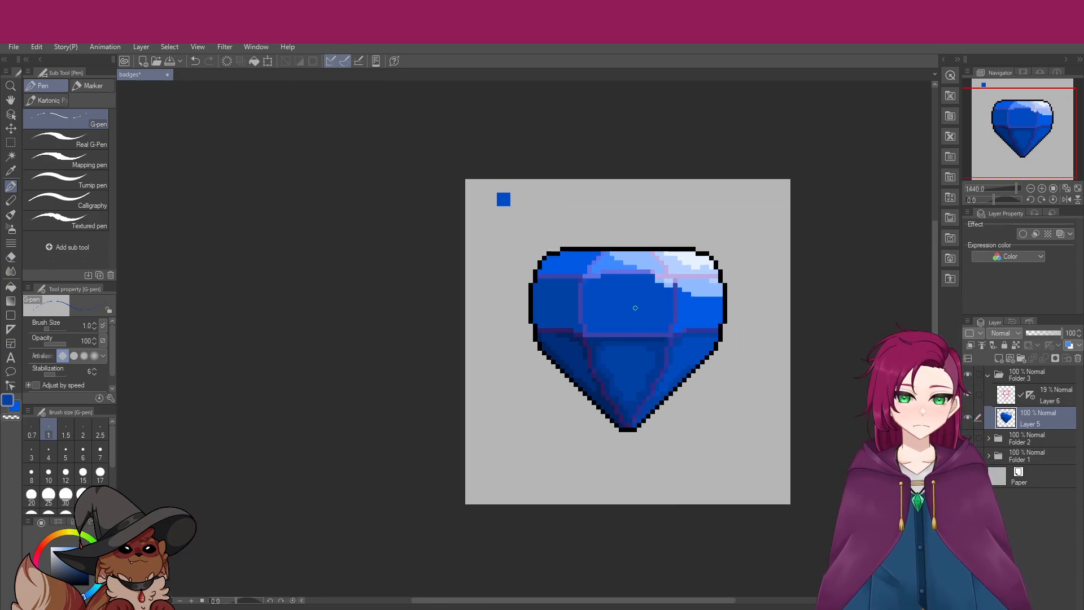
scroll(667, 332, up, 5)
scroll(667, 332, down, 5)
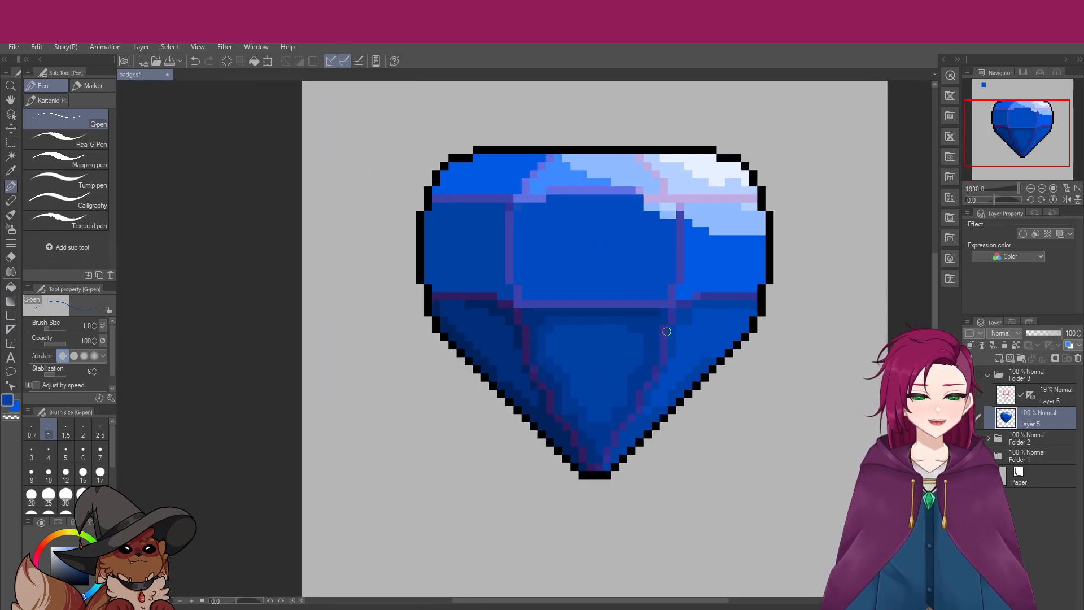
scroll(661, 188, up, 3)
scroll(664, 190, up, 2)
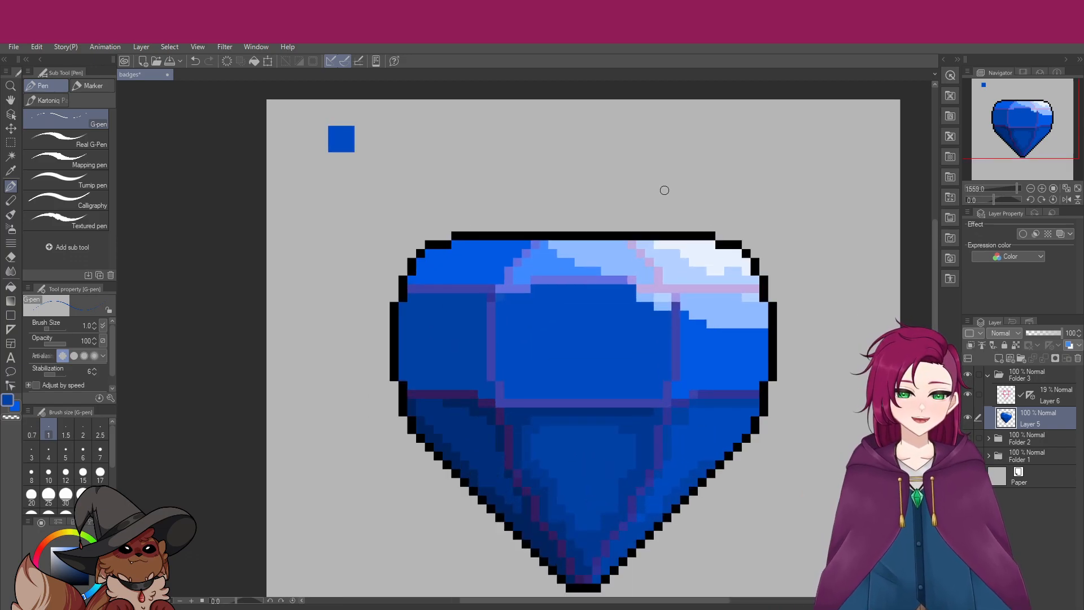
scroll(576, 536, down, 2)
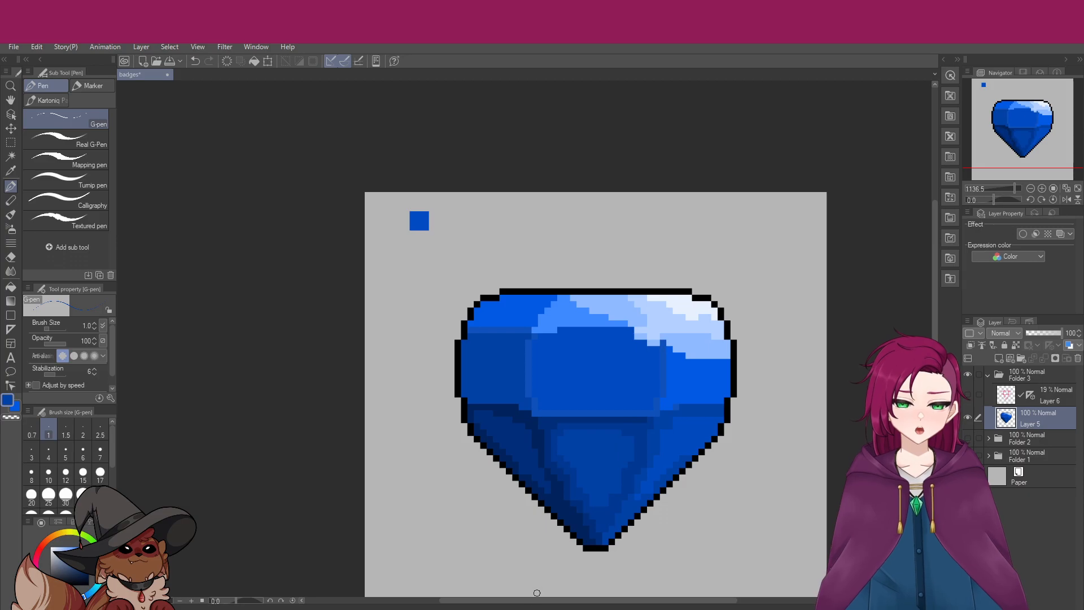
scroll(584, 571, up, 2)
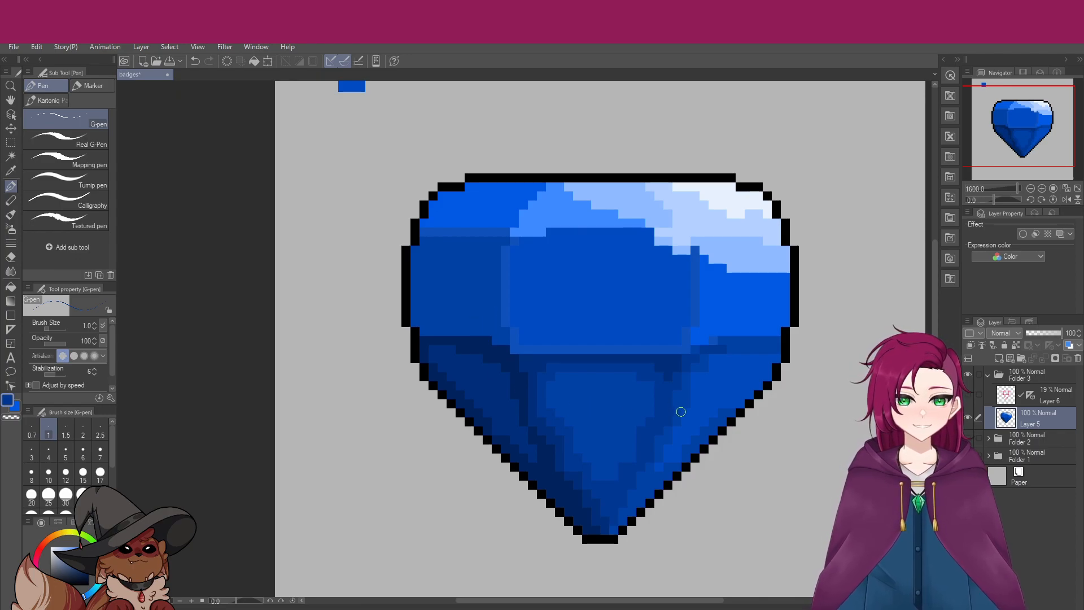
Undo the stray stroke on the outline and shade the middle-left facet darker along its left and bottom edges with stepped pixels
drag(406, 314, 406, 305)
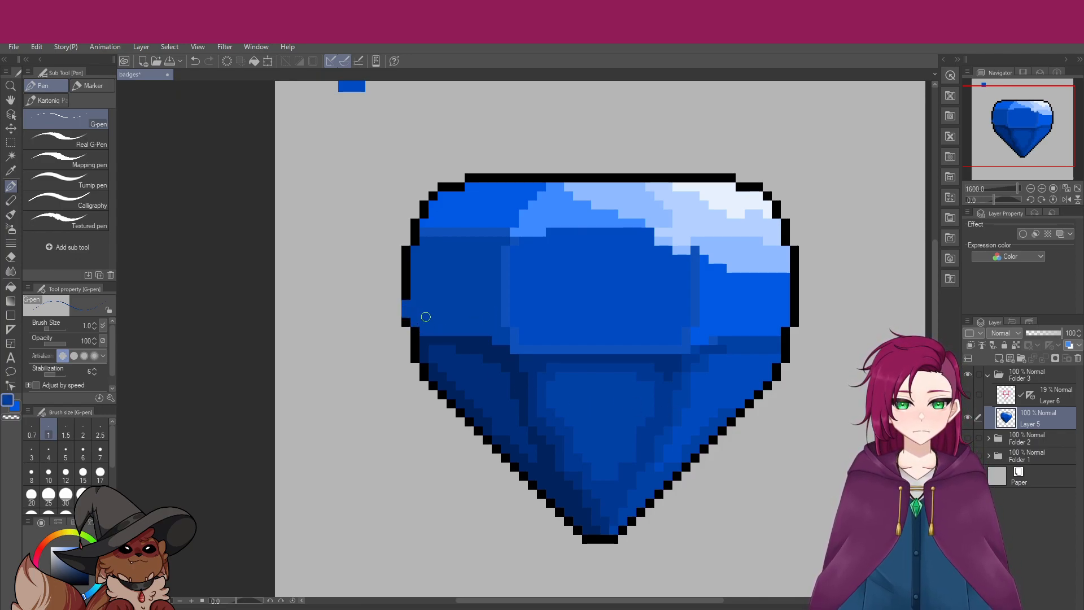
key(ctrl+z)
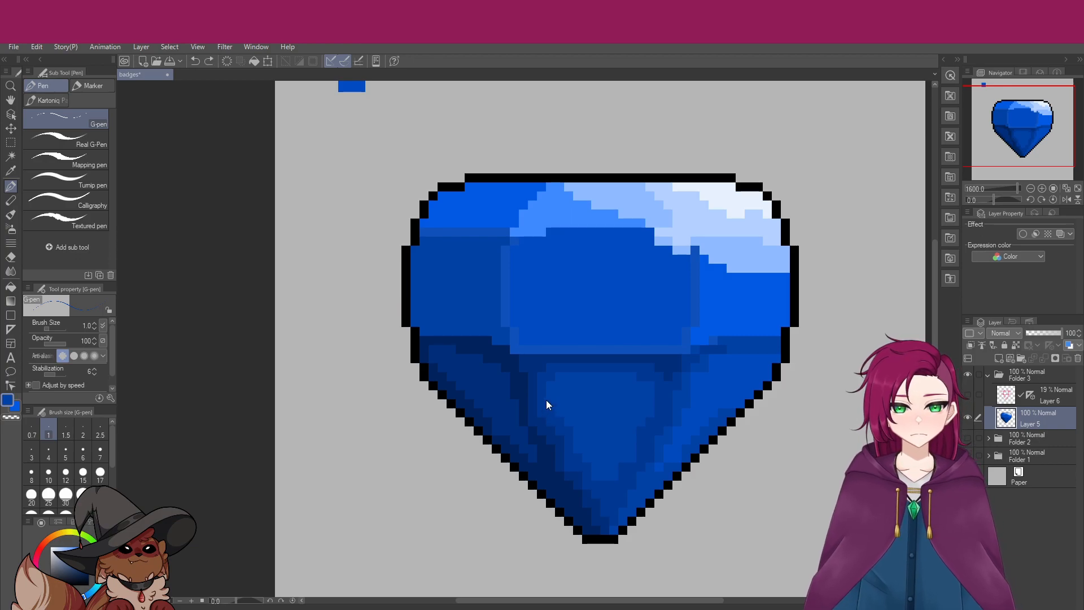
drag(453, 325, 431, 331)
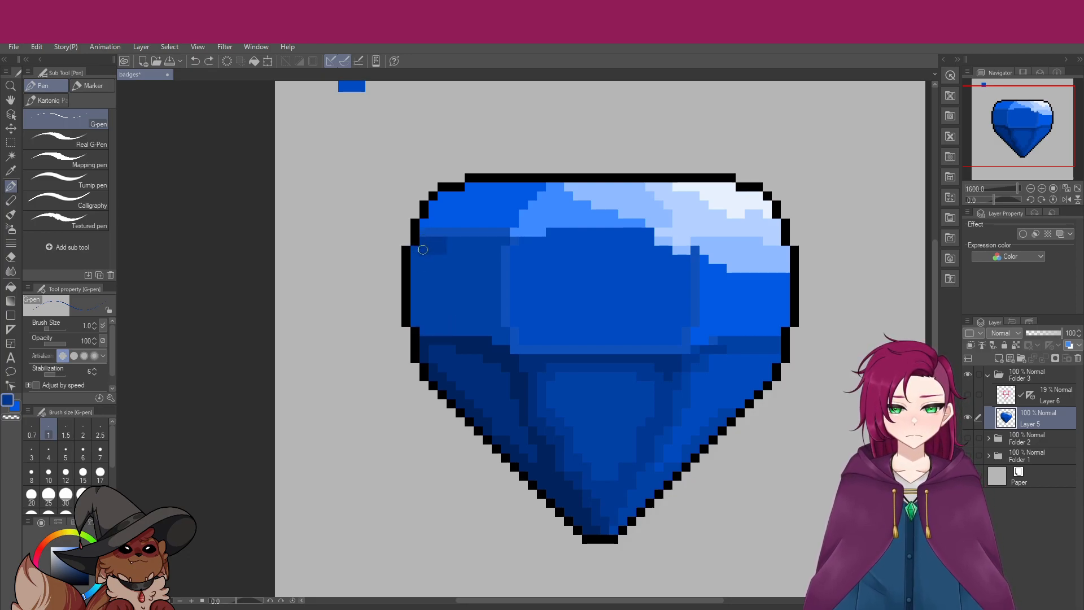
mouse_move(416, 253)
mouse_down()
mouse_move(430, 308)
mouse_move(466, 327)
mouse_up()
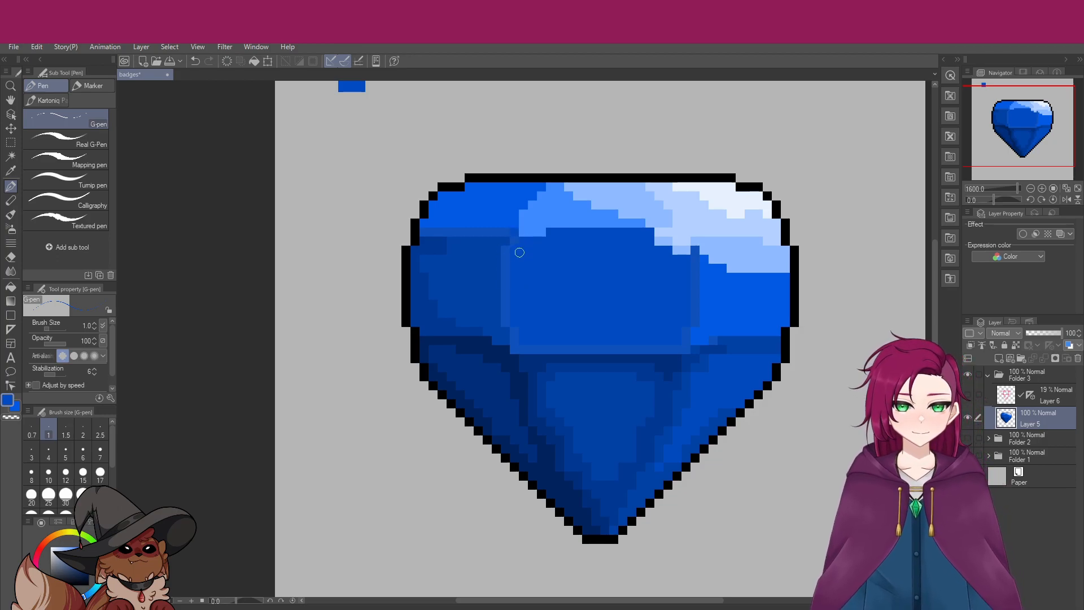
Cover the center facet's left and bottom dividers with its own blue, and the right divider with the middle-right facet's bright blue
key(ctrl+z)
mouse_move(514, 244)
mouse_down()
mouse_move(508, 282)
mouse_move(529, 279)
mouse_move(516, 272)
mouse_move(513, 239)
mouse_move(502, 286)
mouse_up()
alt+click(528, 280)
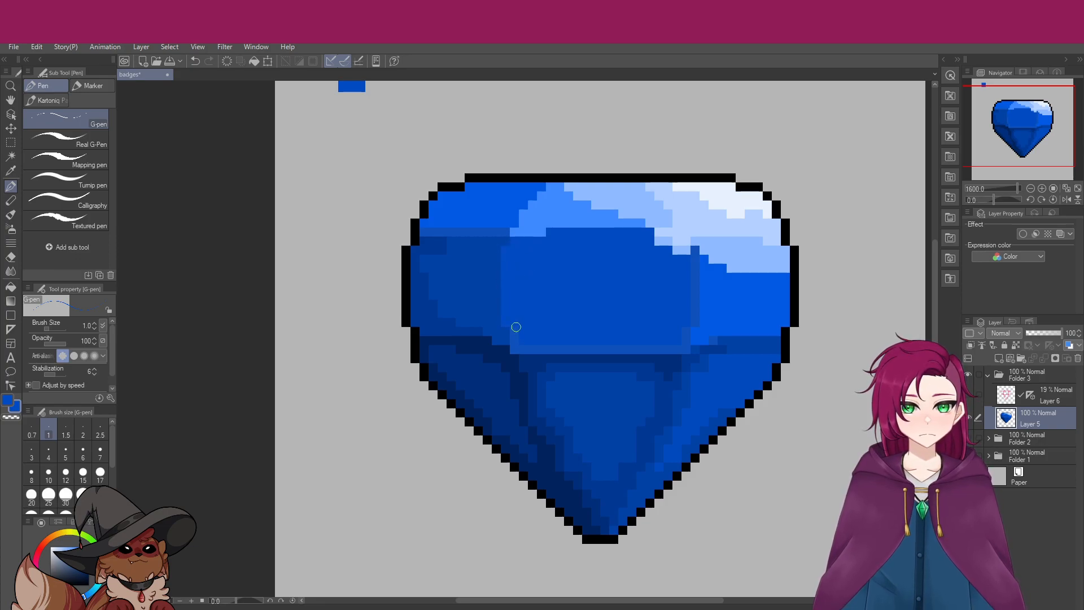
drag(521, 347, 564, 347)
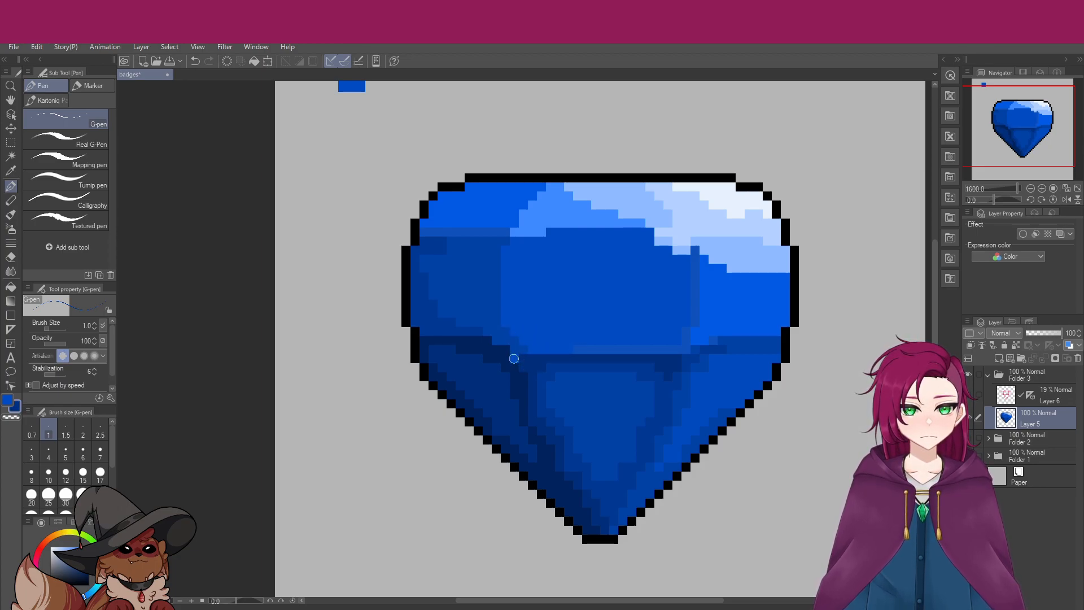
drag(576, 351, 611, 350)
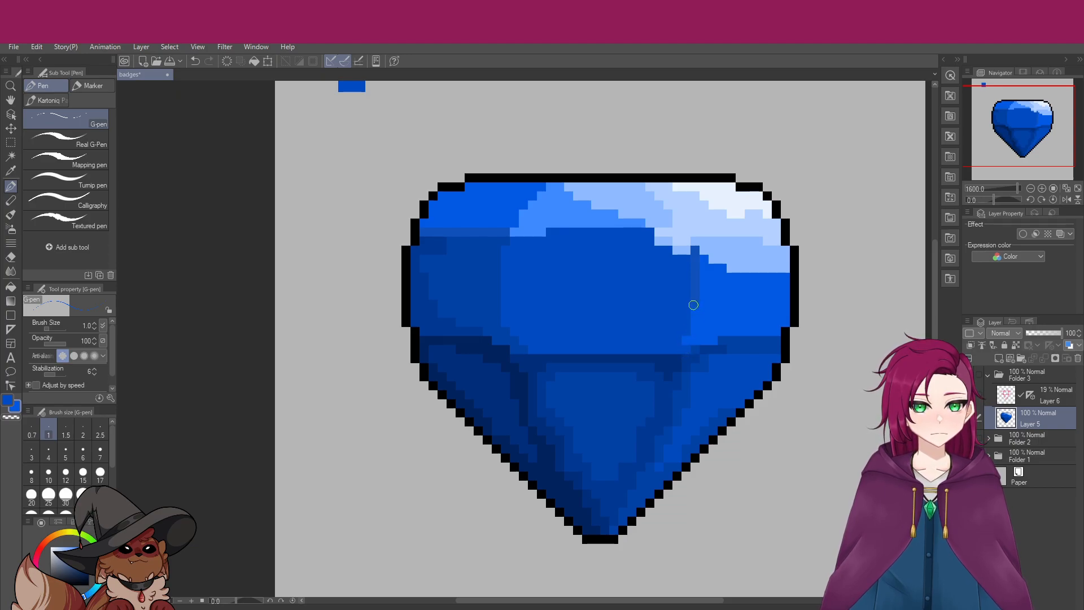
Paint light blue at the right divider's upper end and bright blue over the divider below the upper-left facet
alt+click(709, 252)
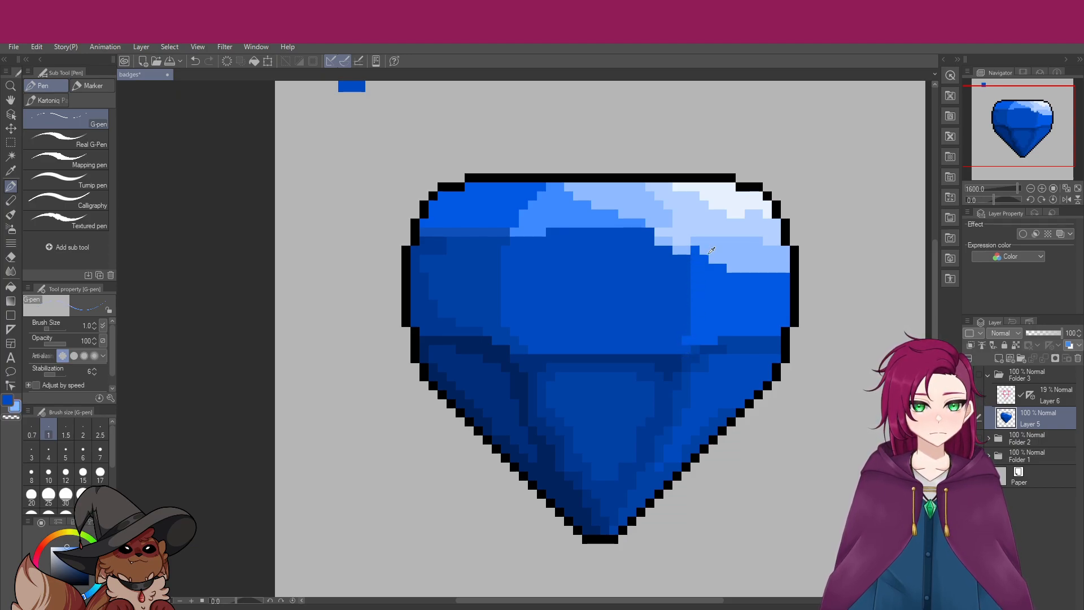
scroll(700, 271, down, 5)
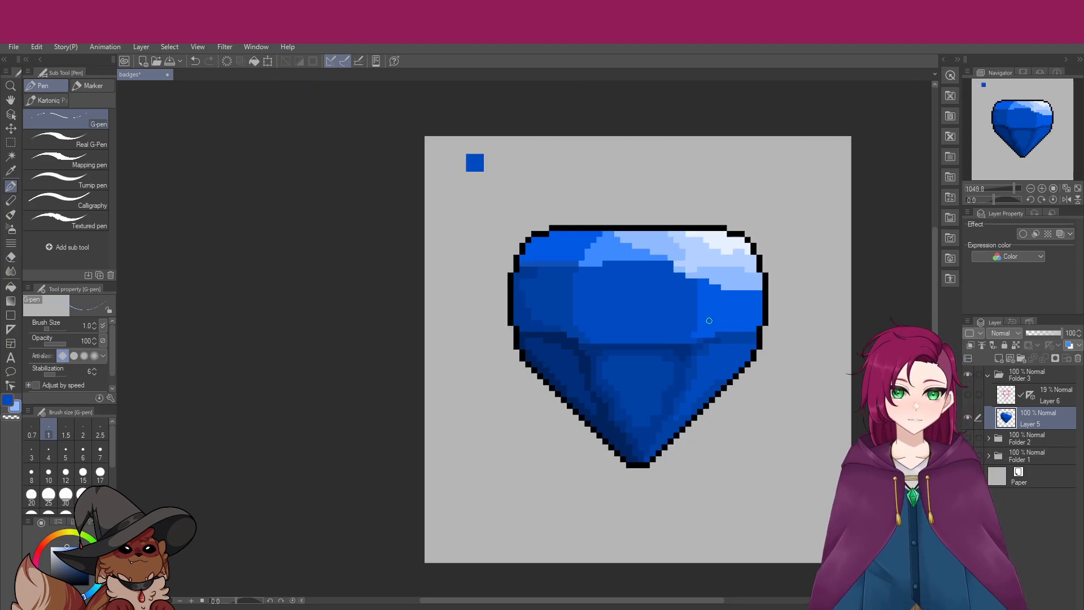
scroll(708, 322, up, 3)
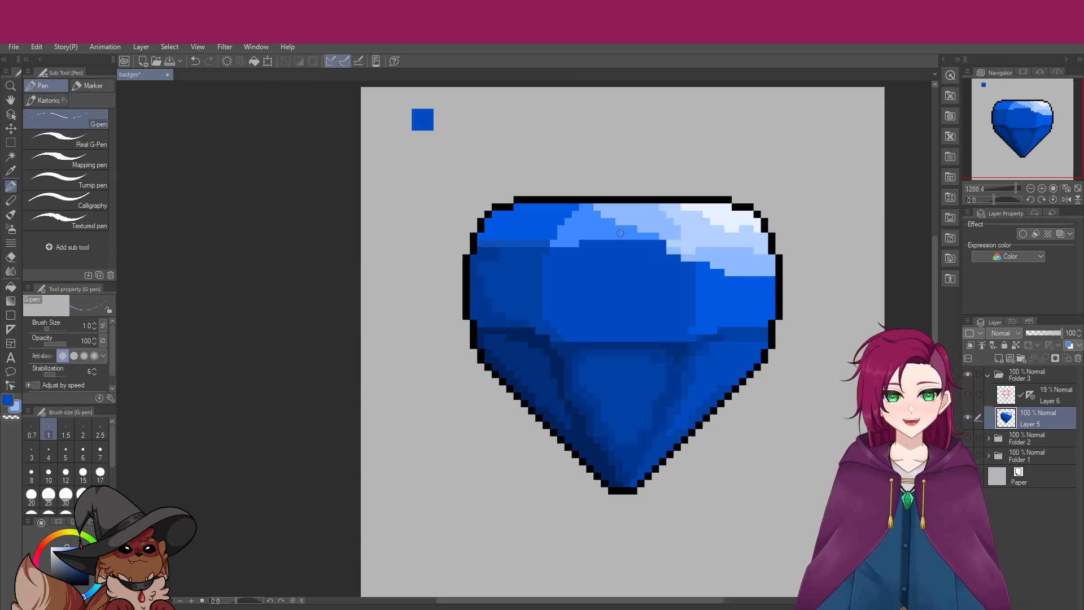
alt+click(542, 243)
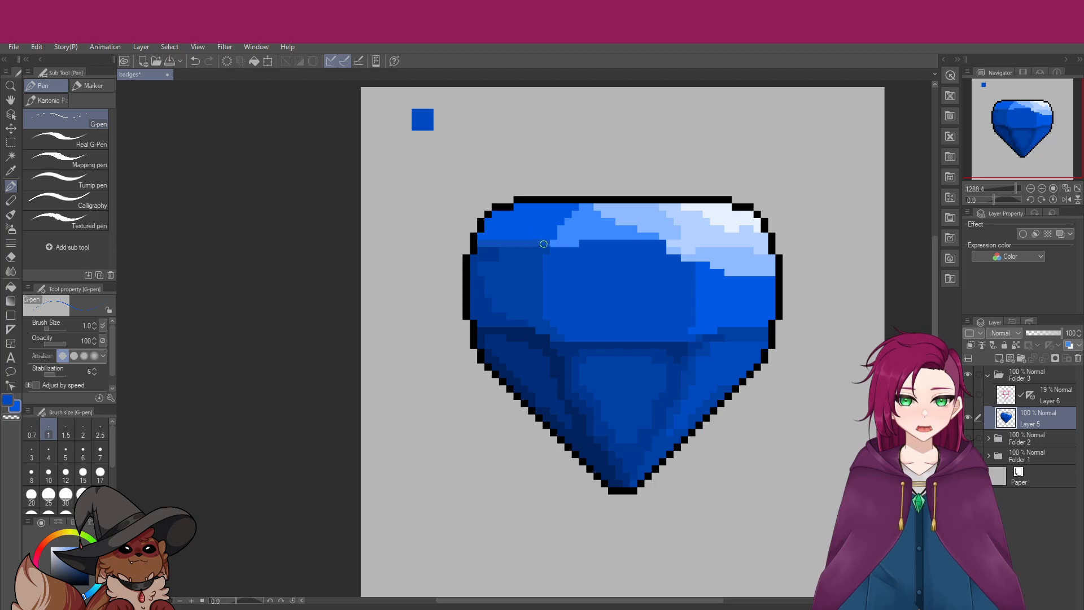
drag(548, 241, 481, 244)
alt+click(523, 266)
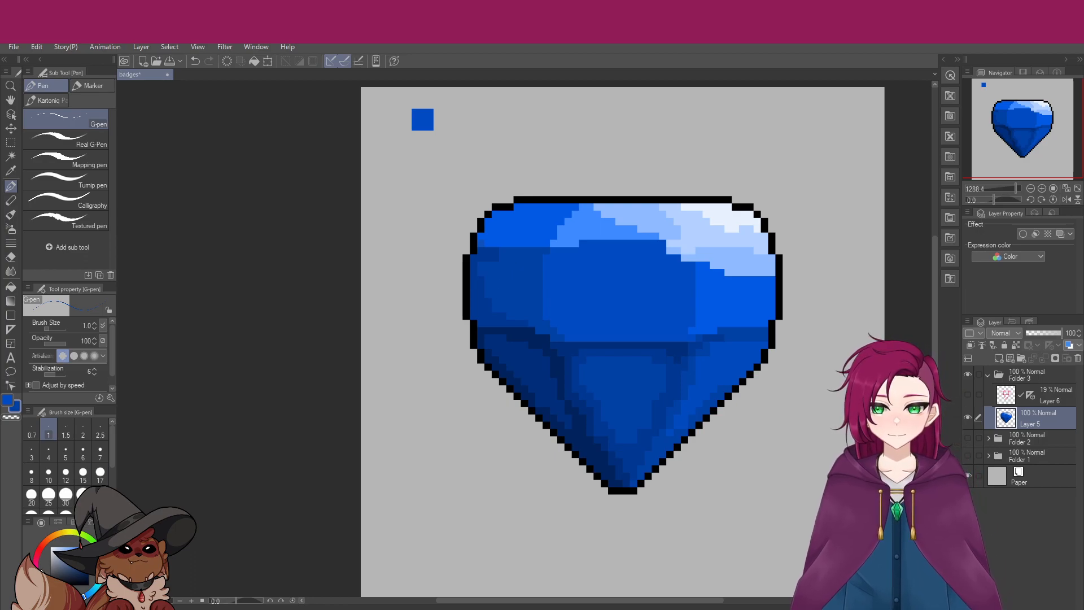
Shade the upper-left facet with a darker medium blue along its left and bottom edges in stepped pixels
click(62, 577)
alt+click(536, 290)
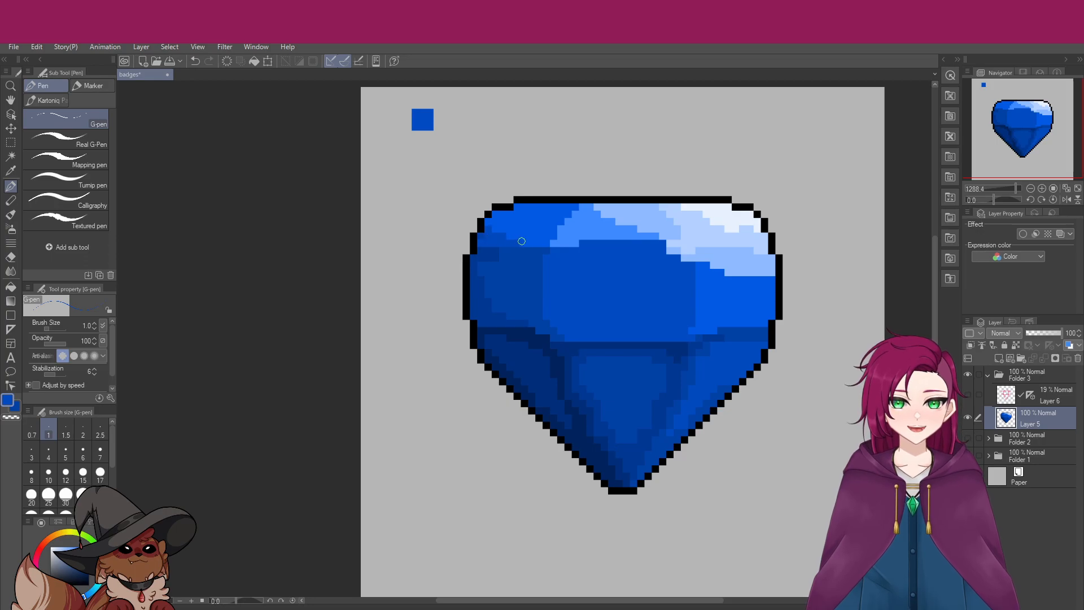
scroll(566, 249, up, 2)
scroll(469, 245, up, 3)
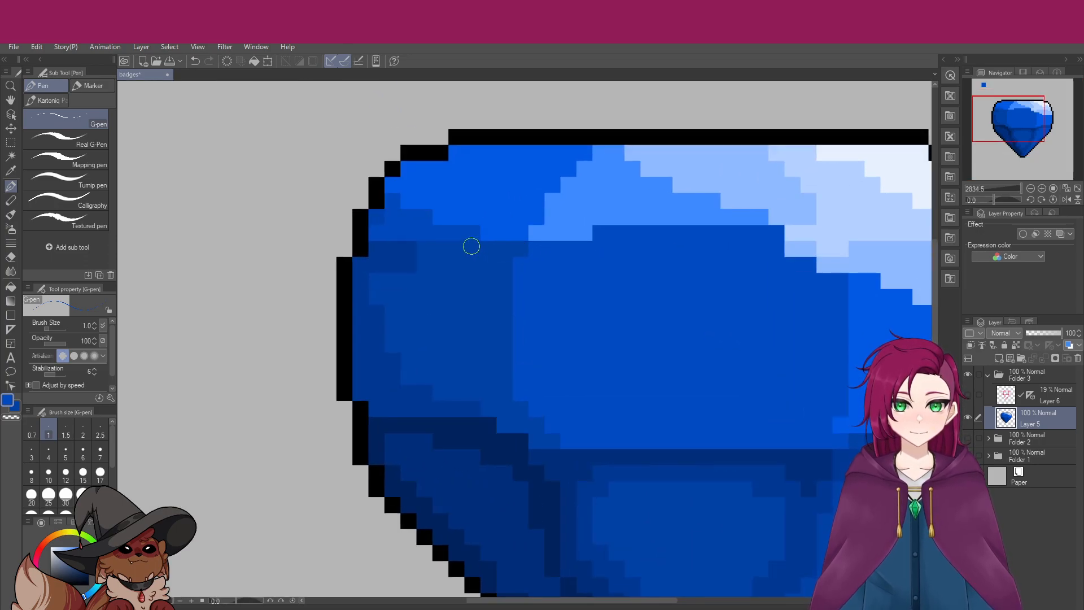
drag(405, 191, 376, 217)
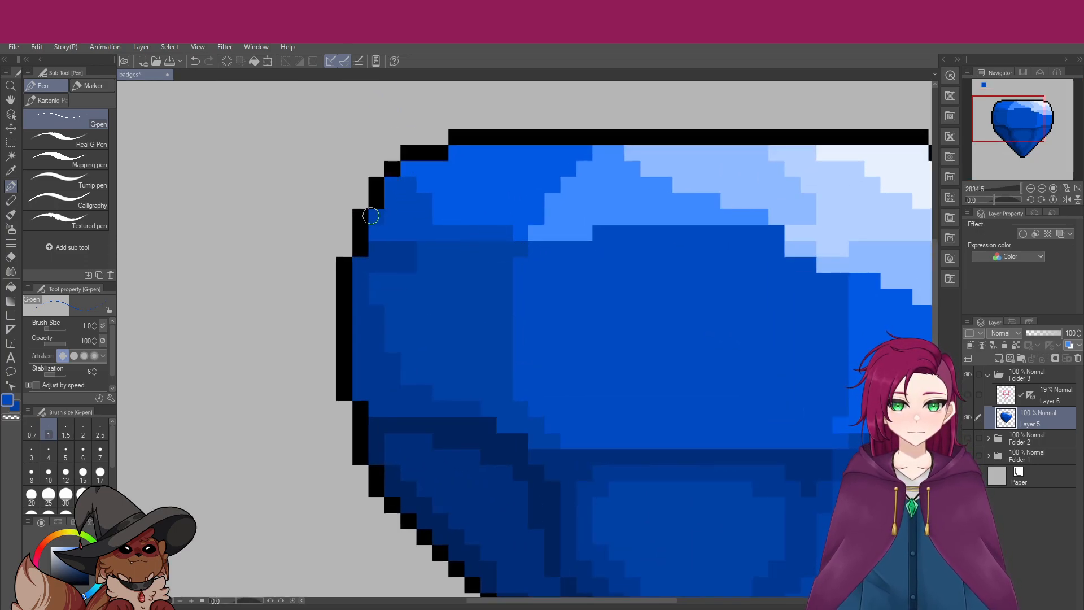
key(x)
click(379, 236)
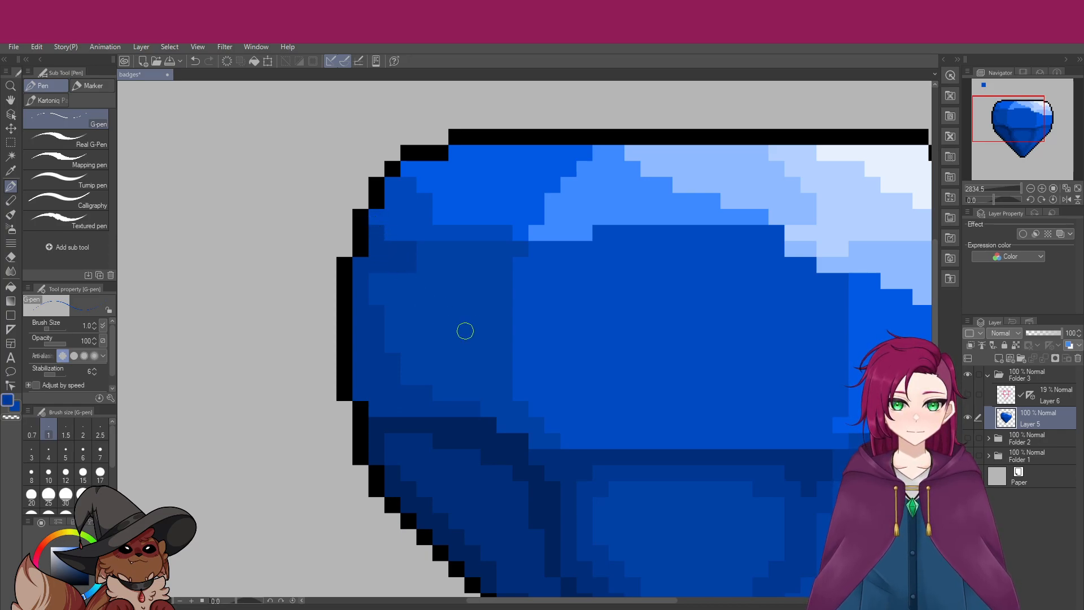
scroll(460, 326, down, 3)
scroll(475, 323, up, 2)
scroll(743, 303, down, 4)
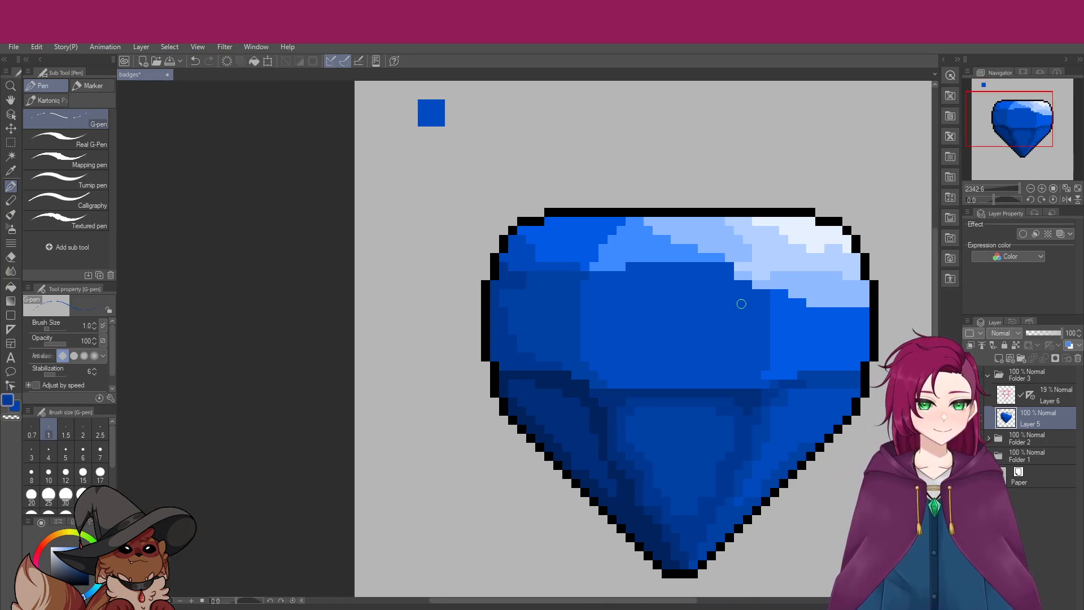
scroll(786, 377, up, 2)
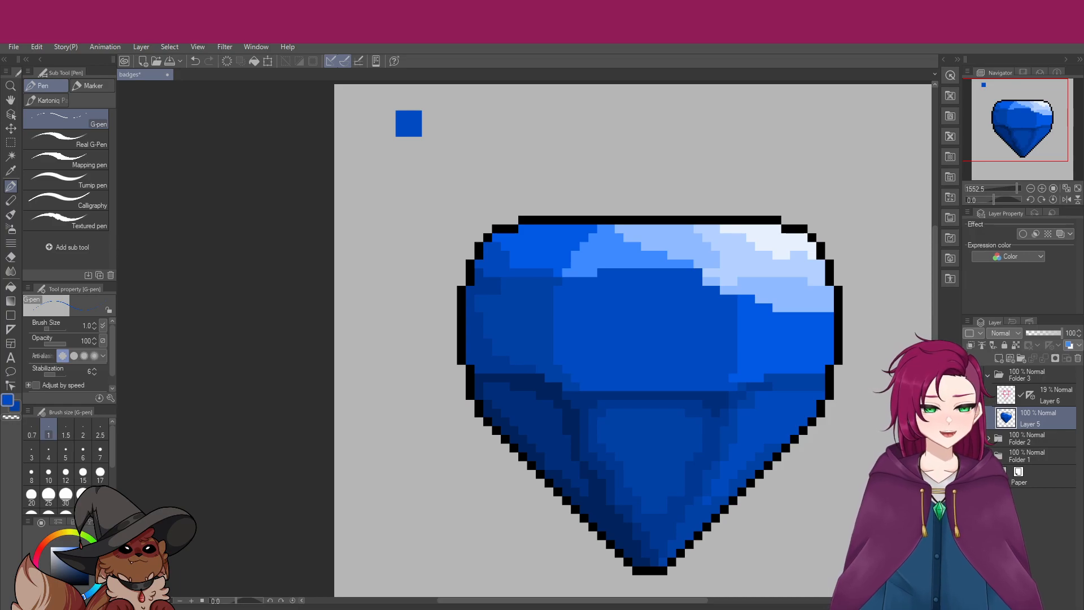
Show the Layer 6 guide lines and paint near-black navy pixels along the lower-left divider up from the gem's tip
click(980, 395)
click(970, 395)
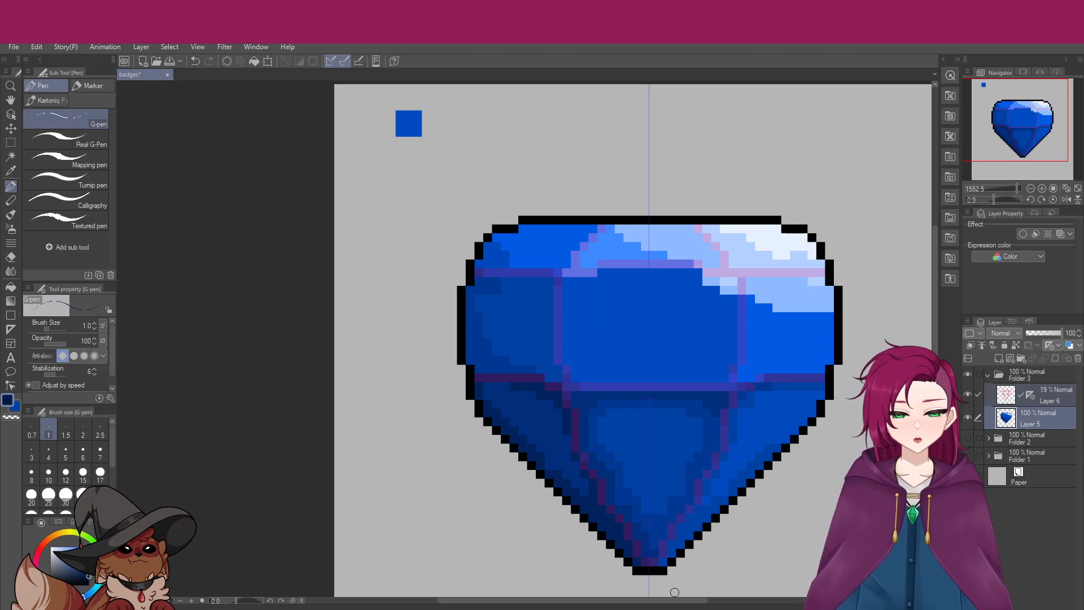
click(644, 563)
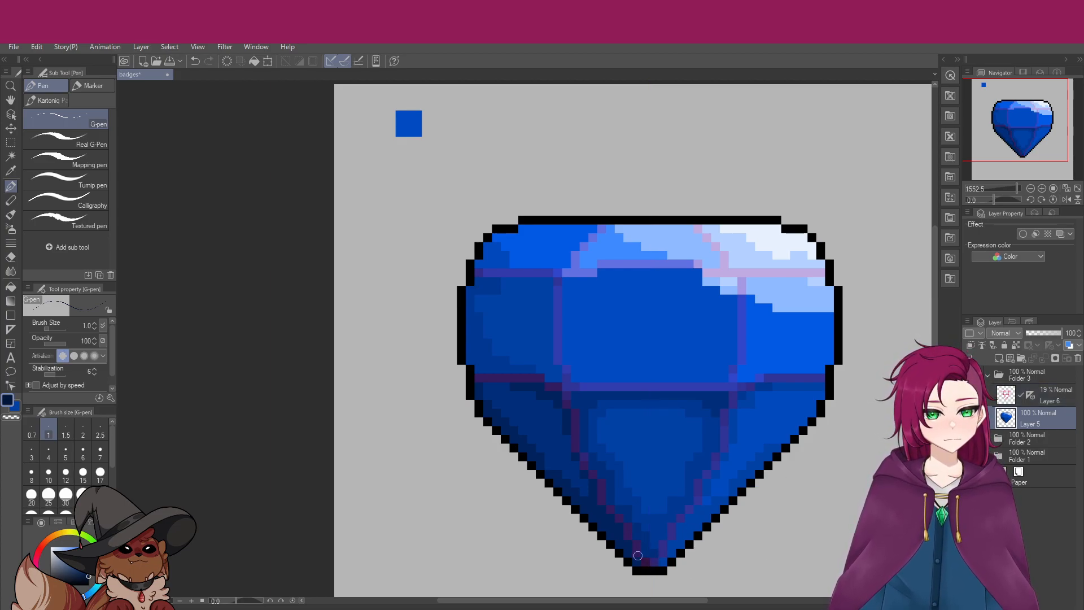
drag(646, 562, 637, 545)
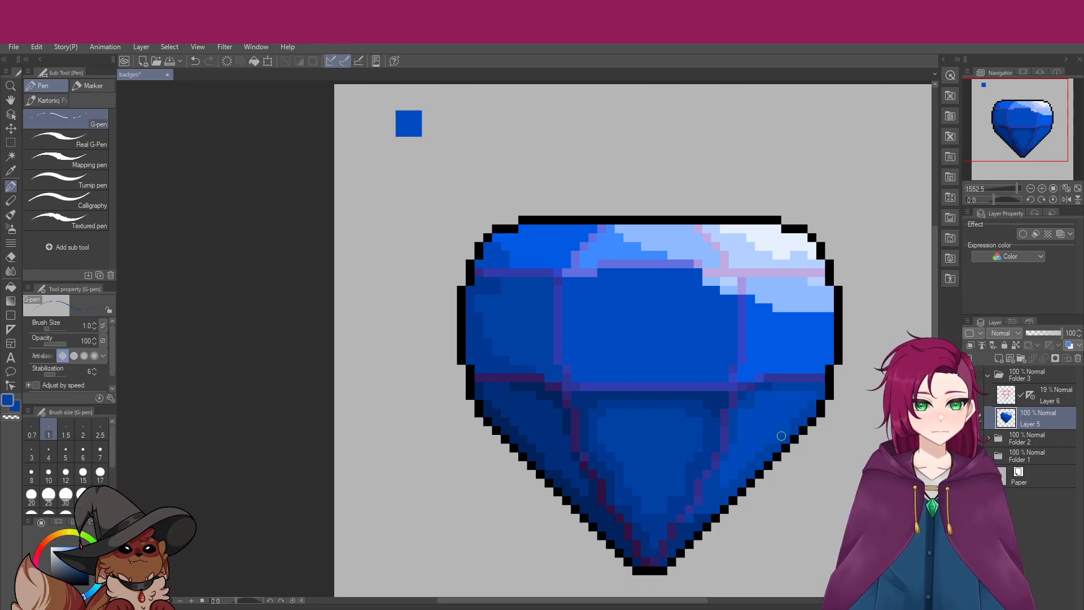
Hide the guide lines and touch up the upper end of the near-black shading along the lower-left divider
scroll(672, 458, down, 2)
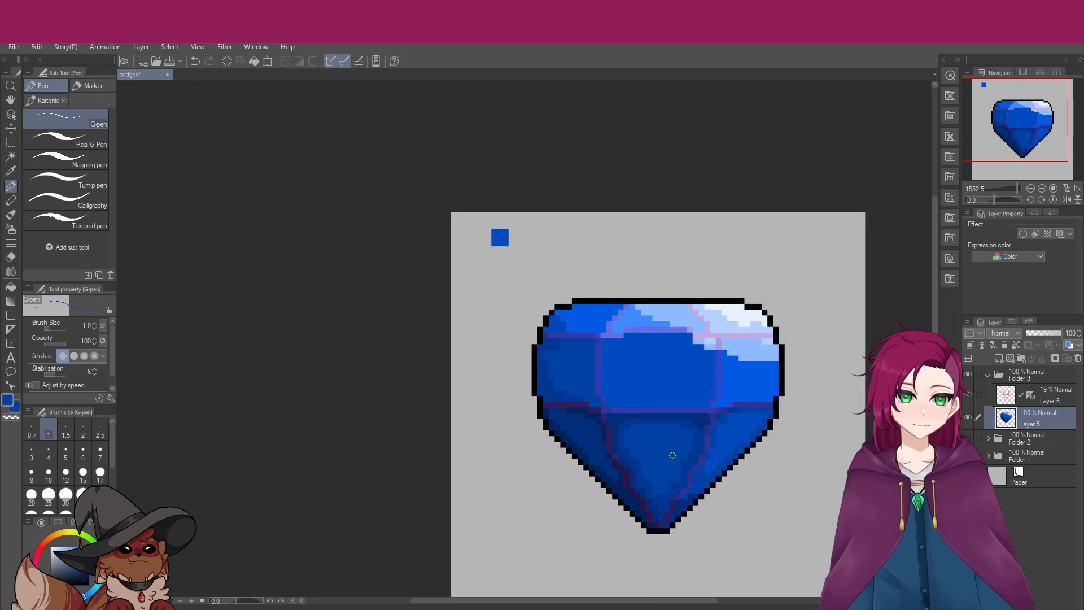
click(970, 394)
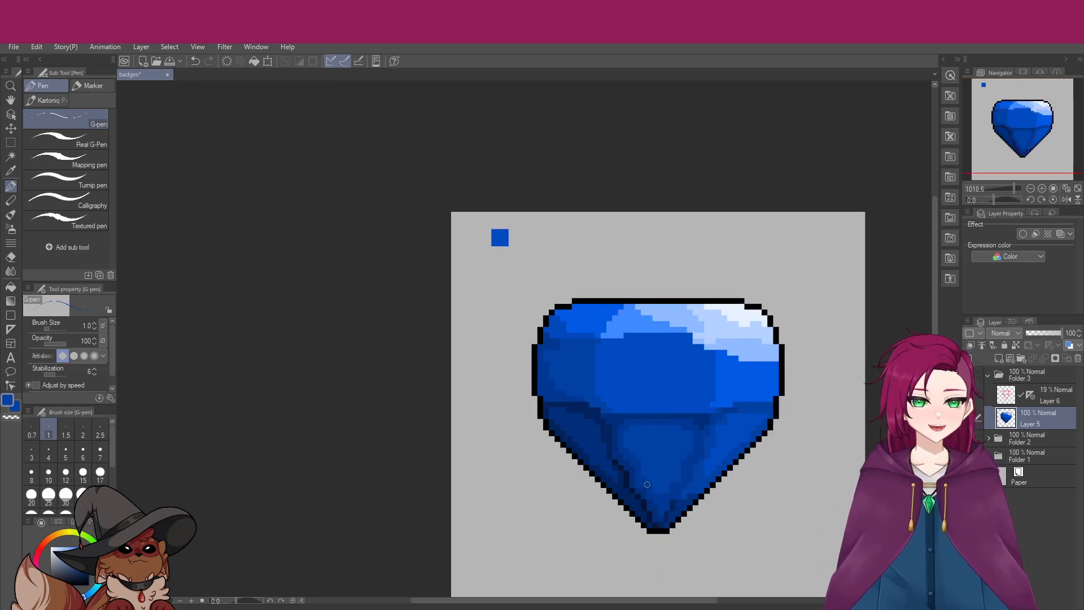
scroll(648, 485, down, 2)
scroll(661, 541, up, 5)
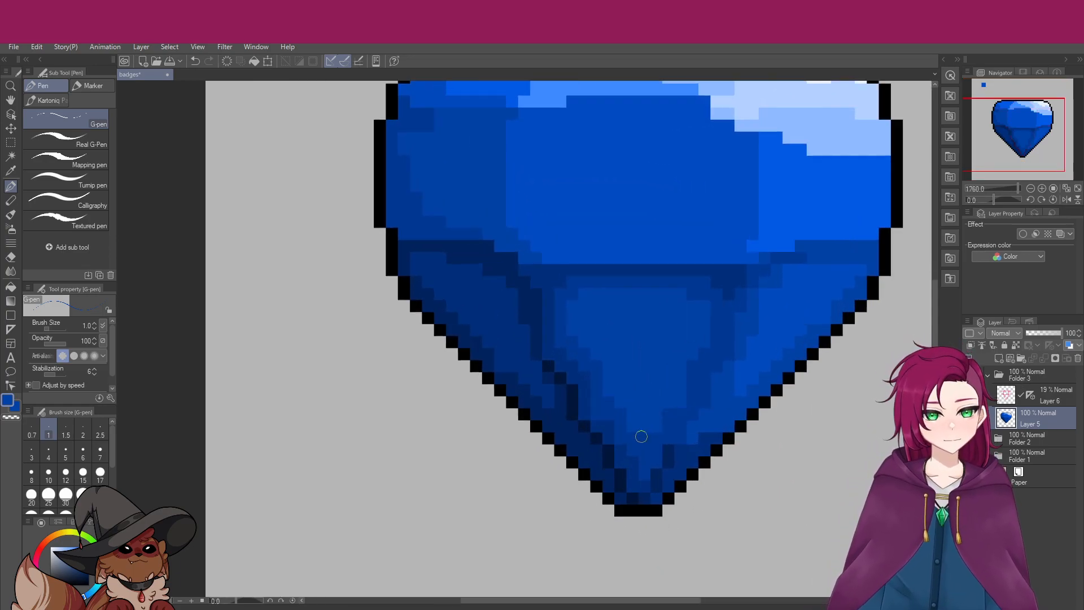
alt+click(540, 360)
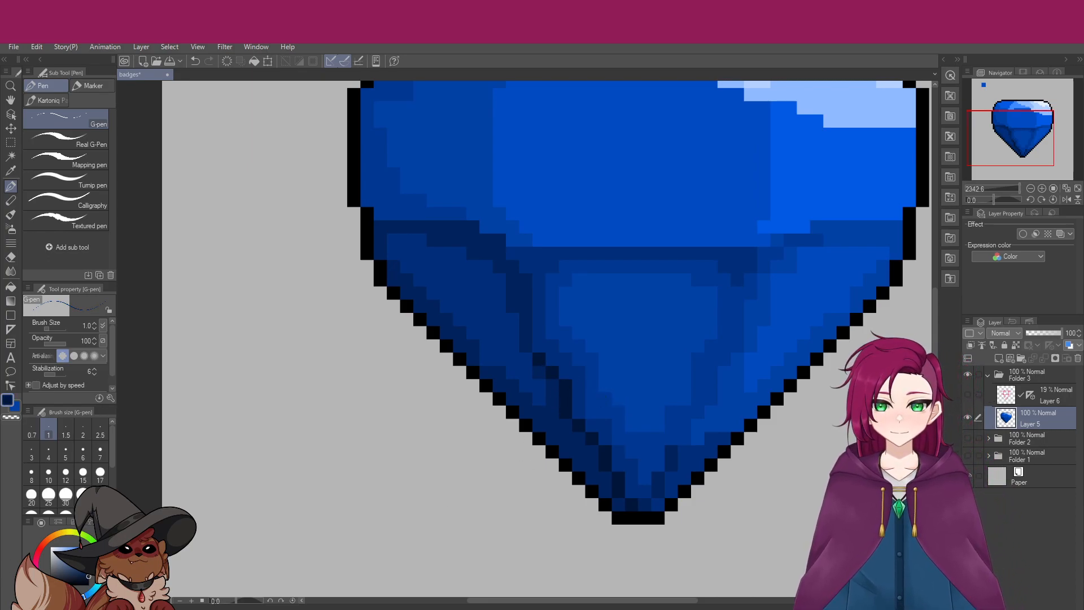
alt+click(551, 396)
click(540, 357)
scroll(600, 461, down, 2)
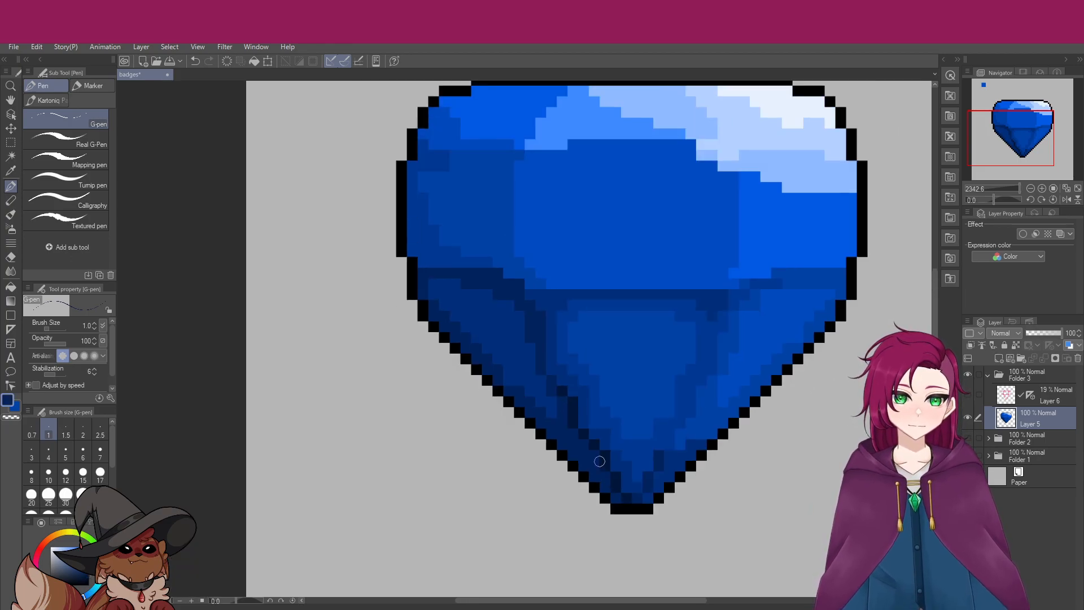
scroll(649, 392, up, 3)
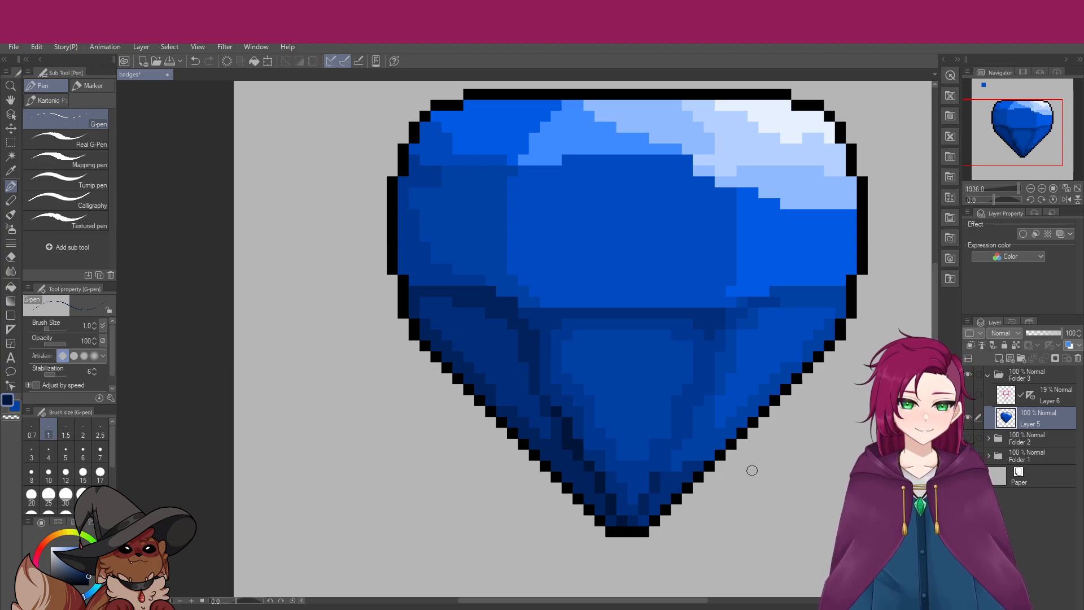
Show the Layer 6 guide lines and paint a stepped azure band along the center facet's top and right edges, covering its pale corner
scroll(574, 406, down, 1)
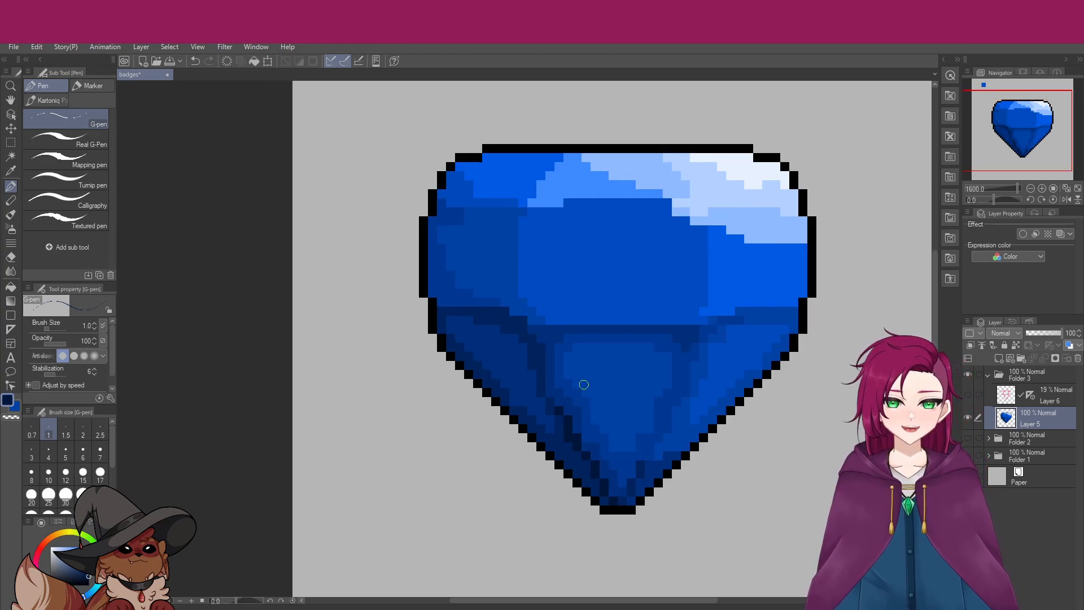
scroll(584, 384, up, 2)
scroll(589, 384, down, 2)
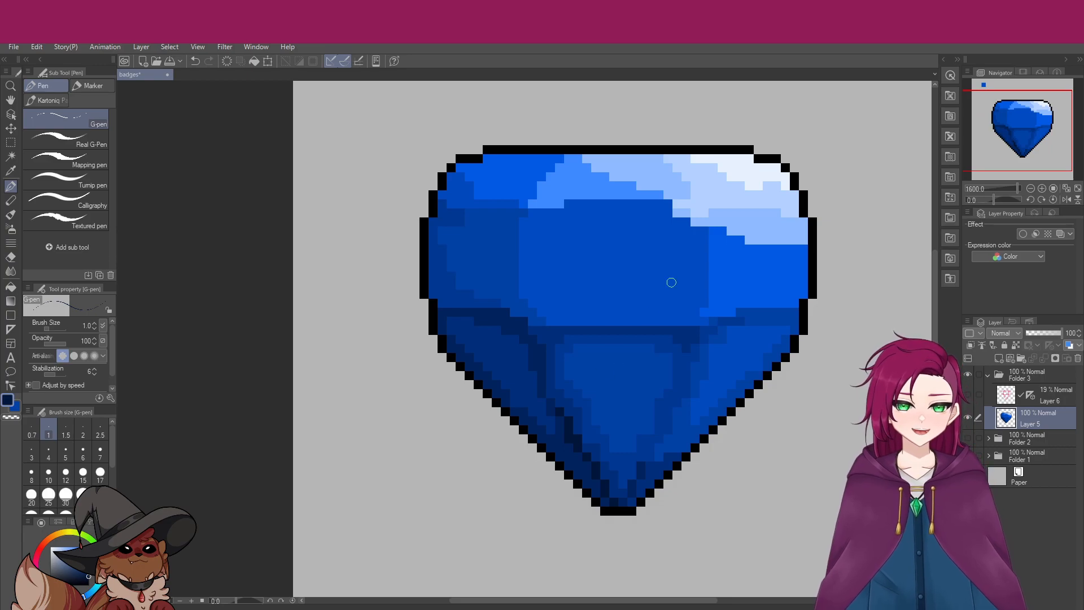
scroll(670, 282, down, 3)
scroll(658, 214, up, 2)
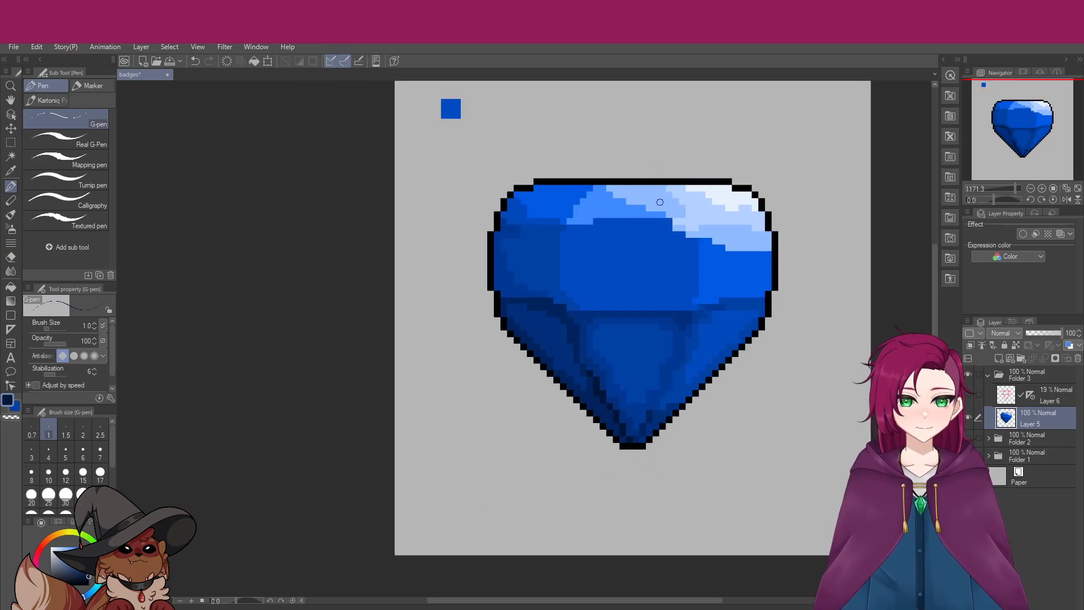
alt+click(713, 234)
alt+click(667, 275)
alt+click(704, 279)
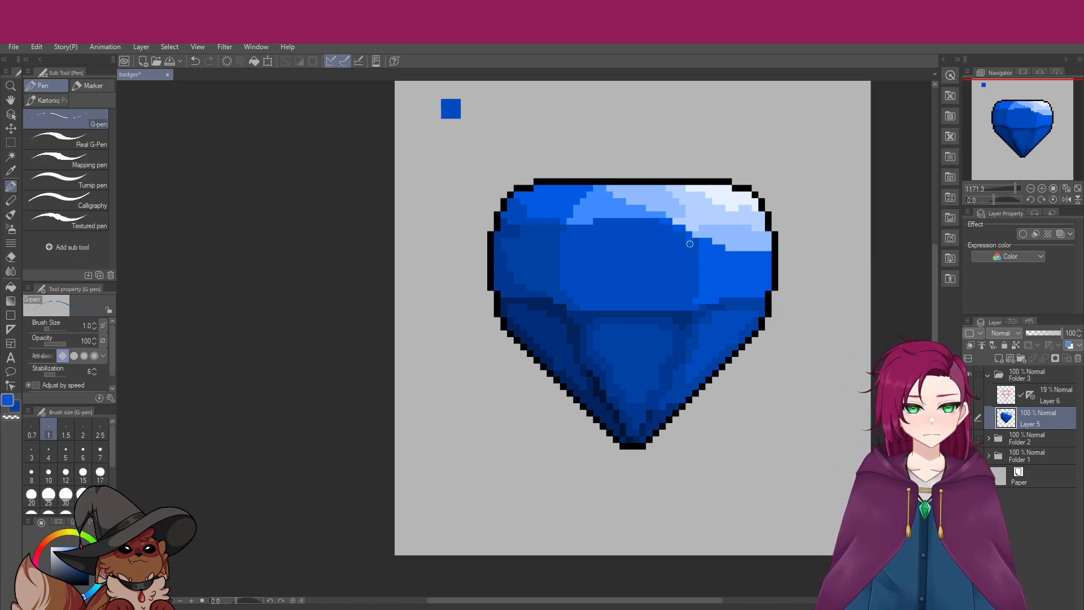
click(969, 395)
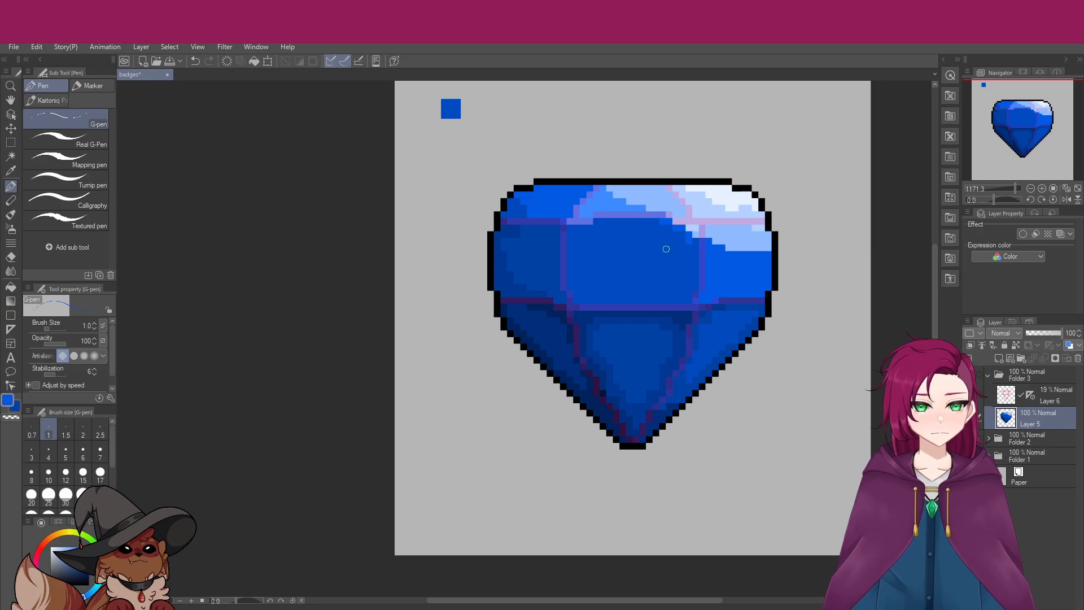
mouse_move(676, 236)
mouse_down()
mouse_move(642, 223)
mouse_move(662, 221)
mouse_move(619, 223)
mouse_move(694, 245)
mouse_up()
click(690, 229)
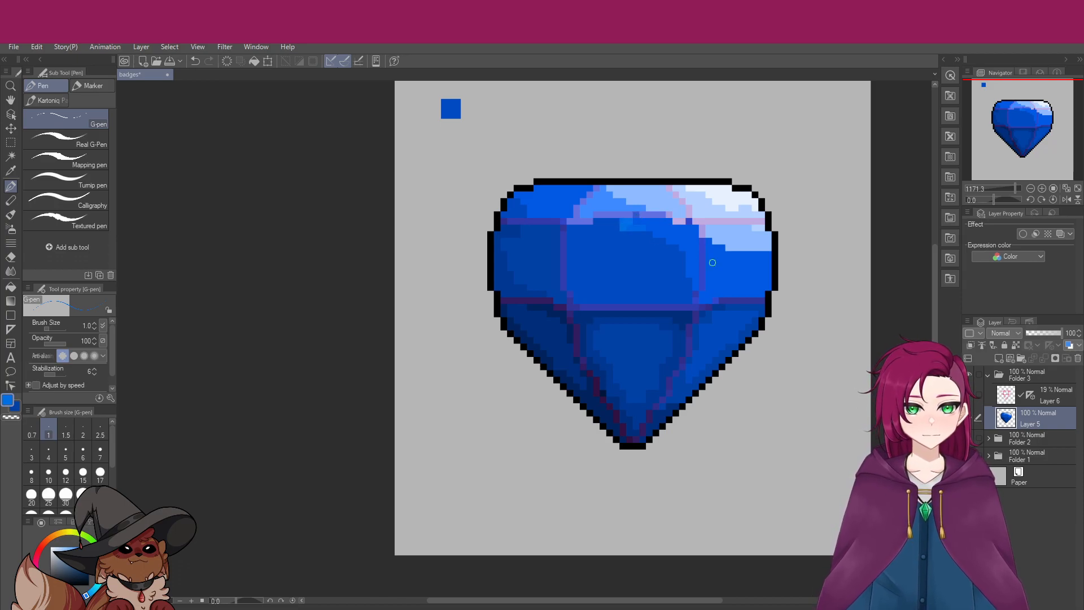
mouse_move(623, 223)
mouse_down()
mouse_move(676, 222)
mouse_move(697, 247)
mouse_move(697, 285)
mouse_move(692, 233)
mouse_move(654, 226)
mouse_up()
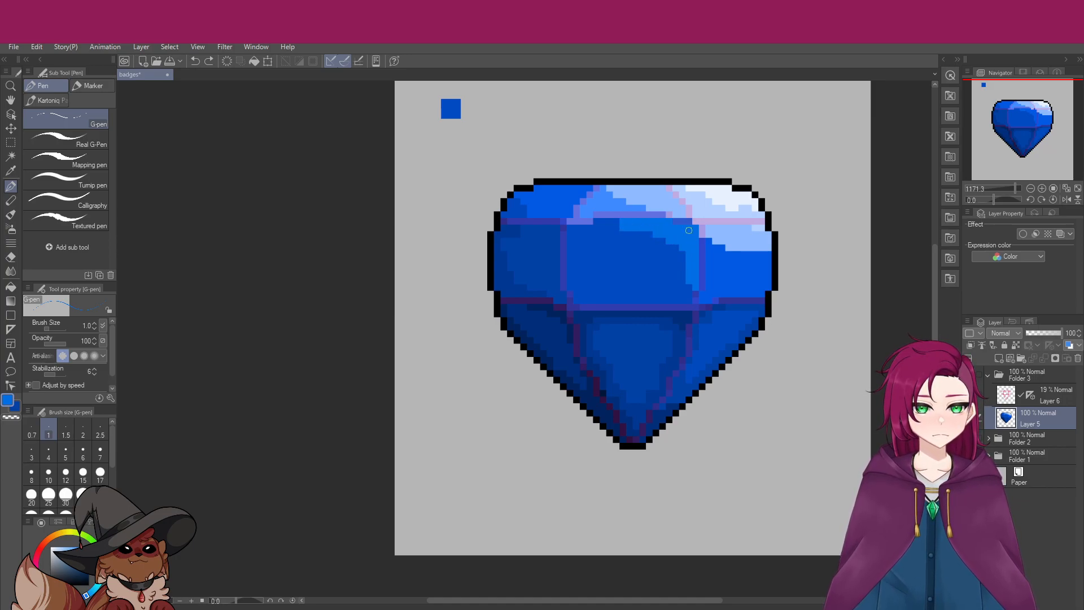
drag(676, 217, 693, 225)
Hide the Layer 6 guide lines and examine the center facet's azure highlight against the whole gem
scroll(696, 292, down, 6)
scroll(672, 288, up, 4)
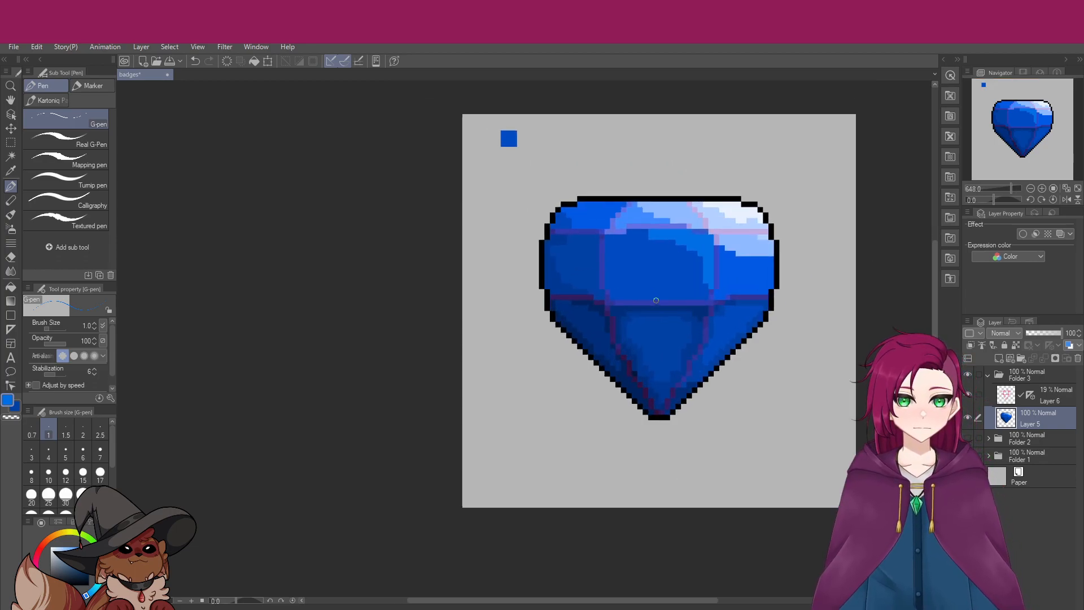
scroll(689, 279, down, 1)
scroll(700, 274, up, 3)
click(968, 394)
scroll(649, 283, down, 2)
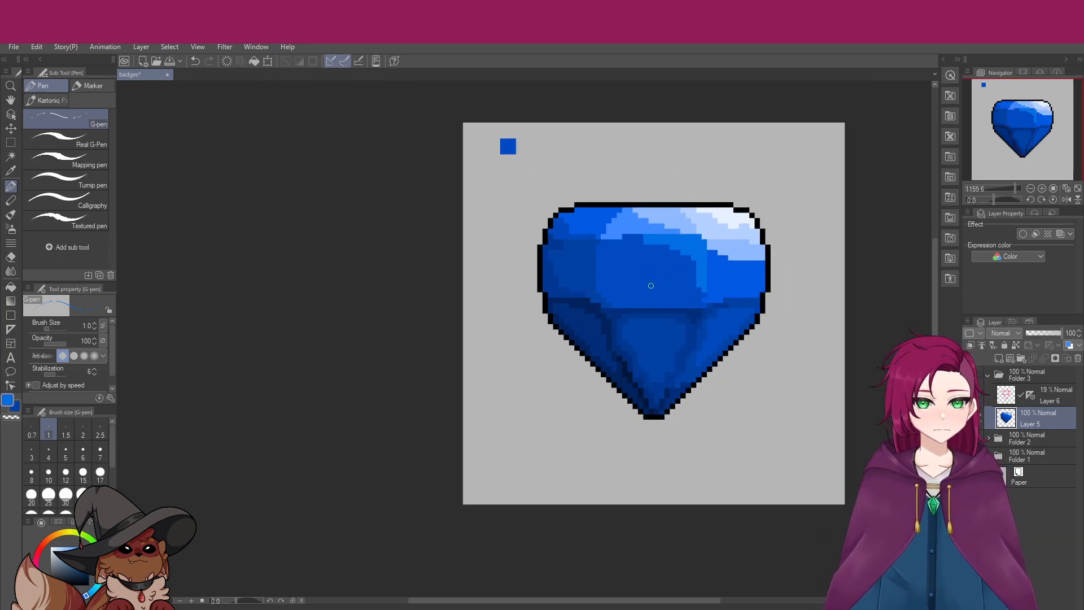
scroll(652, 282, up, 5)
scroll(653, 280, up, 1)
scroll(678, 226, down, 4)
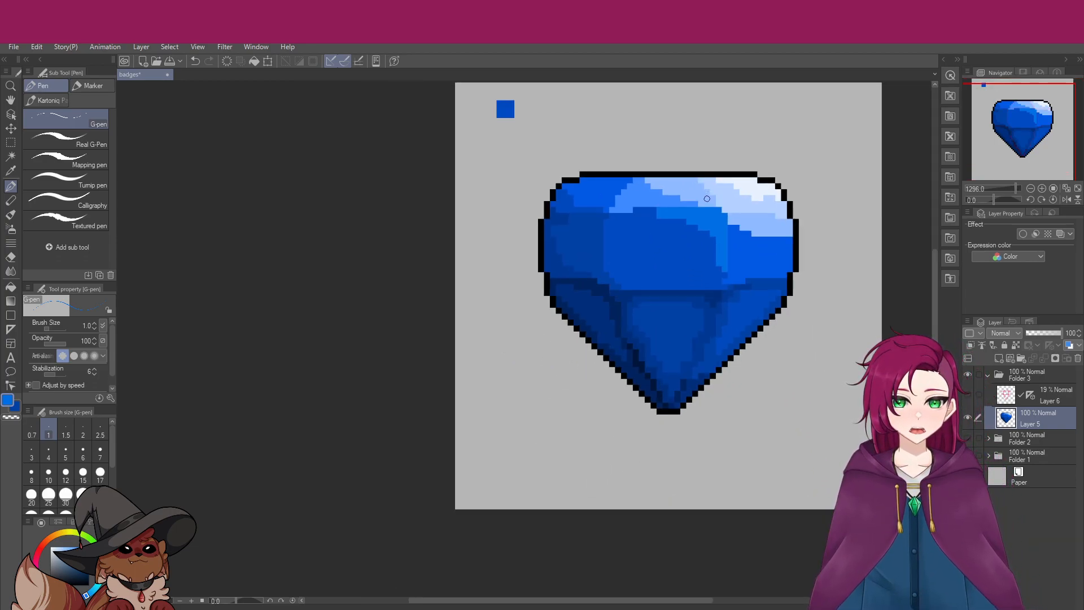
scroll(734, 181, down, 2)
scroll(734, 186, up, 5)
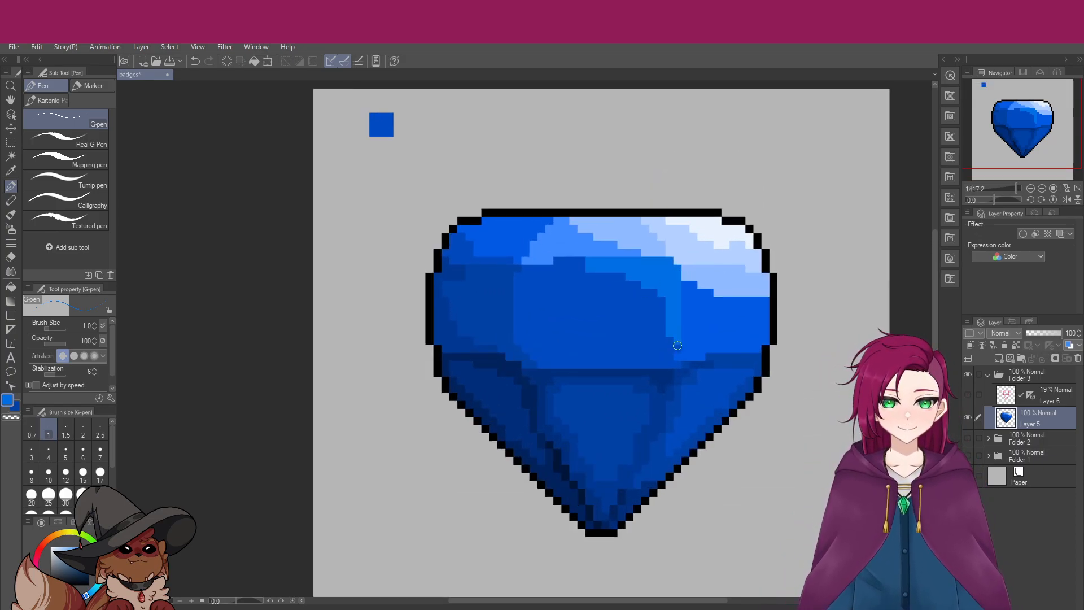
Undo the stray stroke over the outline and shade the middle-right facet's right and bottom edges and the center facet's left and bottom edges
alt+click(708, 332)
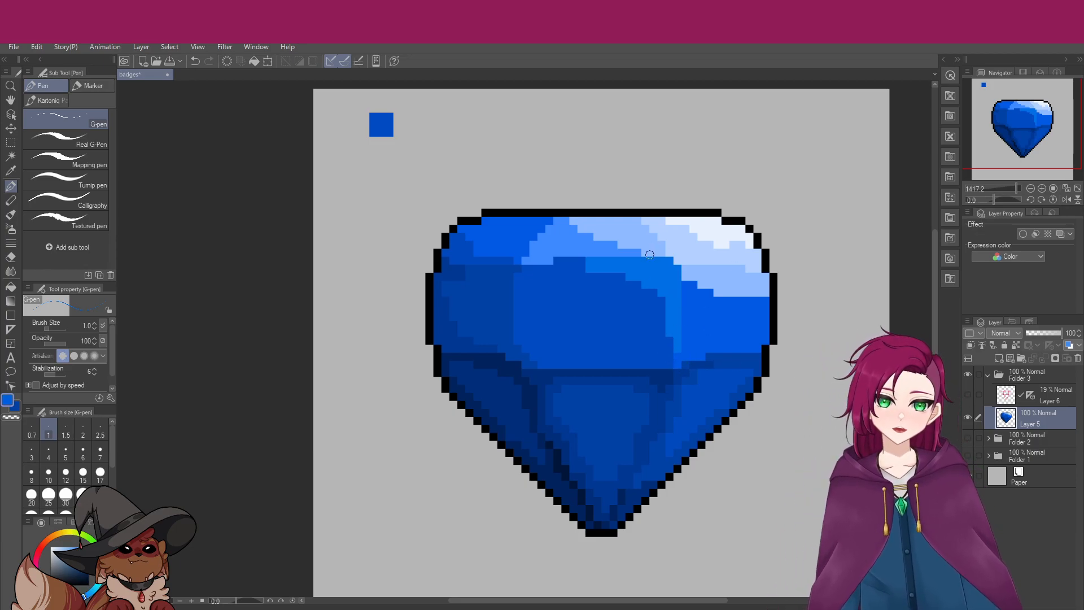
alt+click(623, 298)
alt+click(706, 318)
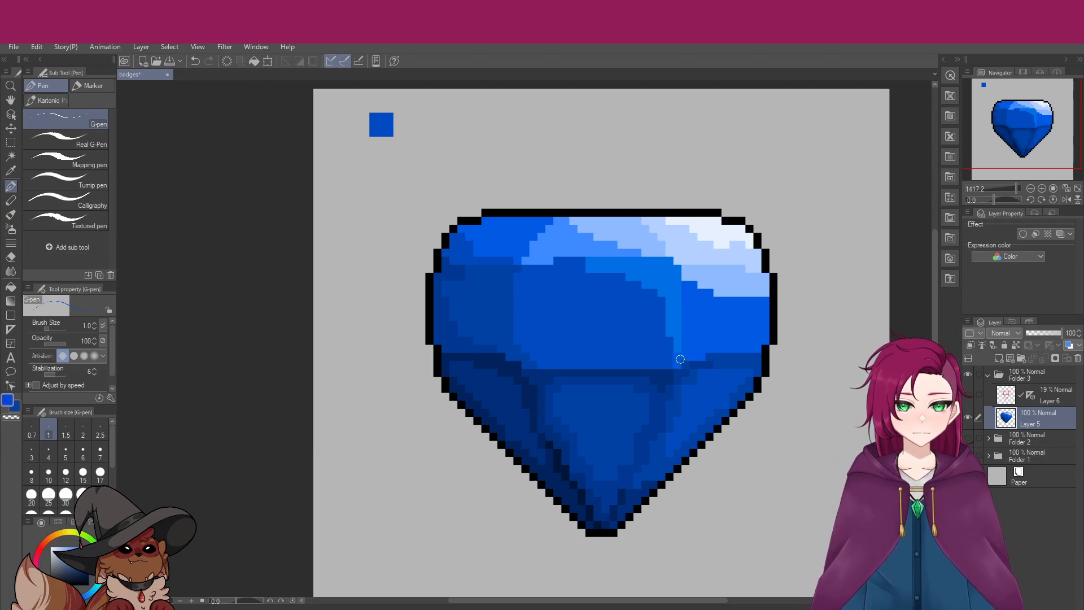
drag(773, 333, 766, 333)
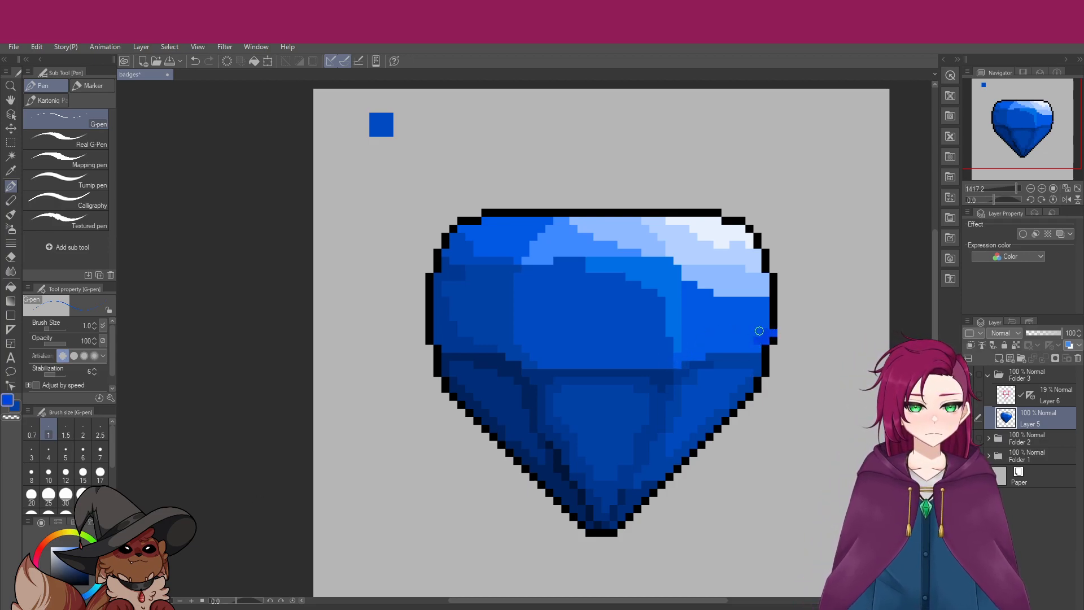
key(ctrl+z)
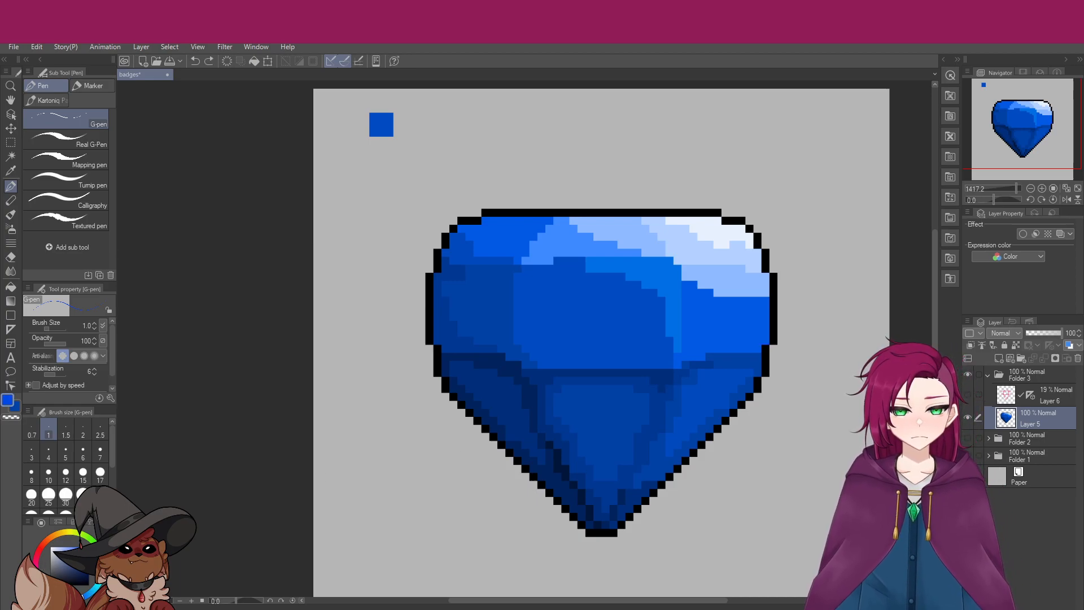
drag(749, 348, 721, 344)
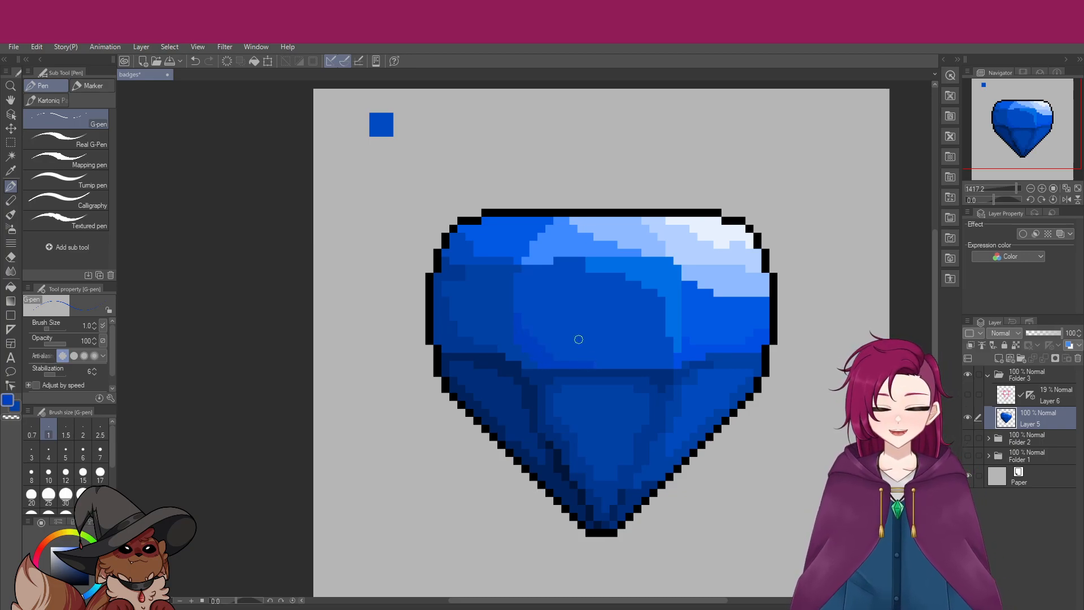
scroll(575, 311, up, 4)
scroll(535, 279, down, 3)
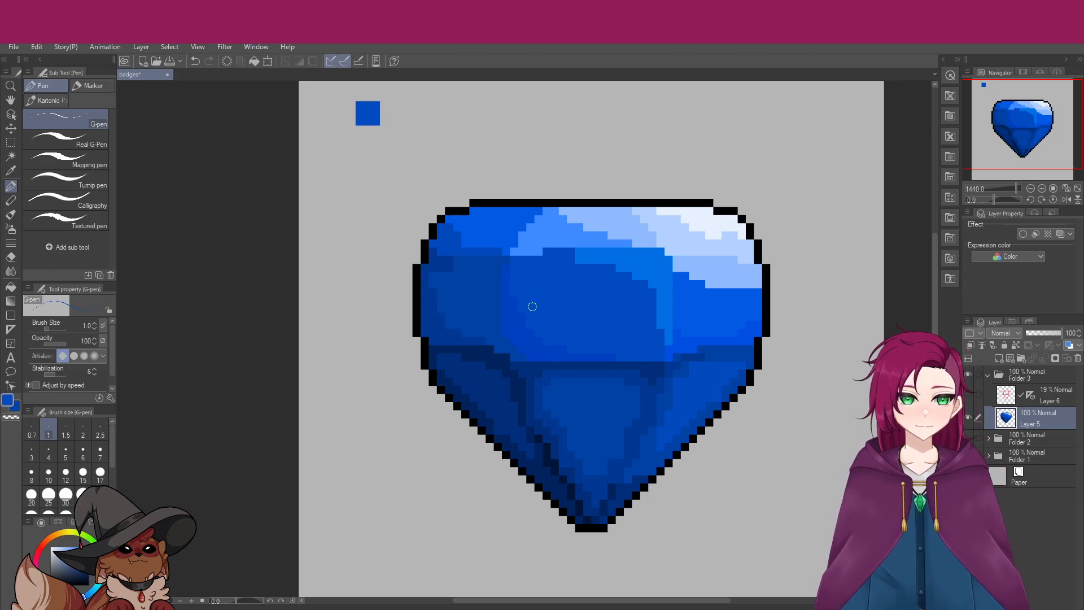
Show the Layer 6 guide lines and recolor the pale band beneath the white highlight in the top-right facet to light sky blue
scroll(570, 368, down, 6)
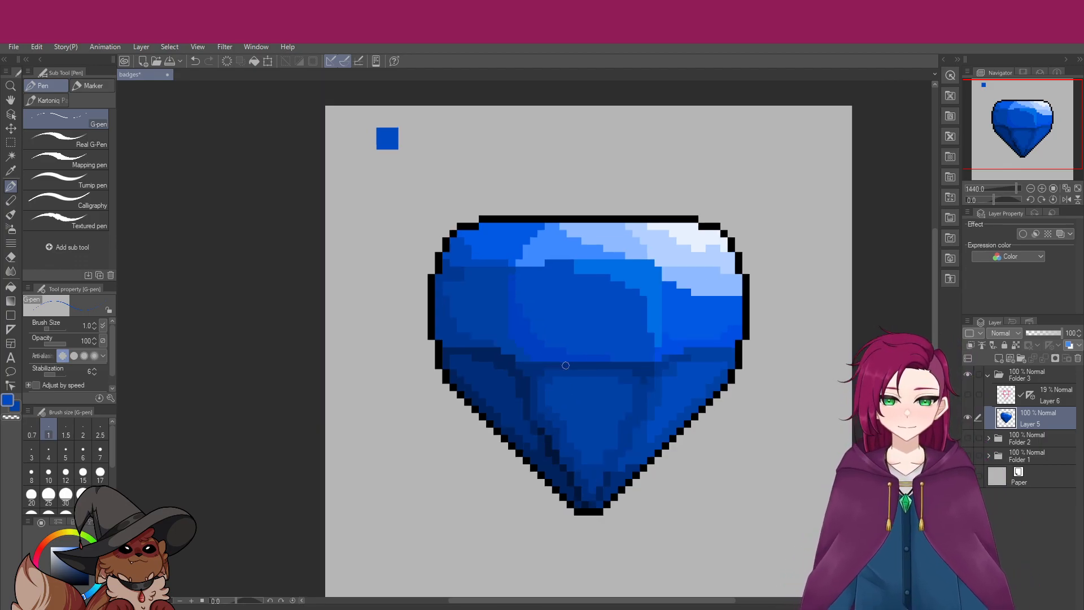
scroll(591, 281, up, 5)
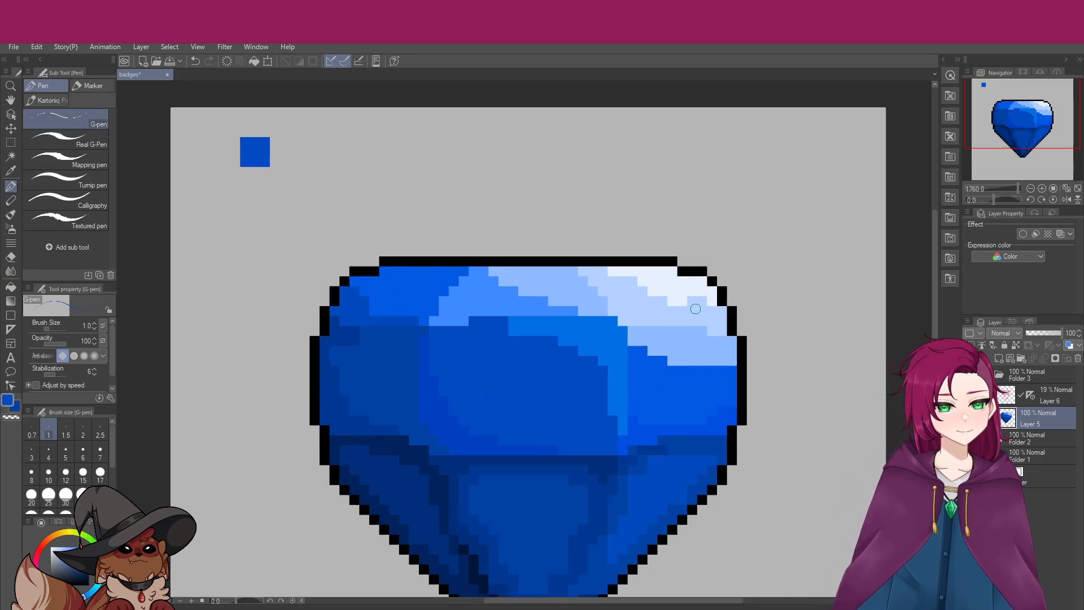
alt+click(680, 316)
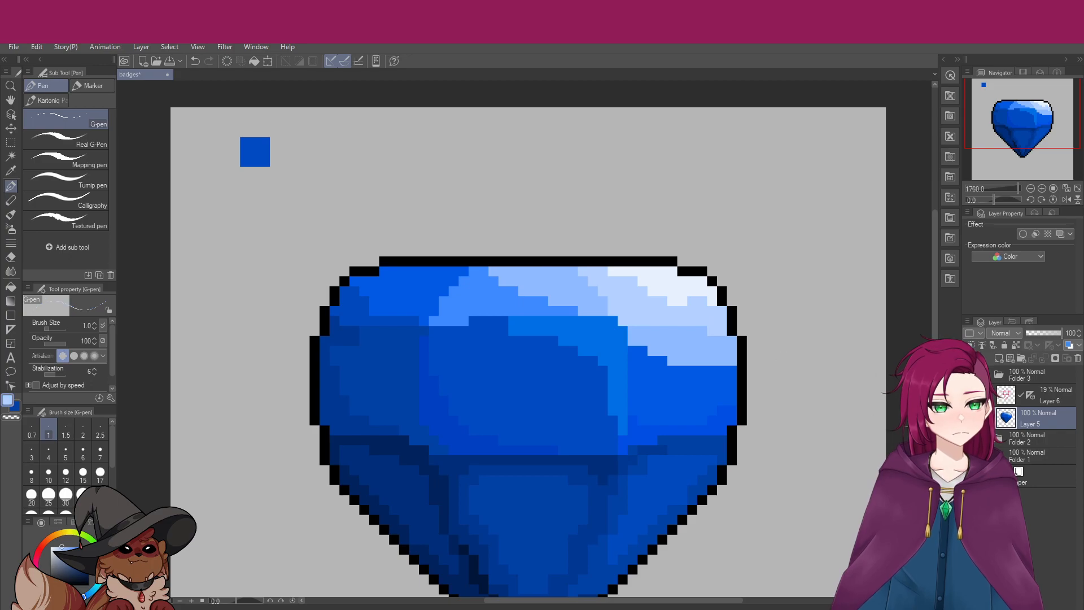
click(970, 396)
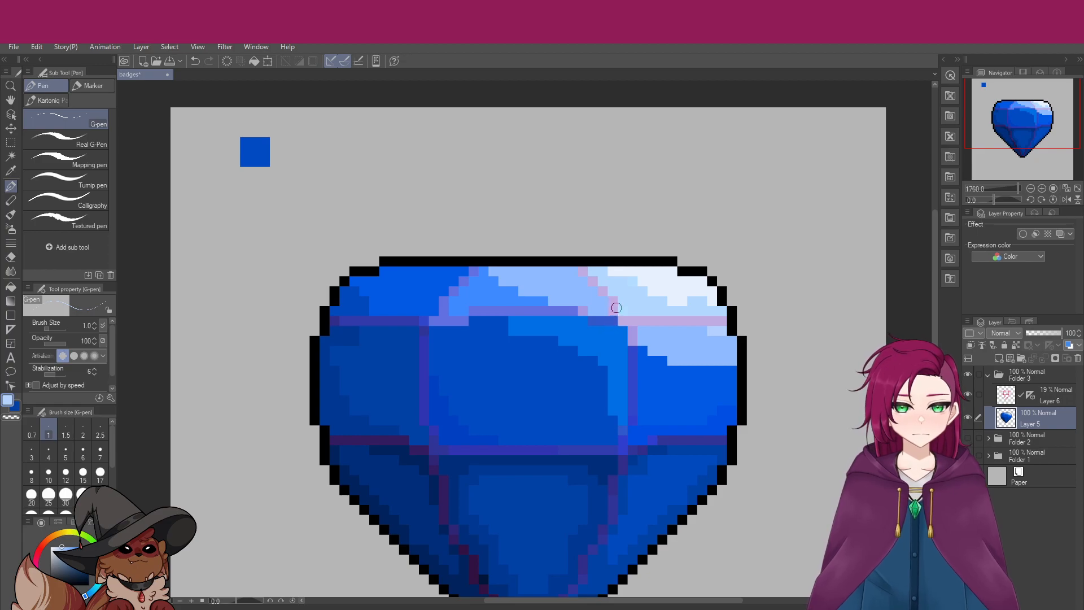
Recolor the highlight bands of the top-center and middle-right facets to a paler periwinkle blue
click(552, 261)
alt+click(560, 259)
click(553, 261)
alt+click(574, 272)
mouse_move(570, 271)
mouse_down()
mouse_move(493, 272)
mouse_move(577, 280)
mouse_move(525, 290)
mouse_move(597, 290)
mouse_move(551, 300)
mouse_move(604, 304)
mouse_move(586, 311)
mouse_up()
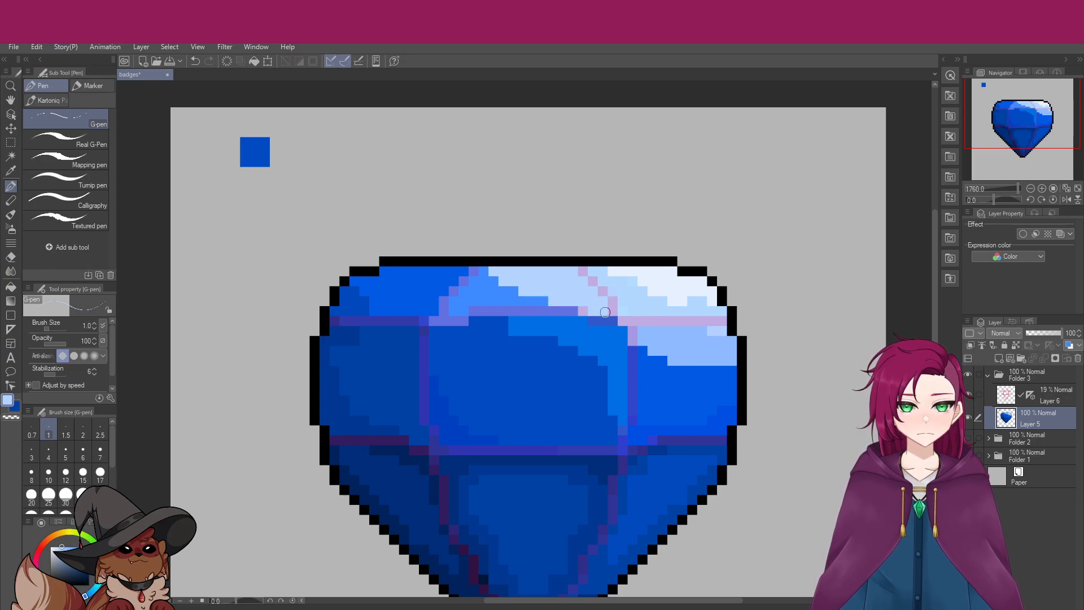
mouse_move(640, 332)
mouse_down()
mouse_move(701, 329)
mouse_move(641, 340)
mouse_move(733, 349)
mouse_move(734, 339)
mouse_move(699, 354)
mouse_move(651, 352)
mouse_move(734, 362)
mouse_up()
click(653, 351)
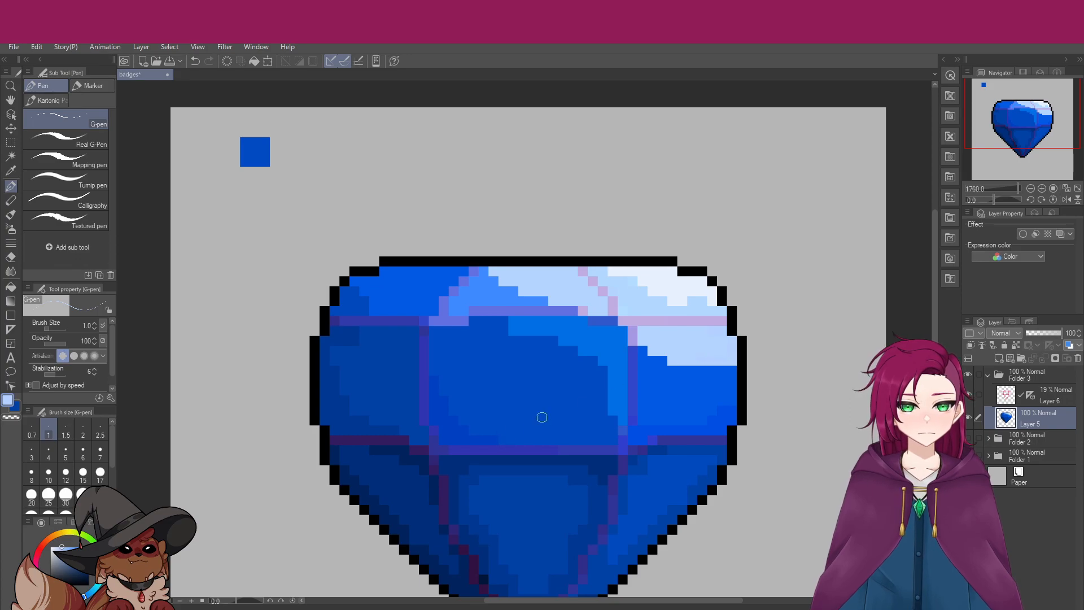
Extend the top-center facet's pale highlight and paint a stepped medium periwinkle band along its lower-left edge
scroll(715, 360, up, 3)
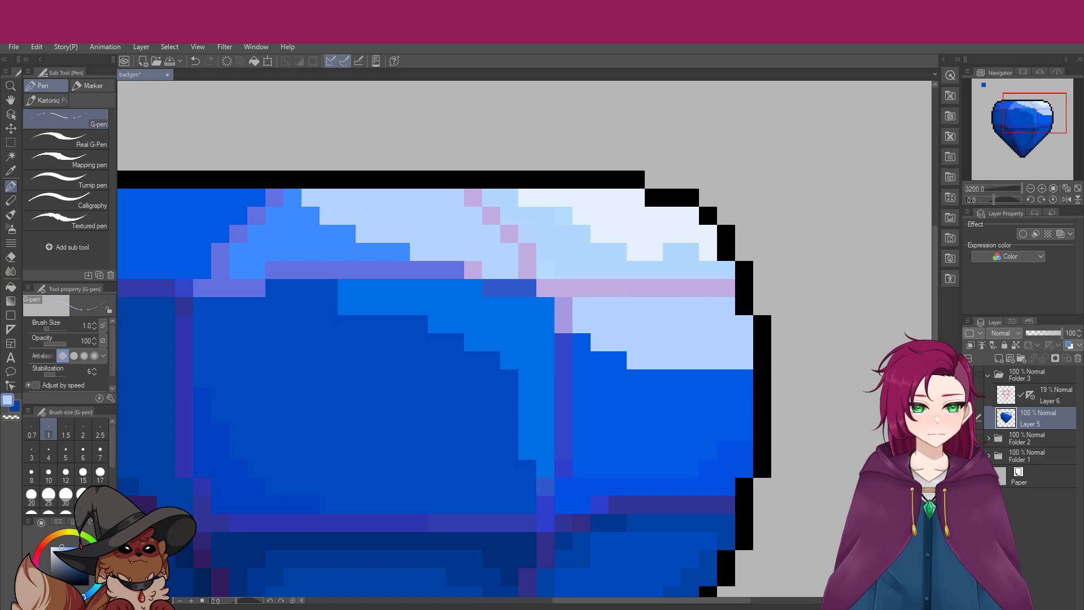
scroll(485, 305, down, 5)
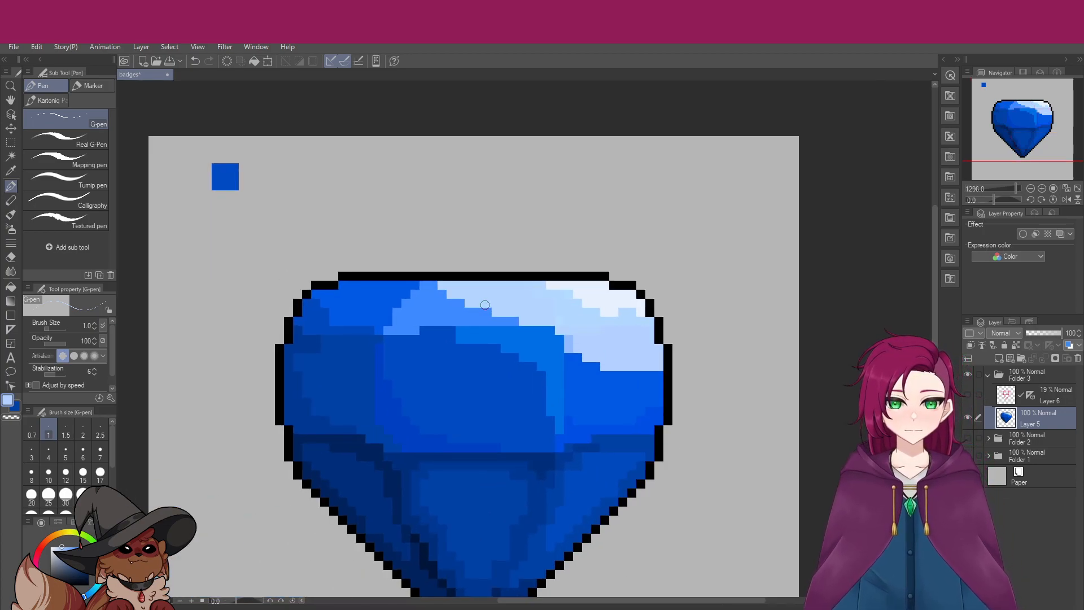
scroll(485, 305, up, 4)
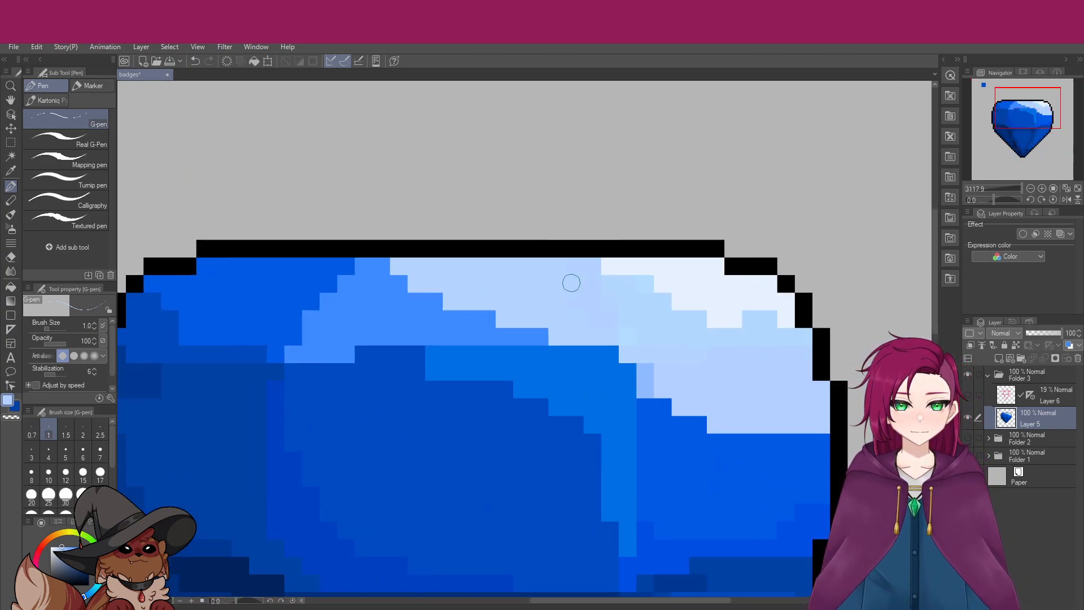
drag(434, 301, 491, 320)
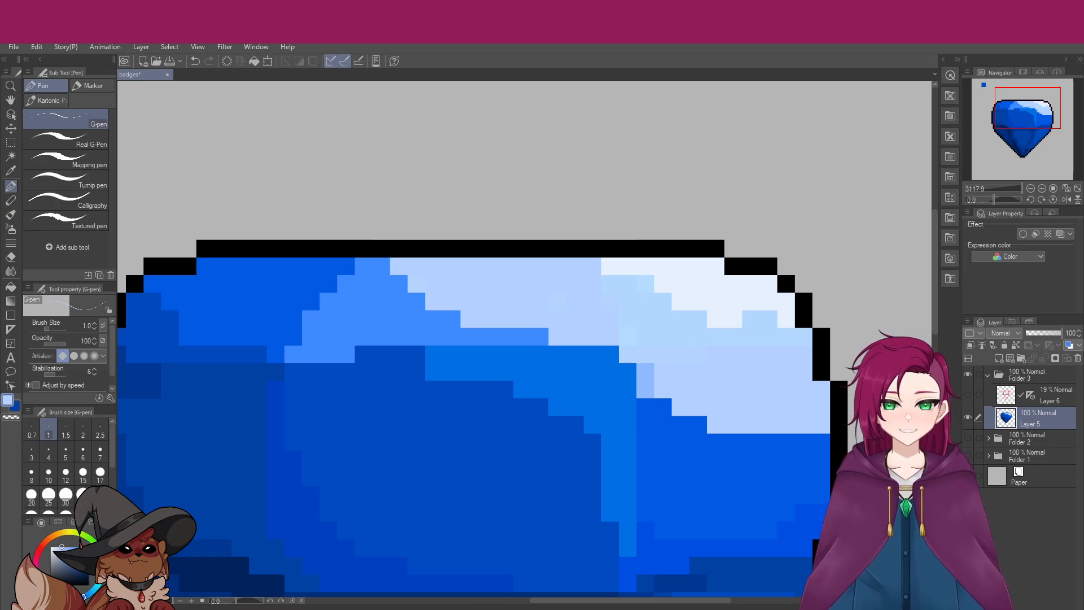
drag(62, 547, 68, 547)
mouse_move(593, 339)
mouse_down()
mouse_move(564, 332)
mouse_move(611, 324)
mouse_move(612, 336)
mouse_move(468, 314)
mouse_move(398, 265)
mouse_up()
click(610, 321)
click(610, 336)
mouse_move(530, 314)
mouse_down()
mouse_move(417, 265)
mouse_move(497, 305)
mouse_up()
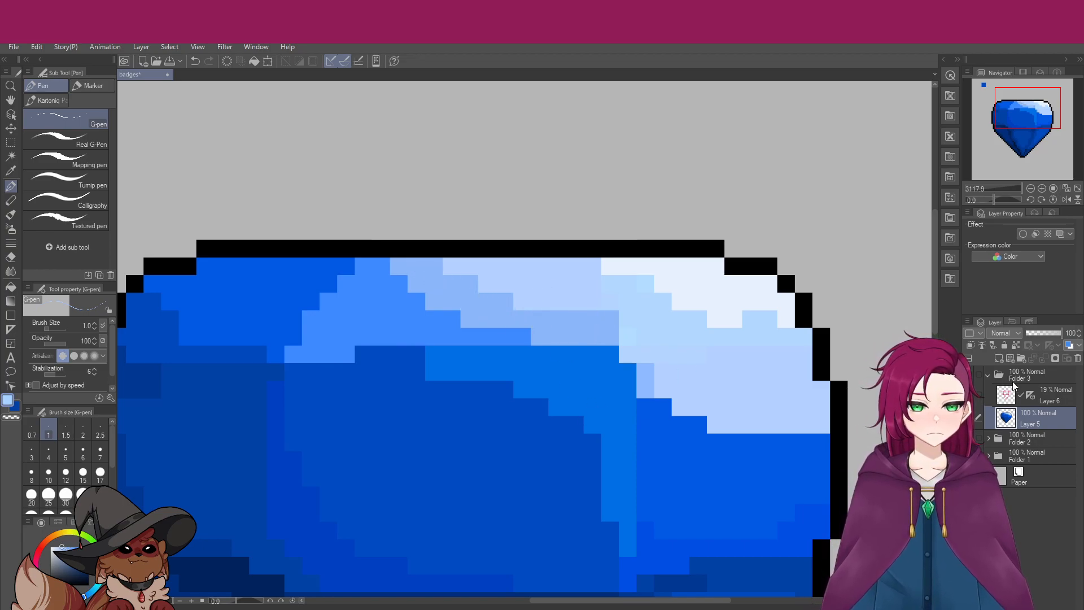
Using the Layer 6 guide lines, extend the top-right facet's sky blue to the divider and slightly into the middle-right facet's highlight
click(968, 394)
click(968, 394)
click(968, 394)
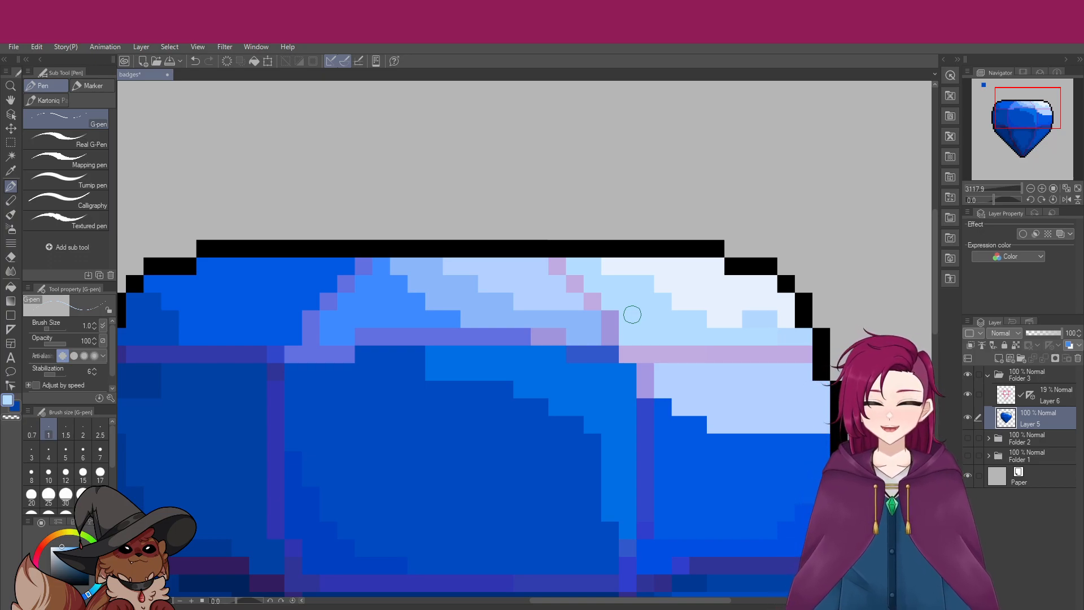
scroll(633, 315, down, 4)
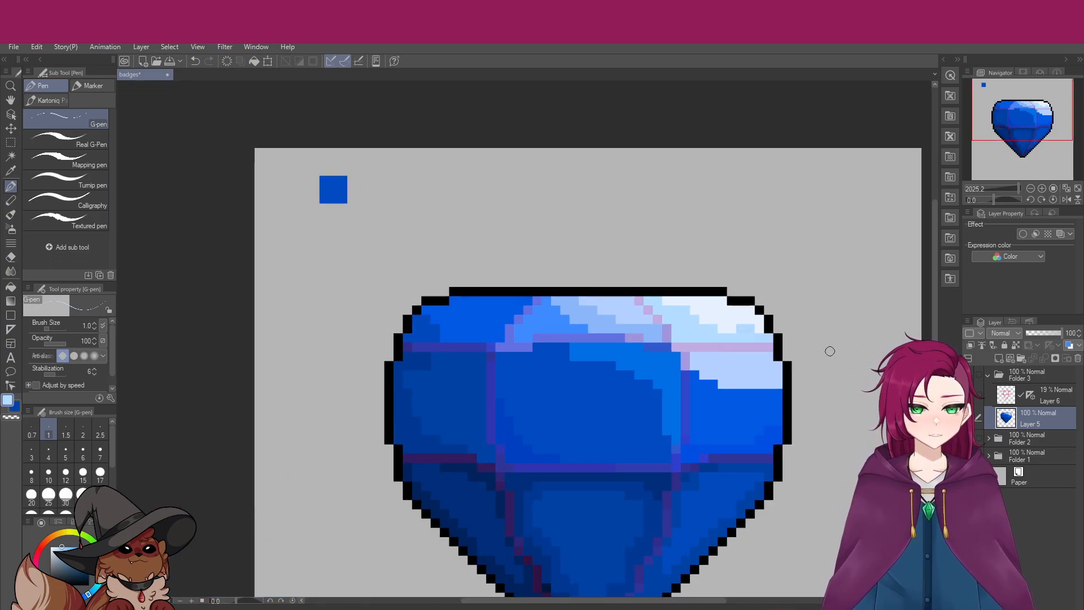
scroll(599, 544, down, 5)
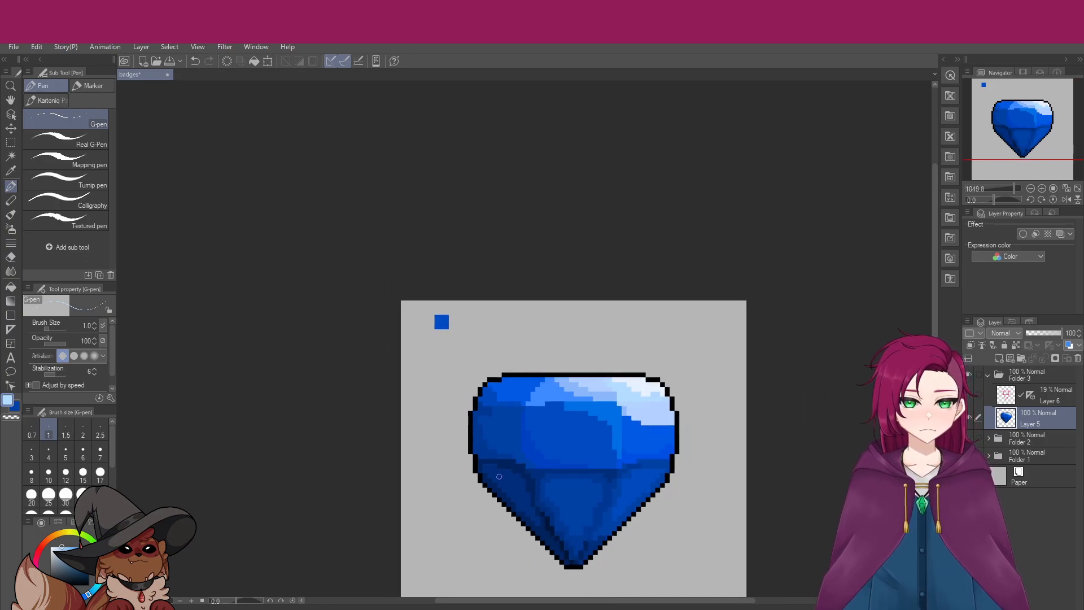
scroll(632, 358, up, 6)
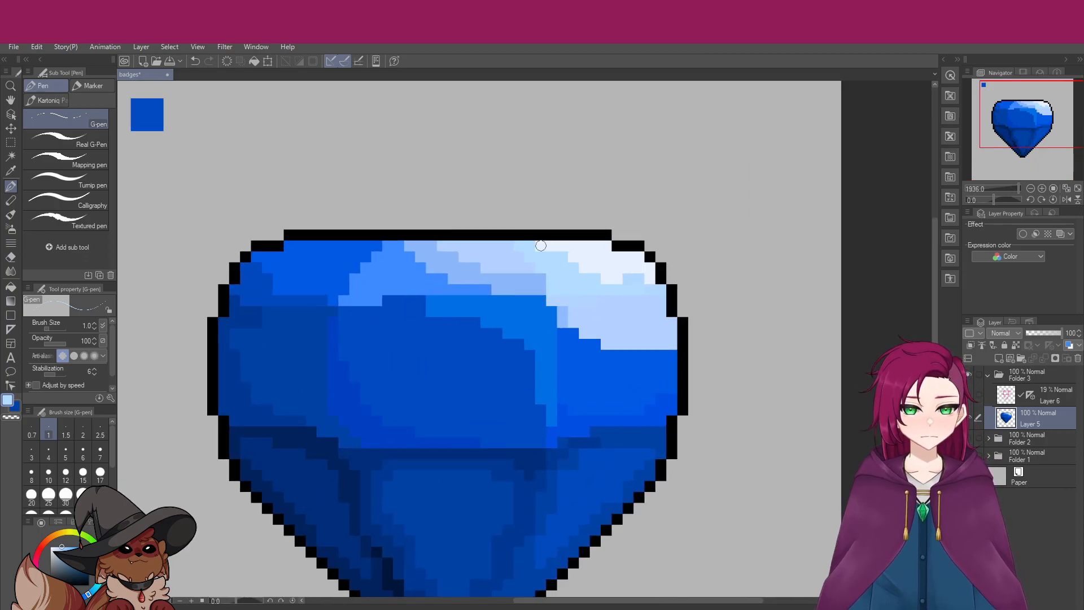
click(970, 397)
click(971, 397)
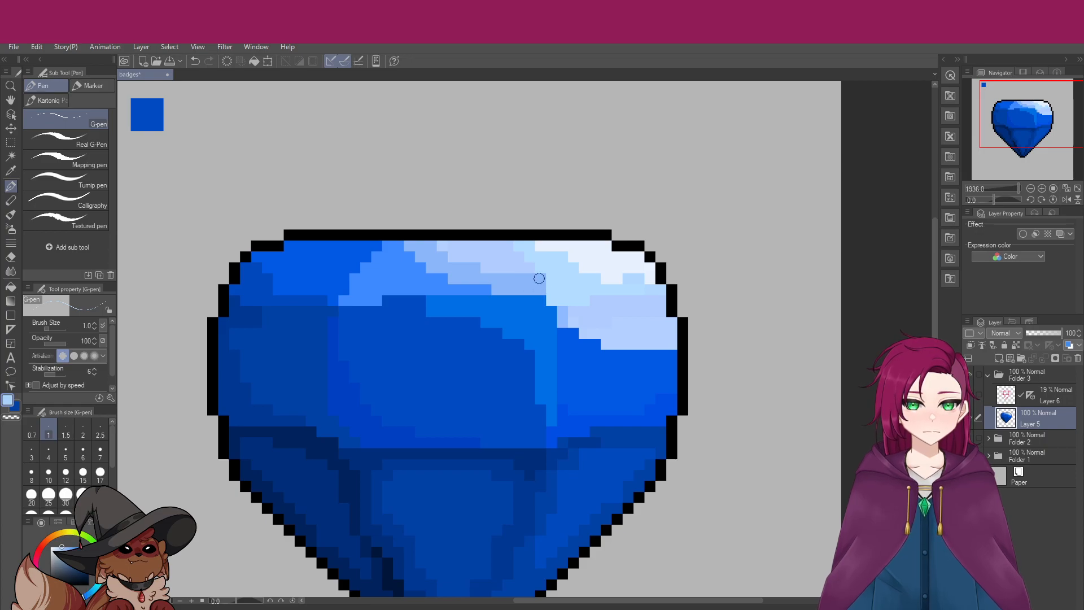
Shade the left corner and stepped lower edge of the middle-right facet's highlight with medium periwinkle blue
alt+click(563, 318)
drag(550, 302, 553, 311)
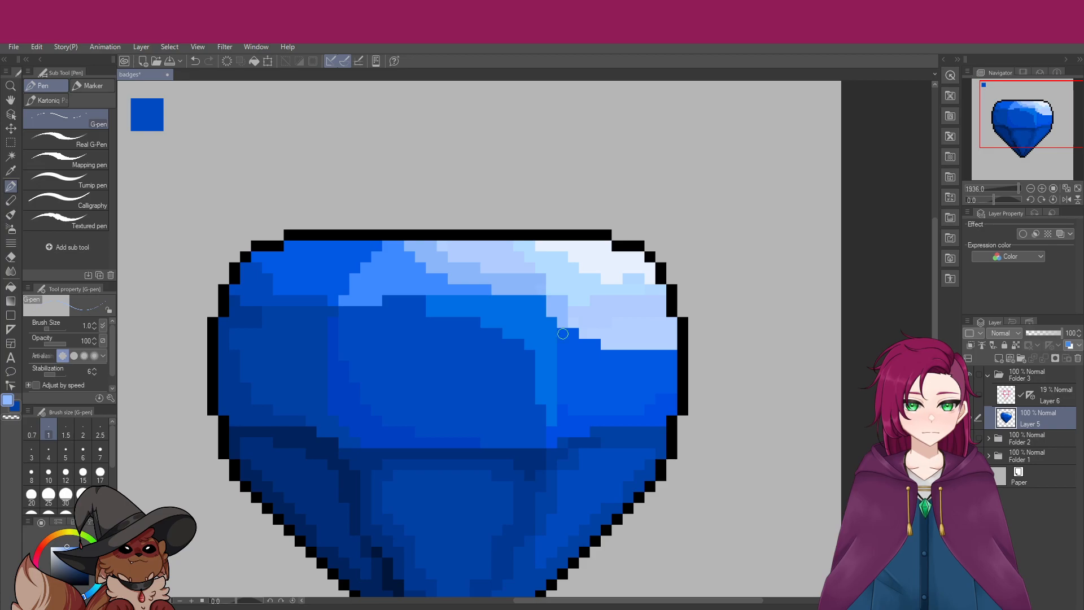
scroll(638, 360, down, 5)
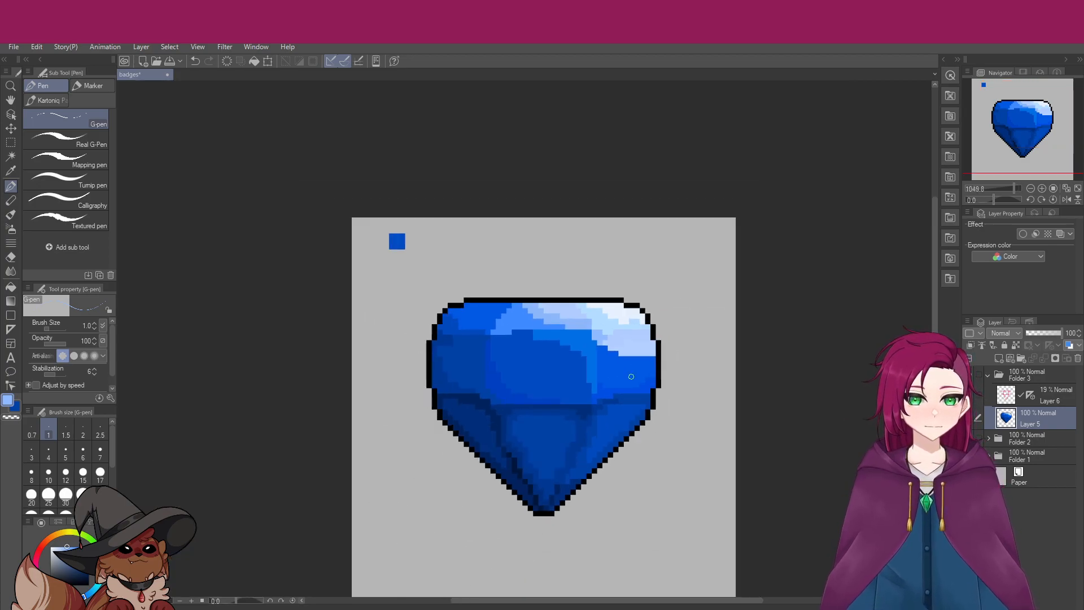
scroll(638, 378, up, 2)
scroll(639, 378, up, 2)
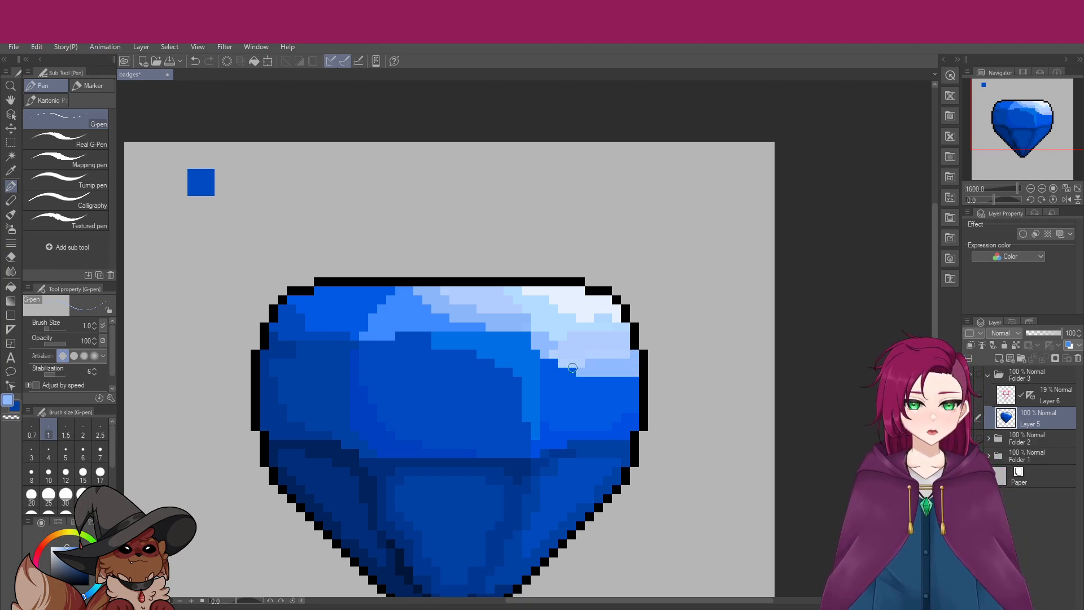
scroll(570, 367, down, 2)
scroll(622, 374, up, 3)
scroll(622, 375, up, 1)
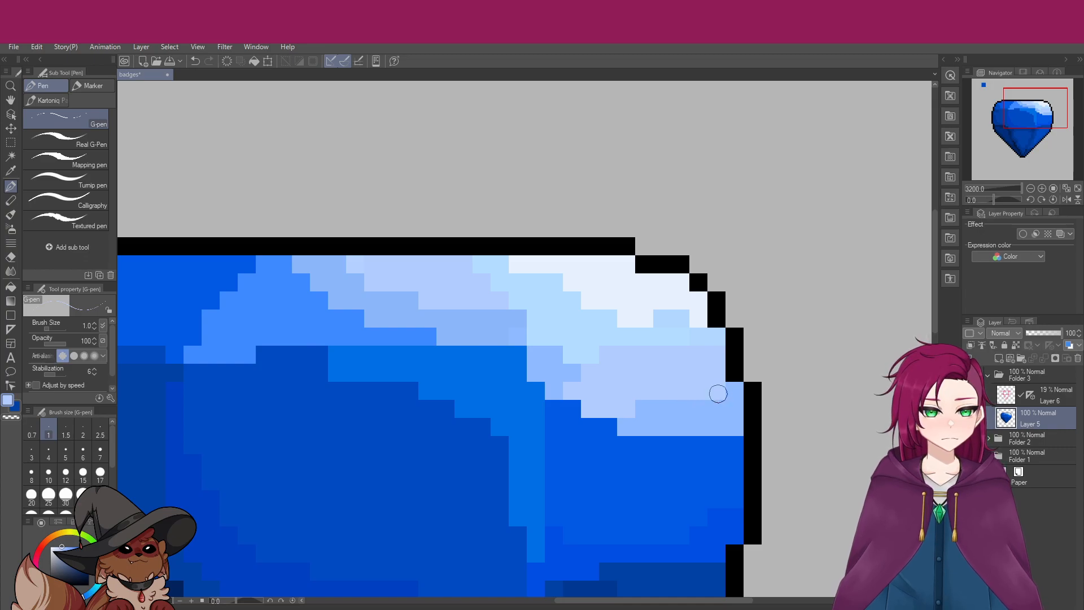
Brighten the top-left facet's right side and shade the top-center facet's lower-left corner and bottom edge with violet-blue
scroll(724, 392, down, 4)
scroll(573, 430, up, 1)
scroll(574, 430, down, 3)
scroll(446, 362, up, 2)
alt+click(419, 351)
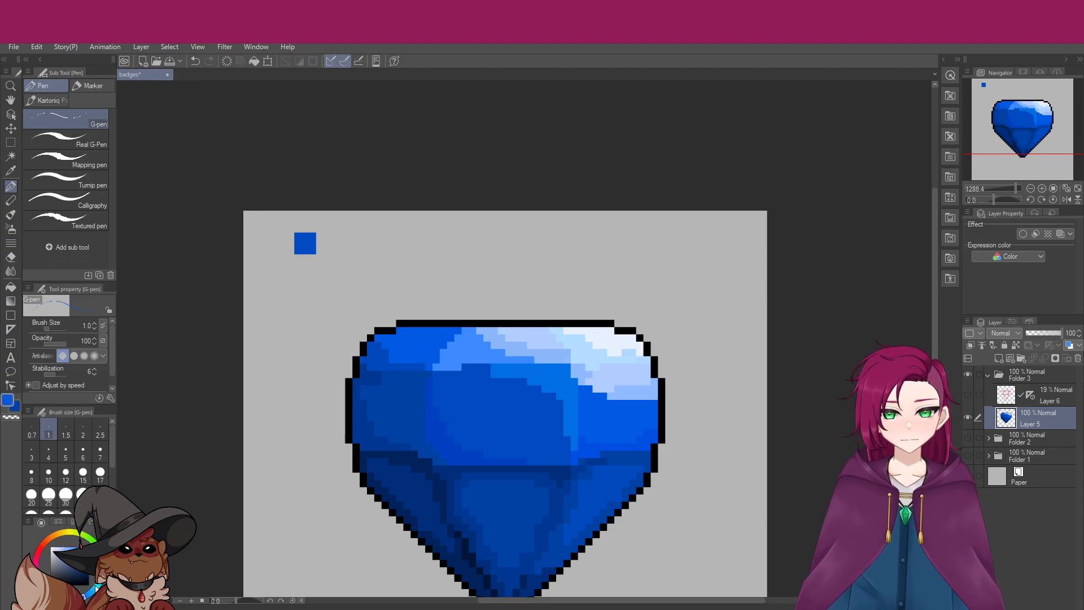
scroll(454, 325, up, 1)
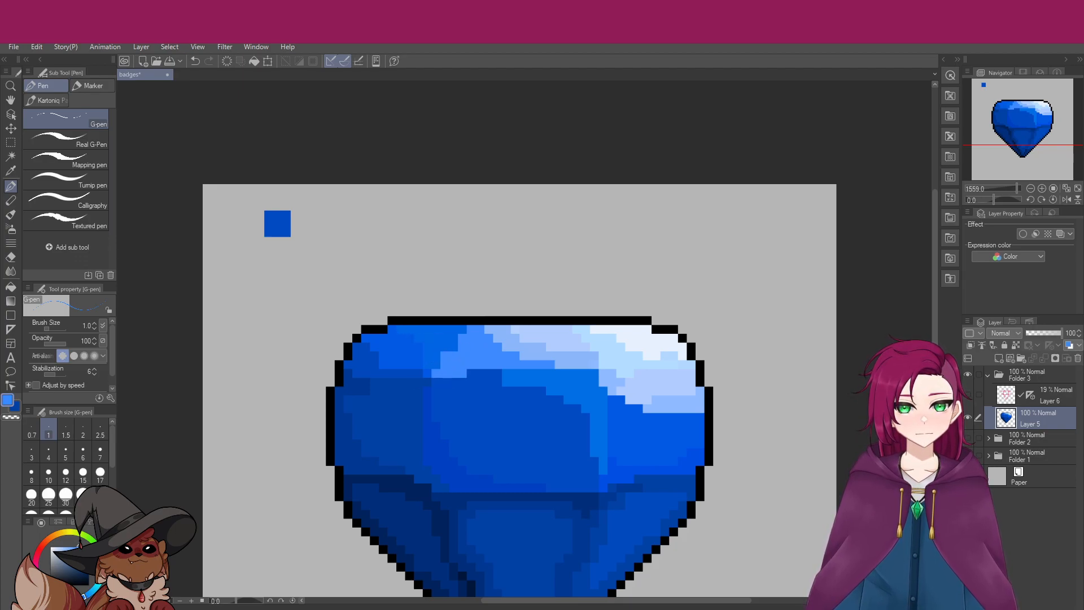
drag(433, 373, 457, 373)
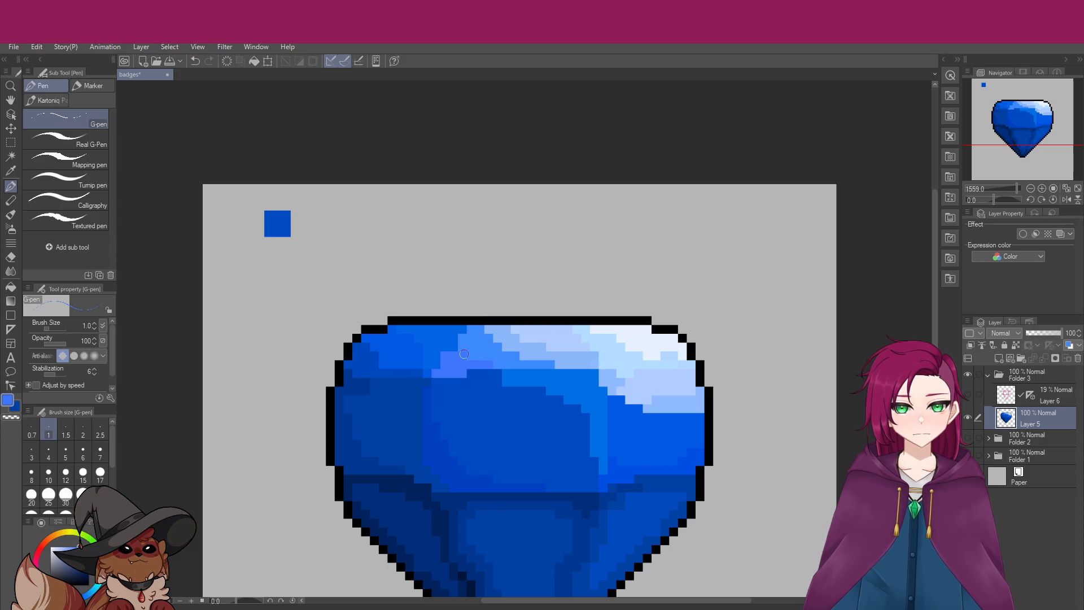
drag(463, 350, 501, 364)
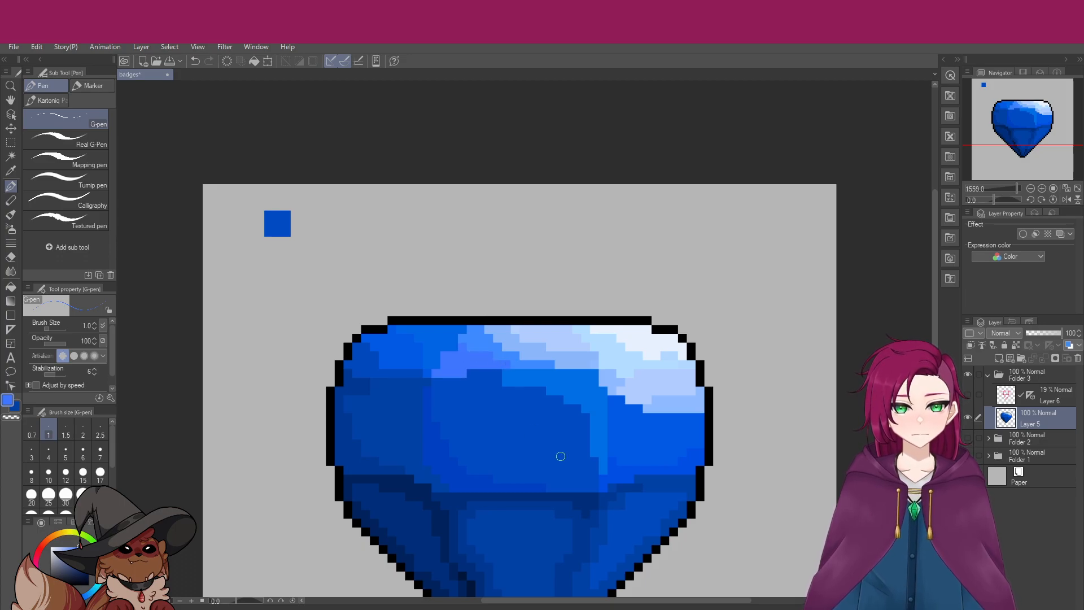
Examine the whole gem's shading at several sizes, including close to badge size
scroll(560, 456, down, 4)
scroll(518, 501, up, 2)
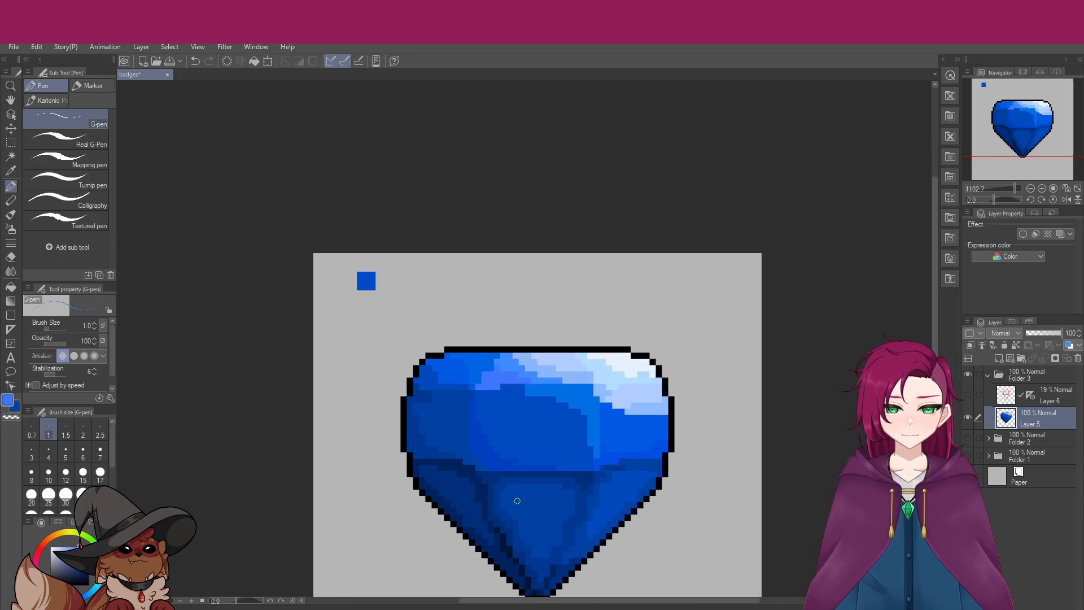
scroll(517, 501, down, 3)
scroll(517, 505, up, 2)
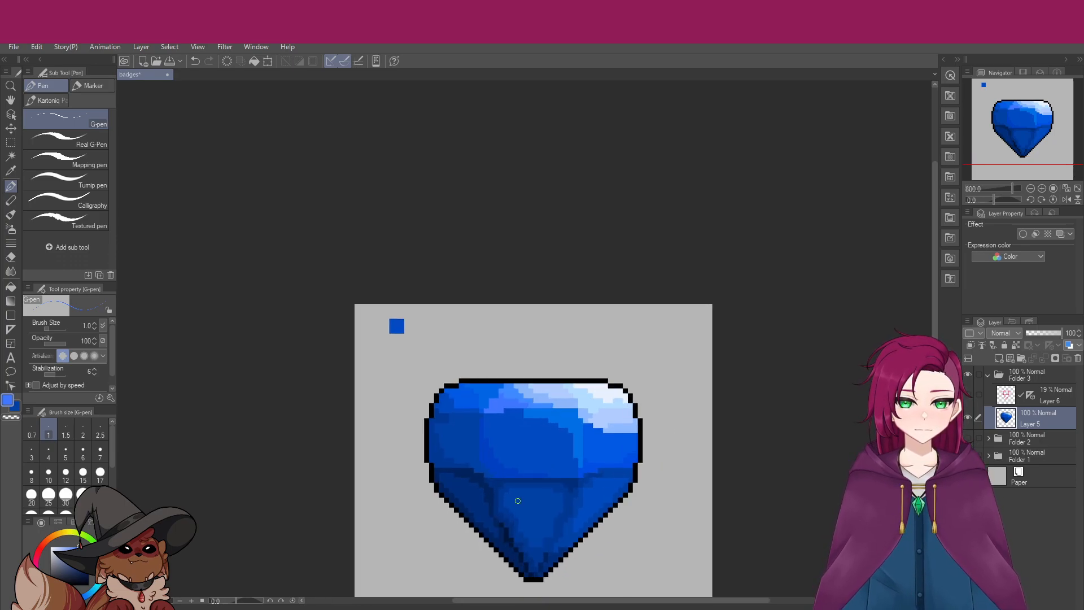
scroll(515, 508, up, 2)
scroll(520, 502, down, 1)
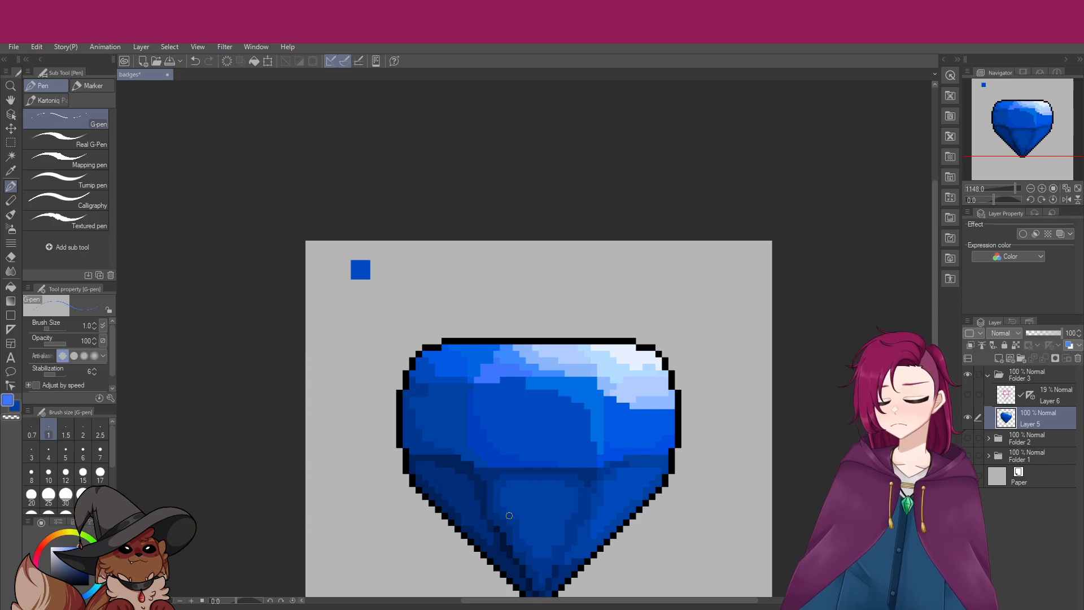
scroll(507, 509, down, 2)
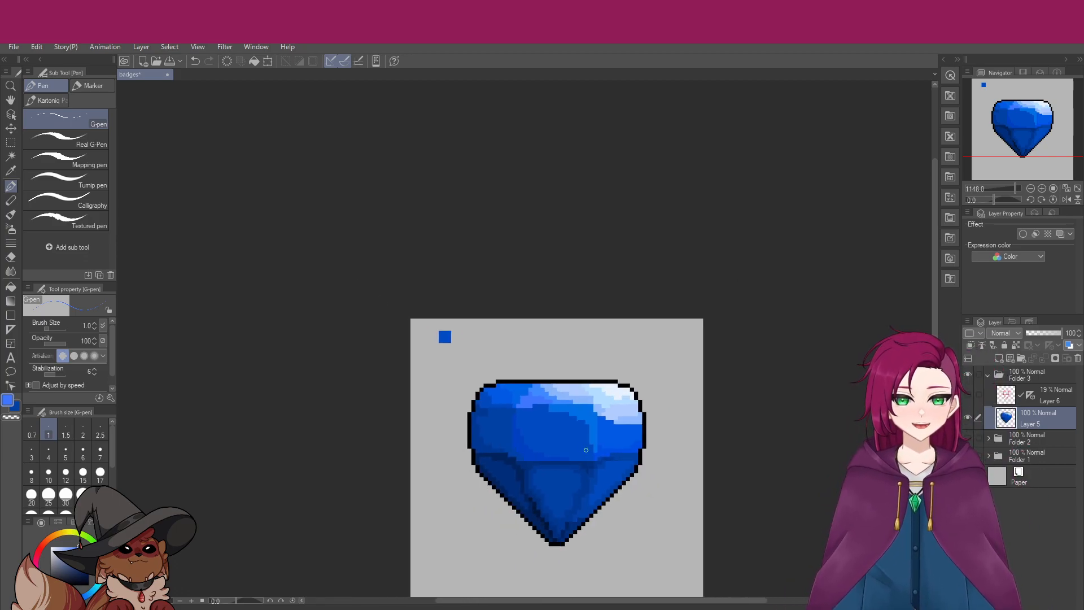
scroll(483, 449, down, 3)
scroll(483, 448, down, 3)
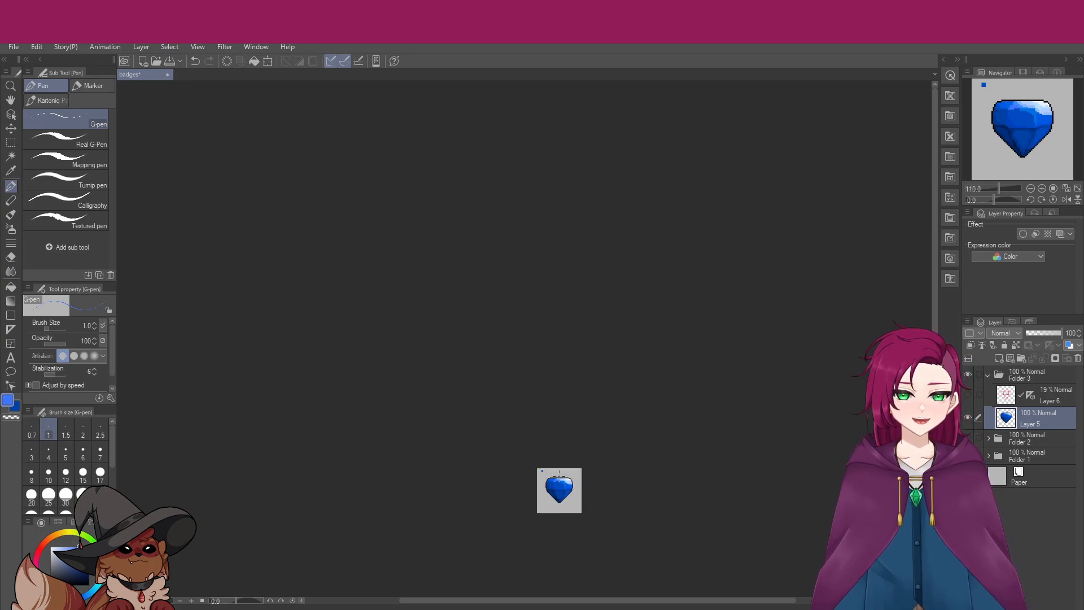
scroll(546, 481, up, 5)
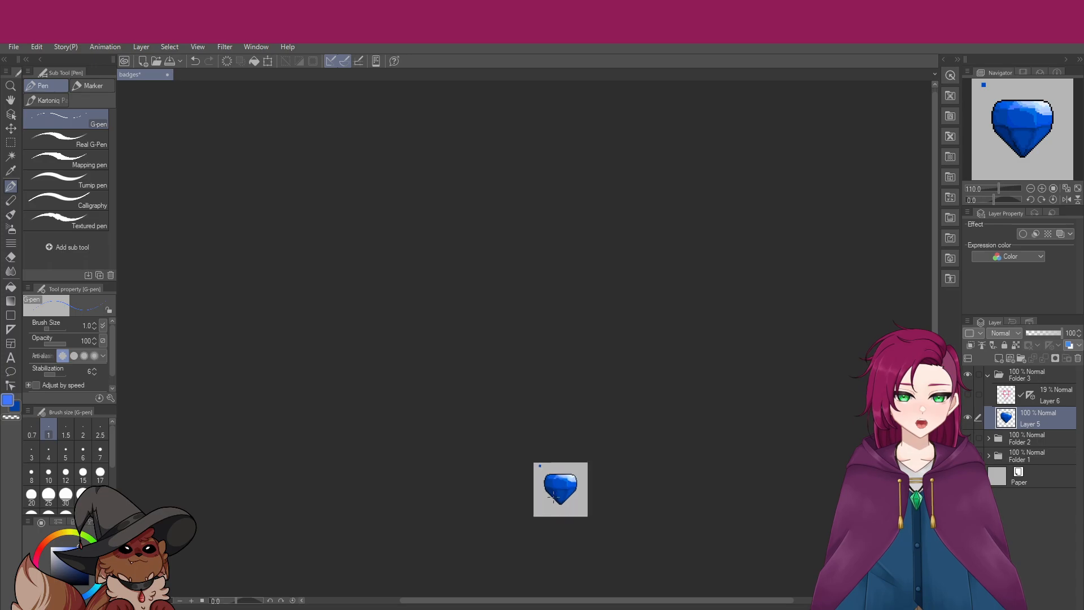
scroll(545, 481, up, 5)
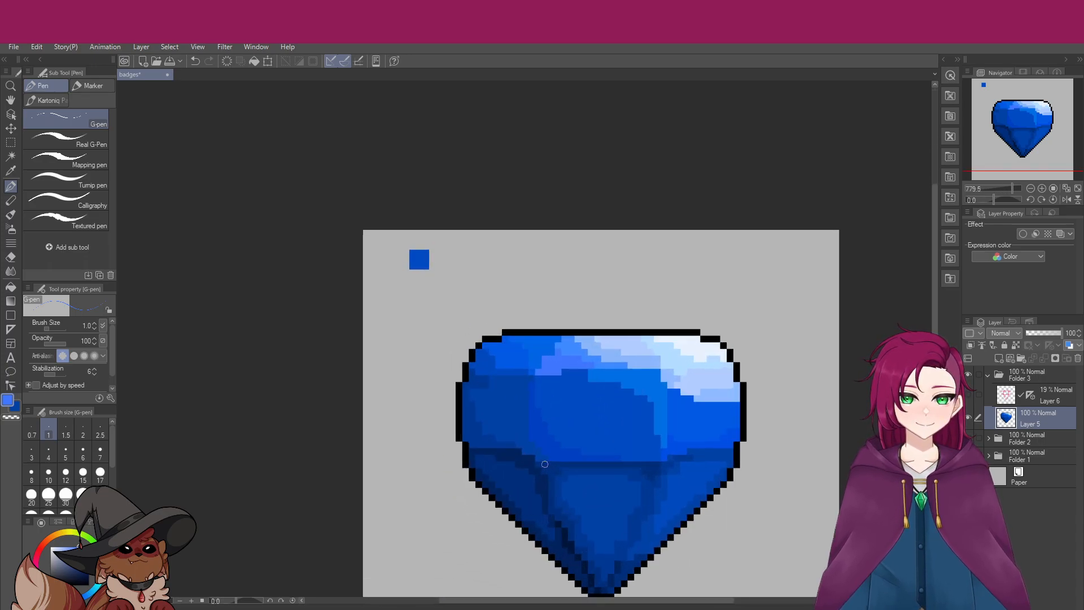
Shade the middle-left facet's edges with darker blue and the center facet's left edge with violet-blue
alt+click(511, 408)
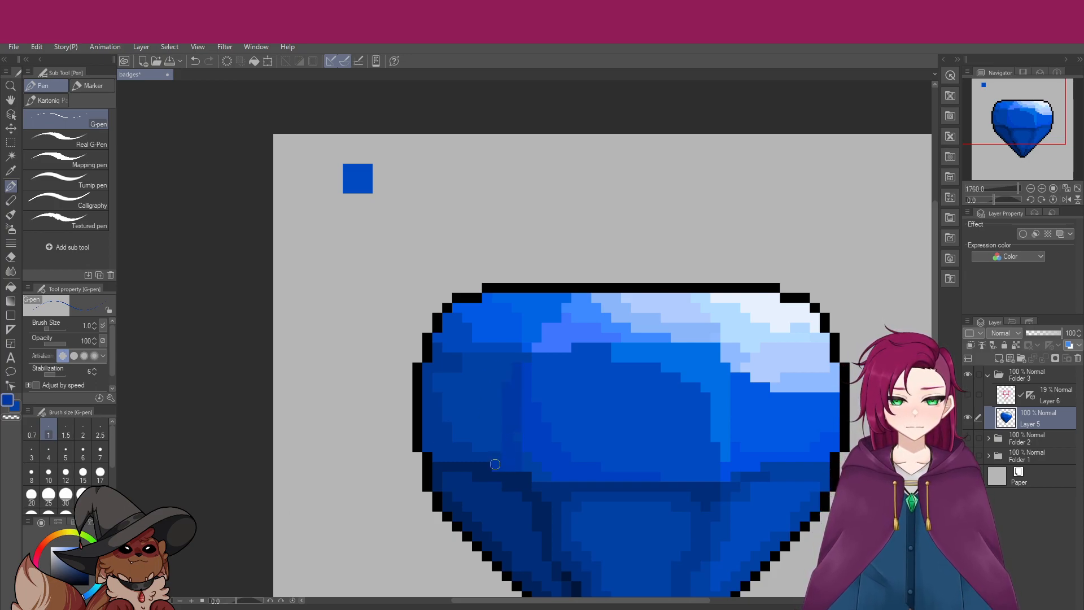
alt+click(480, 472)
click(498, 469)
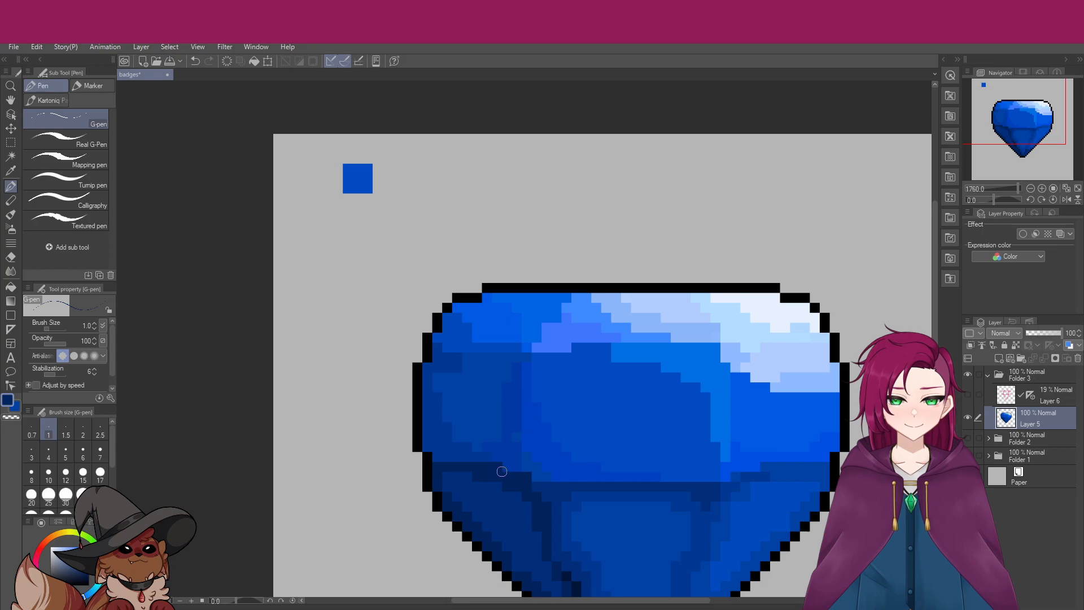
alt+click(507, 415)
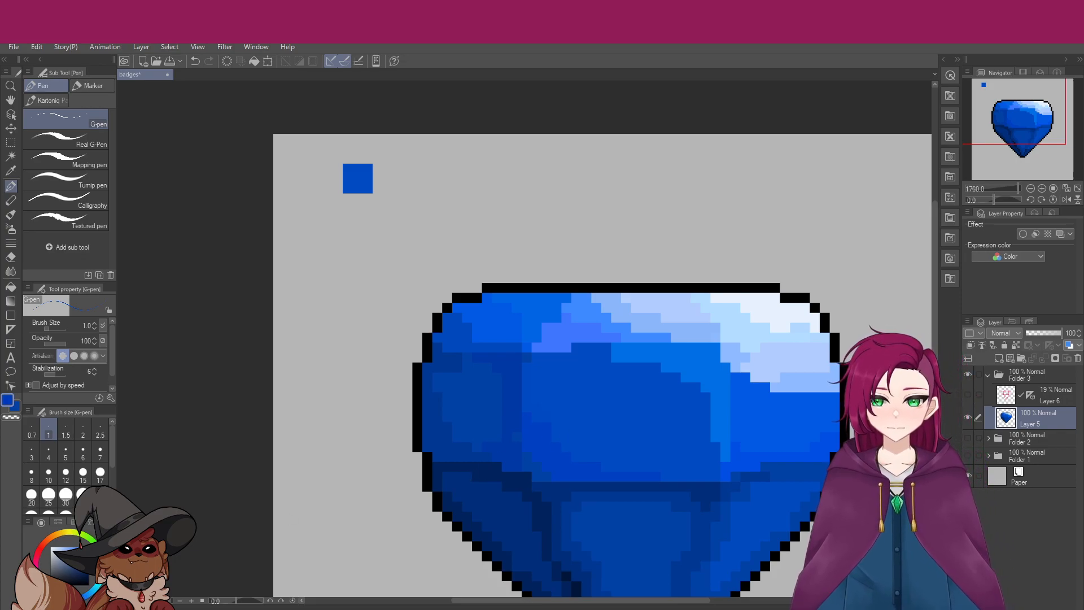
drag(525, 363, 528, 406)
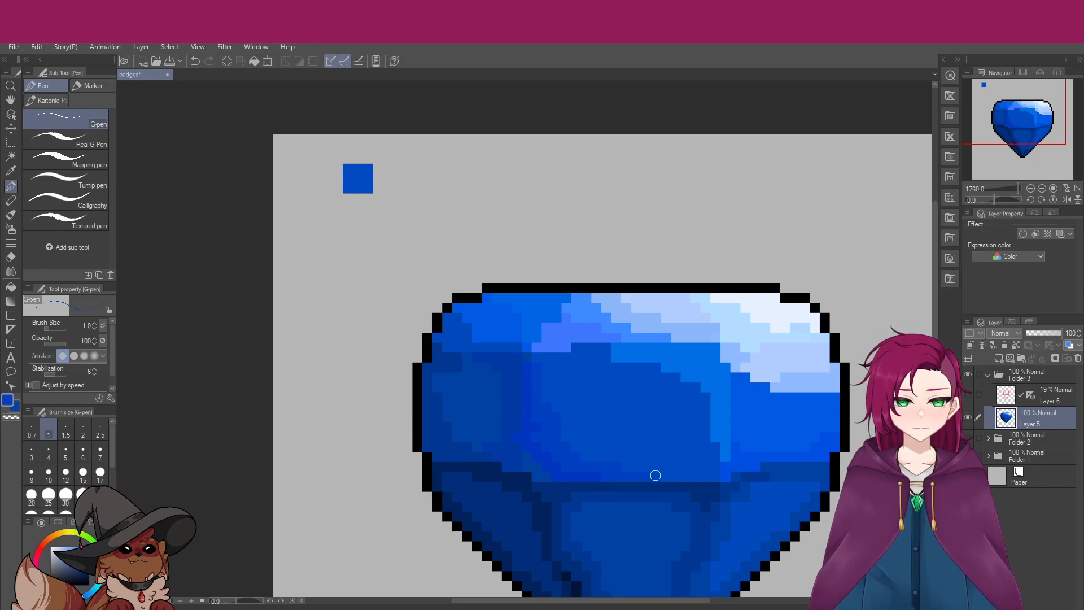
Examine the shading across the gem's center, side and lower facets, both close up and near badge size
scroll(599, 457, down, 4)
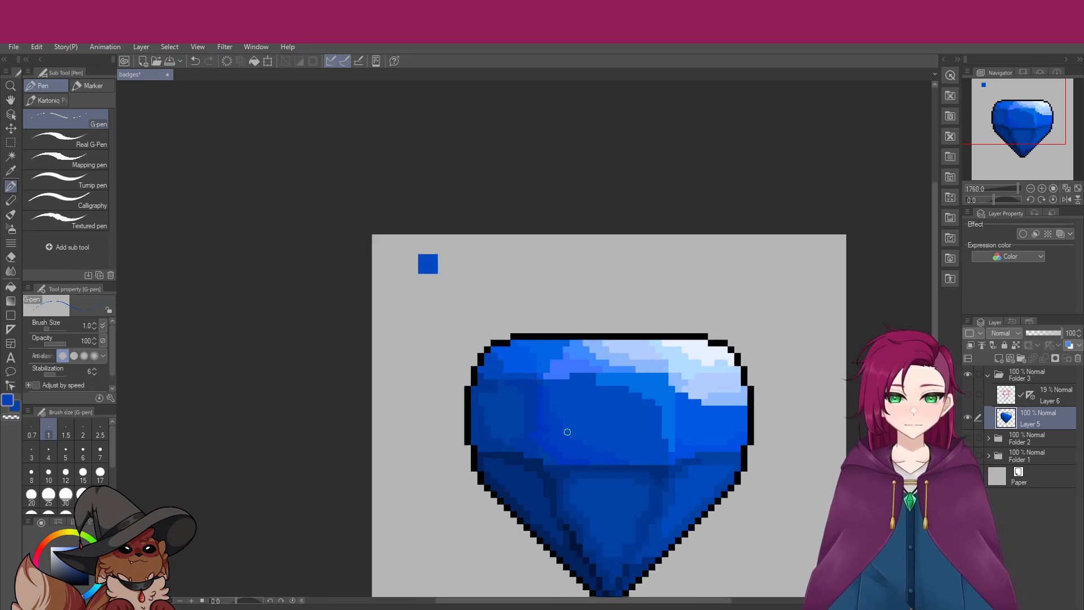
scroll(570, 446, up, 3)
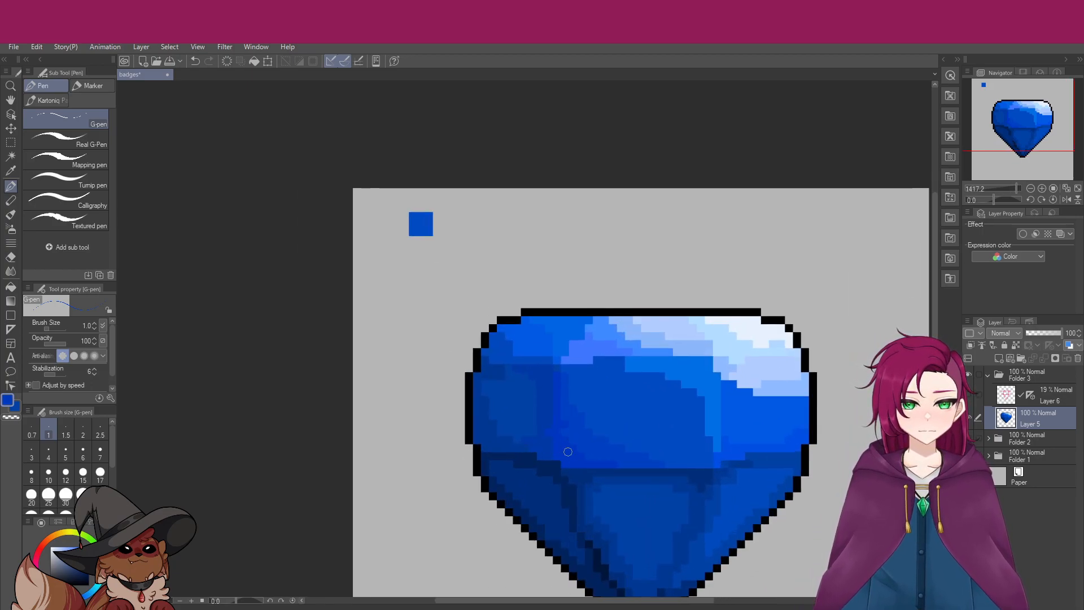
scroll(568, 451, down, 6)
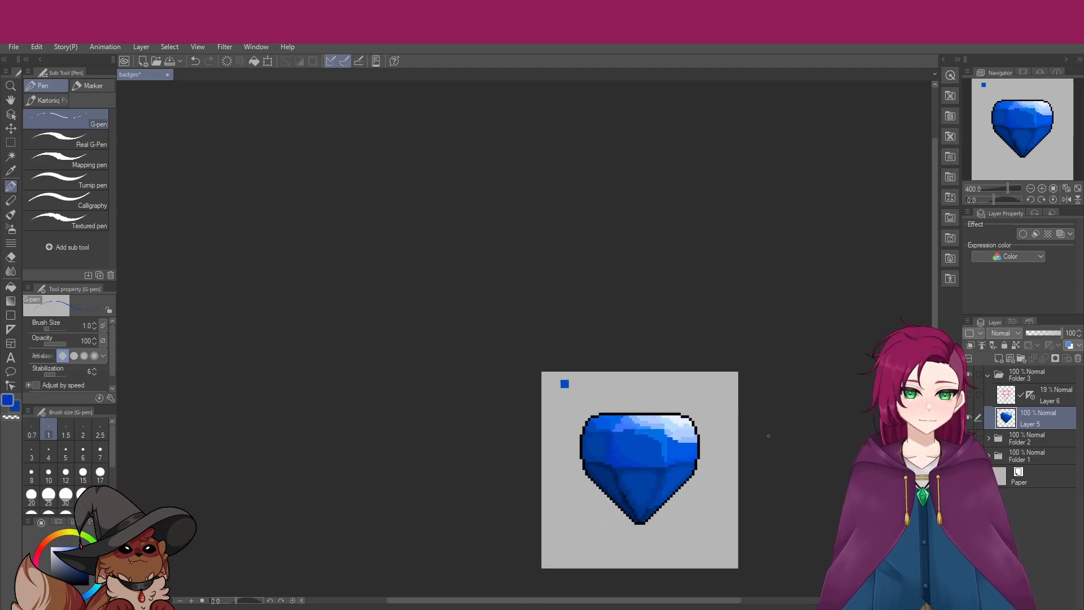
scroll(599, 452, up, 3)
scroll(585, 457, down, 3)
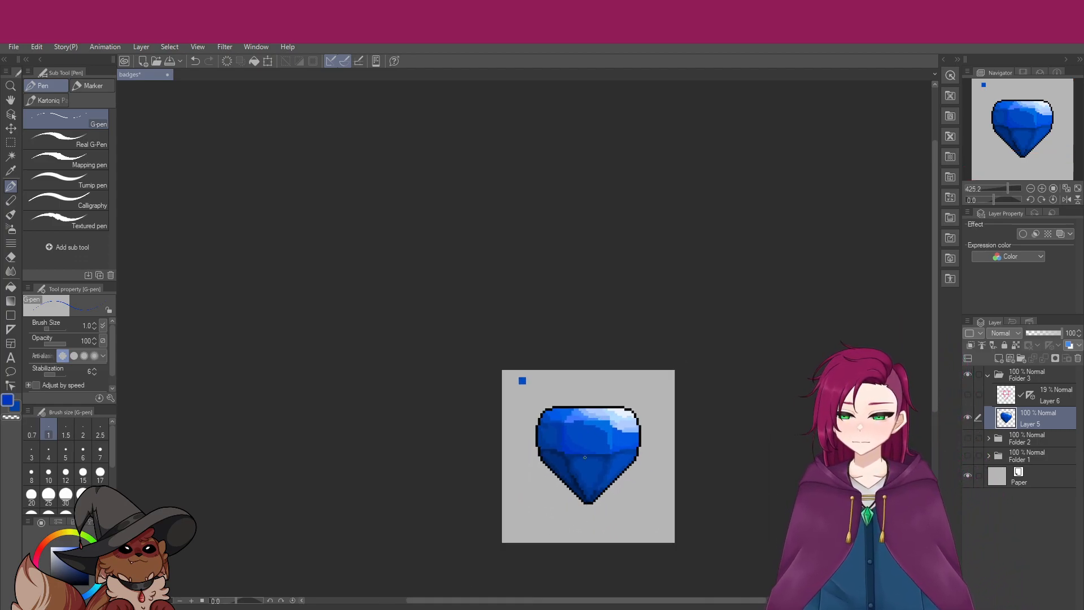
scroll(585, 457, down, 1)
scroll(582, 452, up, 5)
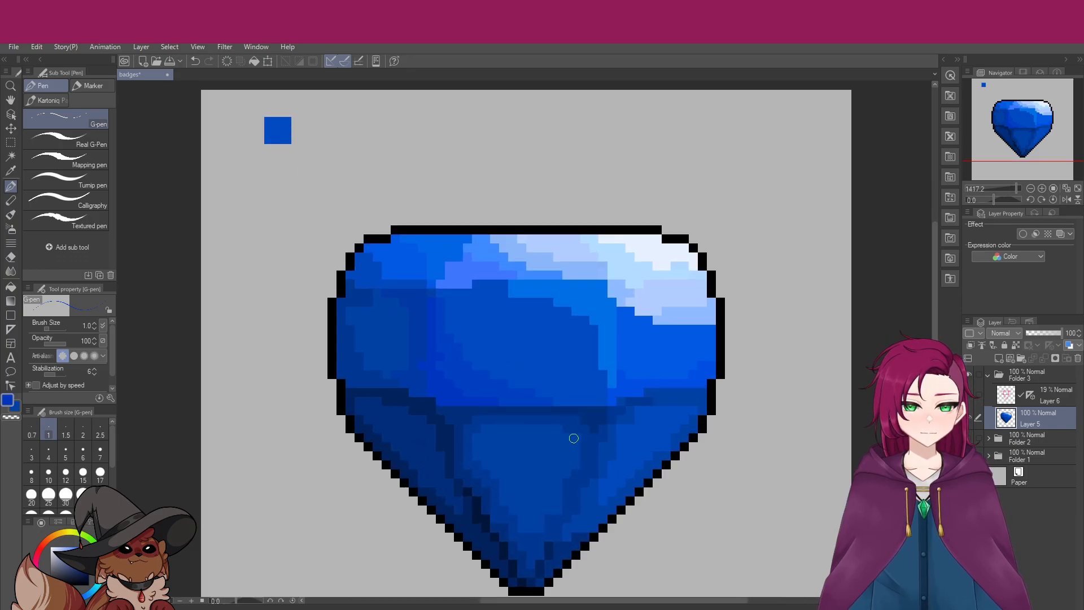
scroll(574, 438, up, 1)
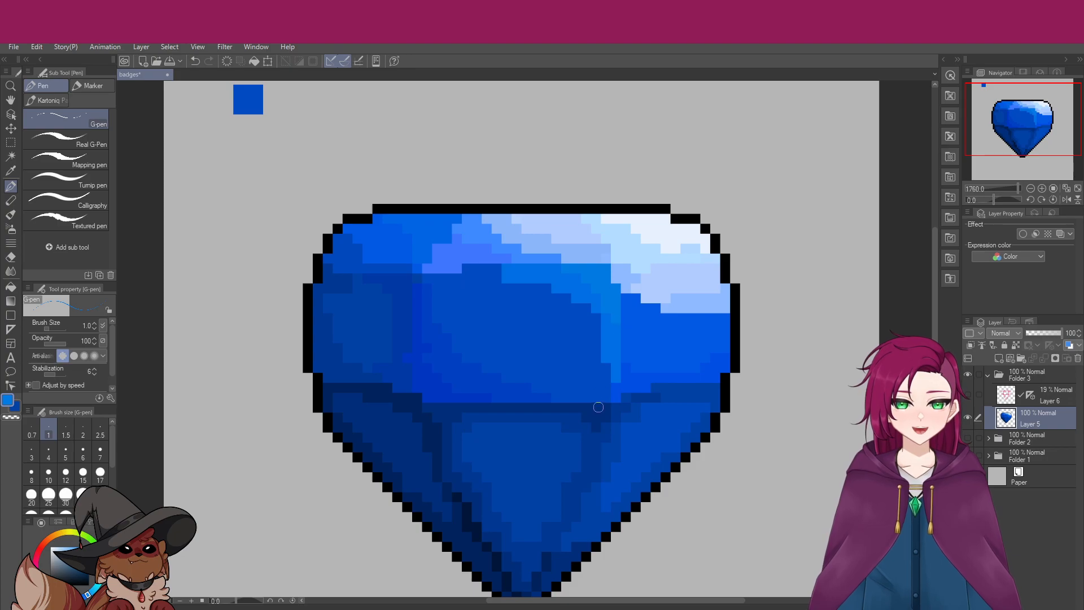
Repaint the light-blue pixels in the middle-right facet's upper-left corner, below the pale highlight, with that facet's medium blue
scroll(585, 403, down, 1)
scroll(660, 334, up, 3)
alt+click(652, 344)
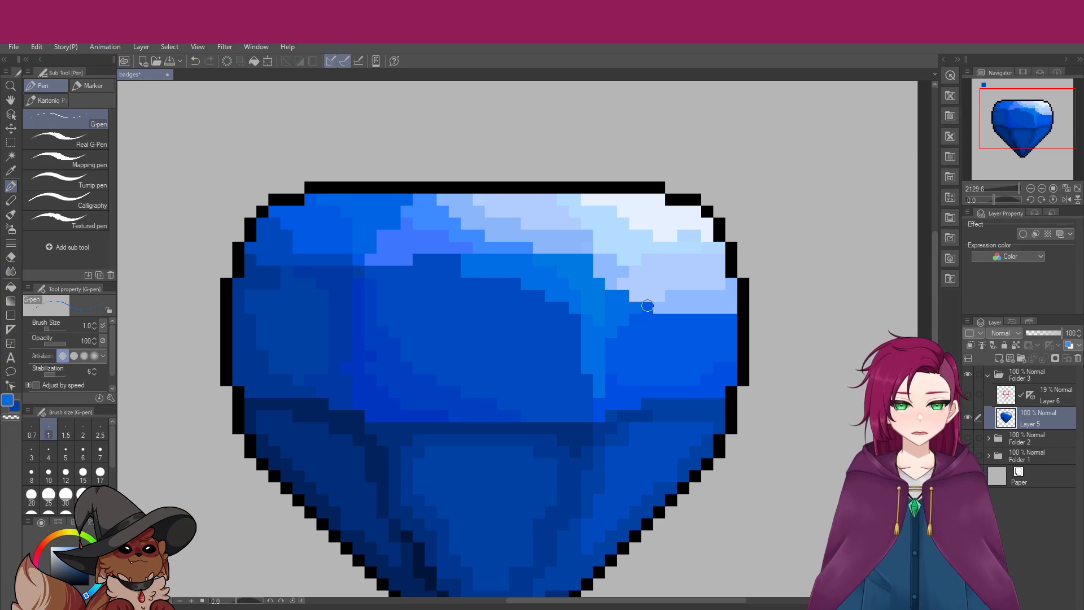
scroll(590, 315, up, 2)
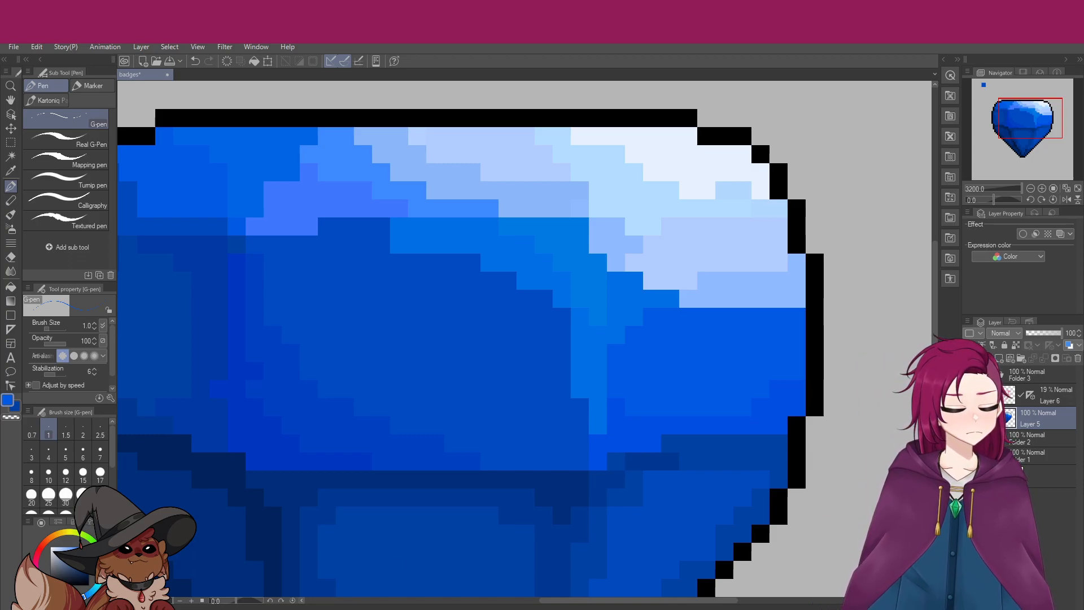
mouse_move(617, 336)
mouse_down()
mouse_move(623, 276)
mouse_move(627, 313)
mouse_move(675, 298)
mouse_up()
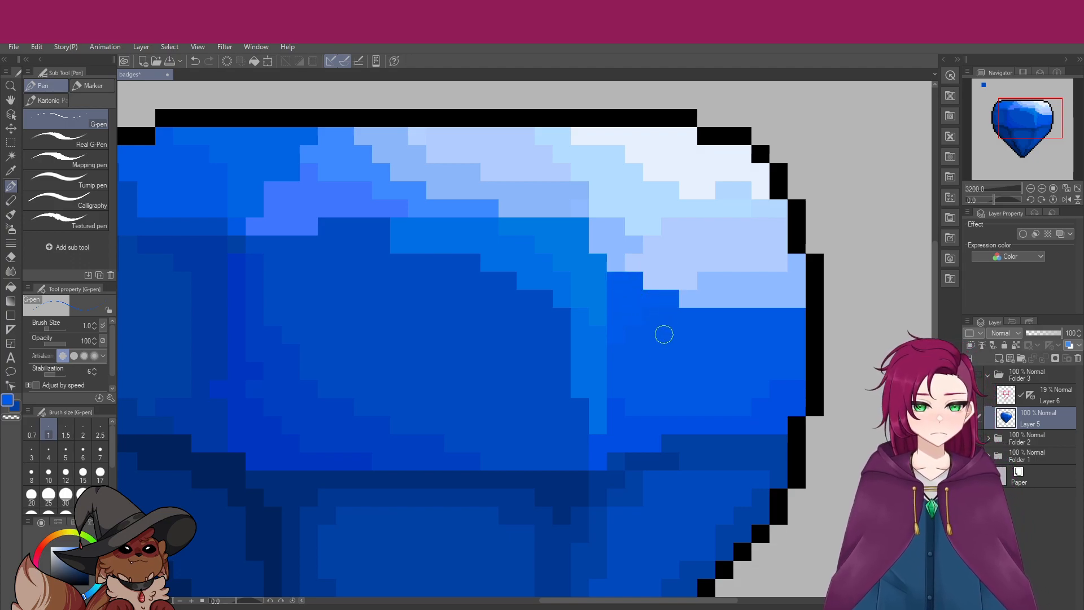
scroll(618, 367, down, 5)
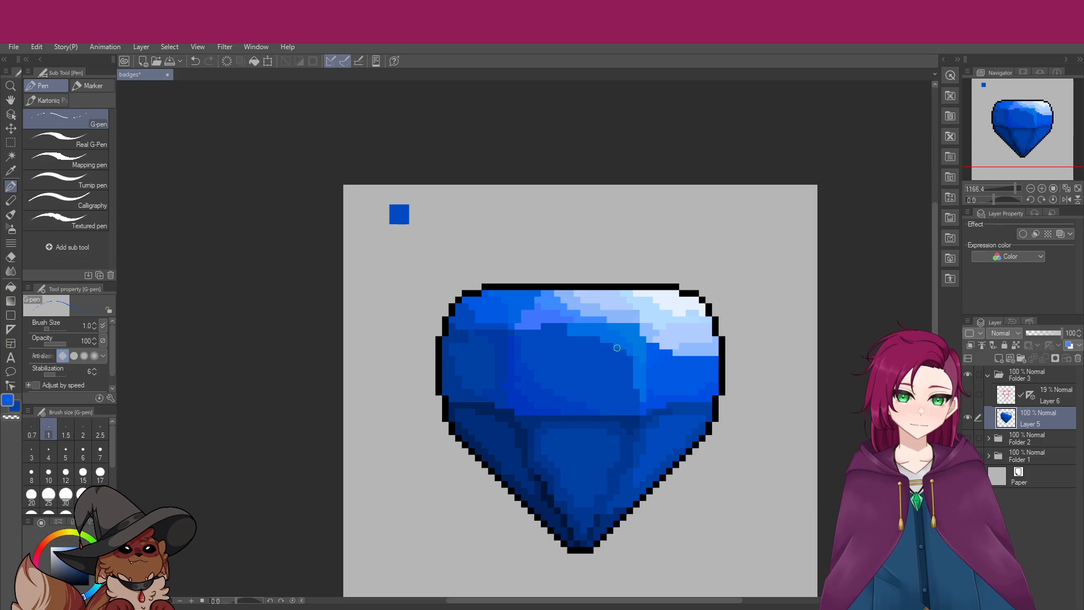
Sample the dark blue beneath the gem's left facet and touch up the pixels beside the central facet's lower-left corner
scroll(615, 343, up, 3)
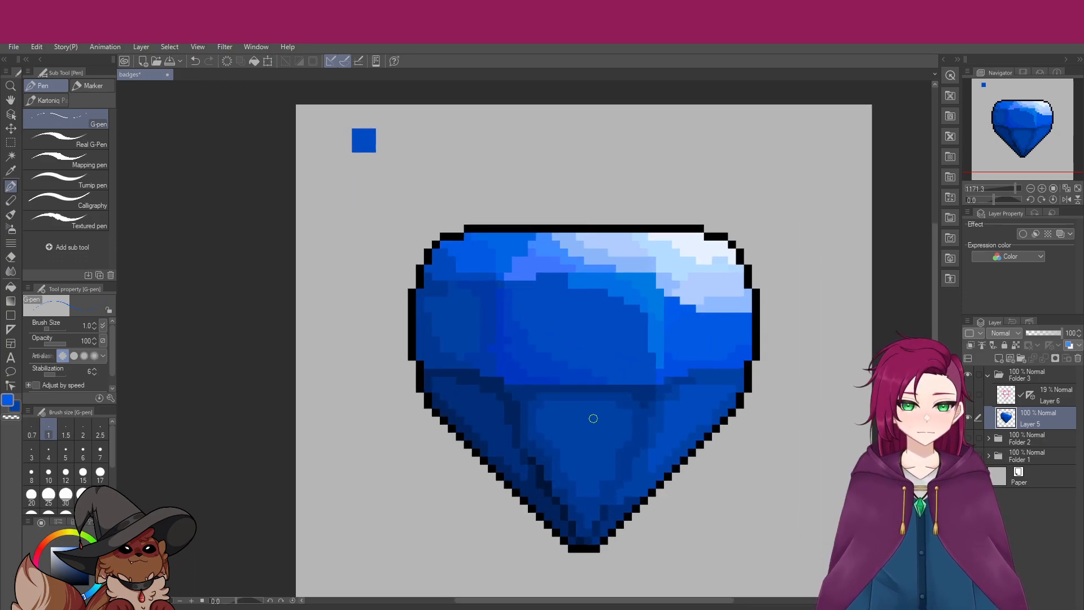
scroll(588, 424, down, 8)
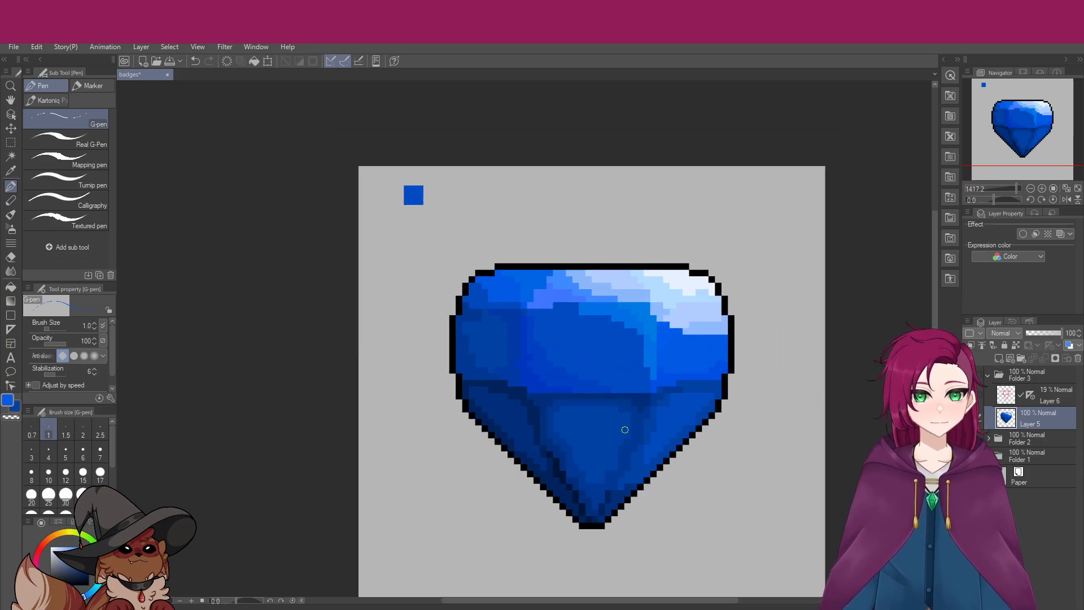
scroll(737, 416, down, 2)
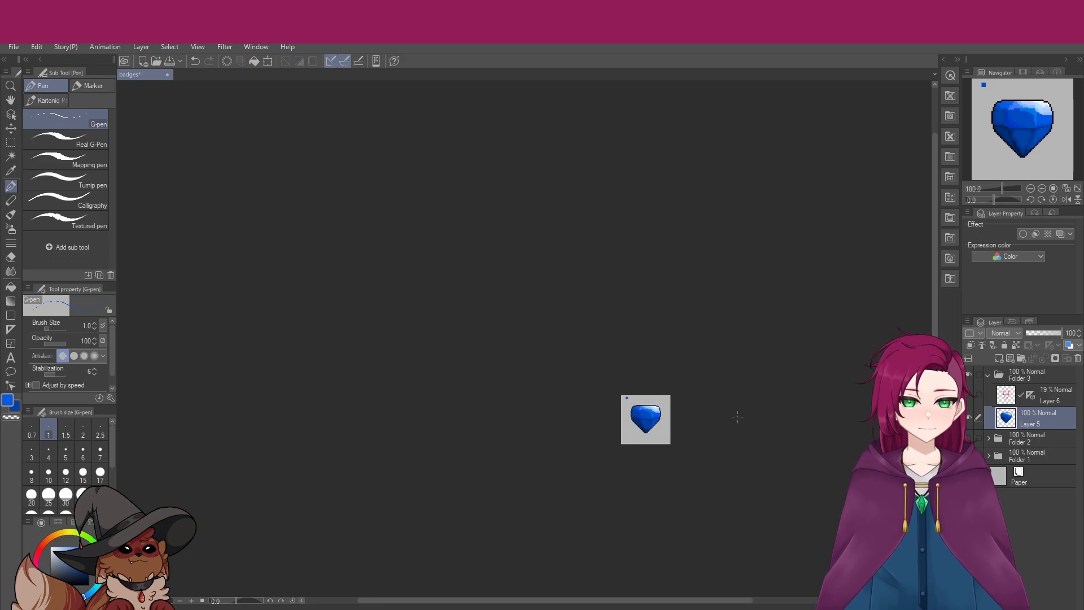
scroll(738, 417, up, 1)
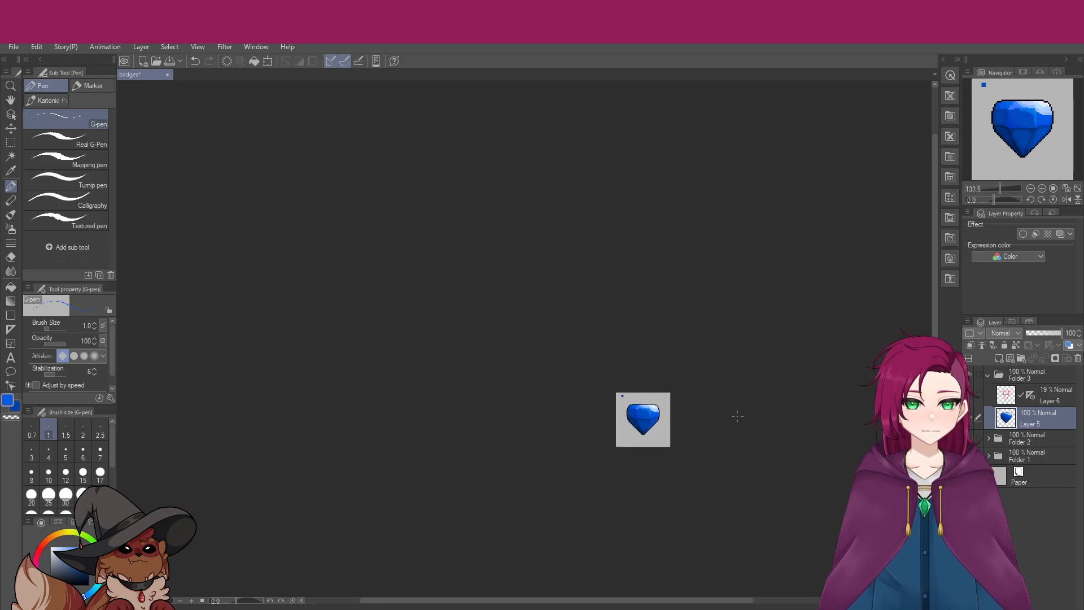
scroll(738, 417, up, 10)
scroll(618, 409, up, 4)
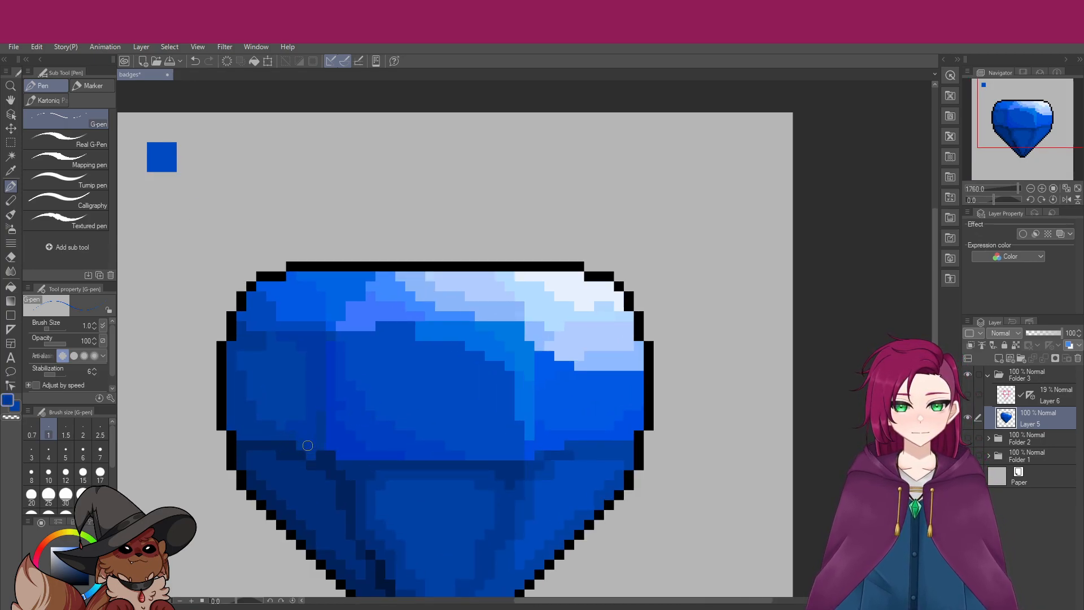
alt+click(299, 457)
click(311, 458)
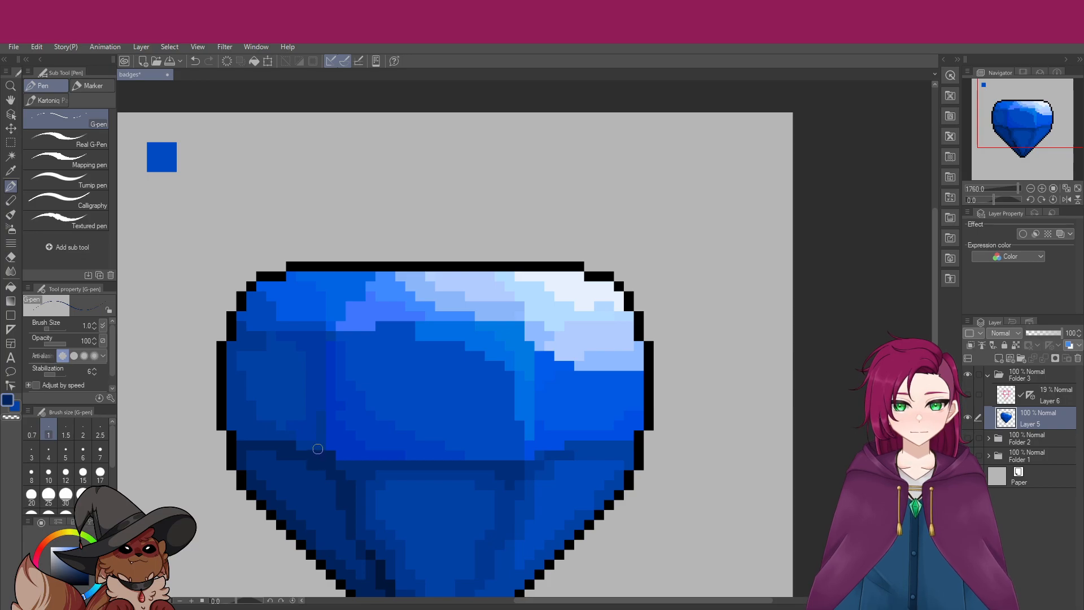
scroll(361, 508, down, 6)
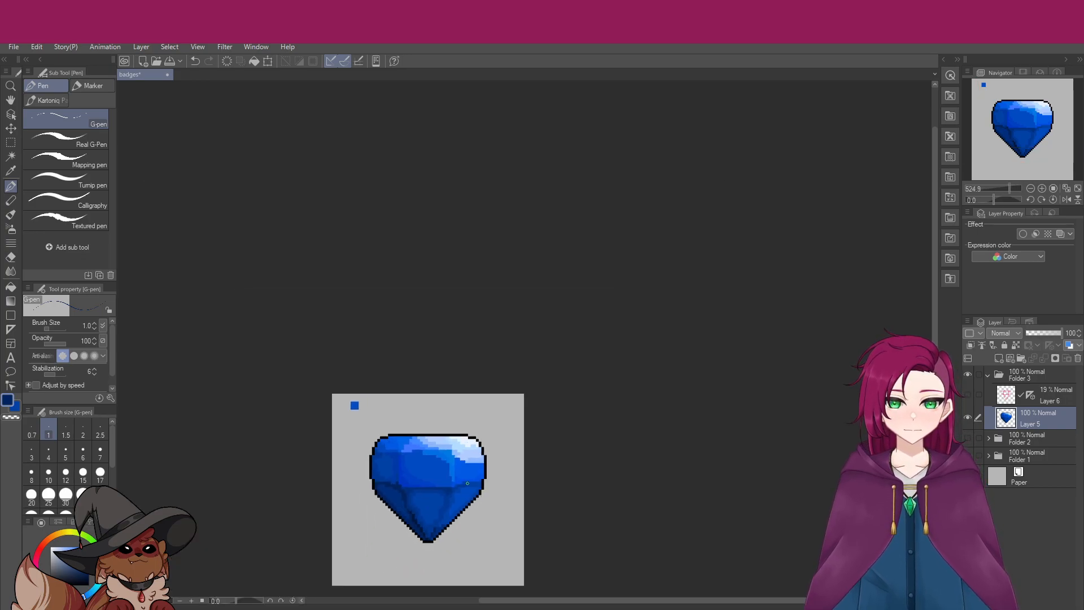
Paint darker blue pixels along the left side facet's inner edge, next to the central facet
scroll(417, 480, up, 3)
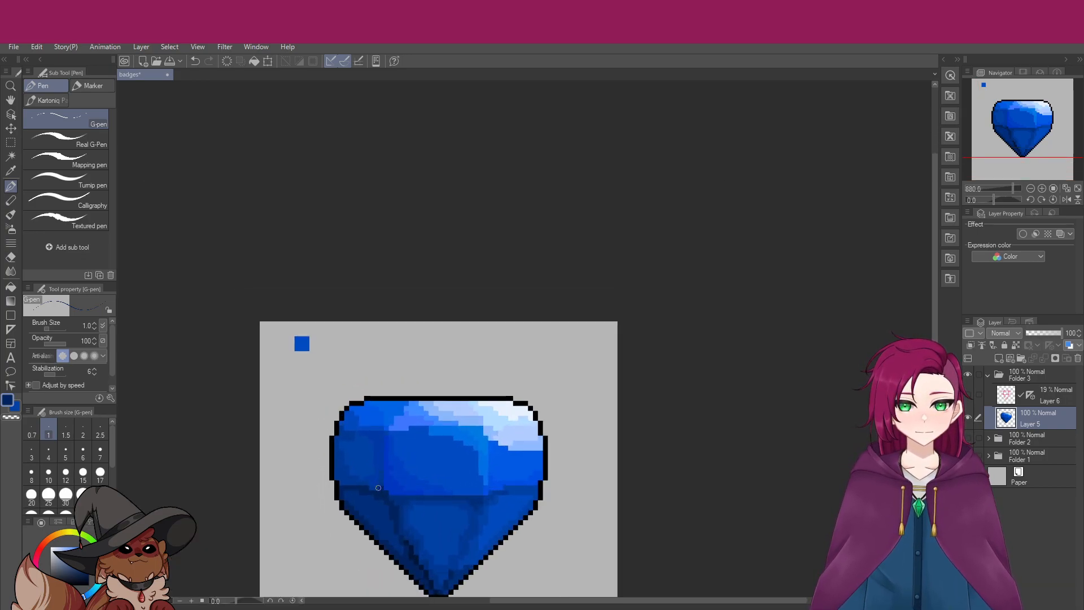
scroll(378, 487, up, 1)
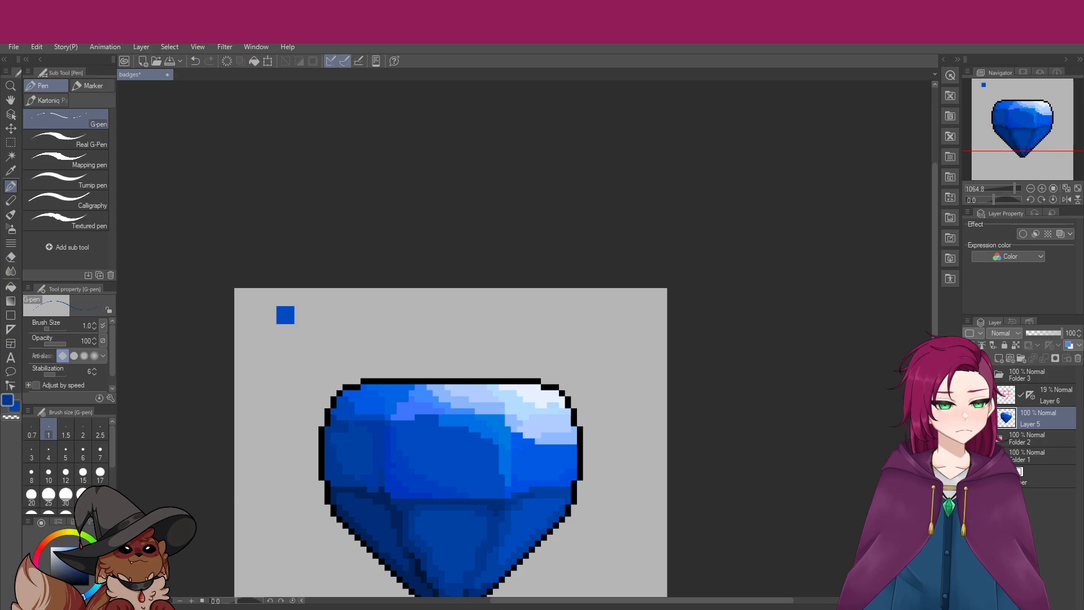
scroll(372, 494, up, 2)
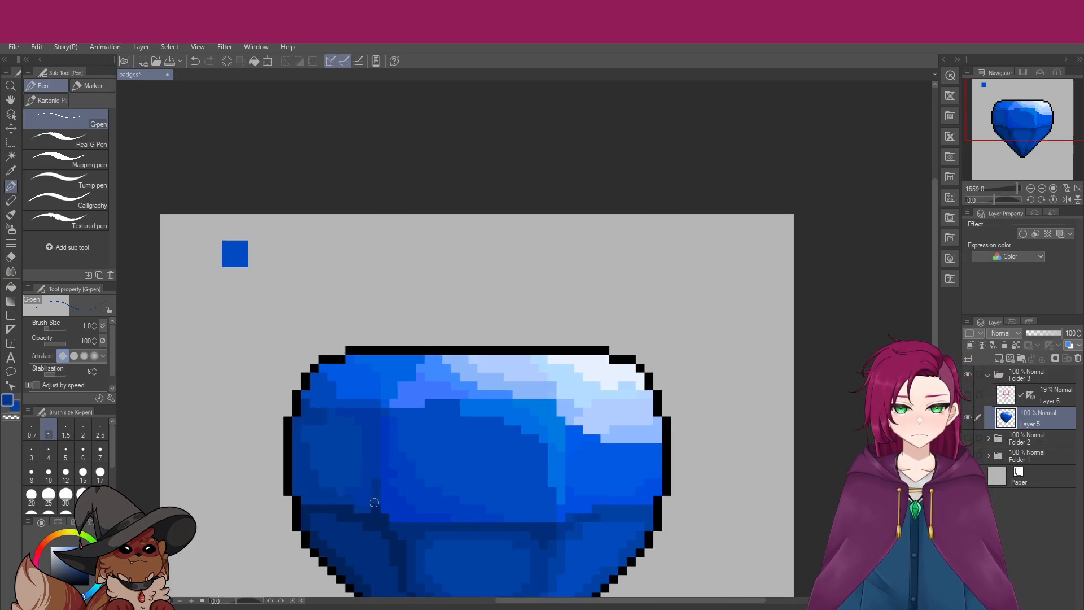
click(374, 459)
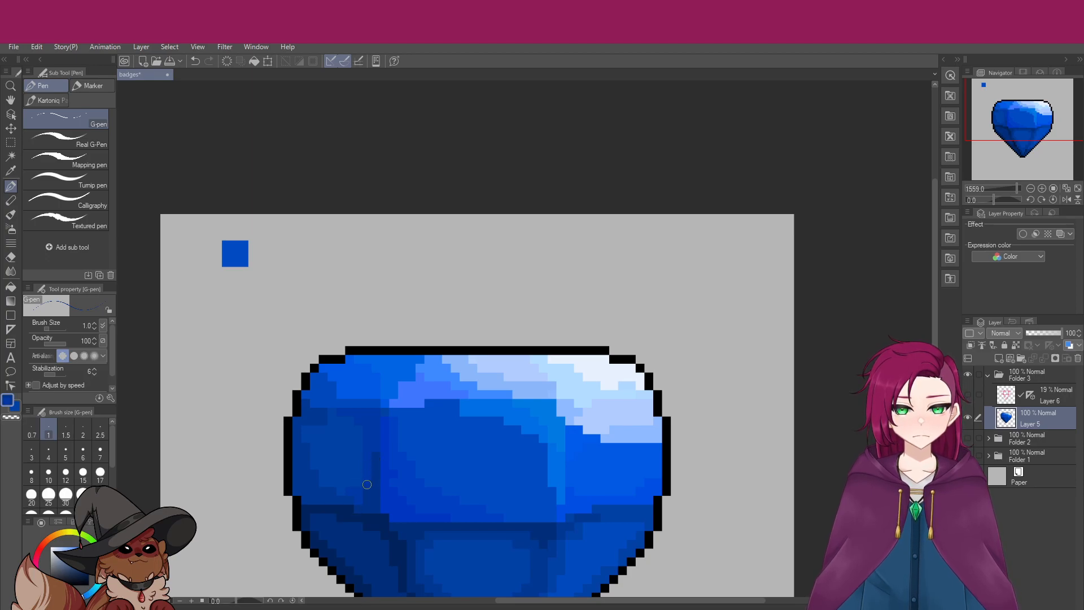
scroll(409, 457, down, 3)
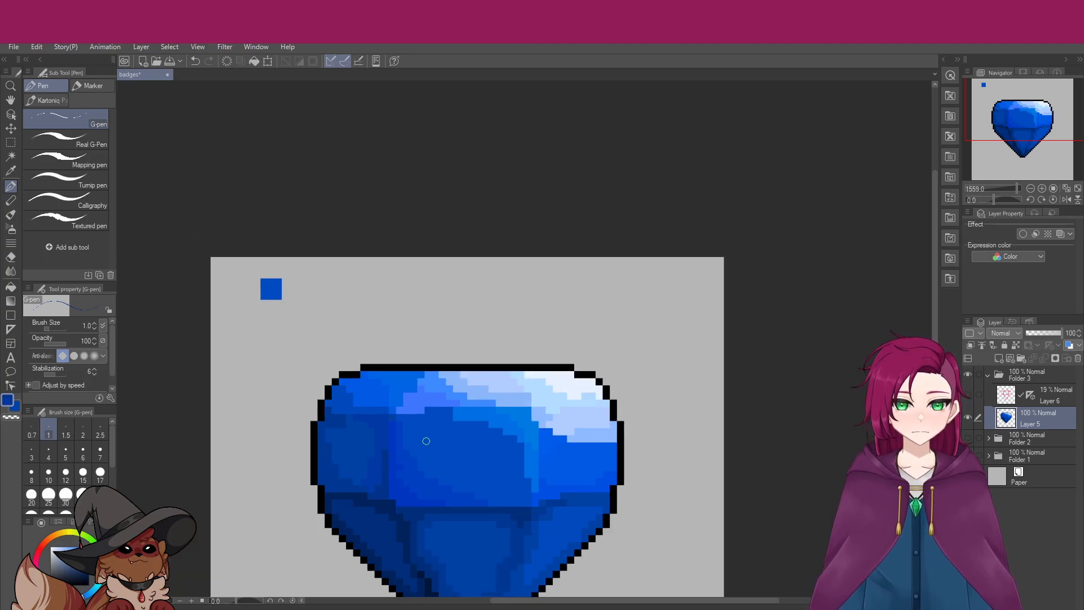
Blend the upper-left facet into the left side facet and central facet with intermediate blue pixels
scroll(400, 497, up, 2)
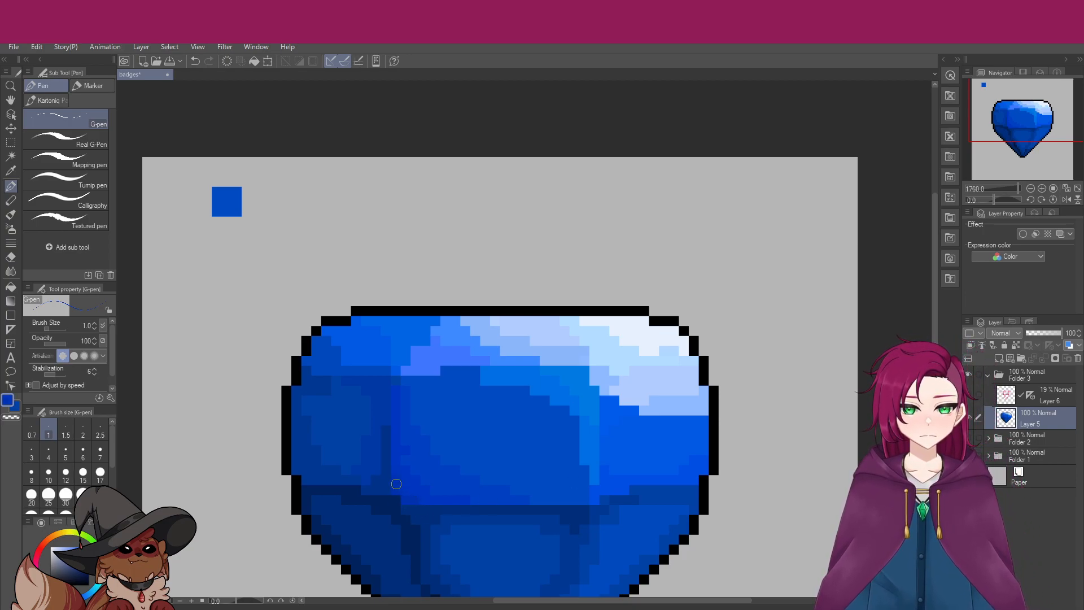
scroll(472, 545, down, 3)
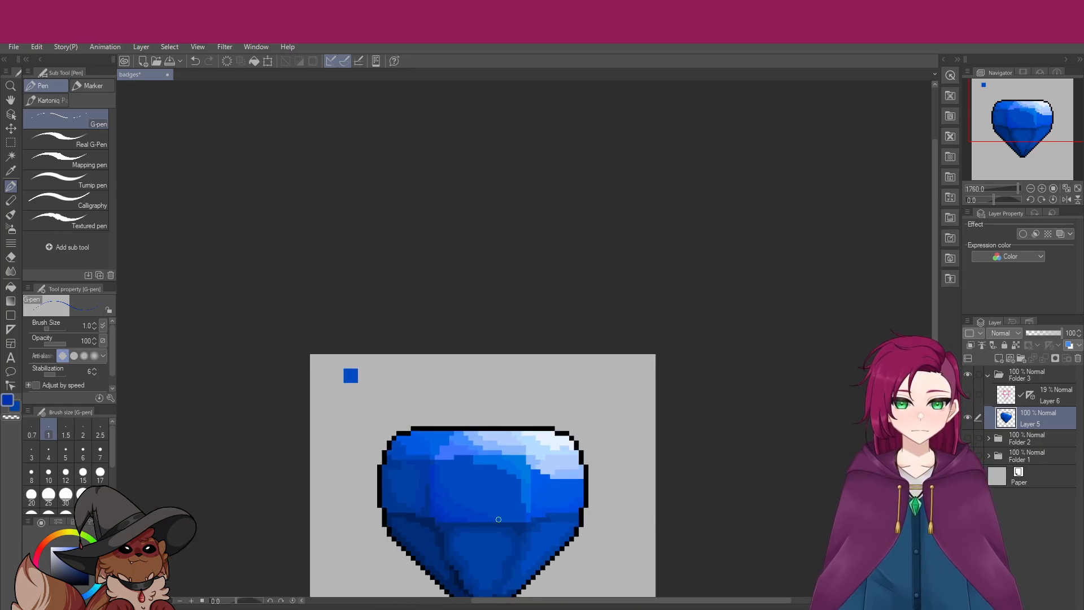
scroll(518, 513, up, 1)
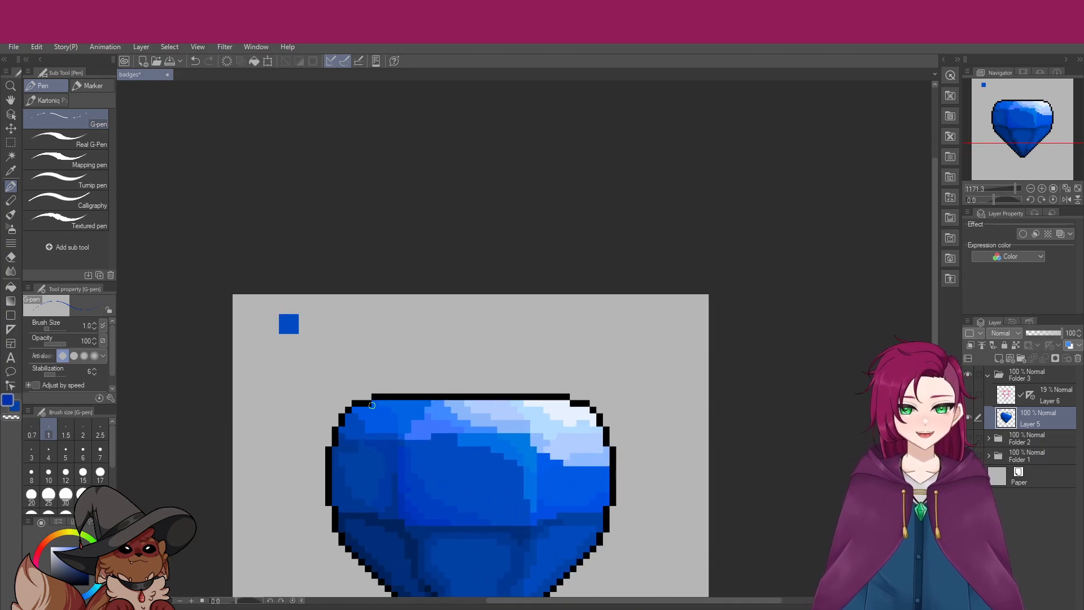
scroll(373, 405, up, 1)
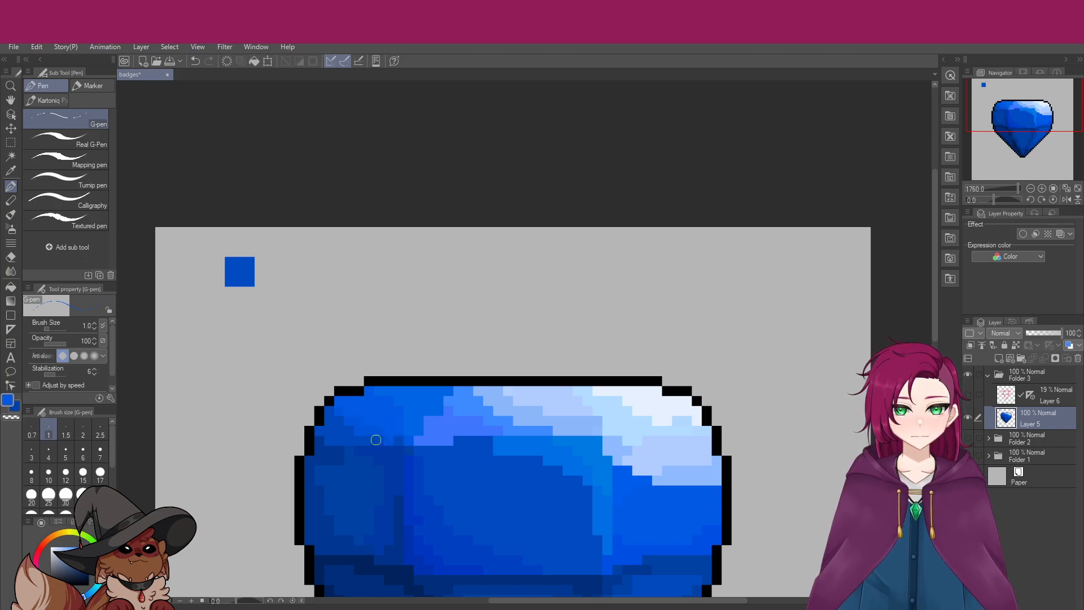
scroll(377, 441, down, 4)
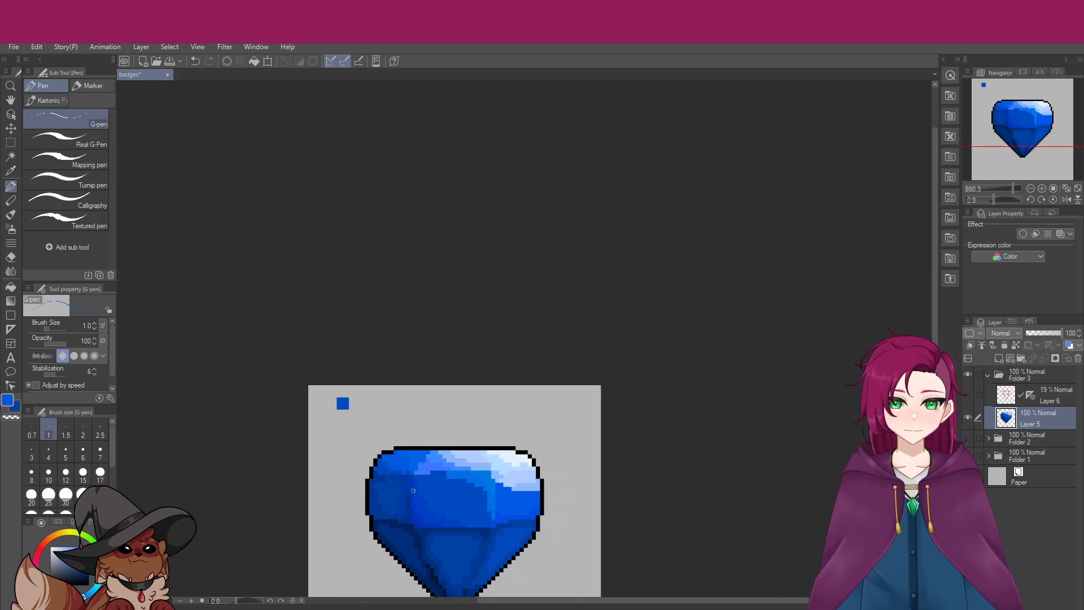
scroll(417, 480, up, 3)
scroll(416, 476, down, 2)
scroll(675, 448, up, 1)
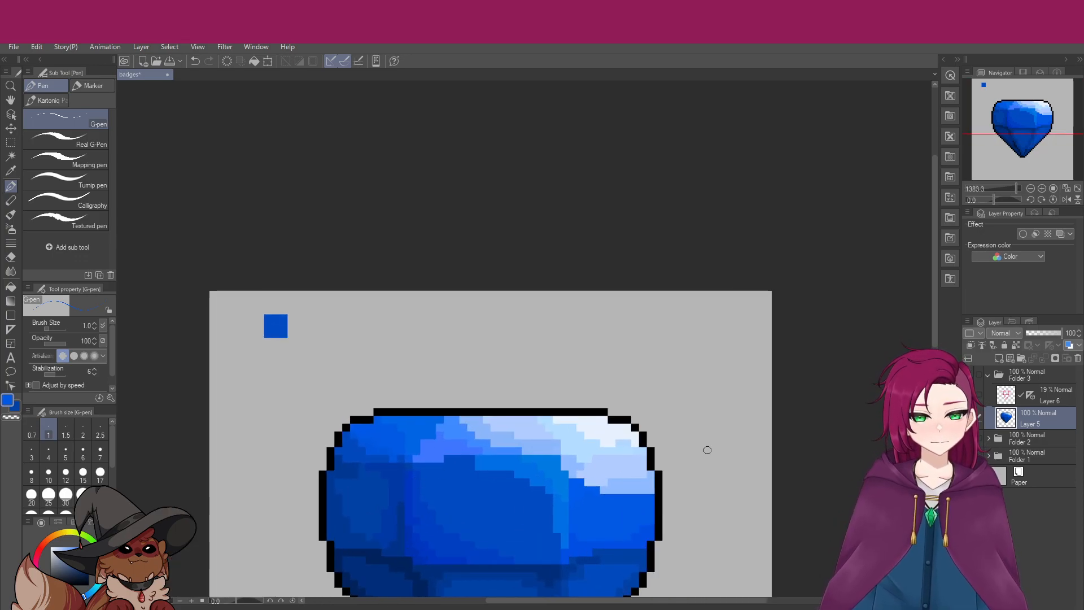
click(972, 398)
click(972, 399)
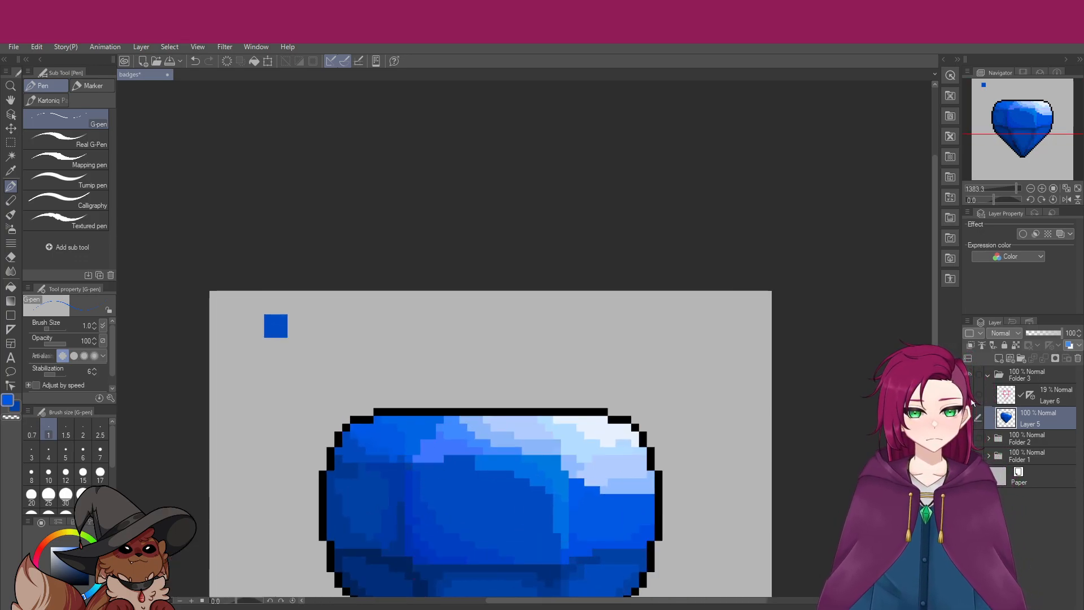
Try teal and bright-blue strokes across the upper-left facet, beside the violet-blue highlight
scroll(352, 461, down, 2)
scroll(419, 385, up, 4)
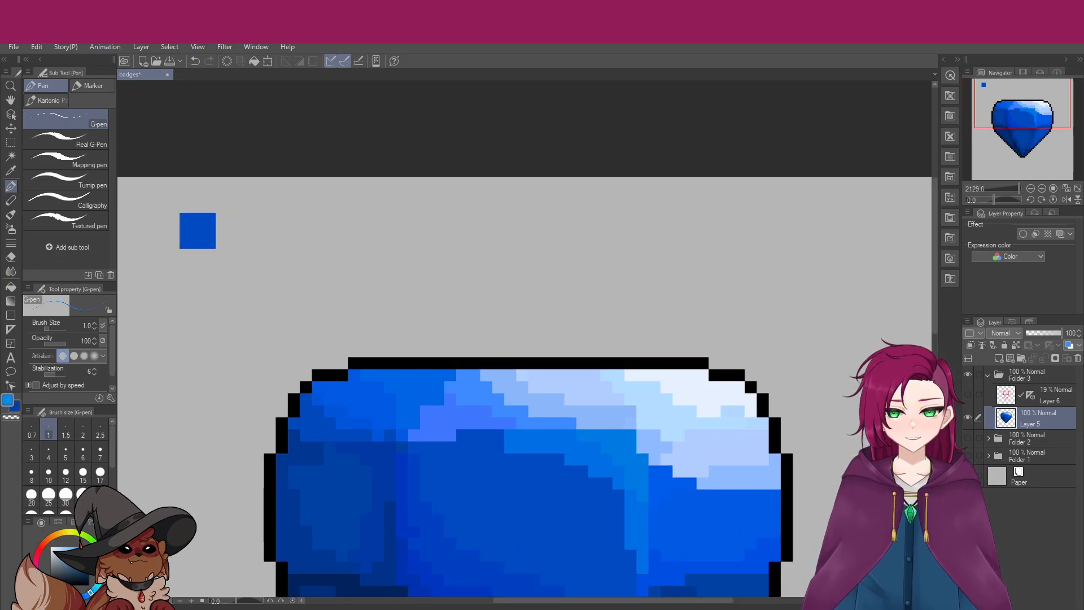
mouse_move(403, 412)
mouse_down()
mouse_move(406, 425)
mouse_move(449, 373)
mouse_move(434, 395)
mouse_up()
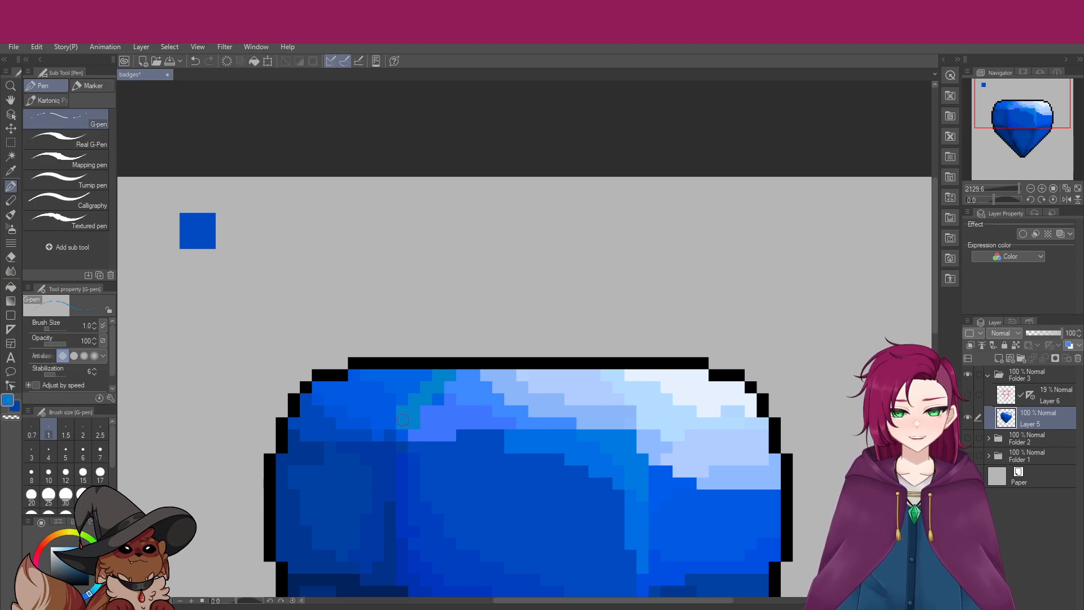
click(415, 390)
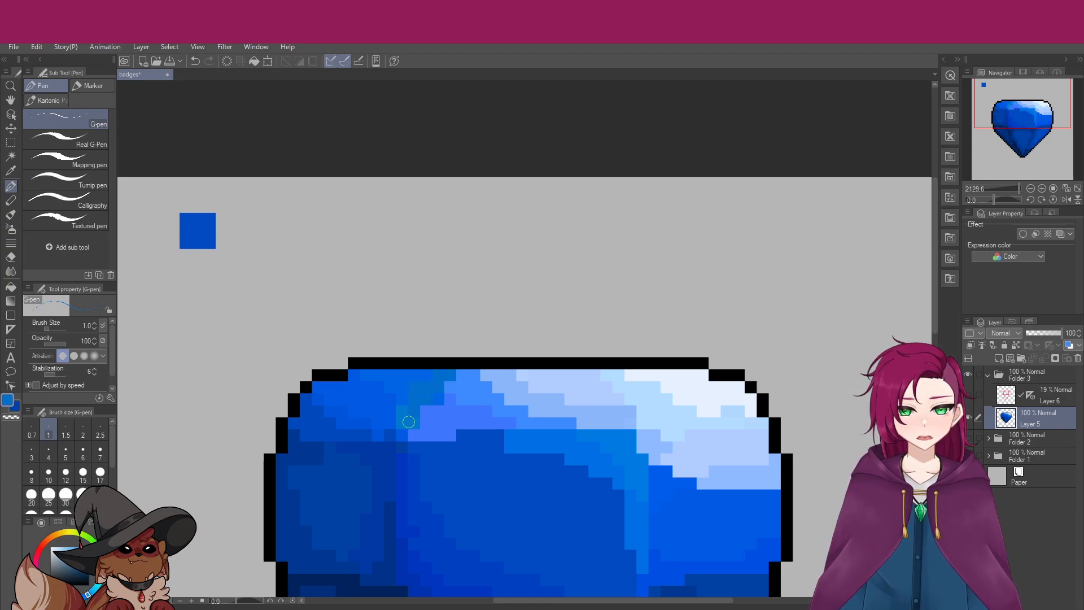
scroll(414, 425, down, 3)
scroll(617, 420, up, 2)
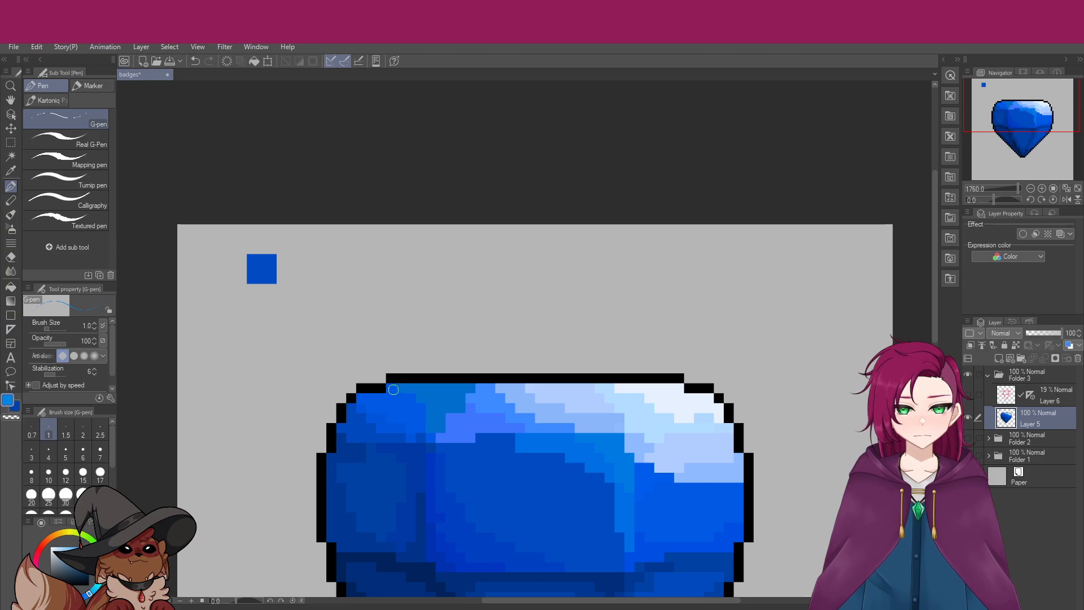
mouse_move(372, 401)
mouse_down()
mouse_move(397, 409)
mouse_move(388, 398)
mouse_move(420, 400)
mouse_move(410, 395)
mouse_move(418, 432)
mouse_move(392, 417)
mouse_move(415, 423)
mouse_up()
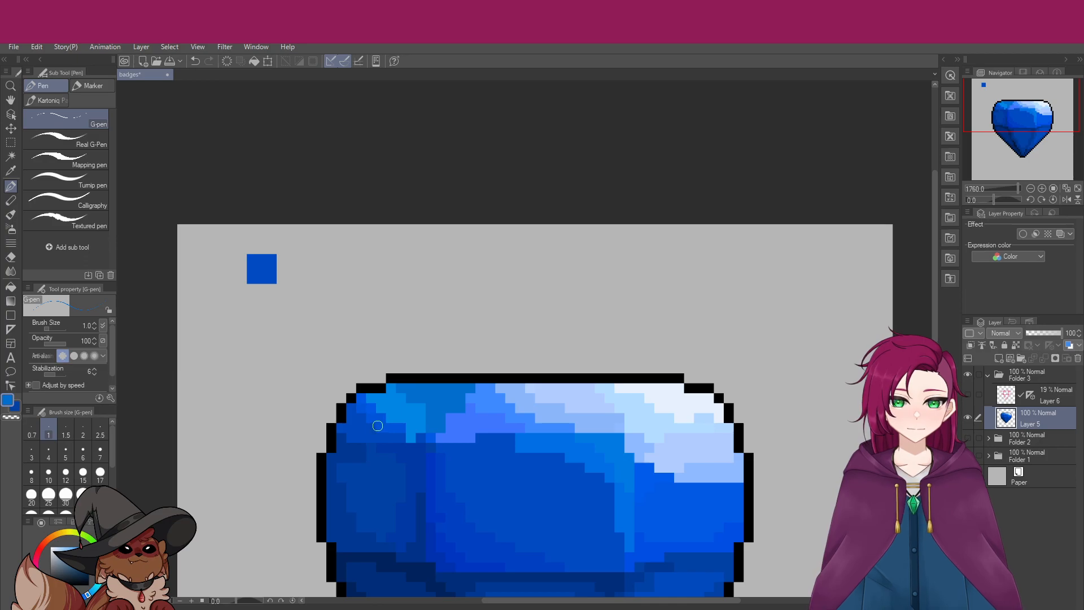
scroll(392, 420, down, 3)
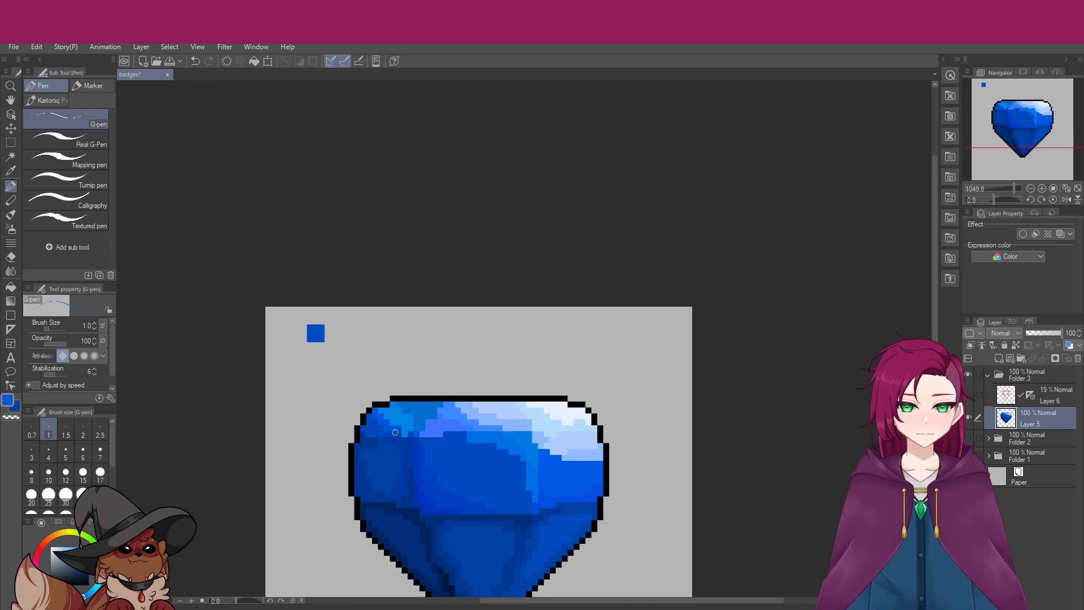
scroll(424, 474, down, 3)
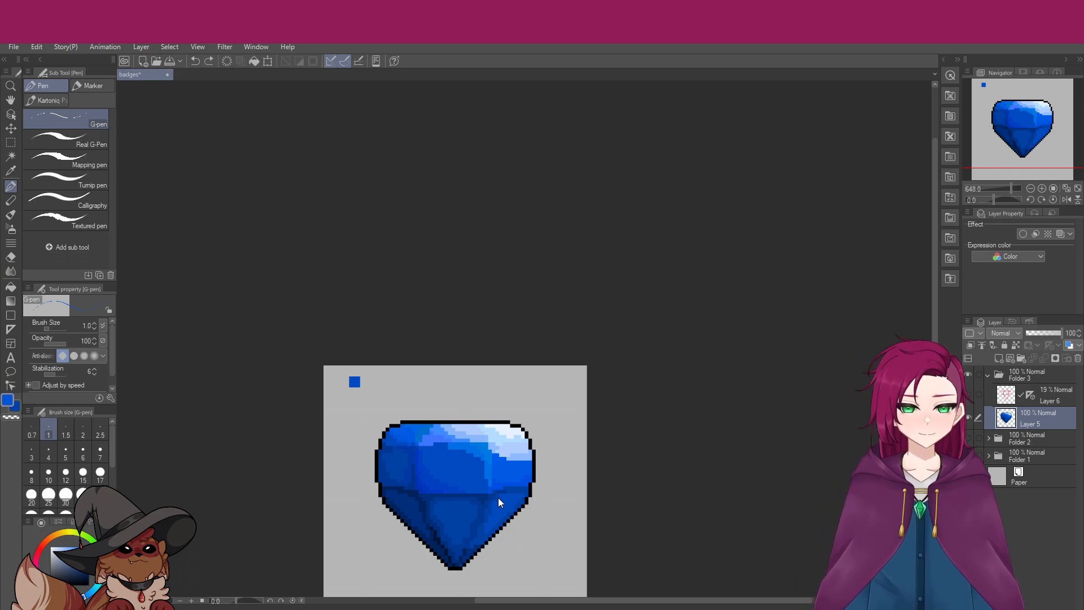
Sample the upper-left facet's blue, shade its inner edge, and paint a short light-blue highlight along the facet's top
scroll(433, 455, up, 5)
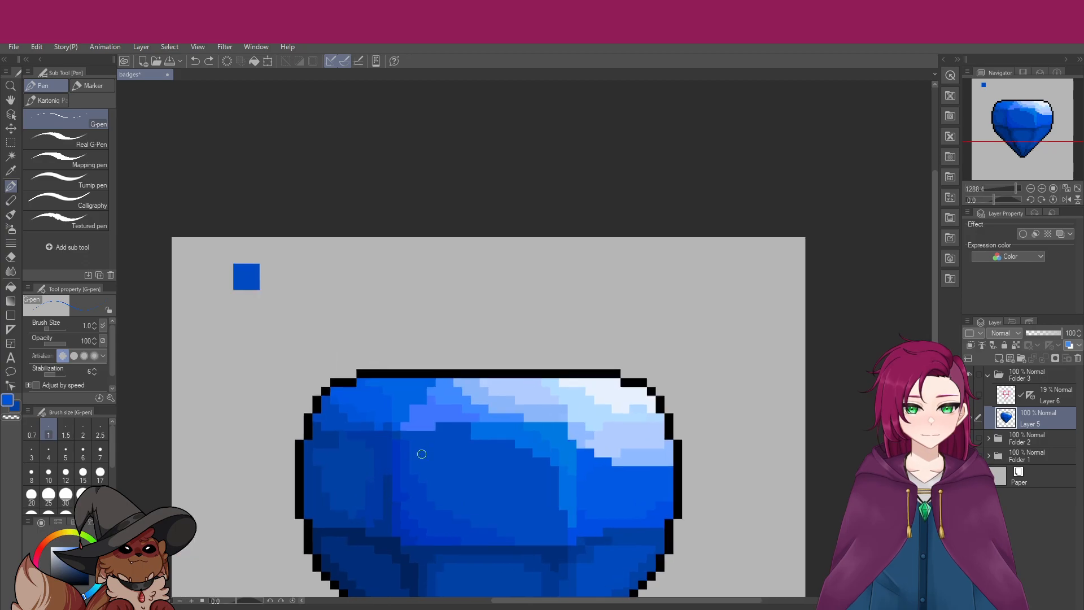
alt+click(397, 399)
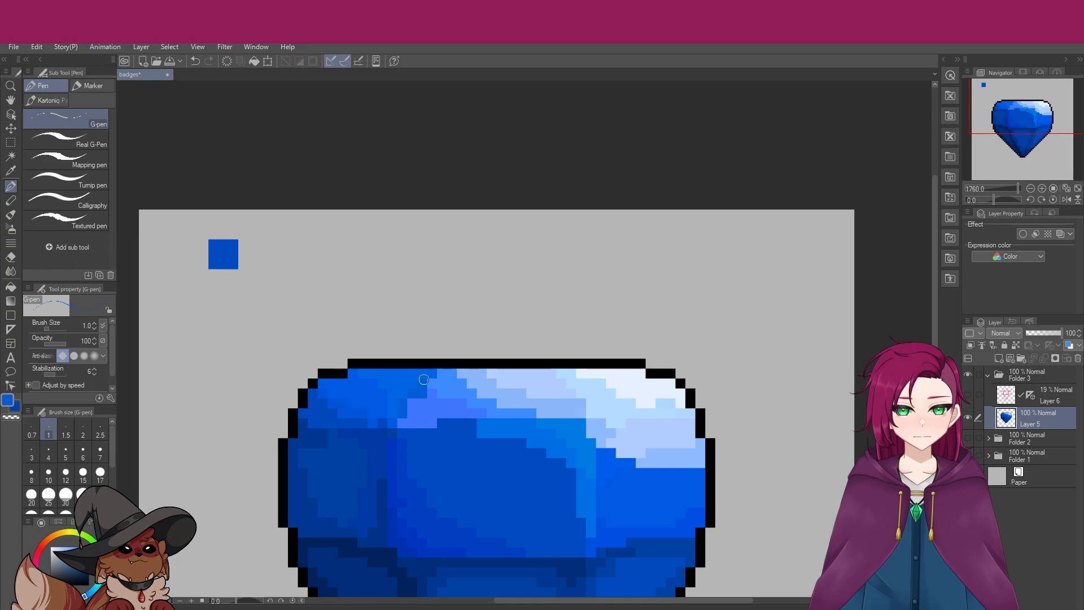
scroll(410, 531, down, 1)
scroll(439, 405, up, 3)
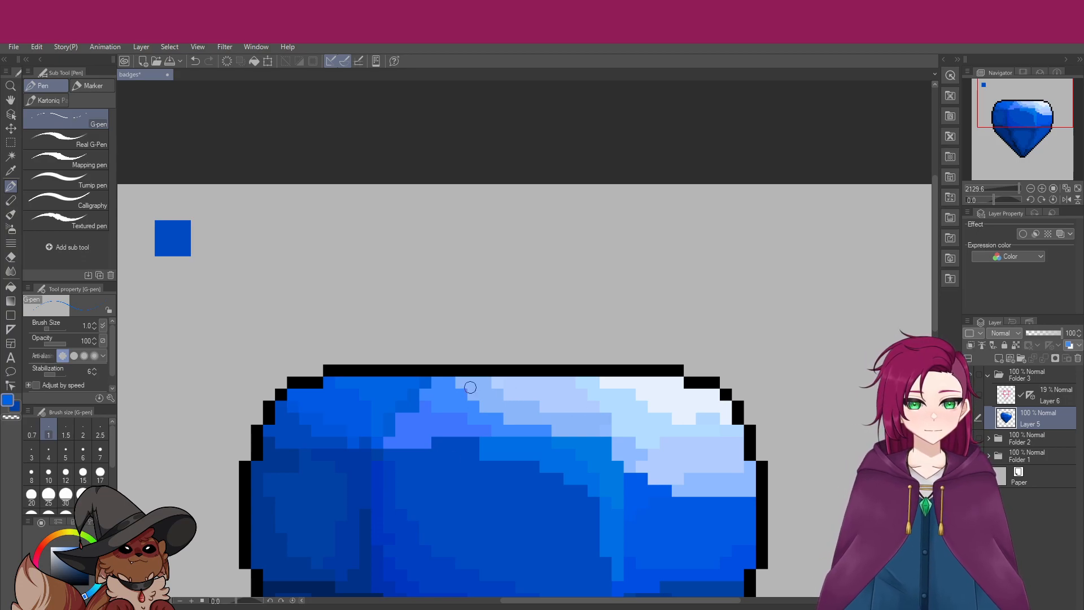
drag(414, 382, 389, 383)
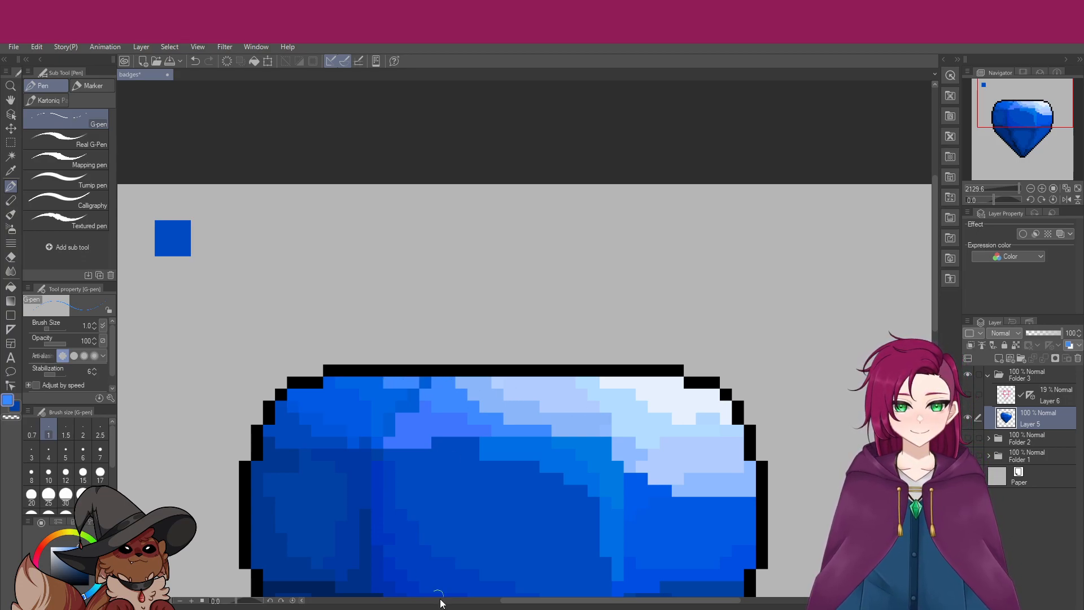
Refine the boundary between the upper-left facet and the highlight with single pixels in sampled mid-blue and violet-blue
scroll(395, 451, down, 5)
scroll(445, 439, up, 3)
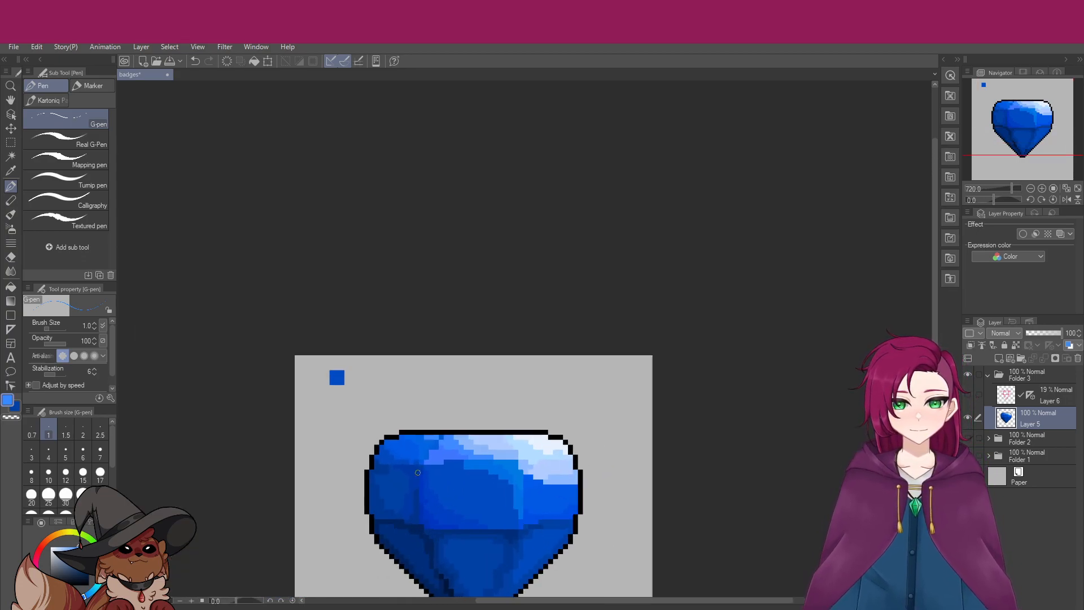
scroll(445, 439, up, 2)
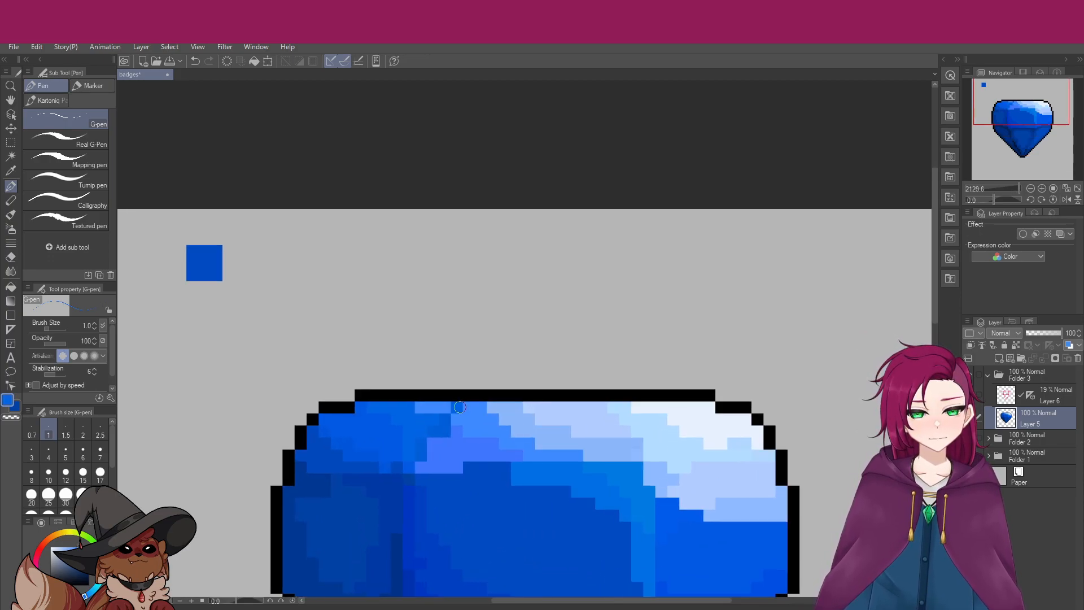
scroll(485, 535, down, 2)
scroll(470, 513, down, 1)
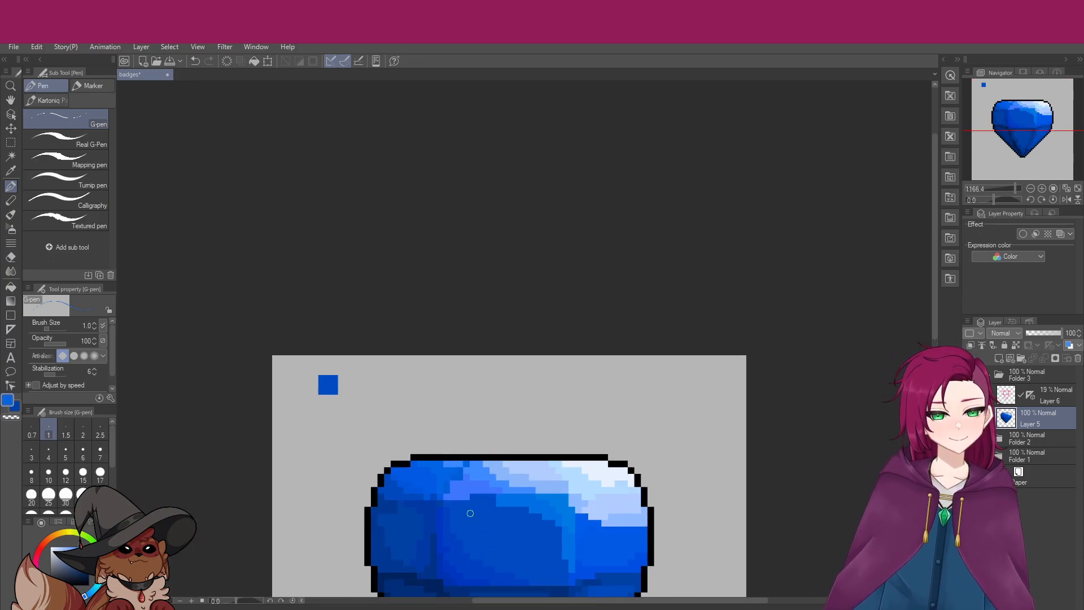
scroll(470, 514, up, 5)
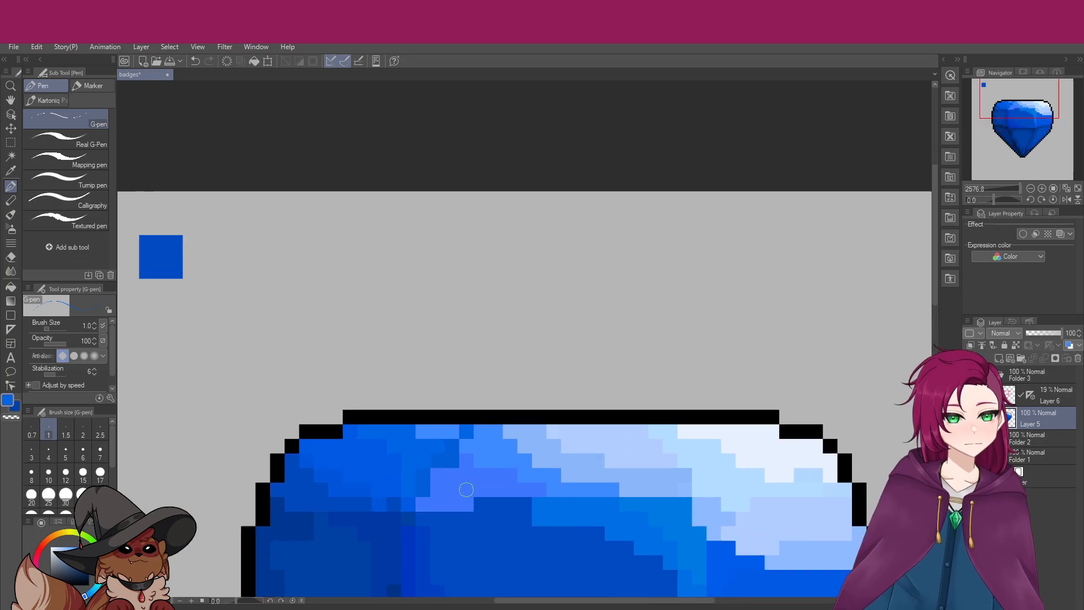
scroll(523, 483, down, 2)
right_click(459, 483)
click(476, 441)
click(469, 452)
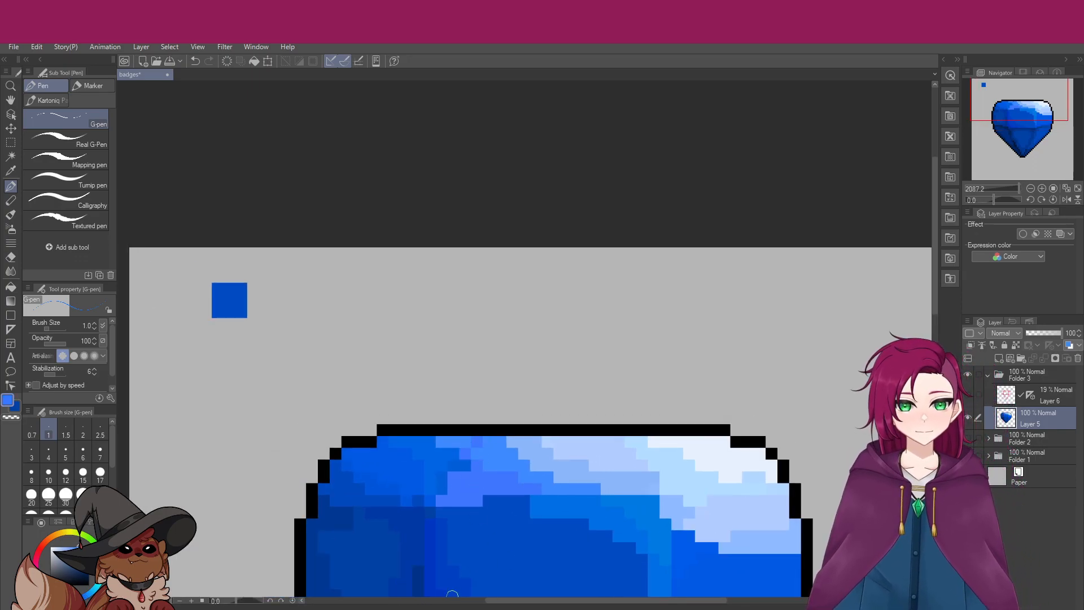
Examine the gem's facet shading and highlights both close up and as a whole badge
scroll(456, 498, down, 3)
scroll(455, 496, up, 4)
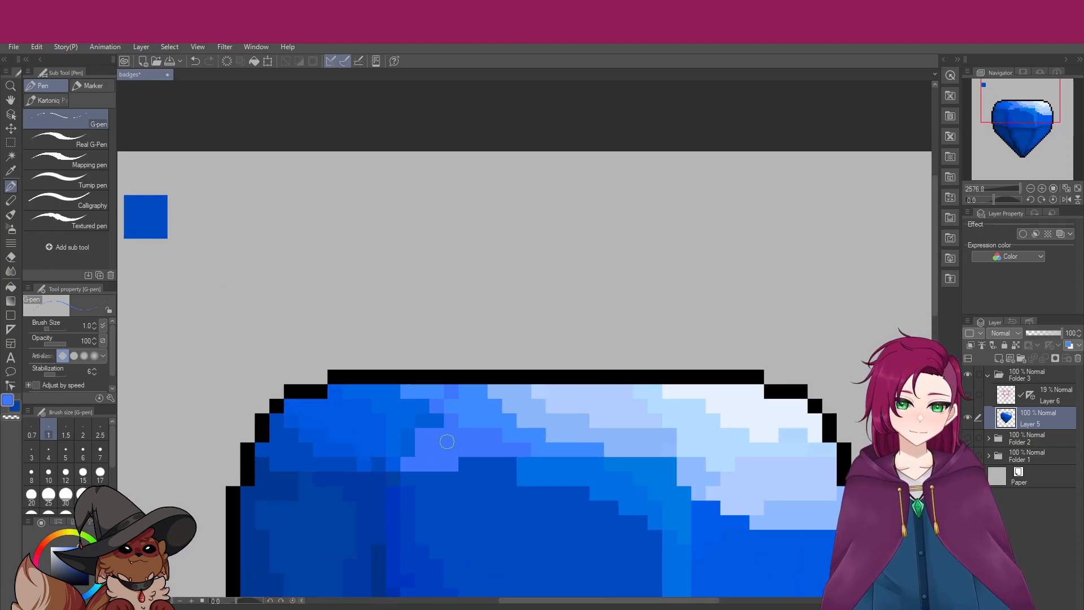
scroll(426, 425, down, 7)
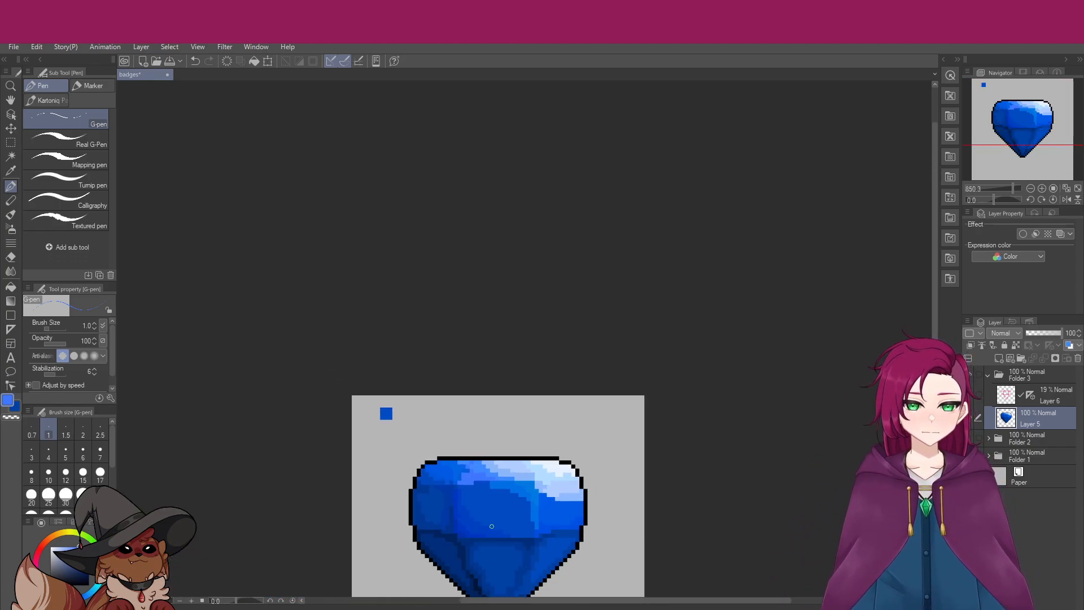
scroll(407, 481, down, 1)
scroll(404, 489, up, 6)
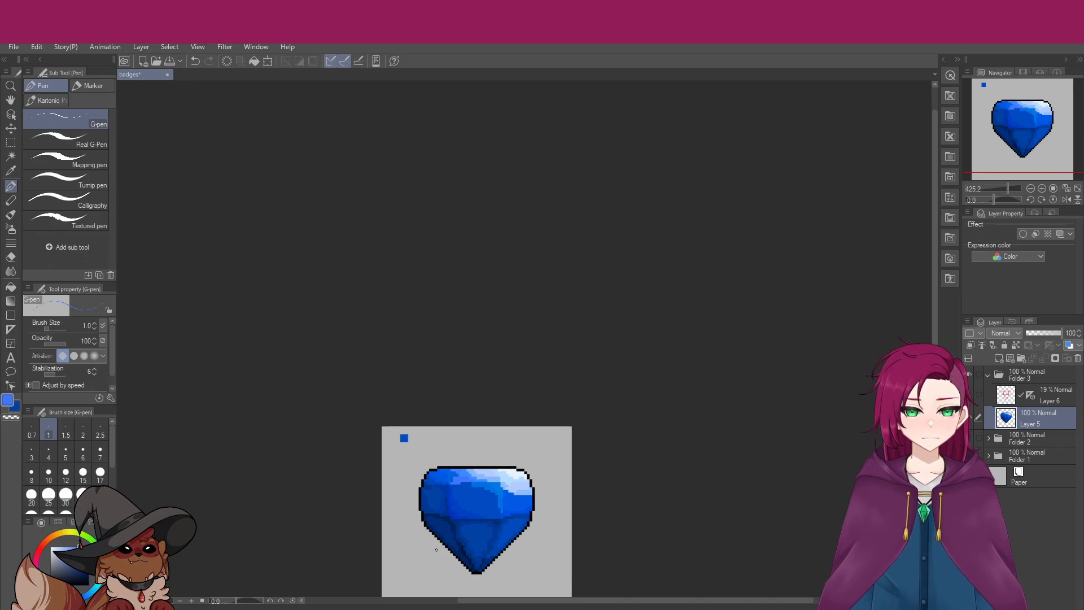
scroll(646, 431, up, 2)
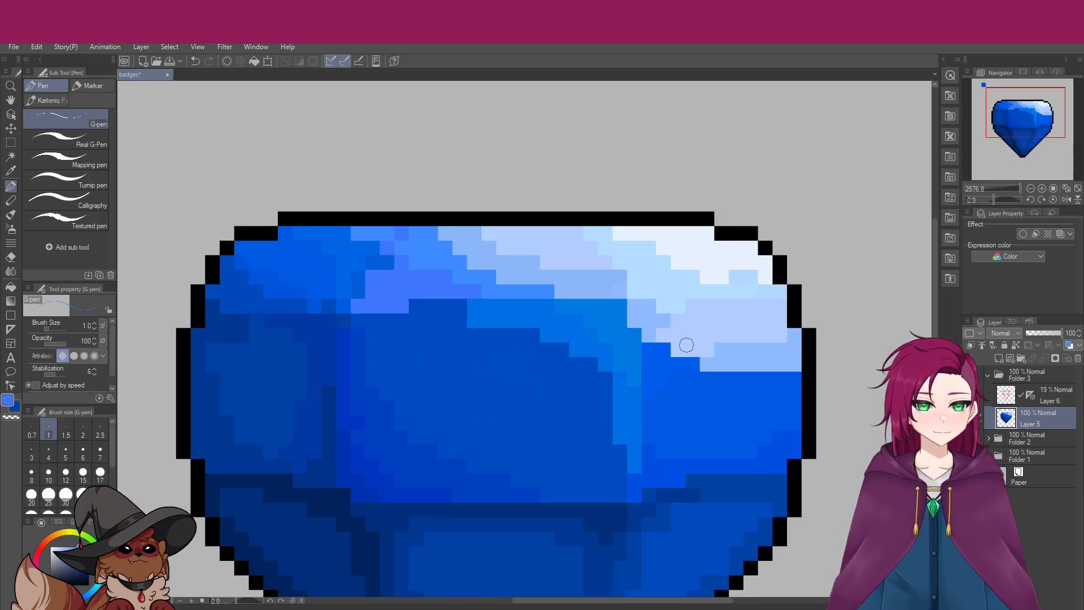
scroll(423, 431, down, 5)
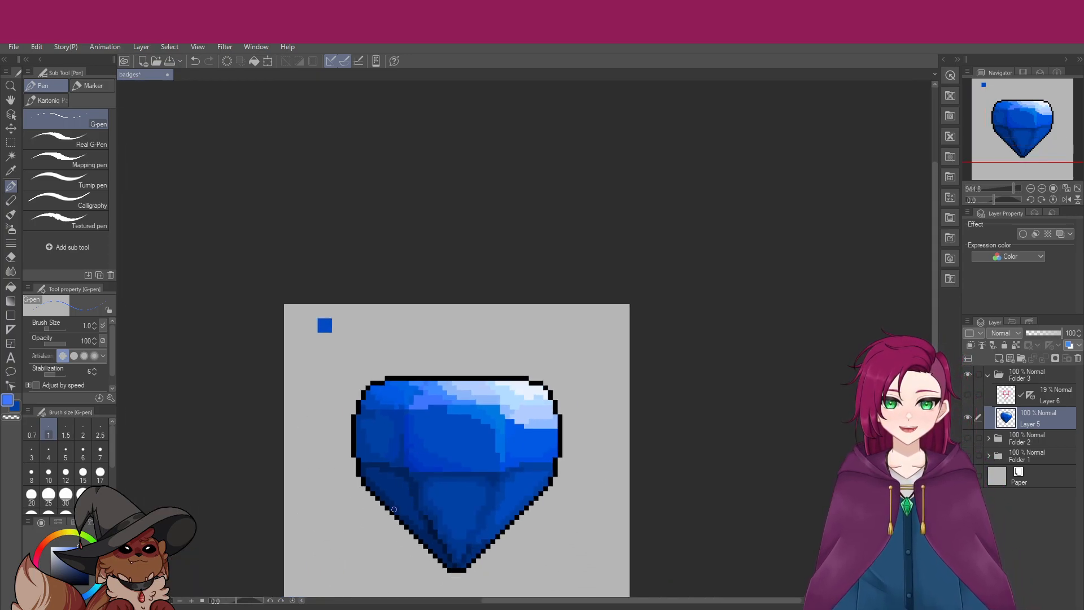
scroll(393, 510, up, 2)
scroll(393, 510, down, 1)
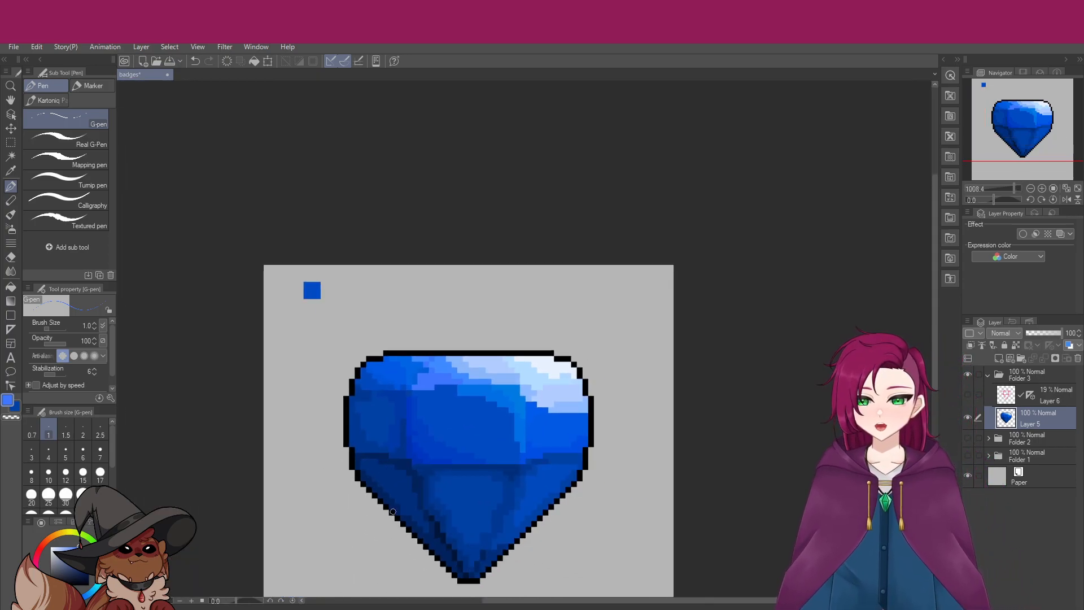
scroll(393, 512, down, 5)
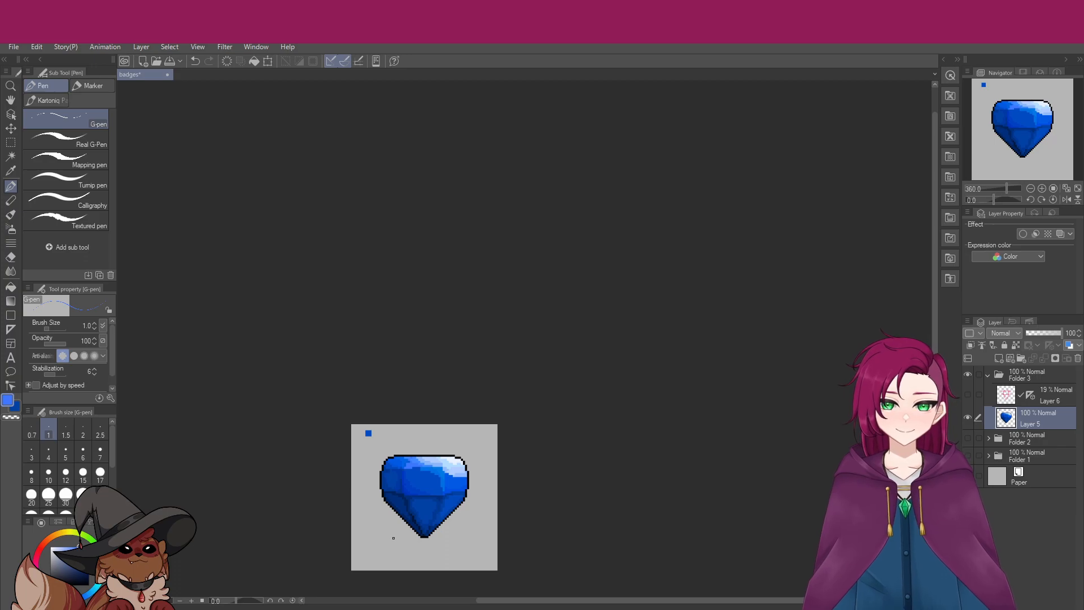
Dither the edges of the central facet's bright-blue band and the violet-blue highlight above it with single pixels in sampled blues
scroll(394, 538, up, 8)
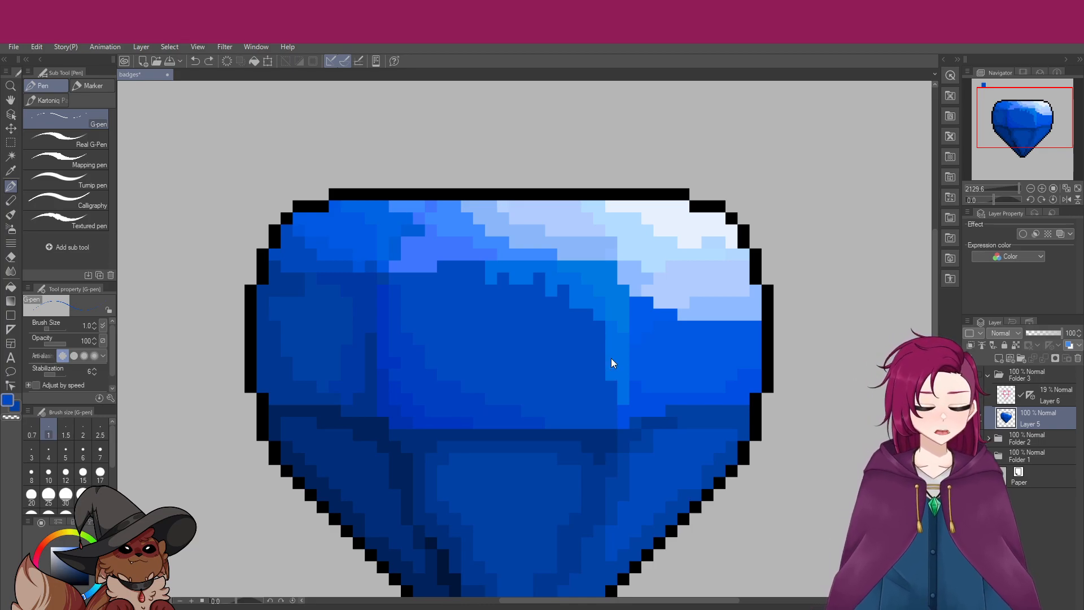
alt+click(613, 341)
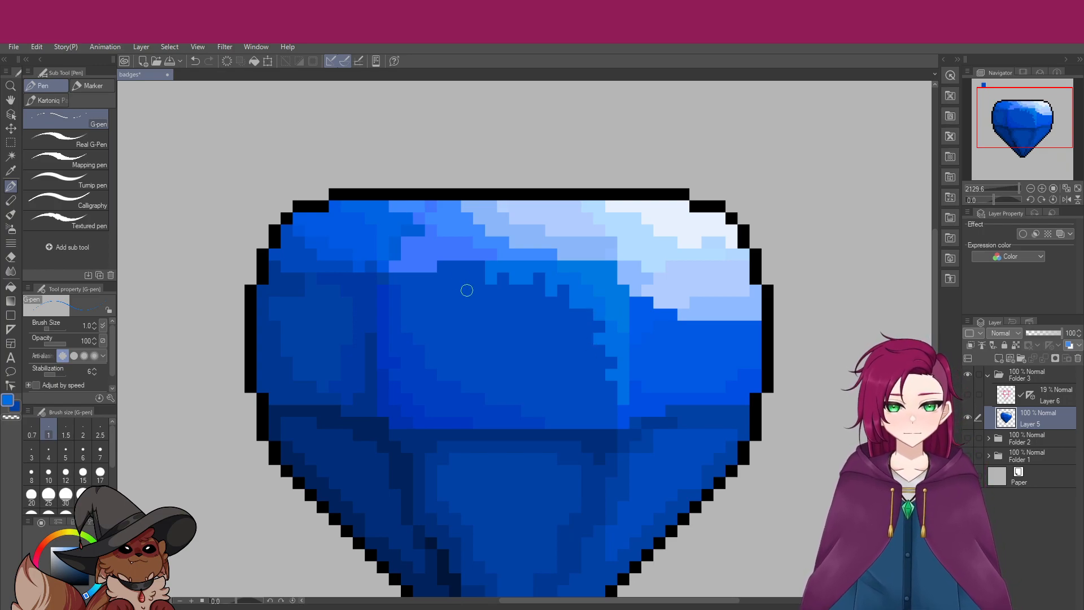
alt+click(425, 262)
alt+click(424, 281)
click(417, 268)
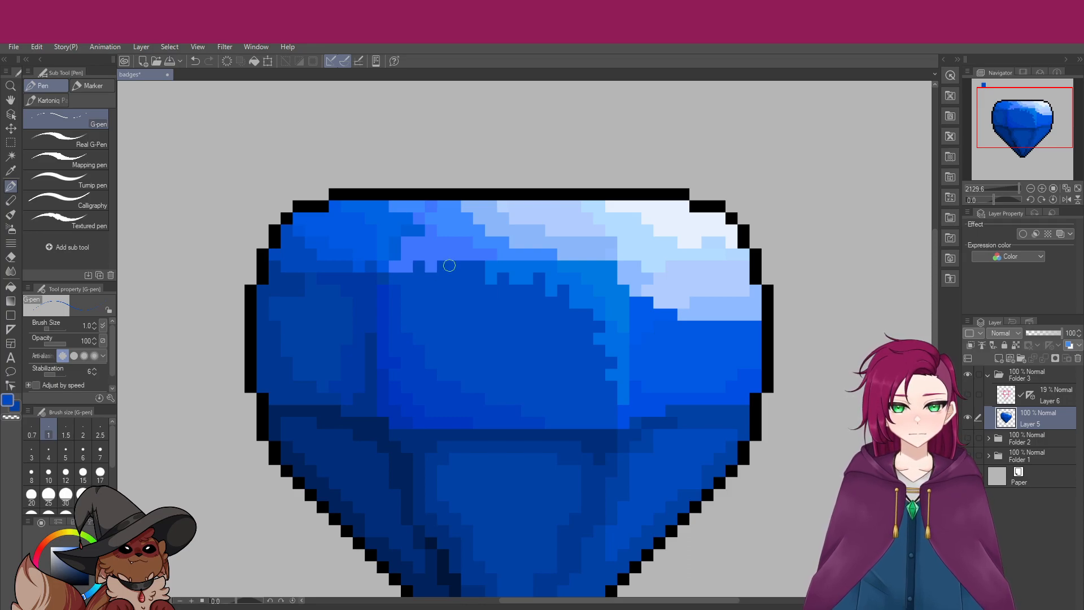
alt+click(448, 261)
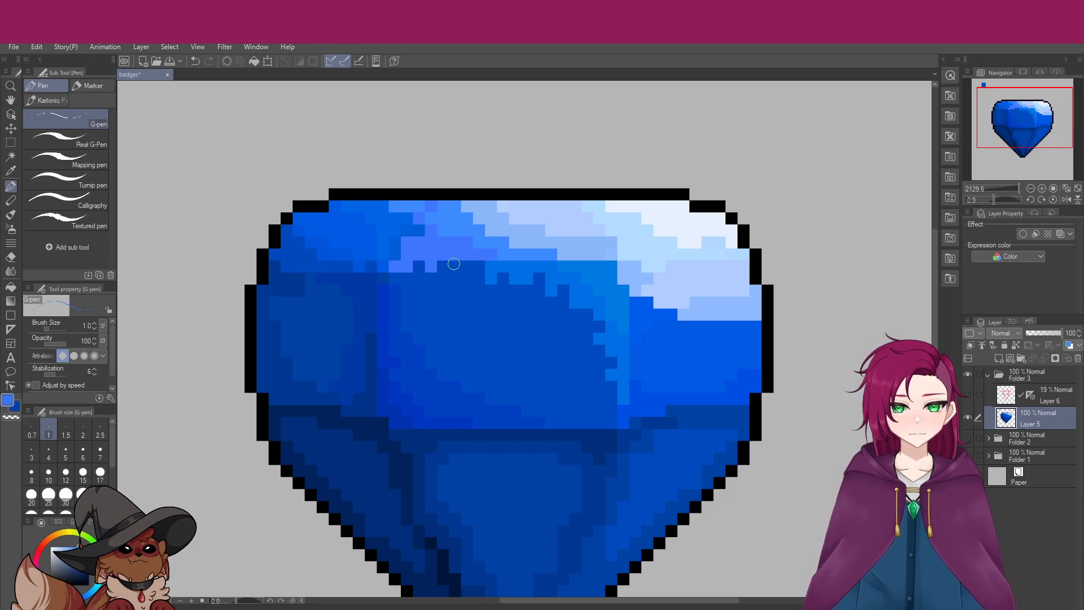
click(474, 269)
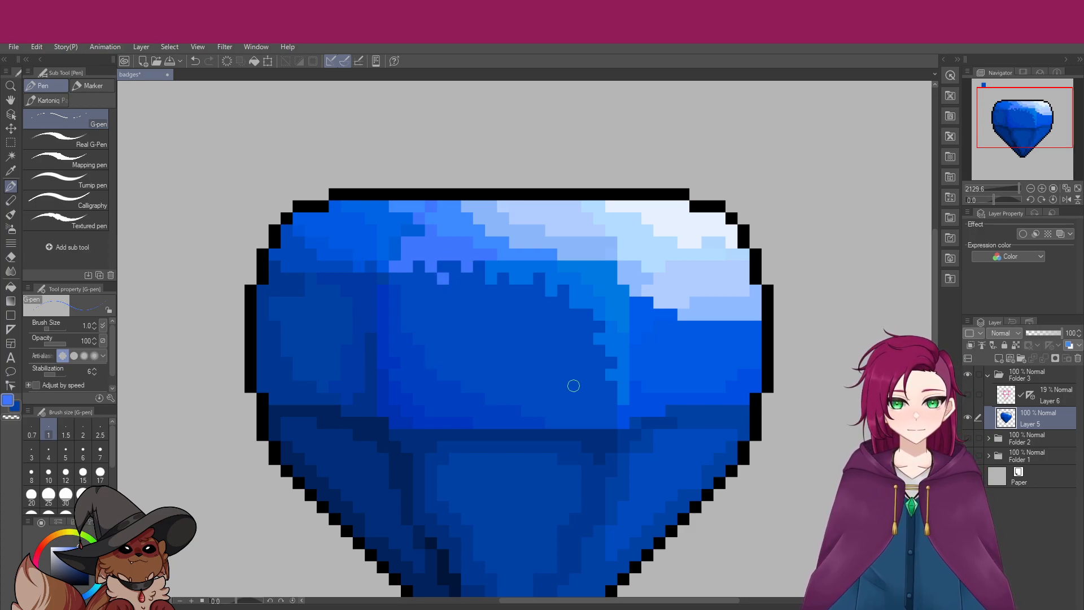
Break up the transitions between the violet-blue, light-blue and pale-blue bands of the top highlight with sampled single pixels
scroll(581, 380, down, 5)
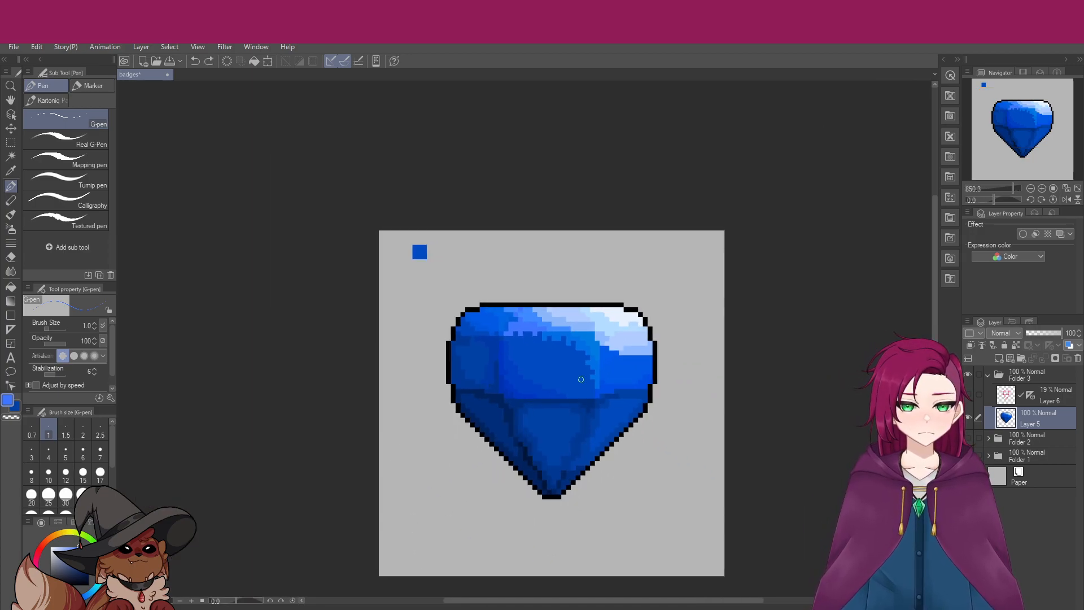
scroll(581, 380, up, 5)
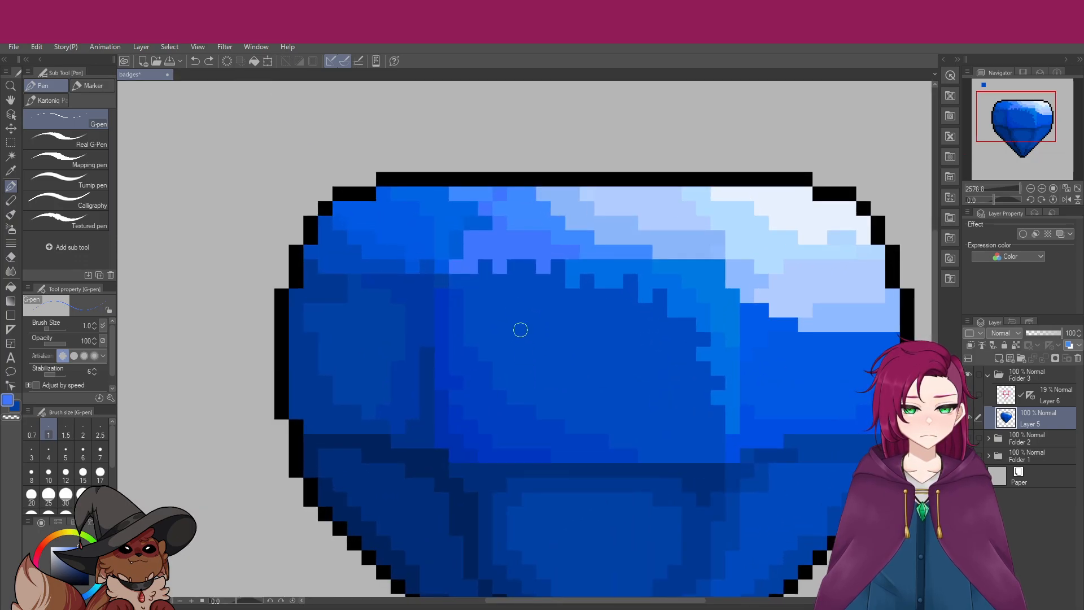
click(523, 237)
key(ctrl+z)
click(530, 238)
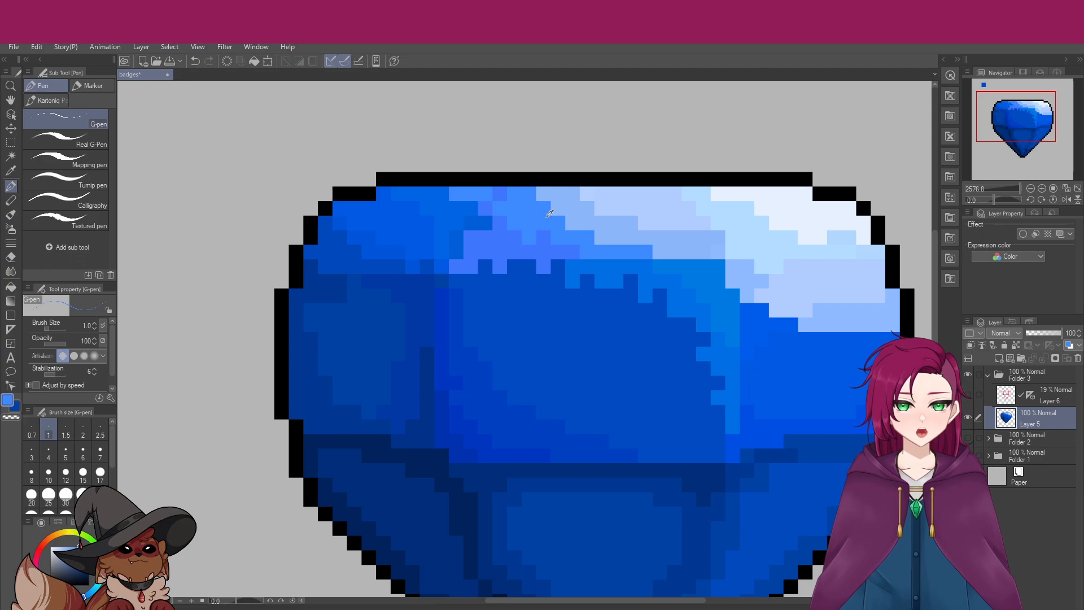
click(573, 208)
alt+click(604, 218)
click(631, 208)
click(612, 197)
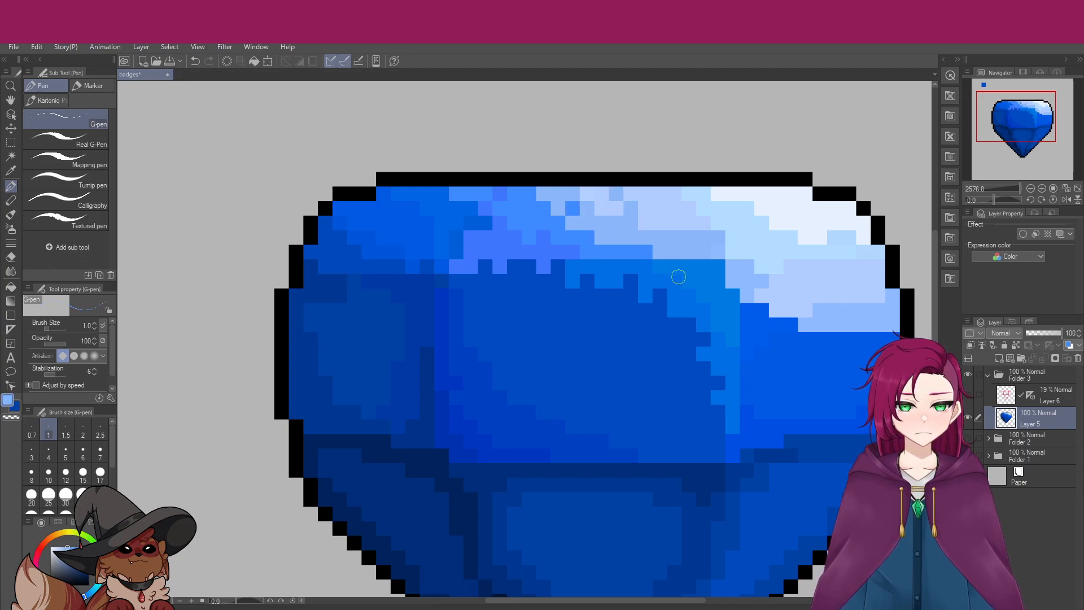
Scatter single sampled pale-blue and near-white pixels across the transitions at the brightest end of the top highlight
click(676, 222)
alt+click(655, 219)
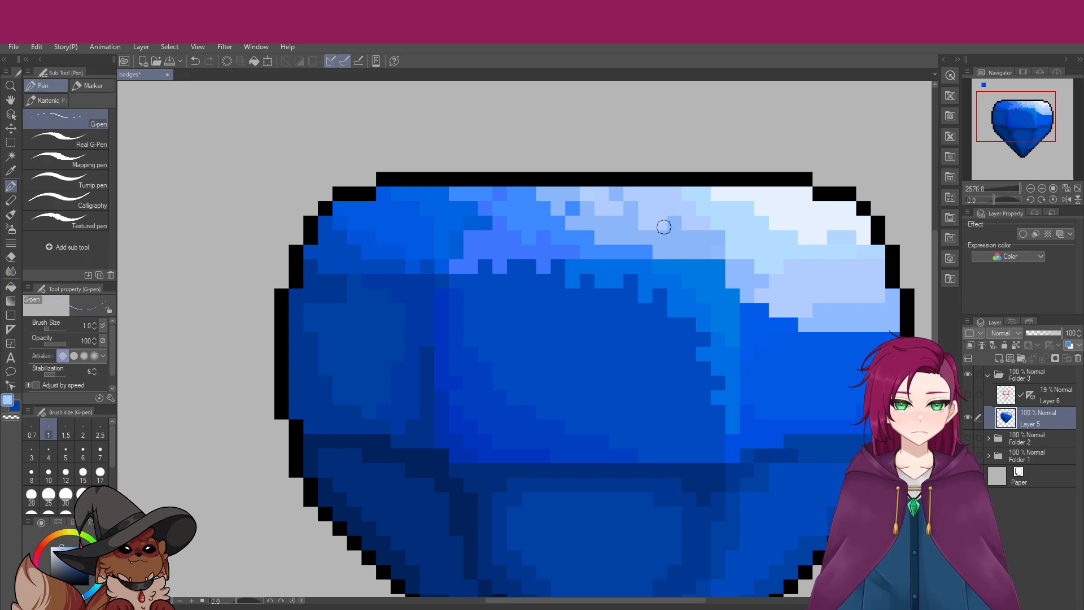
click(687, 247)
alt+click(765, 206)
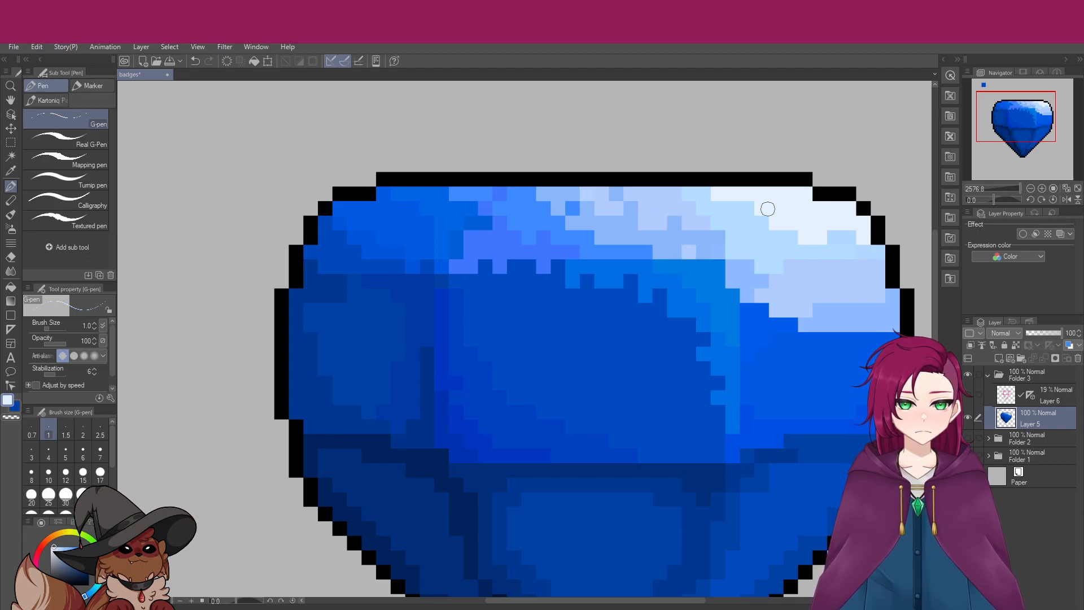
click(741, 226)
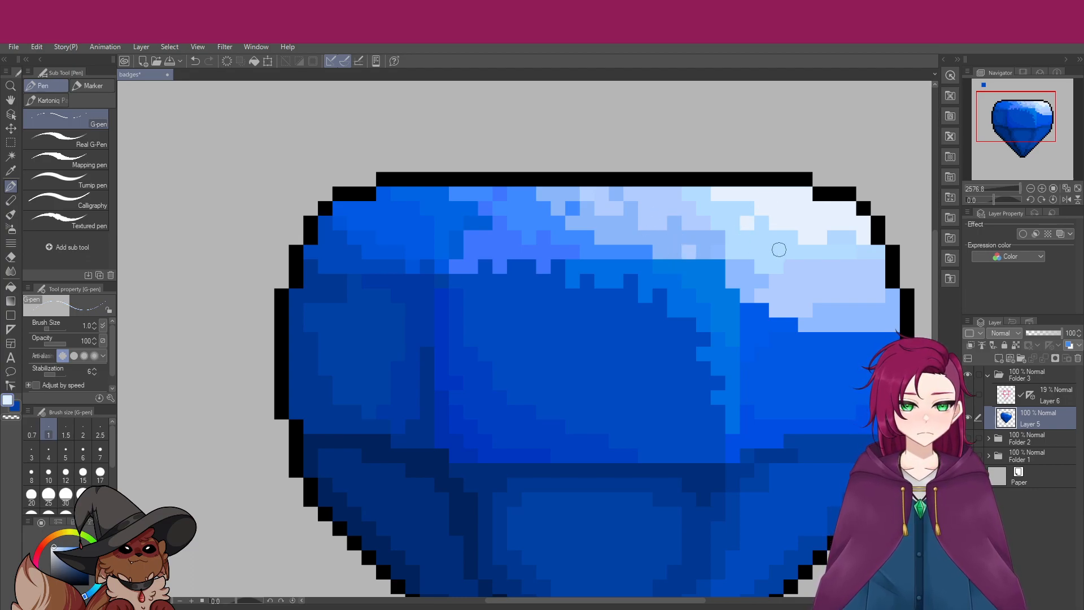
click(848, 252)
alt+click(828, 255)
click(836, 268)
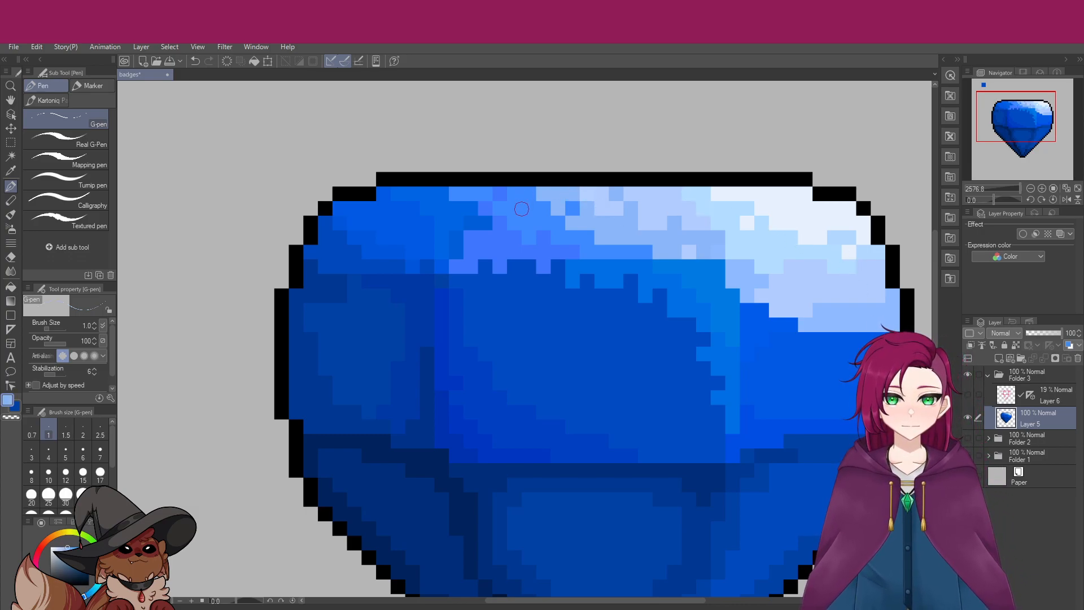
Dither the shading of the upper-right side facet below the pale highlight with single pixels in a sampled mid-blue
scroll(586, 302, down, 4)
scroll(606, 316, up, 2)
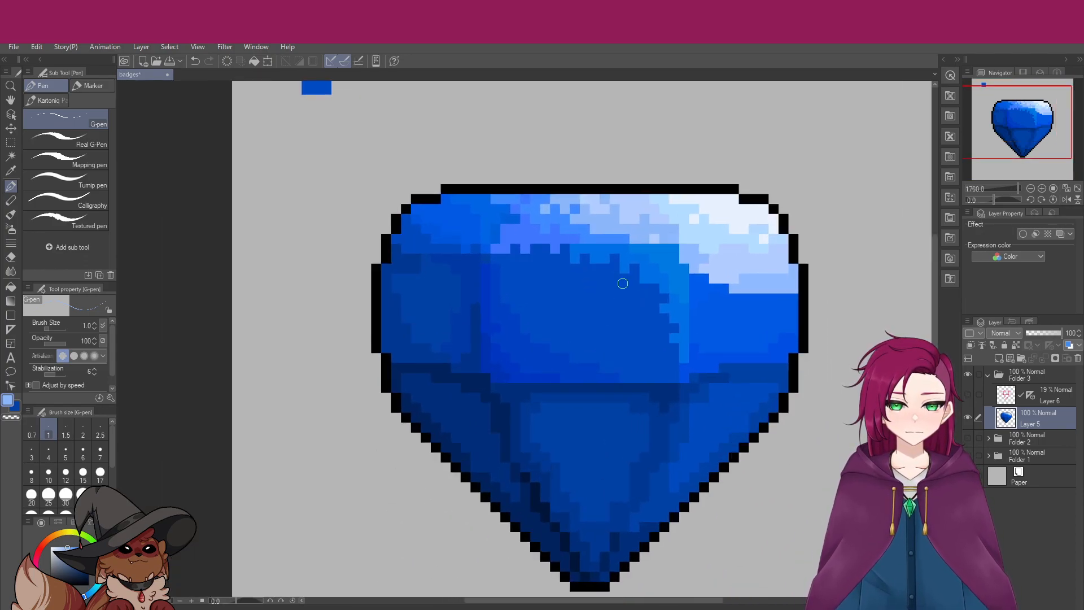
scroll(621, 279, up, 1)
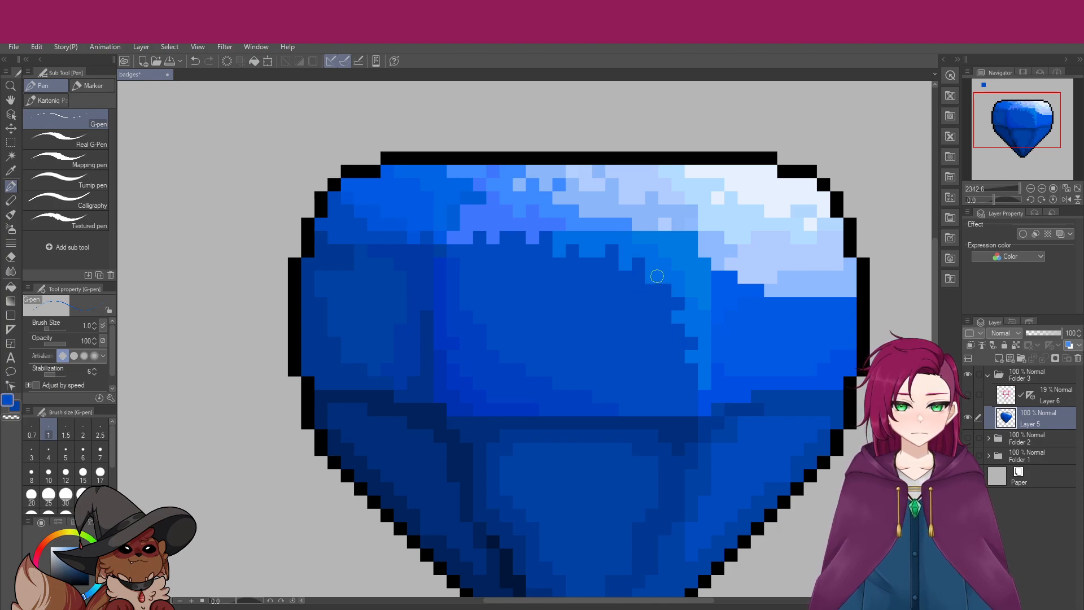
scroll(589, 408, down, 1)
scroll(589, 408, down, 2)
scroll(625, 420, up, 4)
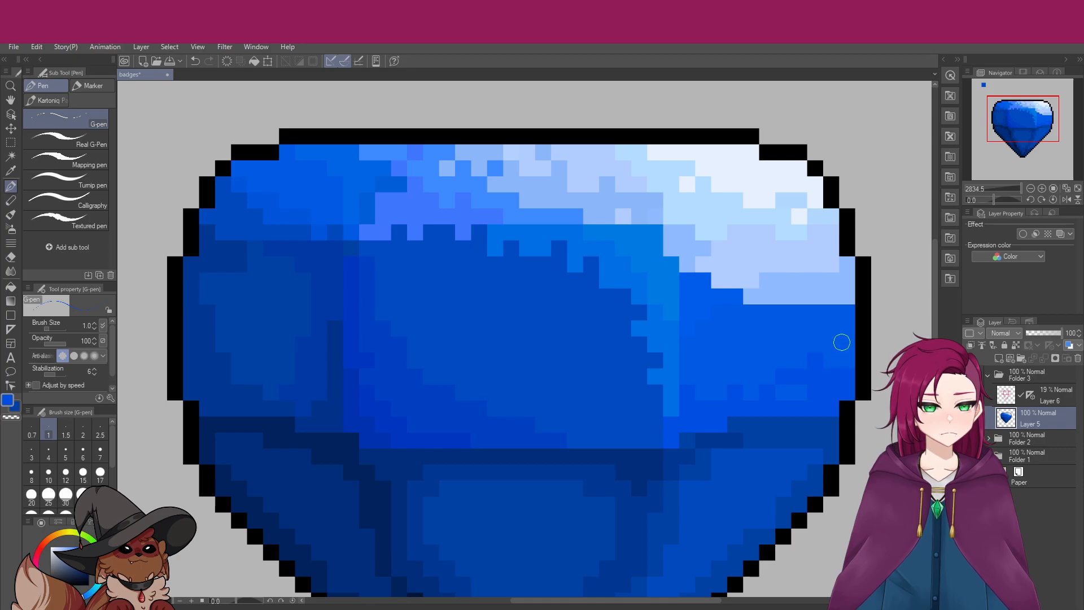
scroll(837, 383, down, 4)
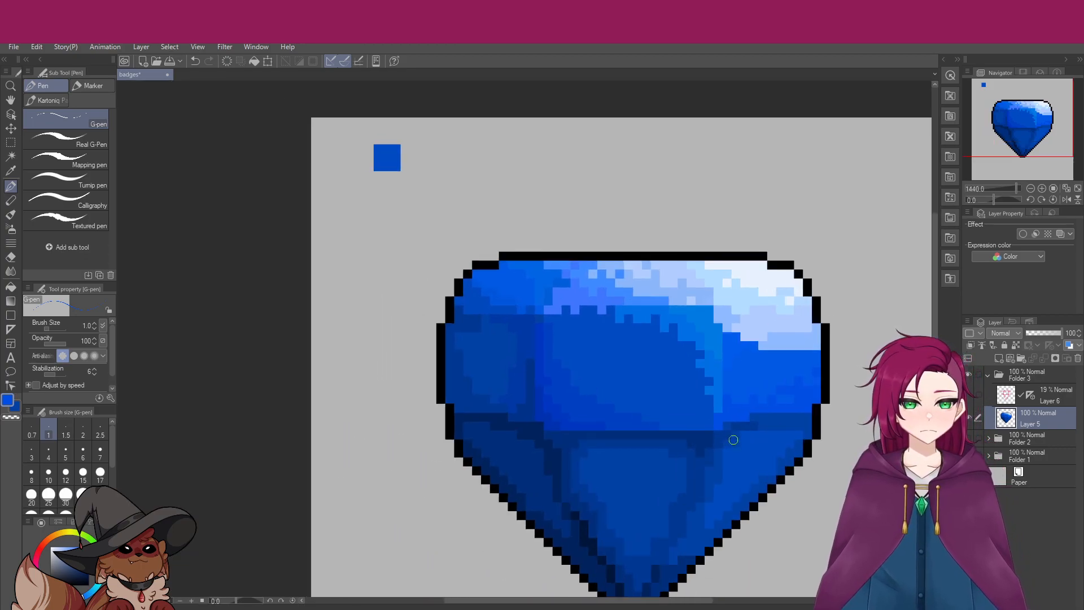
scroll(737, 395, up, 2)
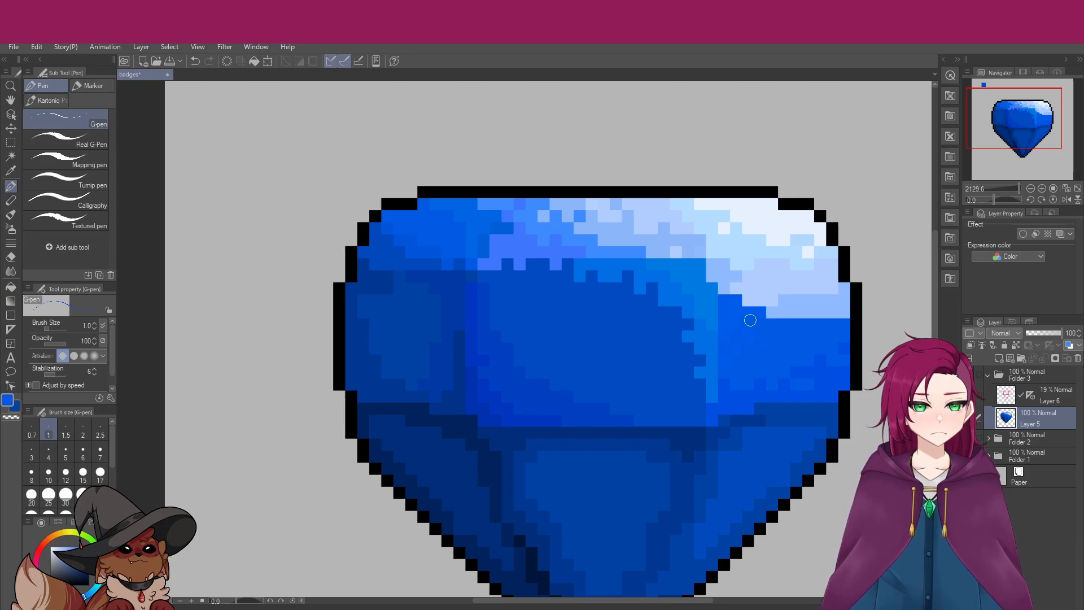
scroll(810, 403, down, 3)
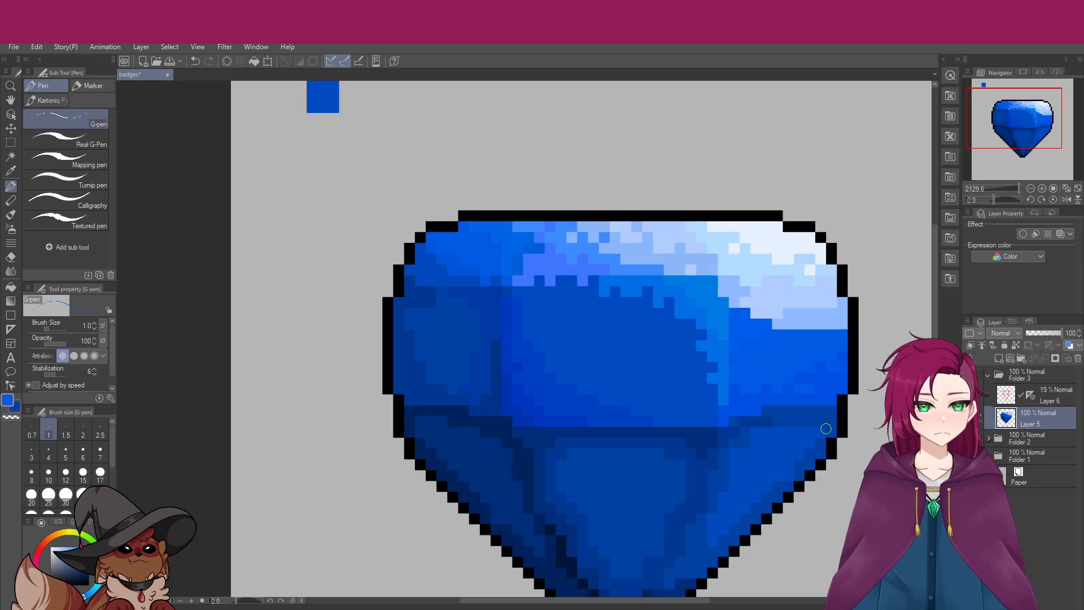
scroll(794, 382, up, 4)
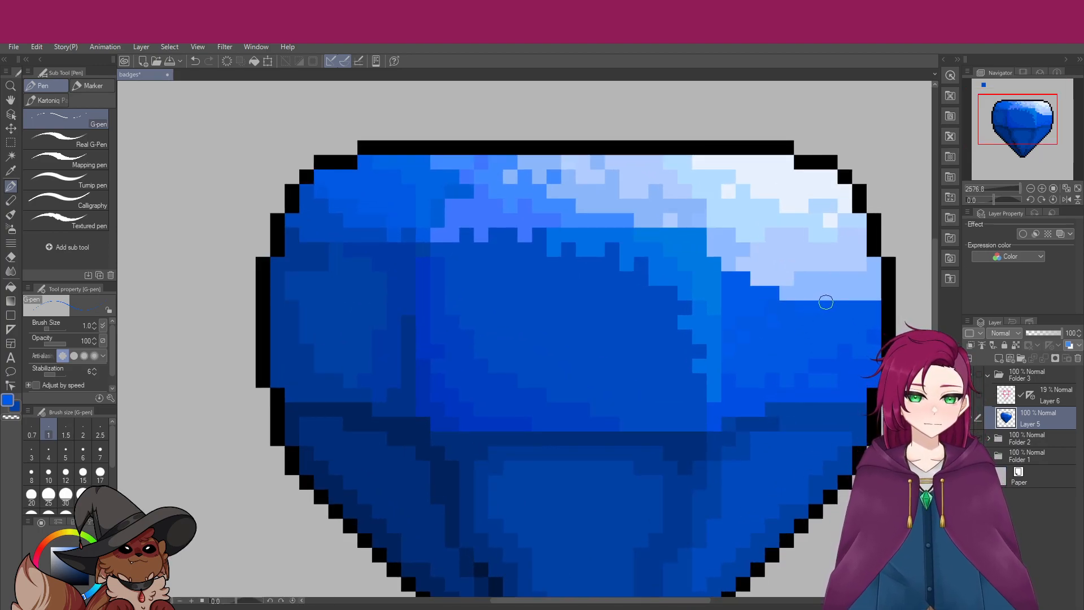
scroll(751, 437, down, 2)
scroll(751, 436, up, 2)
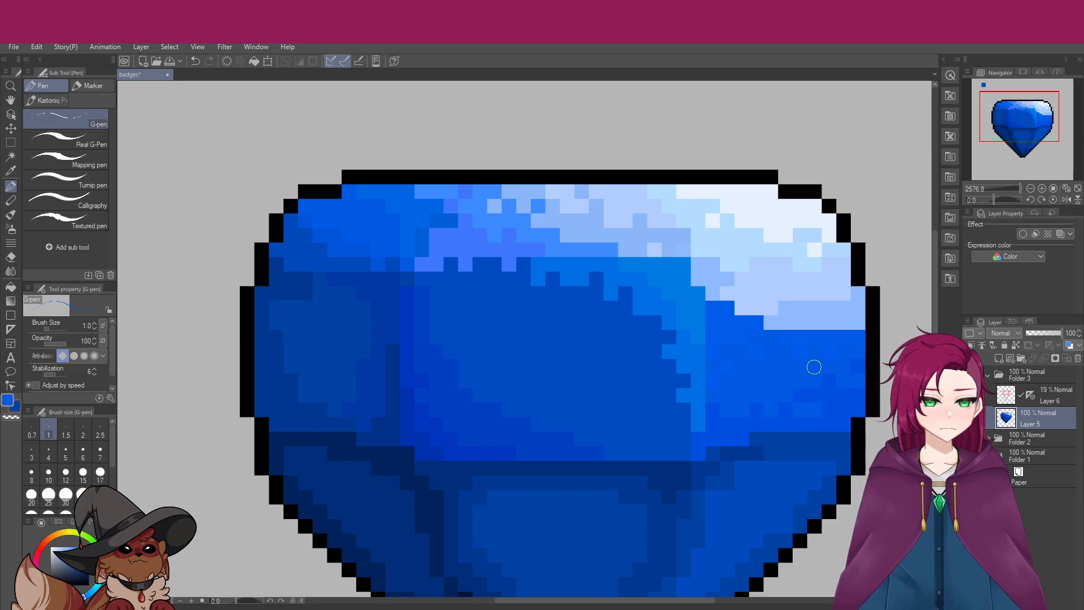
scroll(641, 493, down, 4)
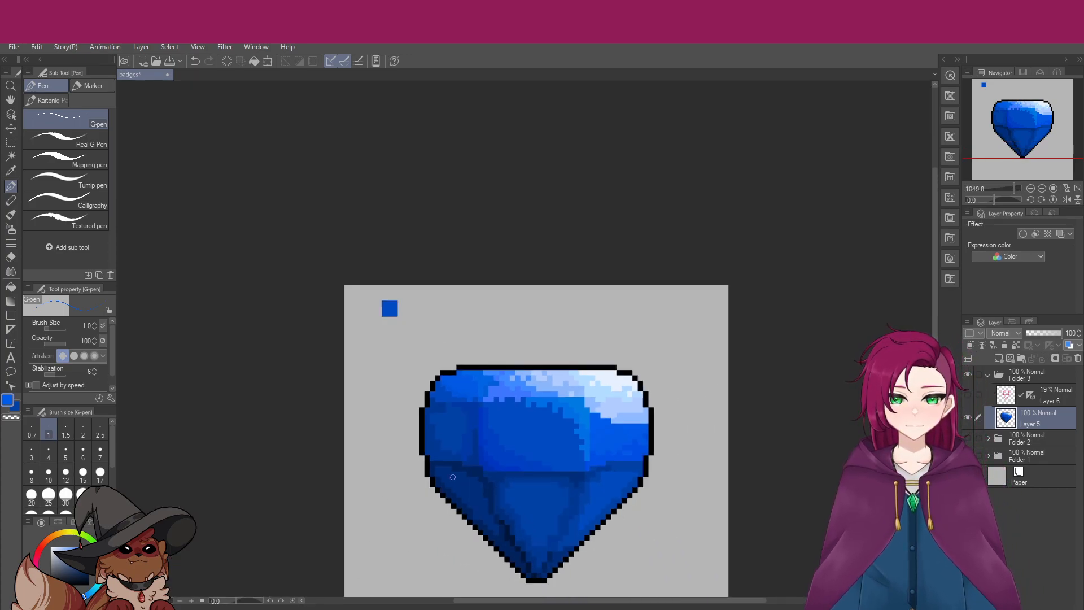
Dither the left inner edge of the lower central facet down toward the gem's tip with sampled dark-blue pixels
scroll(483, 504, up, 4)
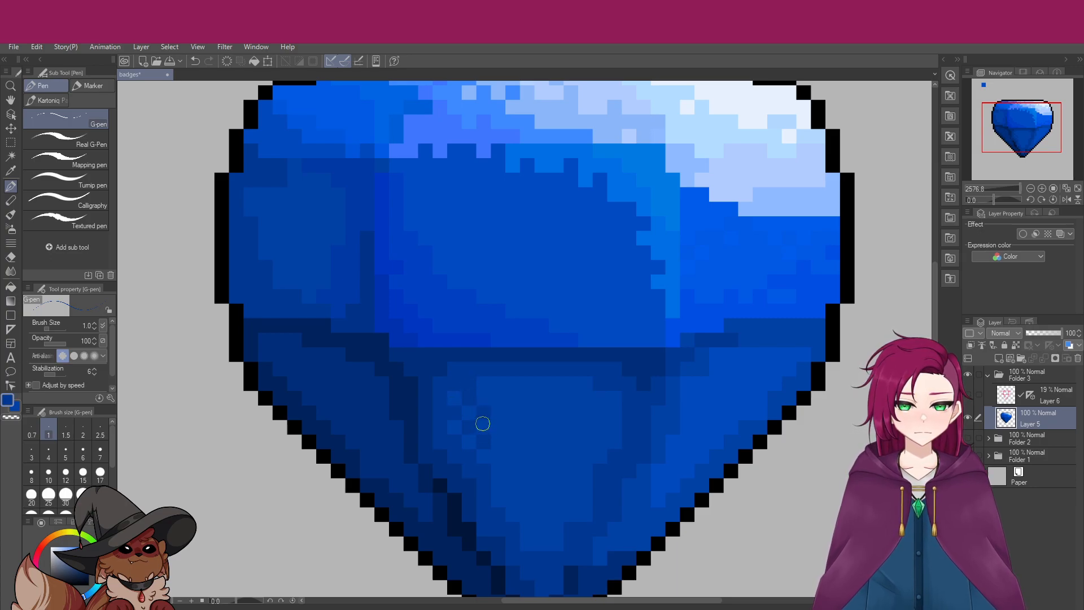
key(ctrl+z)
click(482, 429)
click(495, 455)
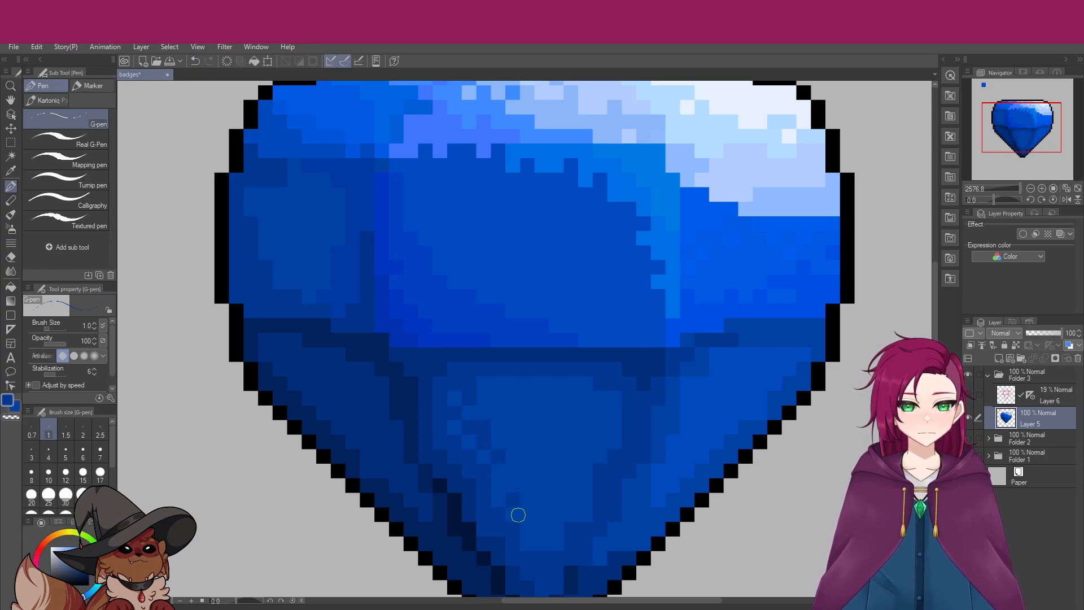
click(527, 516)
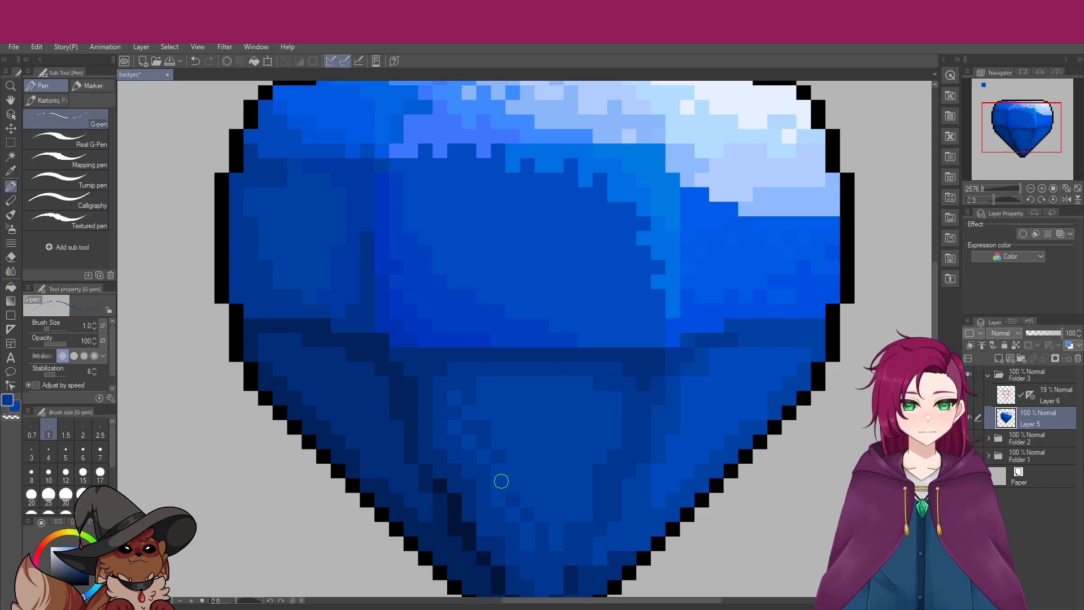
Dither the right inner edge of the lower central facet with the same dark blue and check the whole gem
scroll(598, 472, down, 4)
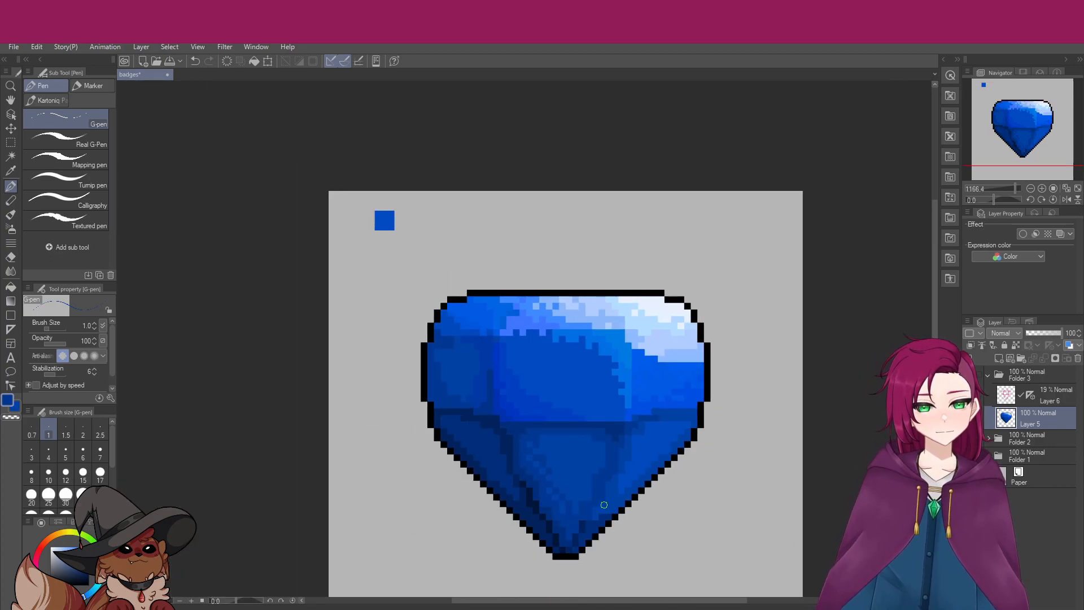
scroll(603, 506, up, 2)
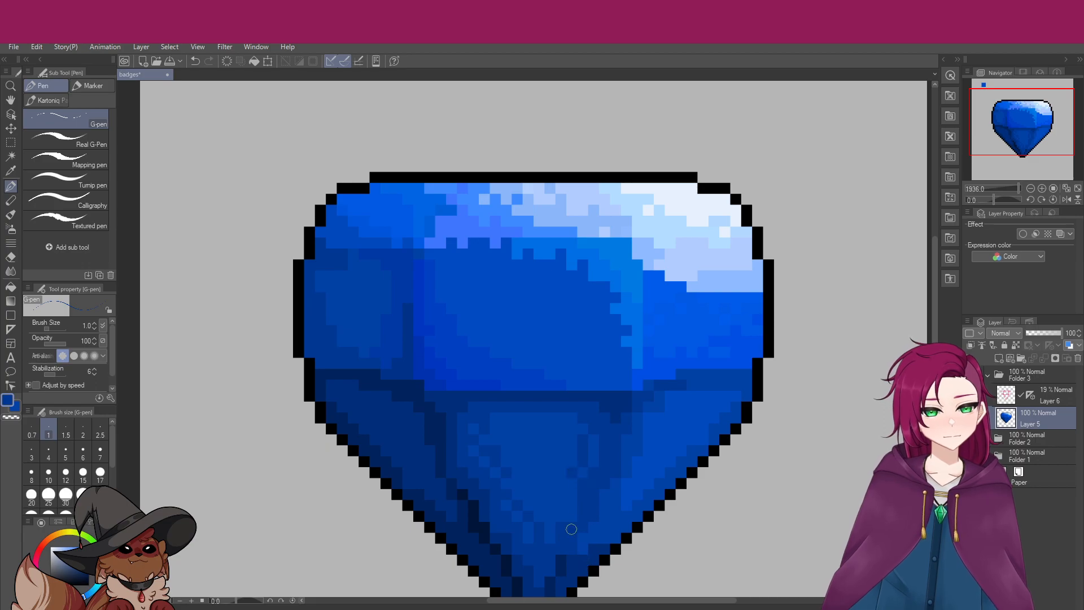
scroll(552, 498, down, 1)
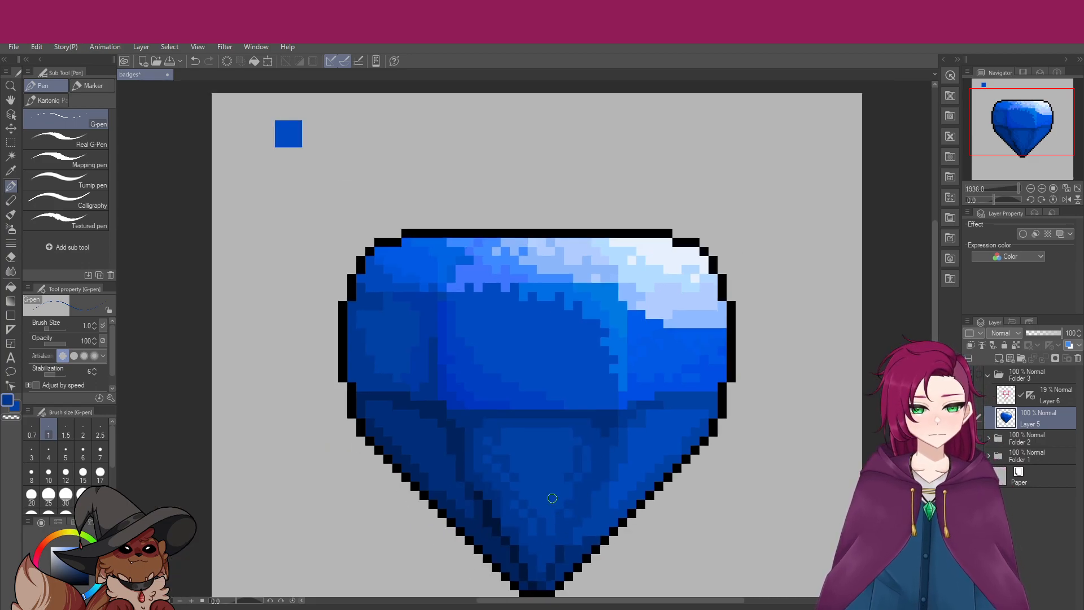
Dither the upper and inner edges of the lower-left facet with single dark-blue pixels
scroll(545, 455, up, 1)
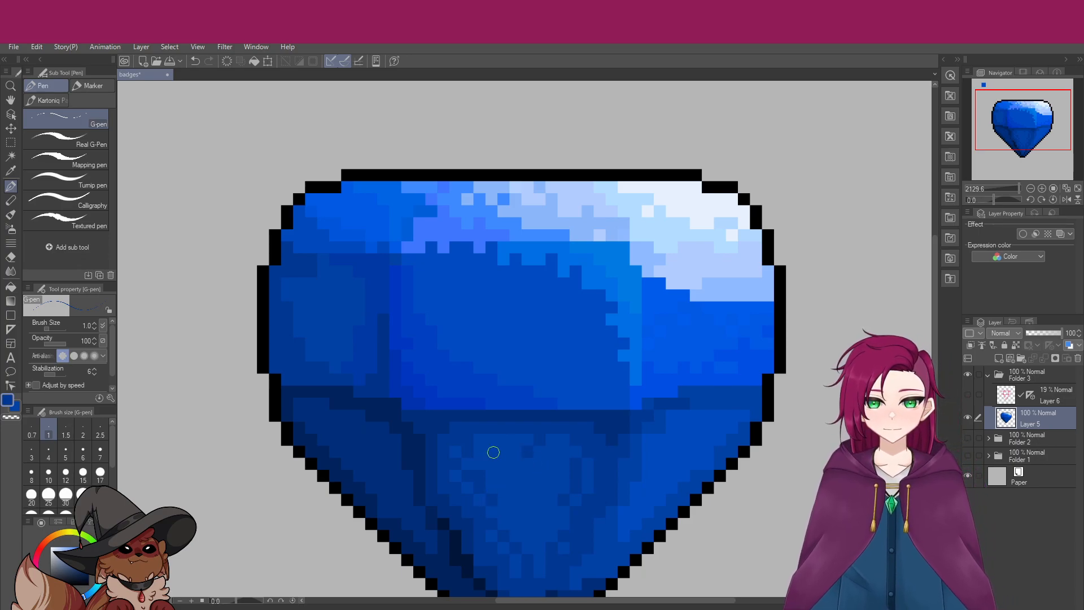
scroll(516, 461, down, 3)
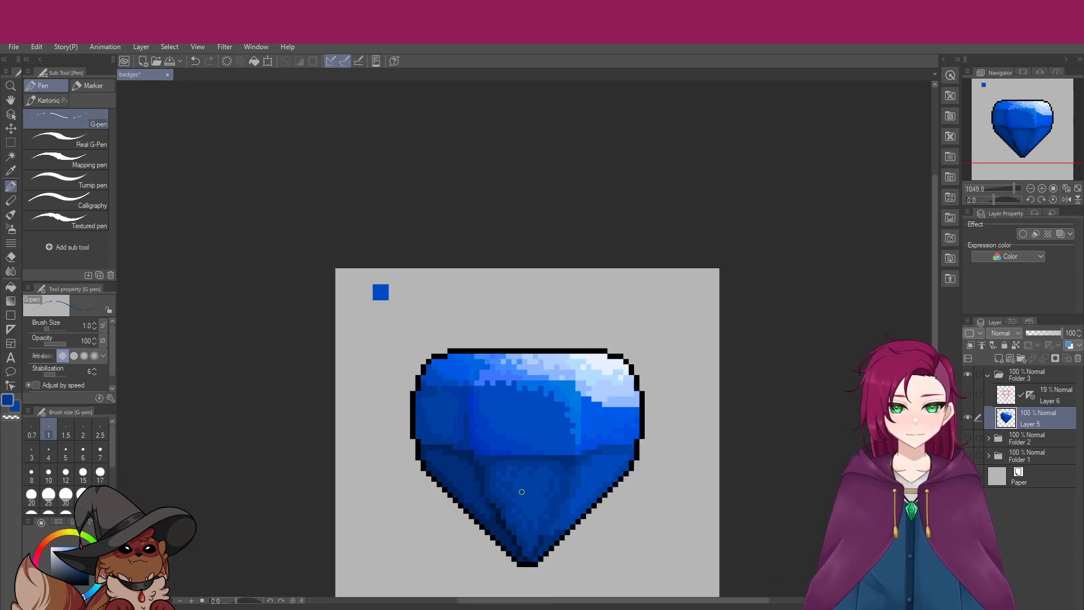
scroll(522, 492, down, 3)
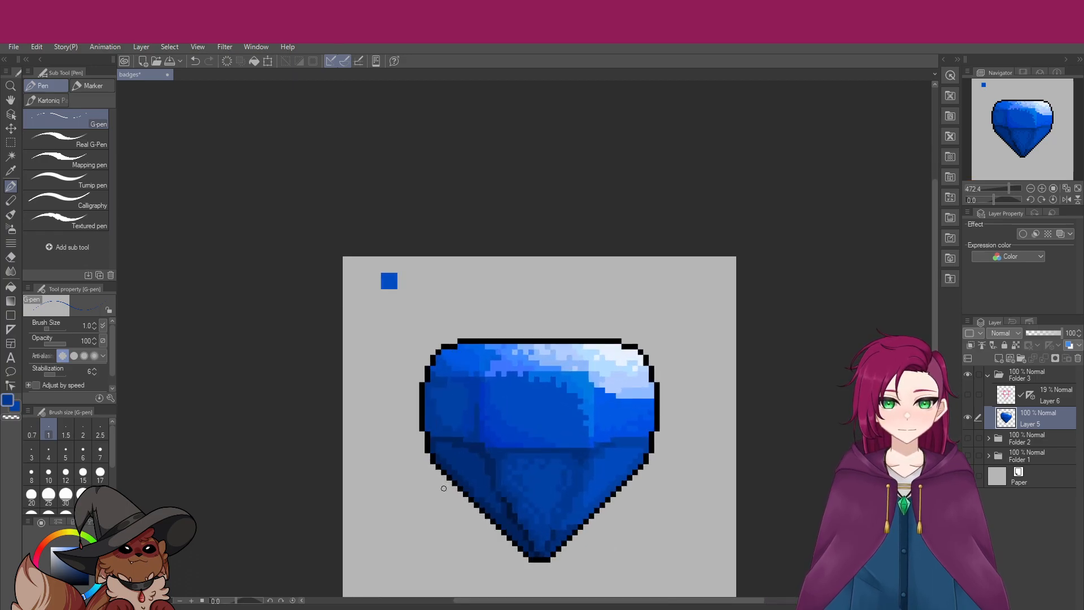
scroll(444, 488, up, 6)
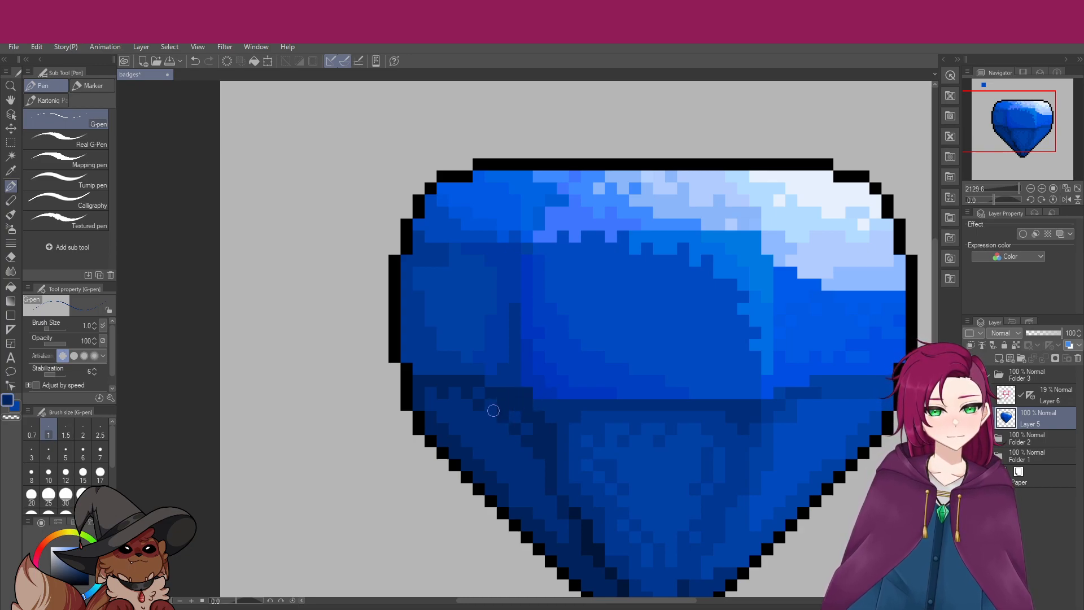
scroll(492, 446, up, 3)
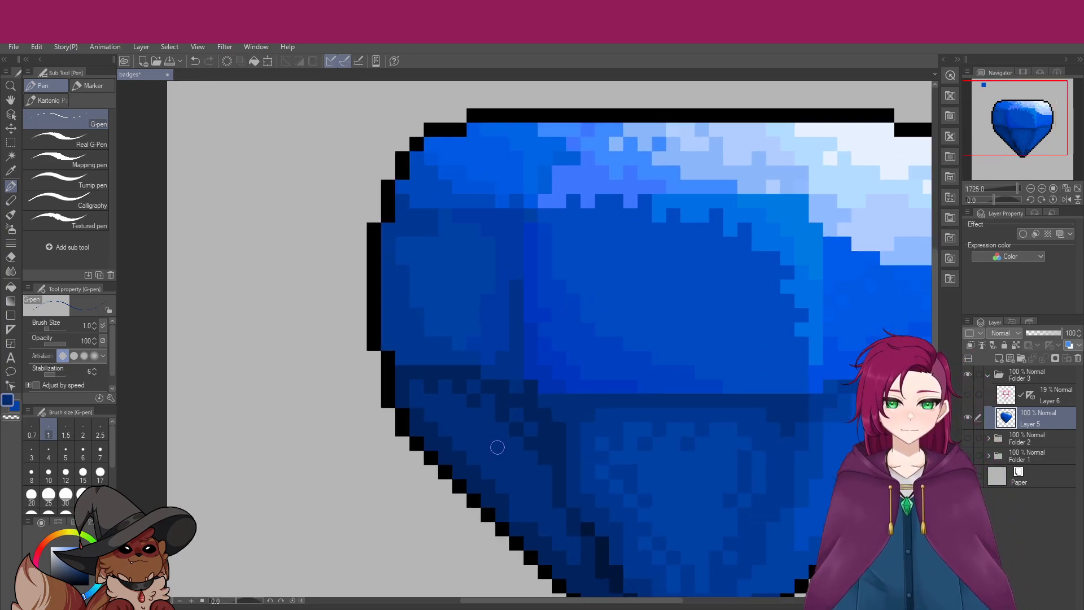
scroll(503, 430, down, 1)
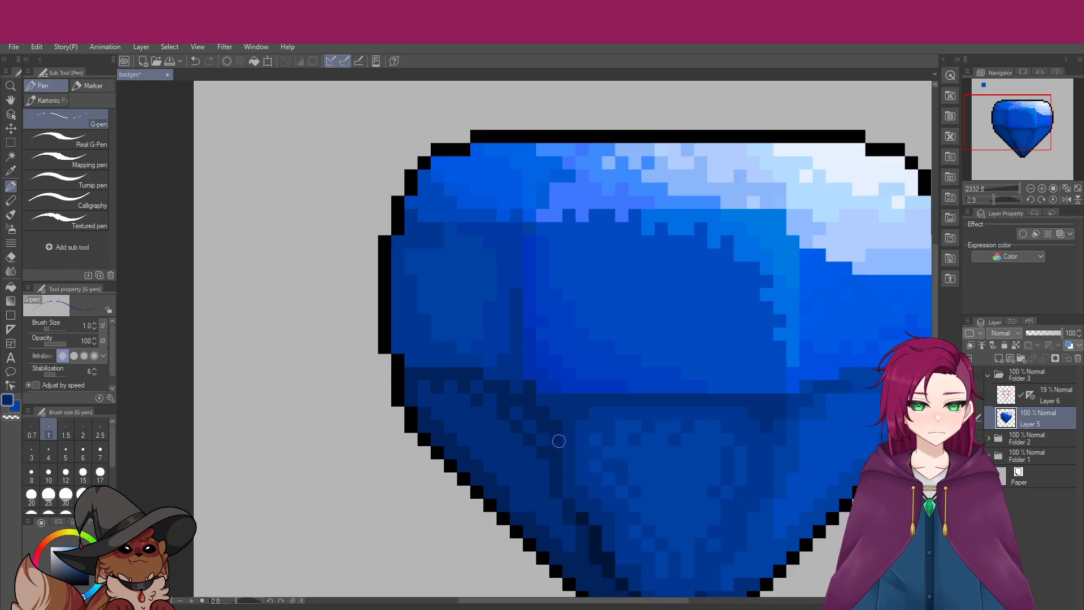
scroll(522, 401, down, 3)
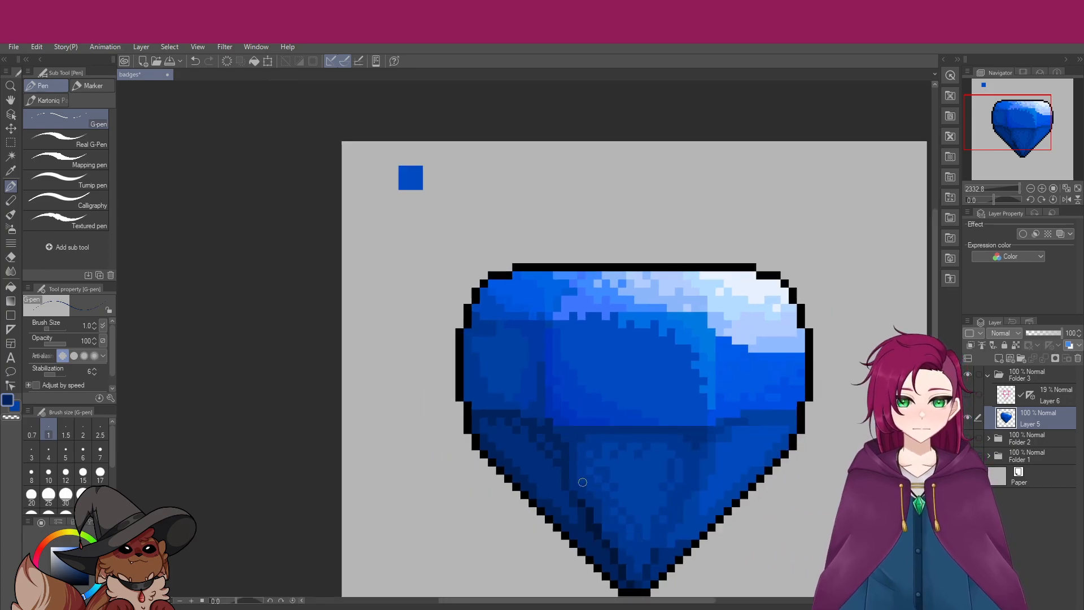
Continue the dark dithering down the lower-left facet toward the tip and paint over a stray dark pixel with the sampled facet blue
scroll(576, 515, up, 3)
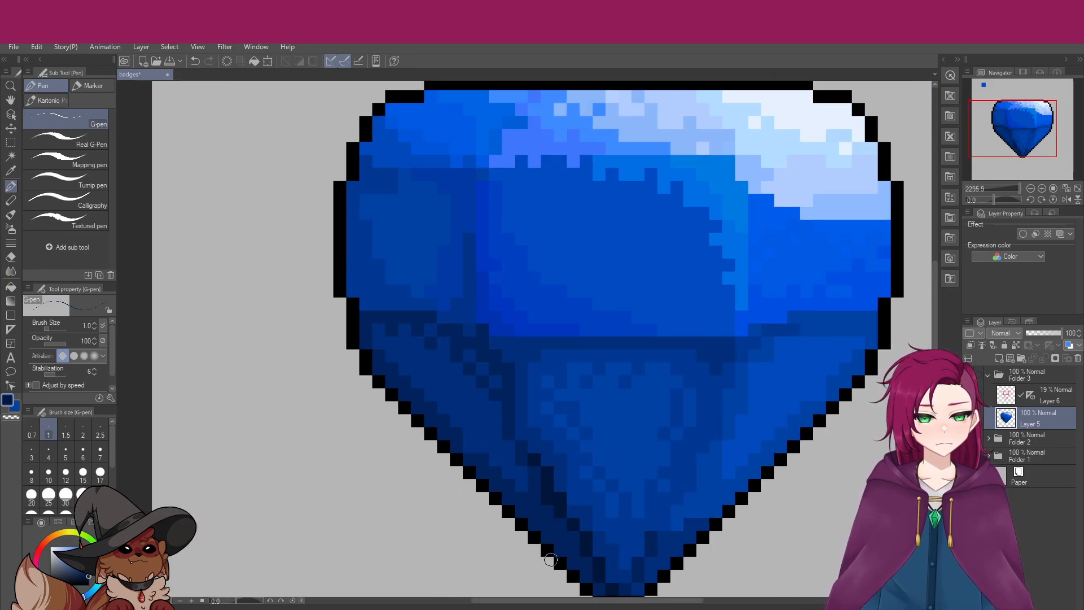
scroll(559, 552, down, 1)
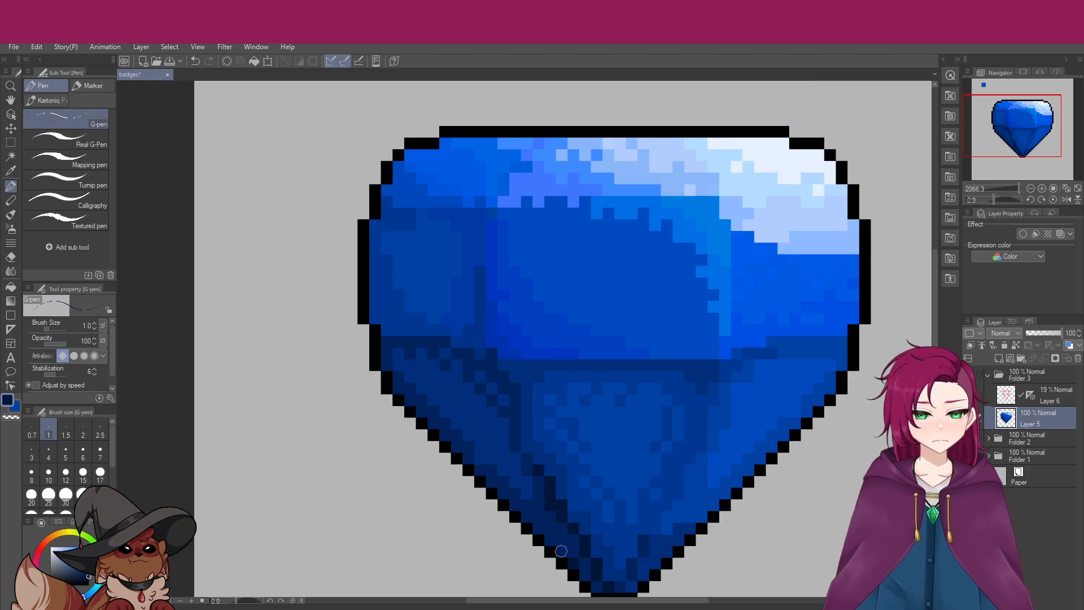
scroll(561, 550, down, 2)
scroll(559, 543, up, 3)
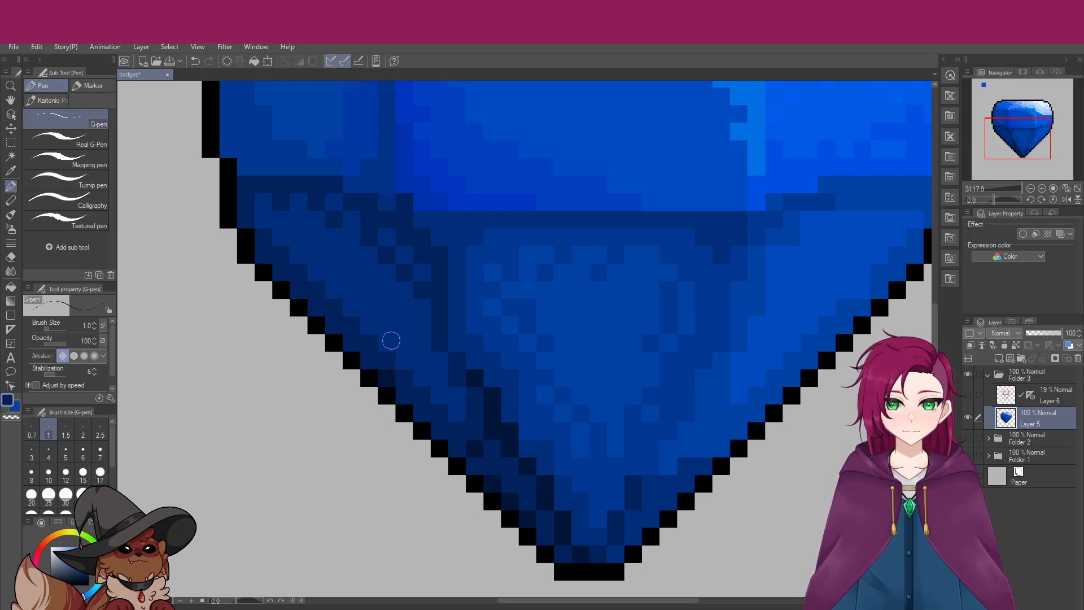
click(384, 314)
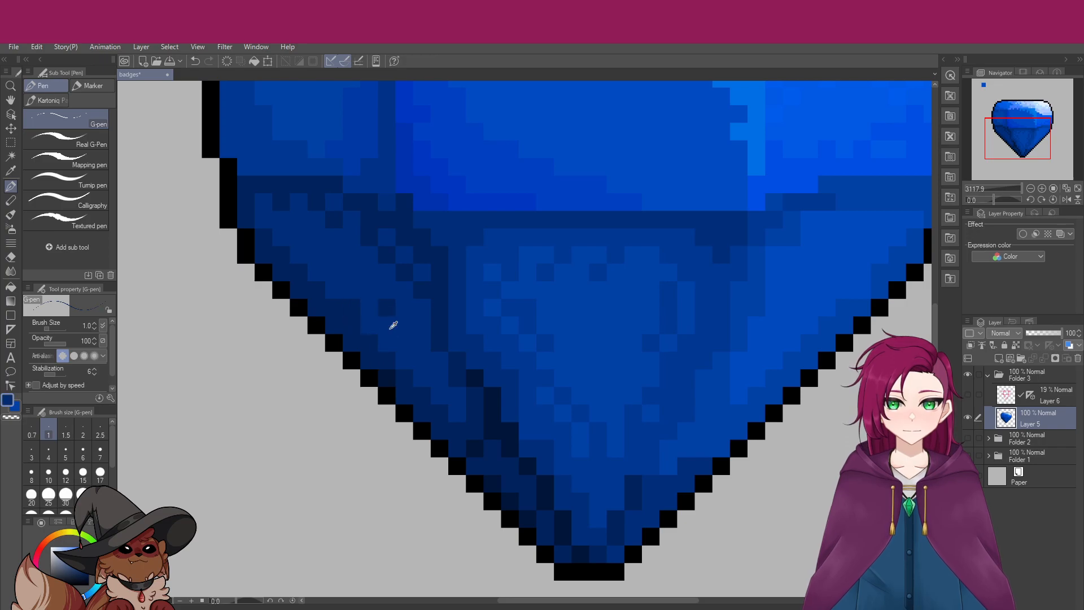
click(387, 307)
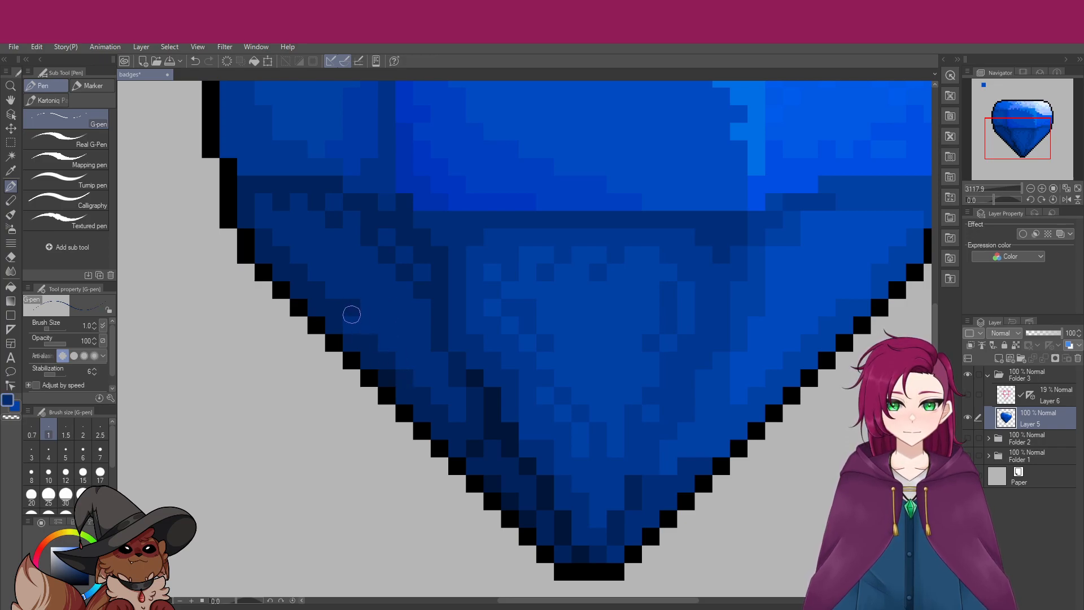
scroll(386, 328, down, 8)
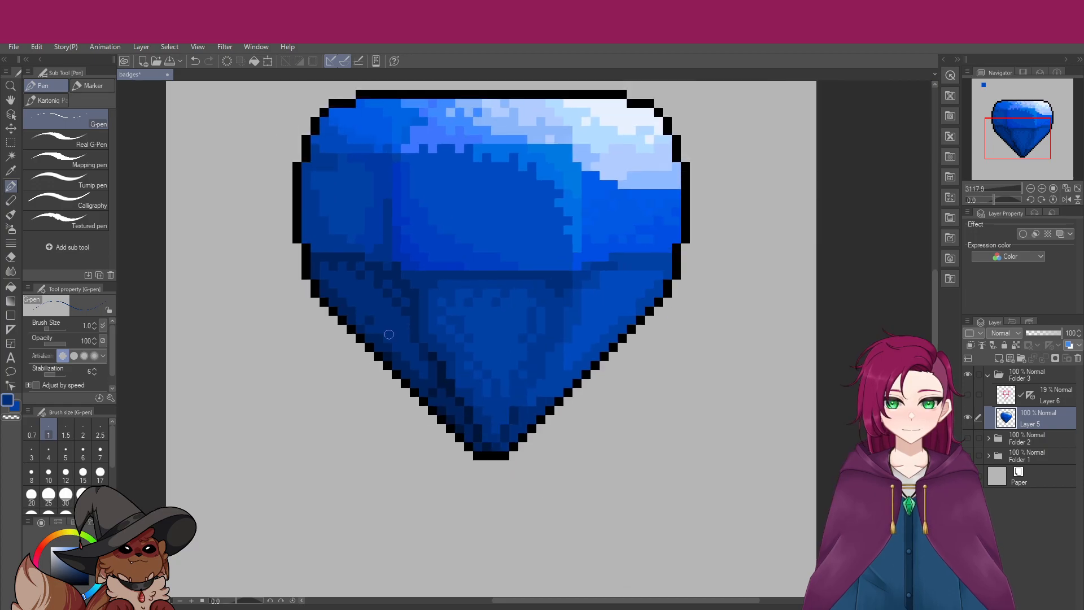
scroll(381, 210, up, 4)
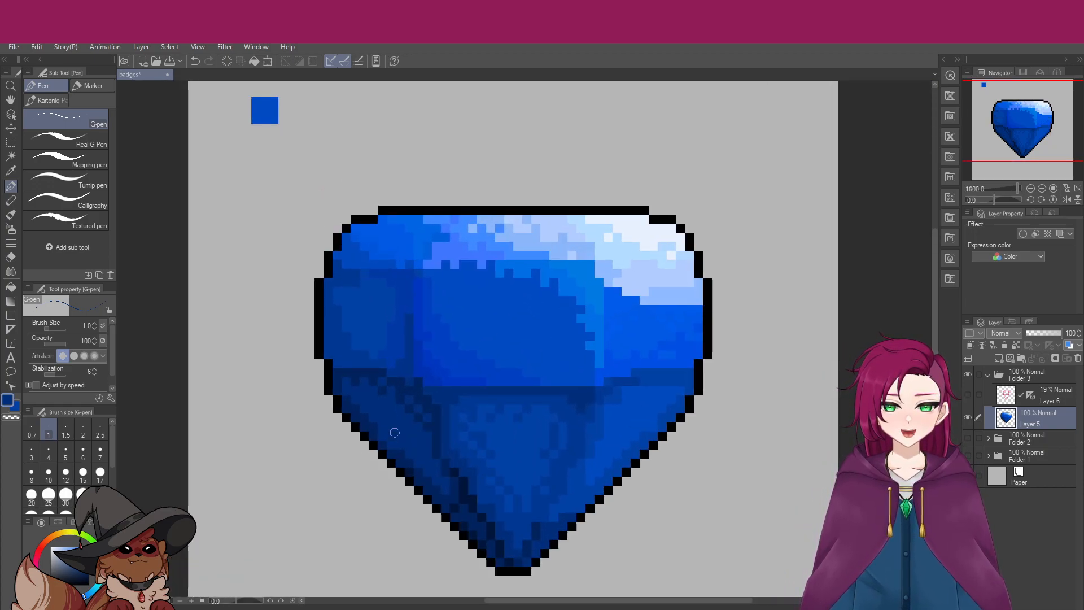
scroll(374, 420, down, 1)
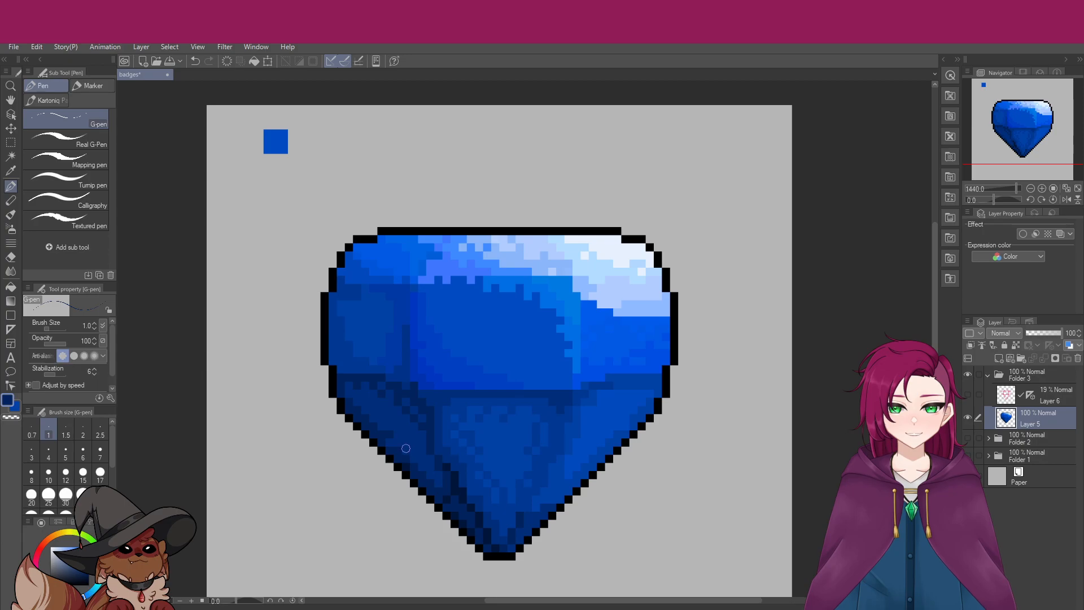
scroll(494, 523, down, 3)
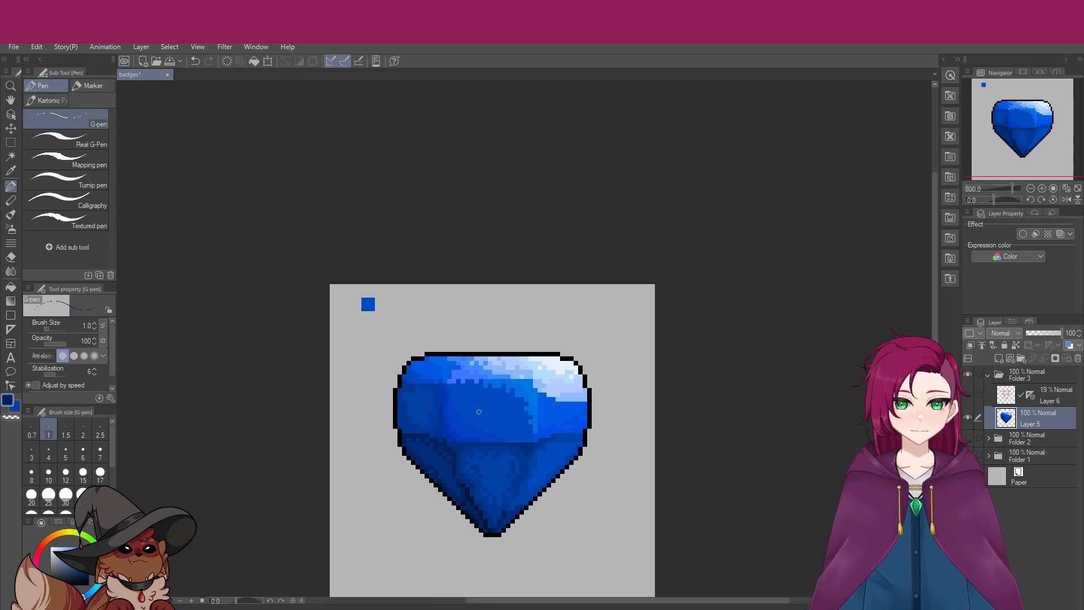
Dither the upper and outer edges of the lower-right facet with sampled blue pixels
scroll(486, 480, up, 3)
scroll(482, 464, down, 1)
scroll(483, 464, up, 3)
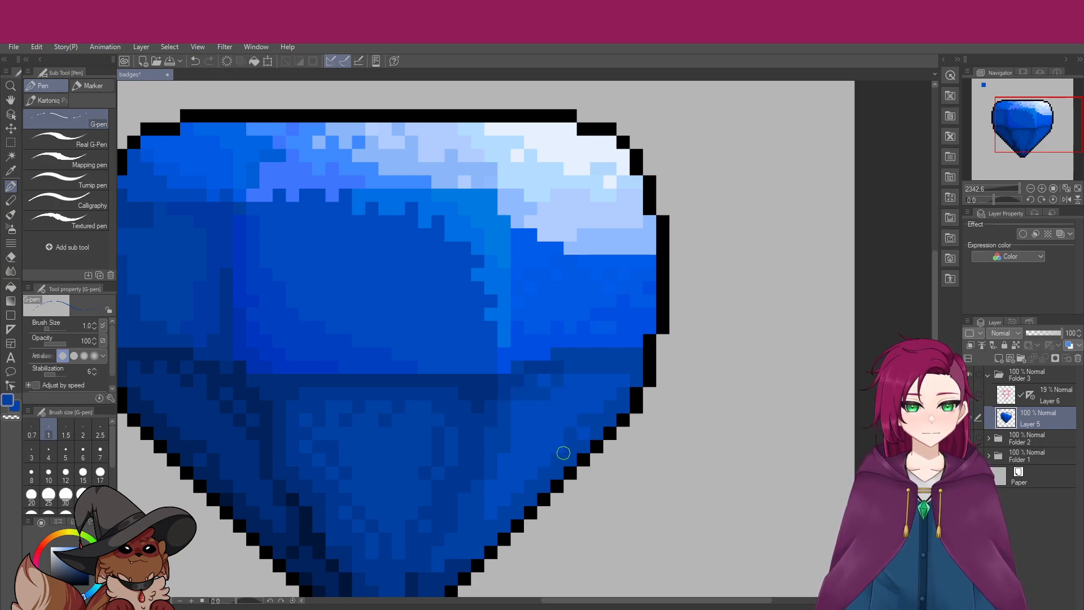
scroll(543, 443, down, 2)
scroll(539, 441, up, 3)
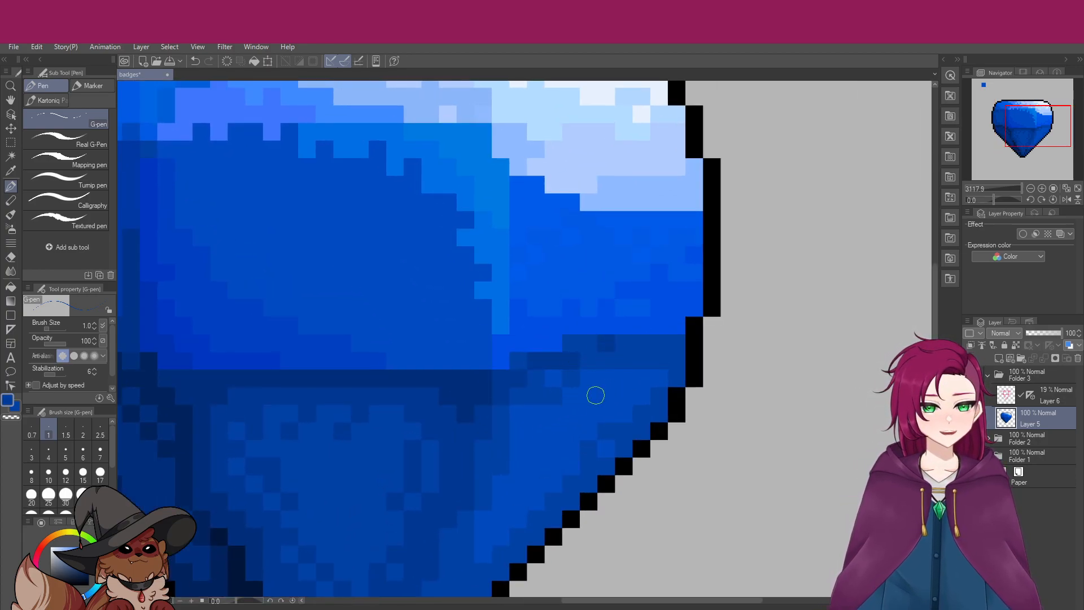
scroll(593, 392, down, 3)
scroll(593, 384, down, 2)
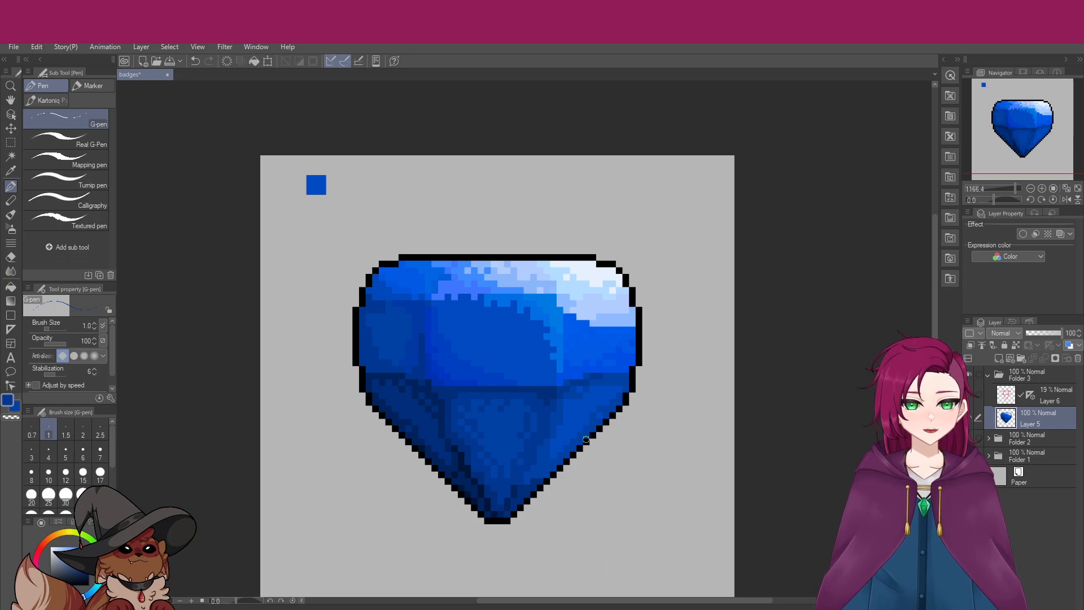
Scatter single blue pixels along the left and lower edges of the large central facet and the dark band beneath it
scroll(509, 379, up, 3)
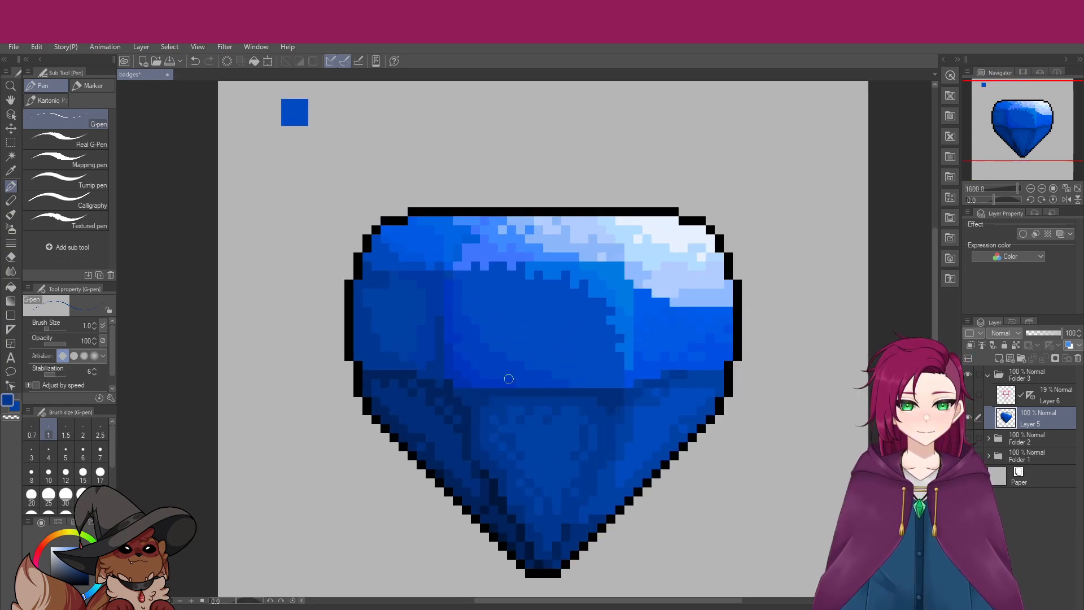
scroll(508, 380, up, 1)
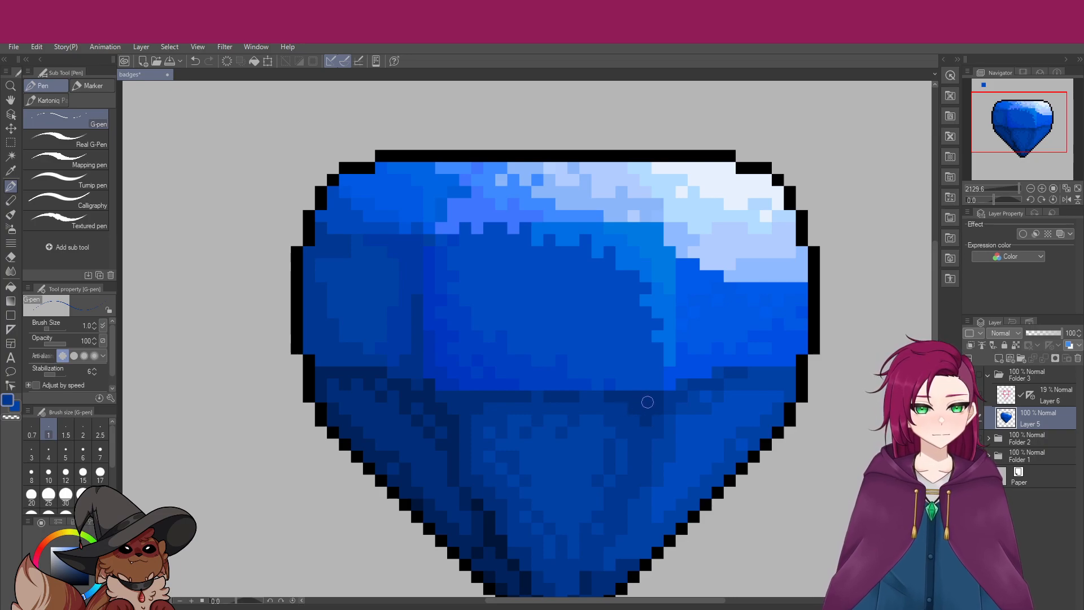
scroll(619, 437, down, 3)
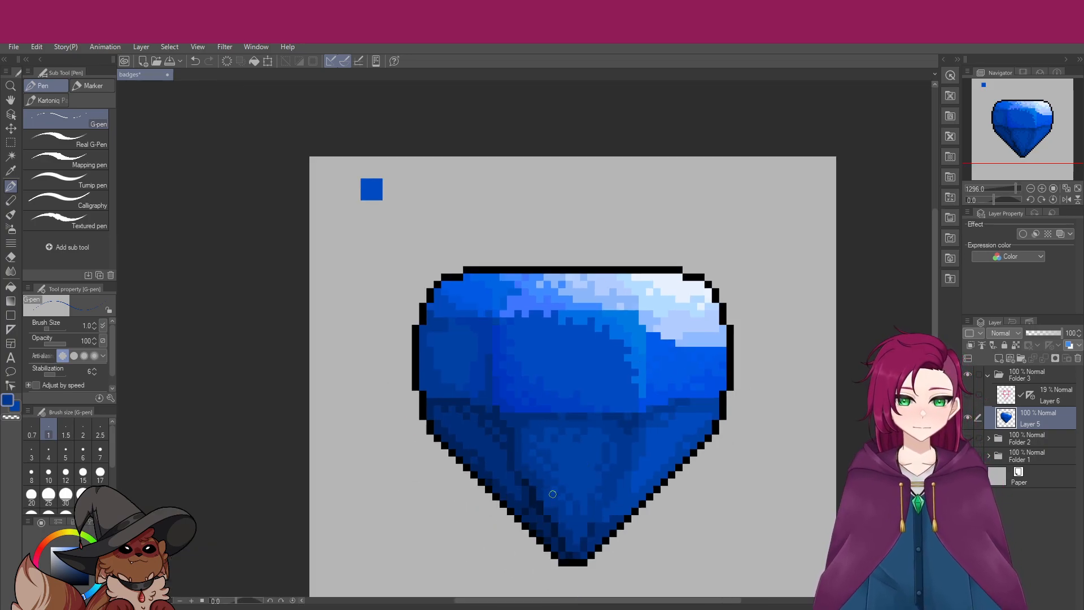
scroll(553, 494, down, 1)
scroll(553, 494, down, 1)
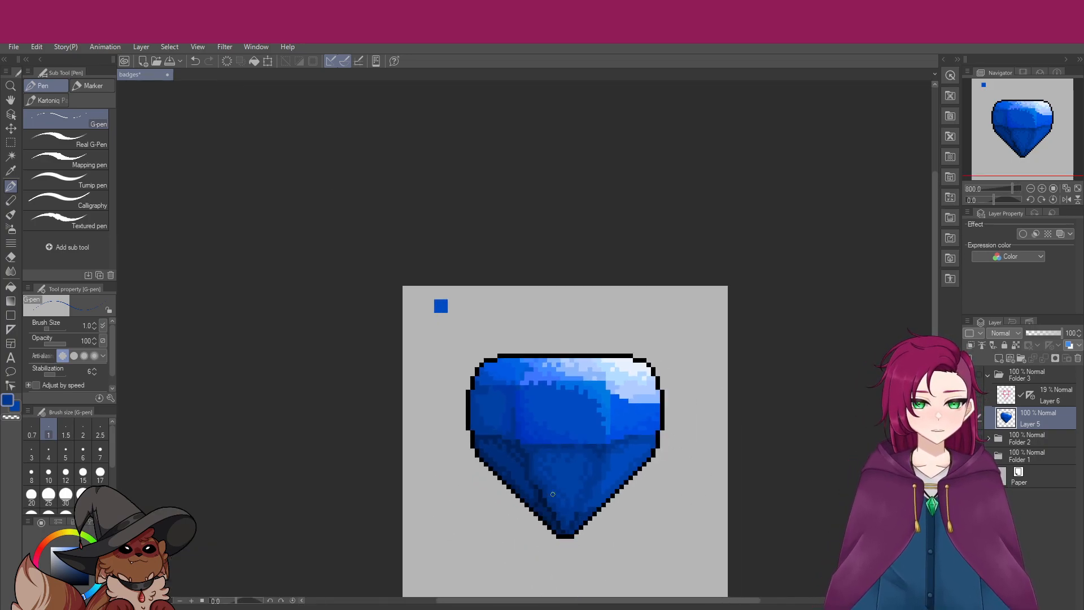
Dither the curved light-blue highlight edge and the lower edge of the large central facet with sampled blues
scroll(663, 364, up, 3)
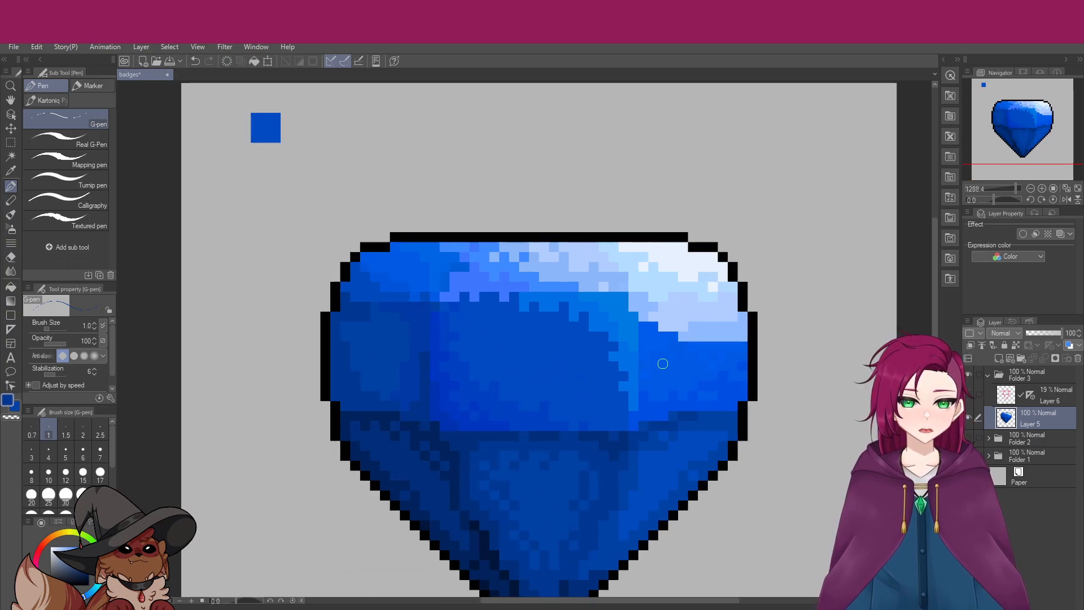
scroll(663, 364, up, 2)
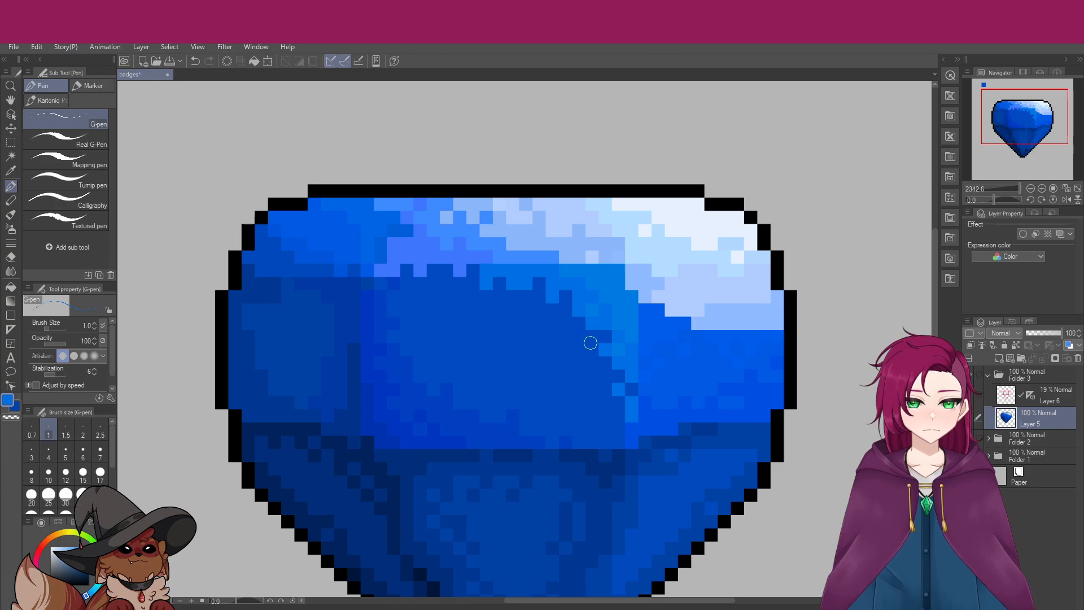
scroll(622, 394, down, 5)
scroll(626, 405, up, 5)
alt+click(514, 435)
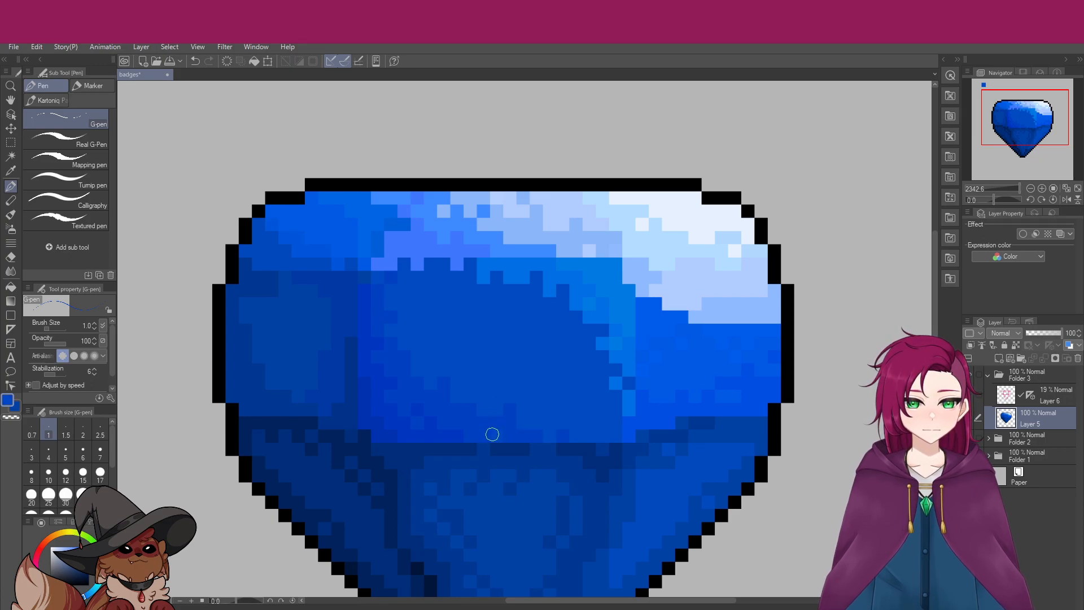
scroll(540, 402, down, 5)
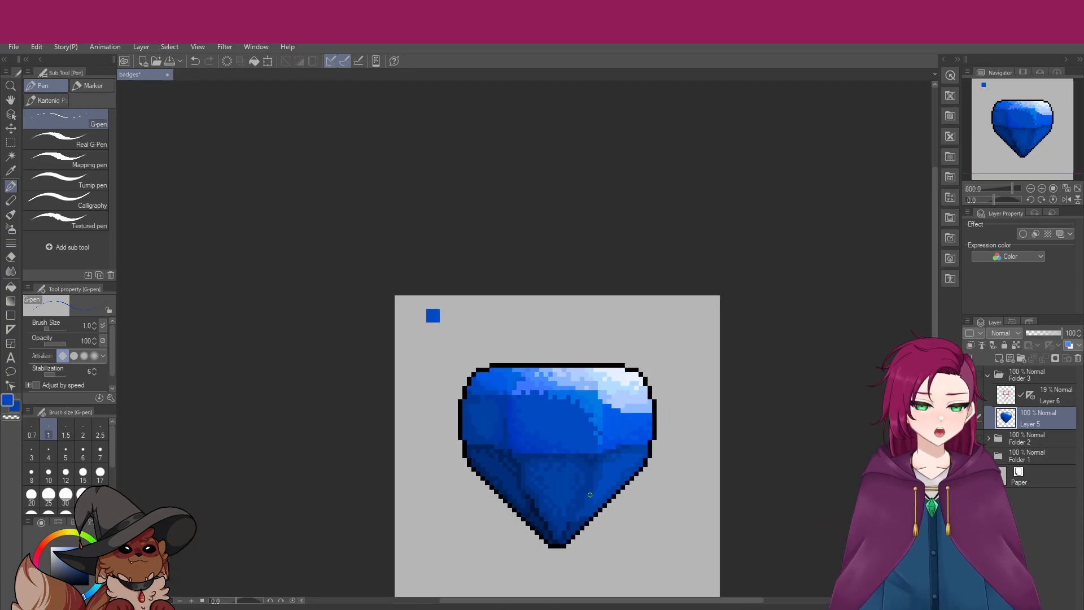
Touch up the transitions in the top highlight with sampled pale-blue and violet-blue pixels, and check the whole gem
scroll(590, 494, up, 2)
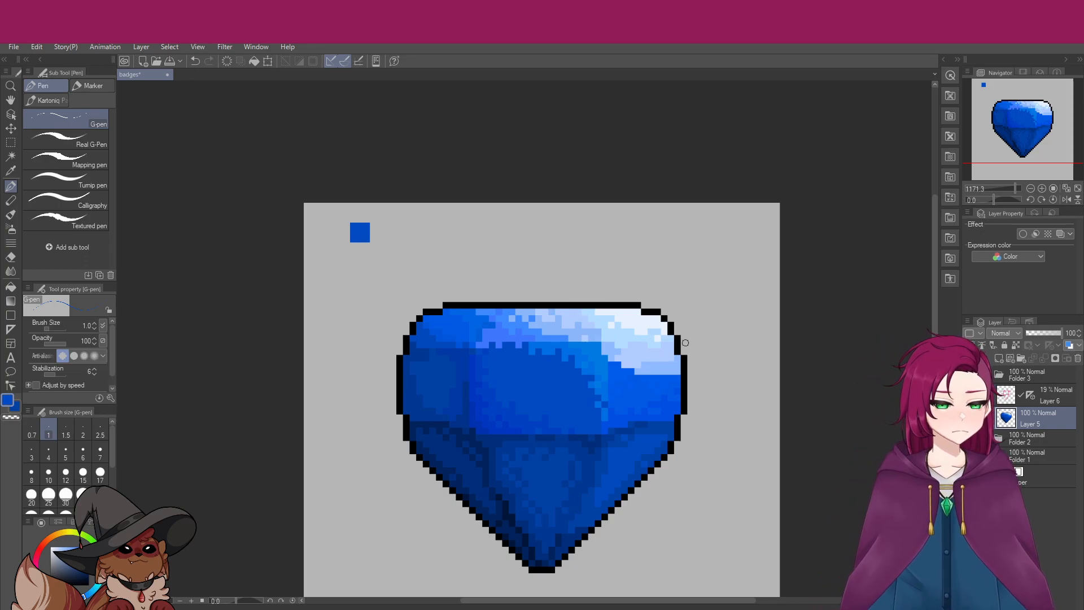
scroll(577, 362, up, 2)
alt+click(580, 294)
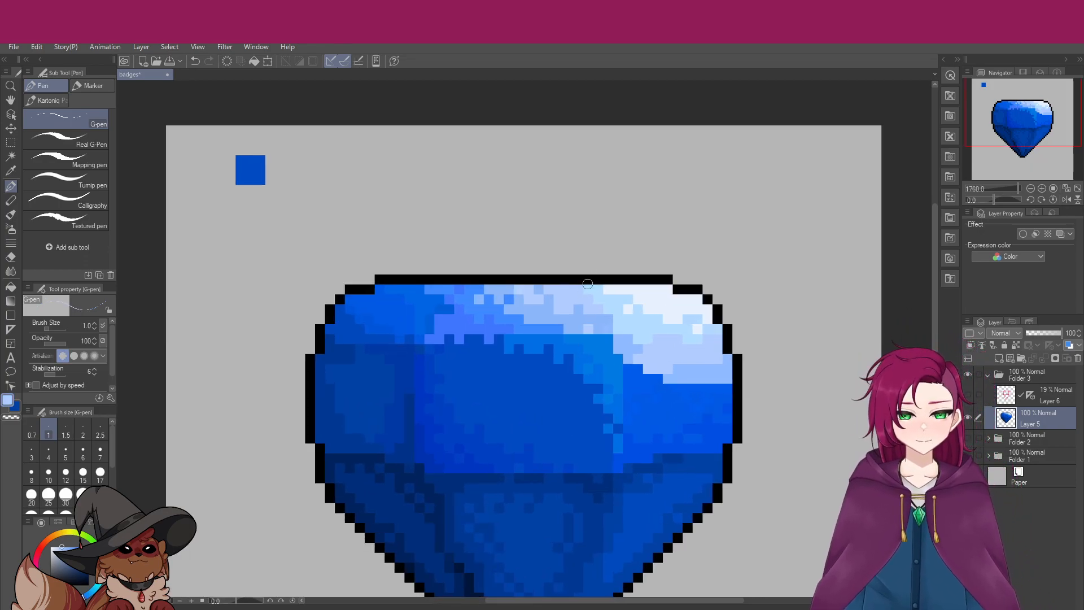
alt+click(455, 289)
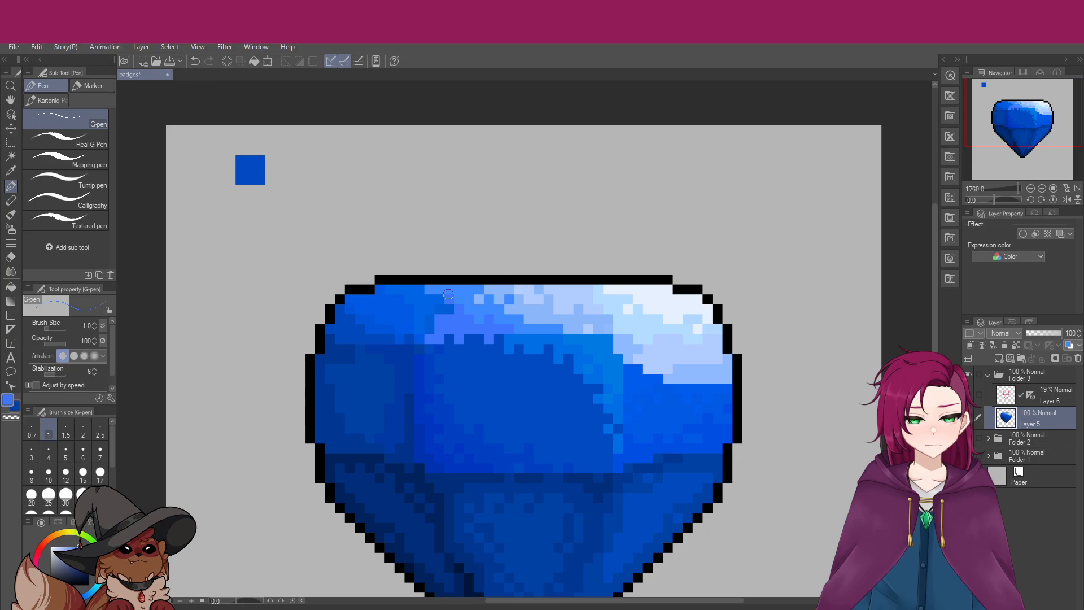
scroll(508, 333, down, 2)
scroll(522, 365, down, 1)
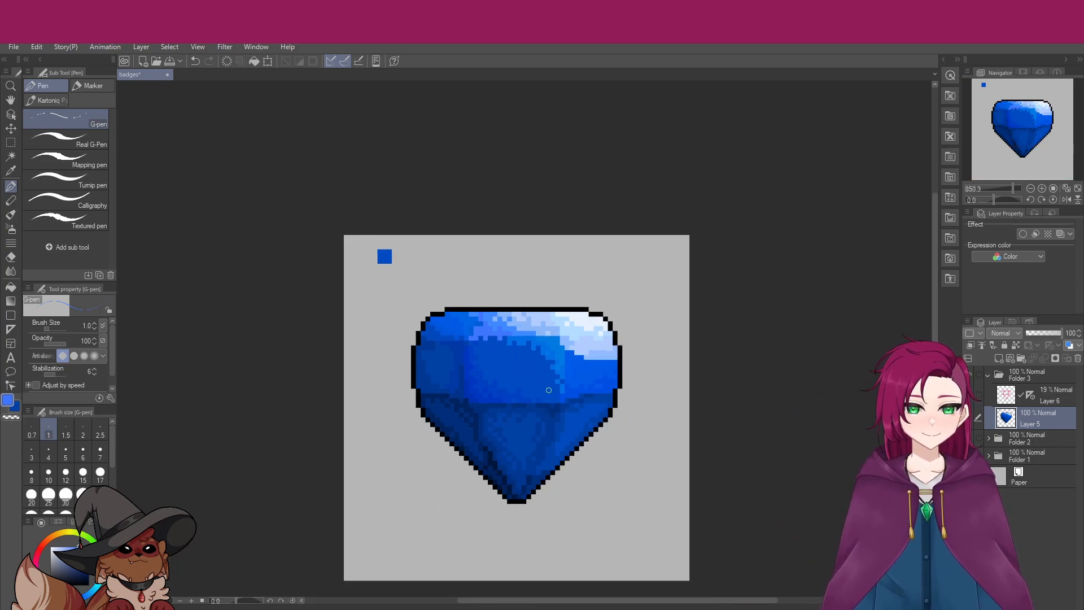
scroll(528, 350, up, 2)
scroll(536, 334, down, 4)
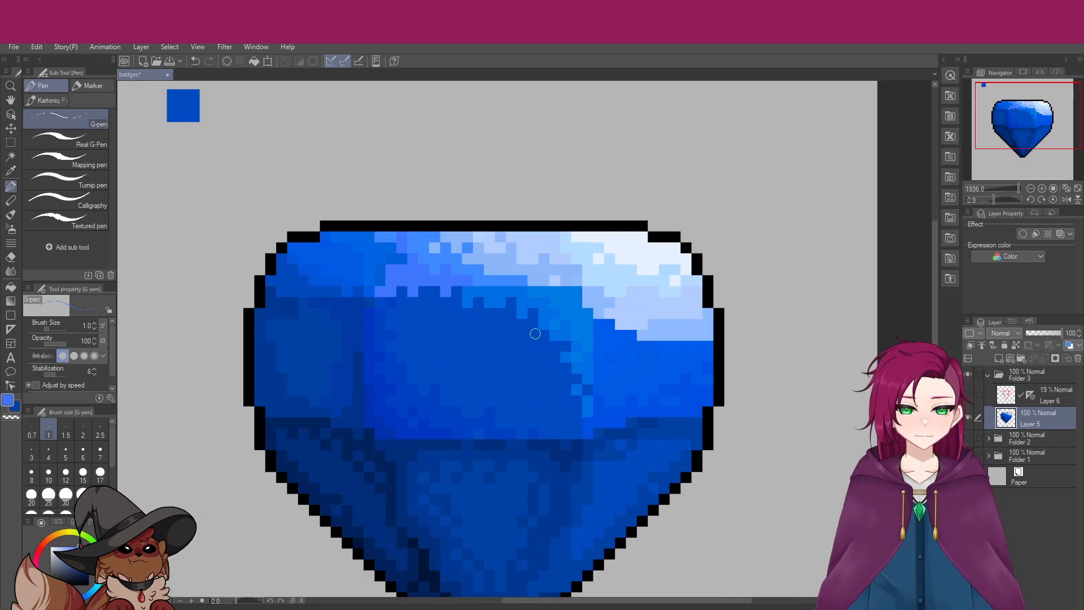
scroll(520, 410, down, 2)
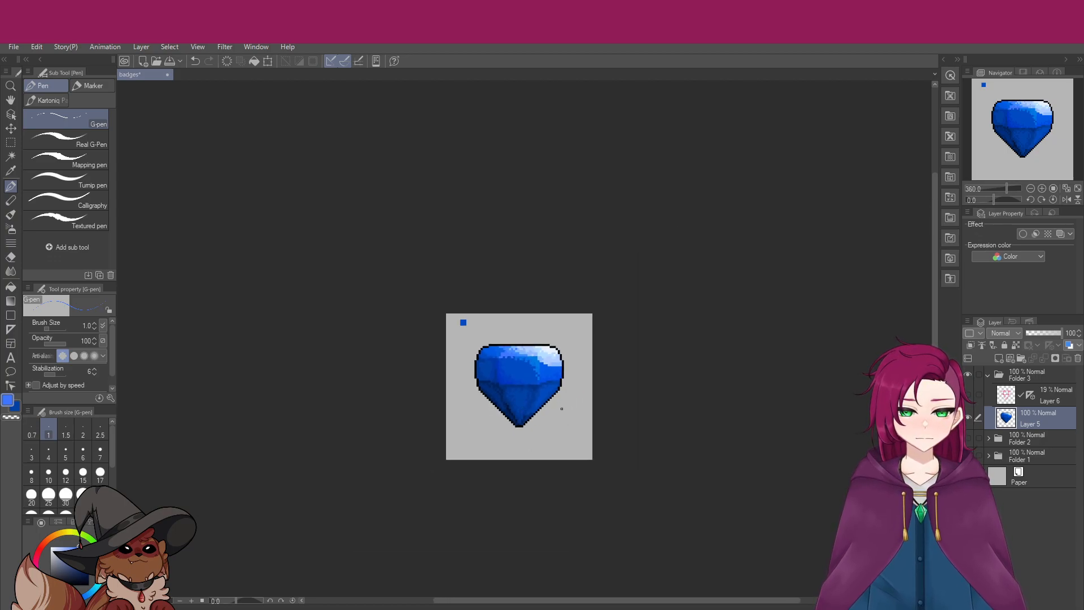
Touch up the dark shading of the lower-right facet with a blue sampled from the band above it
scroll(551, 397, up, 8)
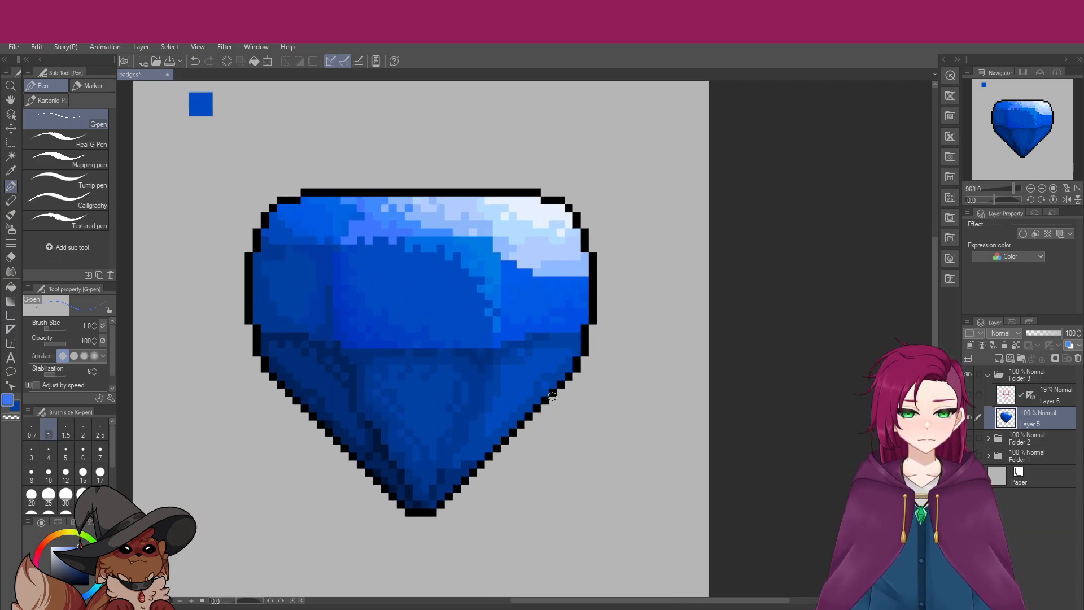
alt+click(520, 332)
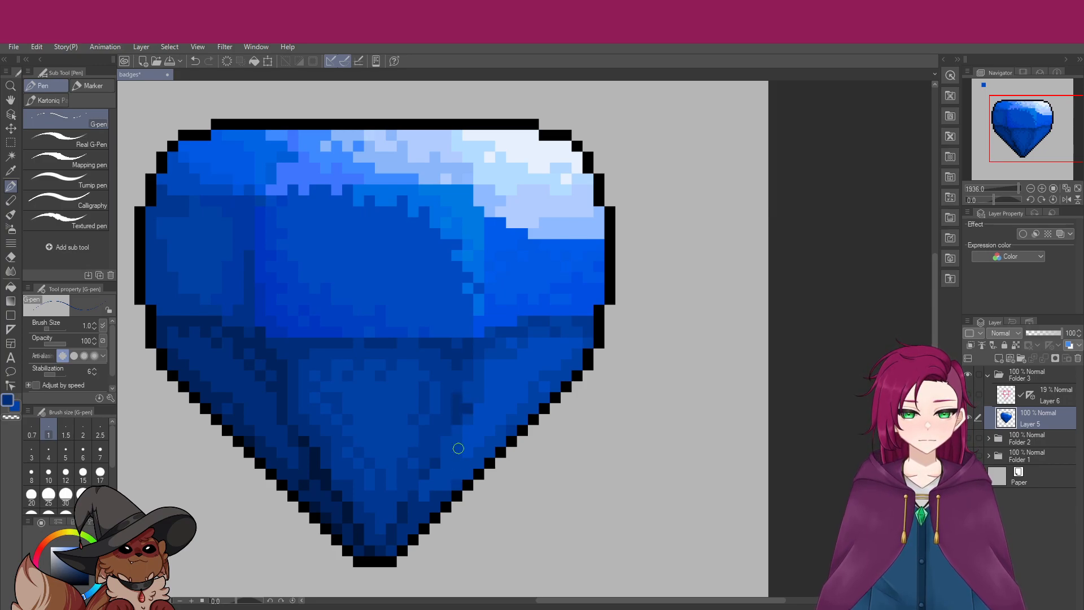
scroll(496, 463, down, 5)
scroll(496, 463, down, 2)
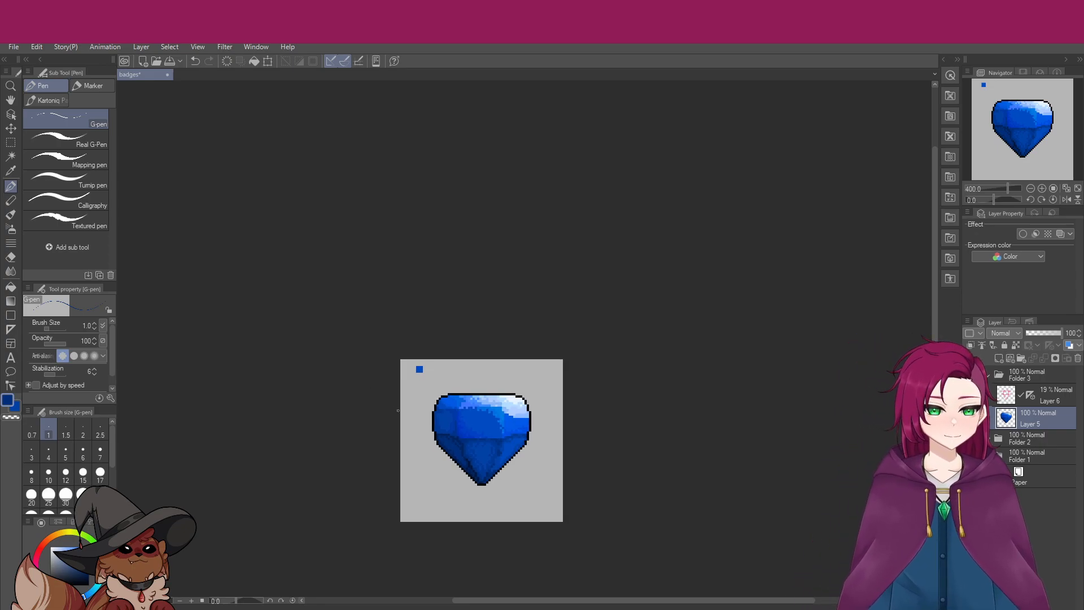
Compare the gem's shading with the facet guide lines by showing and hiding Layer 6
scroll(516, 390, up, 4)
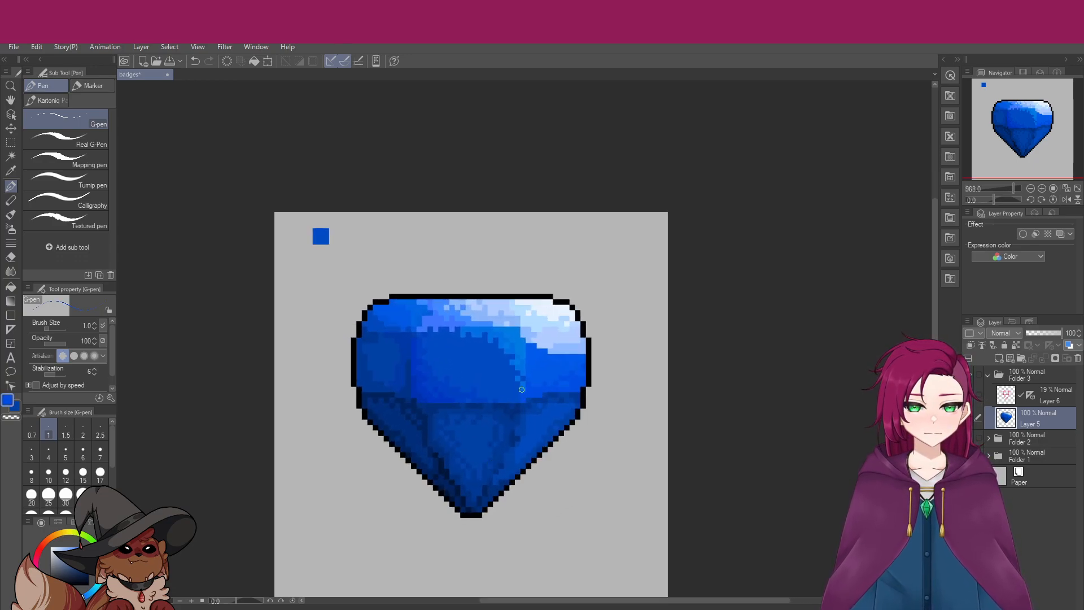
scroll(522, 389, down, 3)
scroll(463, 465, down, 1)
scroll(489, 413, up, 6)
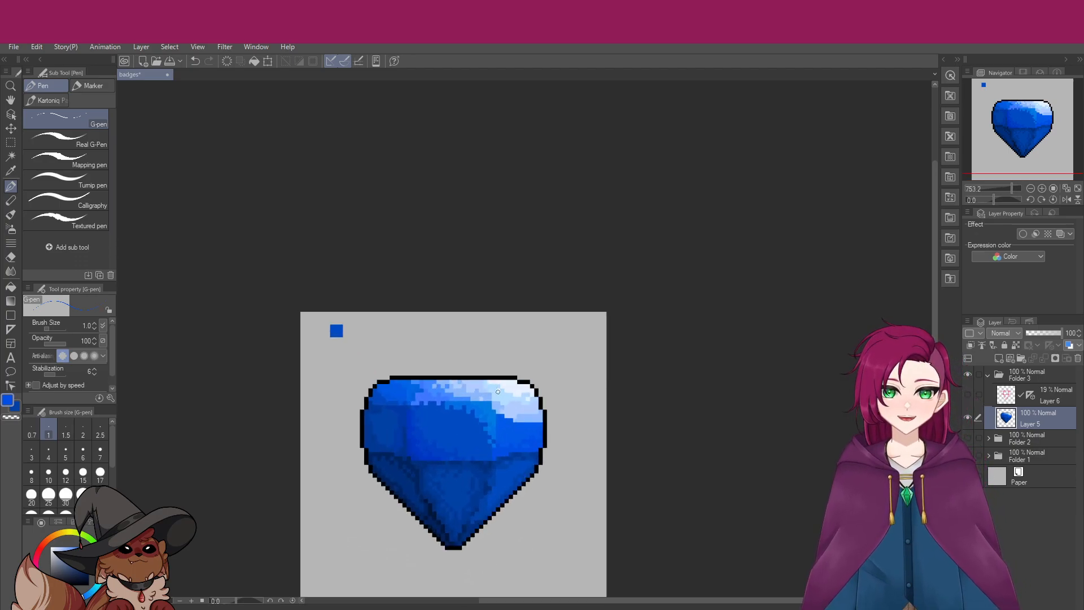
click(970, 395)
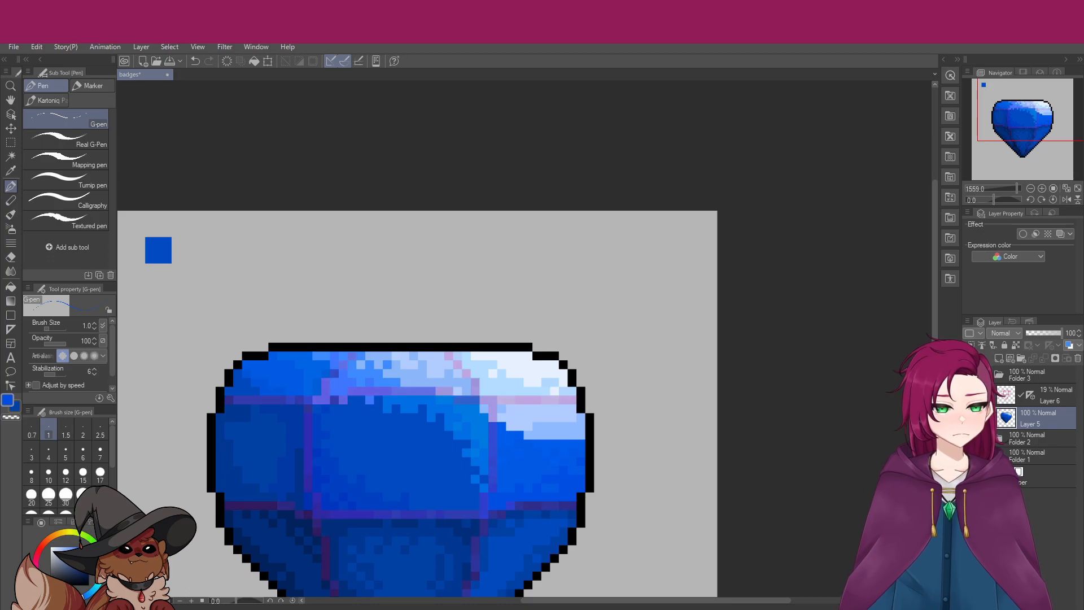
click(970, 394)
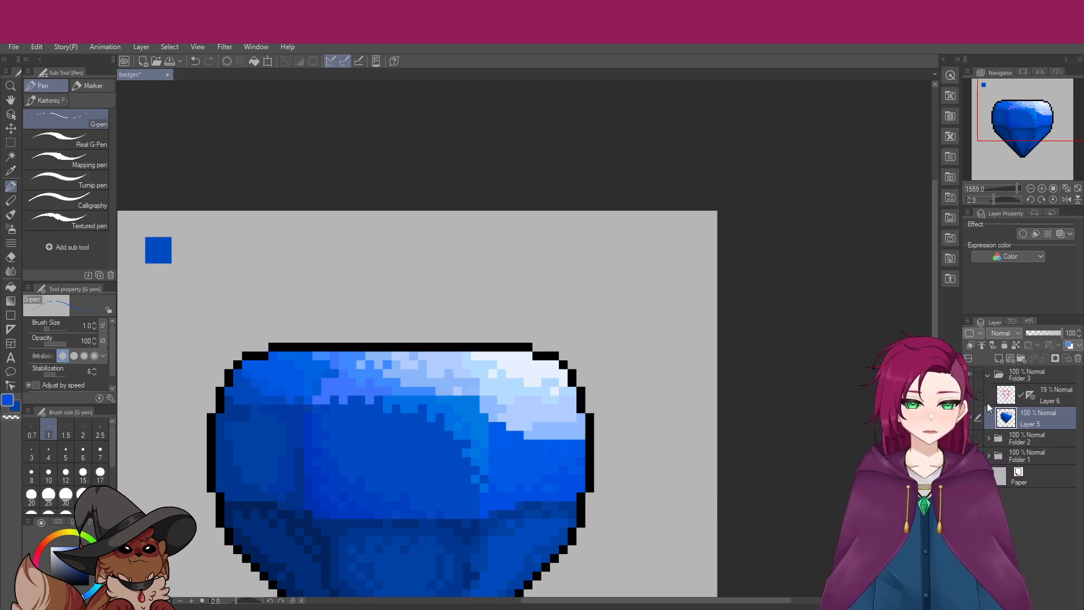
click(970, 394)
click(970, 395)
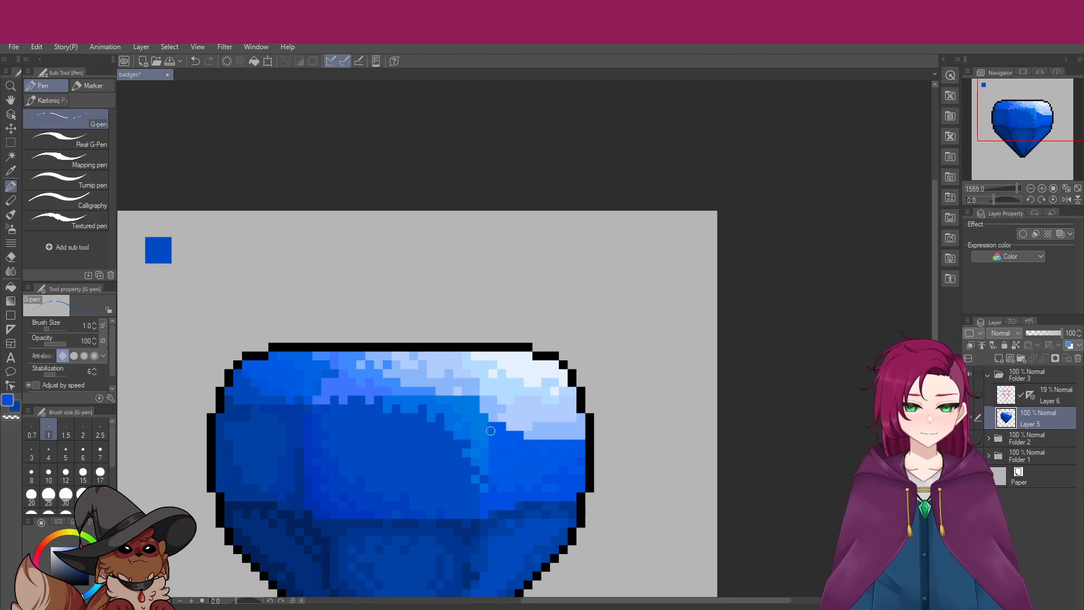
Dither the lower edge of the pale highlight on the upper-right facet with sampled pale-blue and mid-blue pixels
alt+click(503, 407)
click(495, 417)
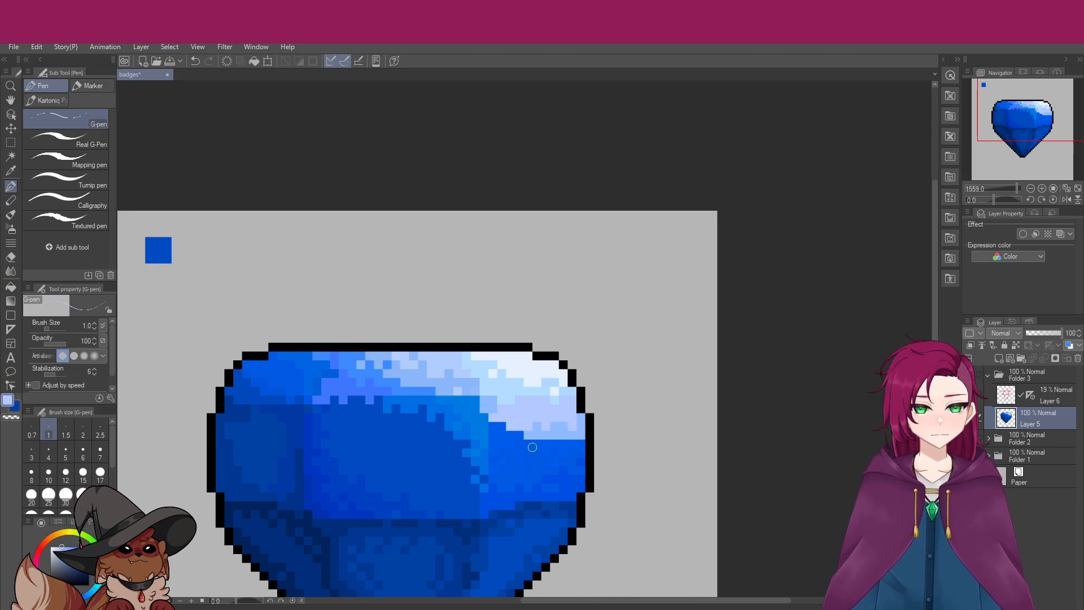
right_click(556, 429)
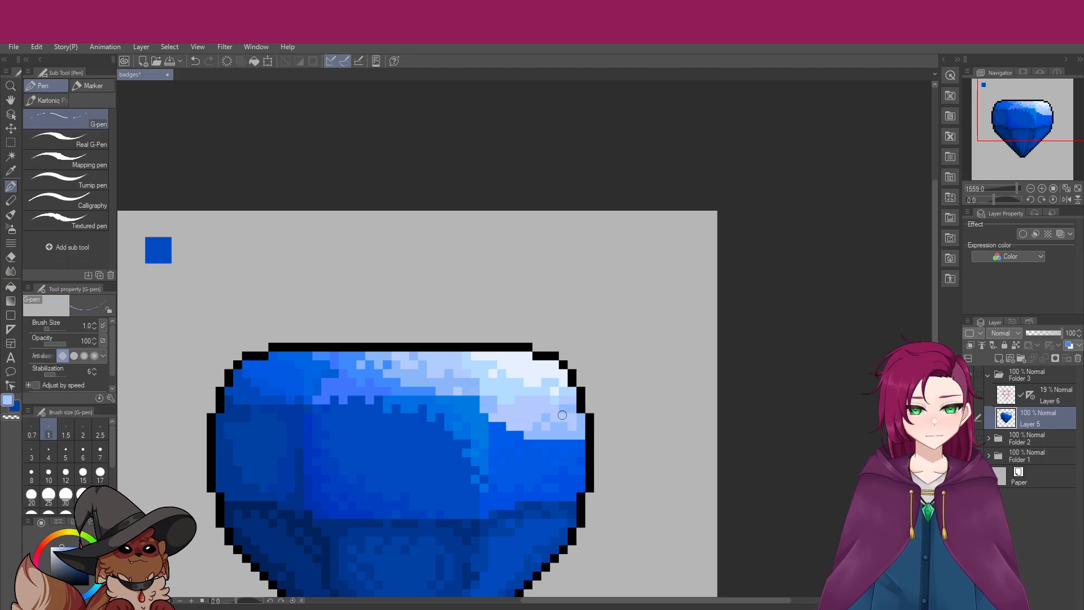
scroll(579, 466, down, 2)
scroll(561, 461, up, 1)
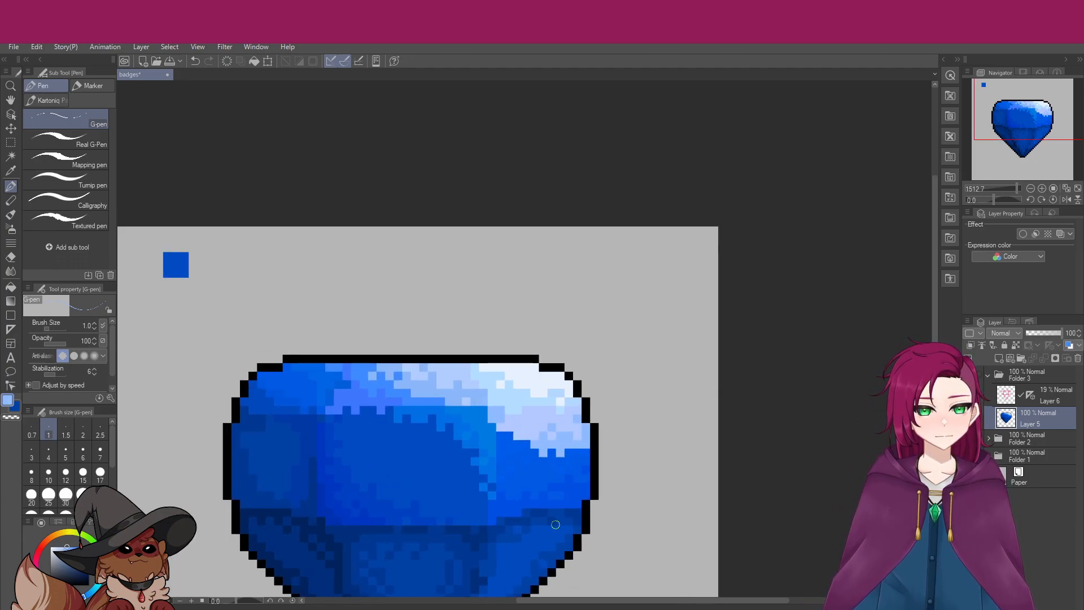
alt+click(567, 454)
click(562, 442)
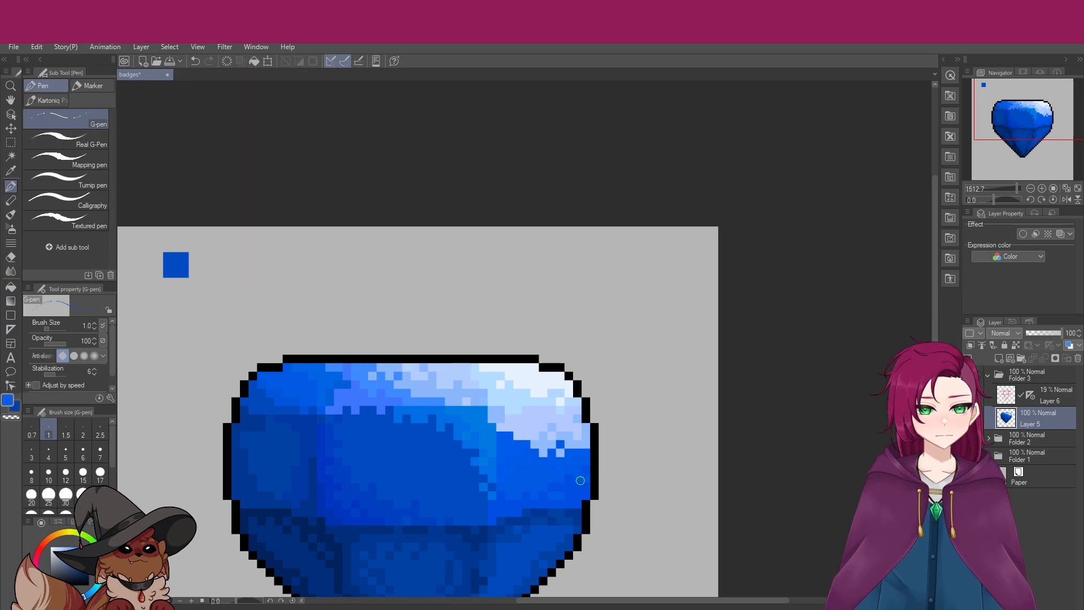
scroll(588, 496, down, 1)
scroll(587, 491, up, 1)
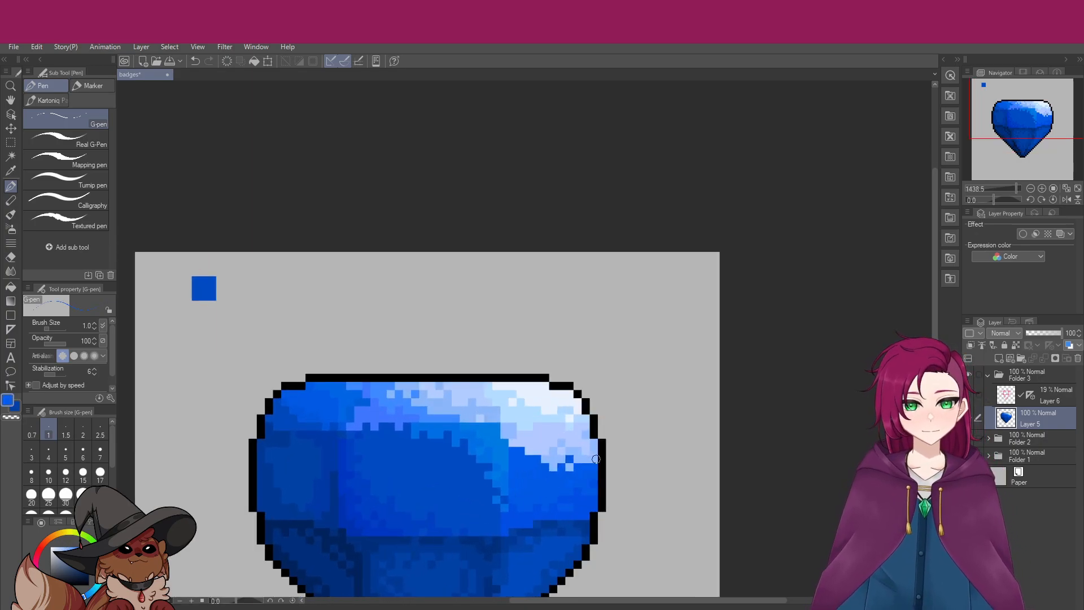
Examine the whole gem at small and large sizes to judge its highlight and silhouette
scroll(577, 521, down, 4)
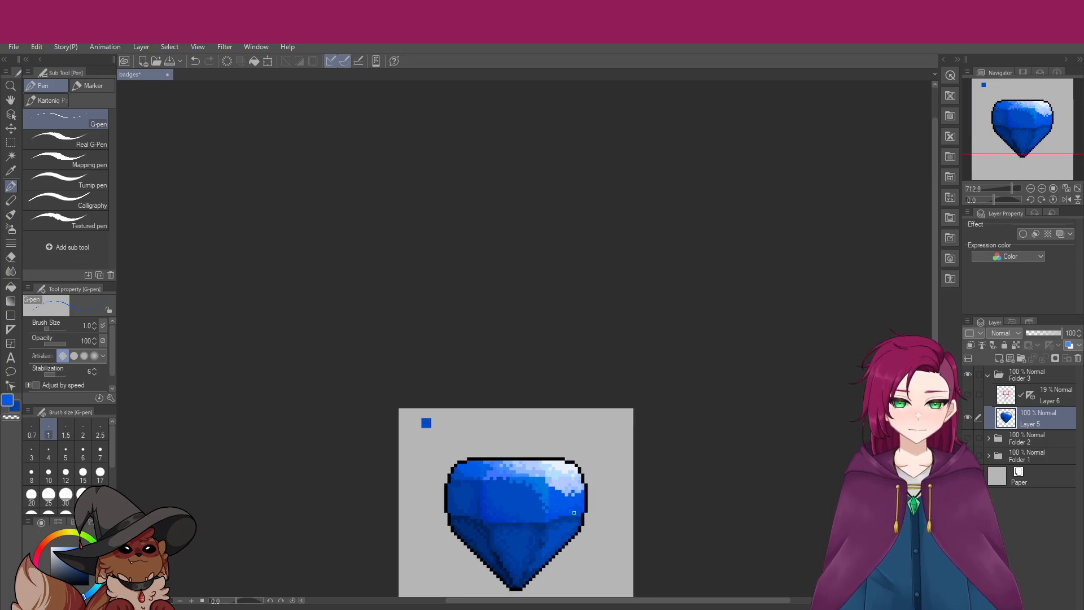
scroll(534, 520, down, 3)
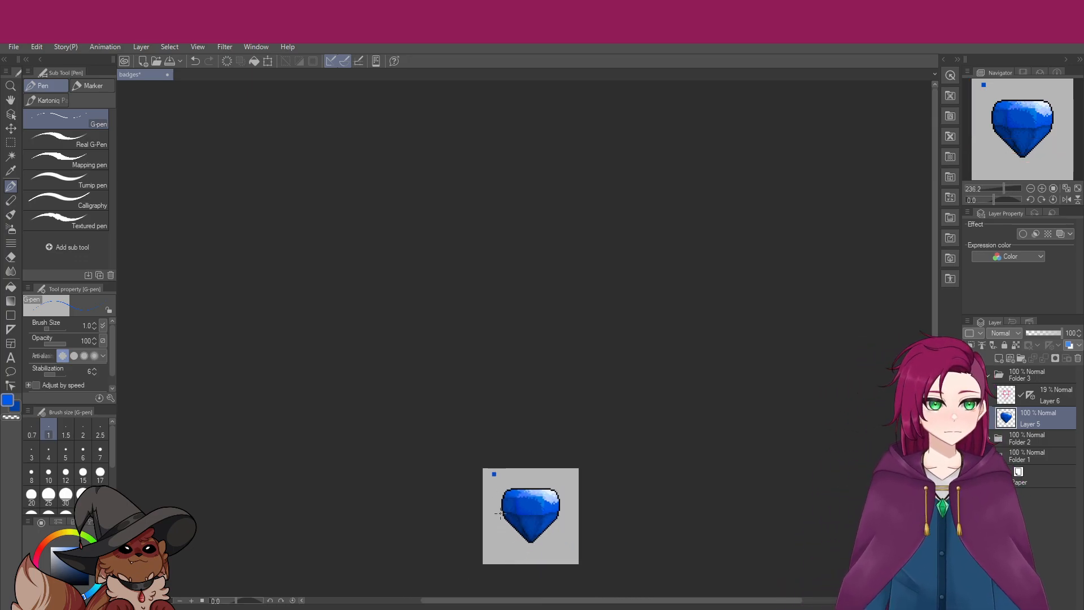
scroll(500, 520, up, 3)
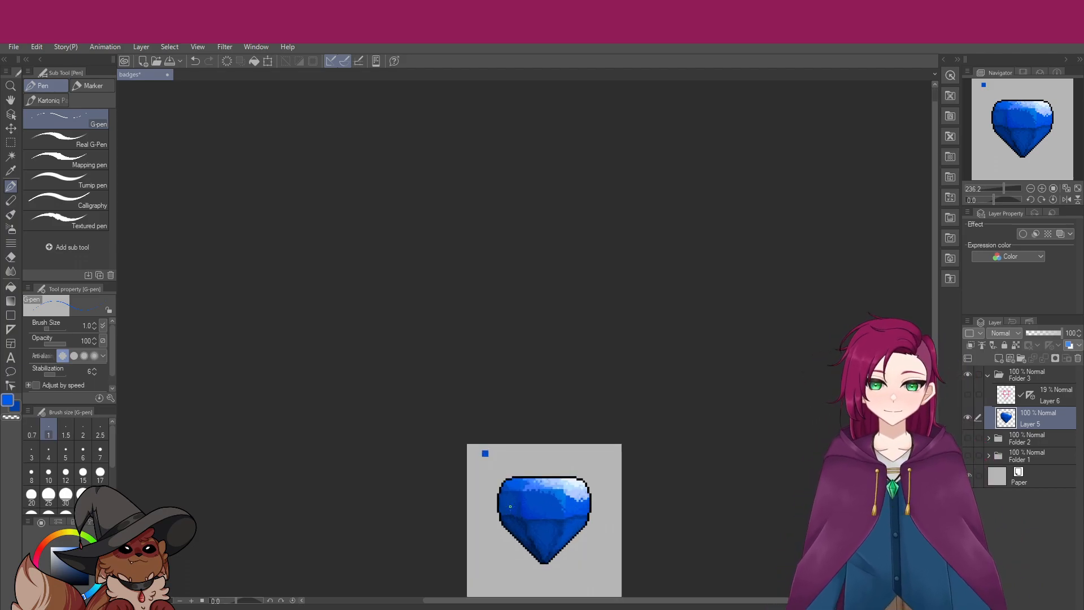
scroll(490, 427, down, 2)
scroll(491, 426, down, 2)
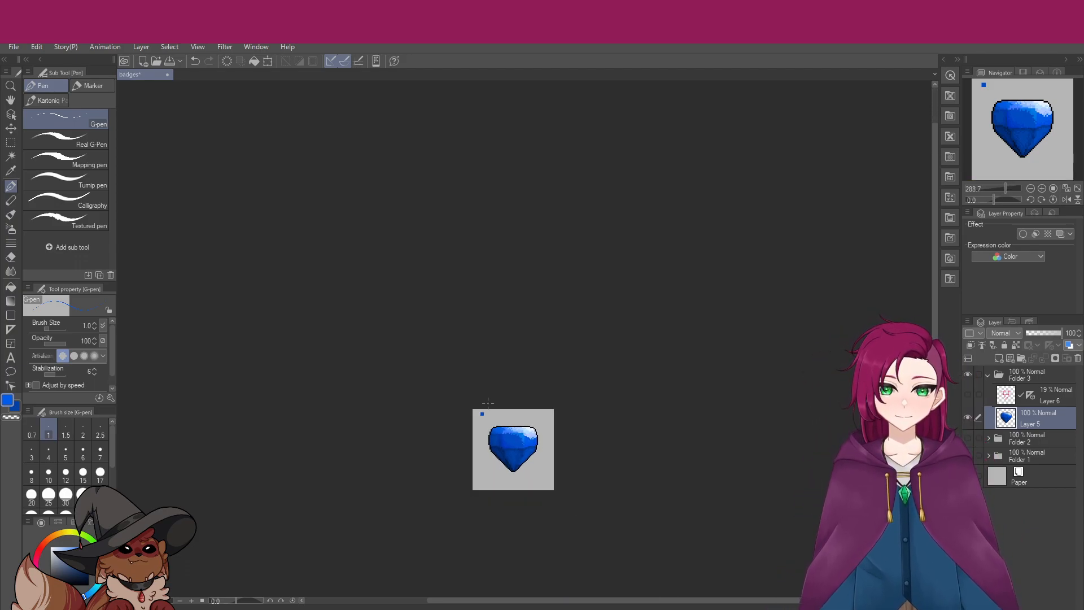
scroll(511, 563, up, 3)
scroll(515, 452, up, 5)
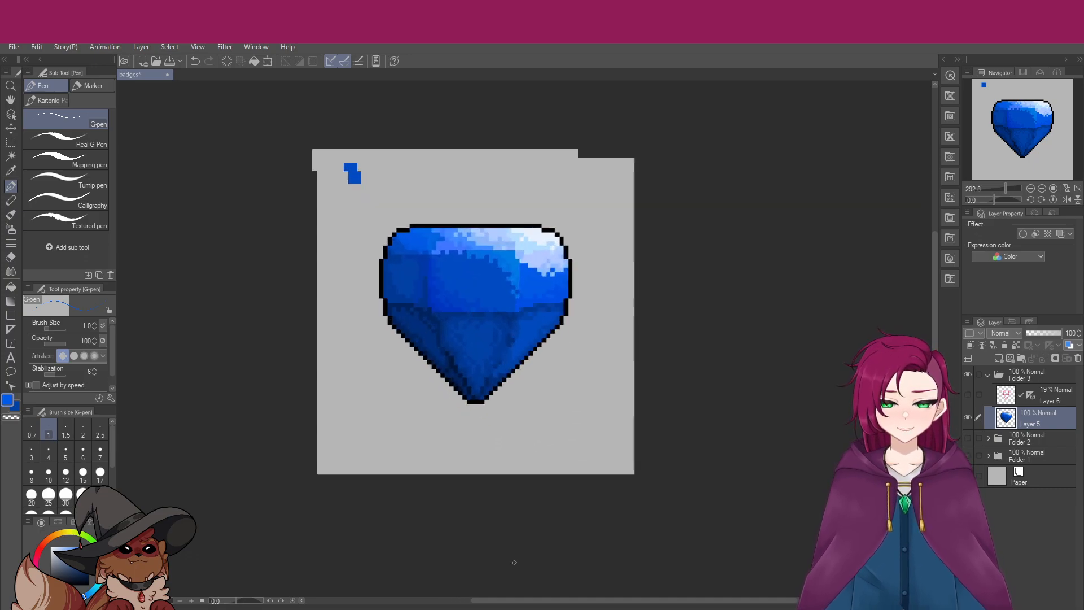
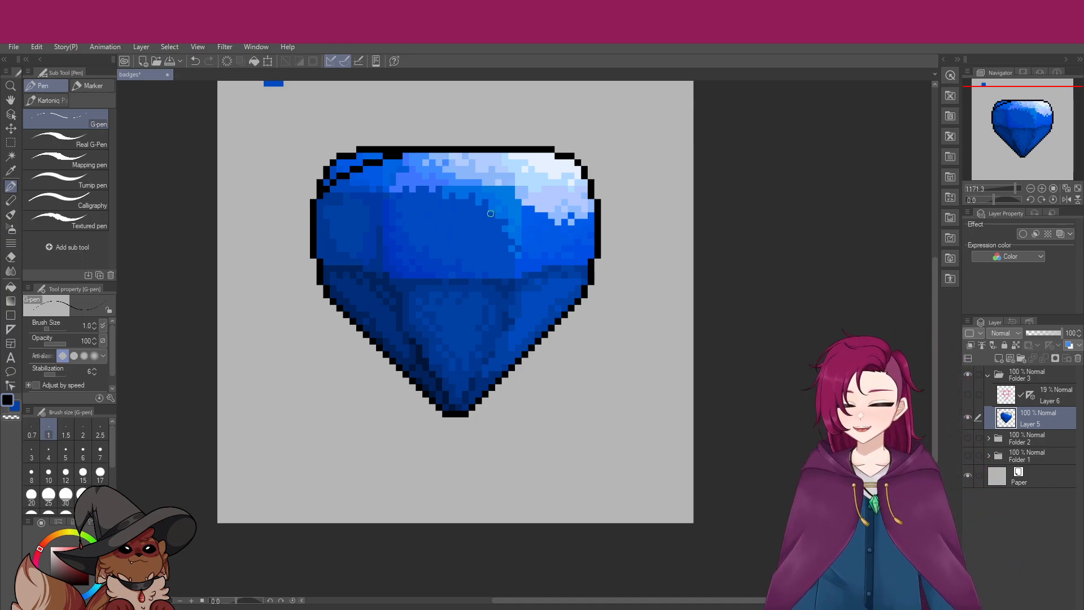
Undo the black trial outline strokes across the gem's upper-left corner
key(ctrl+z)
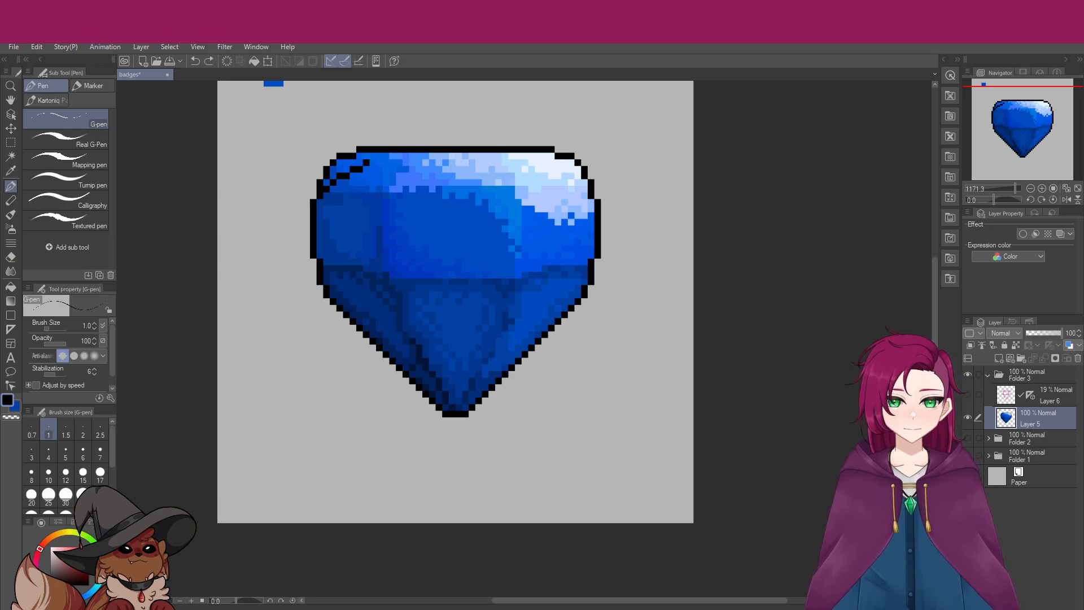
key(ctrl+z)
key(ctrl+z)
key(ctrl+z)
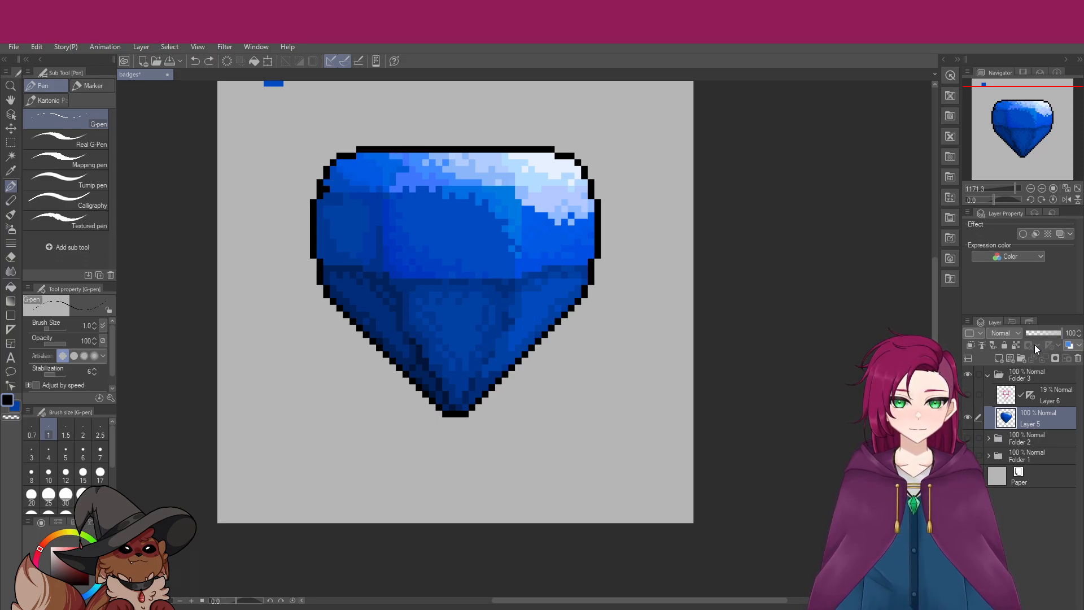
Add a new layer above Layer 6 and move Layer 6's symmetry ruler onto it
click(1041, 397)
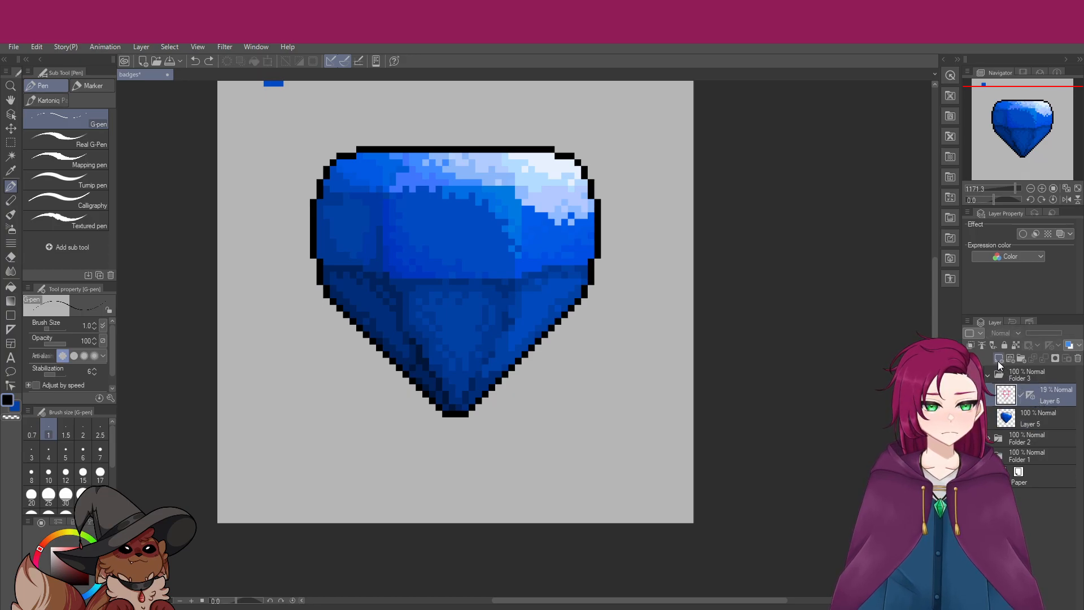
key(ctrl+y)
key(ctrl+y)
key(ctrl+y)
key(ctrl+y)
key(ctrl+z)
key(ctrl+z)
key(ctrl+z)
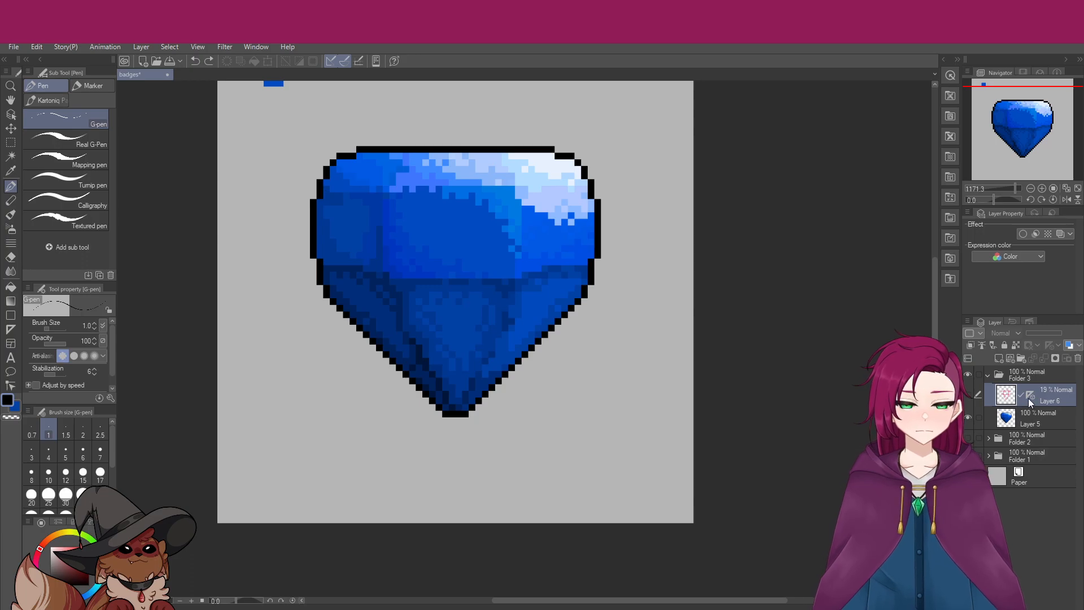
click(1000, 358)
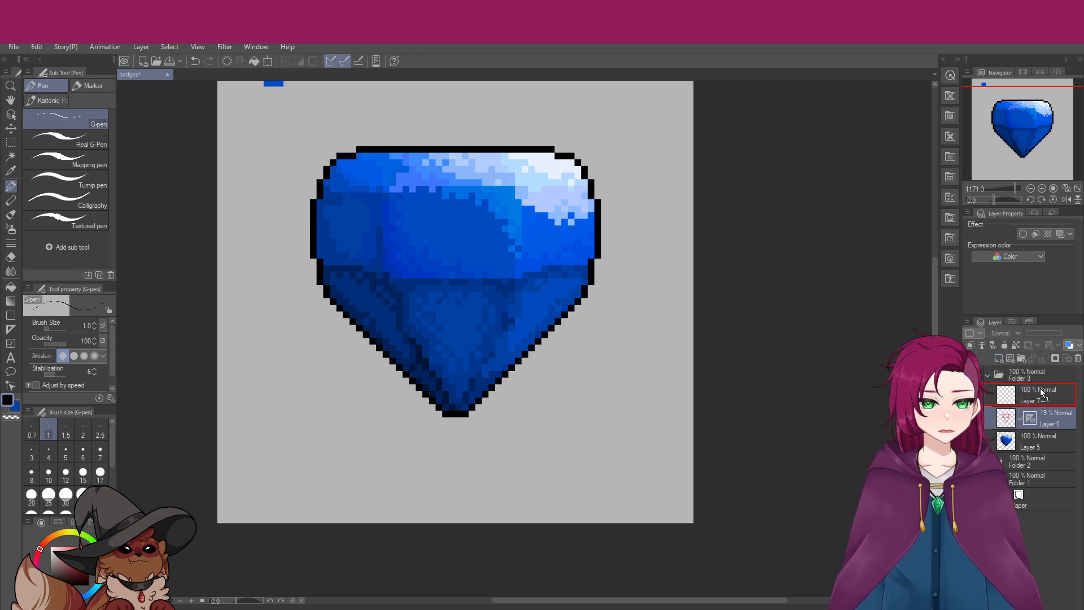
click(1042, 388)
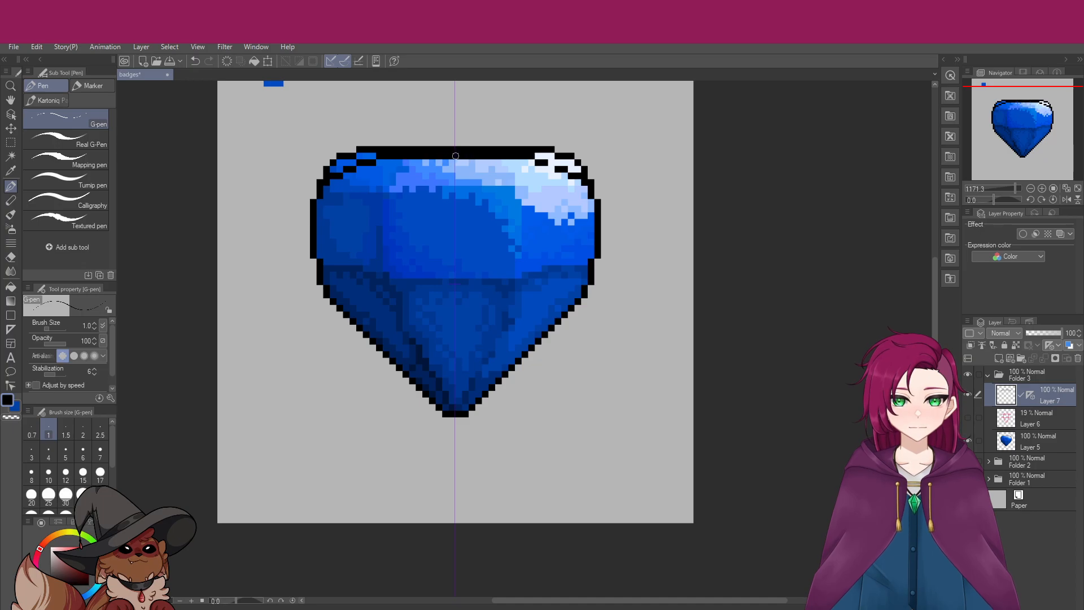
Redraw the gem's top outline in black with softer sloping shoulders on Layer 7, covering the old outline with background grey
key(e)
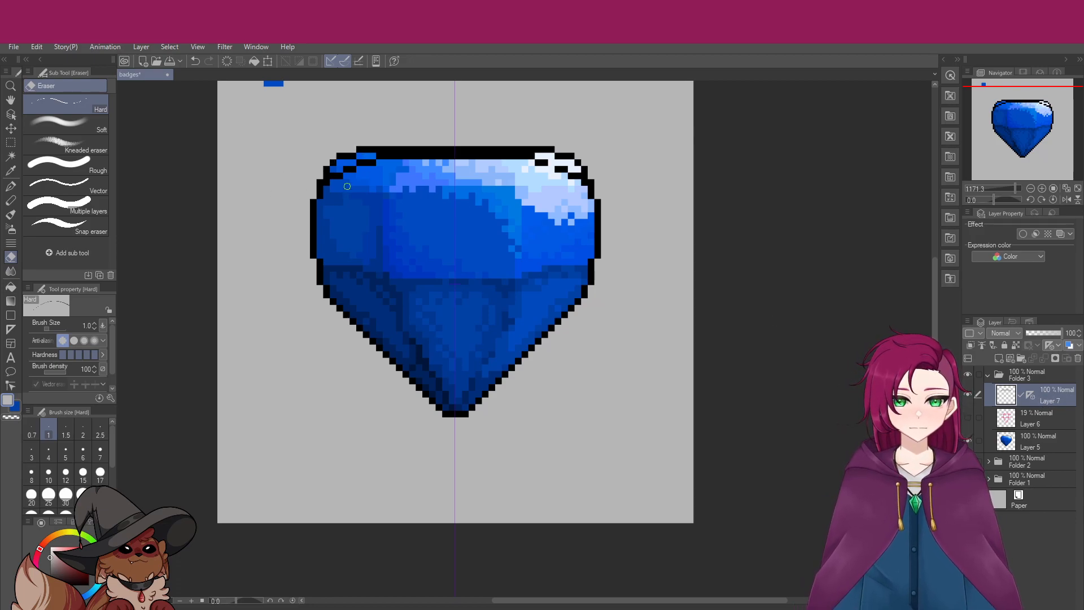
key(p)
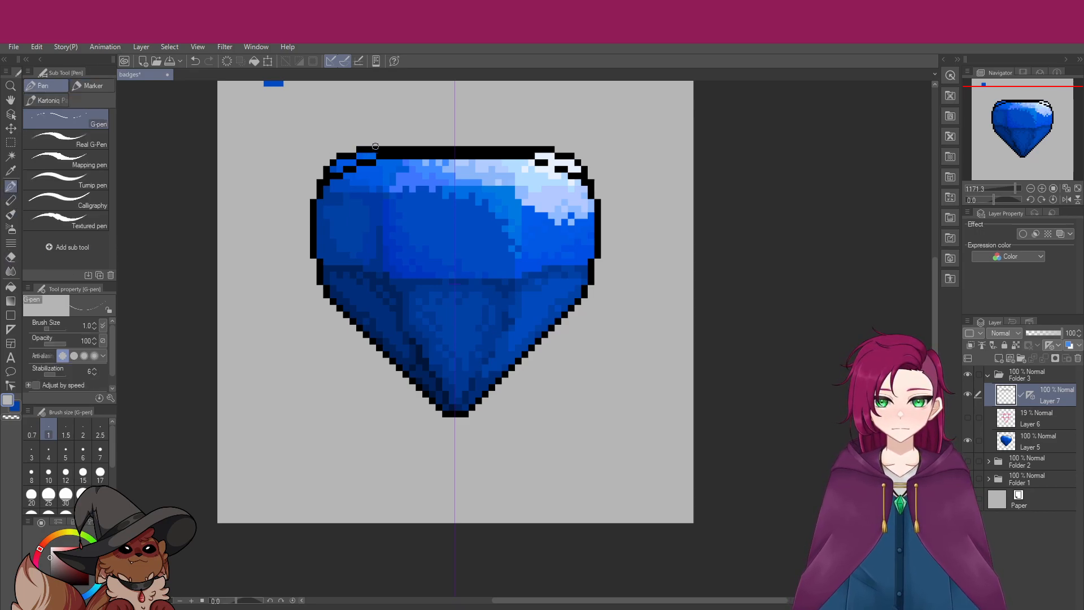
drag(367, 154, 381, 150)
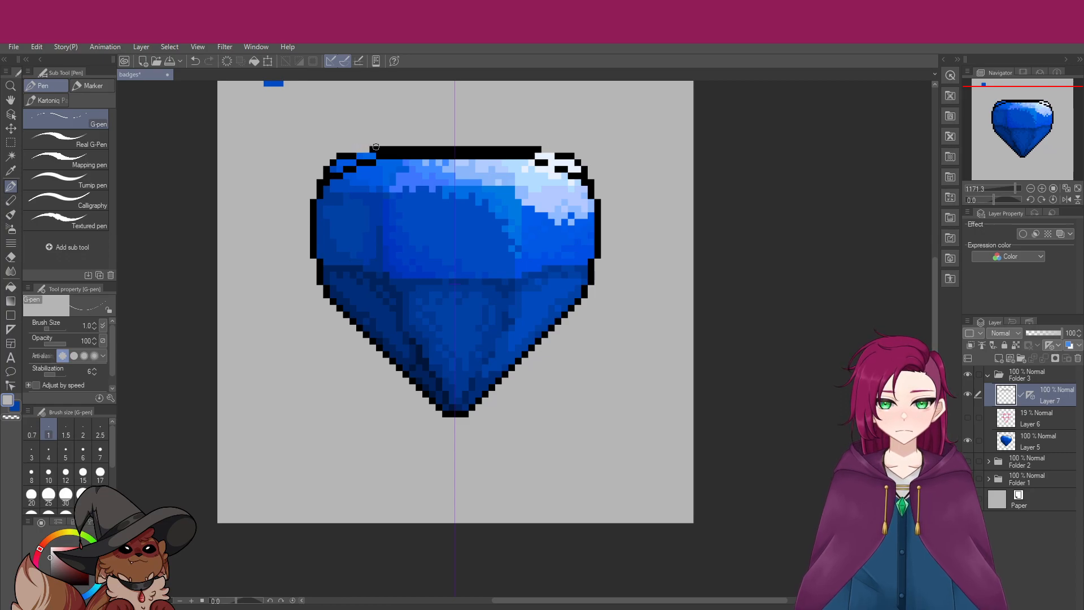
drag(418, 148, 454, 148)
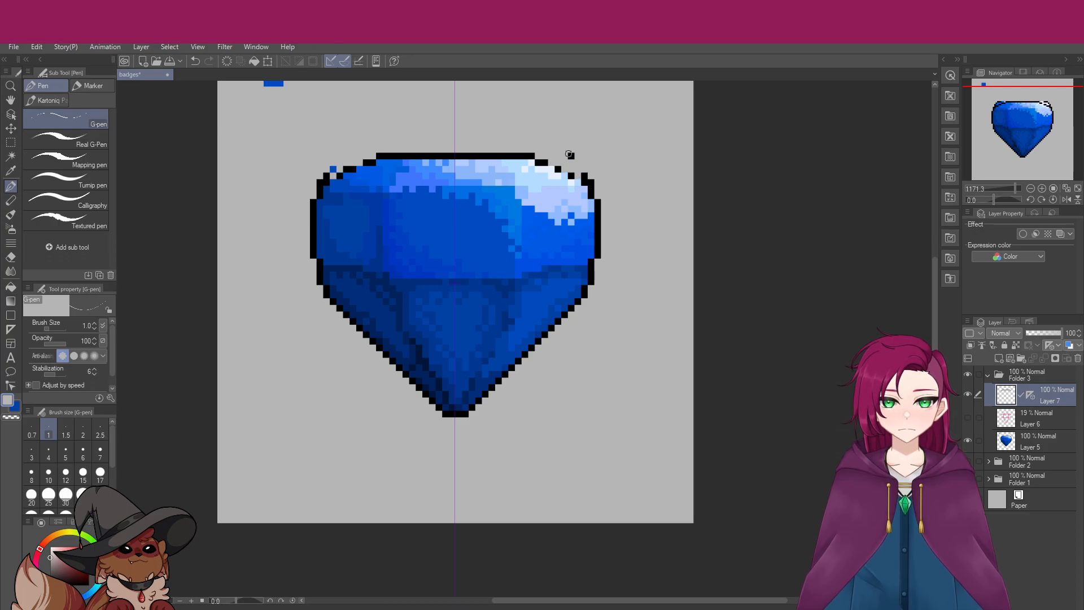
key(ctrl+z)
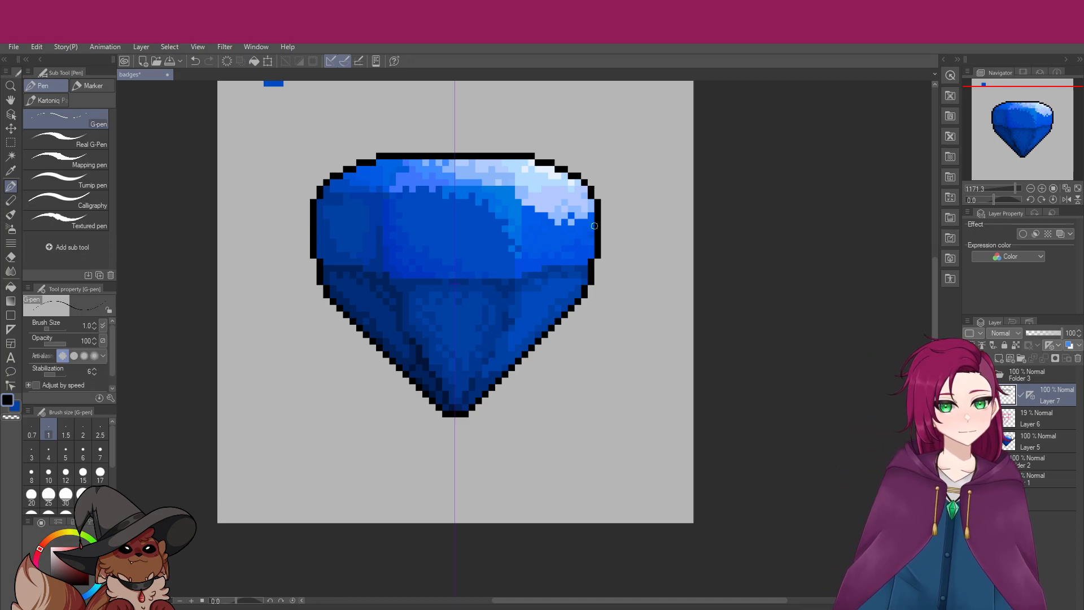
Compare the old and new top outlines by repeatedly showing and hiding Layer 7
scroll(614, 240, down, 2)
scroll(615, 284, up, 1)
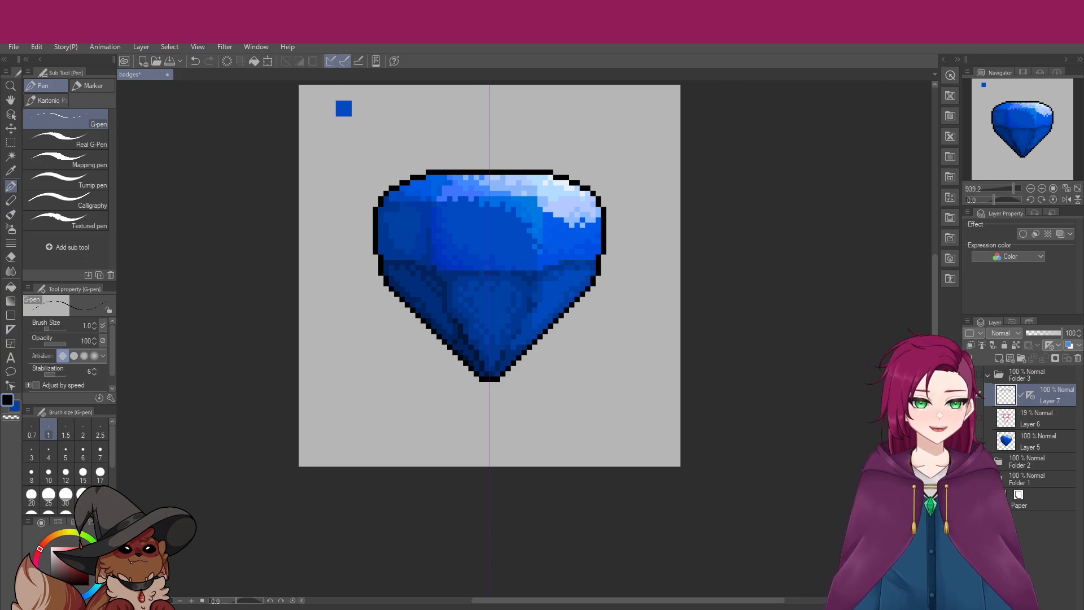
click(968, 392)
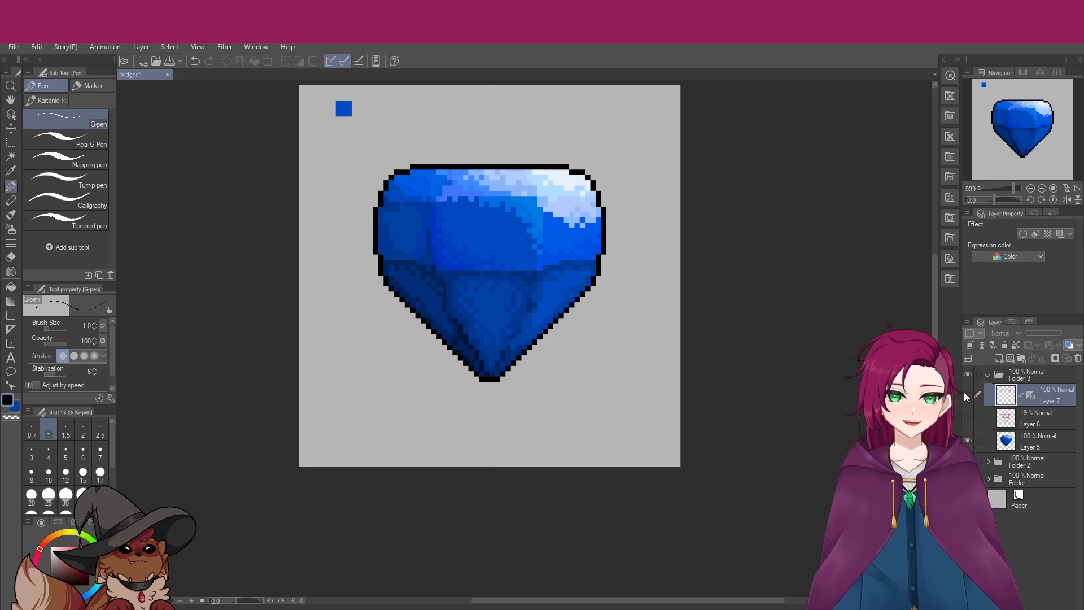
click(966, 393)
click(965, 393)
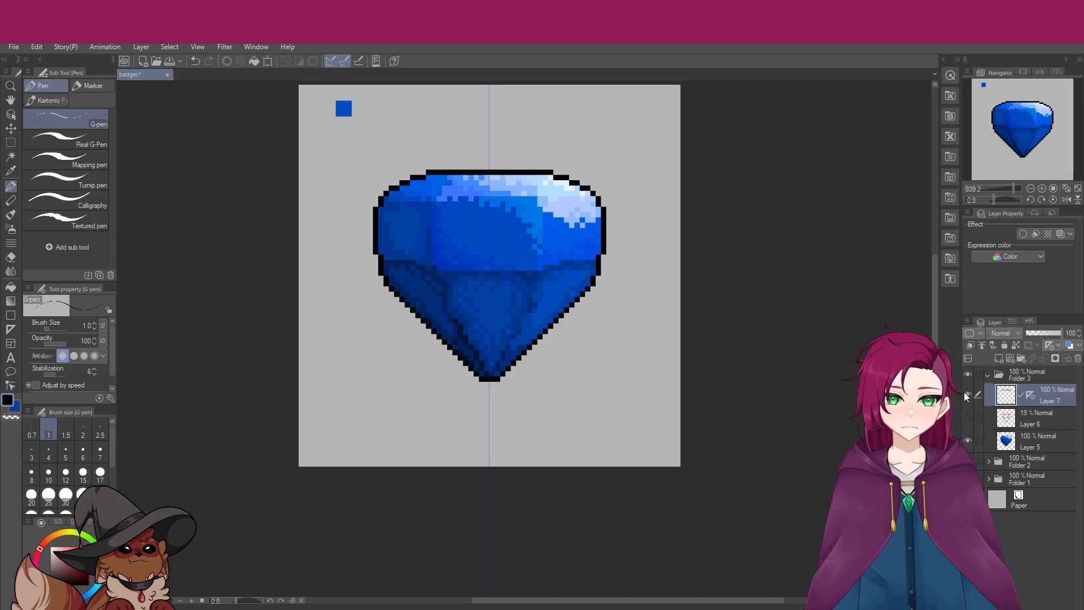
click(966, 393)
click(967, 393)
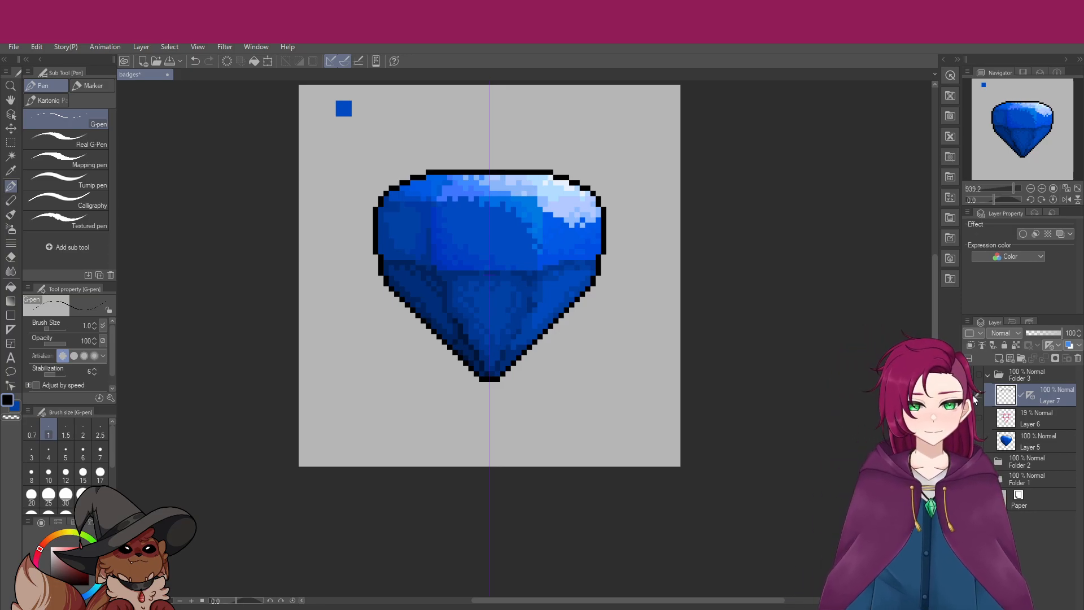
click(969, 395)
click(969, 395)
click(970, 399)
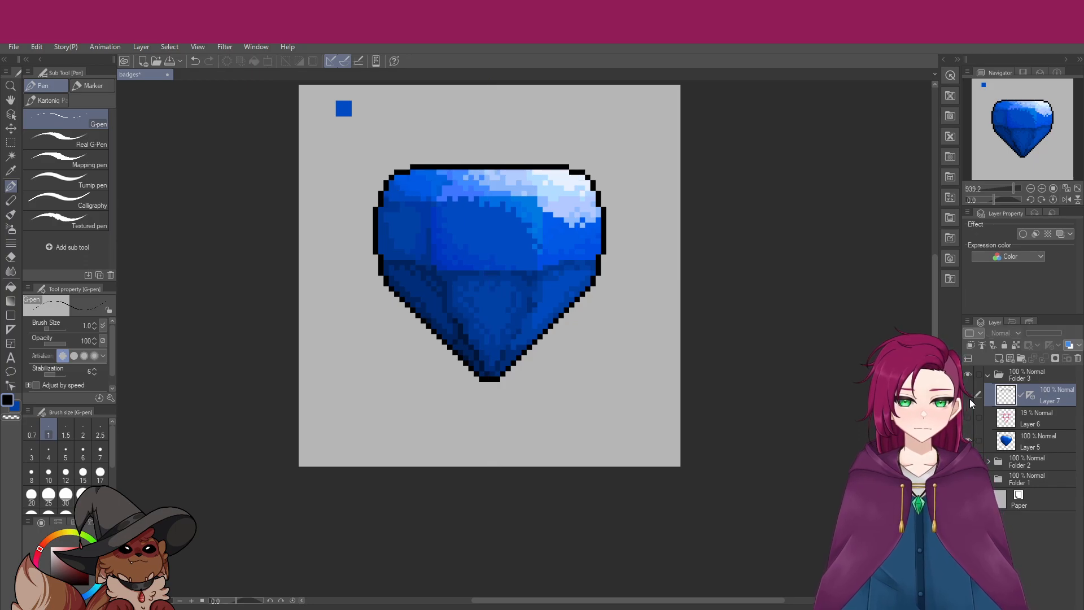
Judge the gem's silhouette with Layer 7's softer shoulders against the original squarer top corners
click(971, 399)
click(970, 399)
click(971, 399)
click(971, 399)
click(970, 399)
click(970, 399)
click(970, 398)
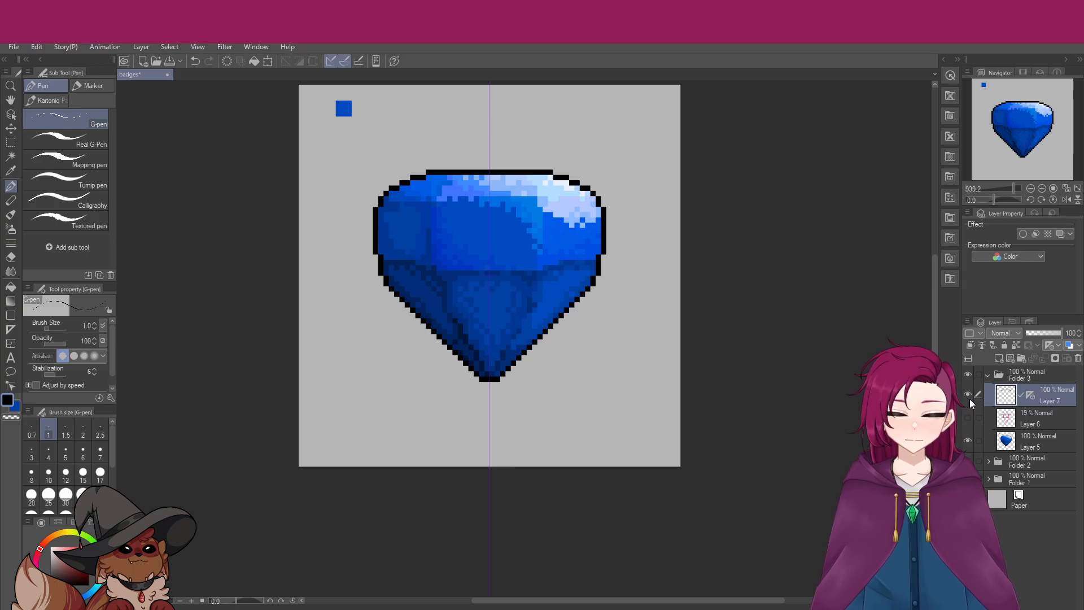
click(970, 399)
click(1018, 446)
scroll(655, 254, up, 3)
alt+click(497, 178)
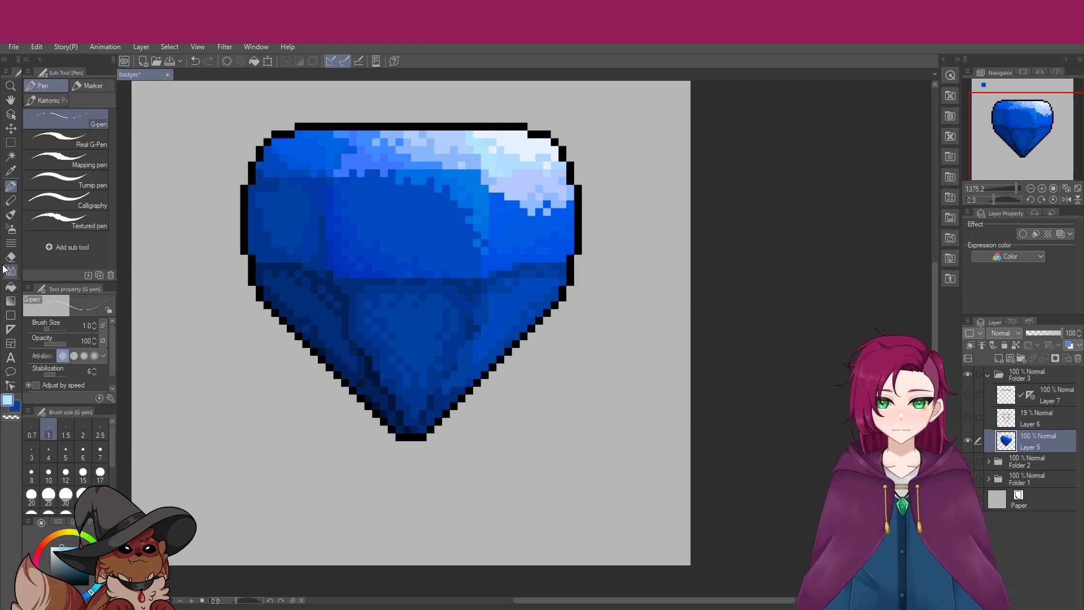
key(g)
scroll(496, 173, up, 1)
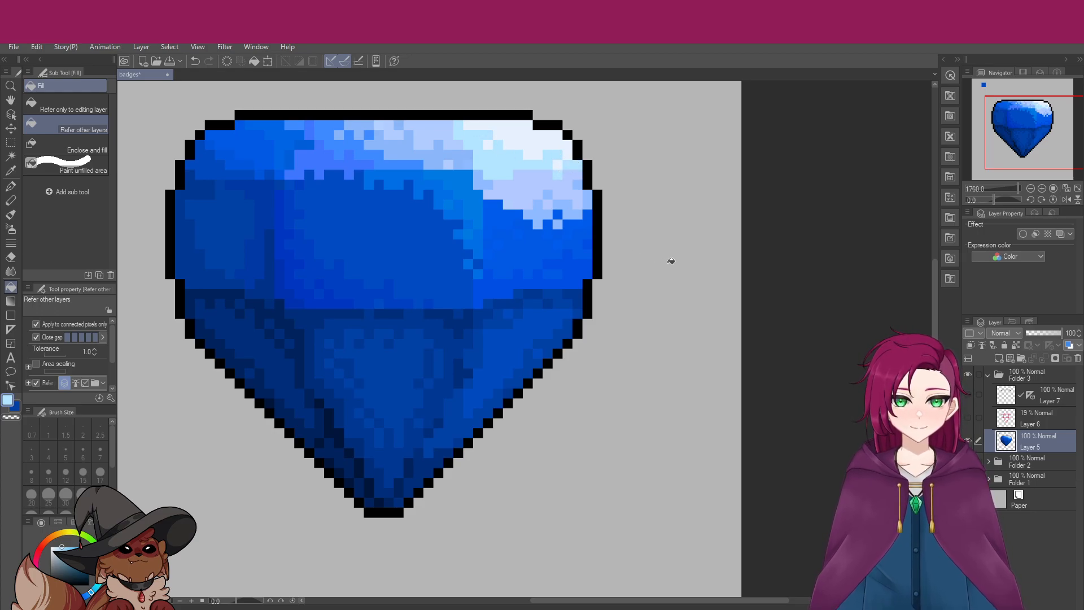
scroll(667, 263, down, 2)
scroll(656, 269, up, 1)
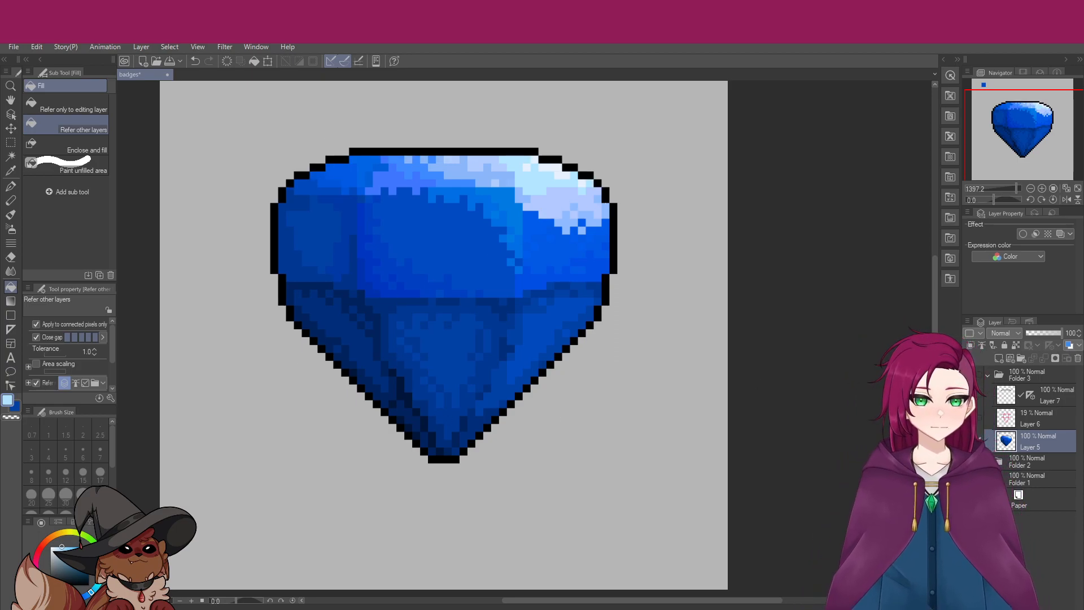
Compare the whole gem with and without Layer 7's sloping top outline by toggling that layer's visibility
click(968, 393)
click(968, 393)
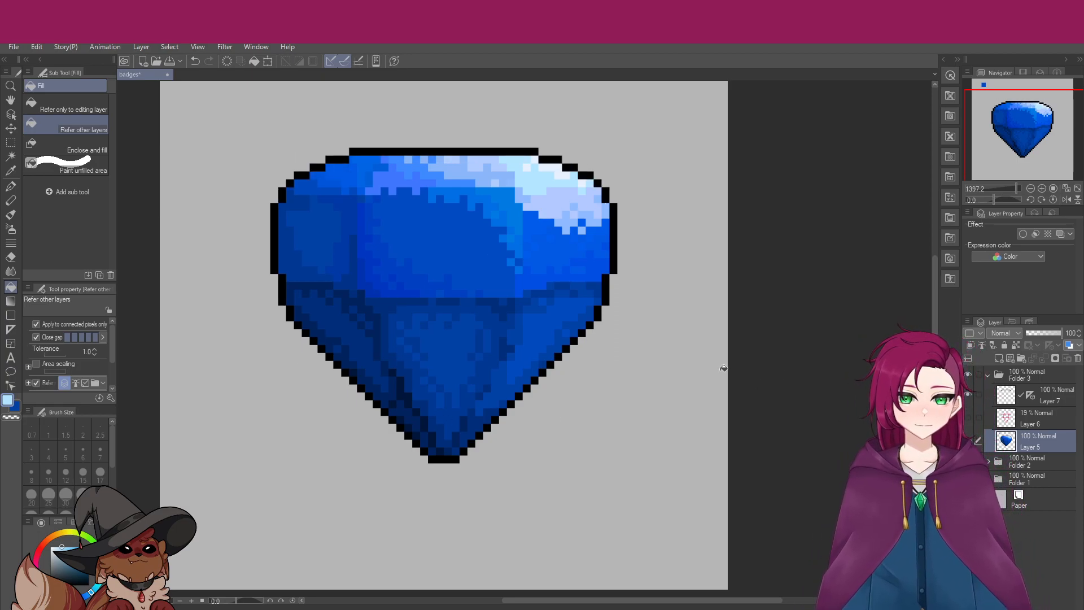
scroll(610, 353, down, 2)
click(969, 395)
scroll(658, 368, down, 2)
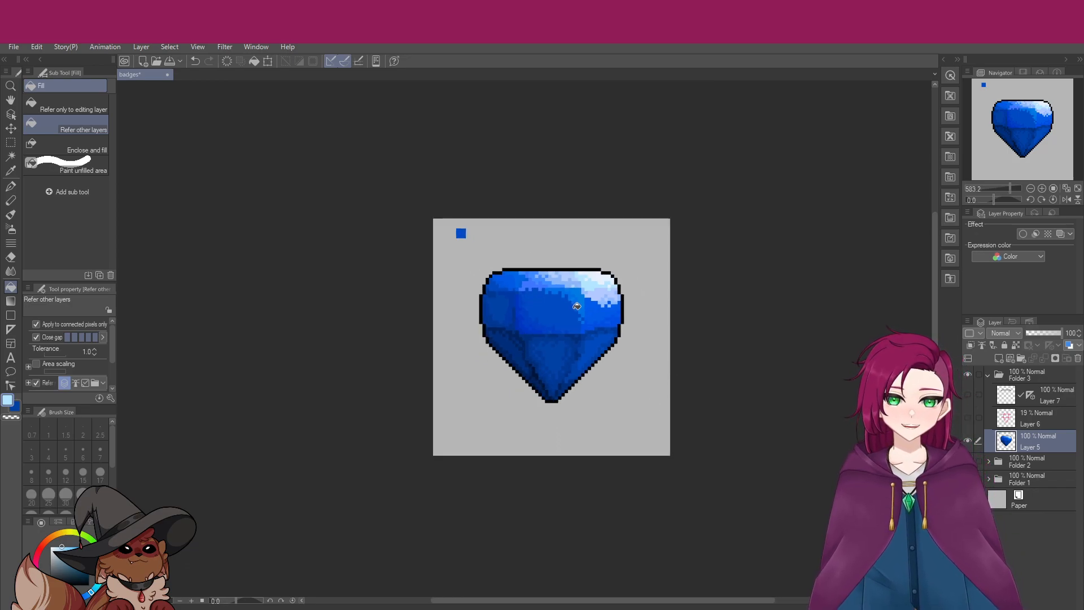
scroll(574, 307, up, 2)
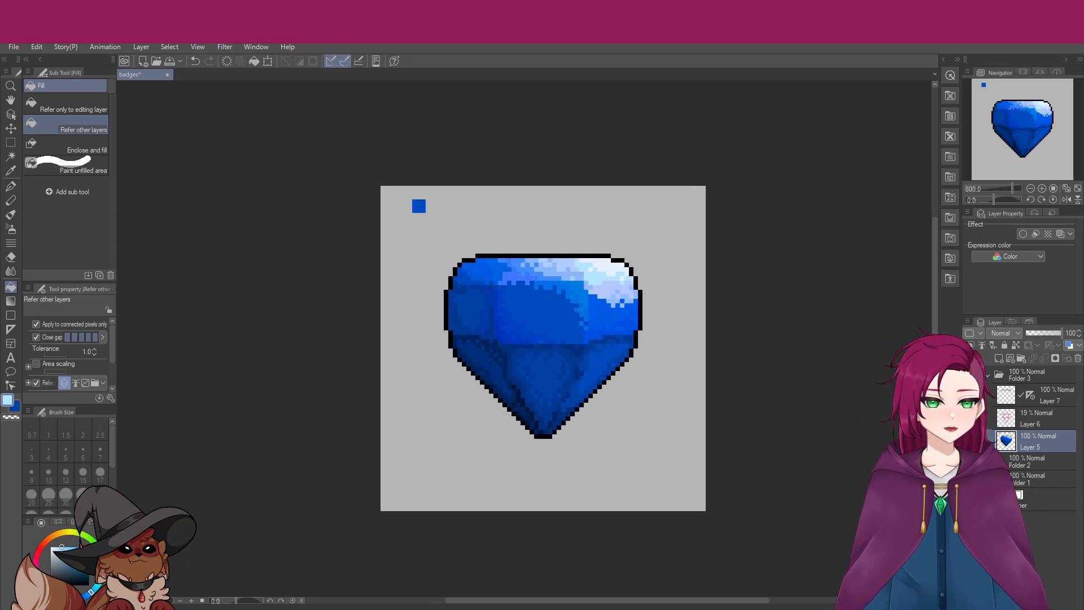
click(970, 402)
click(971, 402)
click(971, 403)
click(971, 402)
click(971, 402)
click(971, 402)
click(969, 403)
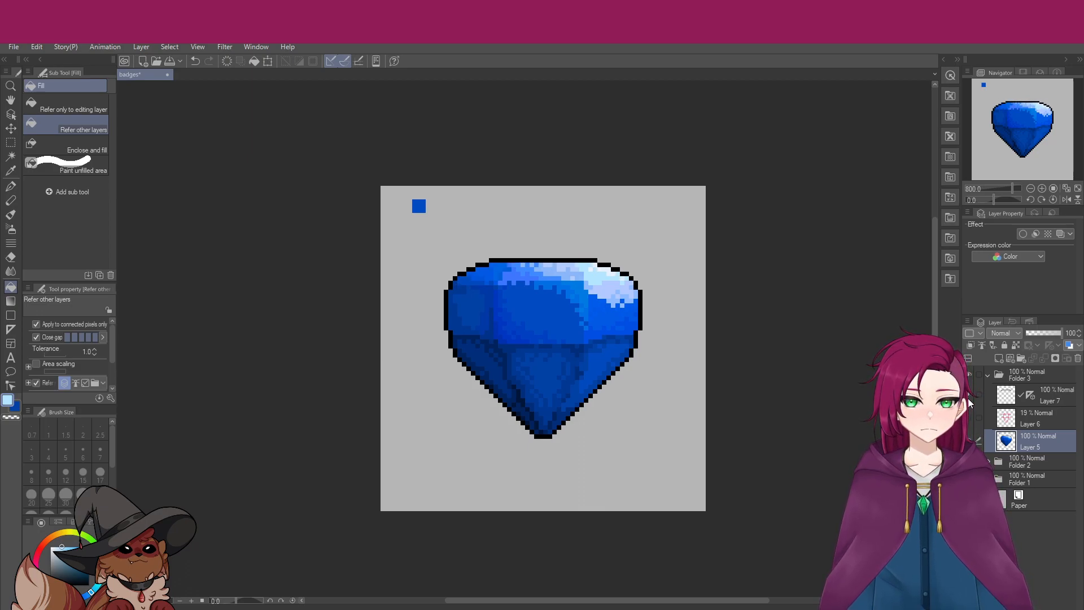
click(969, 402)
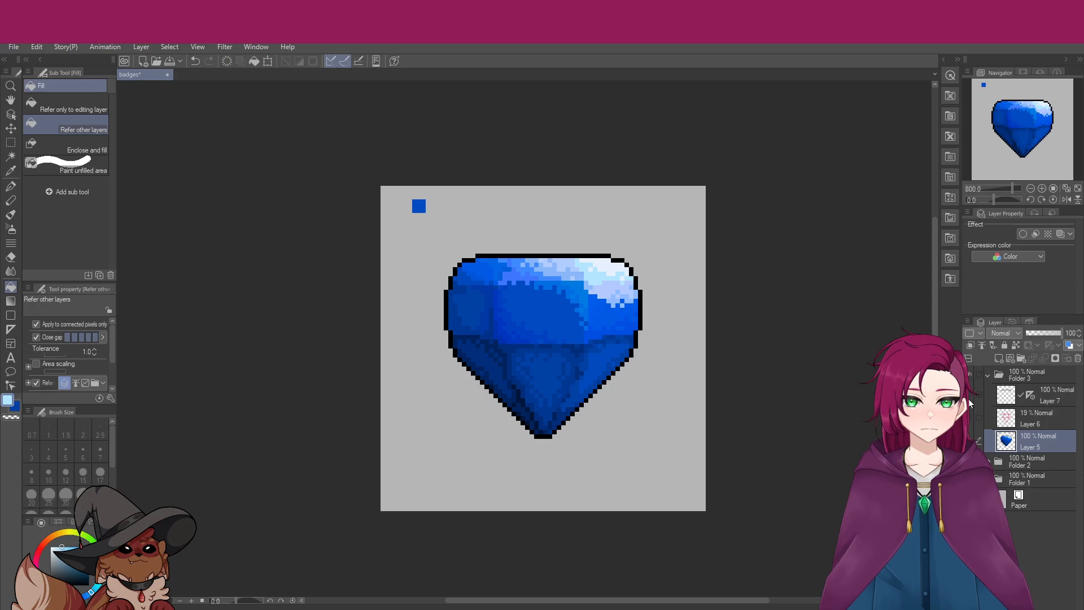
click(970, 402)
click(970, 402)
click(969, 402)
click(969, 402)
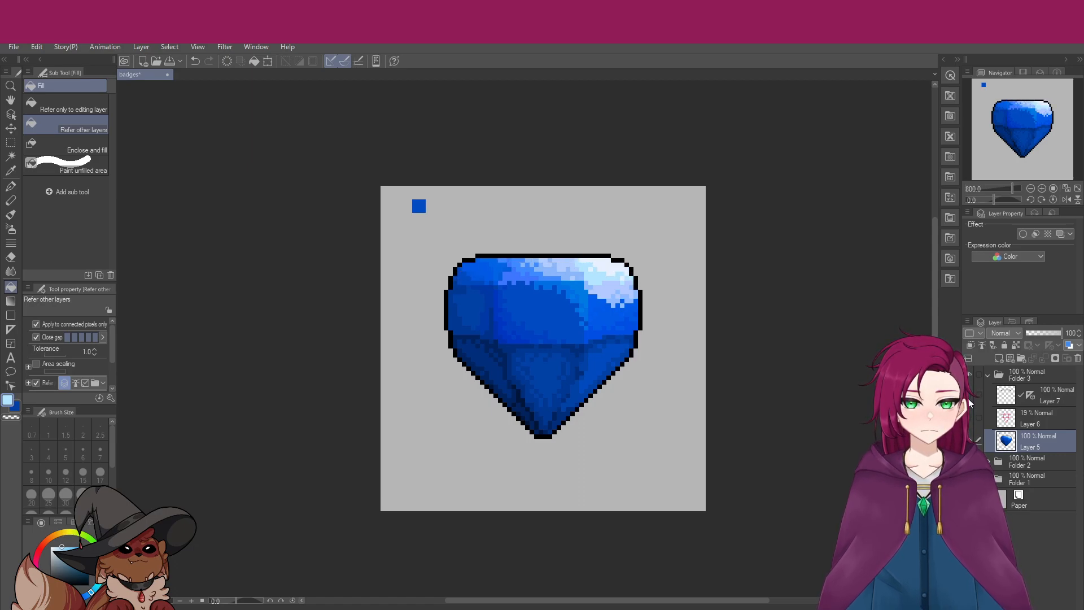
click(969, 402)
Move Layer 7's symmetry ruler down onto Layer 6 so that pen strokes on Layer 7 are no longer mirrored
click(1051, 395)
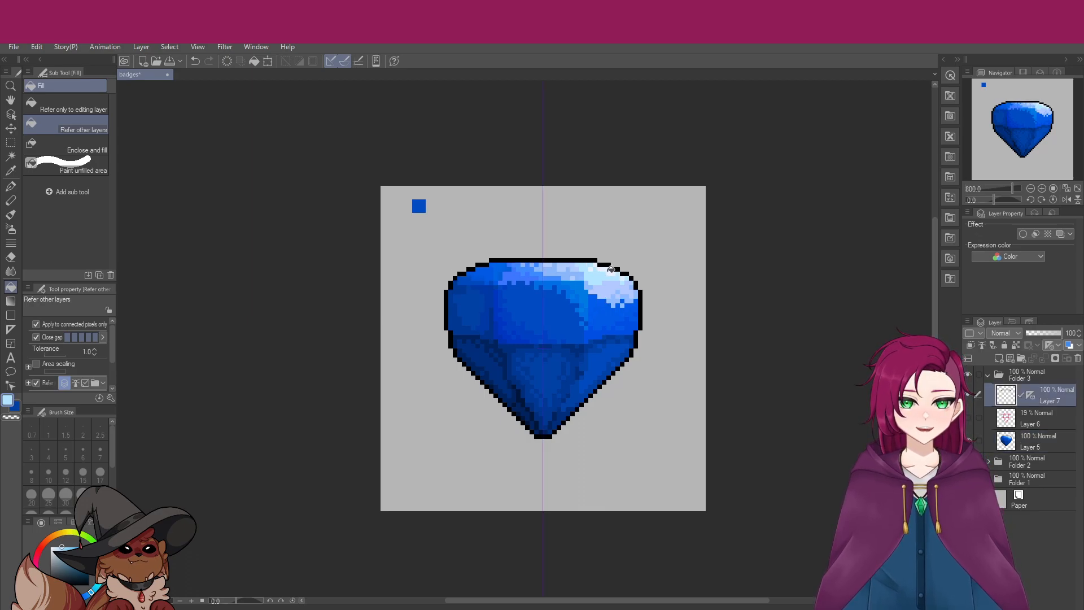
click(11, 187)
scroll(505, 322, up, 3)
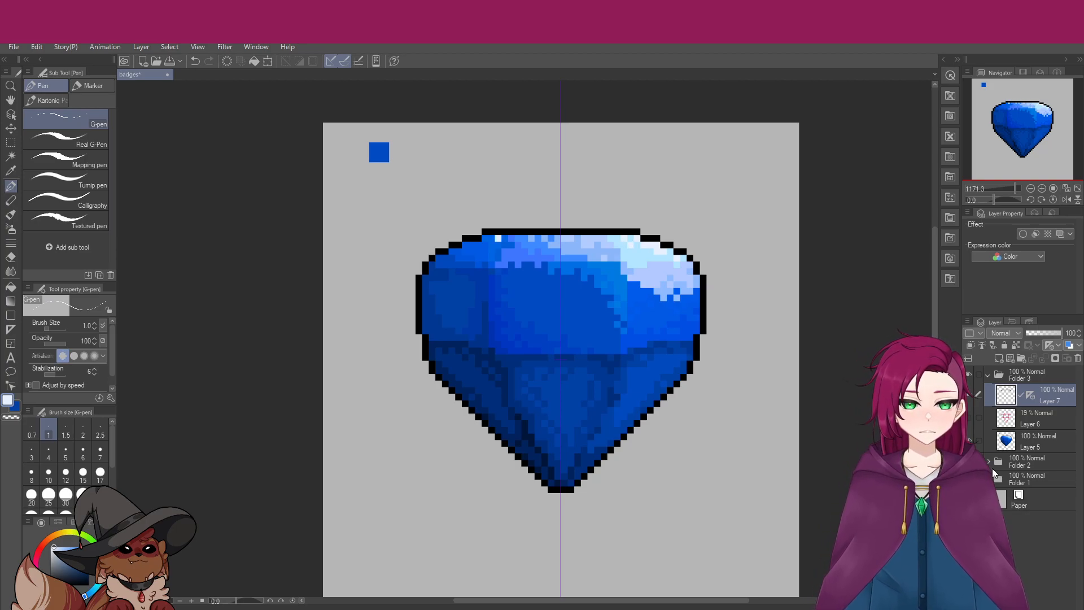
drag(1034, 409, 1034, 408)
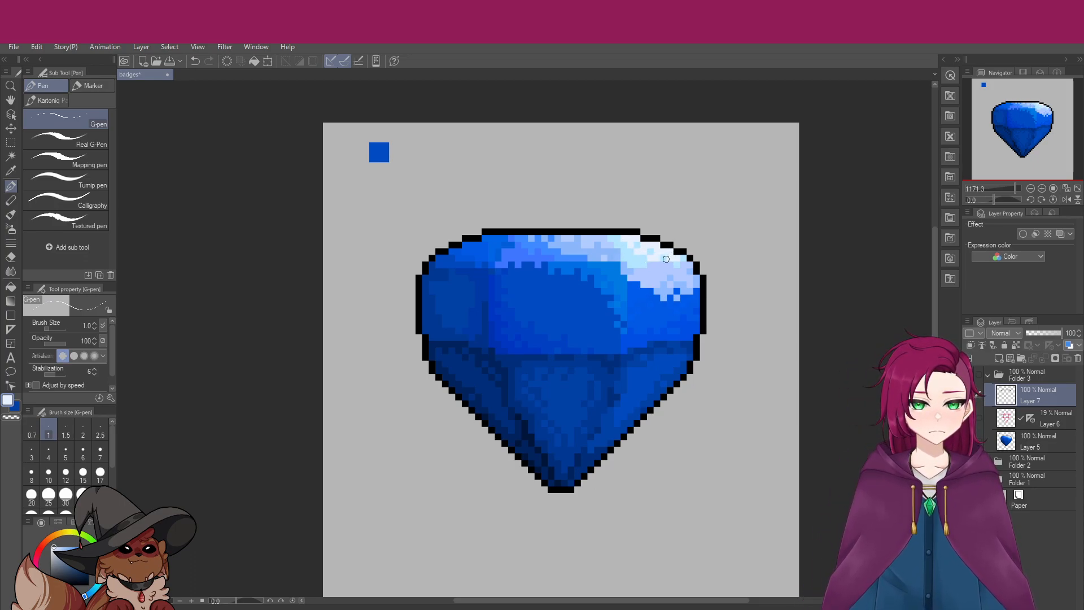
Retouch the highlight below the gem's upper-right shoulder on Layer 7 with sampled pale blue pixels
right_click(639, 256)
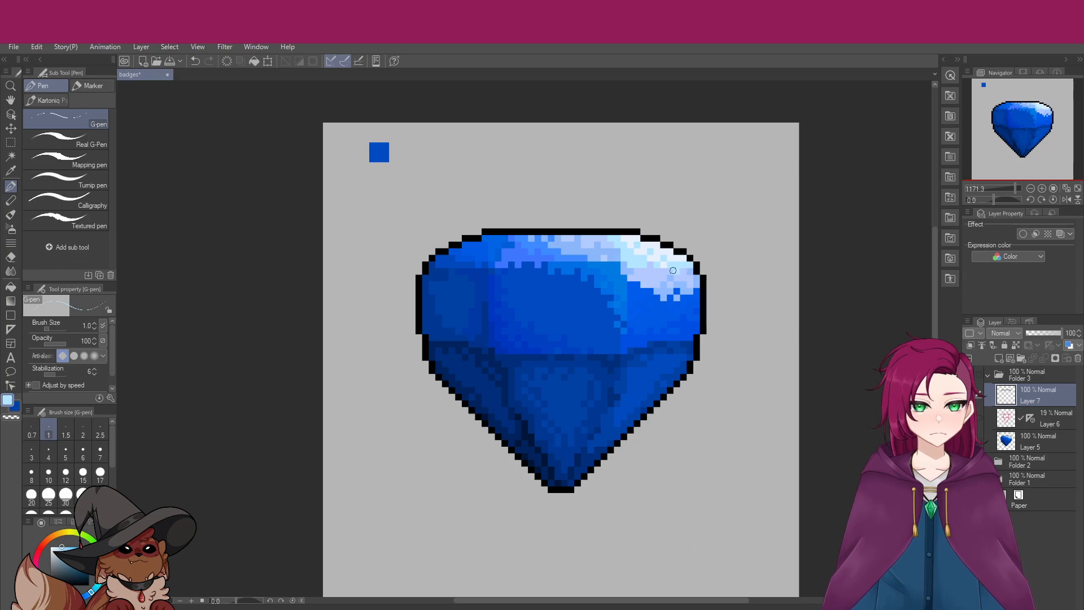
scroll(666, 283, down, 3)
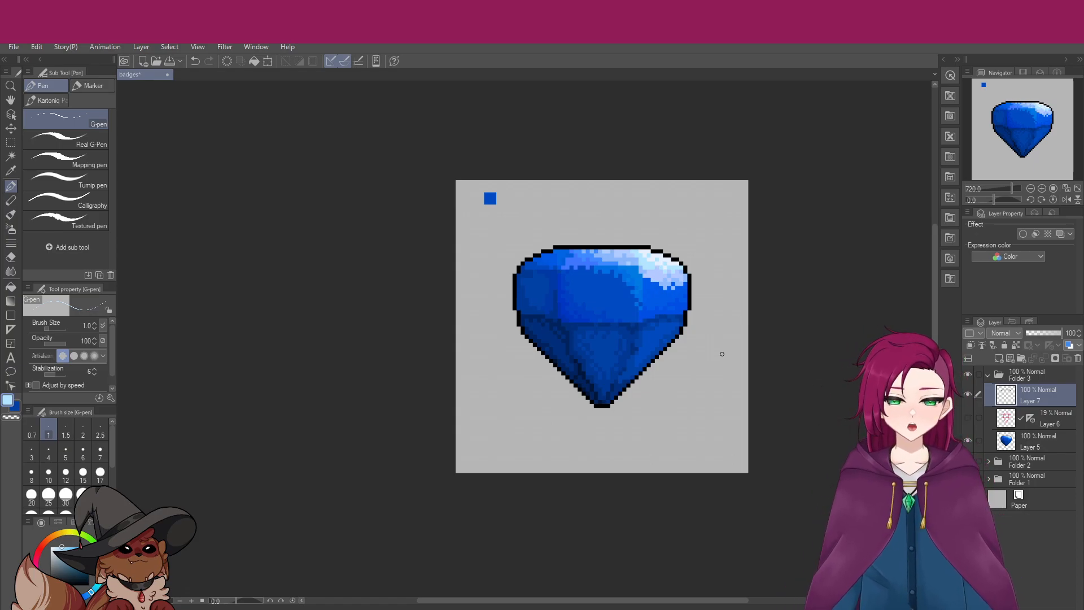
scroll(722, 354, up, 1)
scroll(722, 354, up, 1)
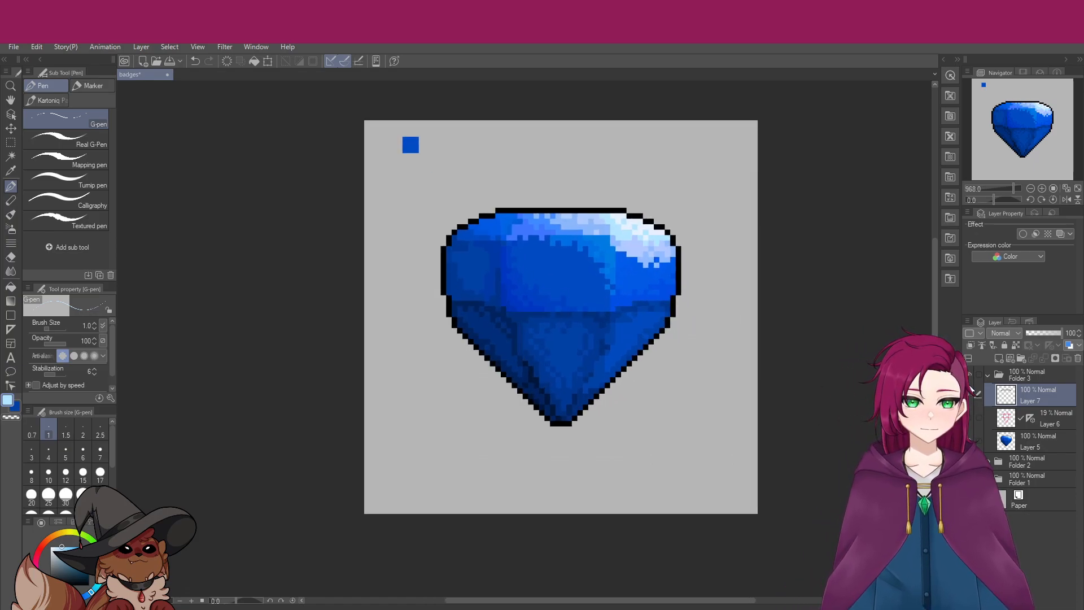
Check the retouched upper-right highlight against the original by showing and hiding Layer 7
click(970, 391)
click(969, 395)
click(970, 396)
click(970, 396)
click(970, 395)
click(970, 395)
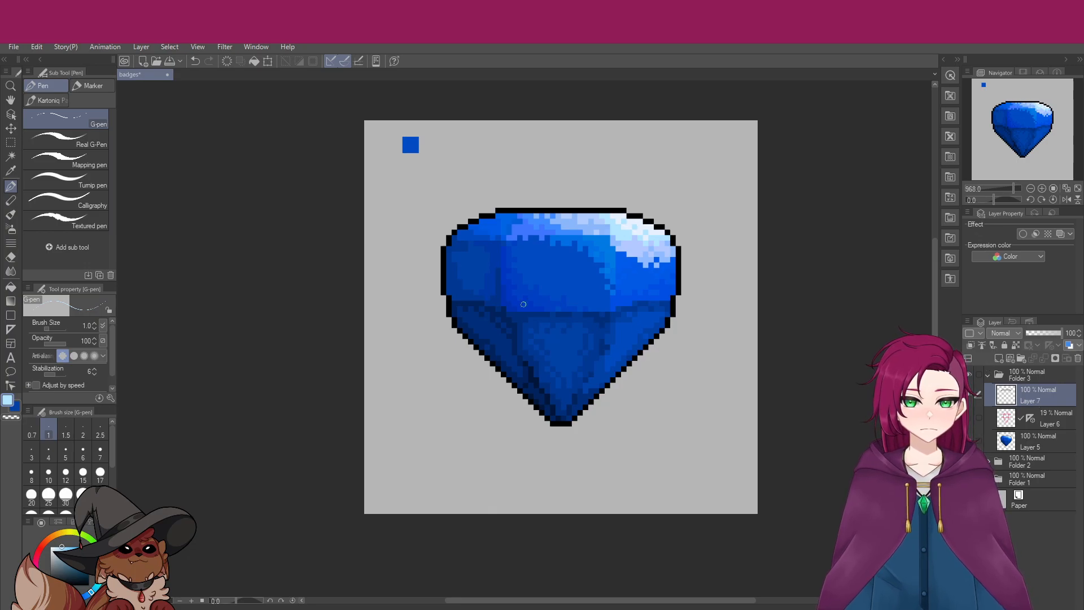
Refine the upper-right highlight's edges on Layer 7 with pale cyan, light periwinkle and near-white pixels sampled from the gem
scroll(677, 237, up, 3)
alt+click(682, 206)
click(672, 201)
alt+click(666, 209)
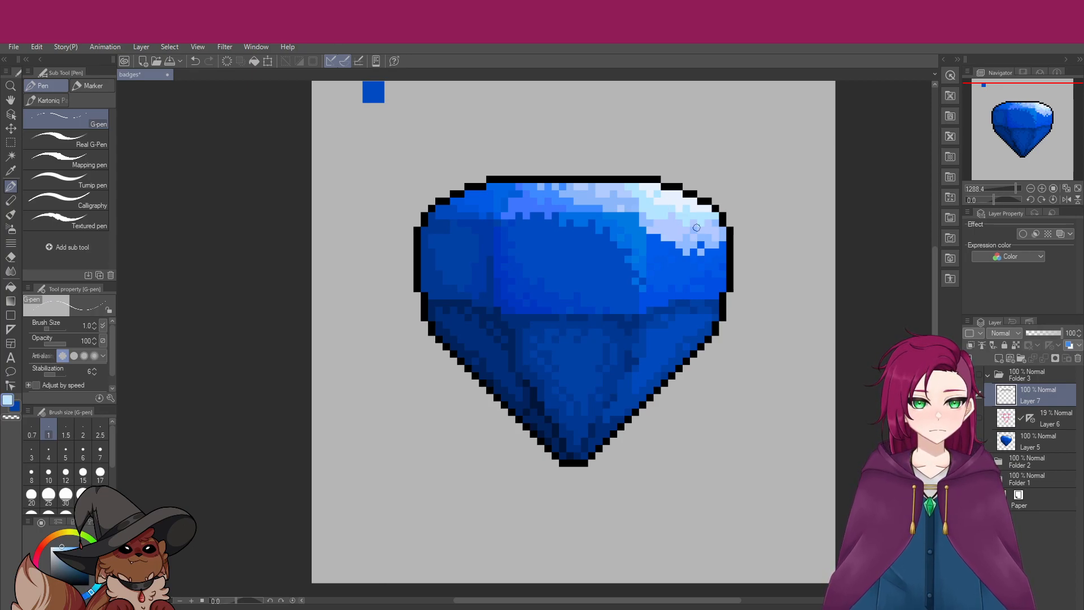
alt+click(692, 226)
scroll(744, 256, down, 2)
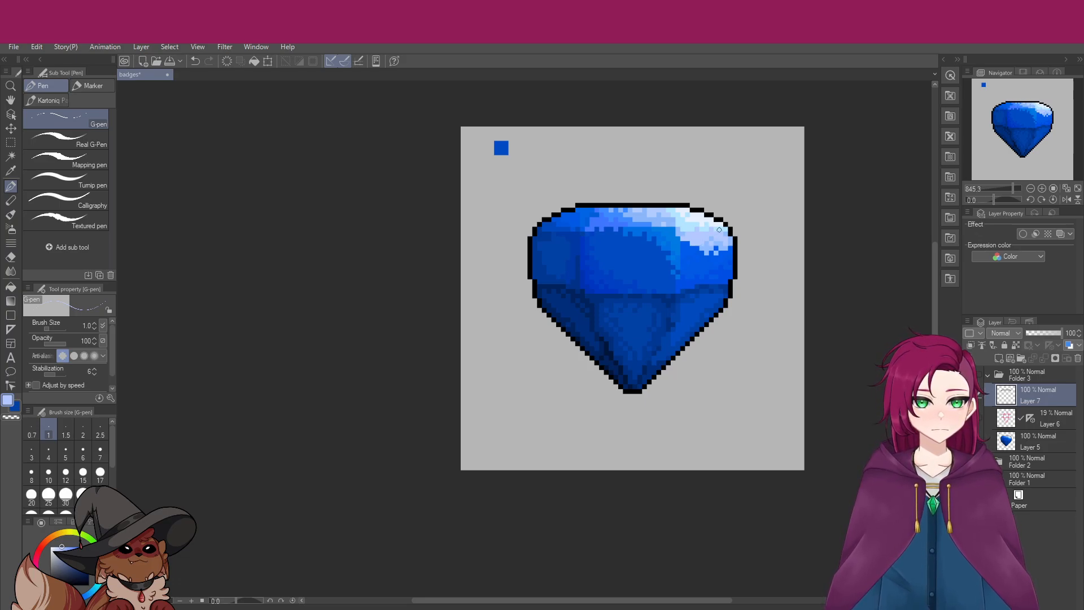
alt+click(716, 232)
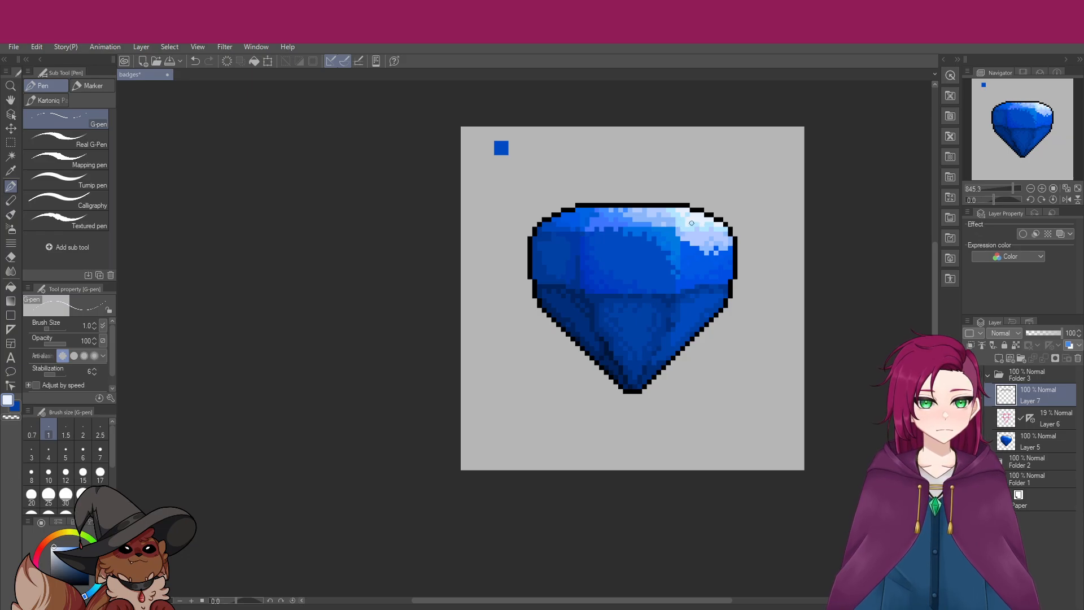
scroll(732, 271, down, 2)
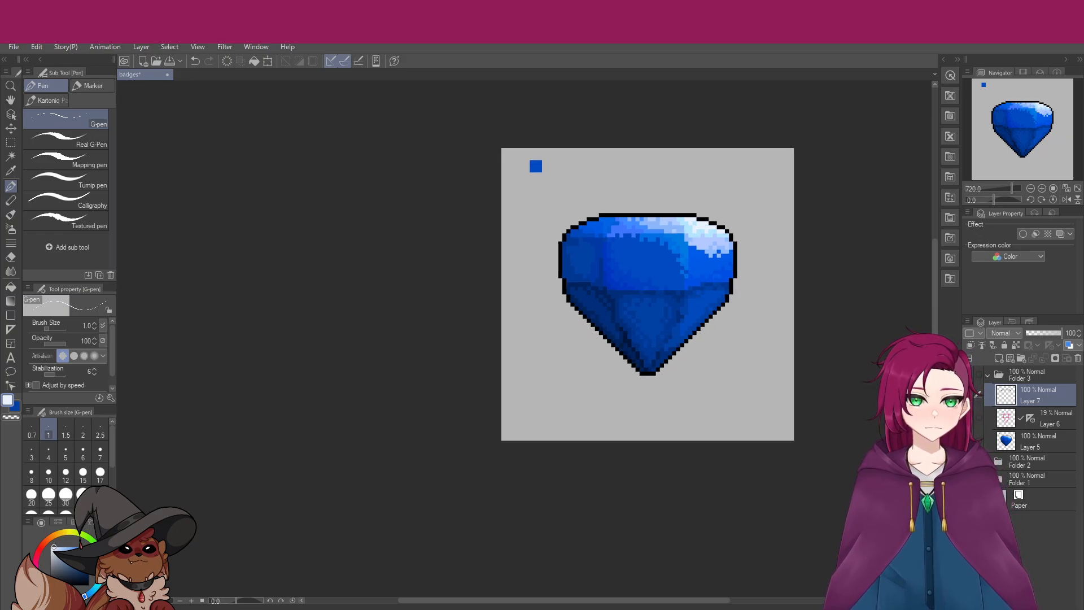
Compare the gem's reworked outline and highlight with the original version by repeatedly toggling Layer 7
click(970, 395)
click(969, 395)
click(969, 395)
click(970, 394)
click(970, 395)
click(970, 395)
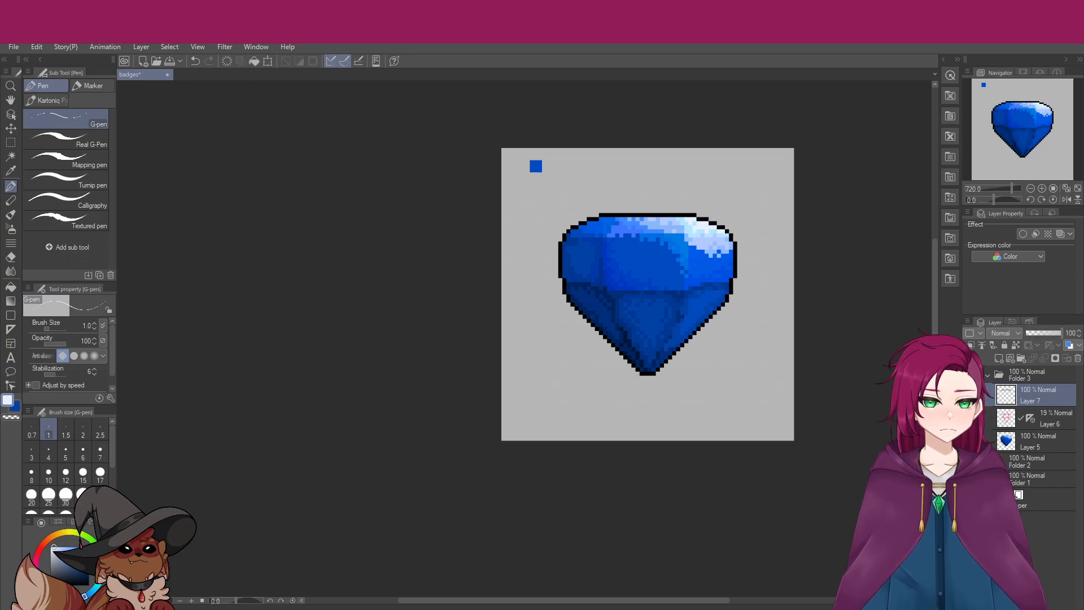
click(970, 395)
click(969, 394)
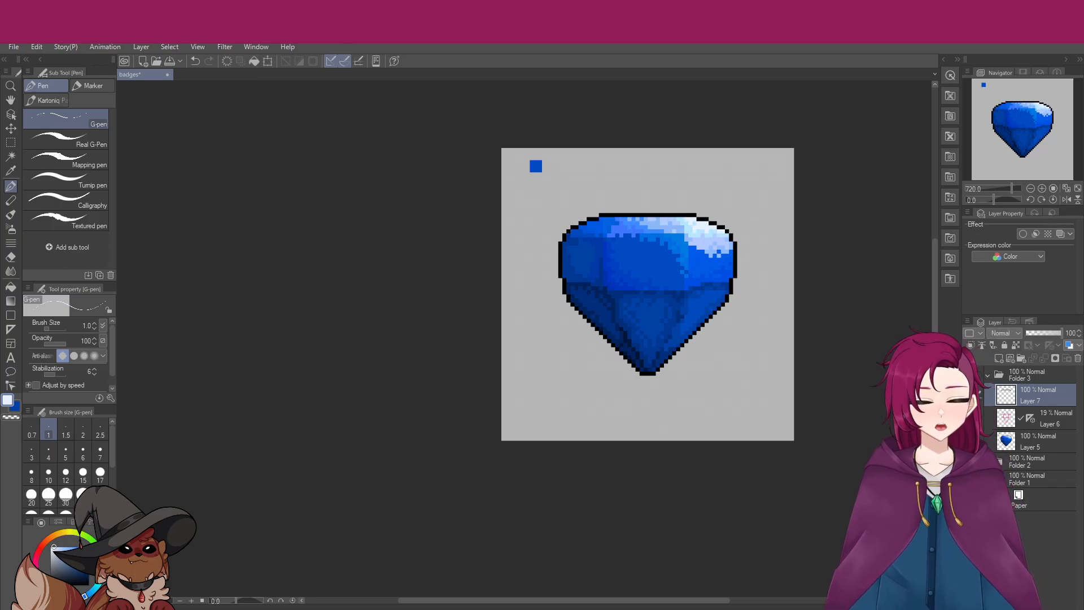
click(967, 395)
click(967, 395)
click(968, 395)
click(966, 396)
click(968, 395)
click(968, 395)
click(967, 395)
click(968, 395)
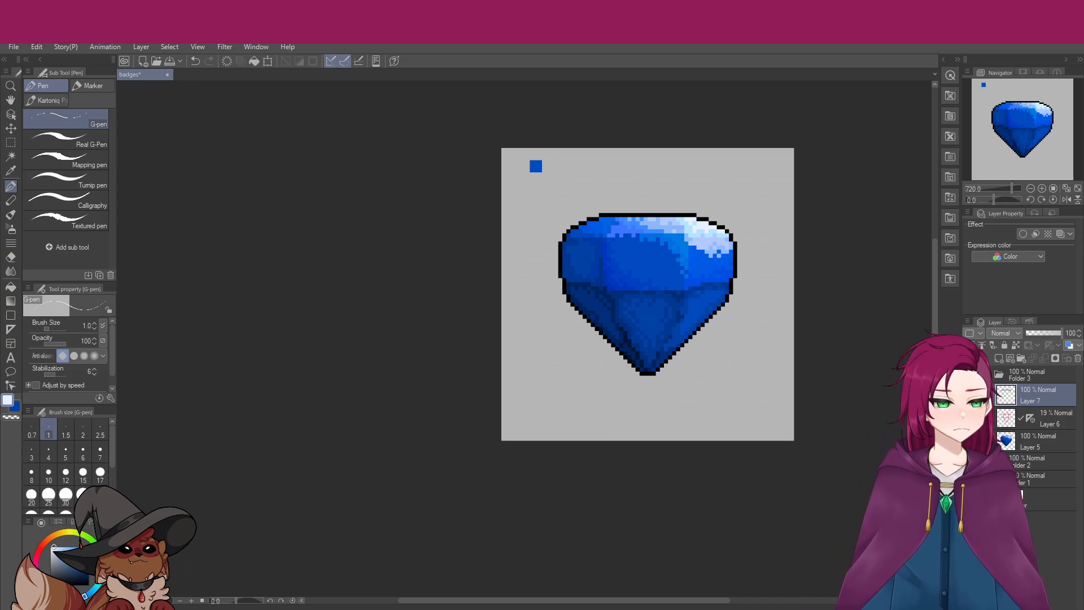
Examine the gem's shoulders and highlight up close with Layer 7 alternately shown and hidden
scroll(888, 314, up, 4)
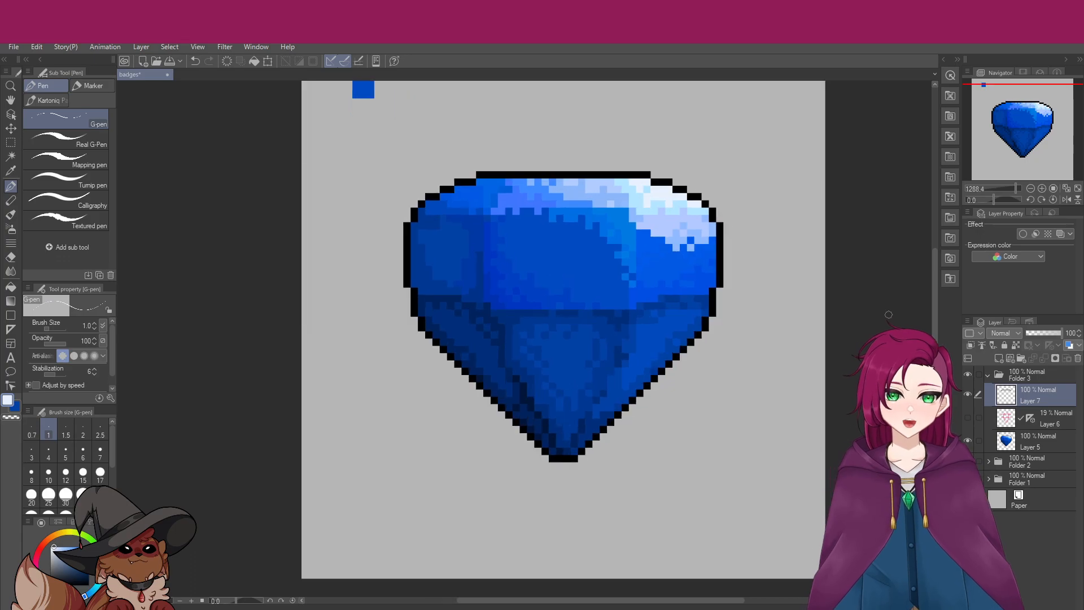
click(967, 395)
click(968, 395)
click(968, 394)
click(968, 394)
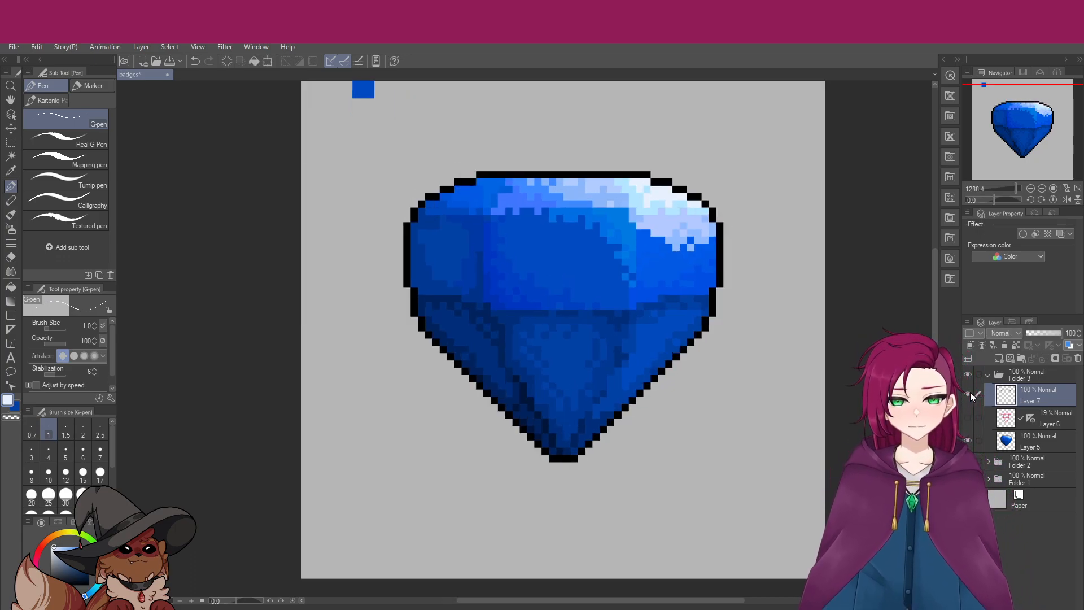
click(968, 395)
click(967, 395)
click(970, 393)
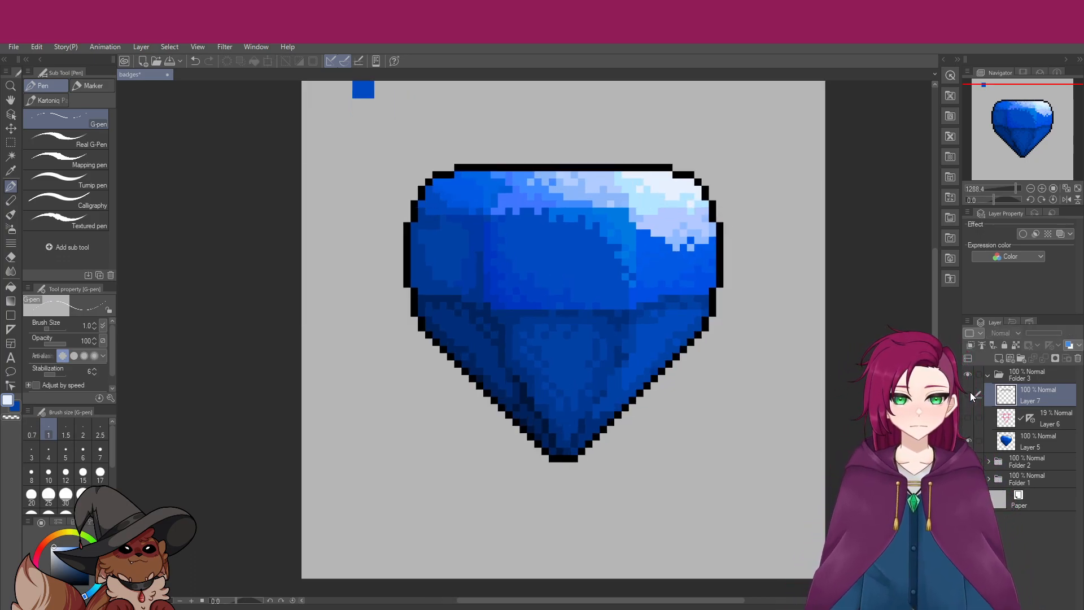
click(971, 393)
click(970, 393)
click(970, 394)
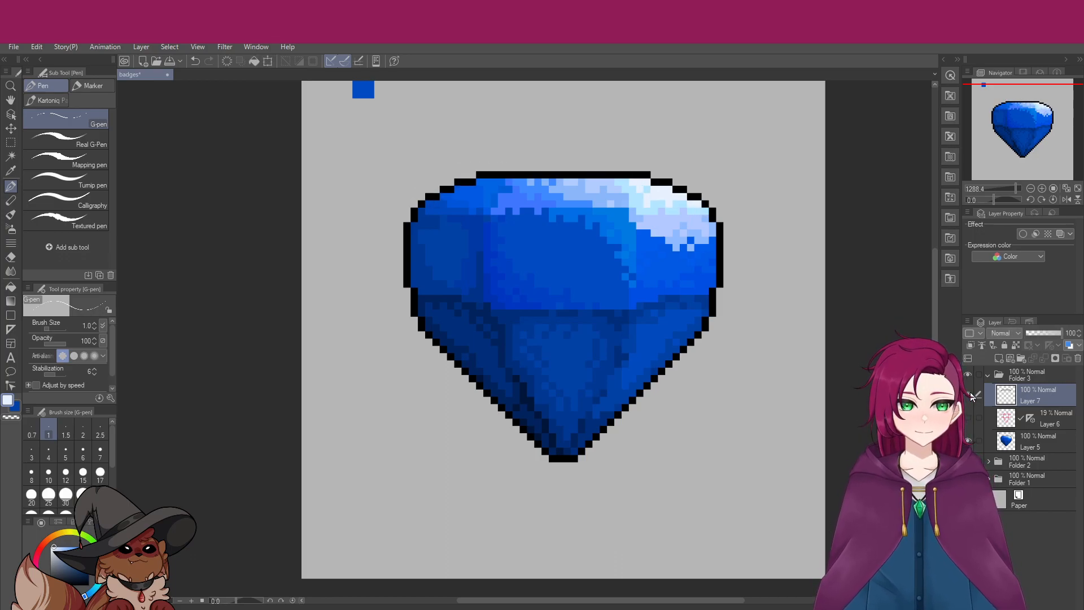
click(970, 394)
click(970, 393)
click(970, 393)
click(970, 393)
click(970, 393)
click(970, 393)
click(970, 393)
click(970, 393)
click(970, 393)
click(970, 393)
click(970, 393)
click(970, 393)
click(970, 393)
click(971, 393)
click(970, 393)
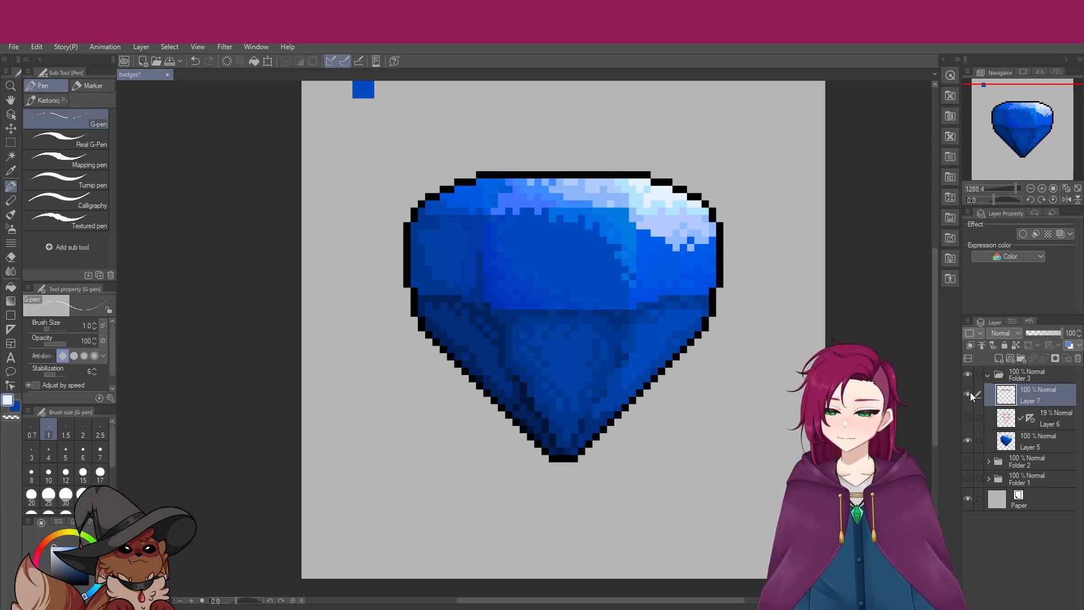
Check how the gem reads at small badge size with and without Layer 7's outline
scroll(584, 424, down, 5)
scroll(584, 424, down, 6)
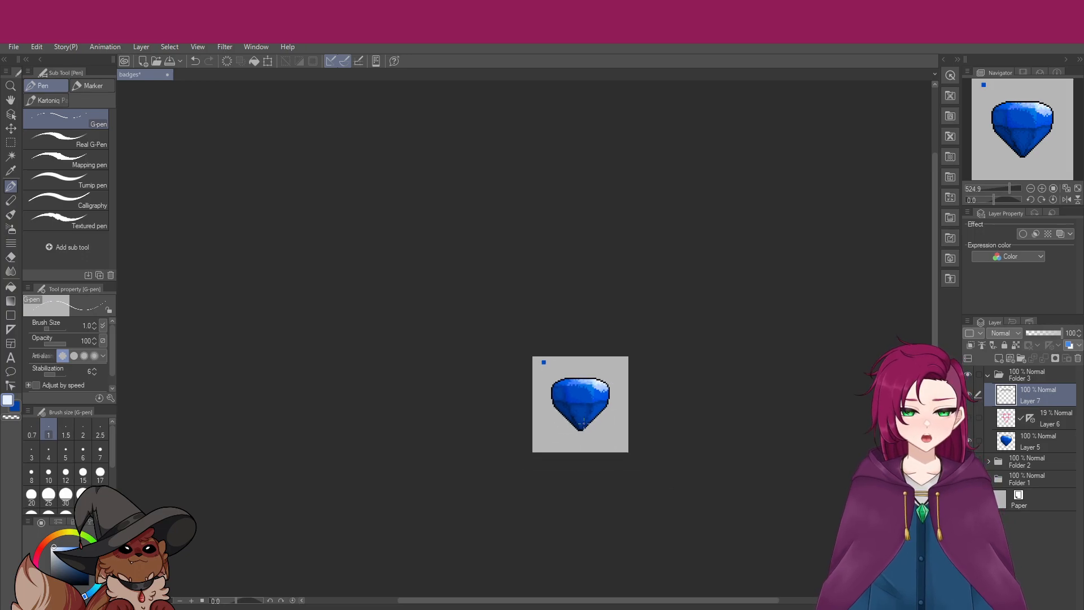
click(969, 395)
click(969, 395)
click(970, 395)
click(970, 395)
click(970, 395)
scroll(624, 330, down, 3)
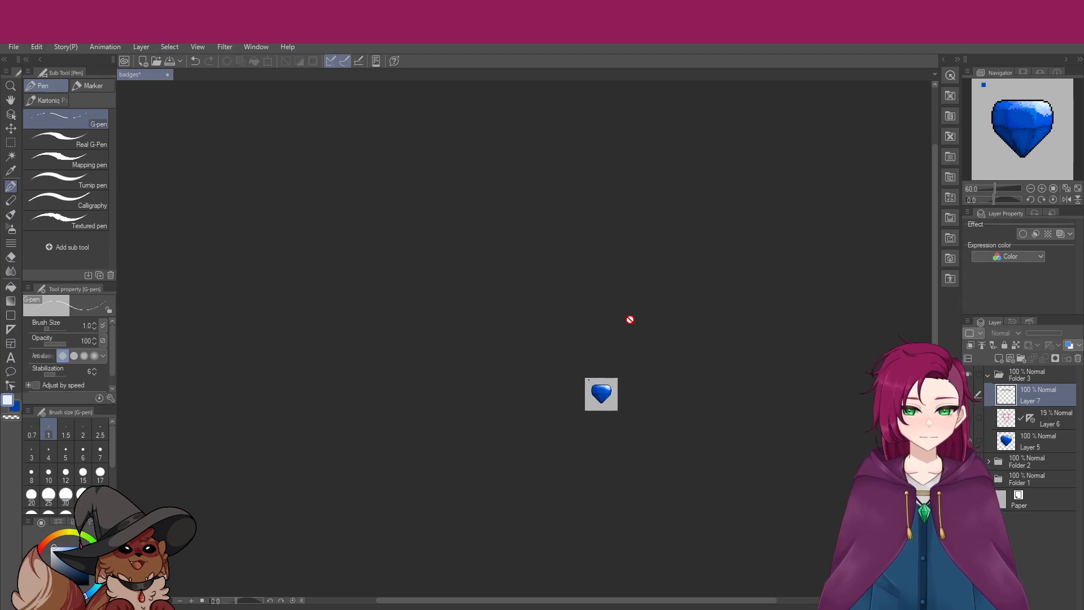
Recheck both top-outline versions at large and small sizes, leaving Layer 7 visible
scroll(615, 367, up, 4)
scroll(622, 402, up, 8)
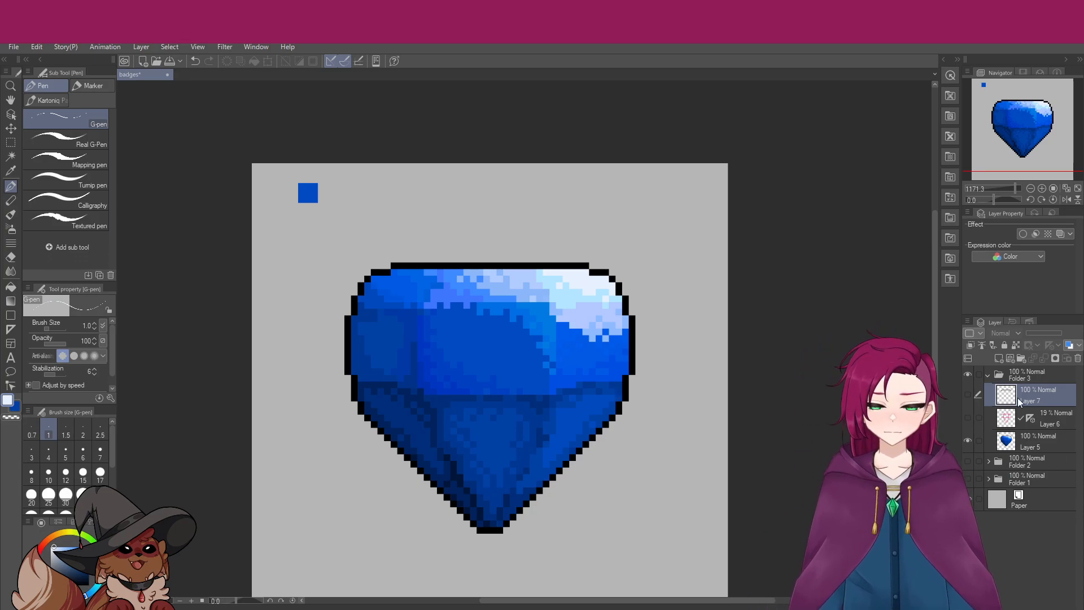
click(968, 393)
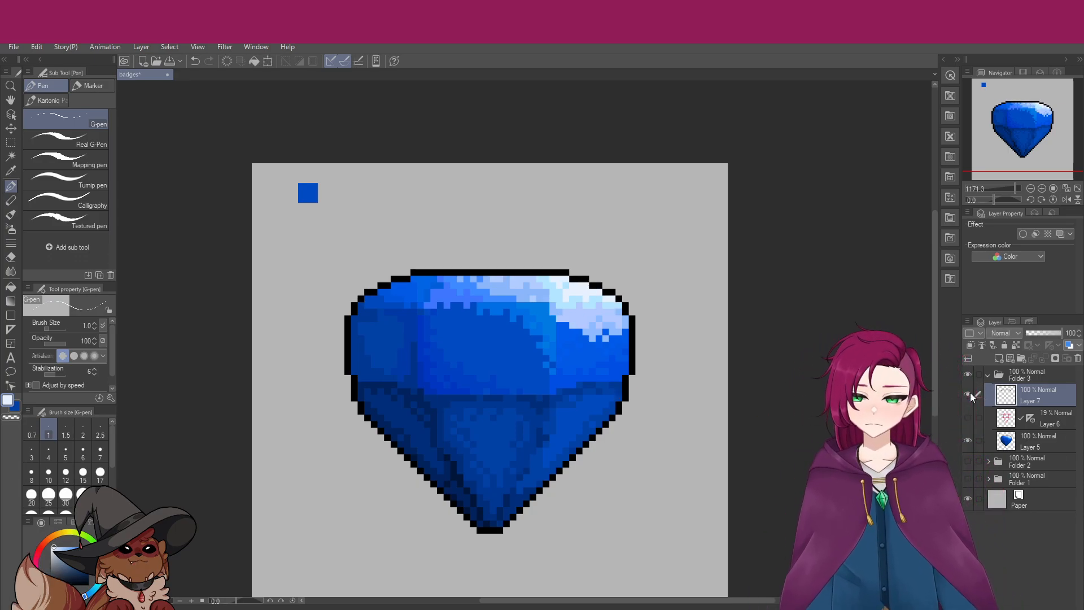
click(969, 394)
click(969, 394)
click(969, 394)
click(969, 393)
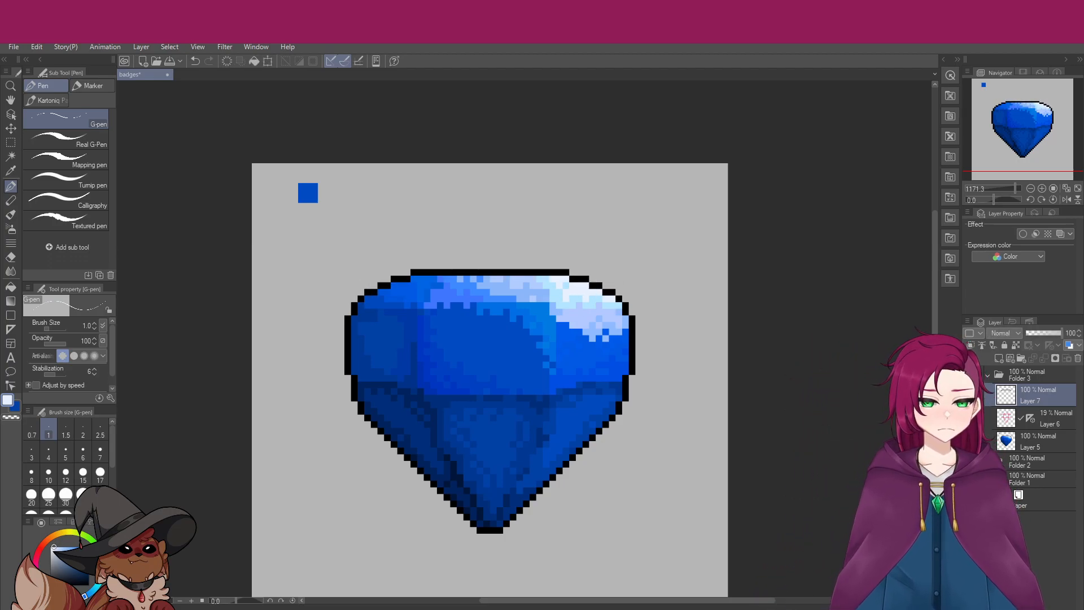
click(969, 394)
scroll(497, 437, down, 2)
scroll(497, 438, down, 6)
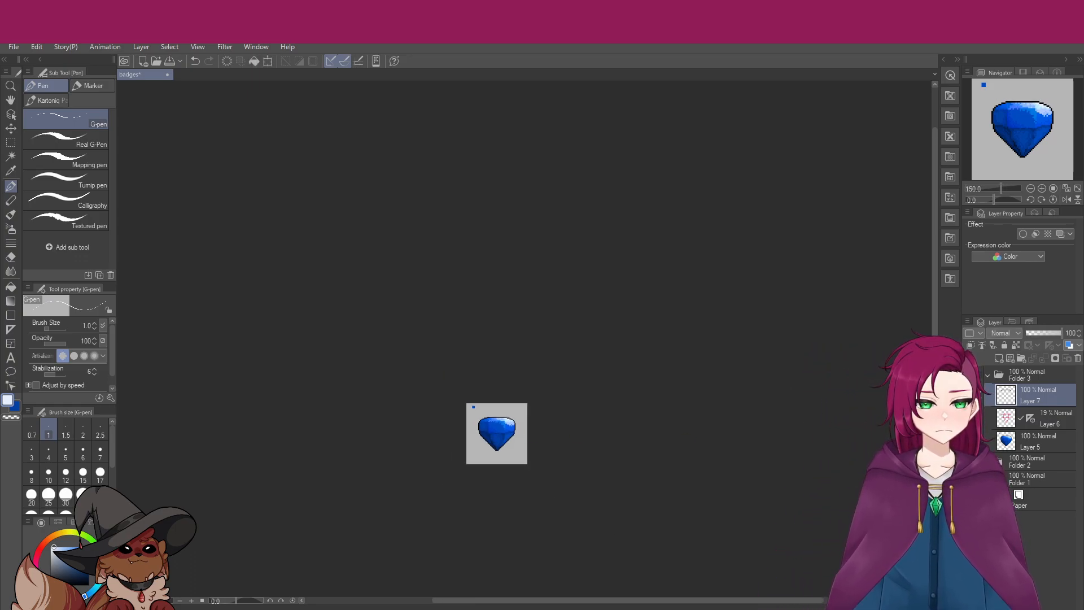
Compare the blue gem's two top outlines again at large and reduced sizes, leaving Layer 7 hidden
scroll(531, 455, up, 6)
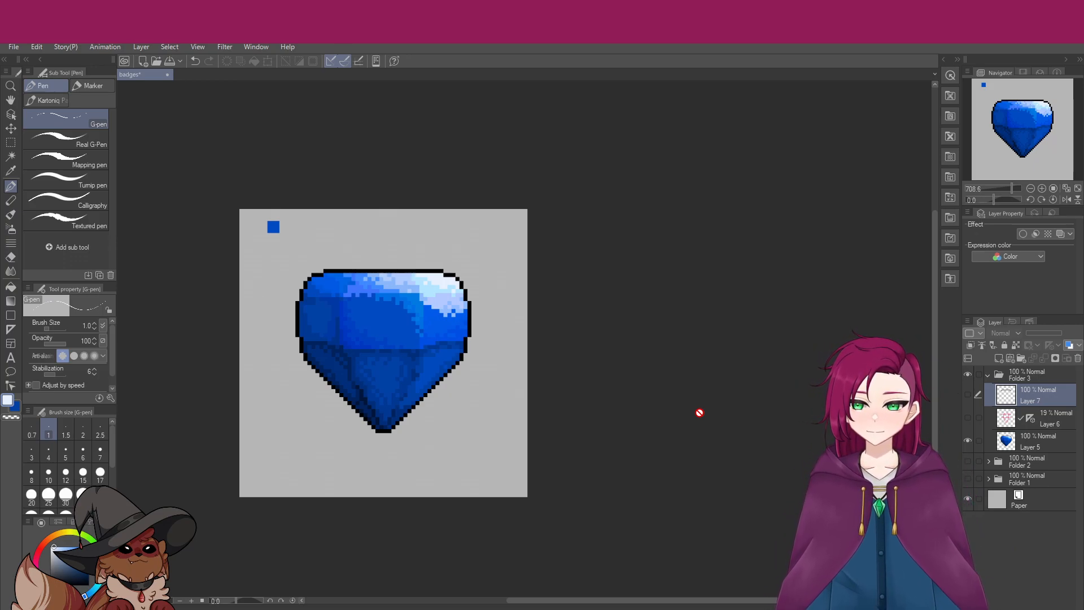
click(968, 398)
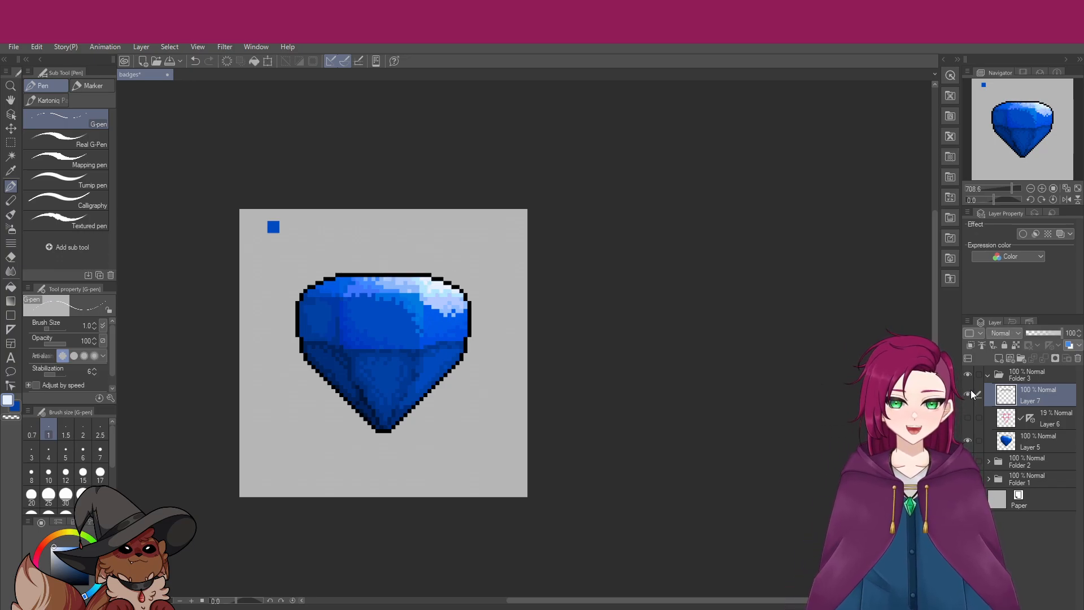
click(969, 393)
click(969, 393)
scroll(450, 314, down, 7)
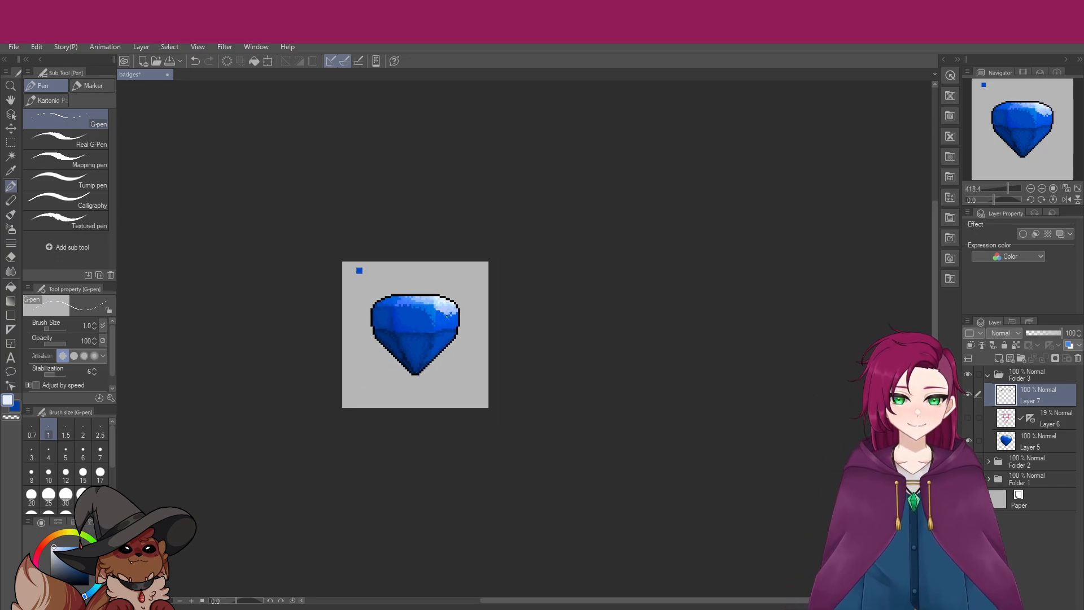
scroll(343, 271, up, 3)
scroll(347, 281, up, 5)
scroll(474, 327, down, 2)
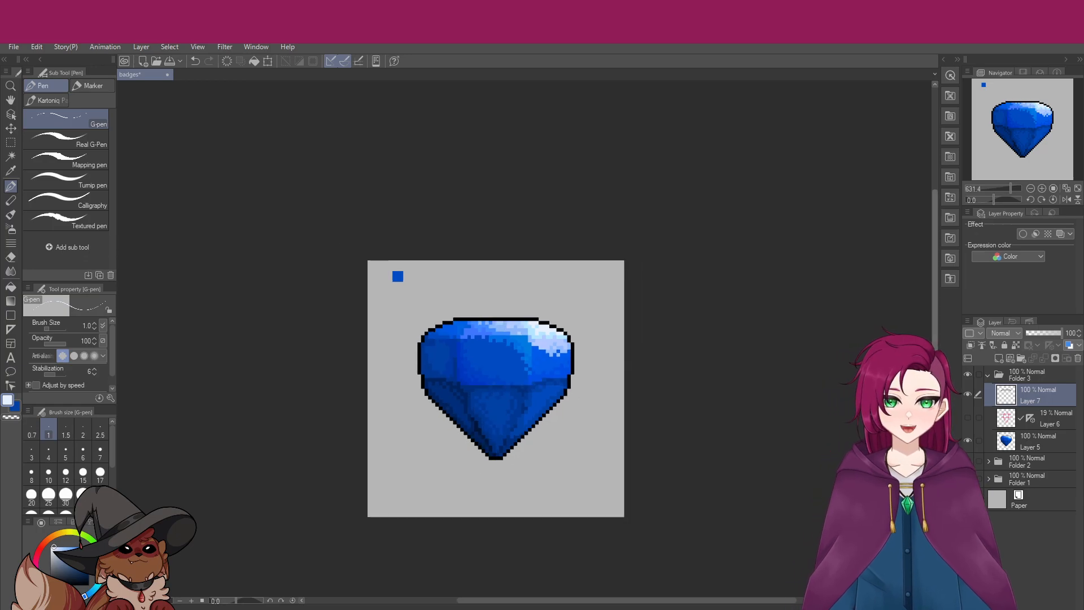
click(969, 395)
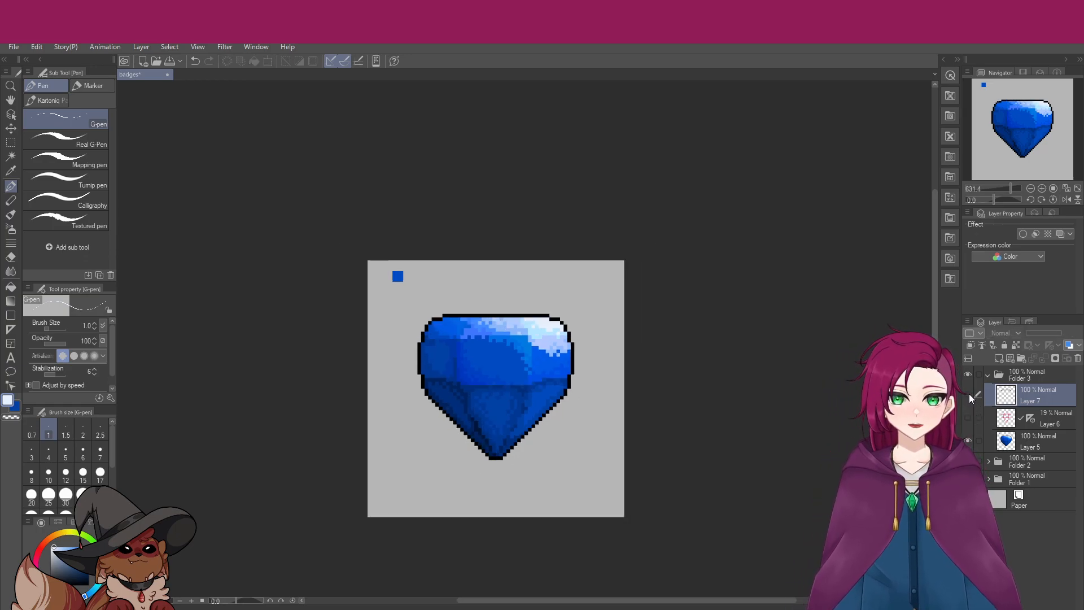
Show Layer 6's facet guide lines and check them against the gem with Layer 7 alternately shown and hidden
click(969, 421)
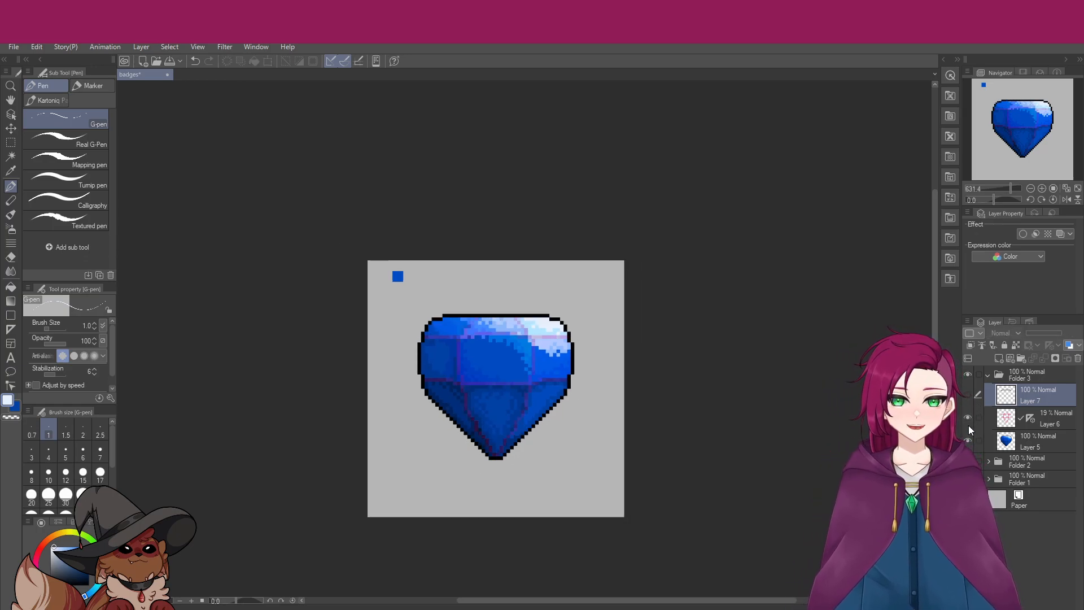
click(968, 396)
click(967, 396)
click(967, 395)
click(967, 396)
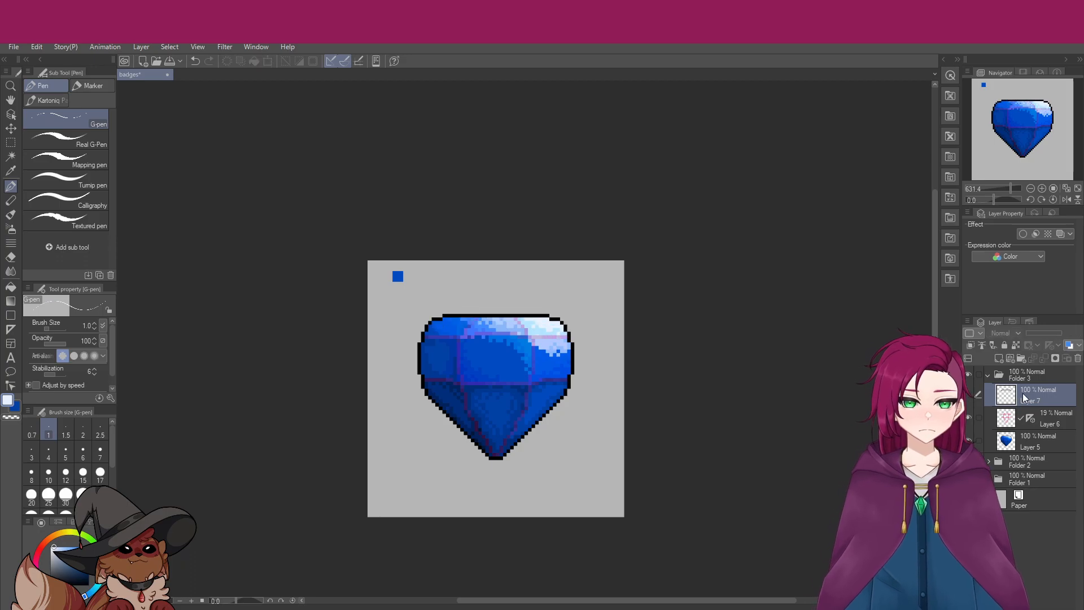
Move Layer 7 beneath Layer 6 and compare both outlines under the guide lines, leaving Layer 7 visible
drag(1031, 427, 1030, 429)
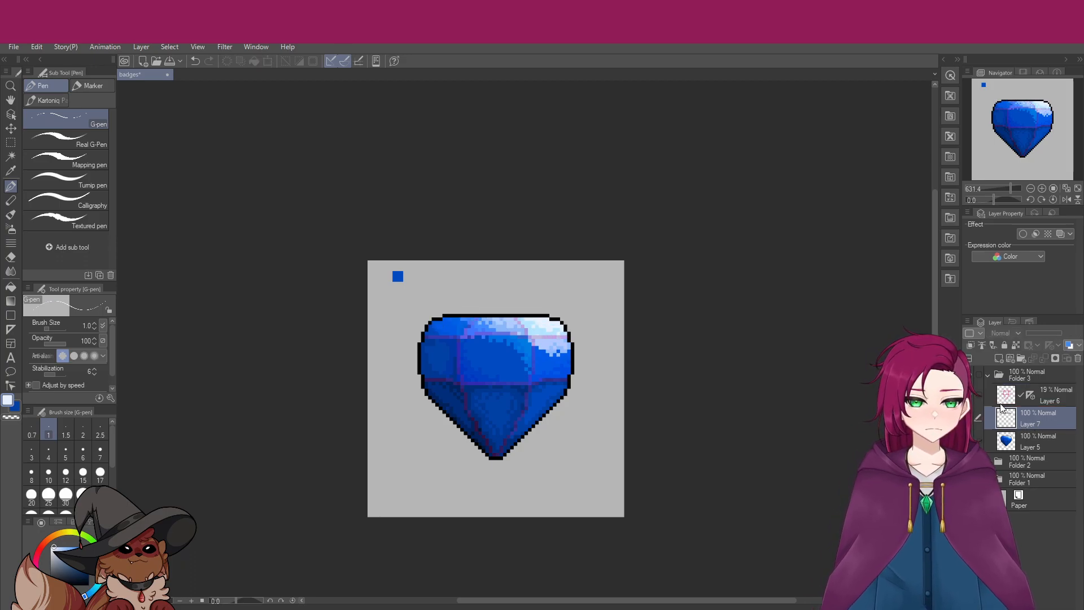
click(971, 417)
click(970, 417)
click(970, 418)
click(970, 418)
click(970, 418)
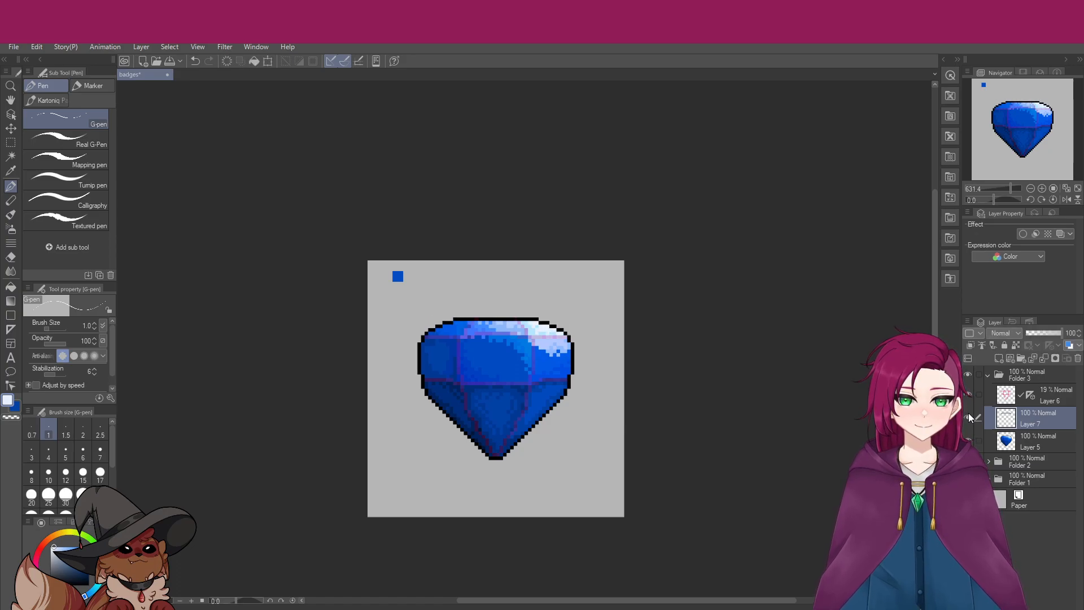
Hide Layer 6's guide lines and inspect the gem against transparency by temporarily hiding the Paper layer
click(973, 399)
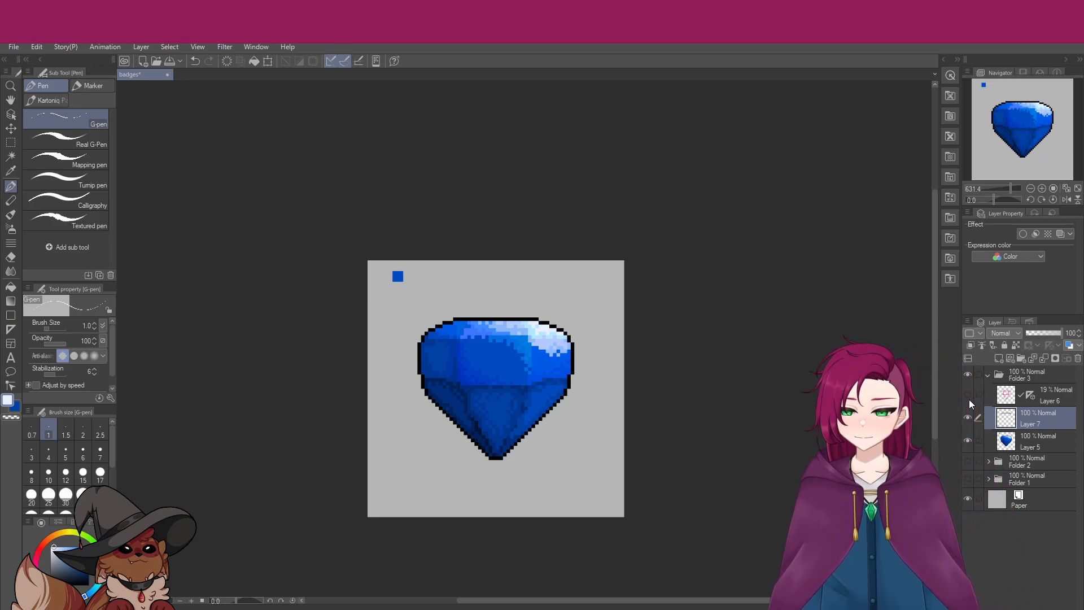
click(969, 500)
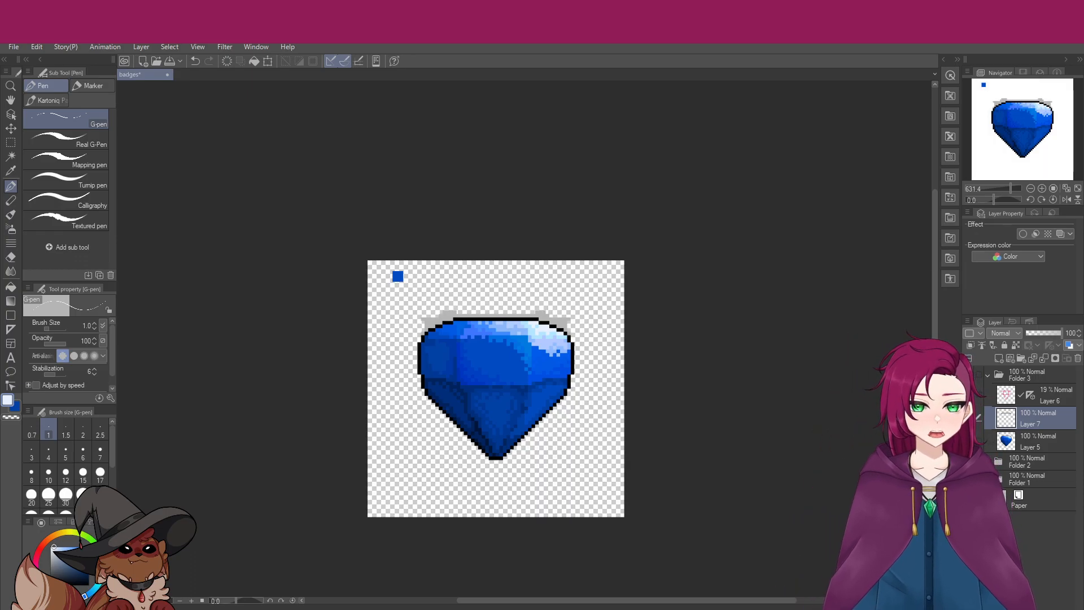
scroll(506, 331, up, 2)
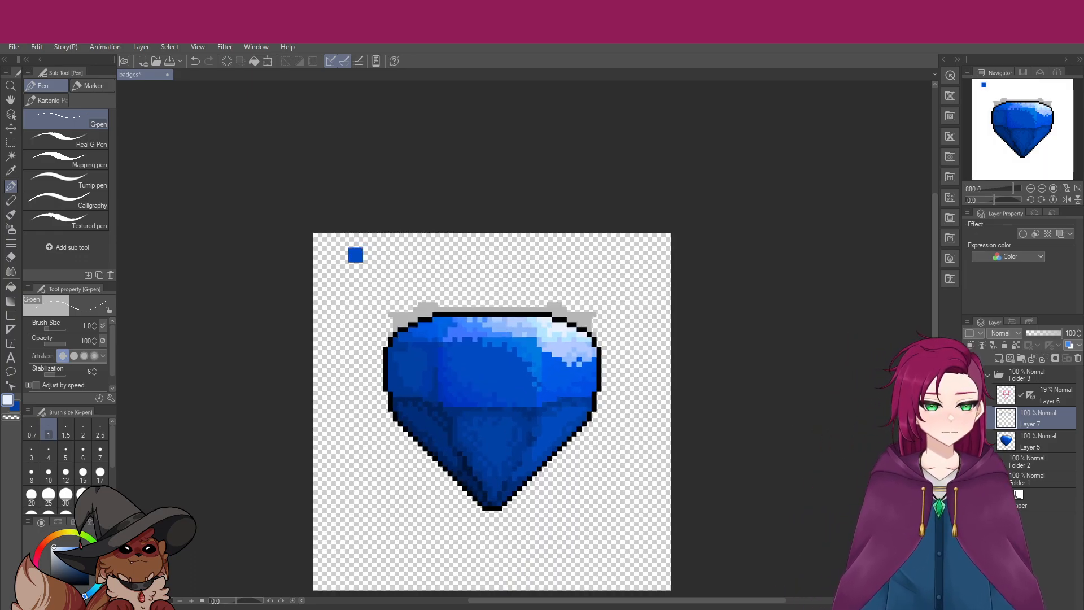
click(970, 500)
Hide Folder 3, display the red gem in Folder 2, and expand Folder 1
click(969, 375)
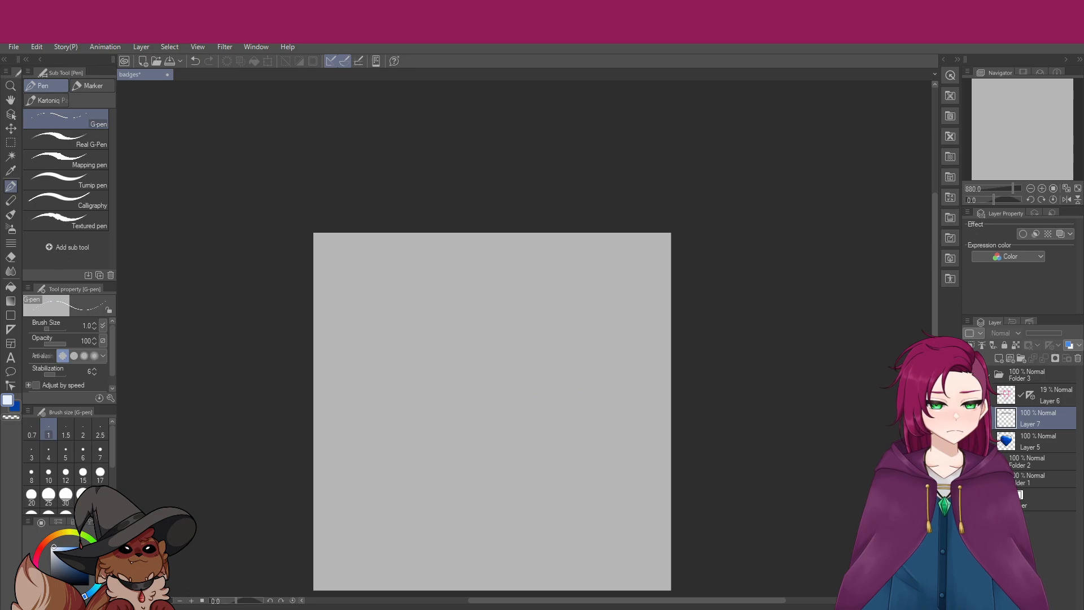
click(970, 375)
scroll(544, 513, down, 4)
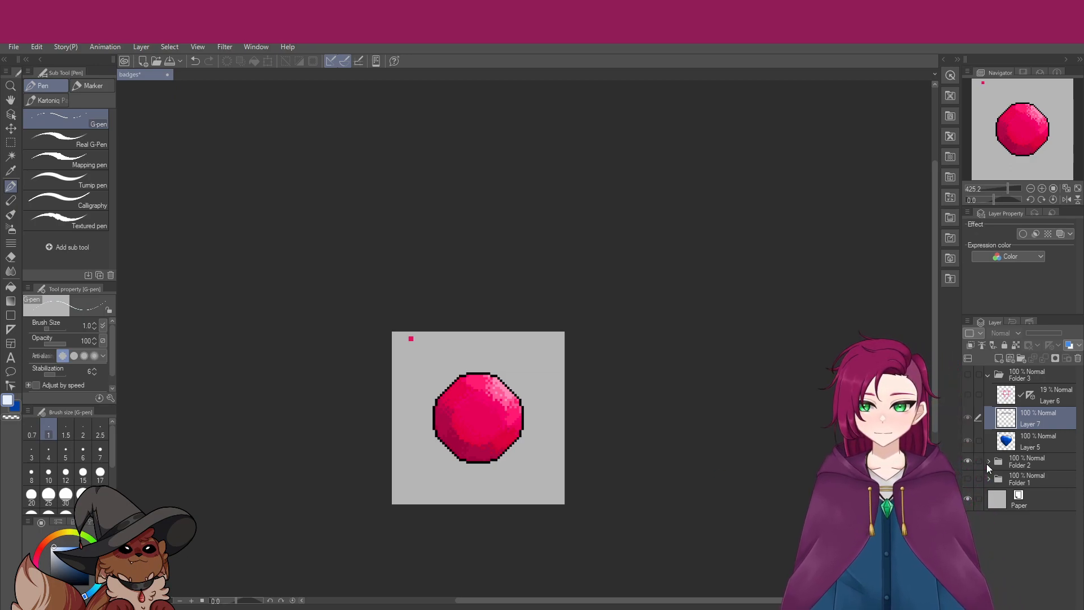
click(987, 476)
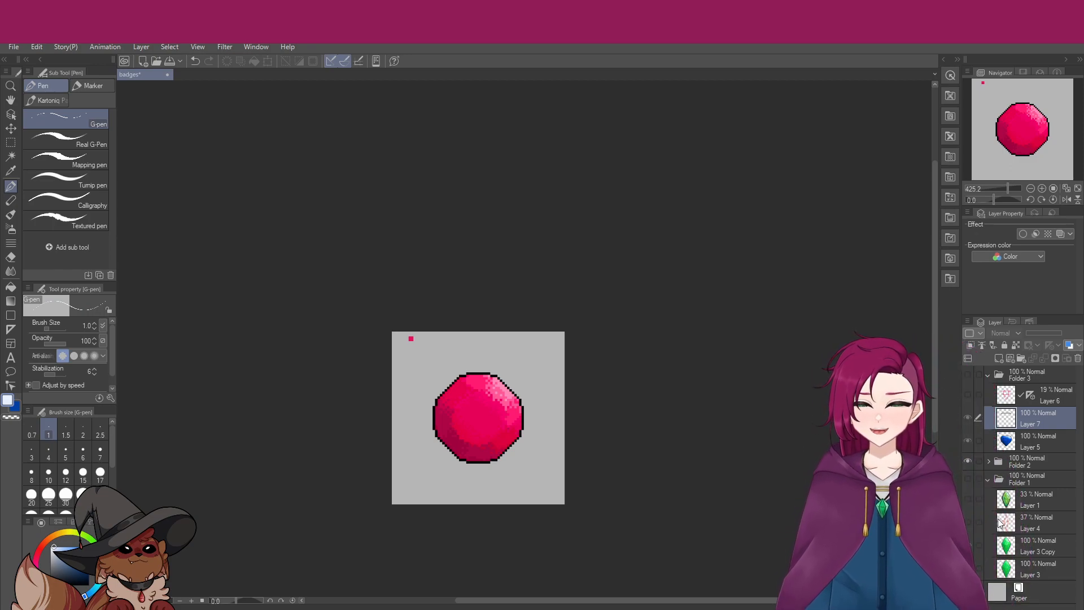
Examine the finished red gem's outline and highlight shading up close and at small badge size
scroll(509, 407, up, 2)
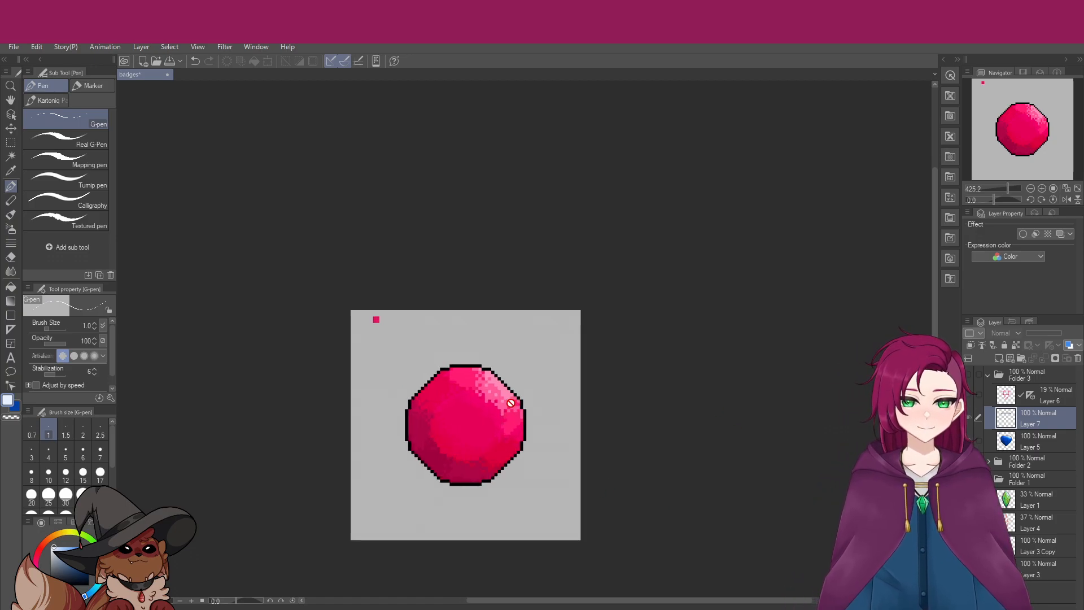
scroll(542, 471, down, 1)
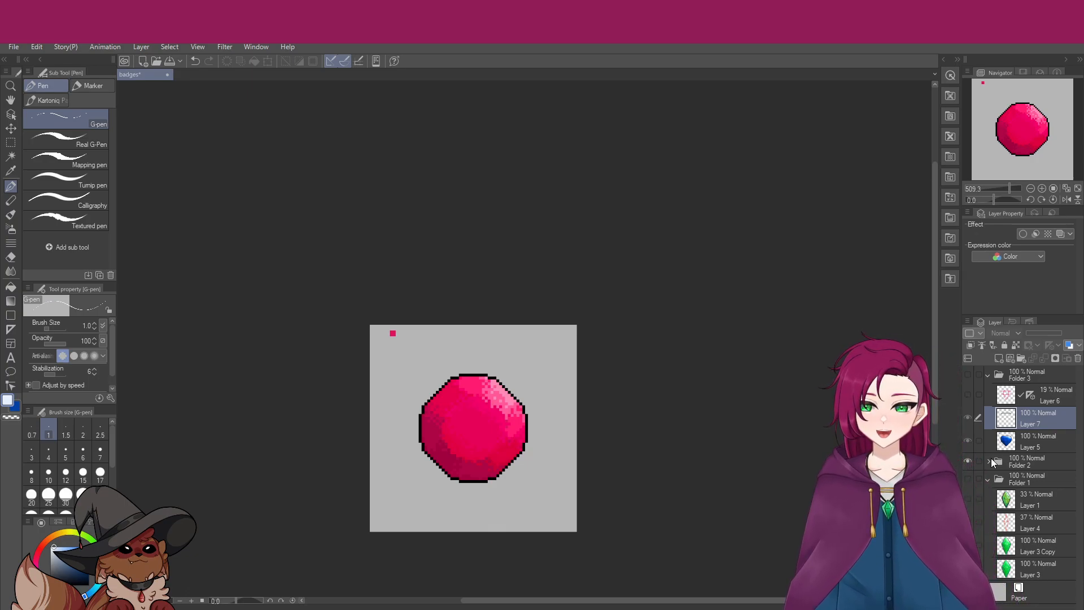
scroll(530, 466, up, 5)
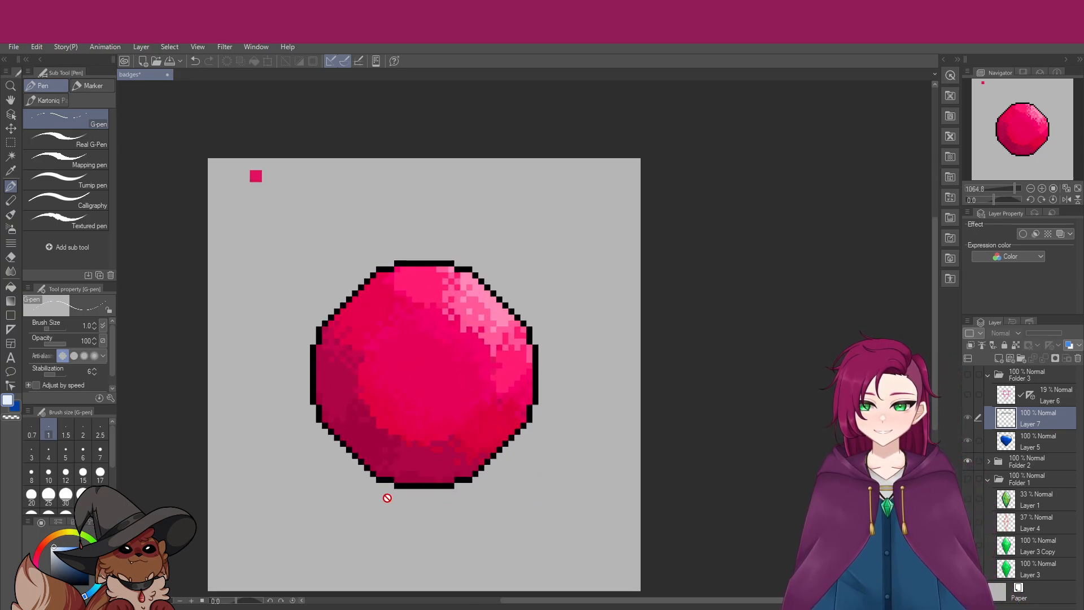
scroll(384, 496, down, 3)
scroll(390, 494, down, 8)
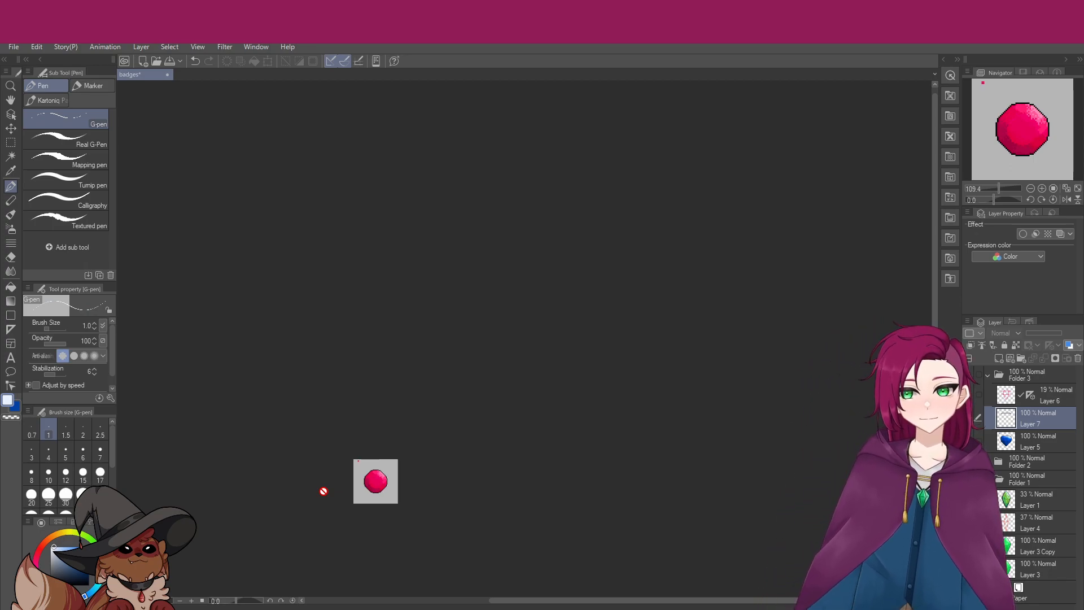
scroll(367, 494, down, 4)
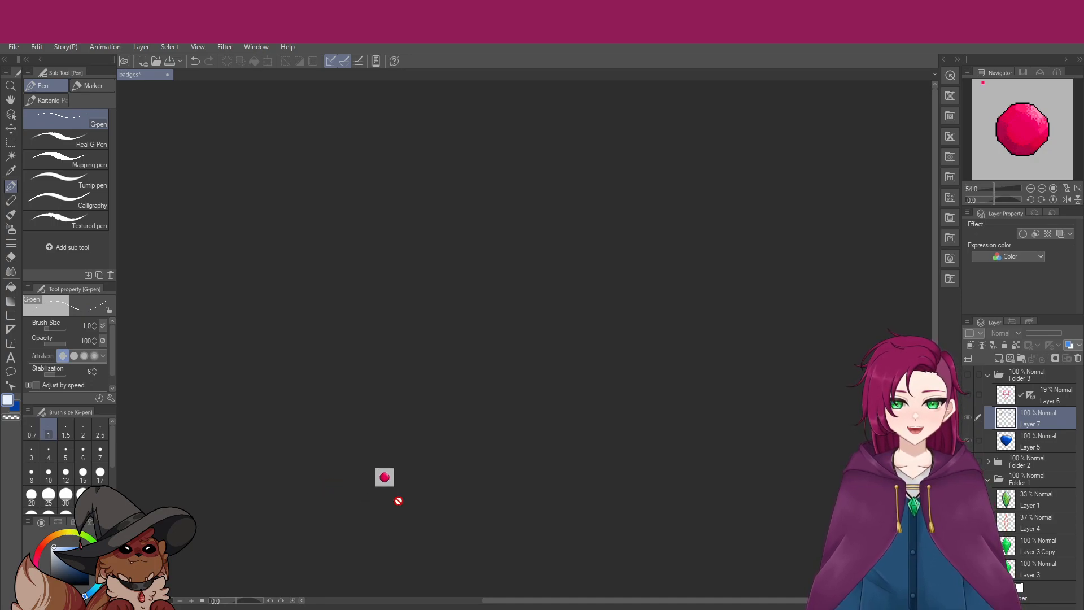
scroll(398, 502, up, 5)
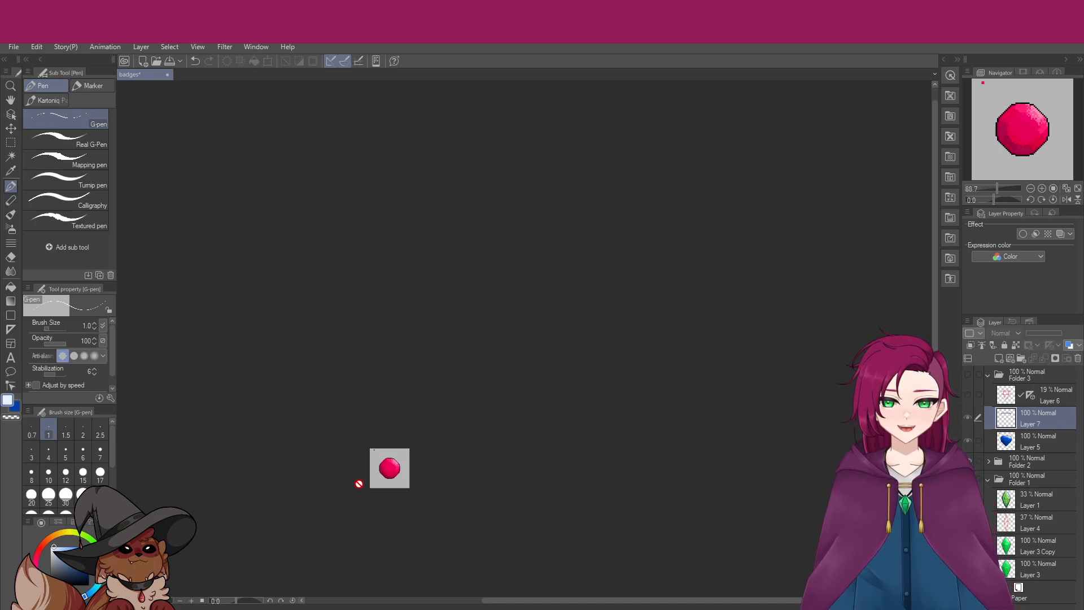
scroll(359, 484, up, 1)
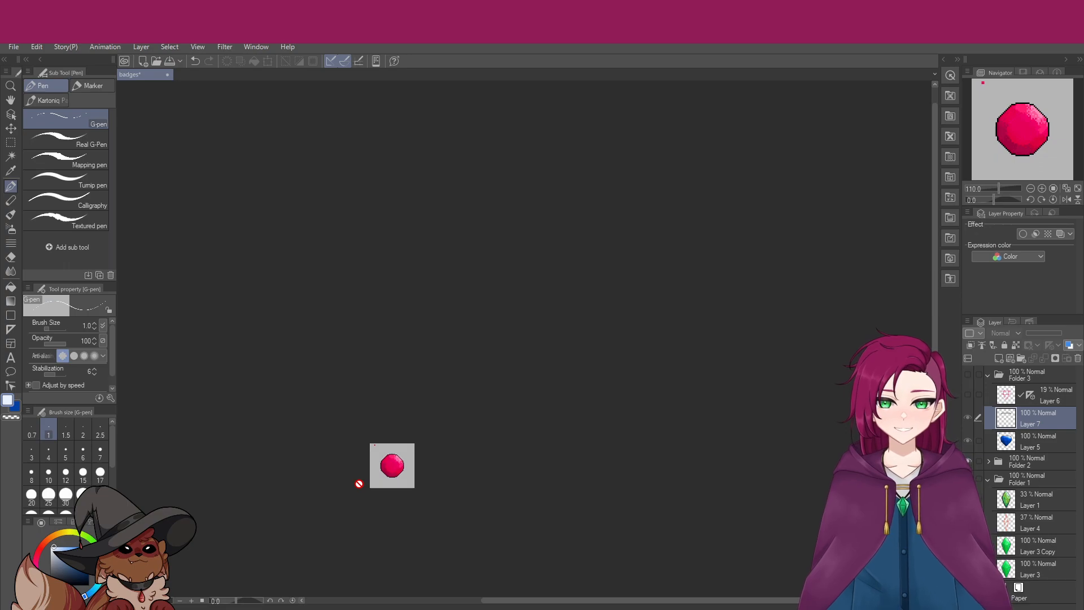
scroll(360, 484, up, 8)
scroll(374, 454, up, 8)
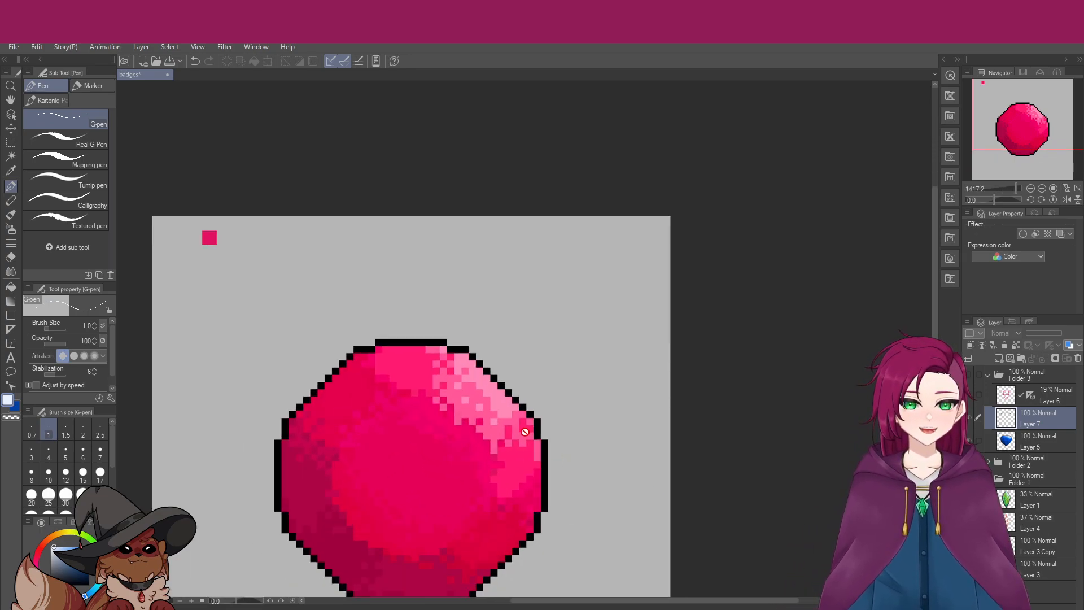
scroll(480, 397, down, 2)
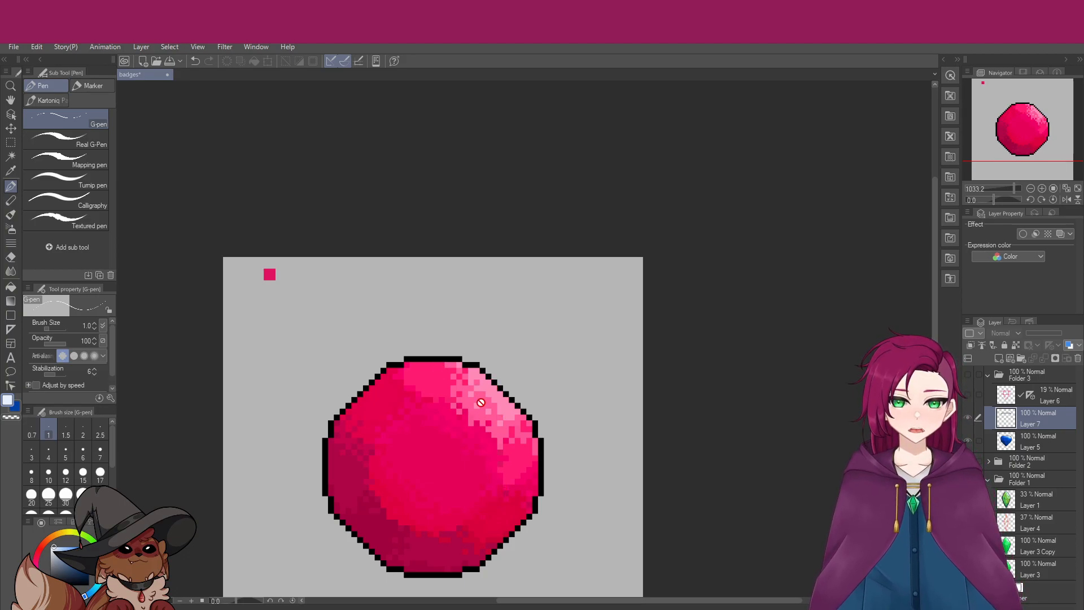
scroll(446, 572, down, 1)
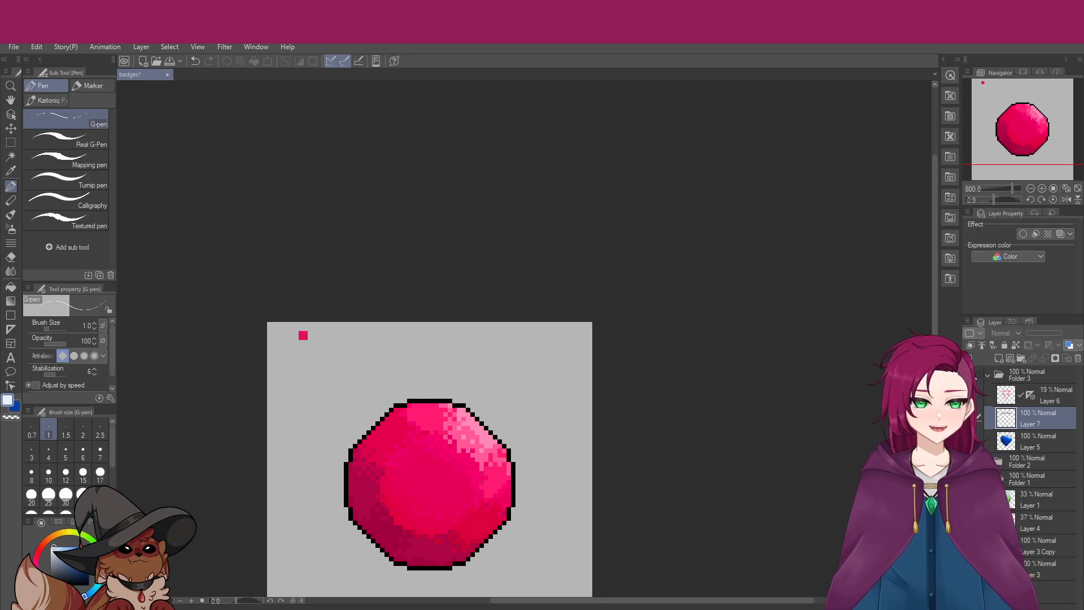
Overlay the blue gem and its Layer 6 guides on the red gem, and switch the display to Folder 1's green gem
click(969, 375)
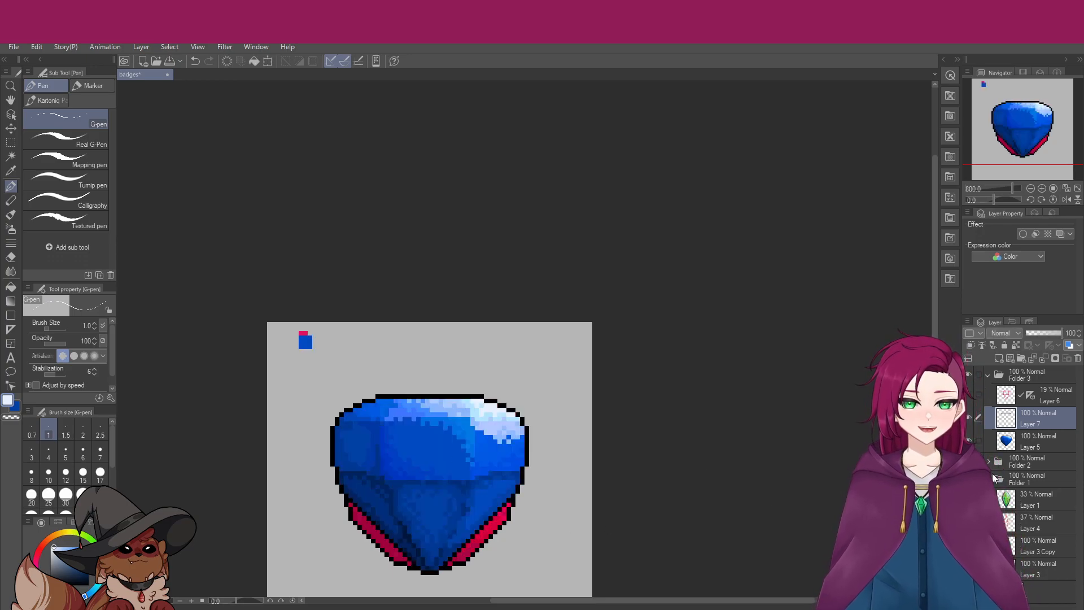
click(968, 395)
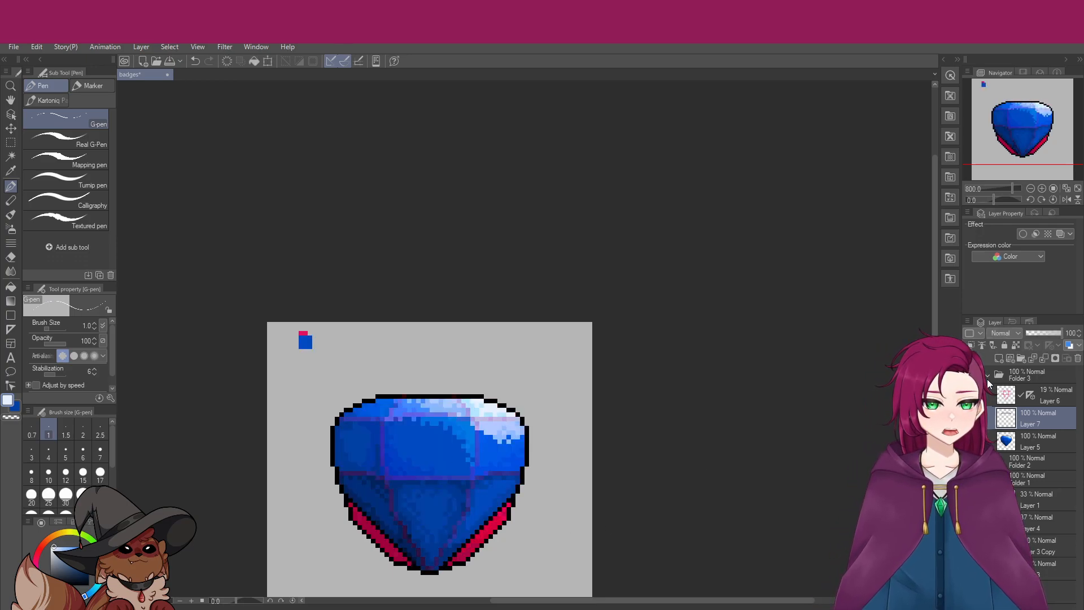
click(969, 375)
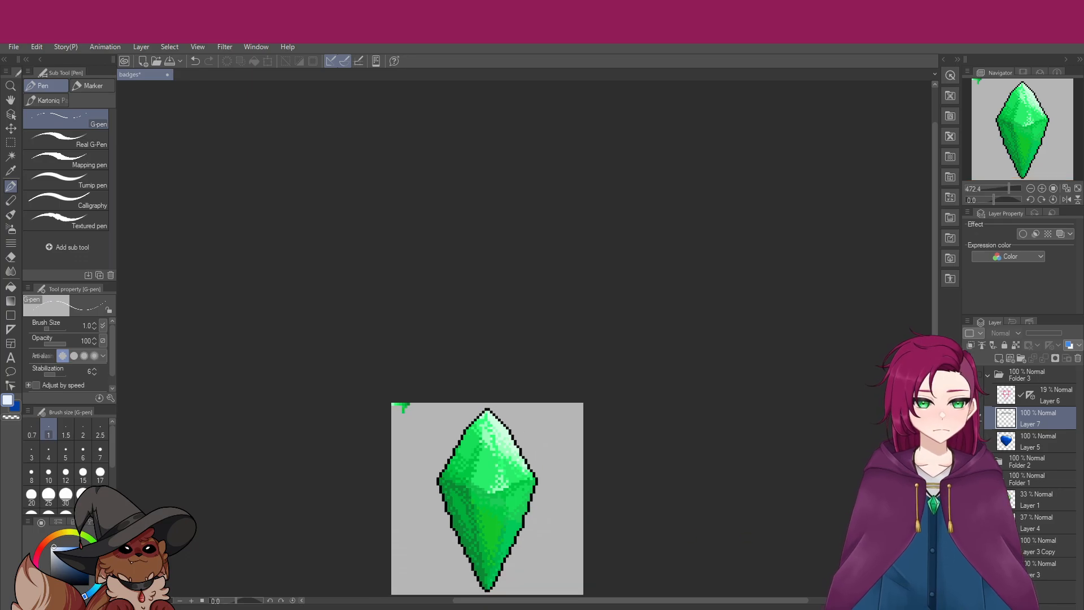
Examine the green gem's facets, briefly toggling Layer 4
scroll(495, 462, down, 3)
scroll(444, 577, up, 4)
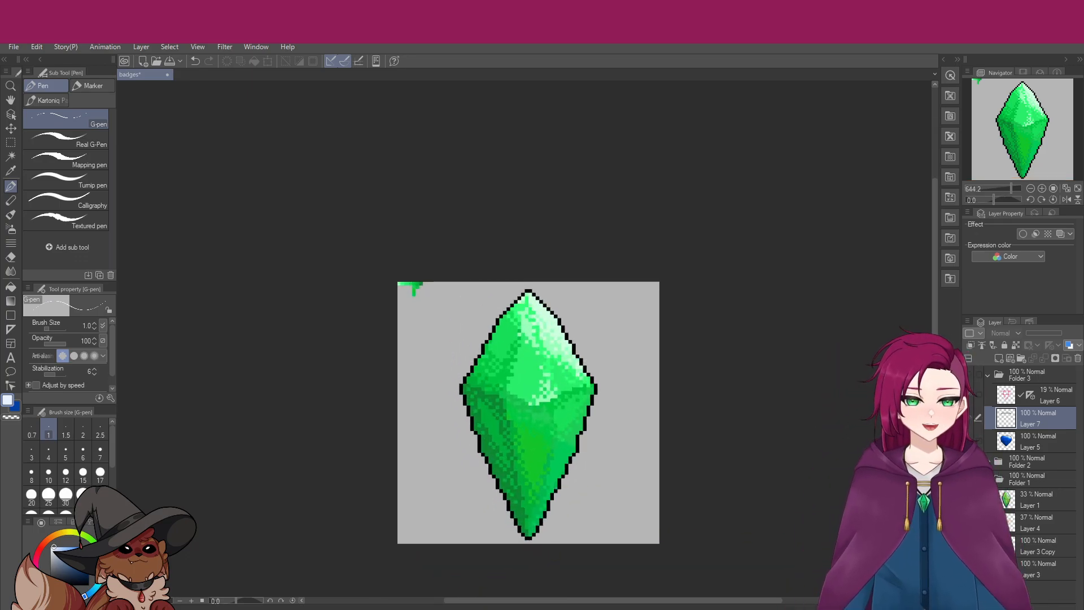
click(970, 522)
click(969, 522)
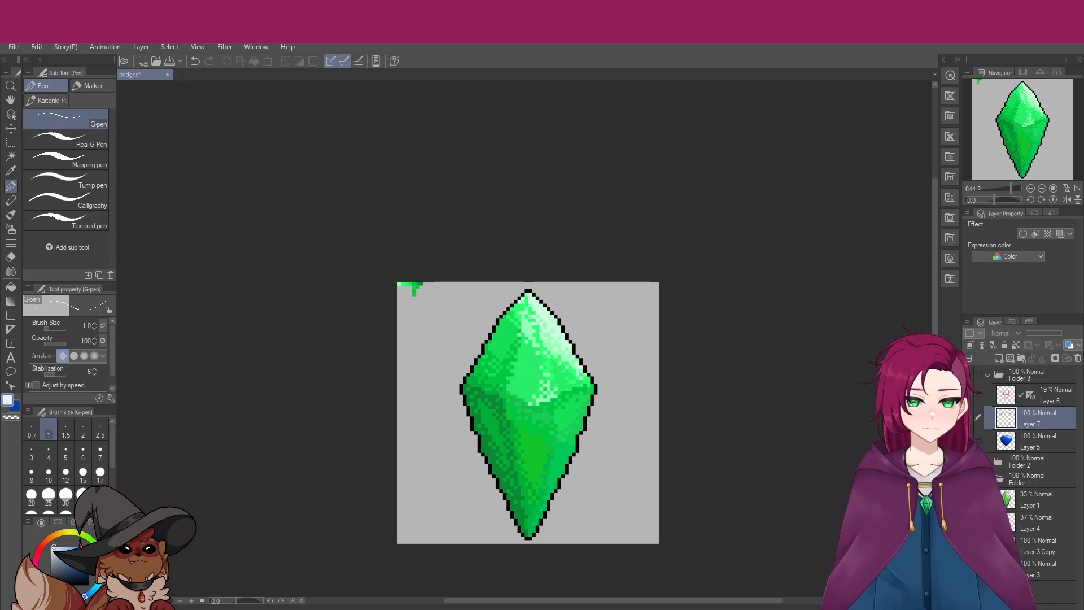
Compare the green gem's two highlight versions by toggling Layer 3 Copy
click(968, 545)
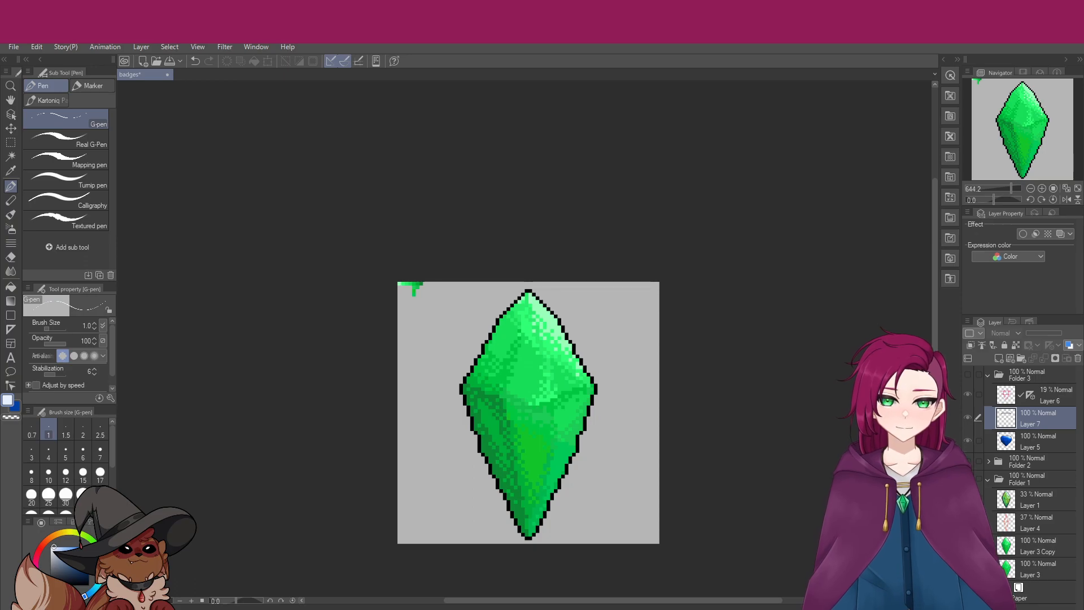
click(969, 546)
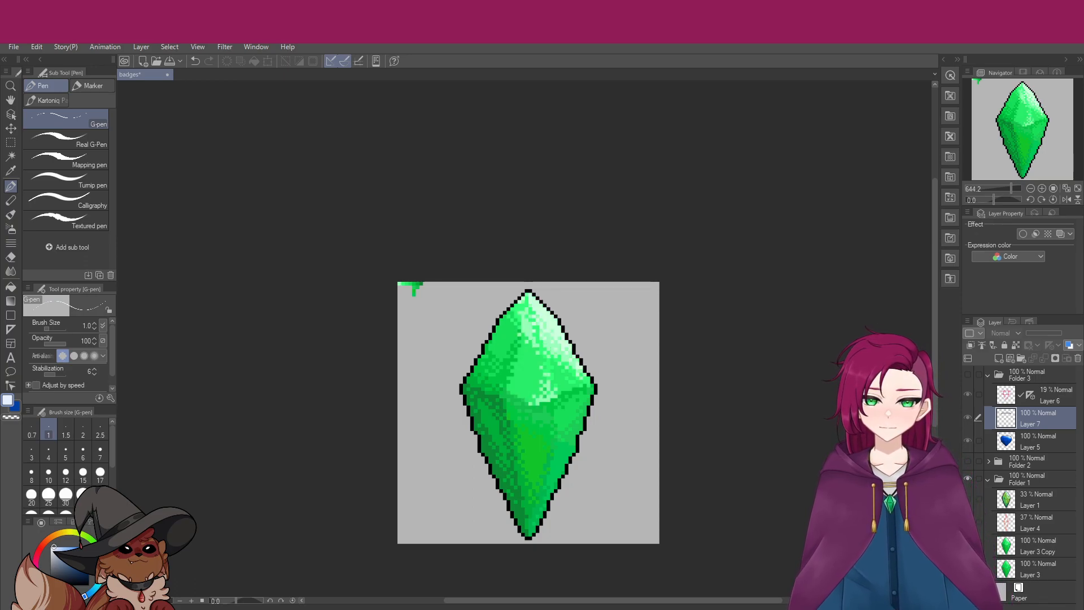
click(969, 545)
click(968, 545)
click(968, 546)
Check how the green gem's highlights read at small badge size and up close
scroll(593, 443, down, 2)
scroll(593, 443, down, 5)
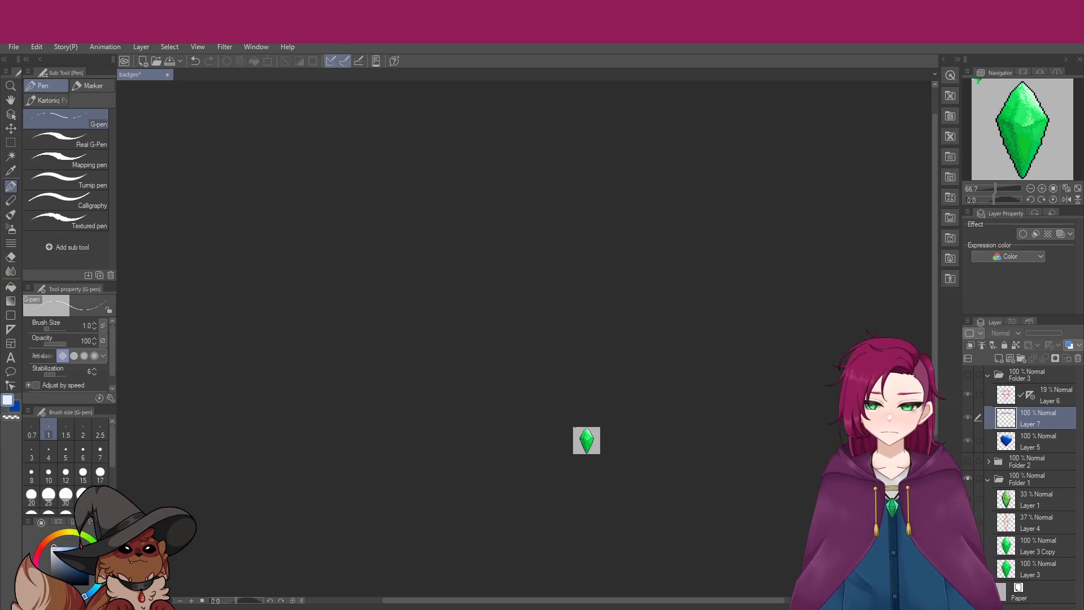
scroll(549, 458, up, 15)
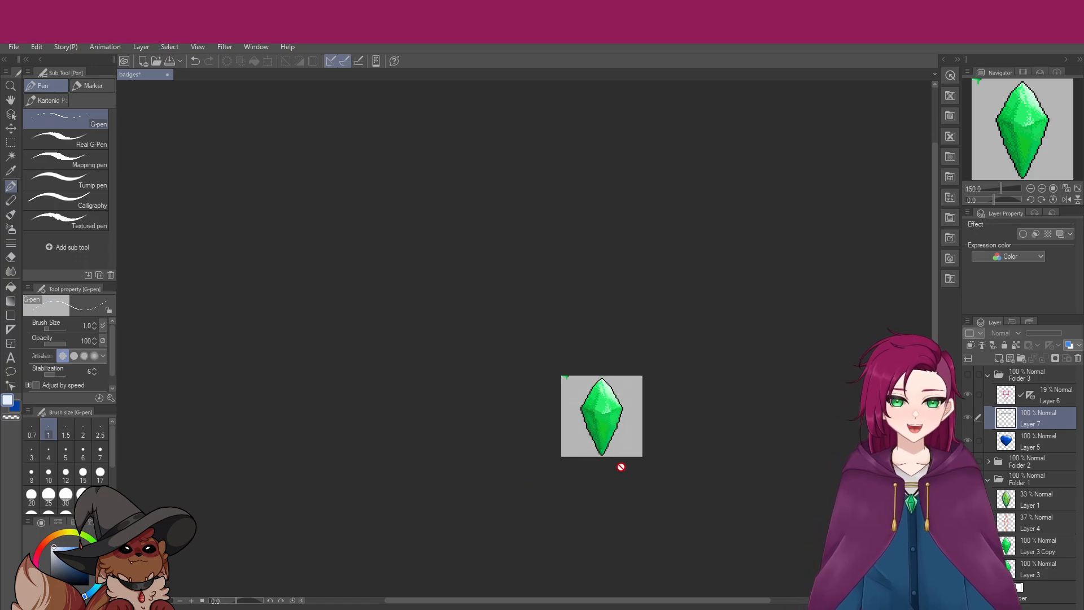
scroll(644, 468, up, 4)
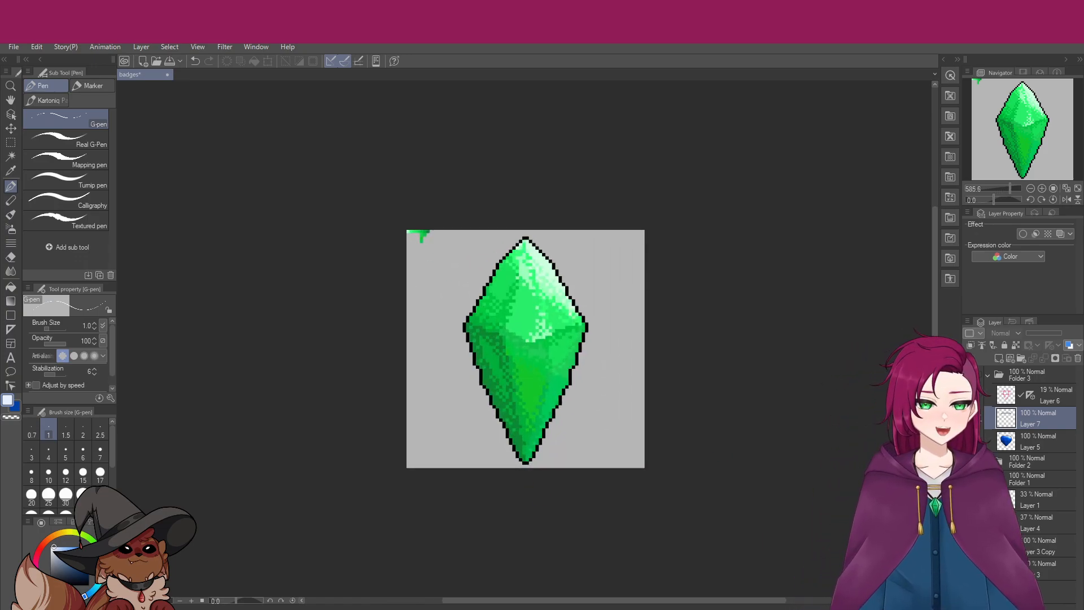
Show only the blue gem in Folder 3, hiding Folder 1, the Layer 6 guides and the Paper background
scroll(645, 468, up, 3)
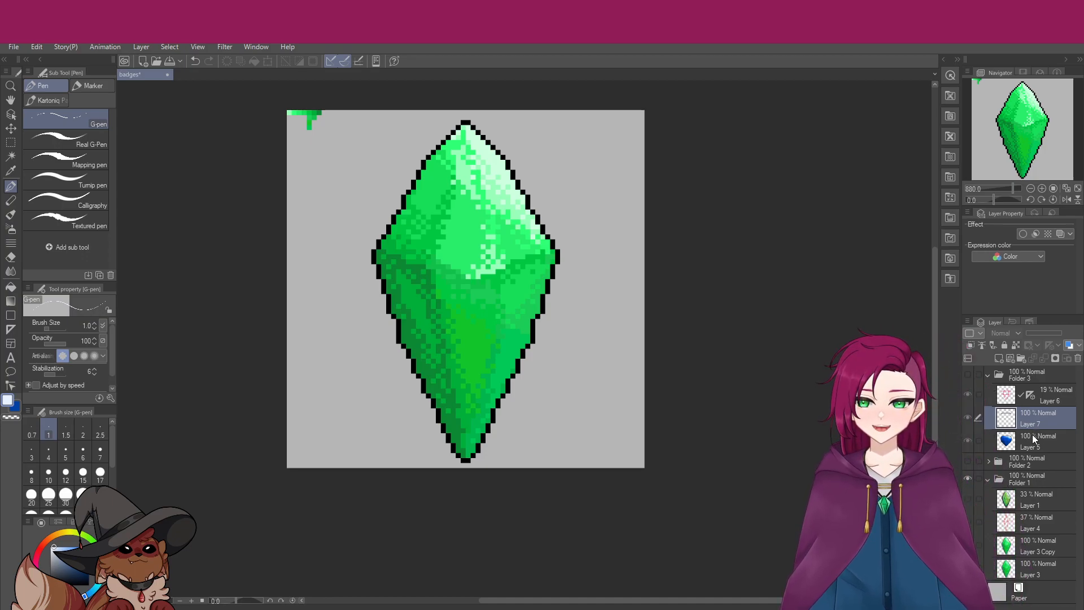
click(969, 375)
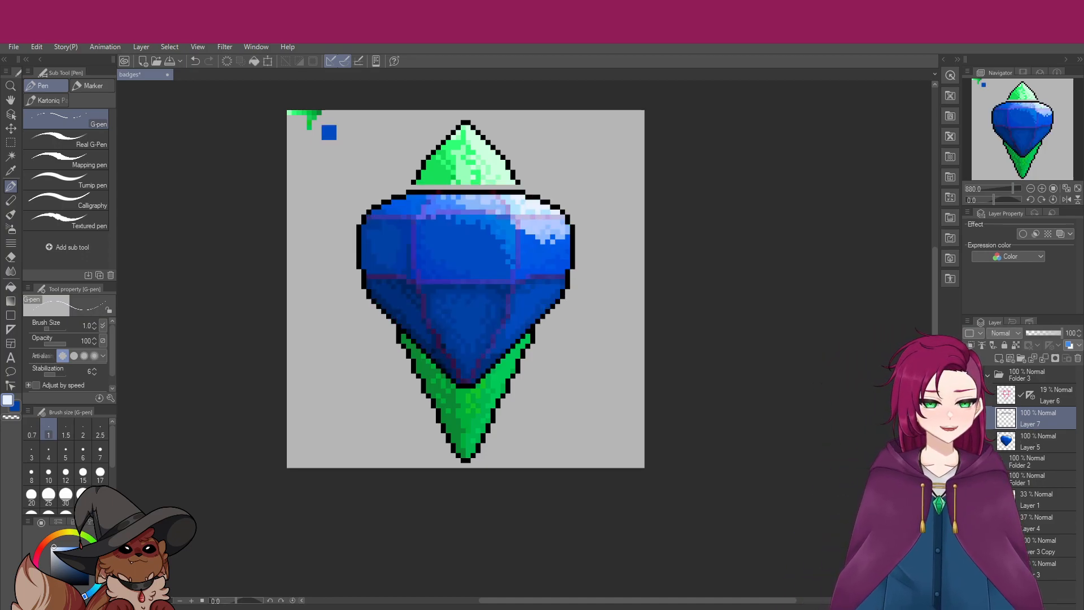
click(969, 478)
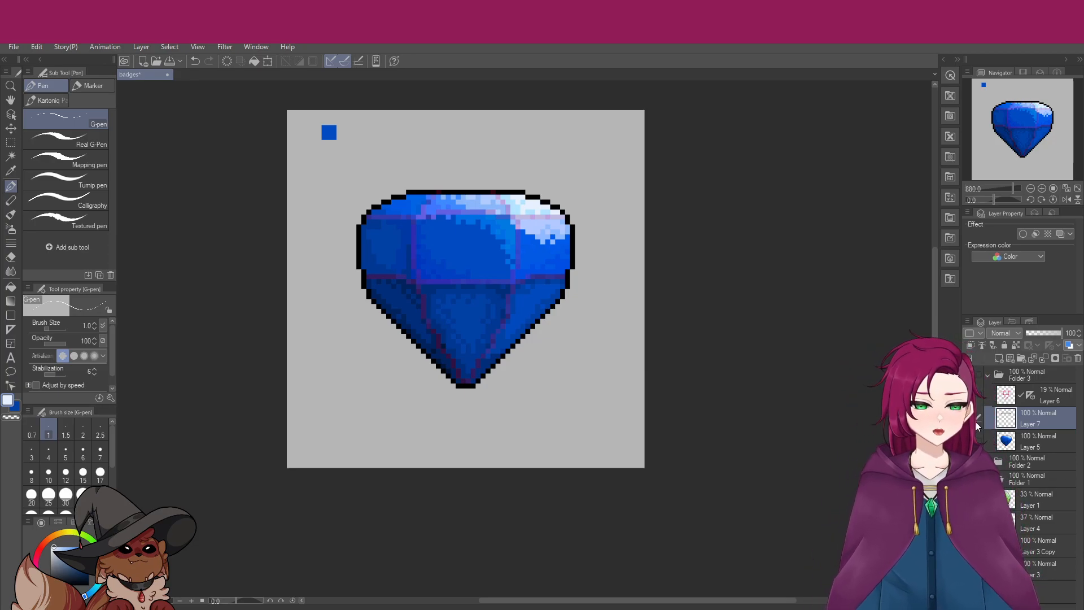
click(968, 395)
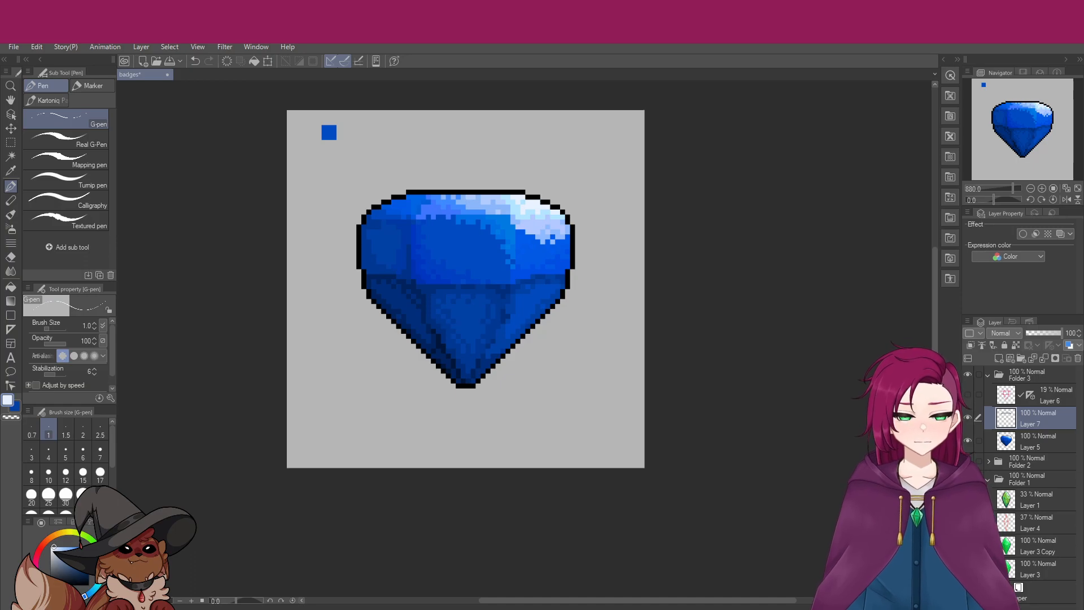
click(968, 592)
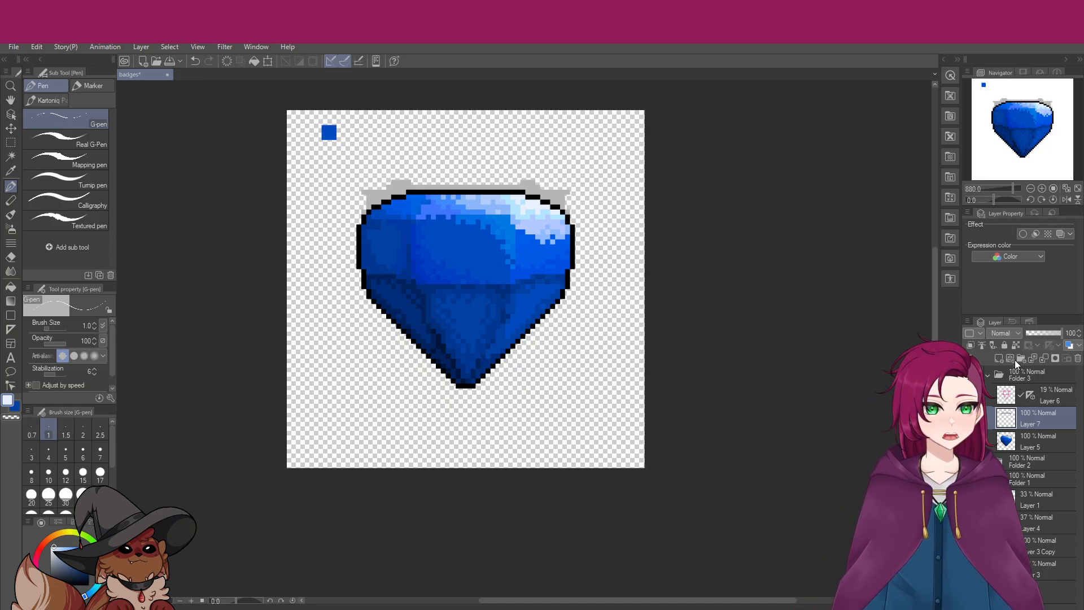
Merge Layer 7 into Layer 5 and erase the leftover gray pixels outside the blue gem's top outline
click(1044, 359)
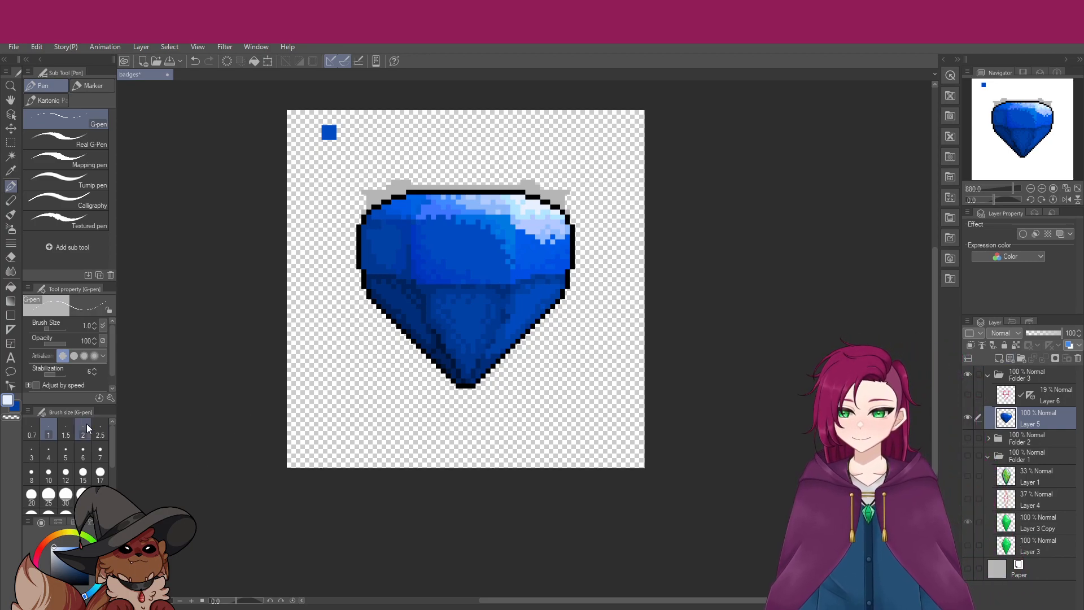
click(10, 257)
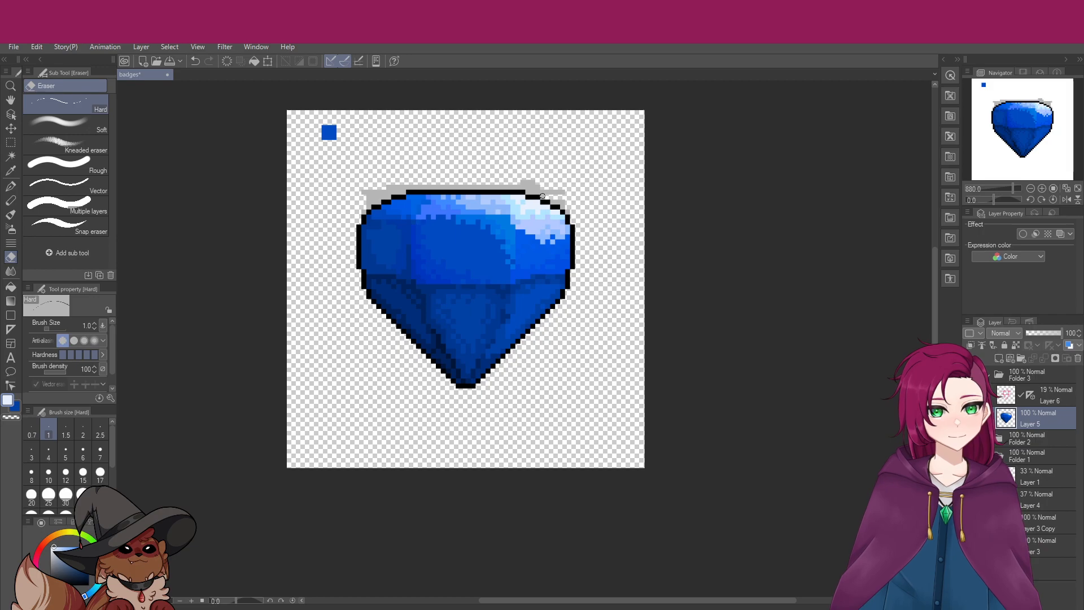
scroll(563, 226, up, 4)
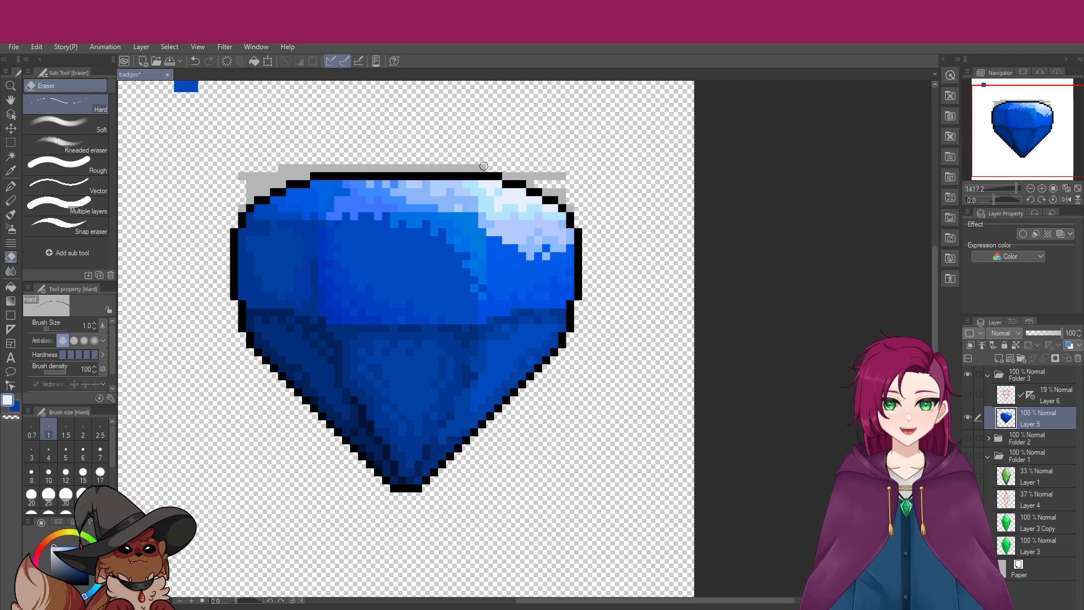
drag(436, 168, 405, 166)
drag(331, 164, 251, 176)
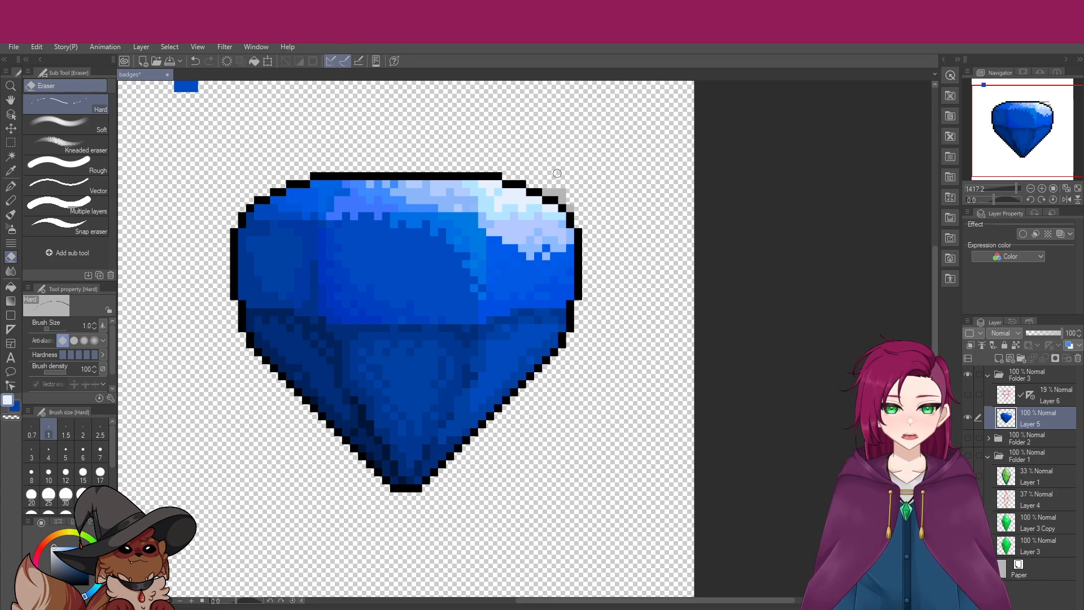
drag(546, 191, 561, 195)
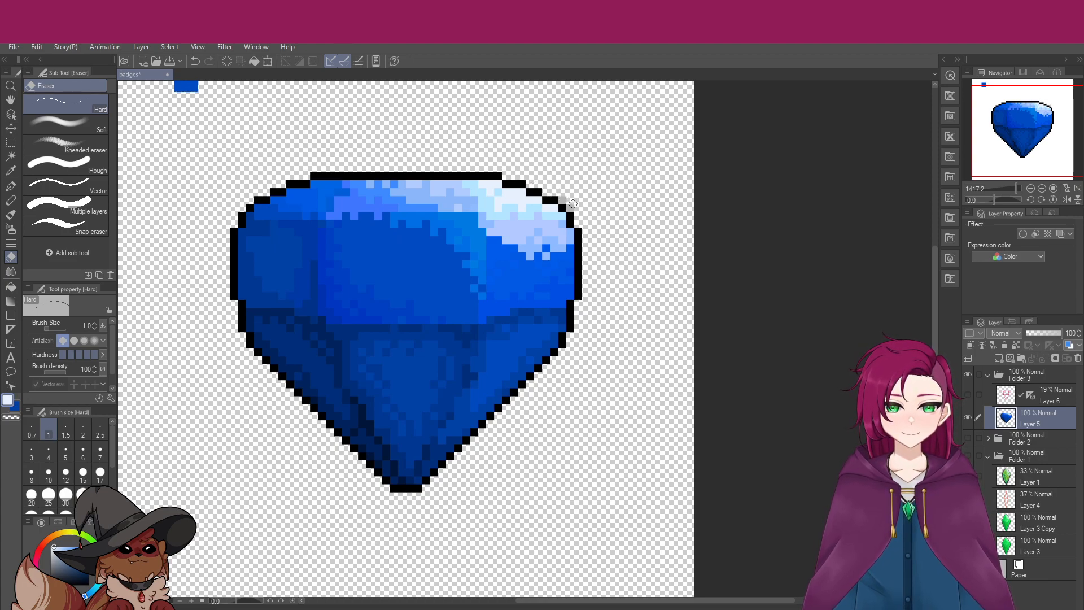
scroll(574, 299, down, 7)
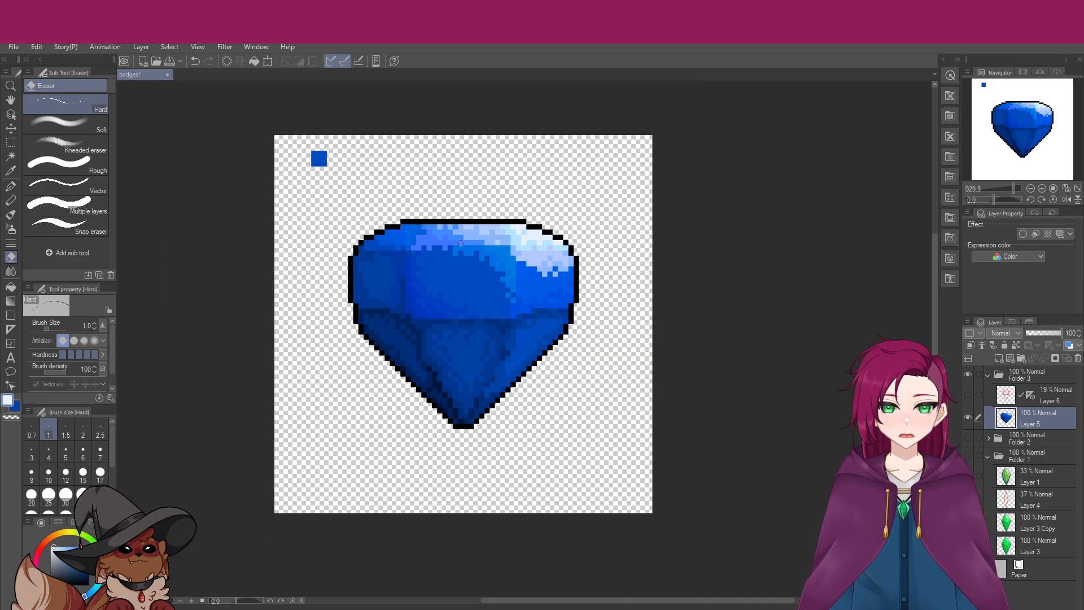
scroll(502, 209, up, 1)
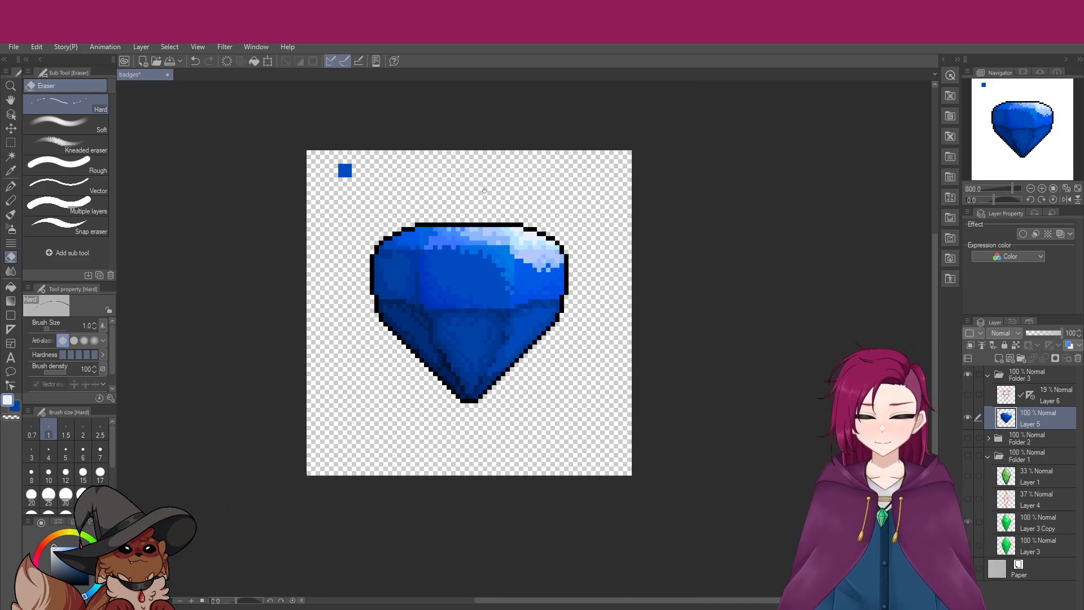
scroll(484, 186, up, 2)
scroll(482, 194, up, 1)
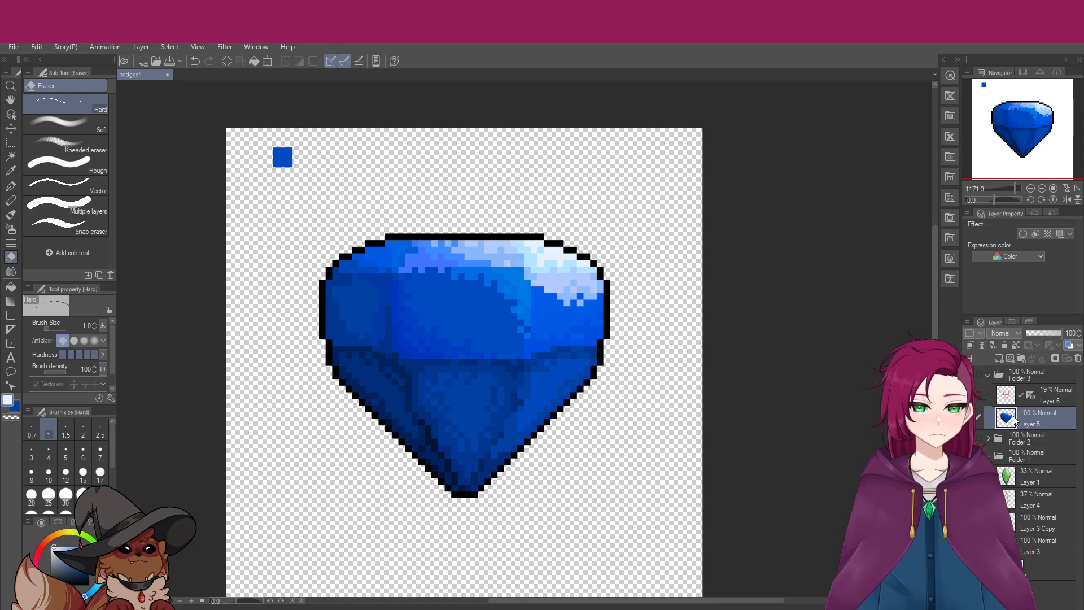
Duplicate the red gem layer in Folder 2, hide Folder 3, show Folder 2 and make the duplicate the active layer
click(1000, 438)
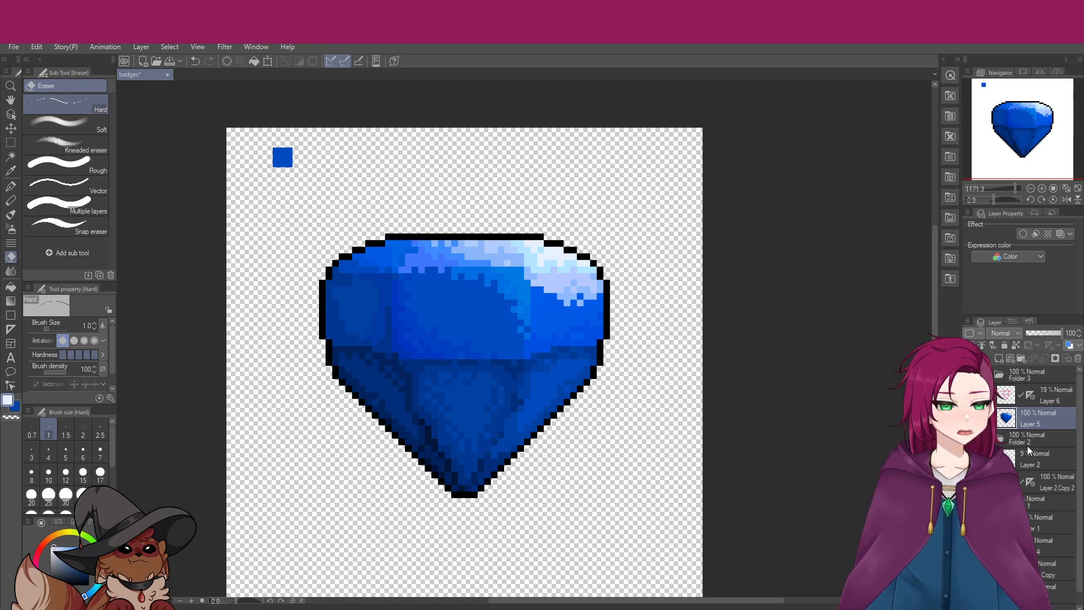
click(1055, 485)
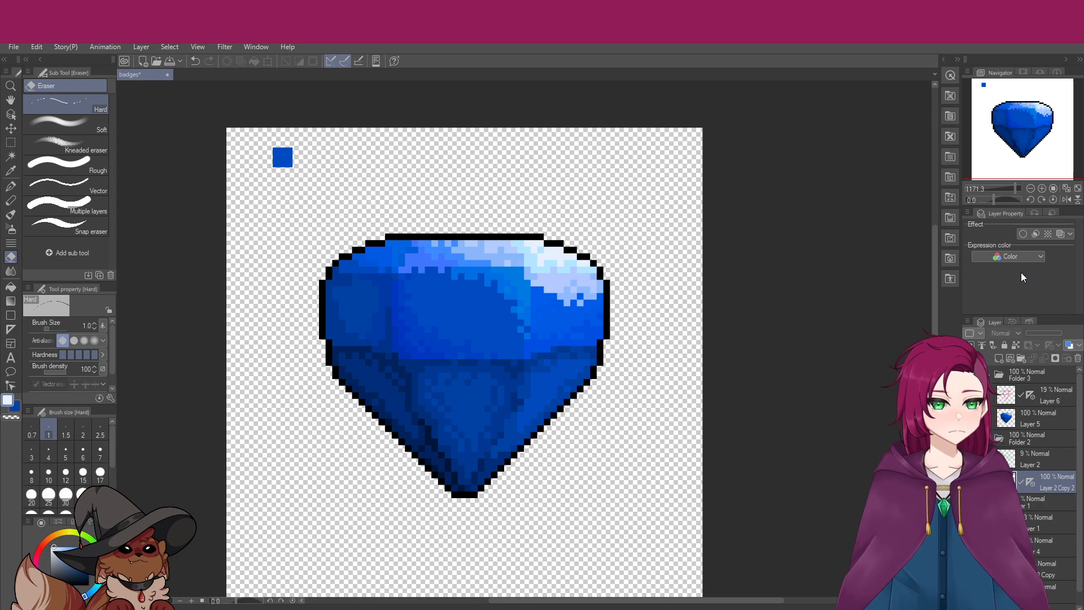
key(ctrl+v)
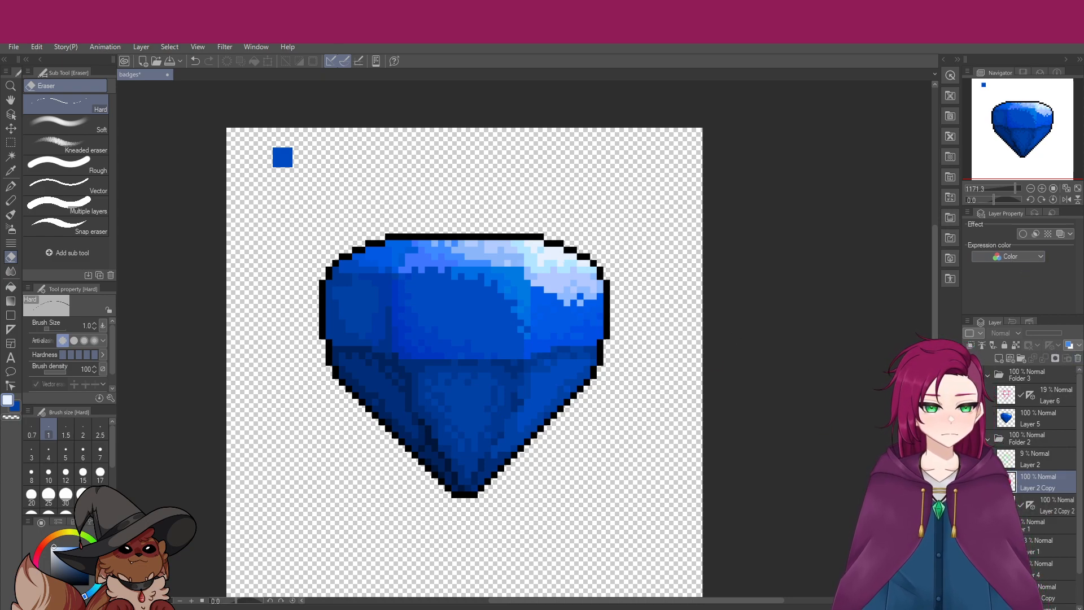
click(970, 375)
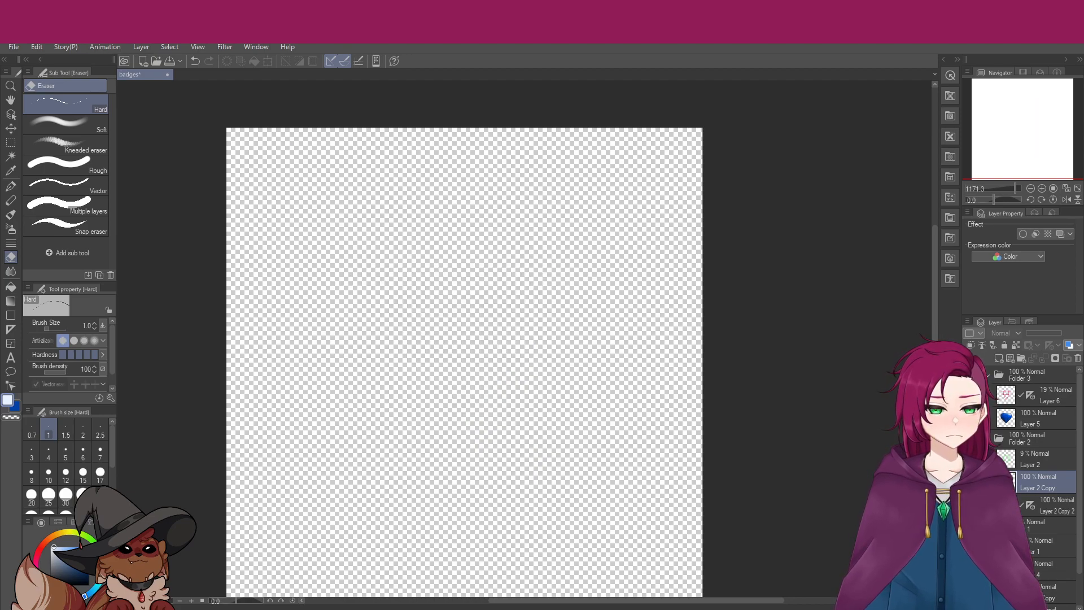
click(969, 438)
click(1046, 502)
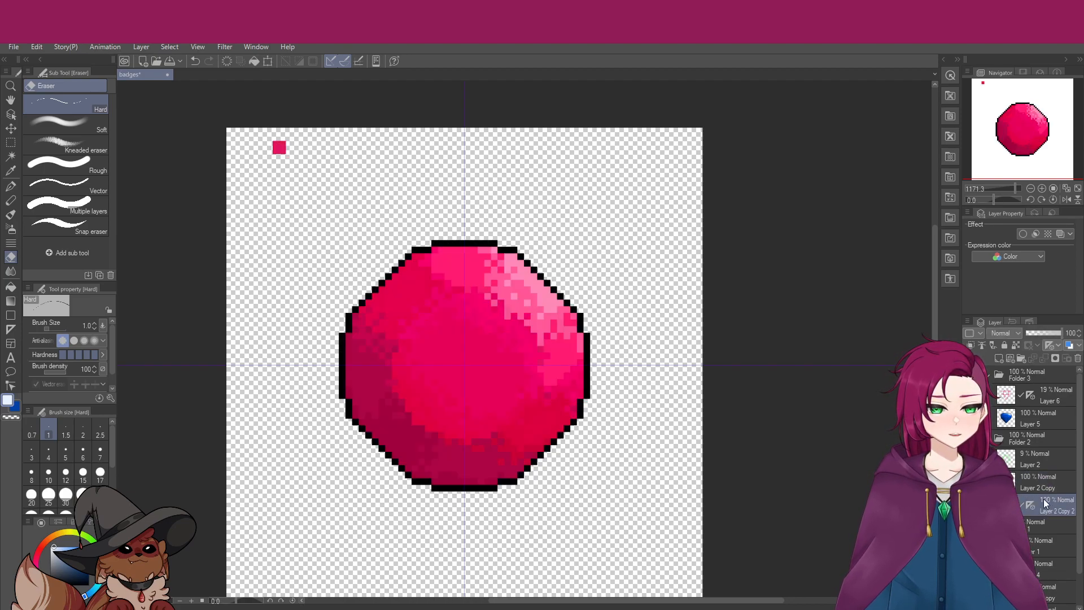
click(1043, 483)
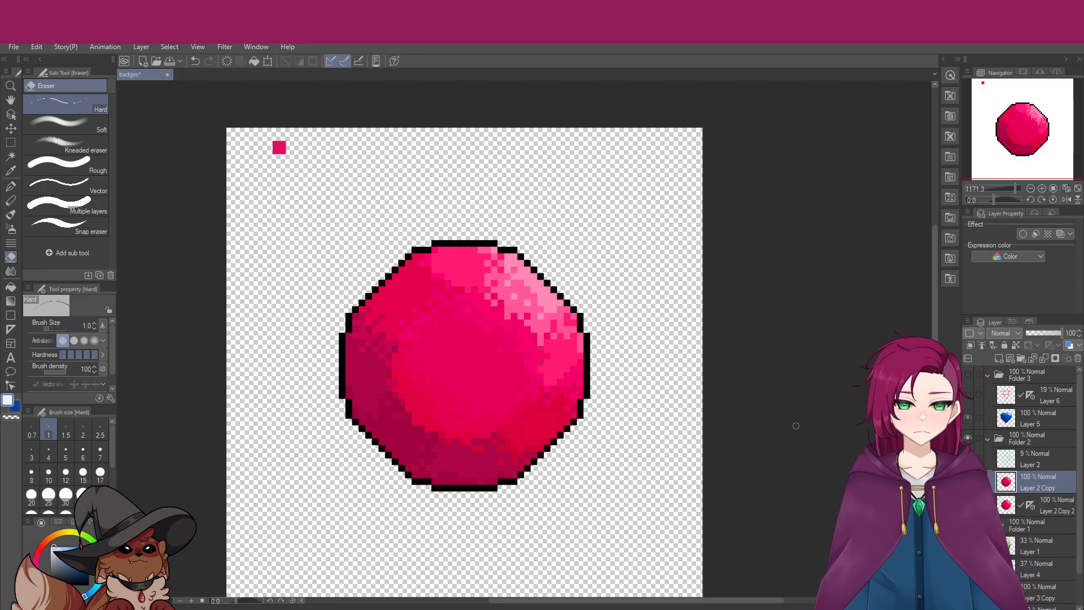
Fill the brightest highlight band along the red gem's upper-right edge with a very pale pink
scroll(534, 285, up, 1)
alt+click(537, 278)
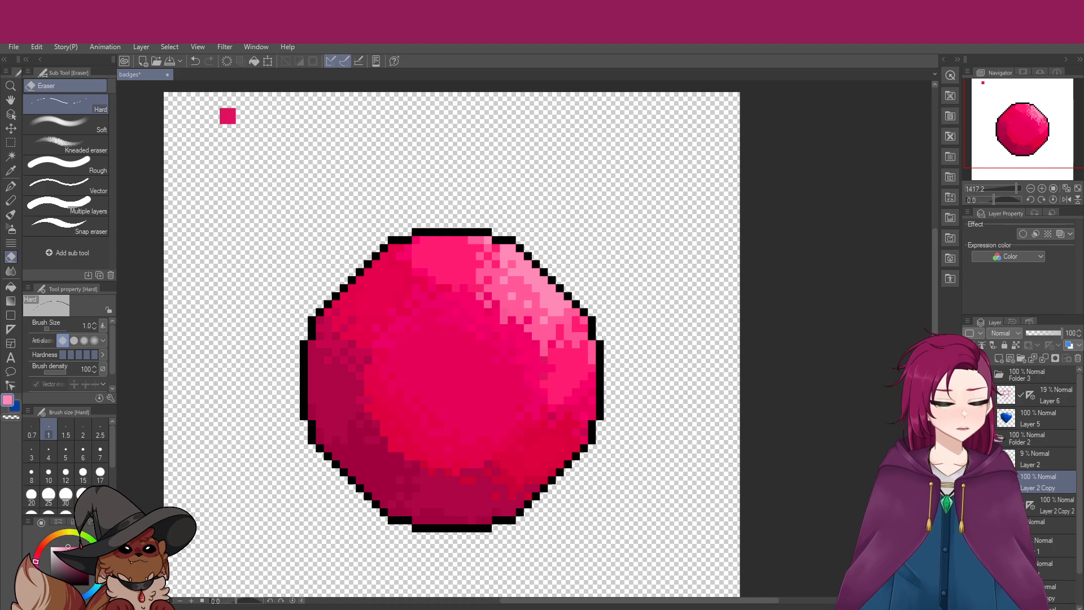
click(55, 546)
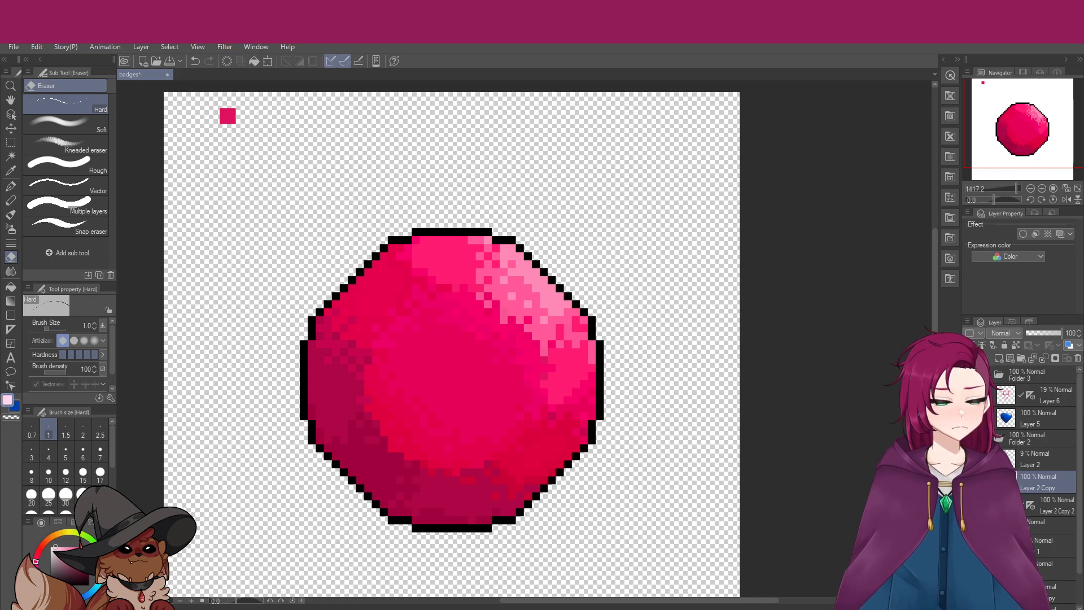
click(10, 287)
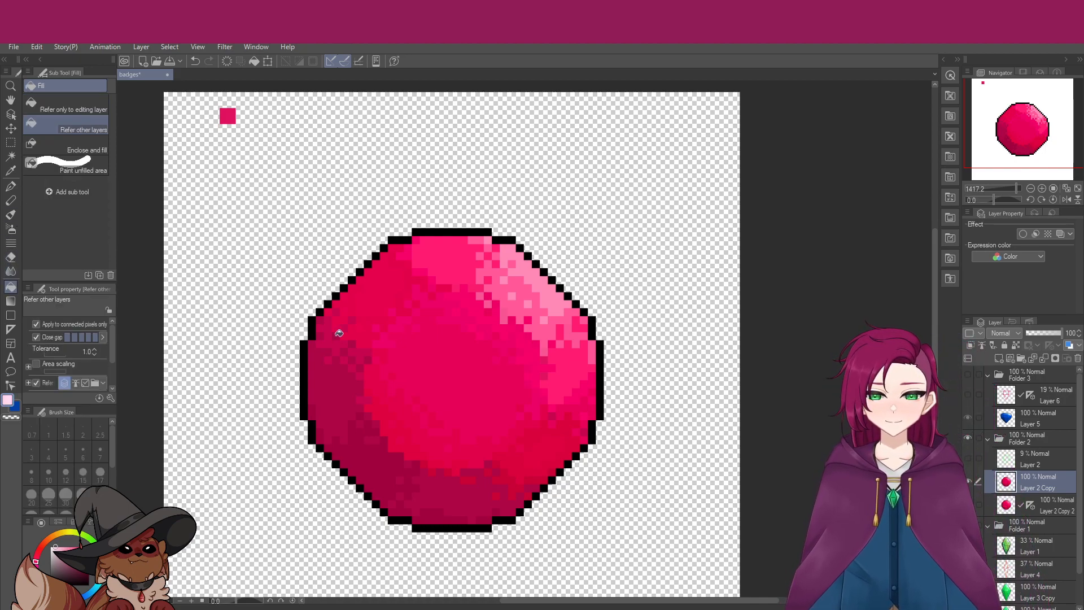
click(554, 292)
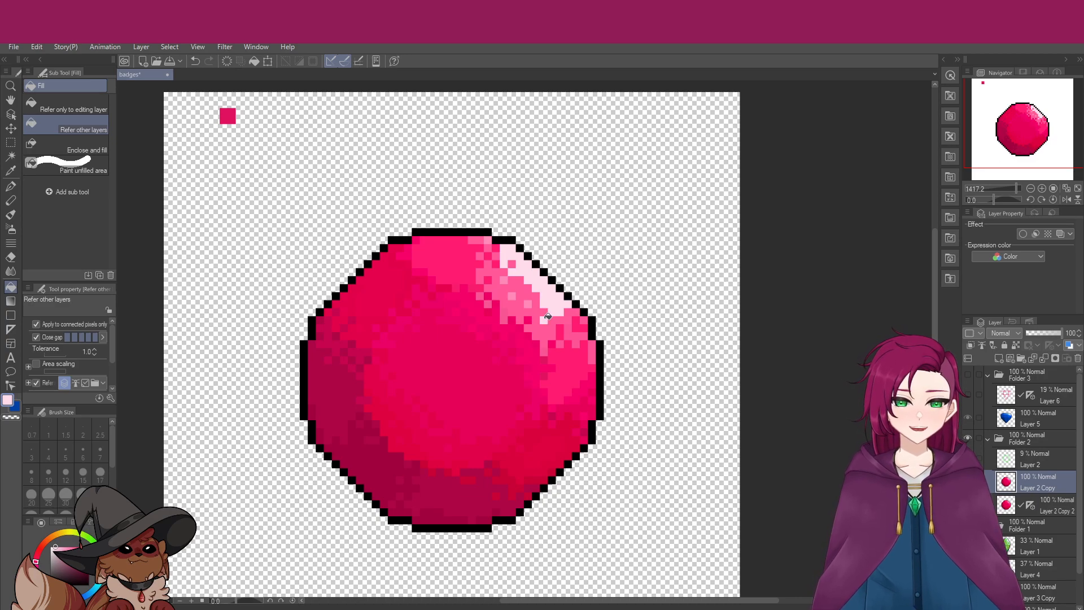
Fill the scattered light pixels beside the red gem's highlight band with the same very pale pink
scroll(548, 316, up, 4)
scroll(458, 362, down, 5)
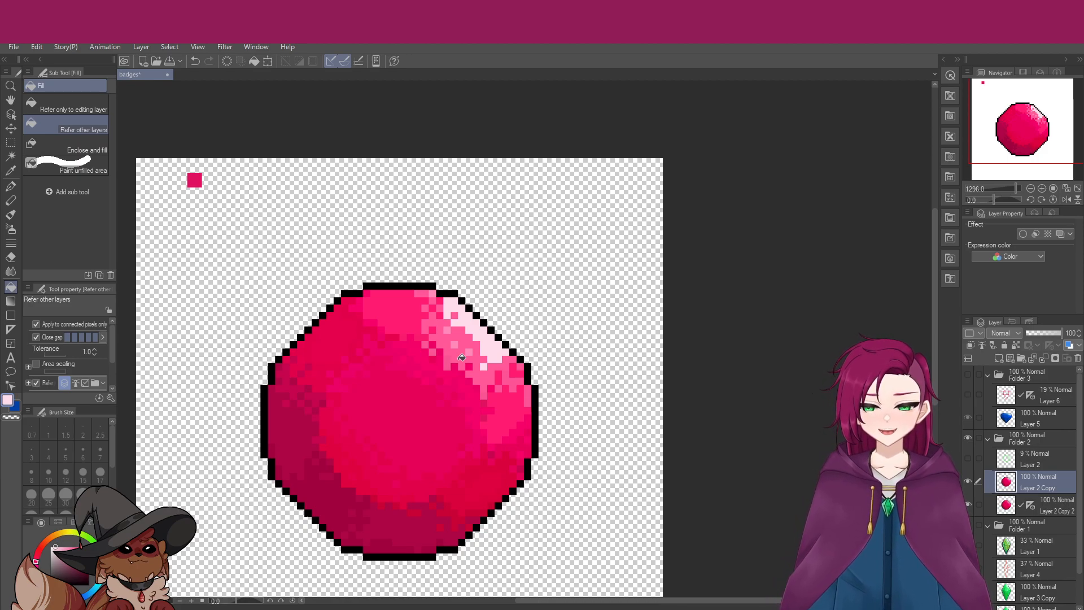
scroll(462, 357, up, 2)
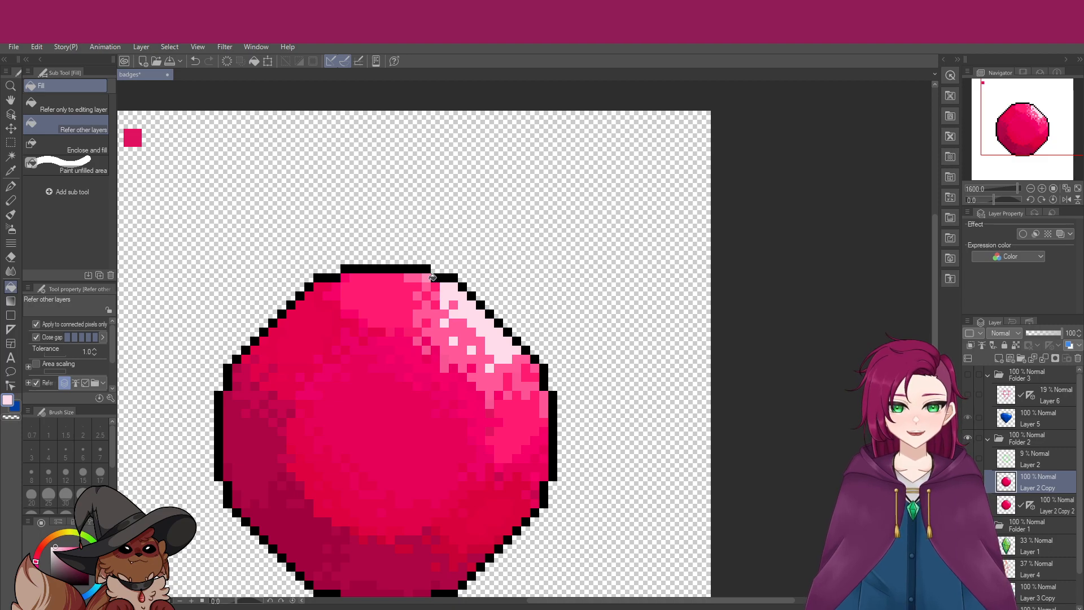
scroll(506, 377, up, 1)
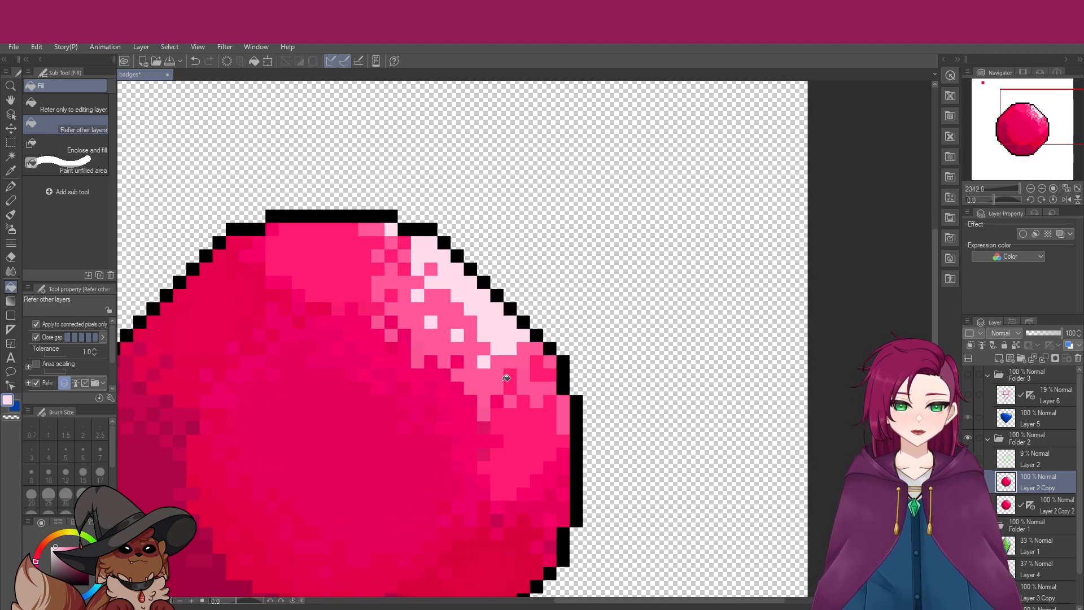
scroll(504, 383, down, 3)
scroll(504, 382, down, 1)
scroll(504, 383, up, 2)
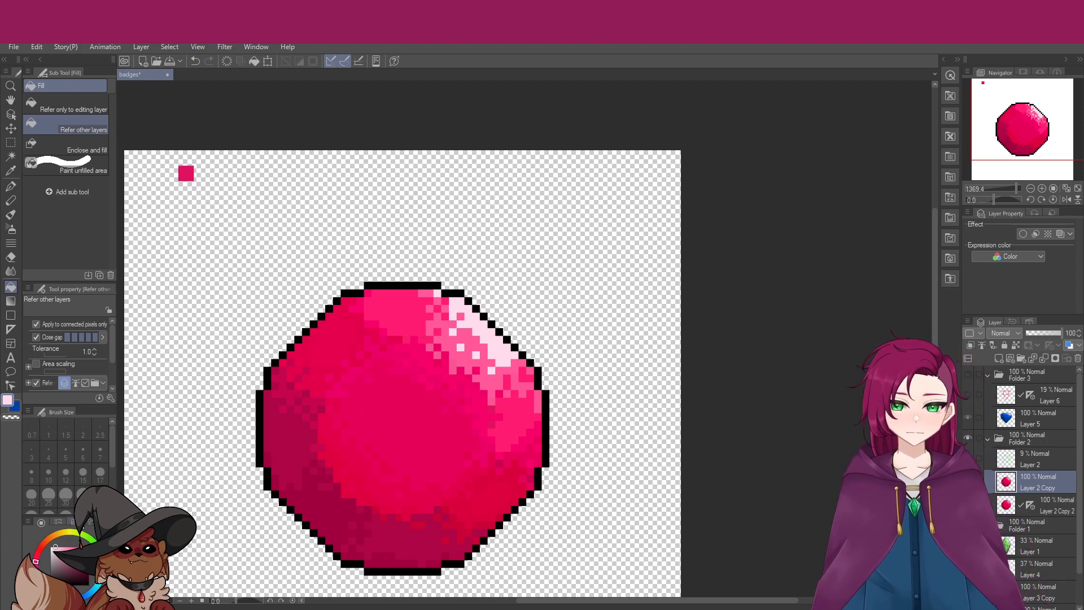
drag(59, 547, 59, 523)
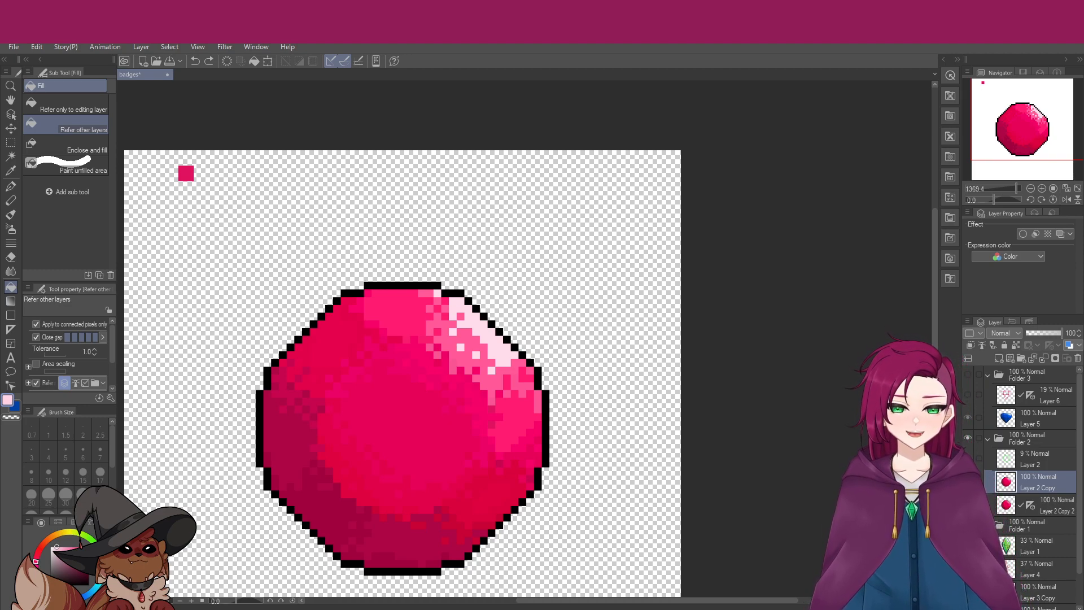
alt+click(347, 530)
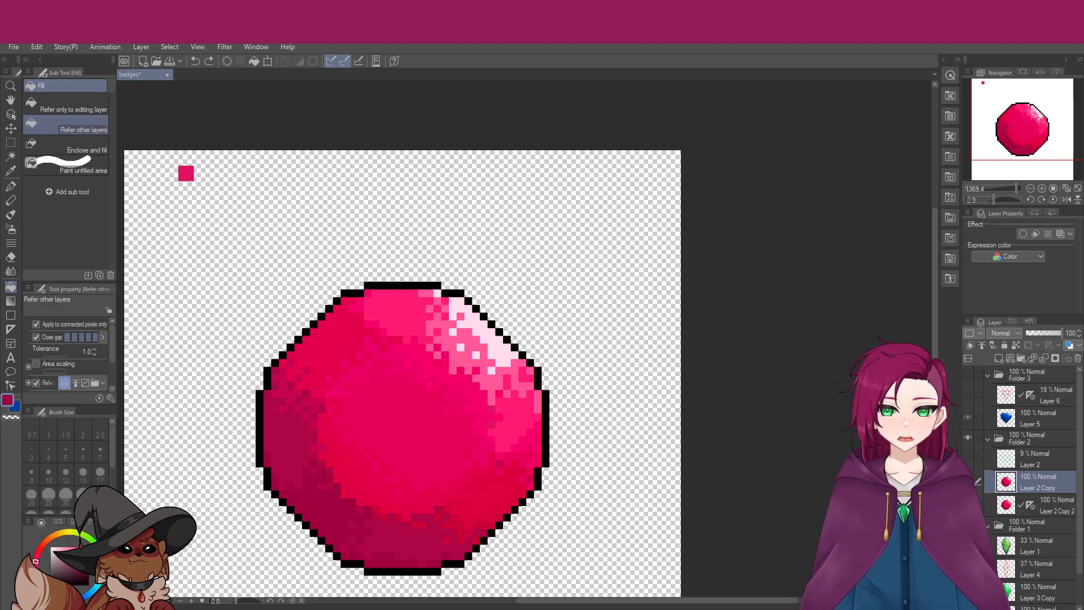
alt+click(486, 324)
Recolor the mid-pink pixels beside the red gem's pale highlight band with a lighter pink, including the small patch at the top edge
scroll(481, 331, up, 3)
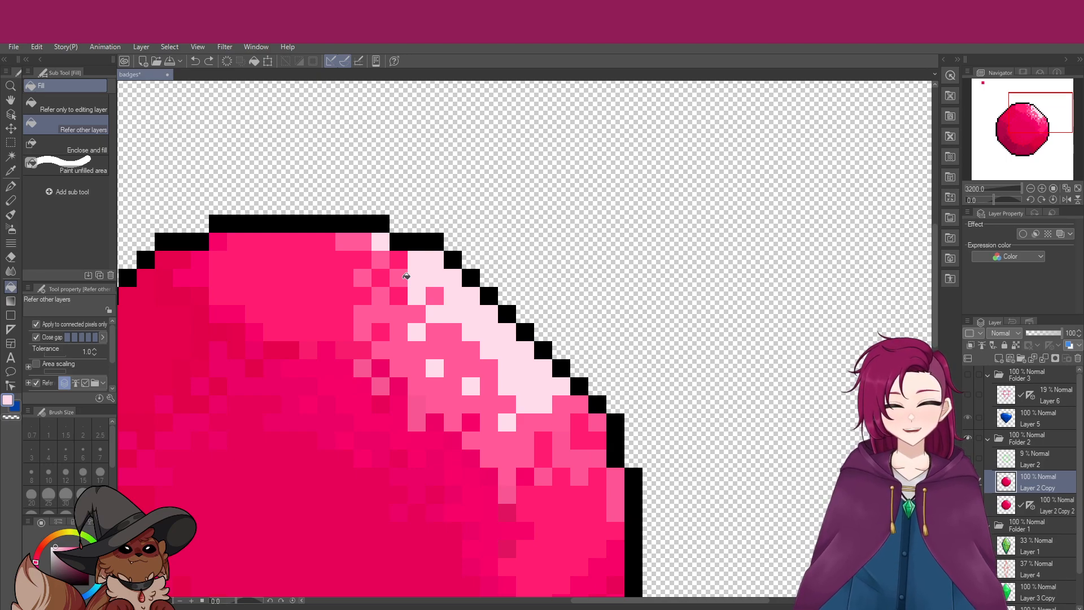
alt+click(406, 276)
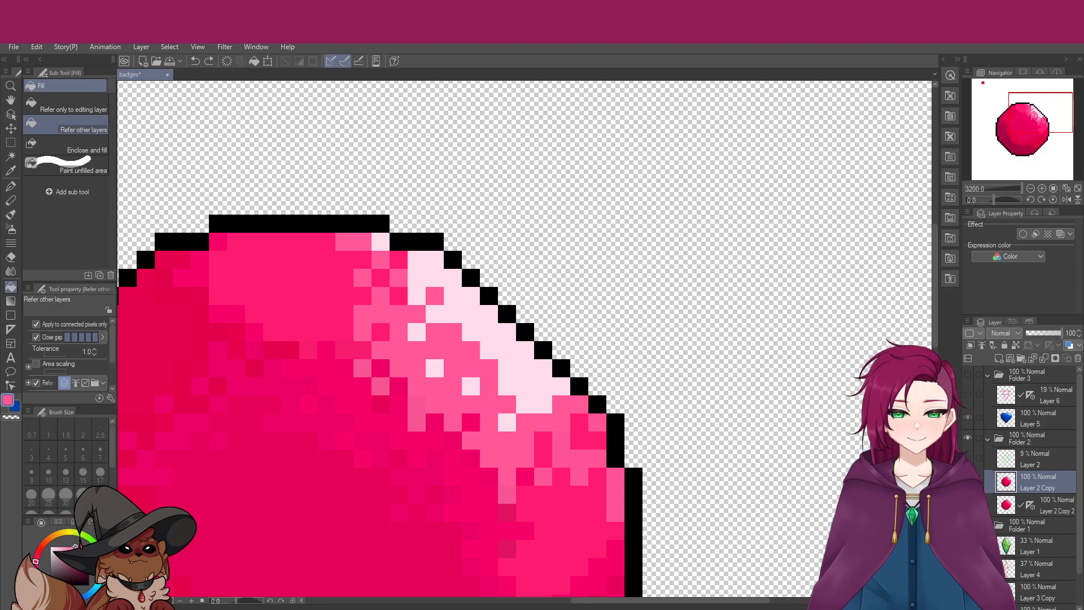
click(69, 548)
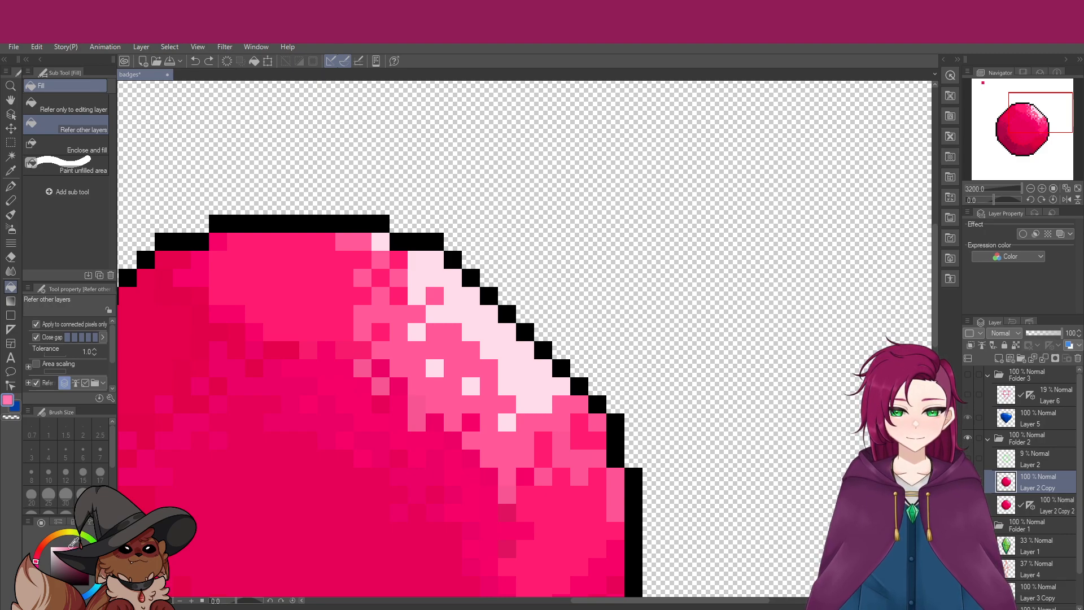
click(356, 242)
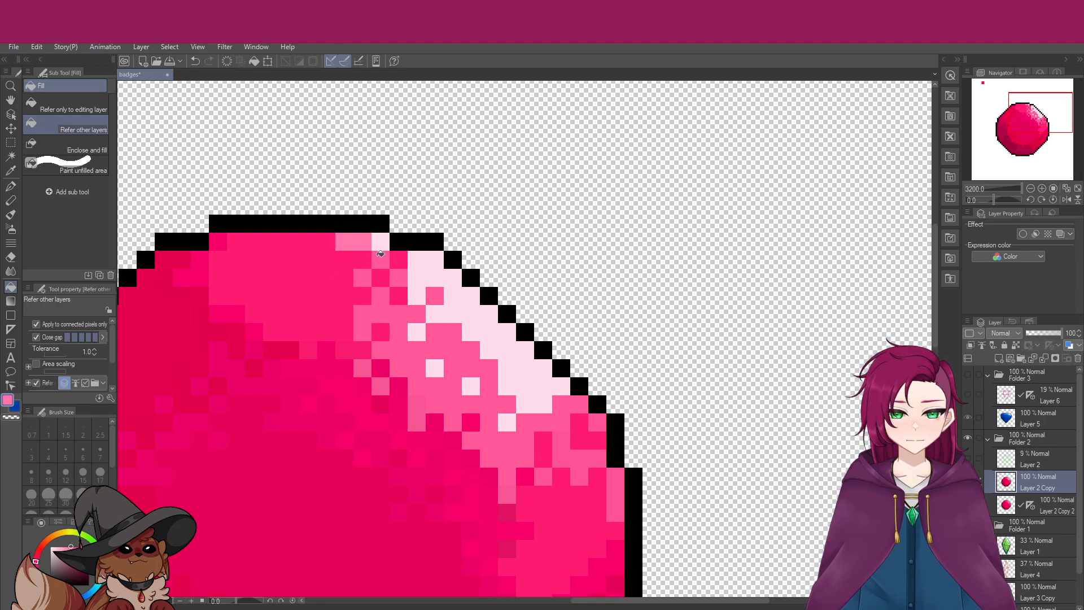
click(364, 278)
click(399, 278)
click(388, 303)
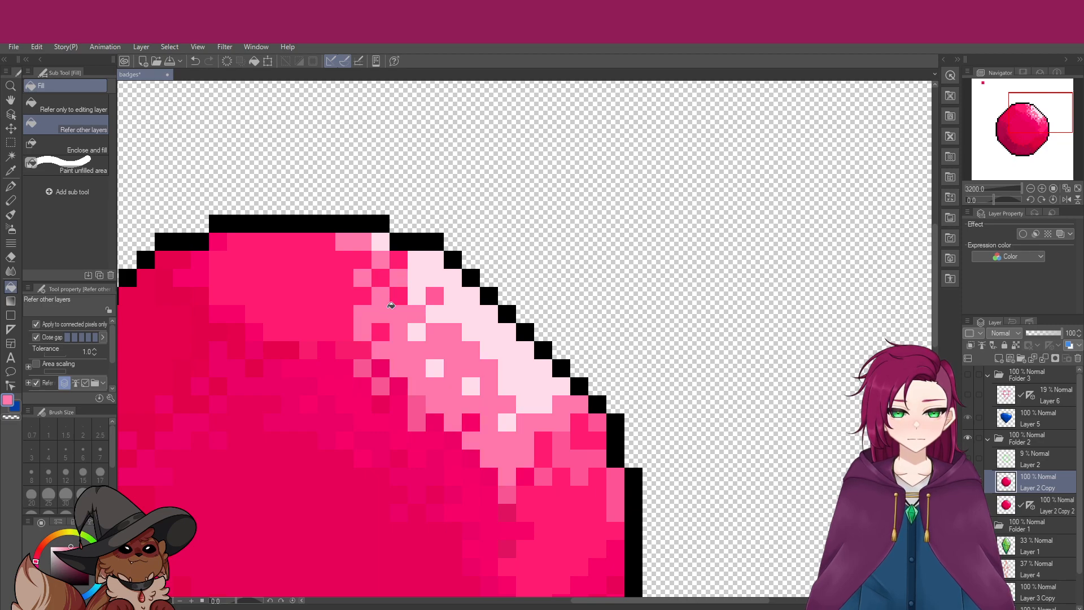
click(439, 298)
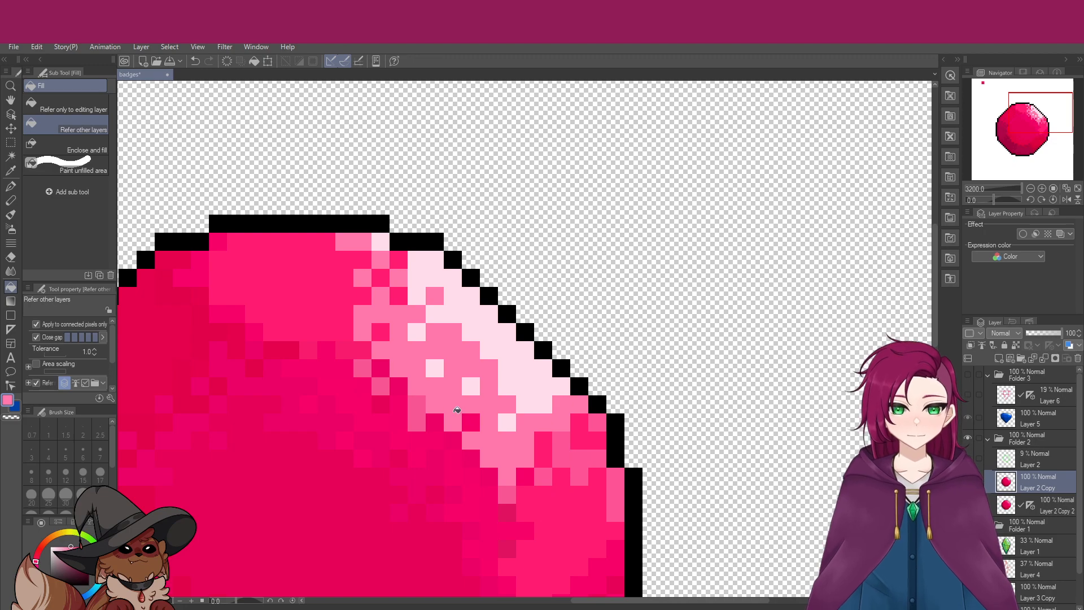
right_click(421, 414)
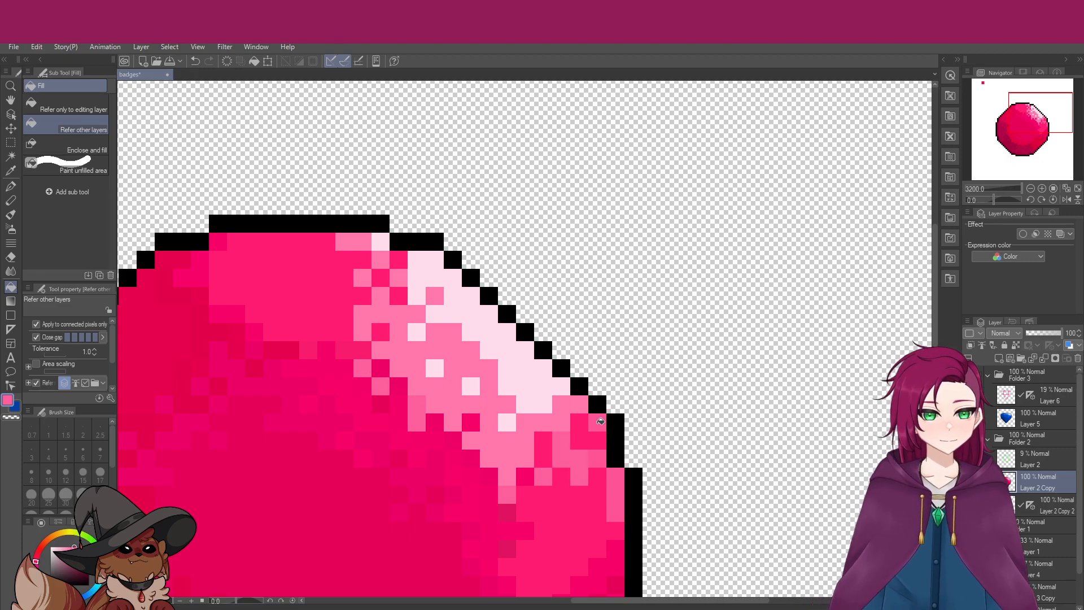
Examine the red gem's brightened highlight at several magnifications
scroll(537, 491, down, 3)
scroll(497, 514, down, 2)
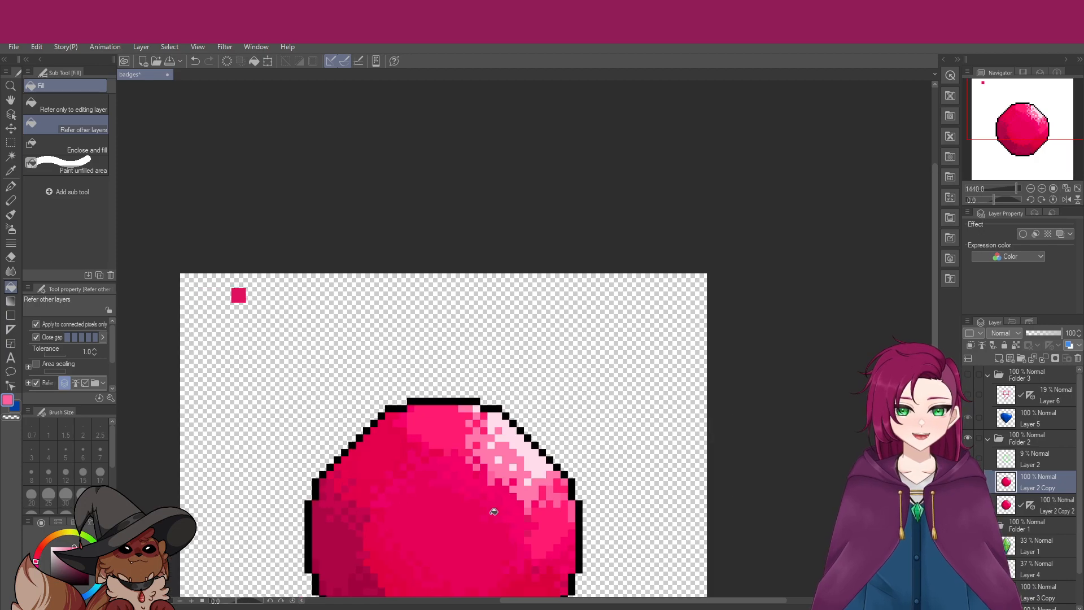
scroll(474, 524, up, 3)
scroll(475, 525, down, 3)
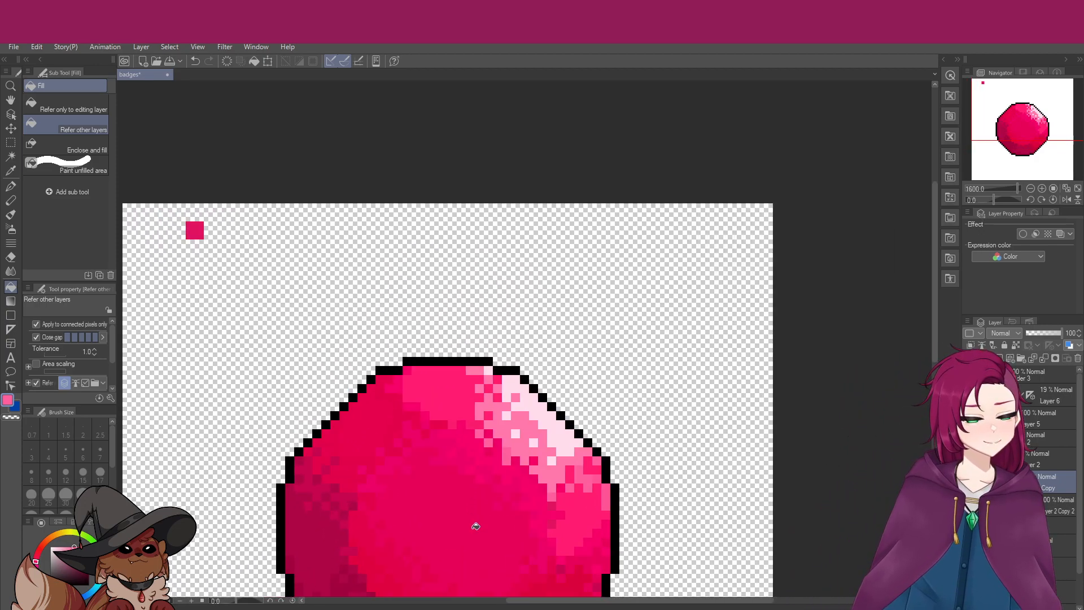
scroll(483, 536, up, 4)
scroll(473, 474, down, 5)
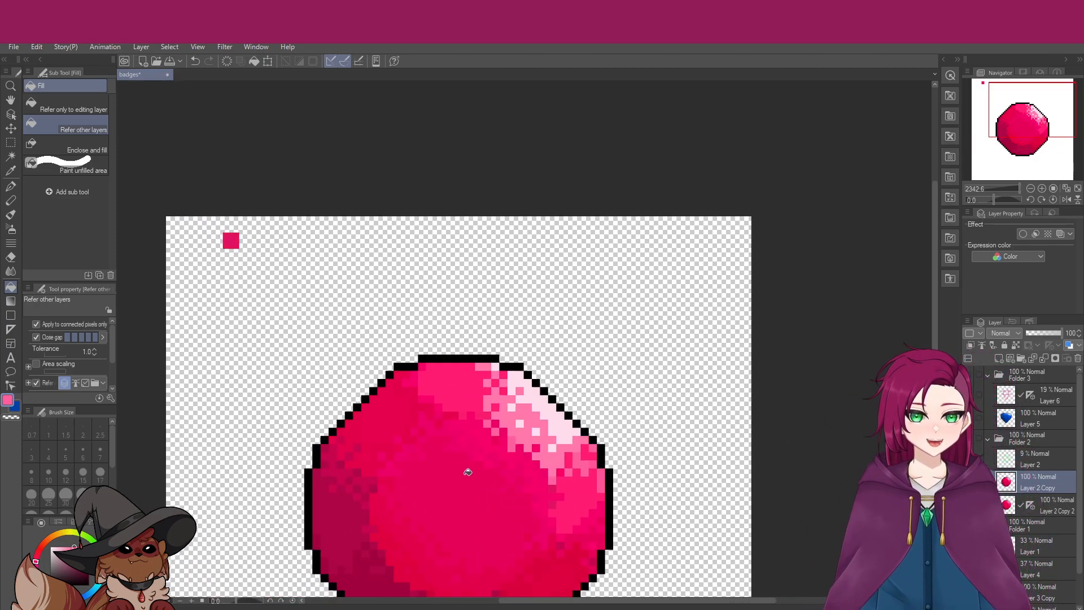
scroll(334, 546, down, 4)
scroll(355, 574, left, 5)
scroll(459, 497, down, 1)
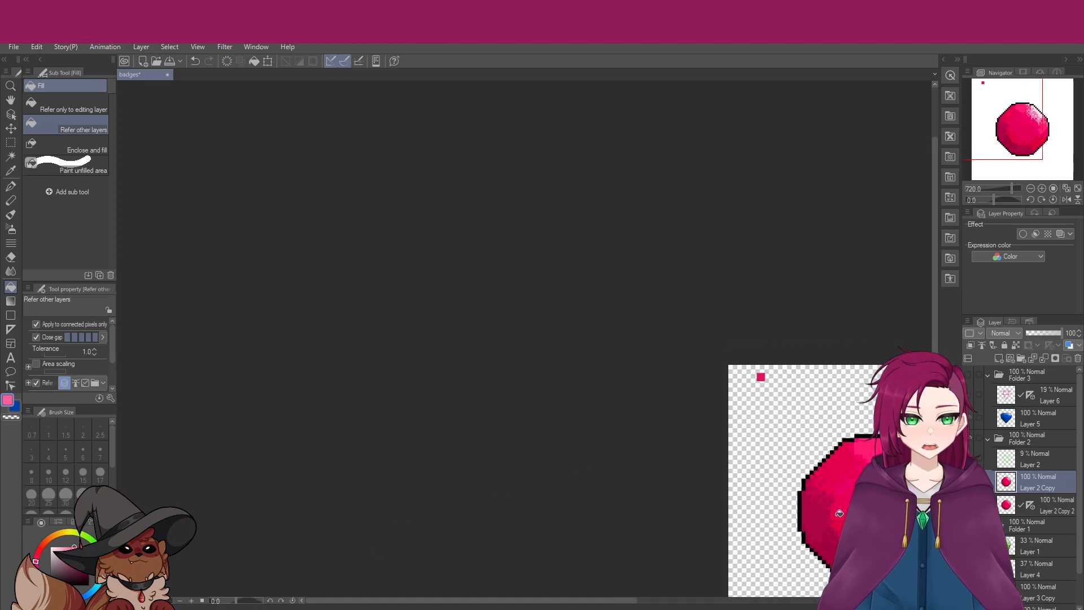
Fill the shadow areas along the red gem's lower-left and left edges with darker maroon shades
scroll(550, 467, up, 4)
scroll(700, 548, up, 2)
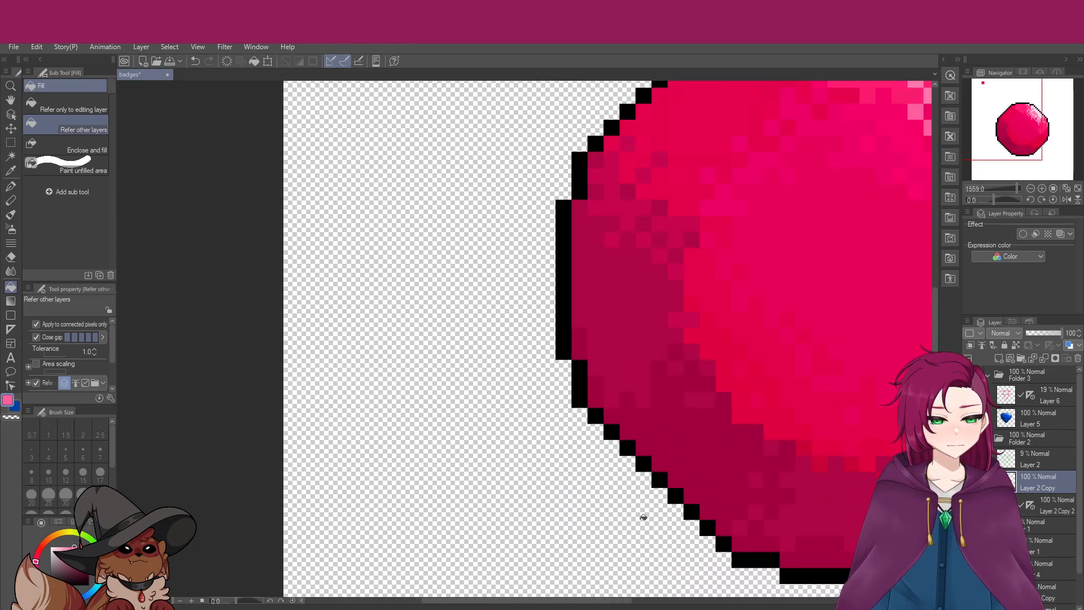
scroll(475, 484, down, 3)
scroll(495, 457, up, 3)
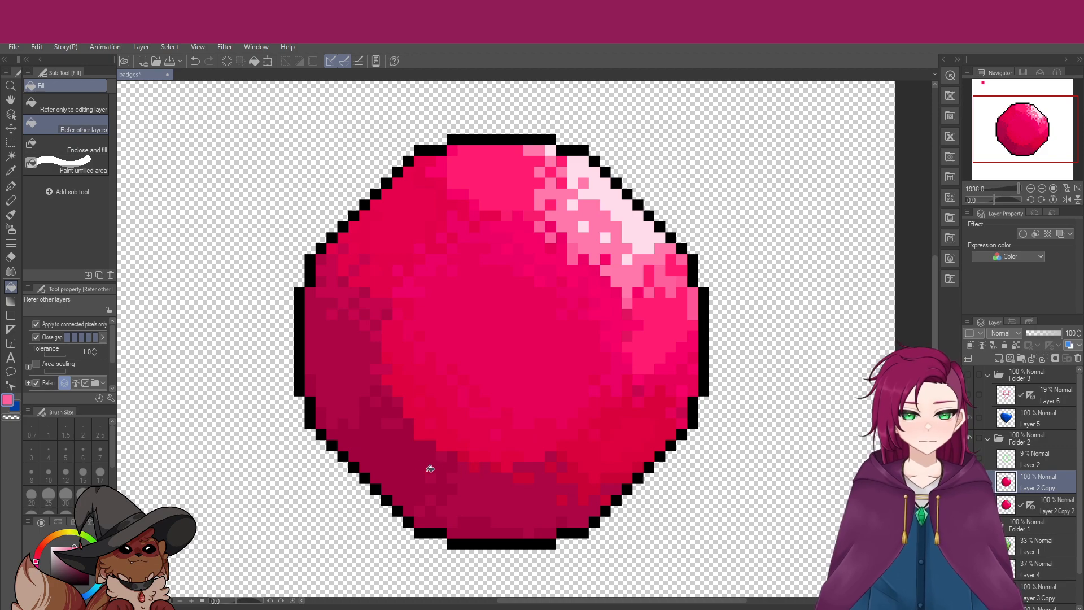
alt+click(380, 457)
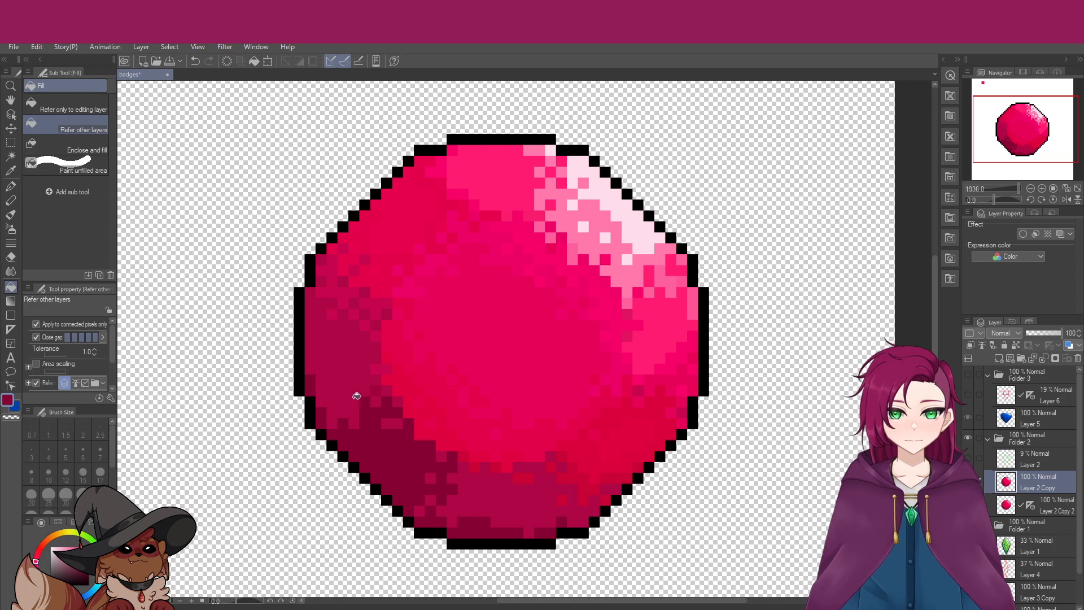
scroll(343, 376, up, 2)
scroll(357, 389, down, 4)
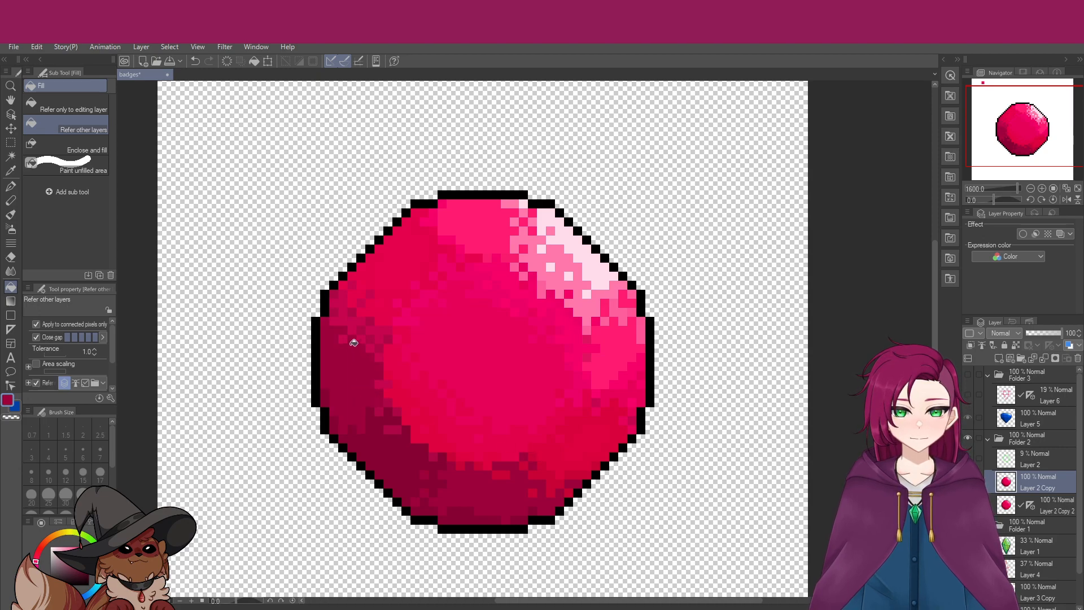
scroll(354, 343, up, 3)
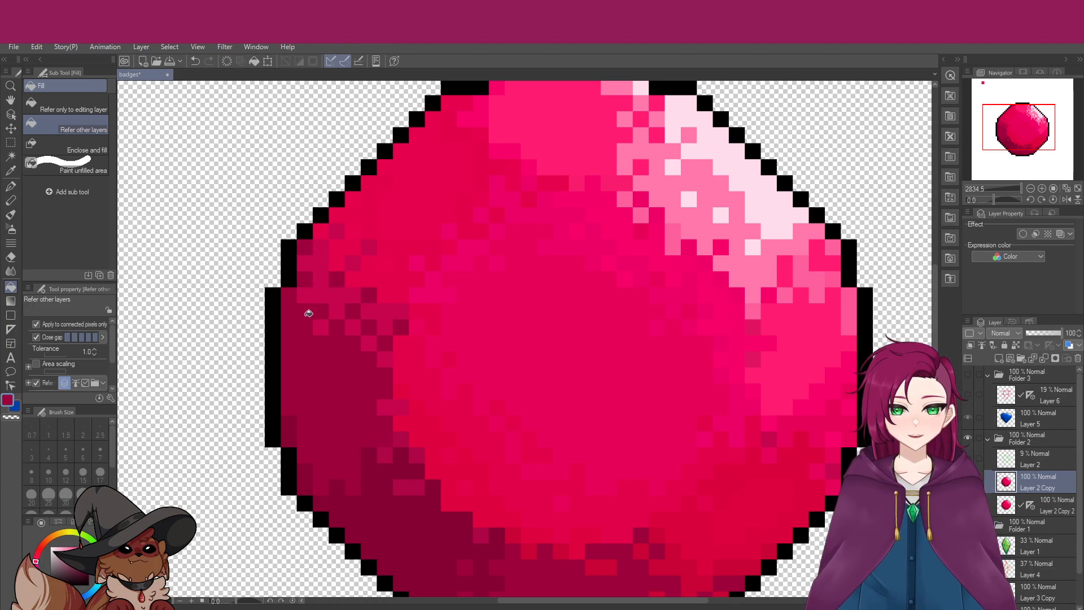
Check the contrast between the red gem's highlights and shadows, from close up to thumbnail size
scroll(429, 408, down, 8)
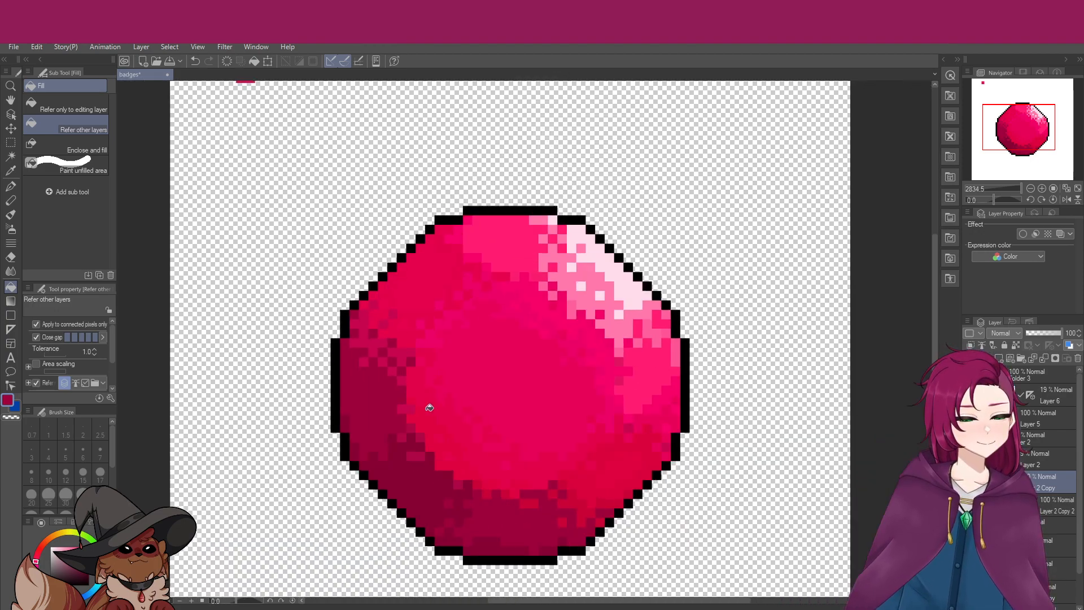
scroll(429, 407, down, 6)
scroll(413, 368, up, 2)
scroll(429, 328, up, 3)
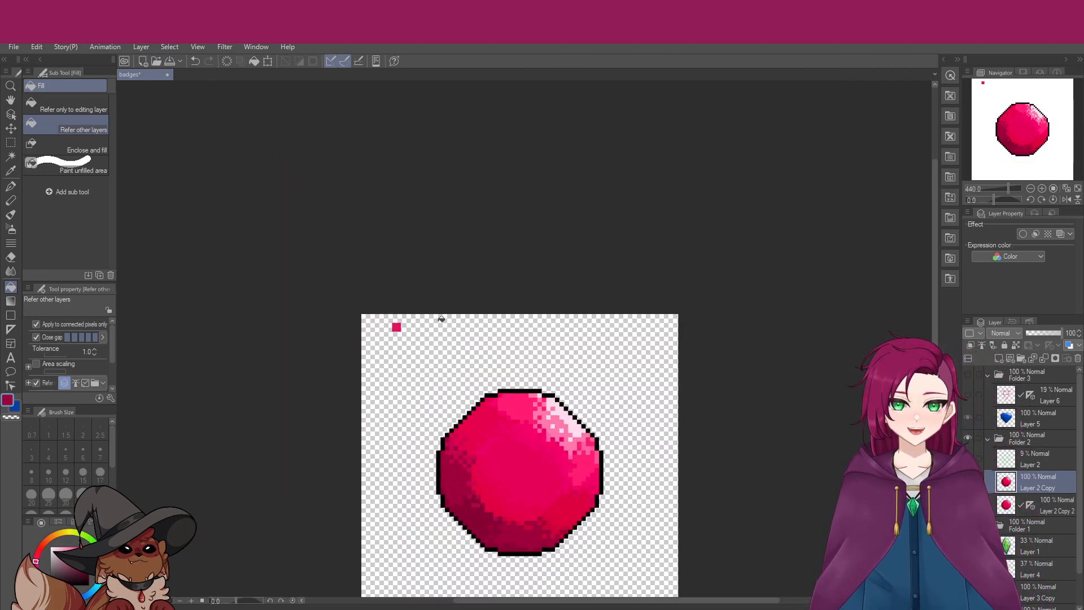
scroll(496, 429, down, 1)
scroll(515, 447, down, 8)
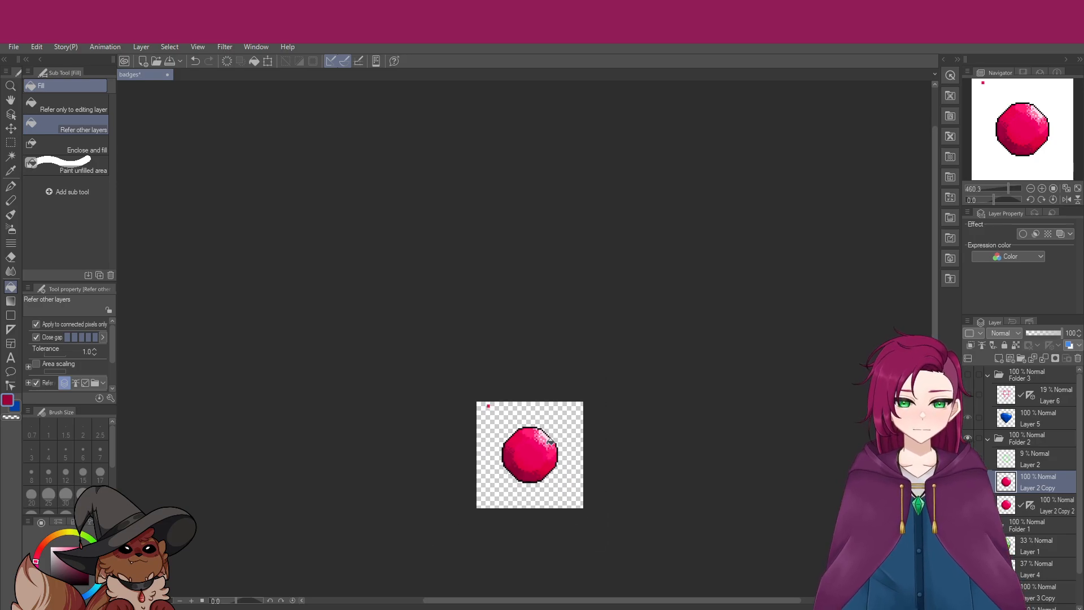
scroll(551, 441, down, 3)
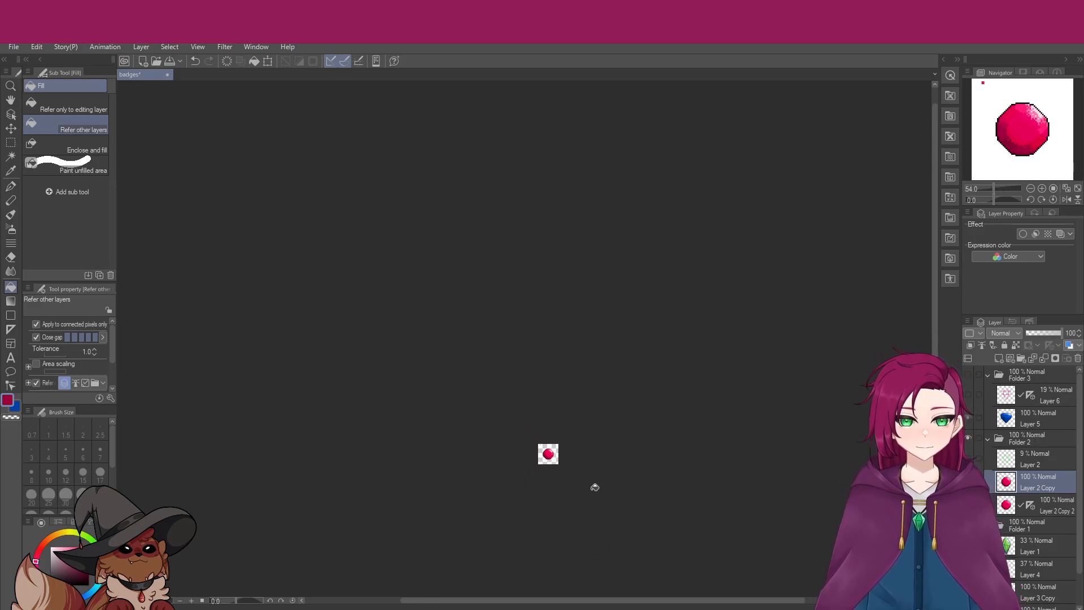
scroll(577, 476, up, 6)
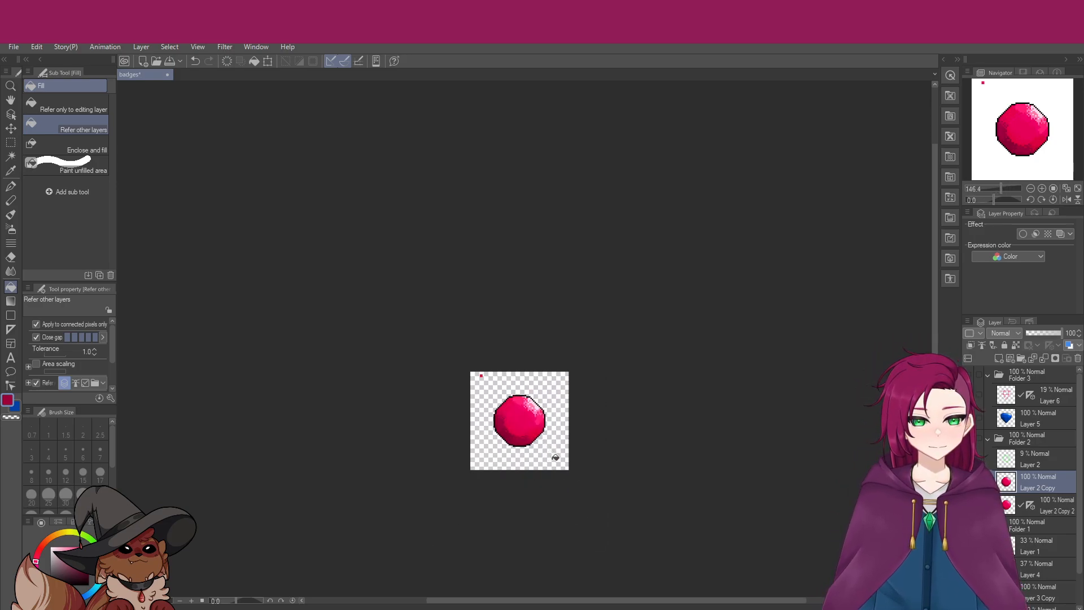
scroll(526, 424, up, 4)
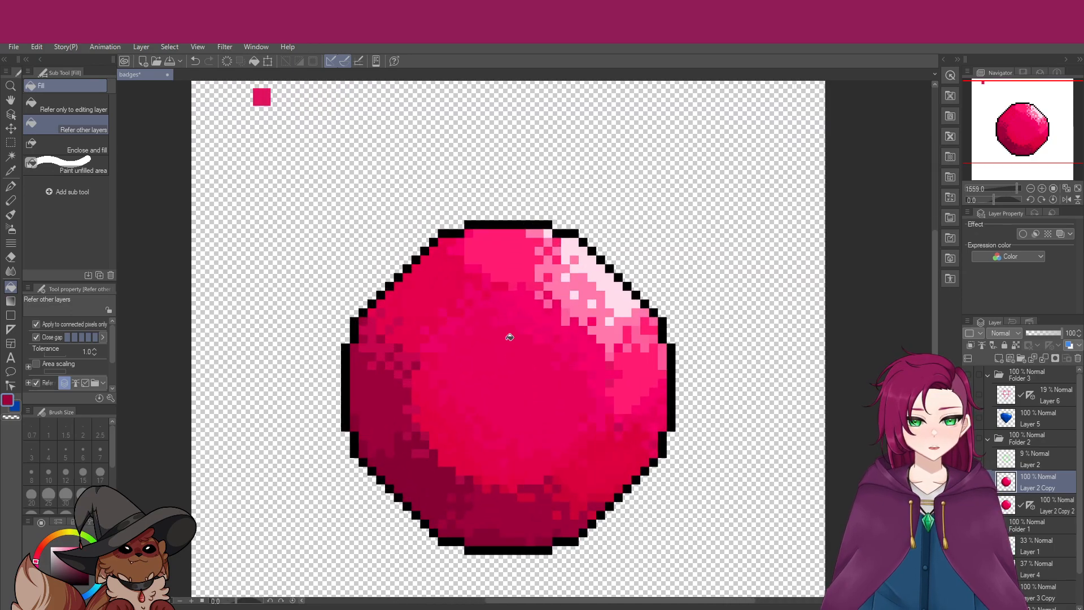
Fill the red gem's top and right facets beside the highlight with a lighter pink
click(86, 542)
click(494, 261)
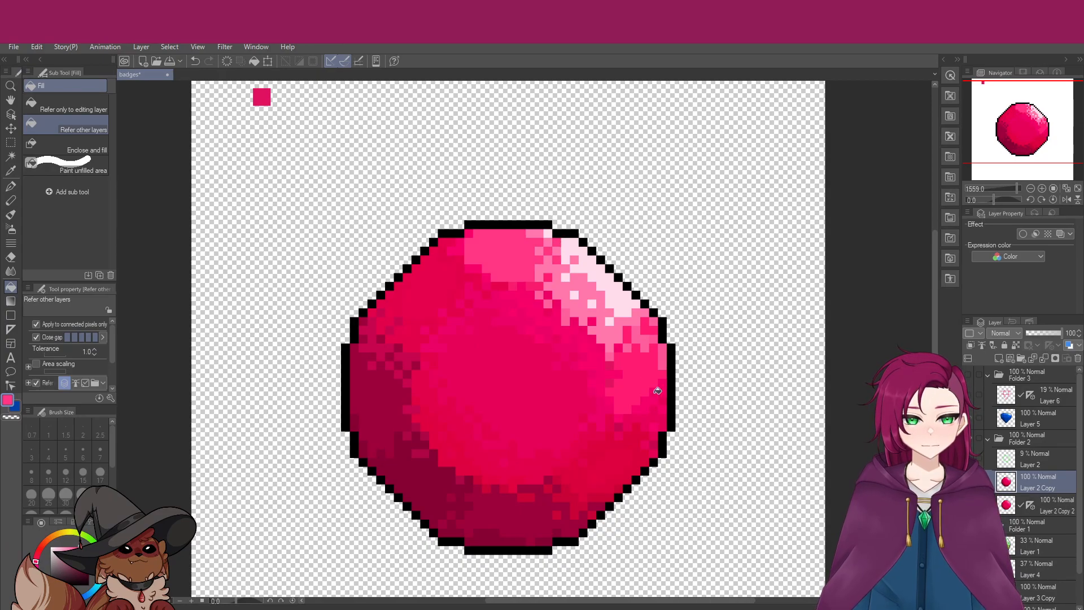
click(653, 386)
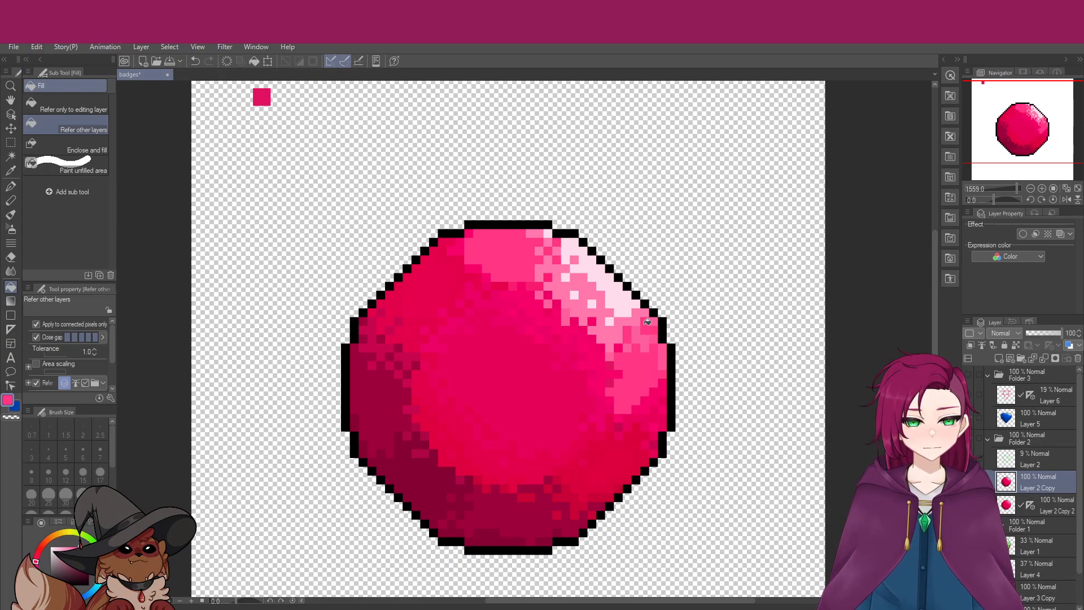
Review the red gem's overall shading with the lightened facets, at thumbnail size and close up
scroll(645, 391, down, 3)
scroll(636, 391, down, 5)
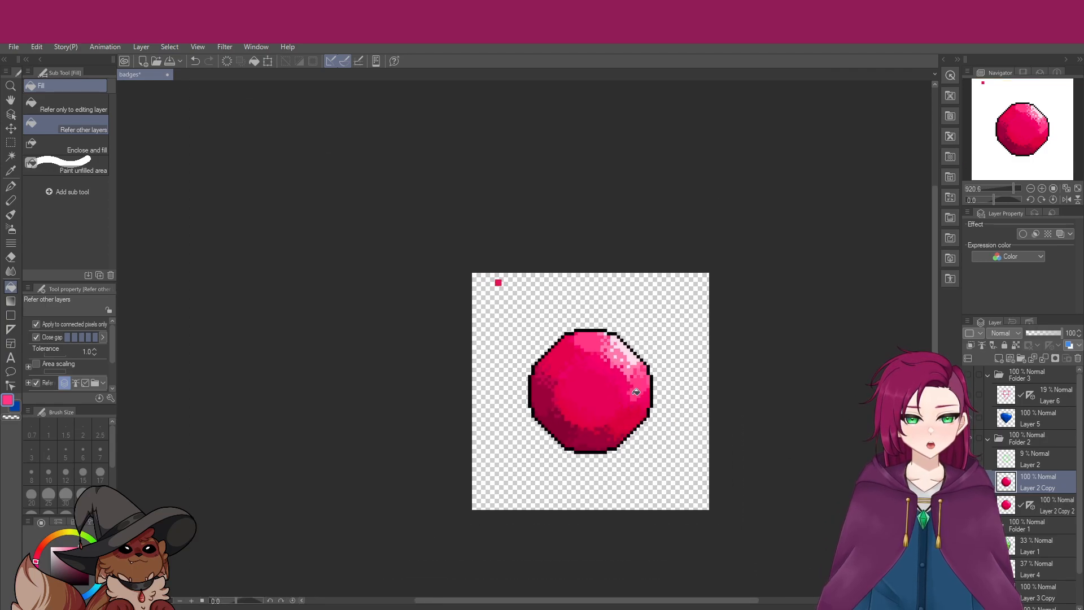
scroll(653, 450, down, 3)
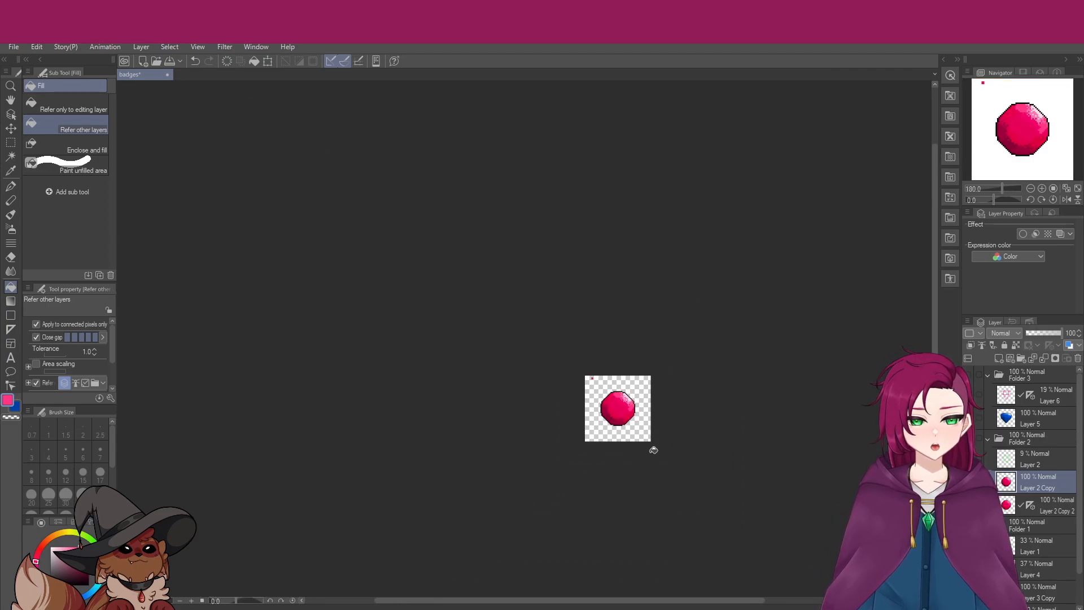
scroll(697, 408, down, 2)
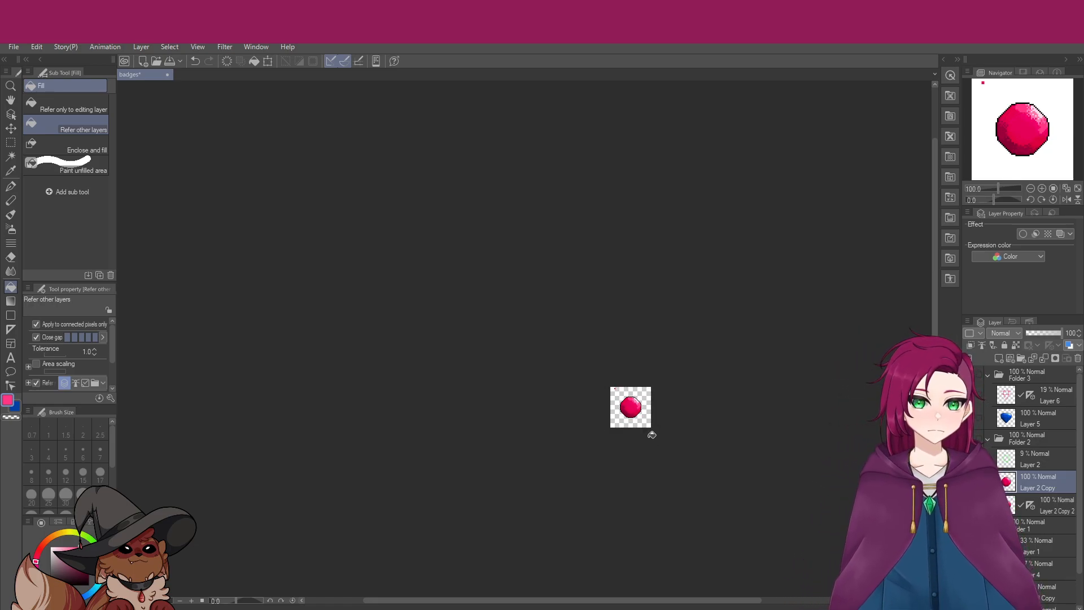
scroll(649, 432, down, 1)
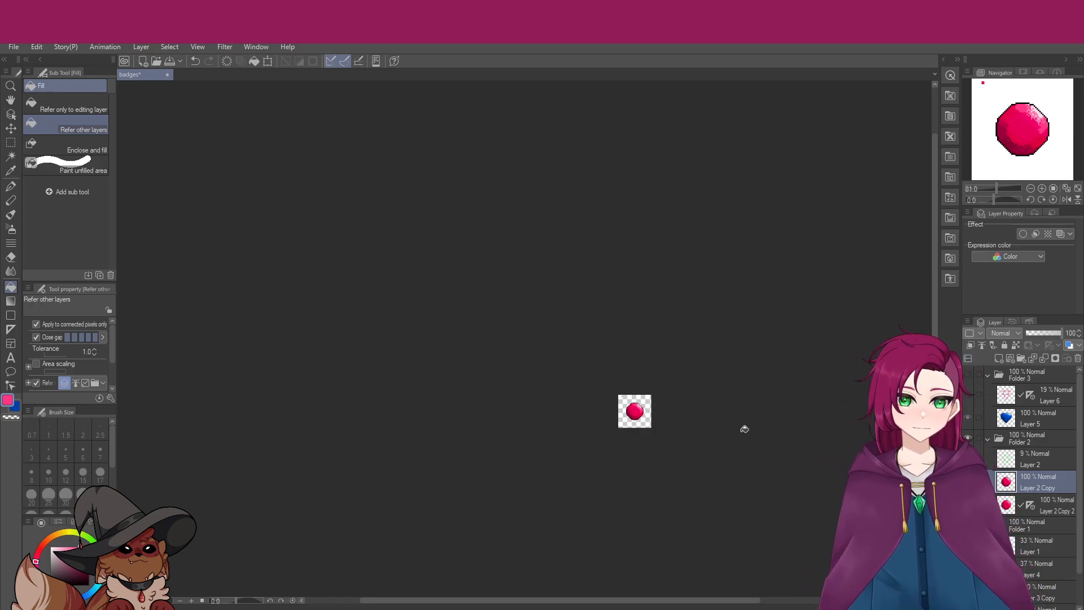
scroll(742, 430, up, 4)
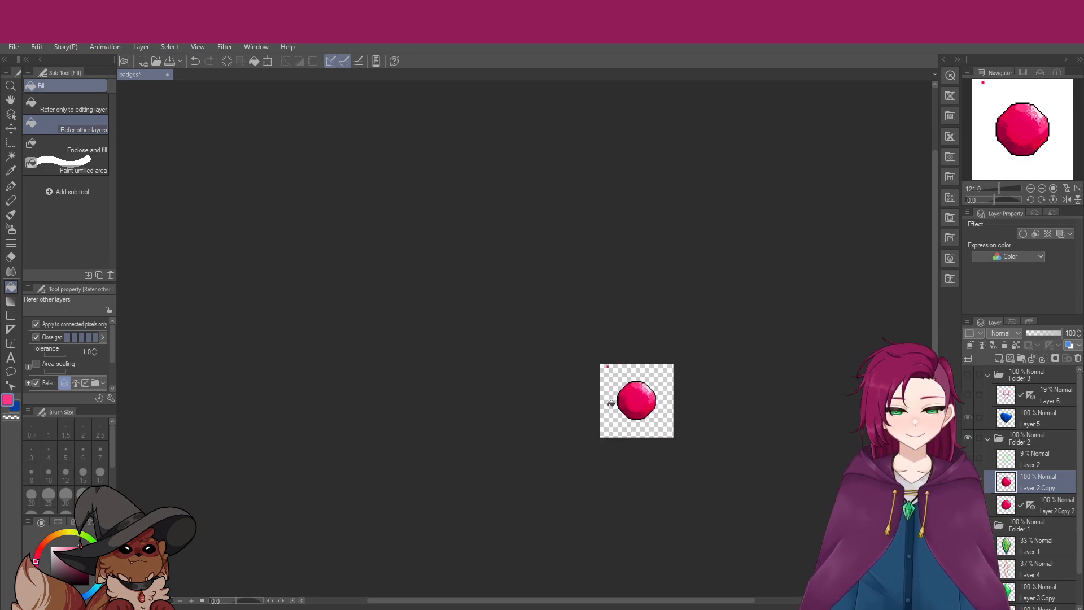
scroll(671, 412, up, 5)
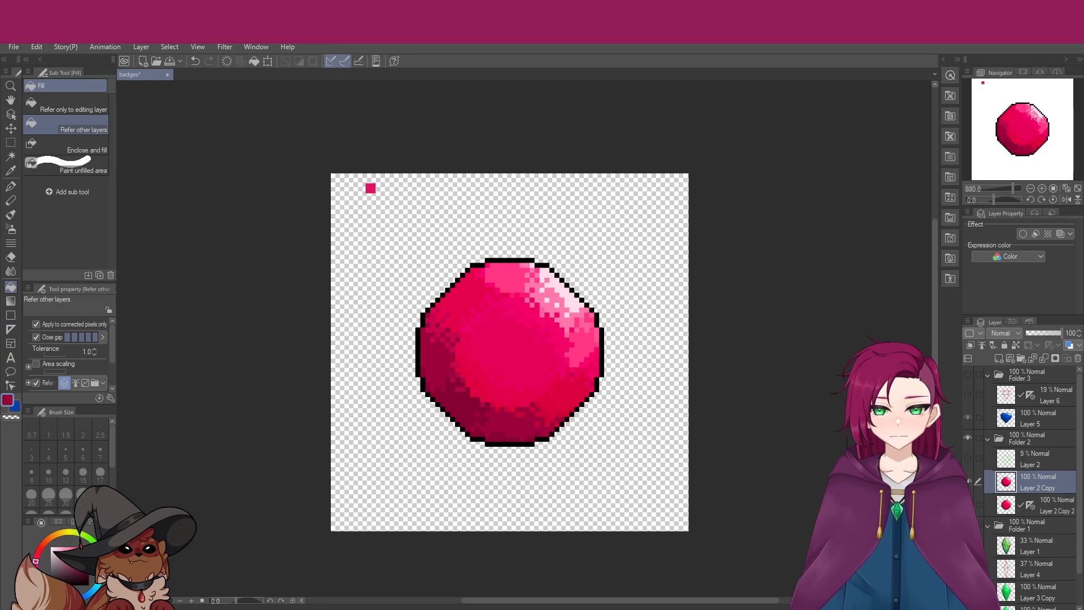
scroll(502, 421, up, 3)
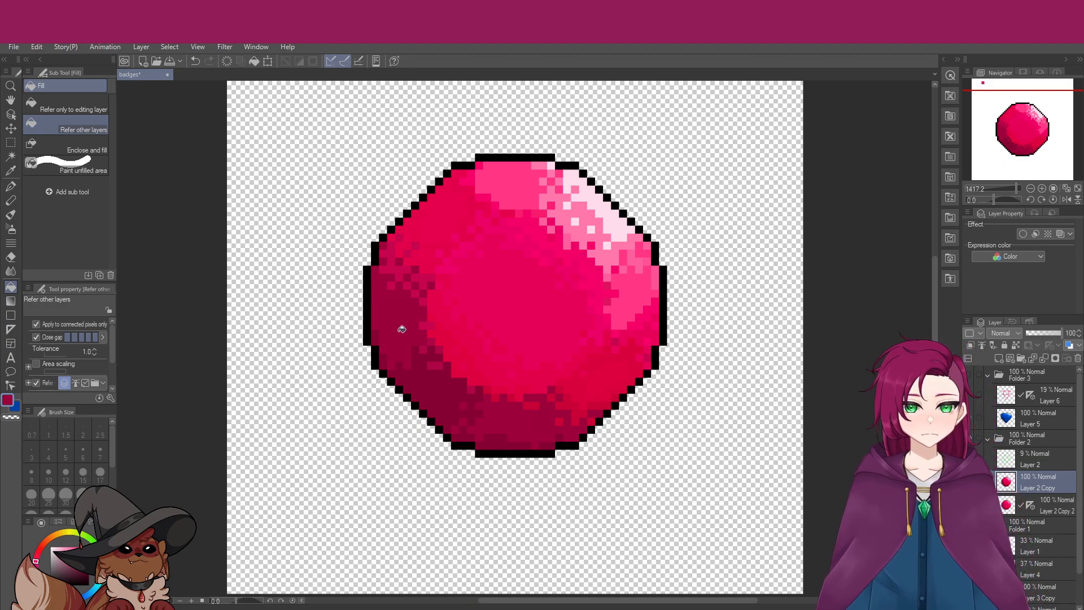
scroll(494, 416, down, 2)
scroll(453, 377, up, 3)
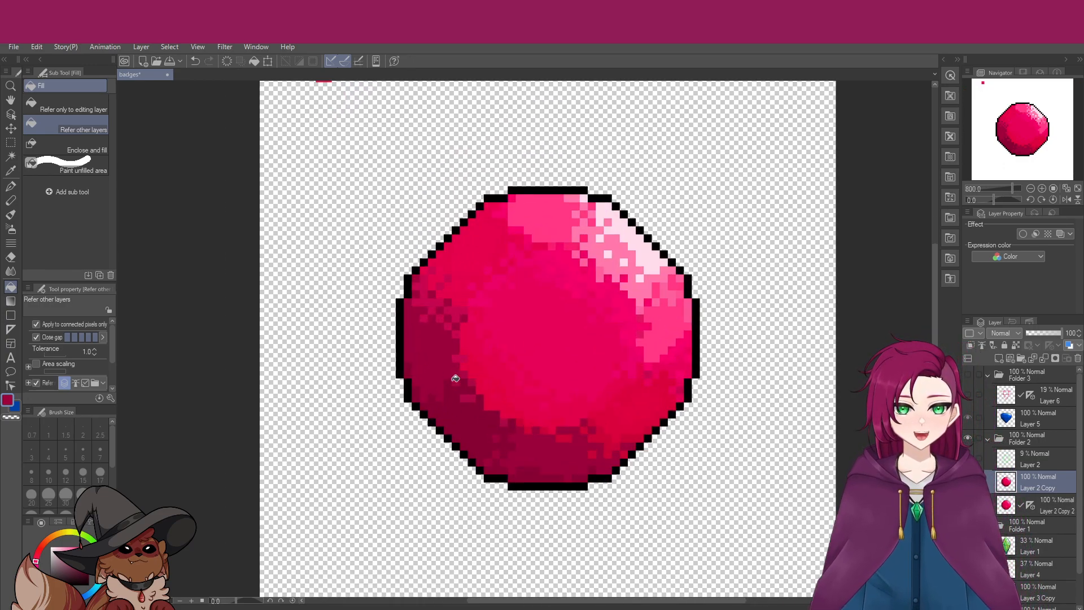
scroll(446, 266, down, 7)
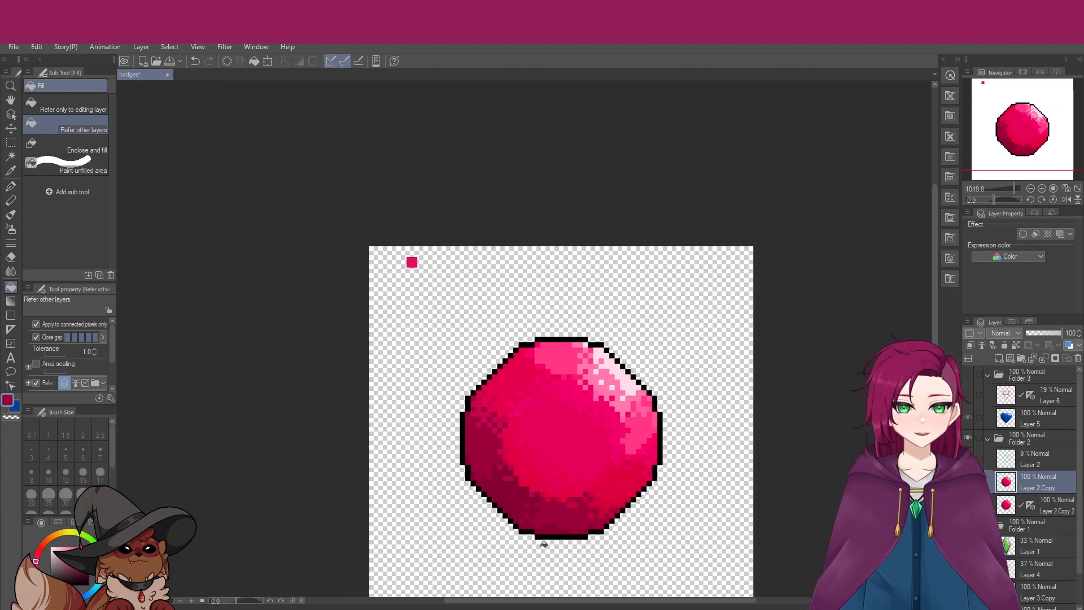
scroll(565, 498, up, 3)
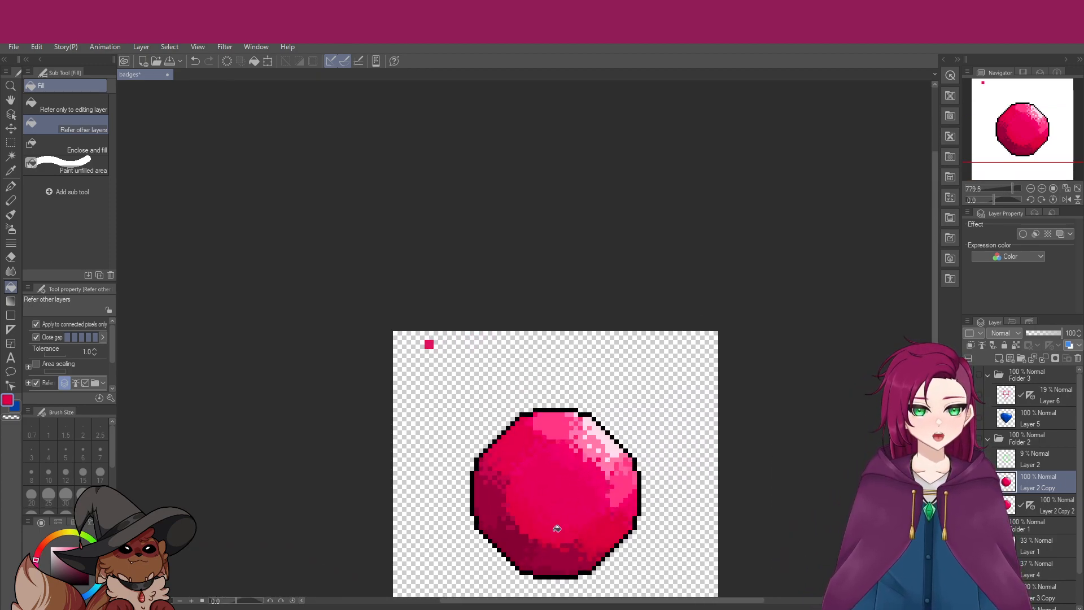
scroll(536, 528, up, 3)
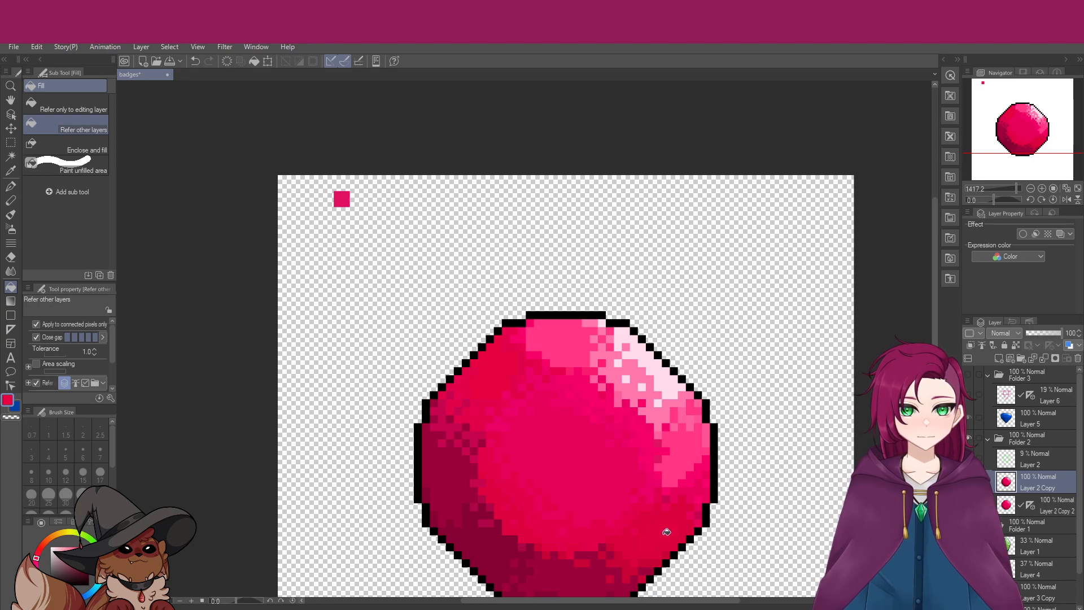
Review the red gem's shading from close up to thumbnail size and compare it with Layer 2 Copy hidden and shown
scroll(627, 557, up, 2)
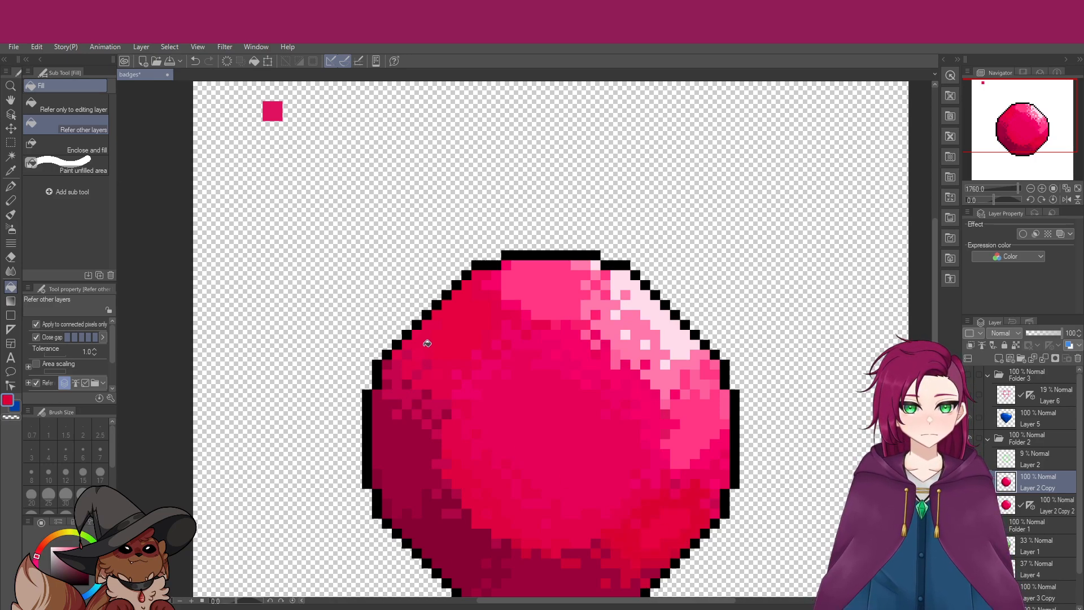
key(ctrl+z)
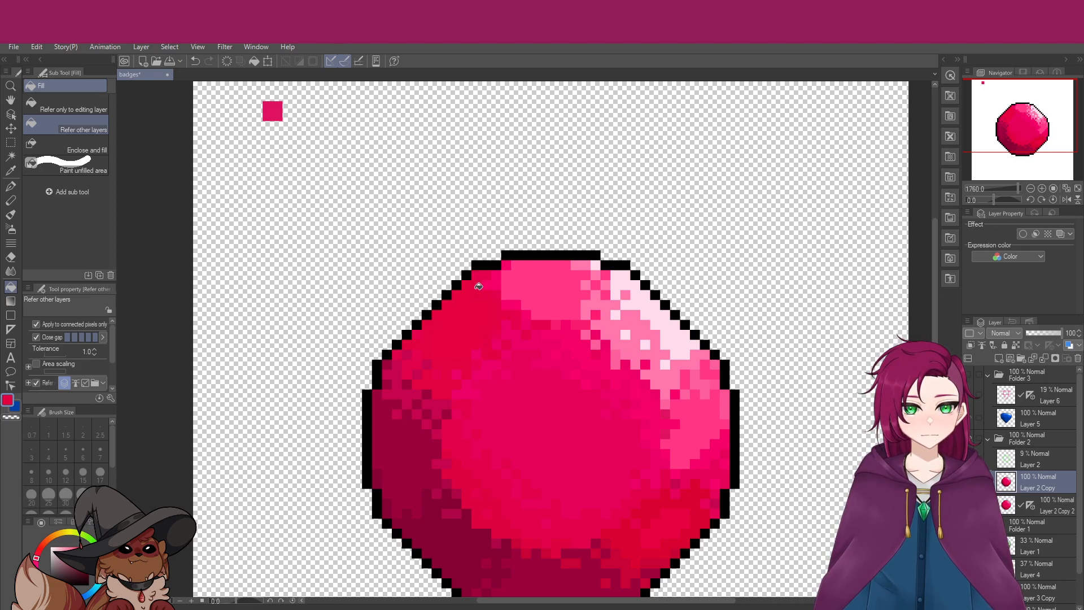
scroll(552, 385, down, 6)
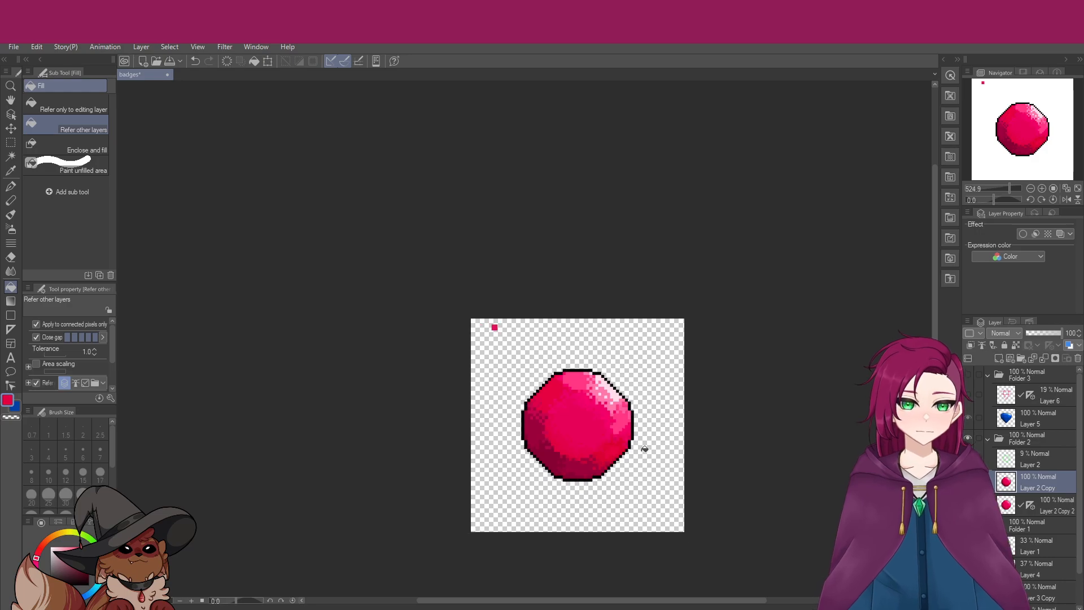
scroll(642, 450, up, 5)
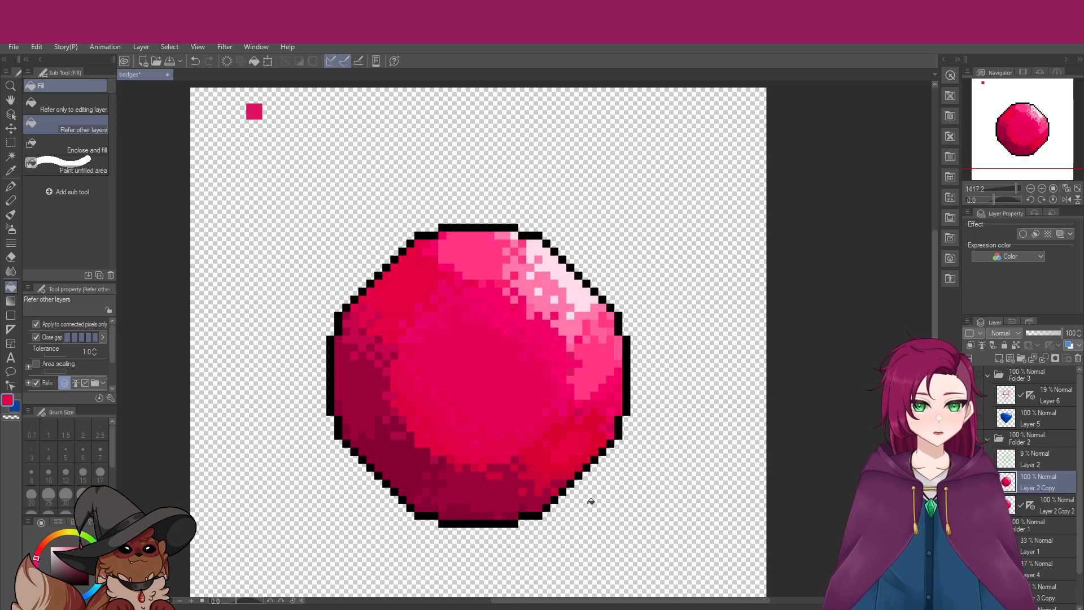
scroll(550, 502, down, 5)
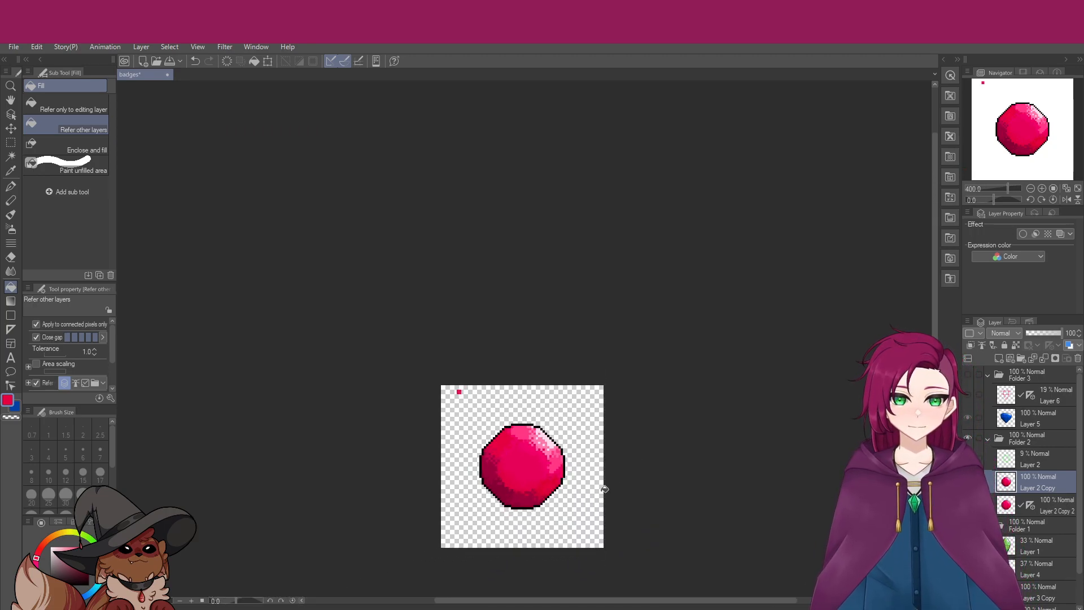
scroll(604, 489, down, 2)
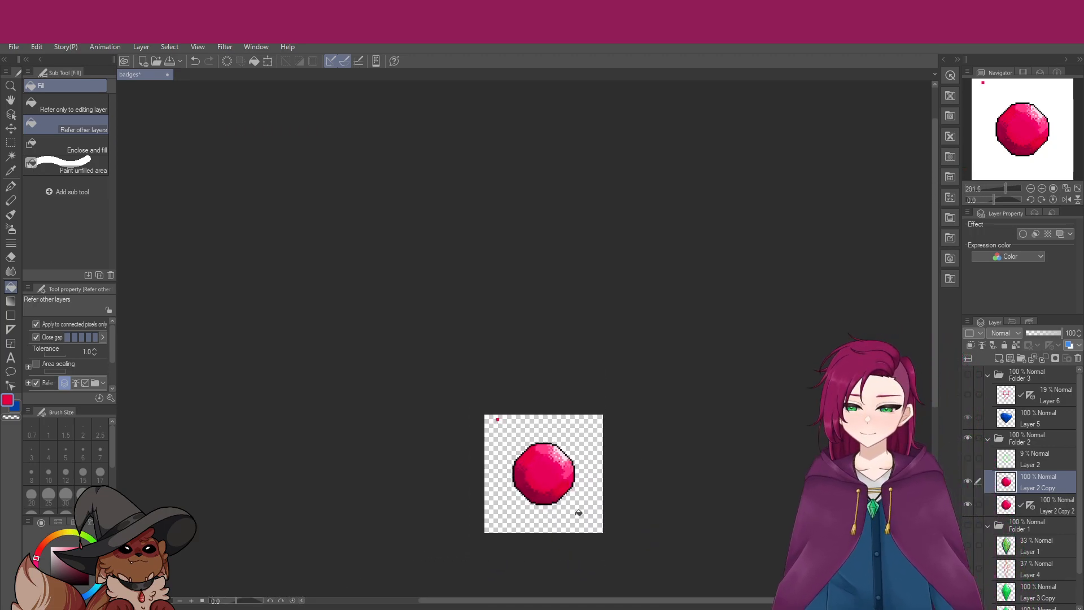
scroll(578, 514, down, 1)
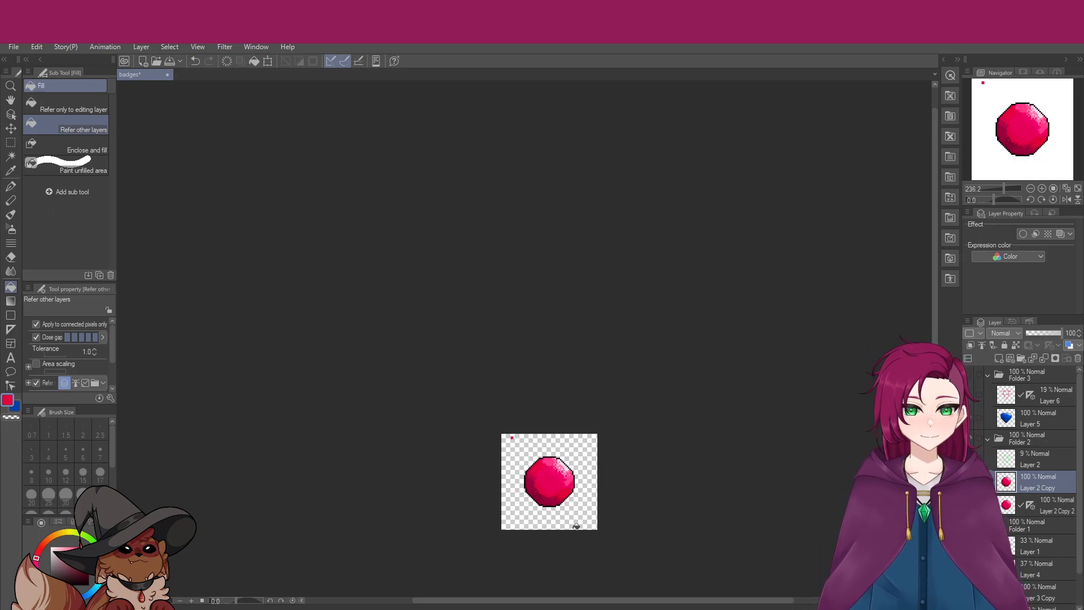
scroll(576, 526, up, 8)
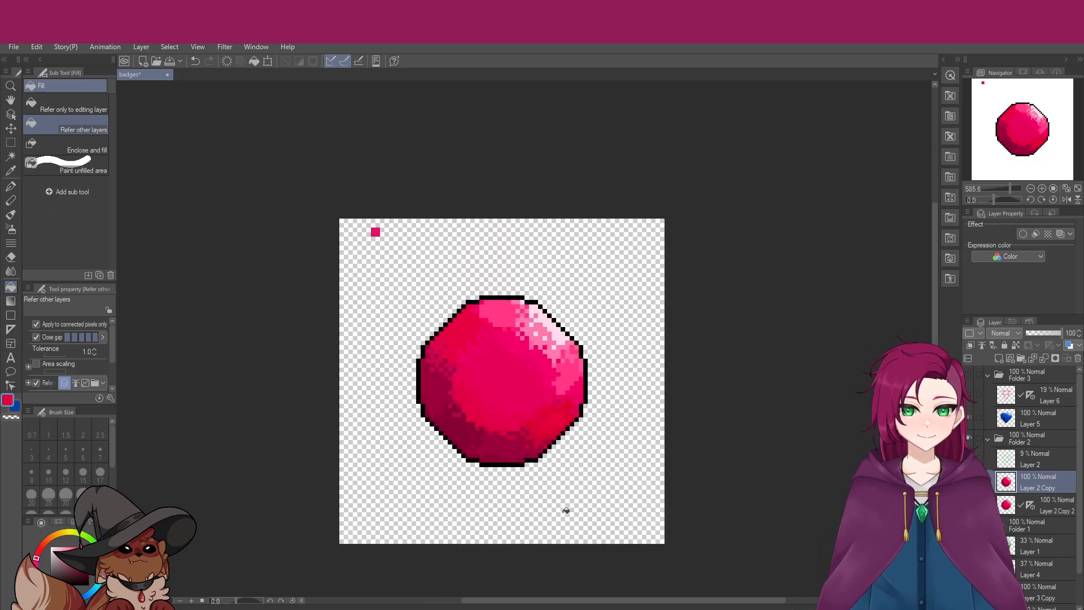
scroll(563, 451, down, 8)
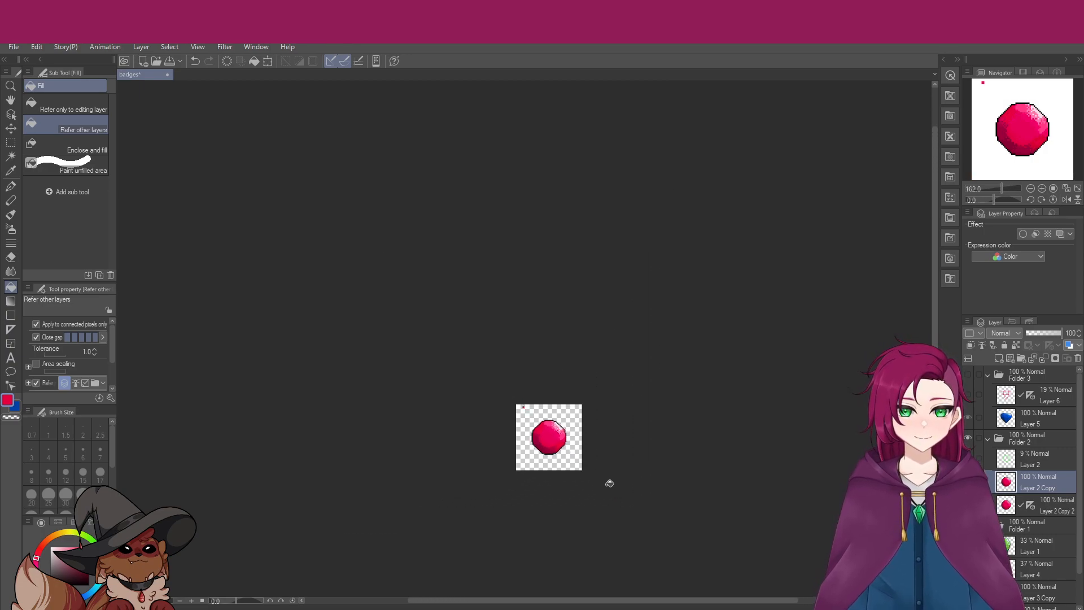
scroll(609, 483, down, 5)
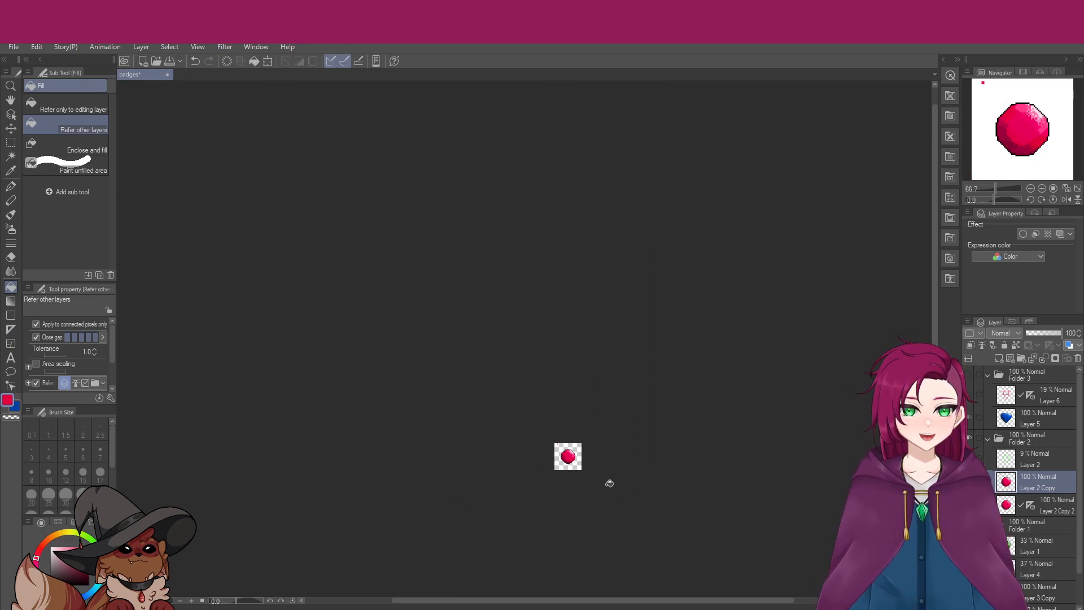
scroll(609, 483, up, 1)
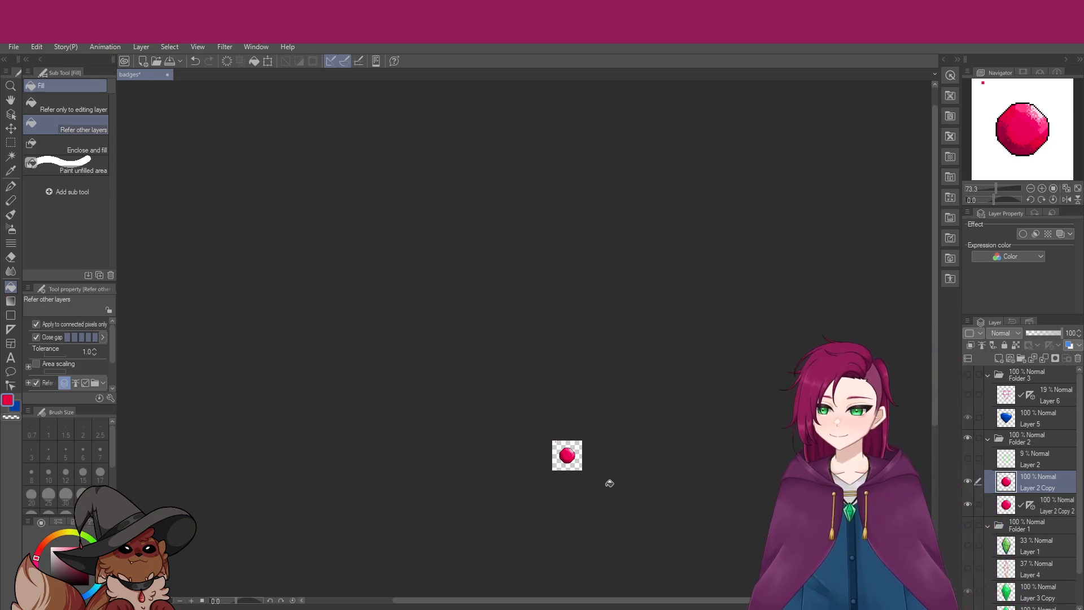
scroll(591, 452, up, 6)
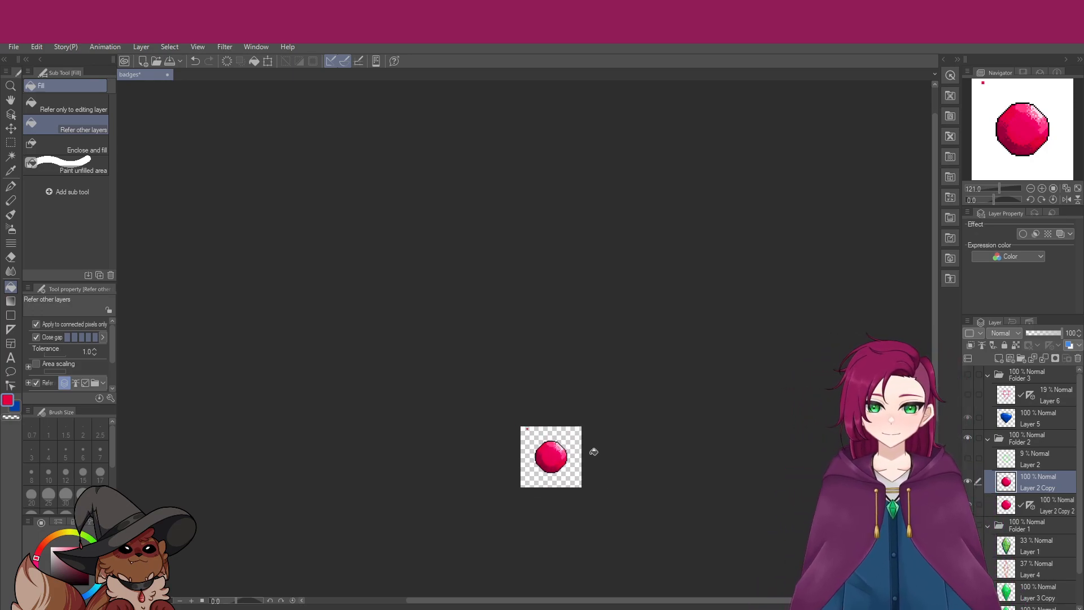
scroll(574, 473, up, 8)
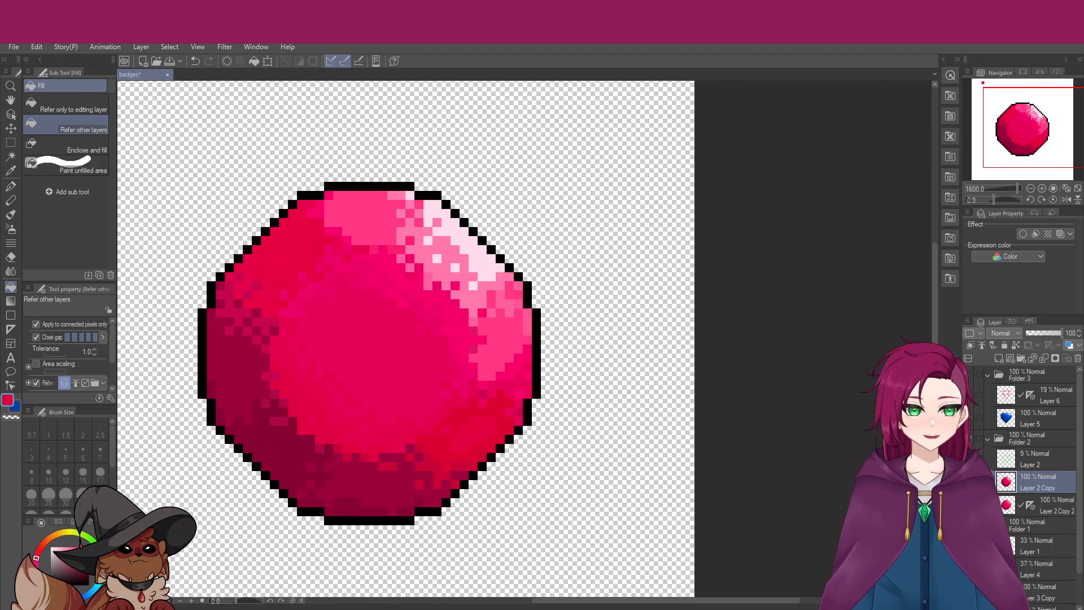
click(969, 482)
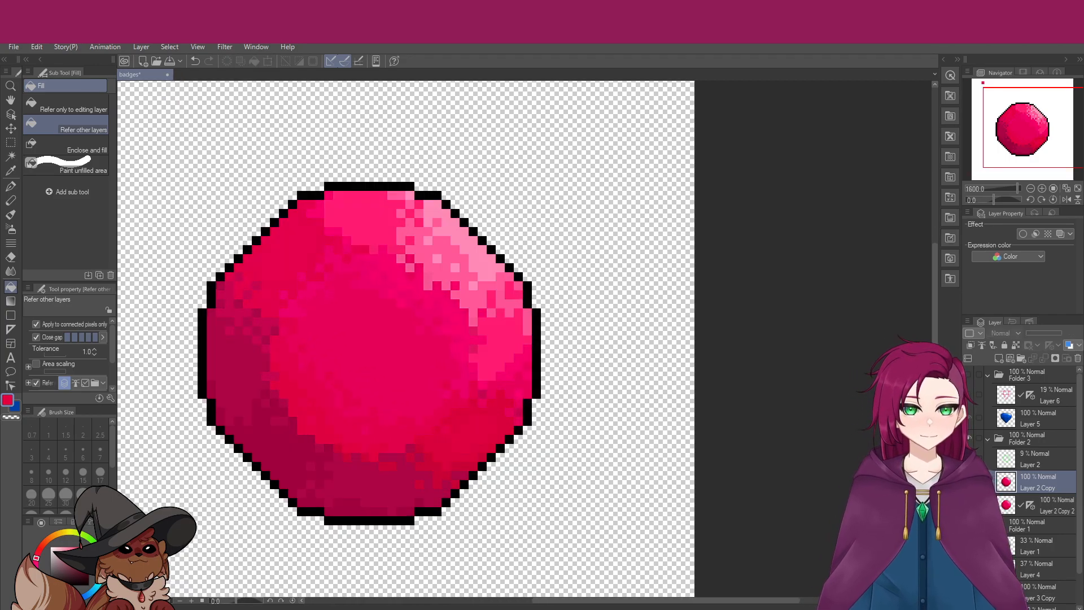
click(969, 482)
Try filling the middle band of the red gem's upper-right highlight with a softer pink
alt+click(469, 306)
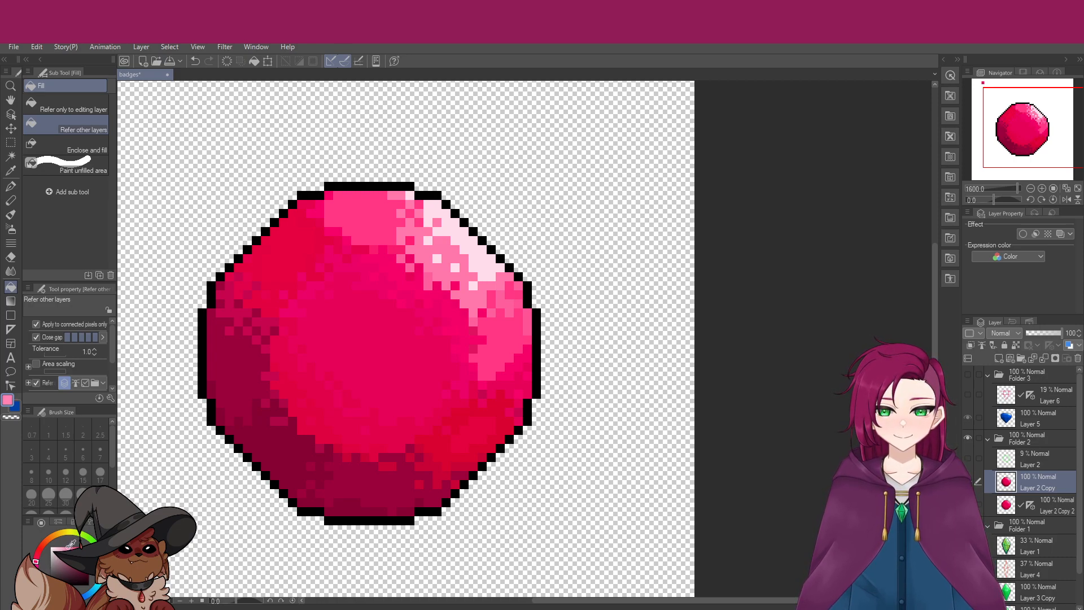
click(450, 275)
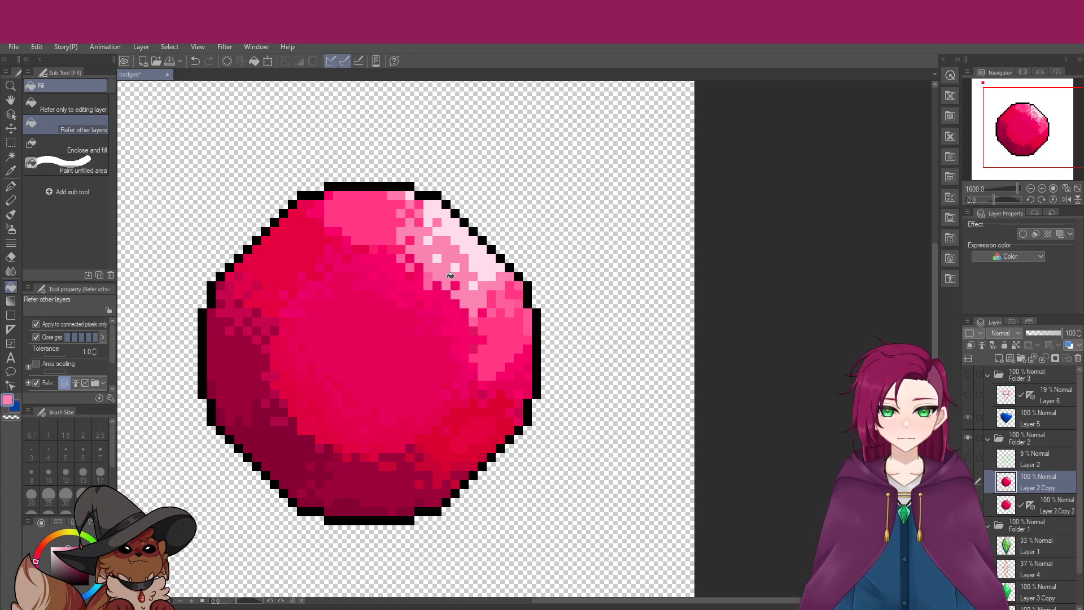
click(469, 310)
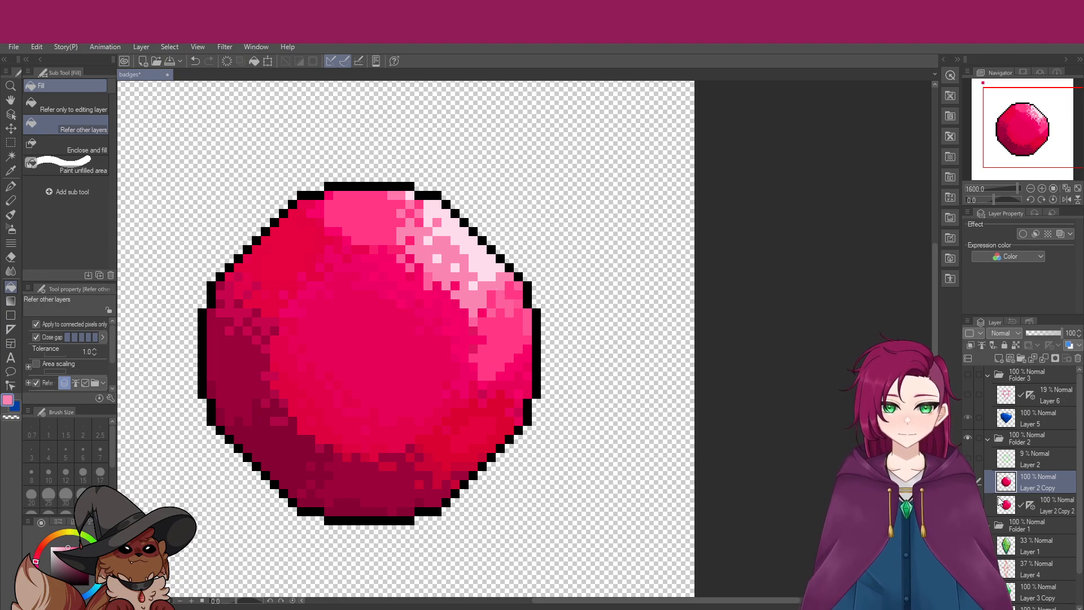
key(ctrl+z)
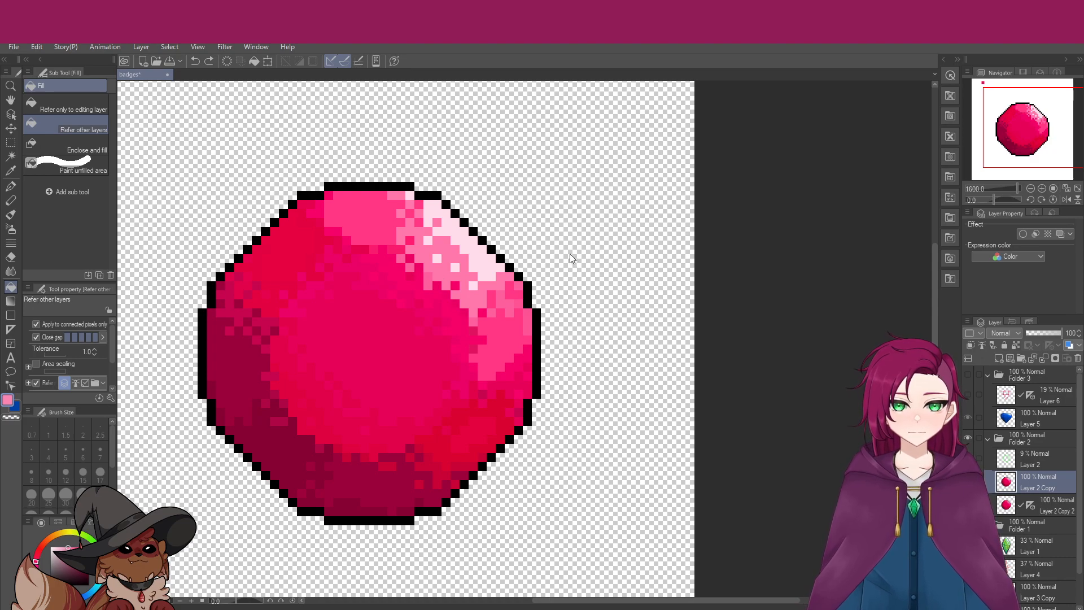
Sample the pink of the upper-right highlight's middle band, adjust it to a softer pink and fill the band with it
alt+click(445, 275)
click(8, 399)
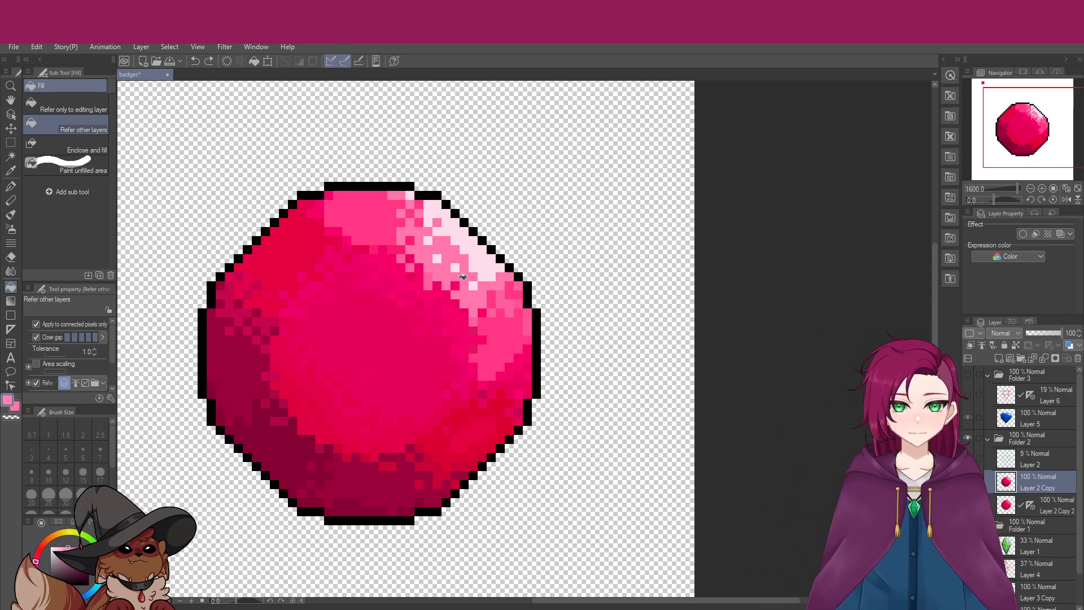
click(443, 275)
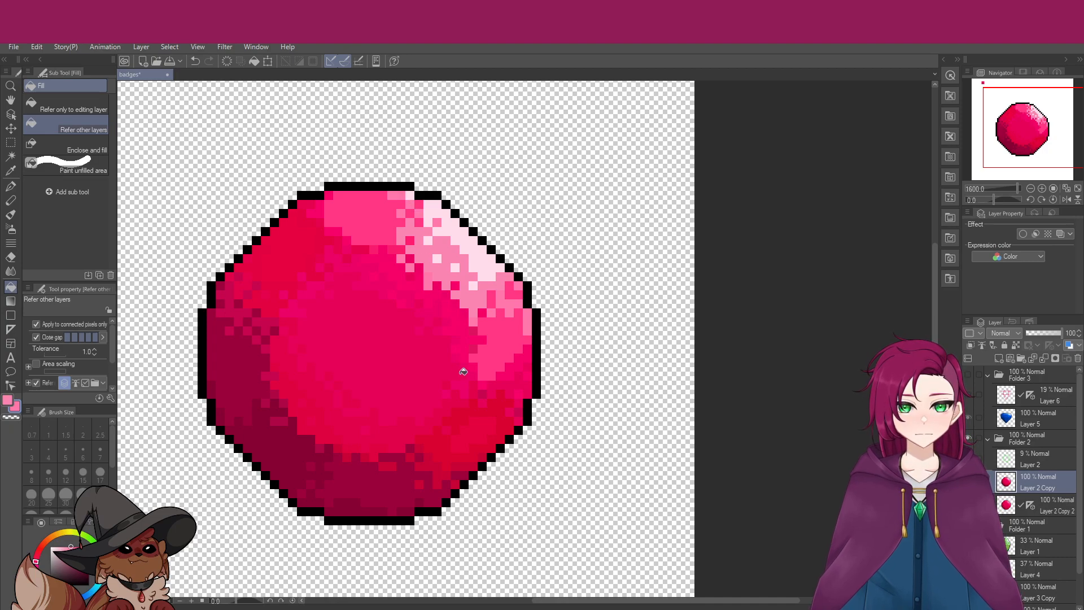
Examine the red gem's softened highlight band and the color transitions on its right and lower-right facets, from close up to thumbnail size
scroll(459, 368, down, 8)
scroll(553, 460, down, 4)
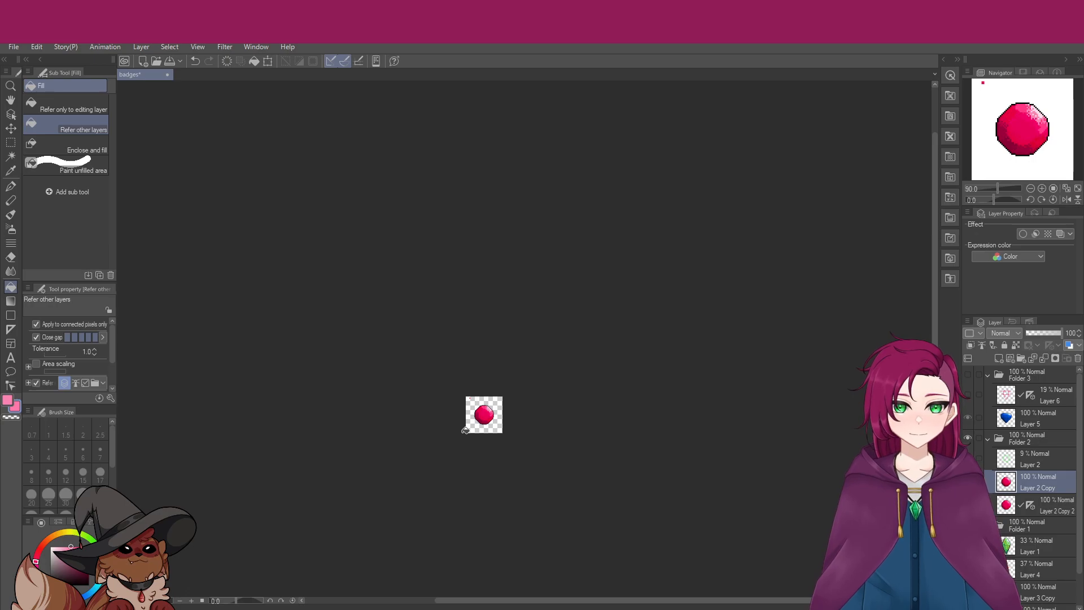
scroll(450, 414, up, 5)
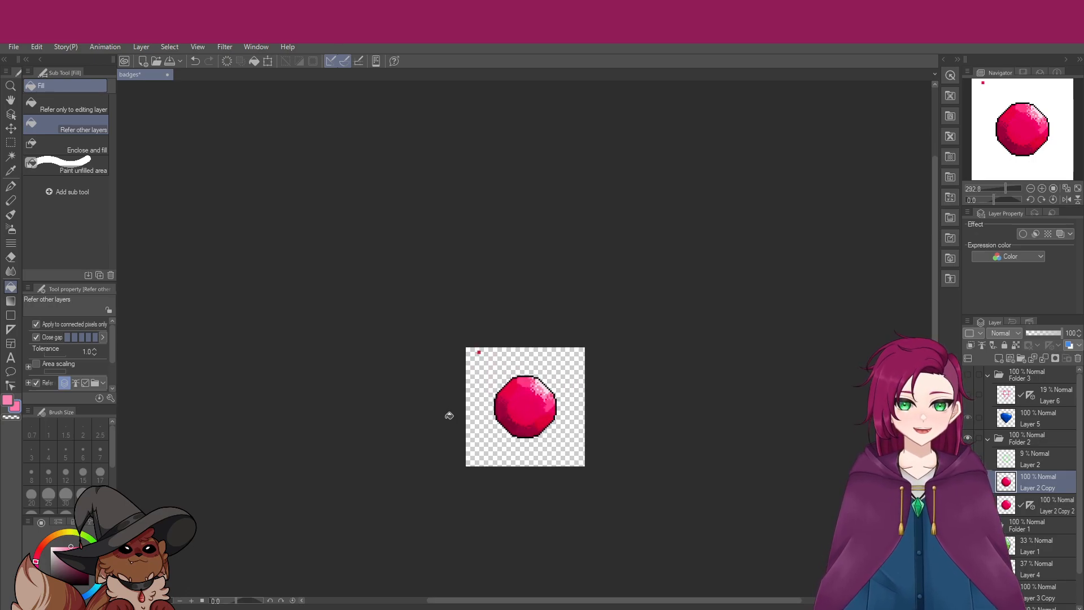
scroll(450, 414, up, 5)
scroll(572, 406, up, 1)
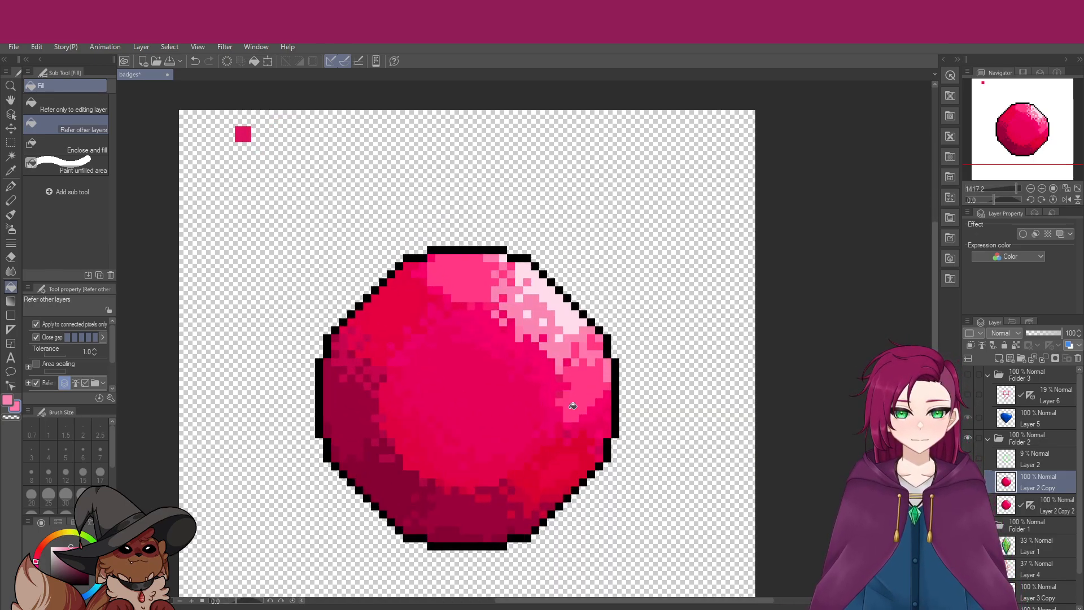
scroll(572, 406, up, 1)
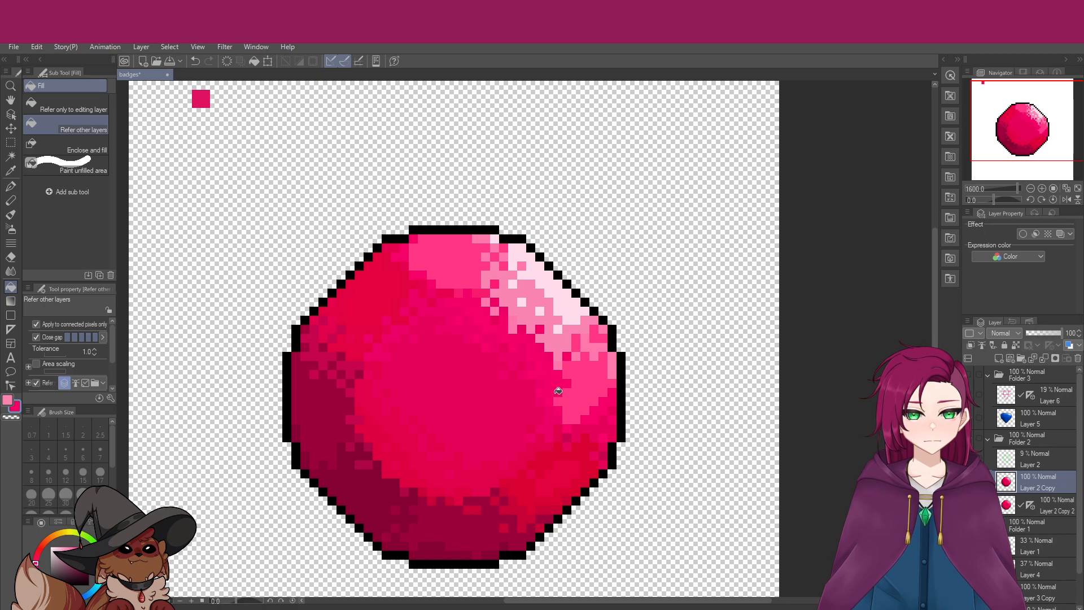
scroll(559, 390, up, 3)
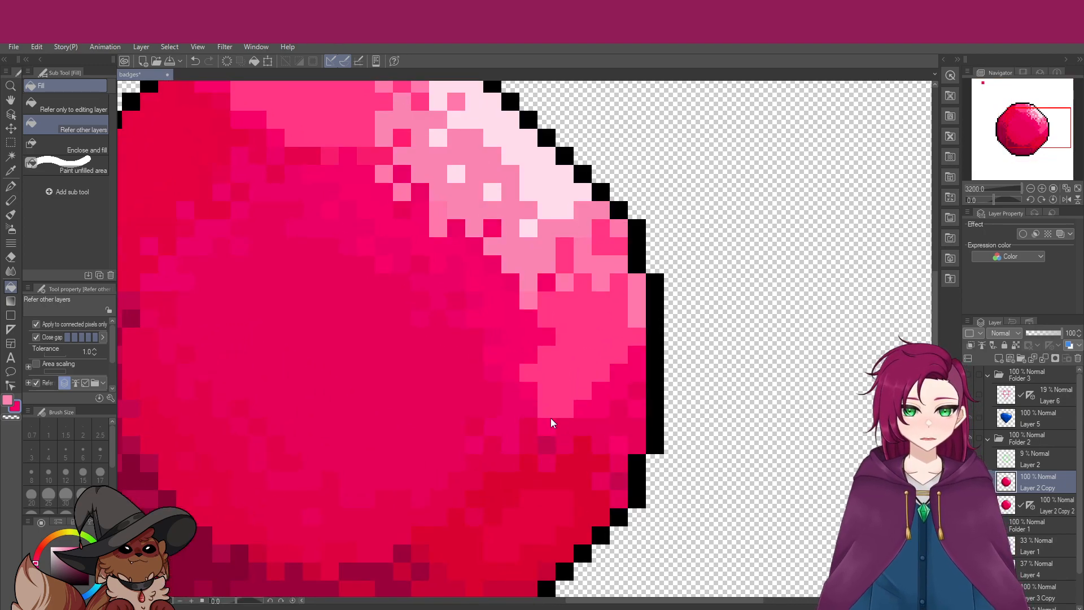
scroll(548, 441, down, 1)
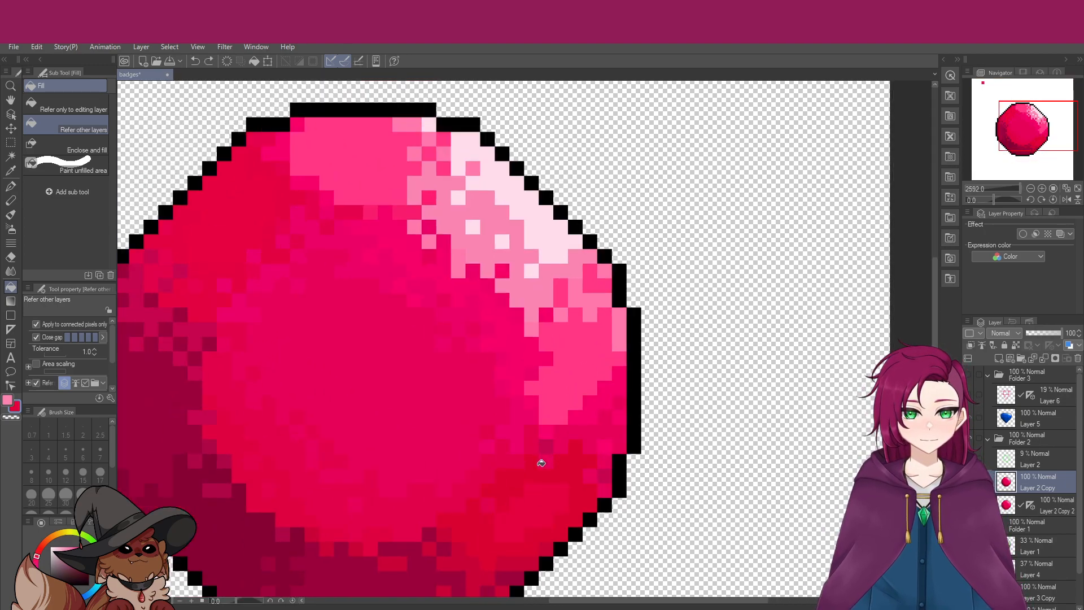
scroll(537, 513, down, 2)
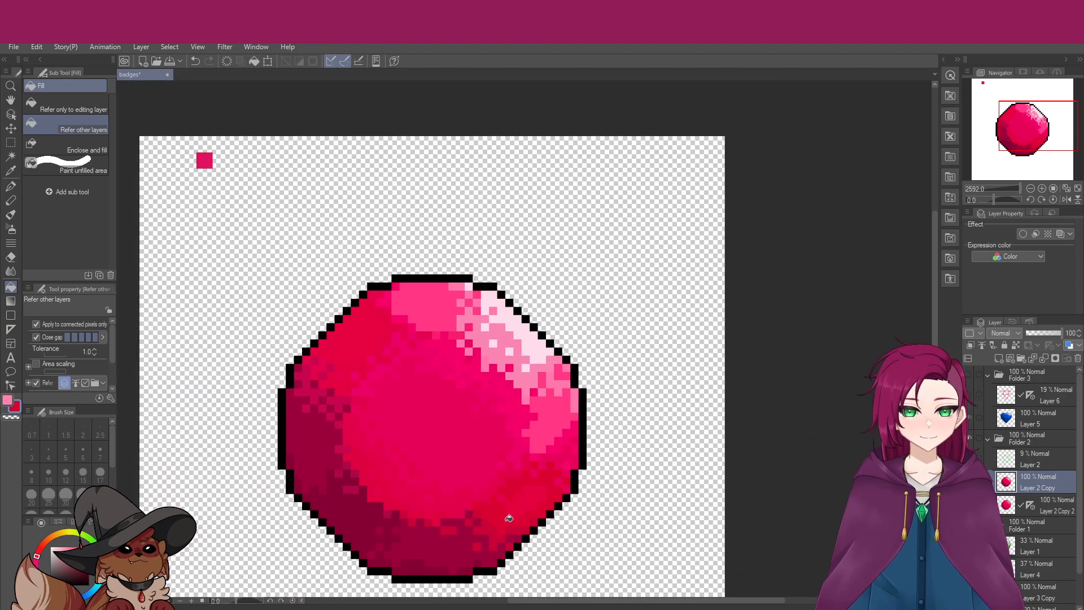
scroll(507, 529, up, 1)
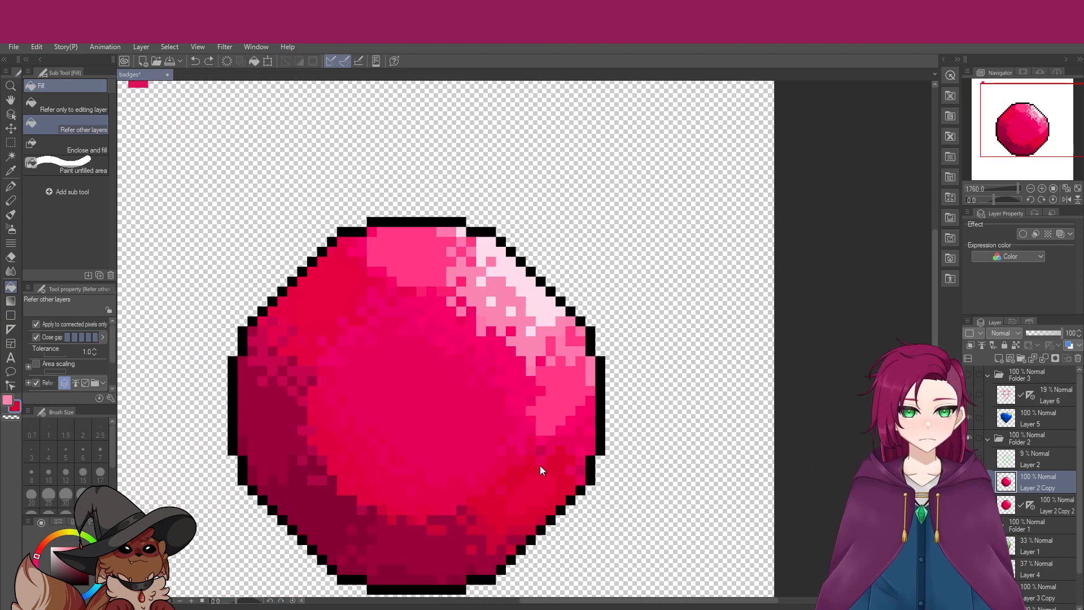
scroll(540, 468, down, 1)
scroll(536, 429, up, 2)
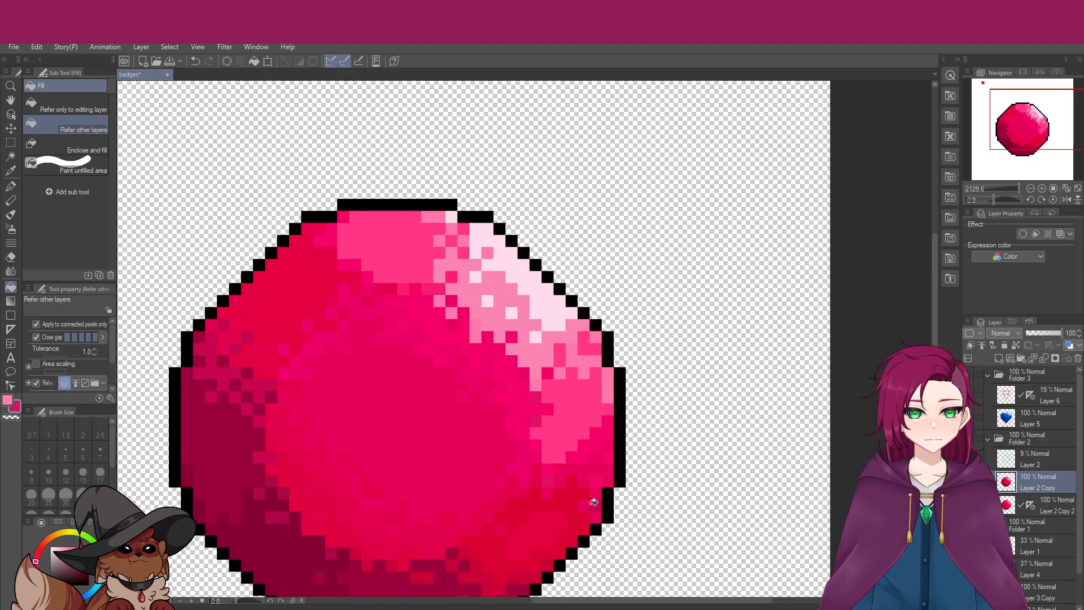
scroll(589, 483, down, 3)
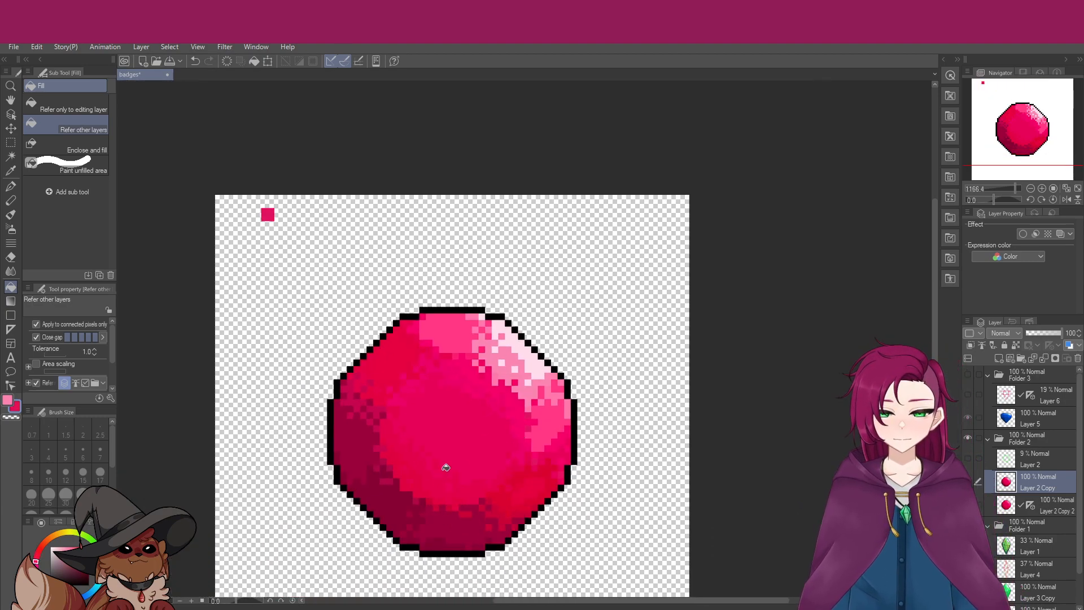
scroll(445, 464, down, 1)
scroll(443, 460, up, 3)
scroll(559, 426, up, 1)
scroll(548, 444, down, 5)
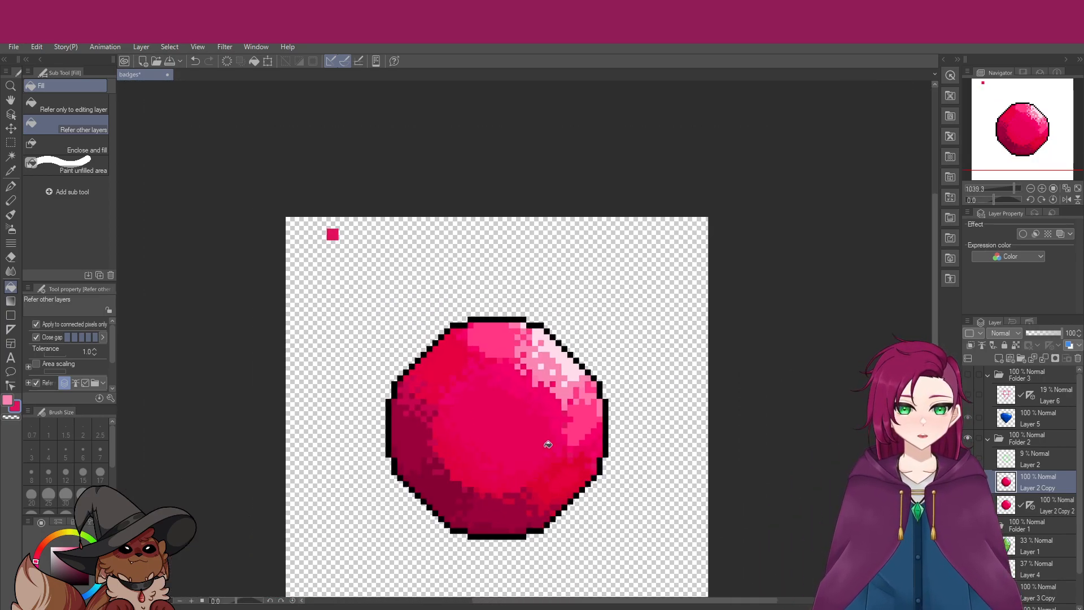
scroll(645, 503, down, 4)
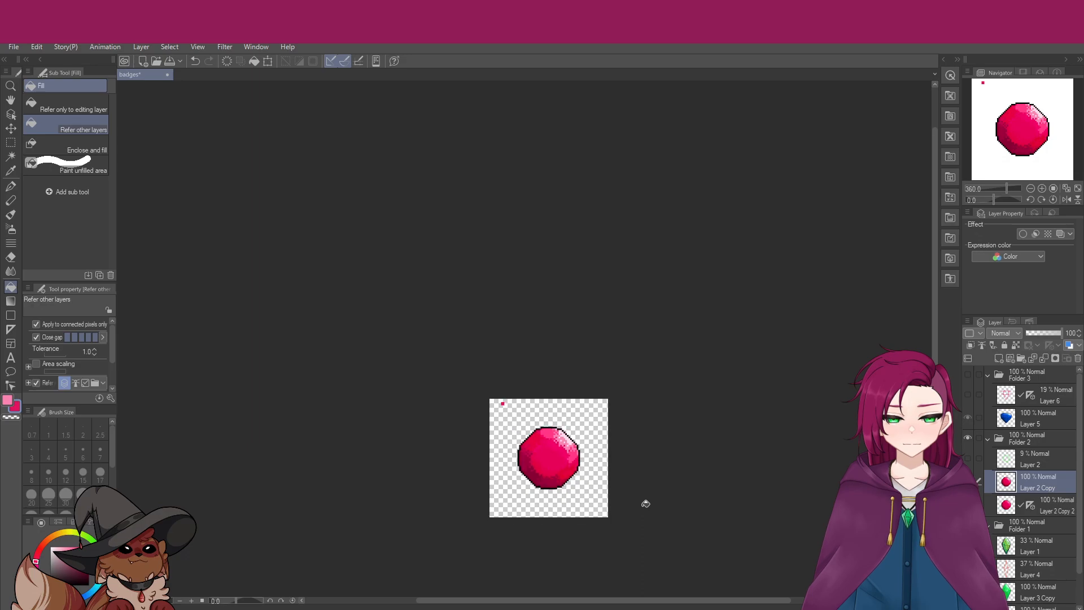
scroll(645, 503, up, 6)
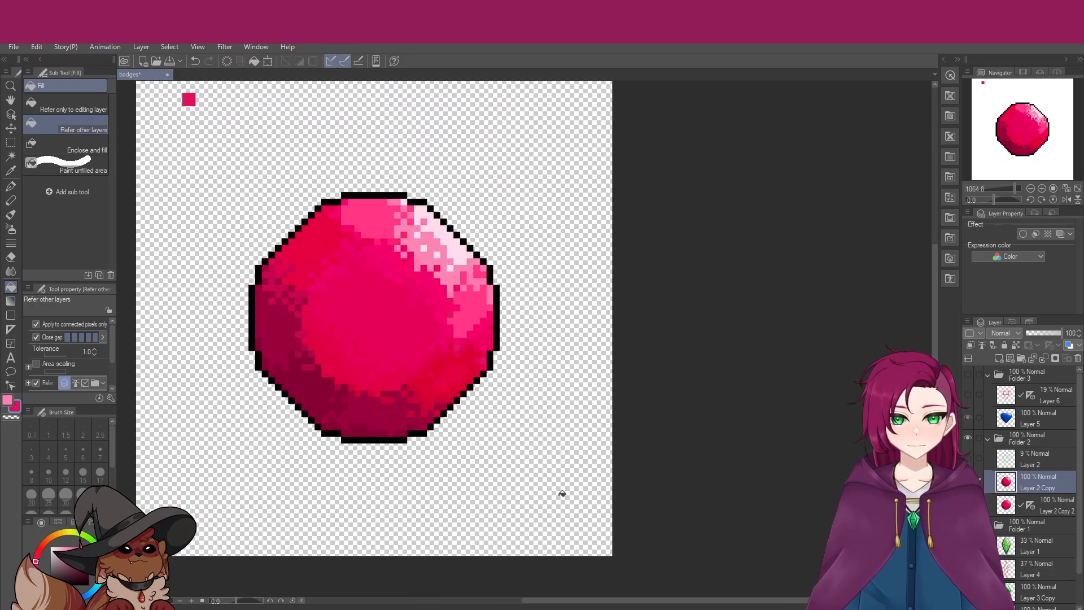
scroll(562, 494, down, 6)
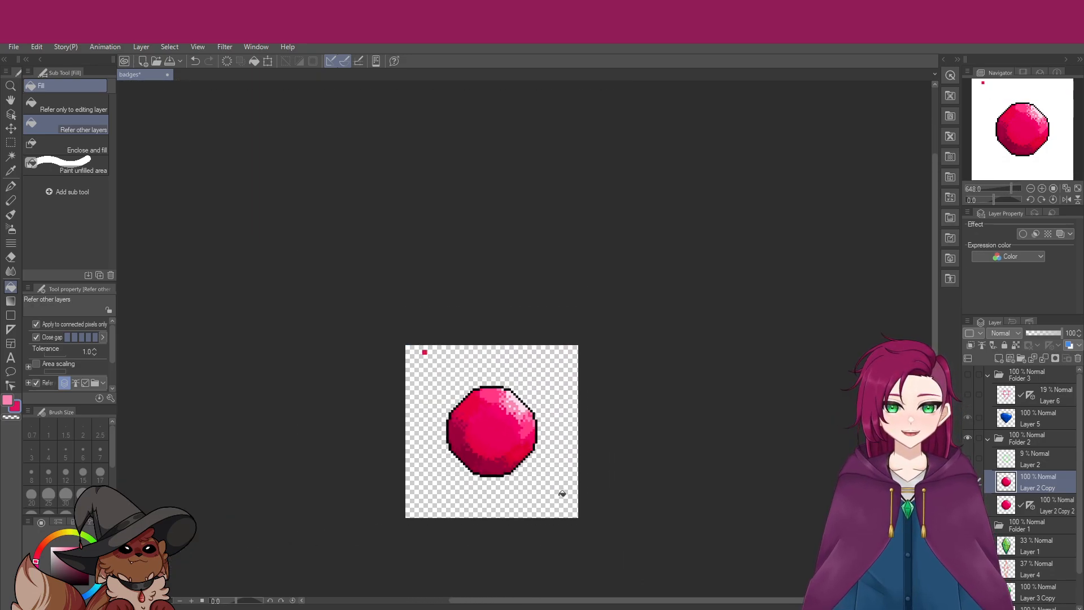
scroll(541, 509, down, 4)
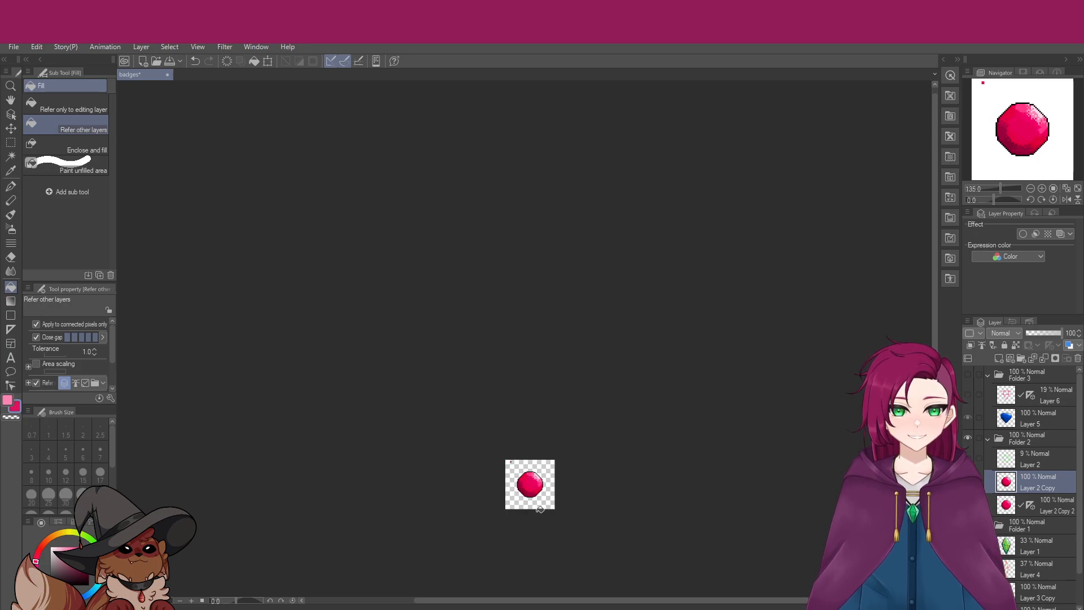
Compare the red gem's highlights and shadows with Layer 2 Copy repeatedly hidden and shown
scroll(541, 509, up, 6)
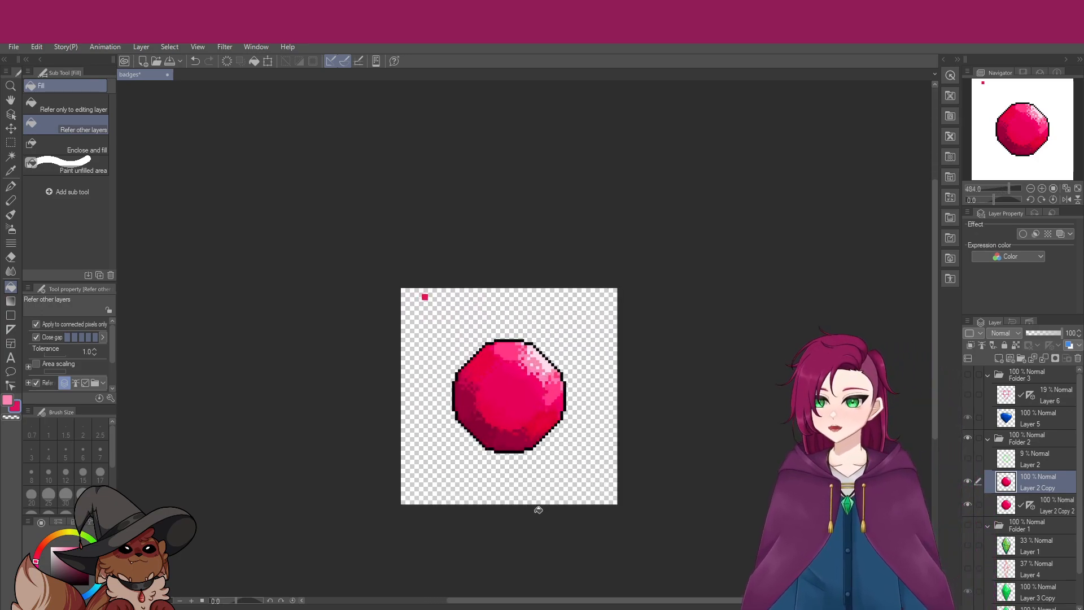
scroll(516, 400, up, 1)
scroll(516, 400, down, 6)
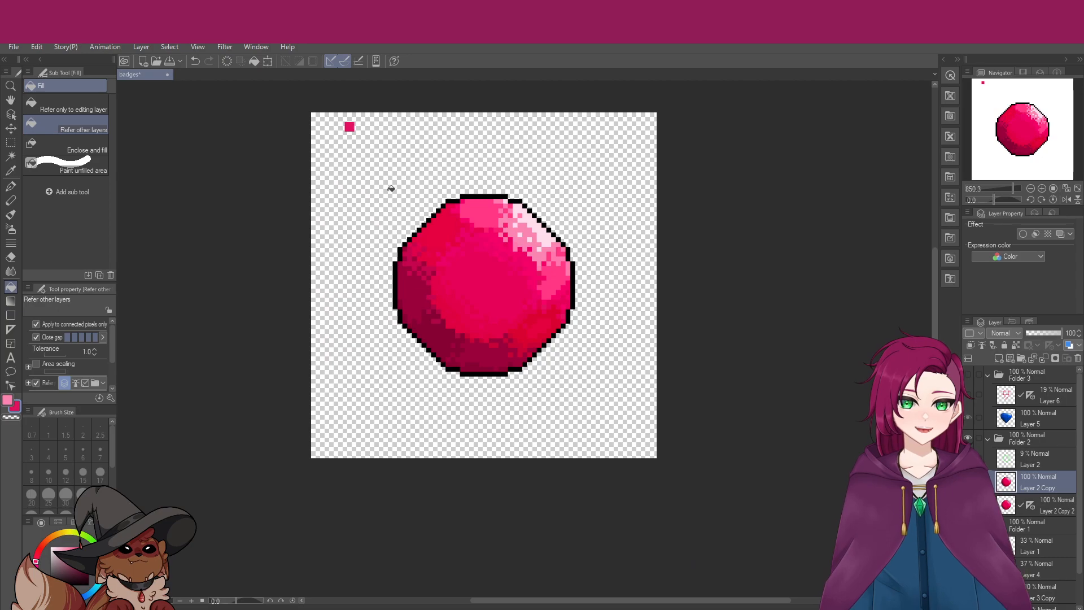
scroll(476, 218, up, 3)
click(970, 482)
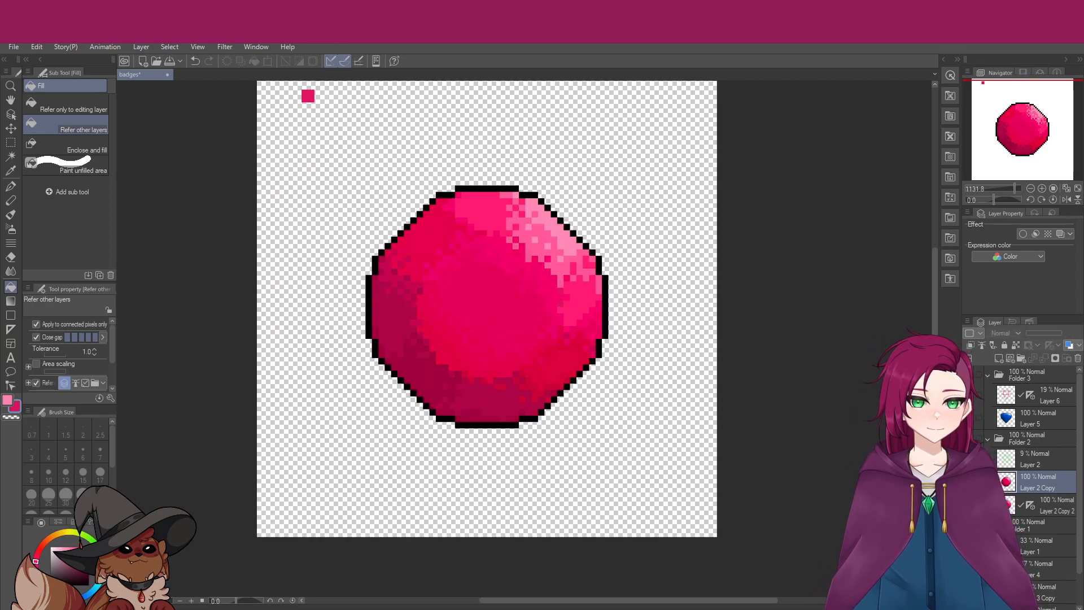
click(970, 481)
click(970, 482)
click(969, 482)
click(970, 482)
click(970, 481)
click(969, 481)
click(969, 482)
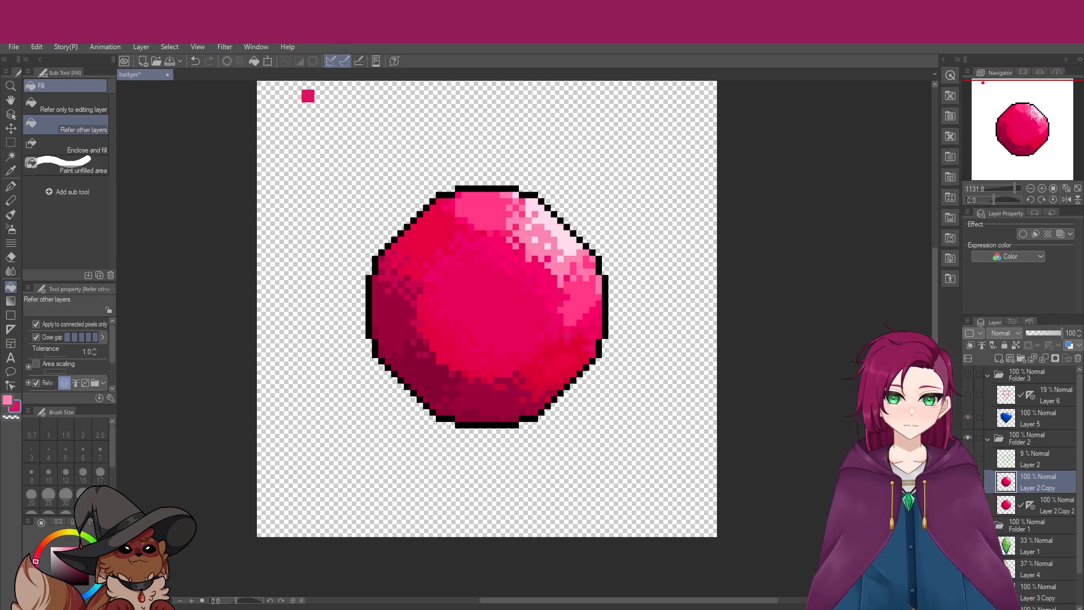
click(969, 482)
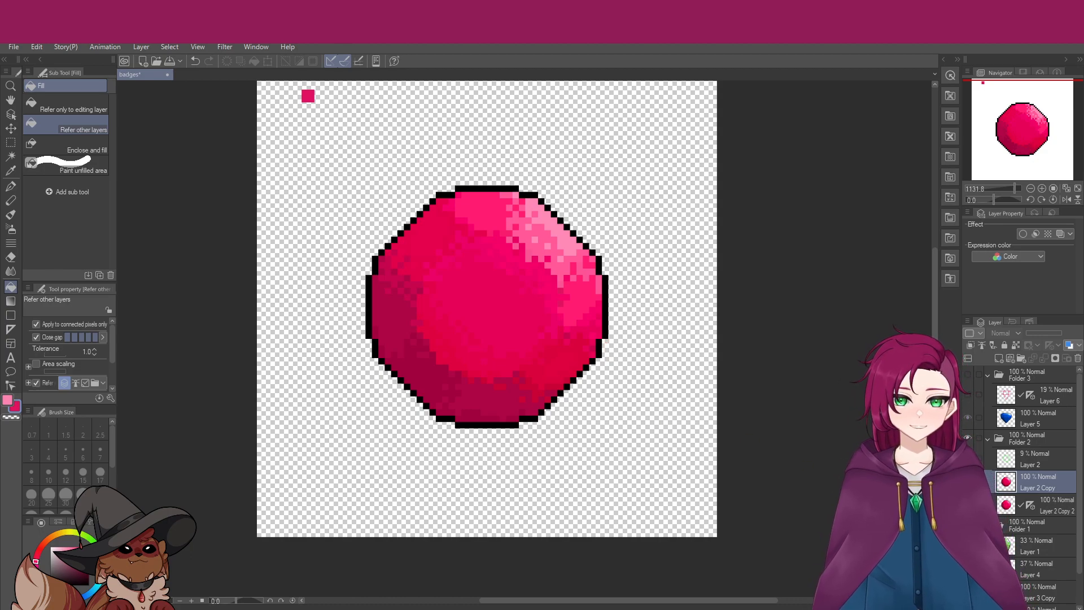
click(969, 482)
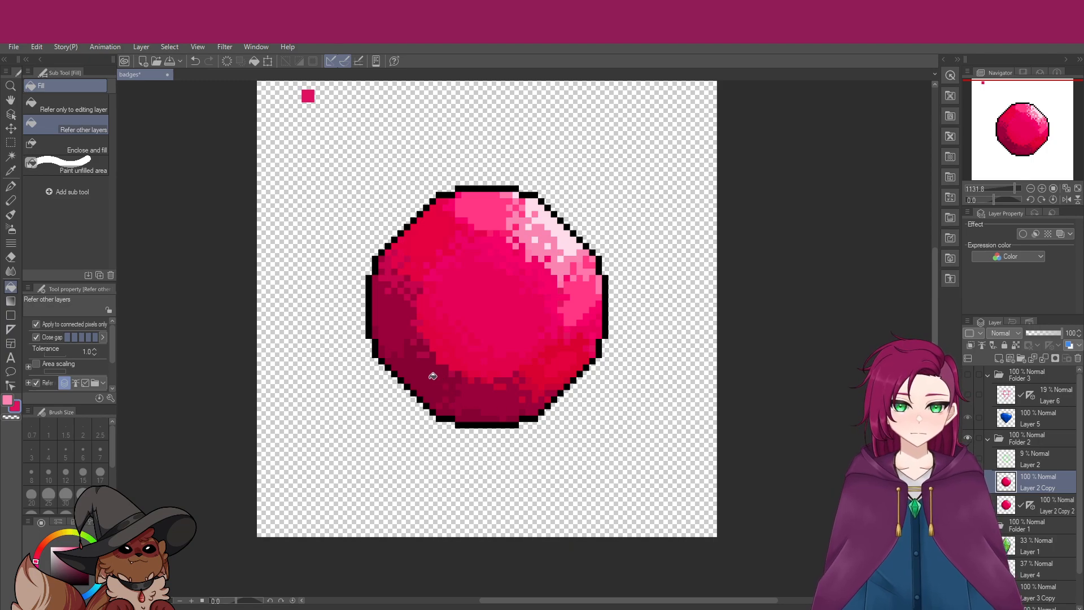
Sample the gem's dark maroon and touch up the edge of its lower shadow with the G-pen at size 1
click(10, 189)
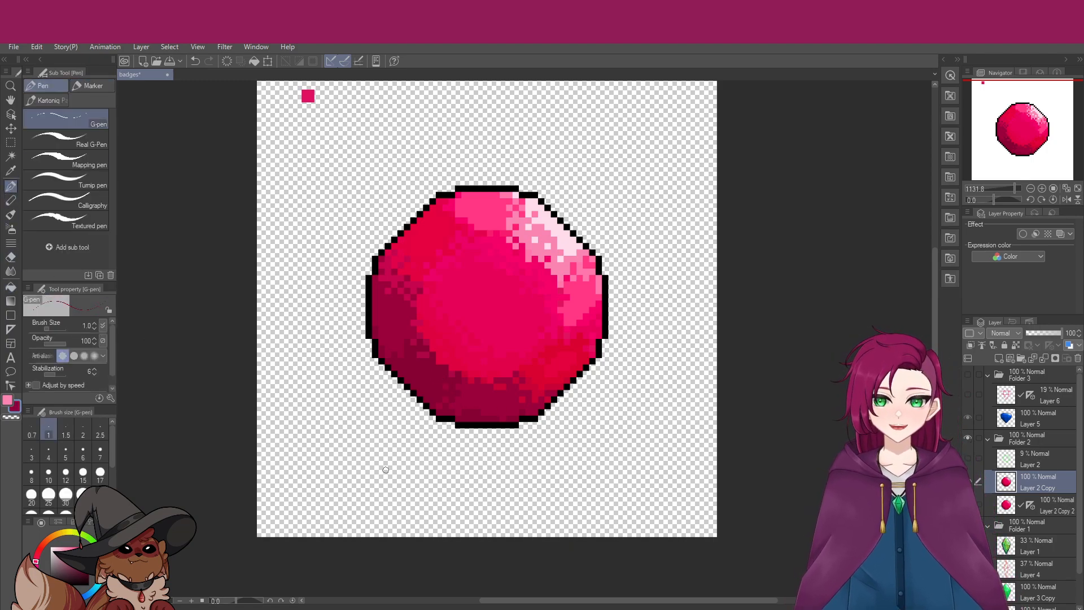
scroll(389, 461, up, 3)
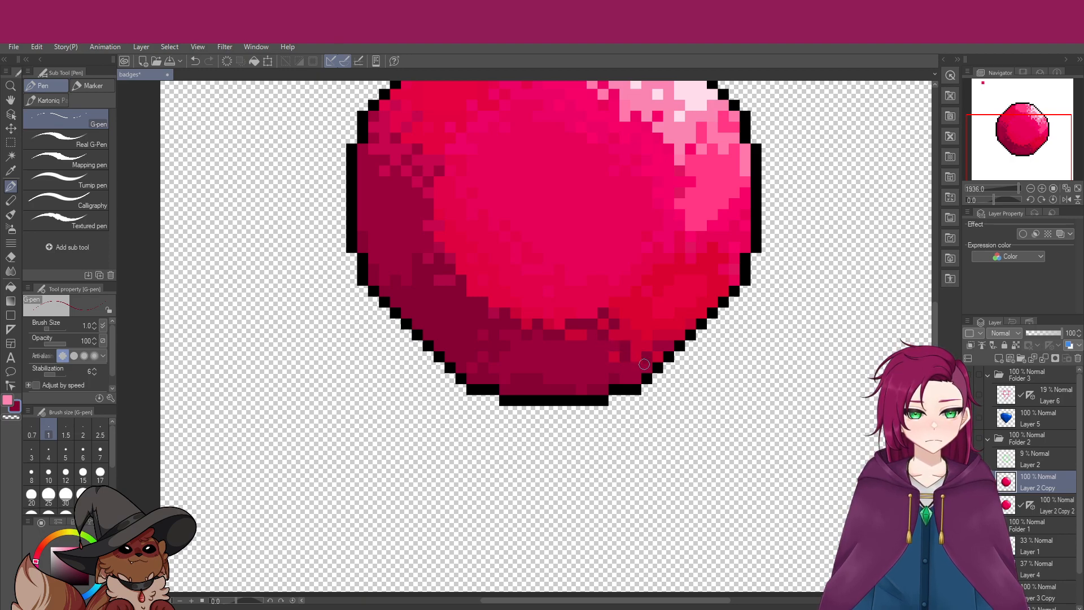
scroll(649, 356, down, 1)
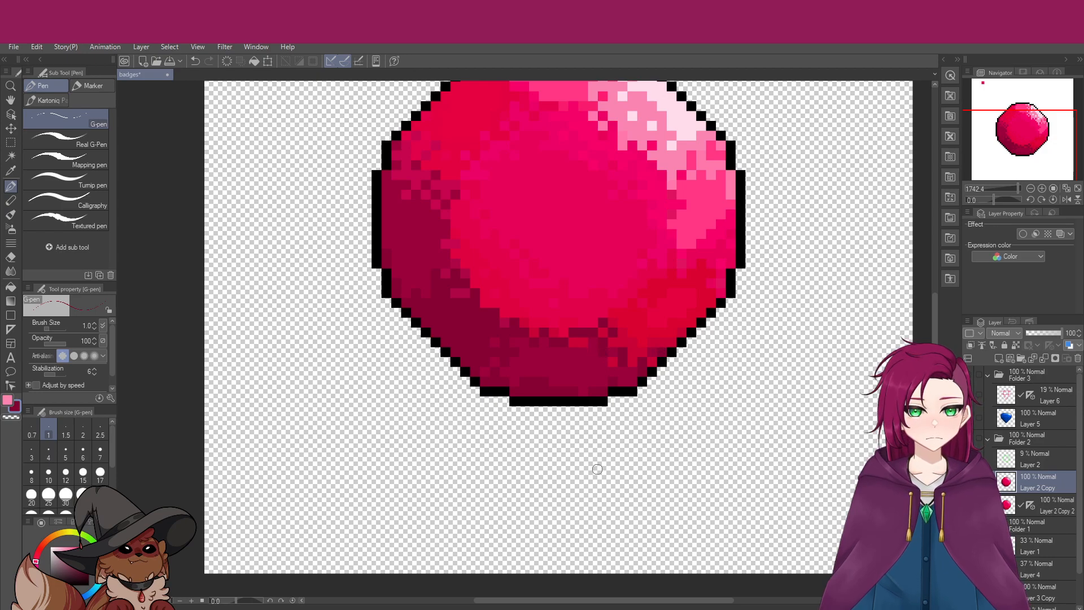
scroll(602, 385, down, 6)
scroll(525, 316, up, 6)
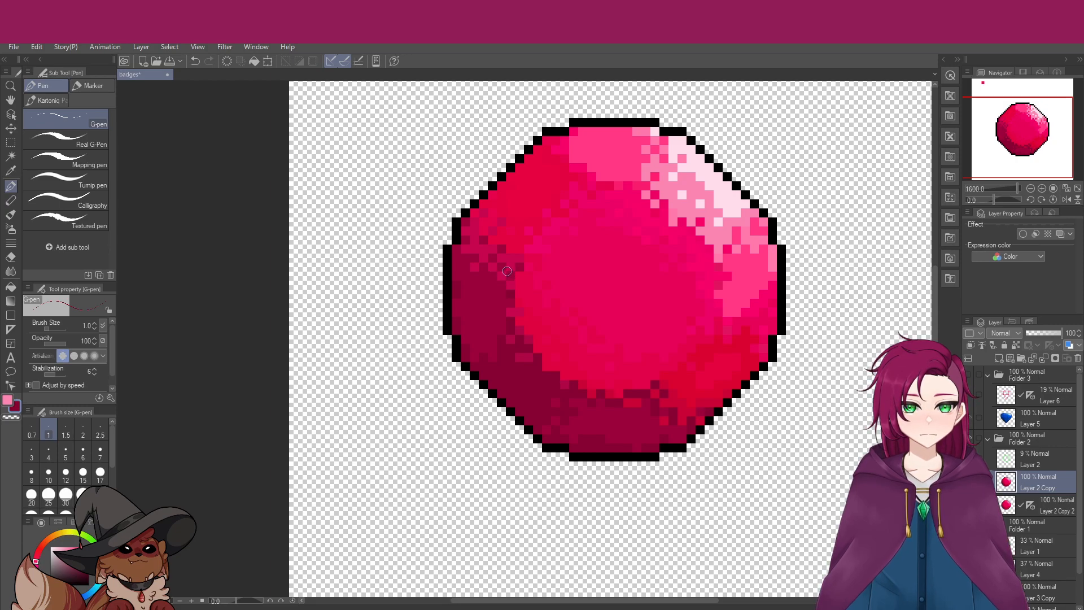
scroll(553, 340, down, 5)
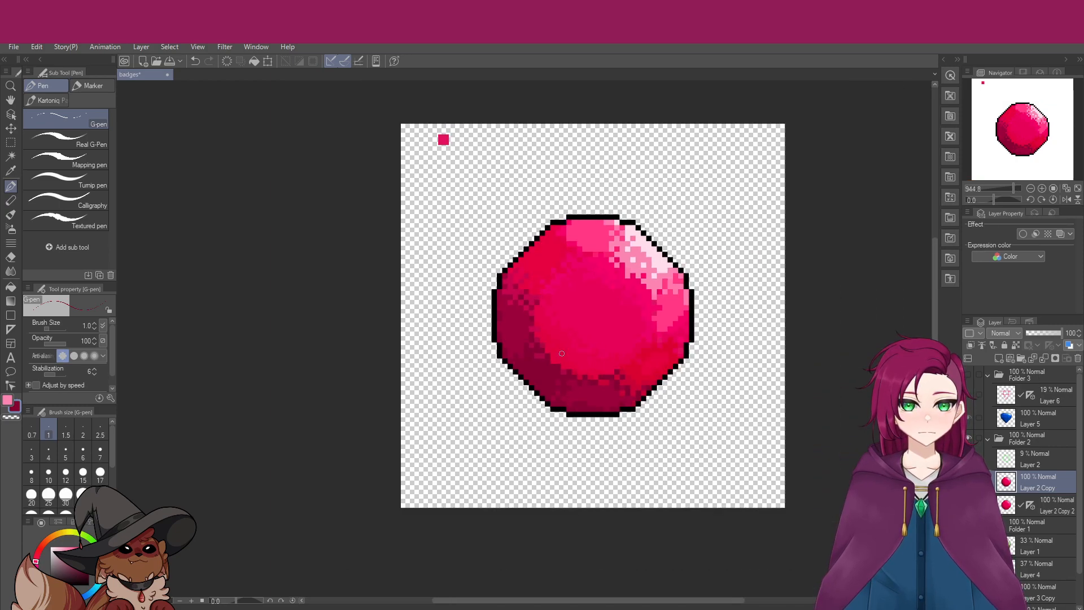
scroll(632, 408, up, 5)
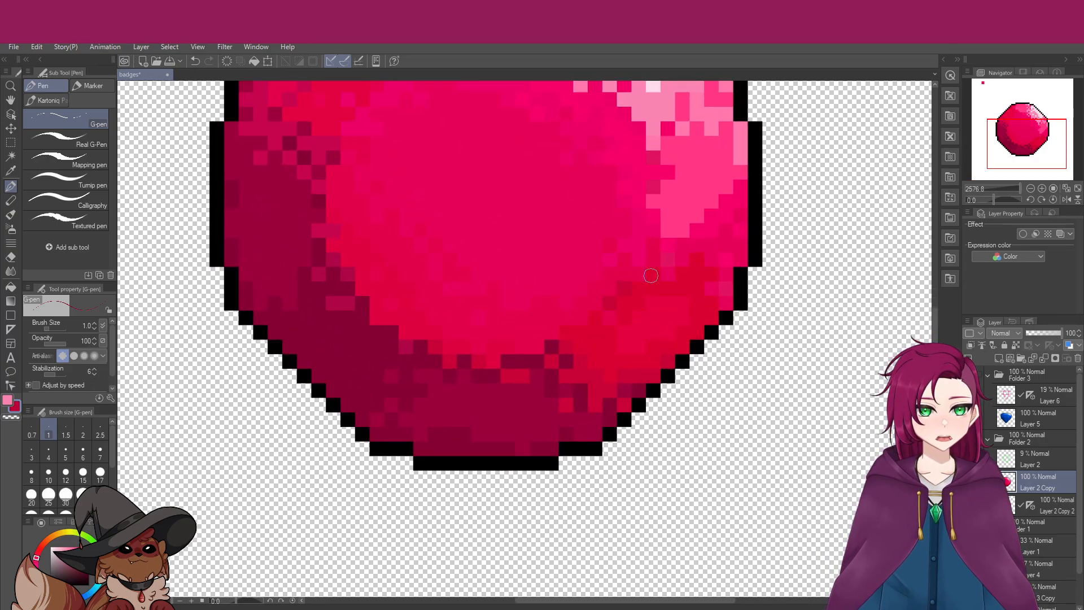
Sample a crimson from the red gem and refine the pixel transitions around its lower-right facet
scroll(713, 334, down, 6)
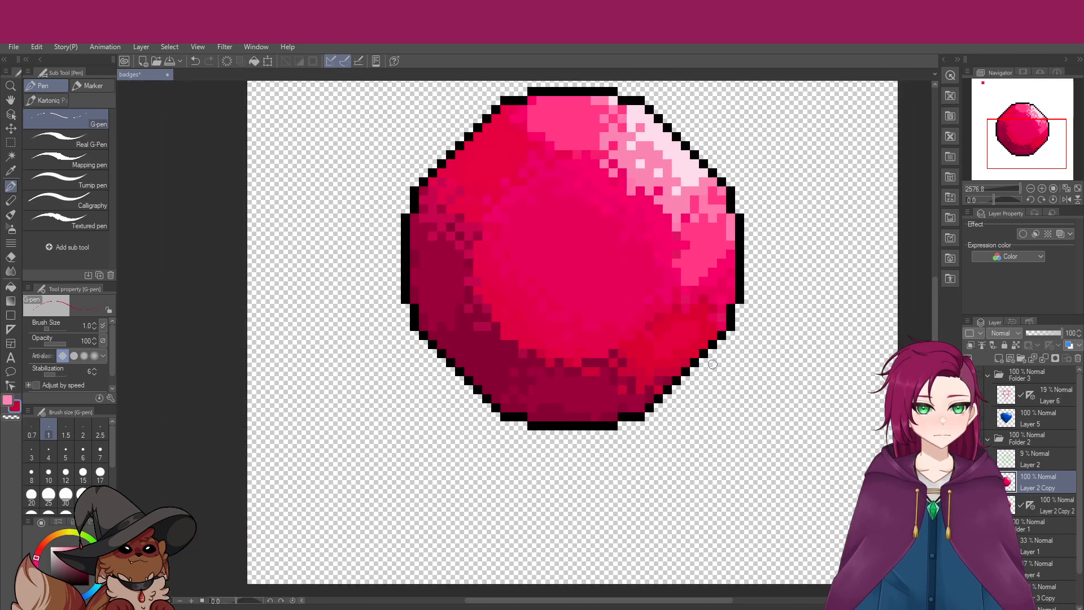
scroll(703, 342, up, 3)
scroll(620, 329, up, 2)
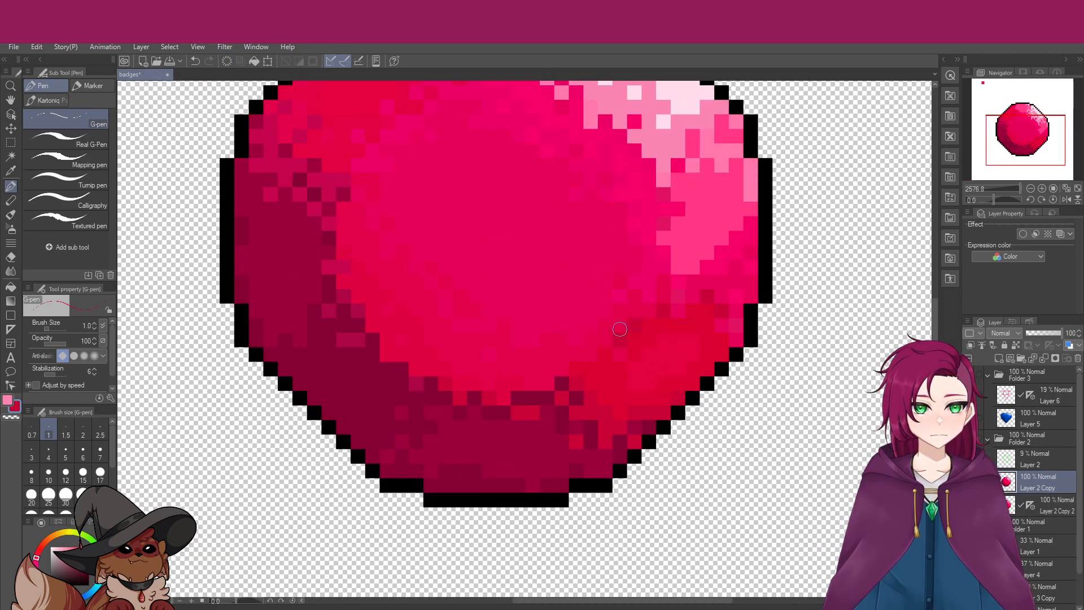
scroll(588, 366, down, 3)
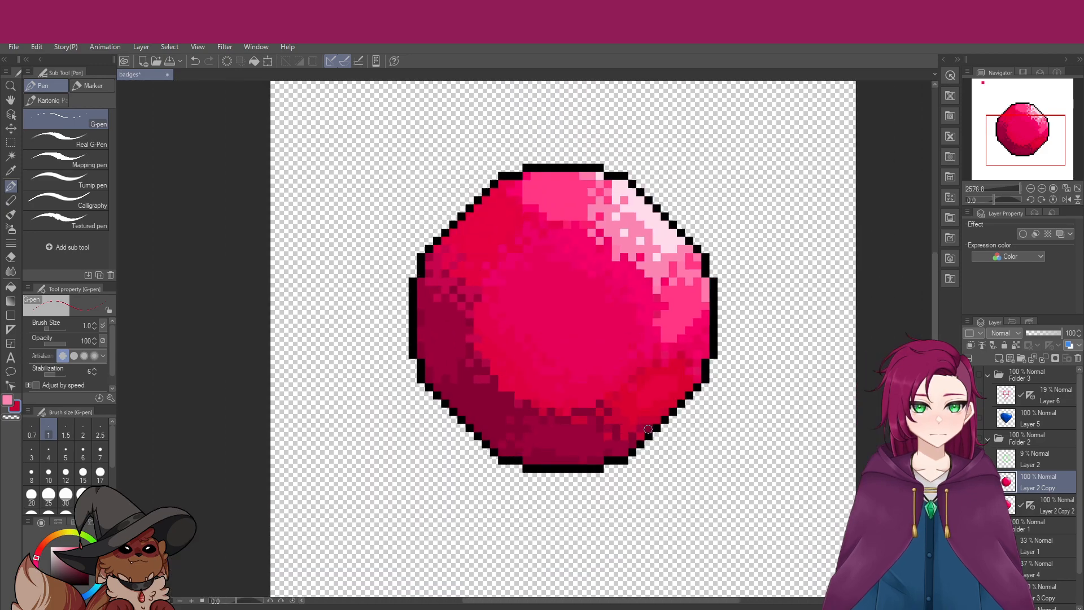
scroll(640, 376, down, 3)
scroll(690, 393, up, 3)
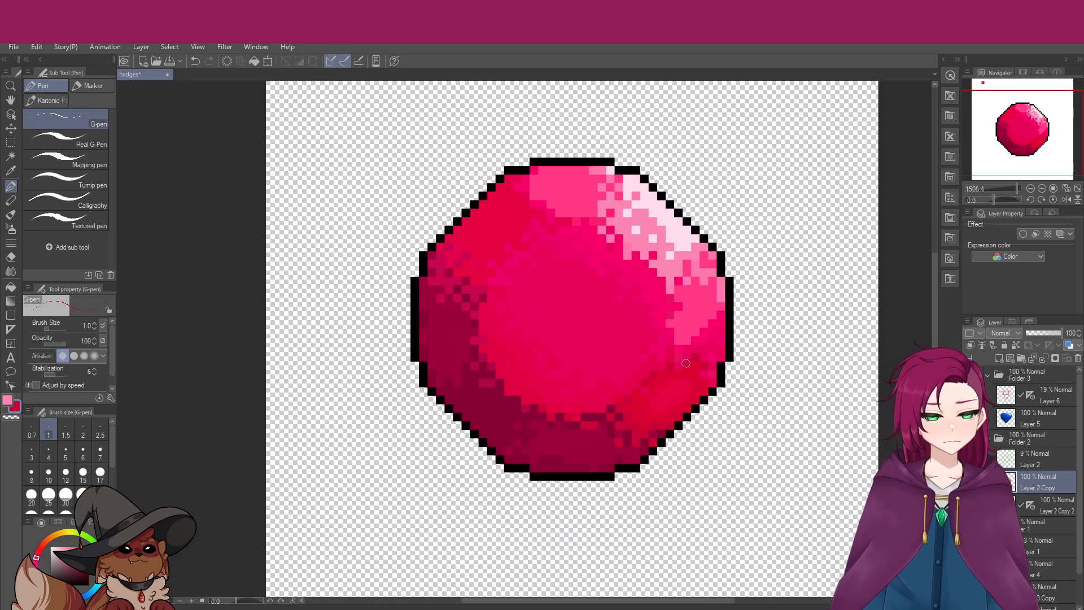
scroll(699, 424, down, 1)
scroll(700, 424, up, 2)
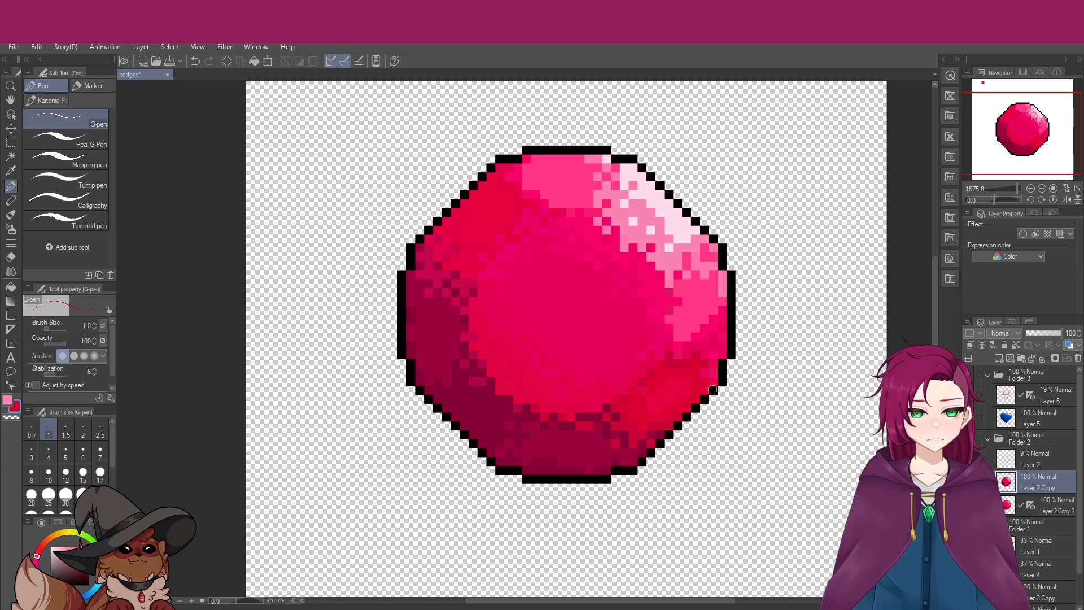
scroll(700, 386, down, 3)
scroll(708, 391, up, 2)
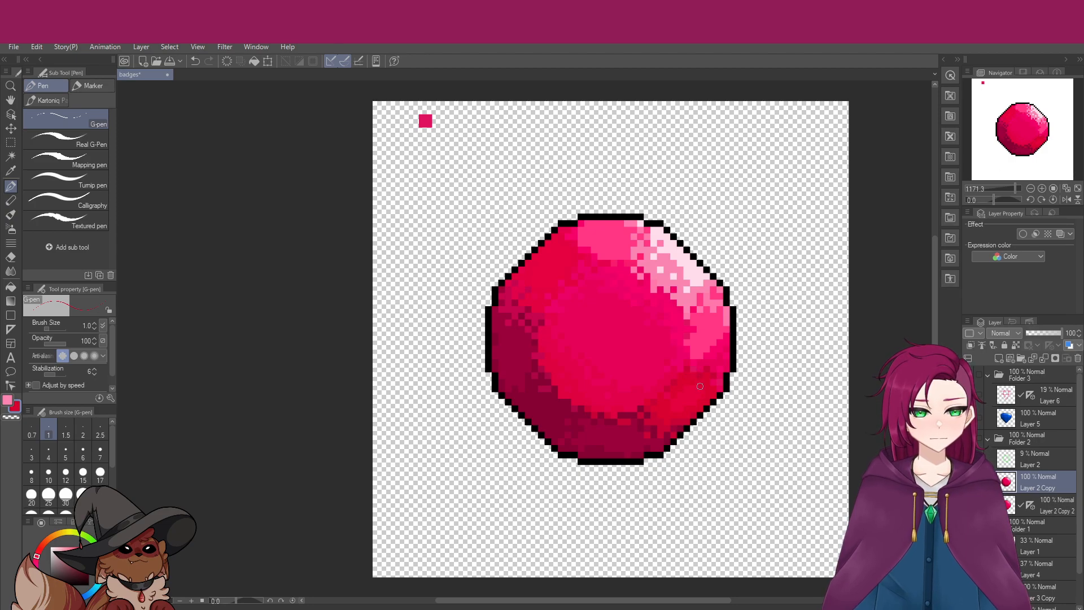
scroll(691, 380, down, 2)
scroll(746, 418, up, 3)
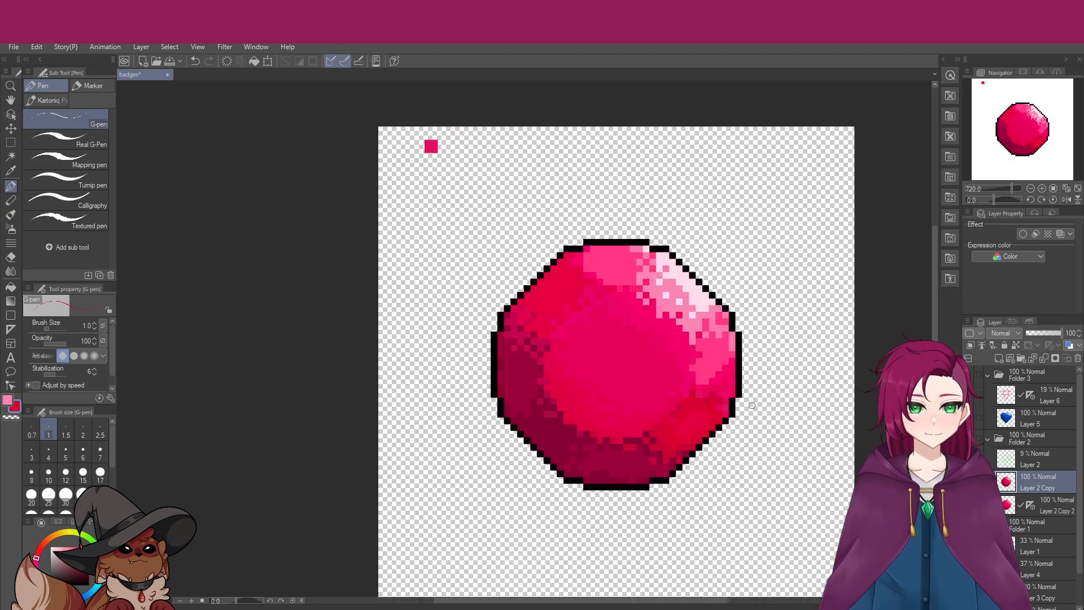
scroll(739, 402, down, 2)
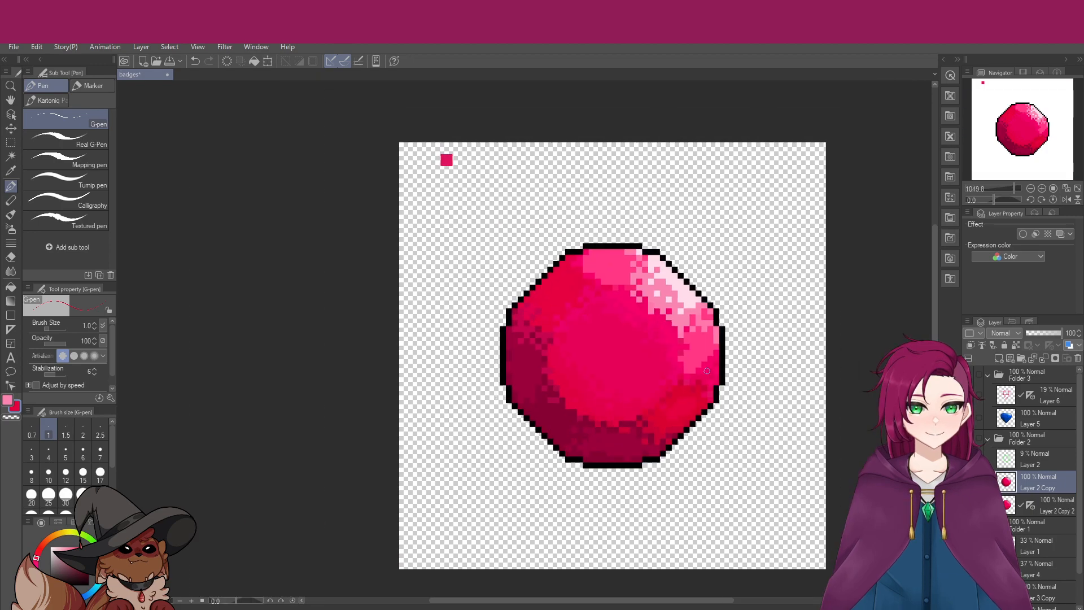
scroll(707, 371, up, 1)
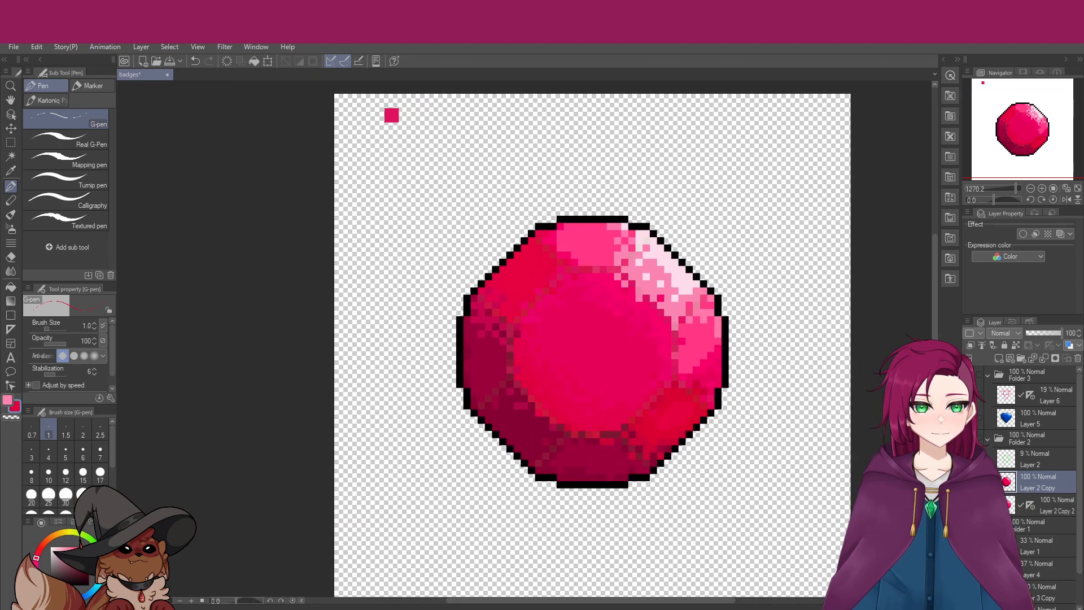
Examine the red gem's overall shading and facet transitions from medium size down to thumbnail size
scroll(654, 436, down, 3)
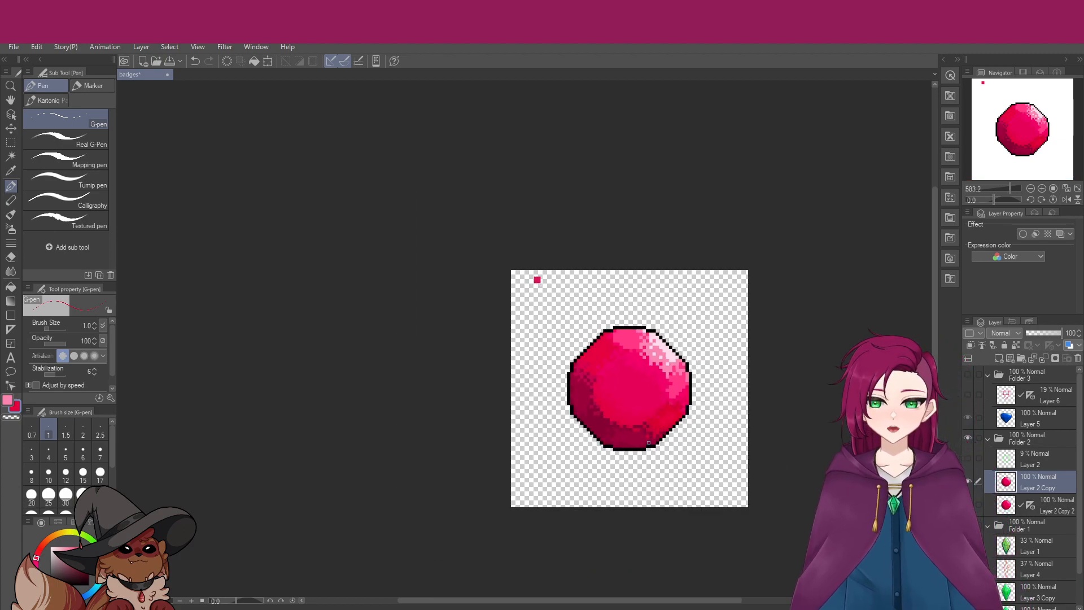
scroll(648, 443, down, 1)
scroll(642, 458, up, 3)
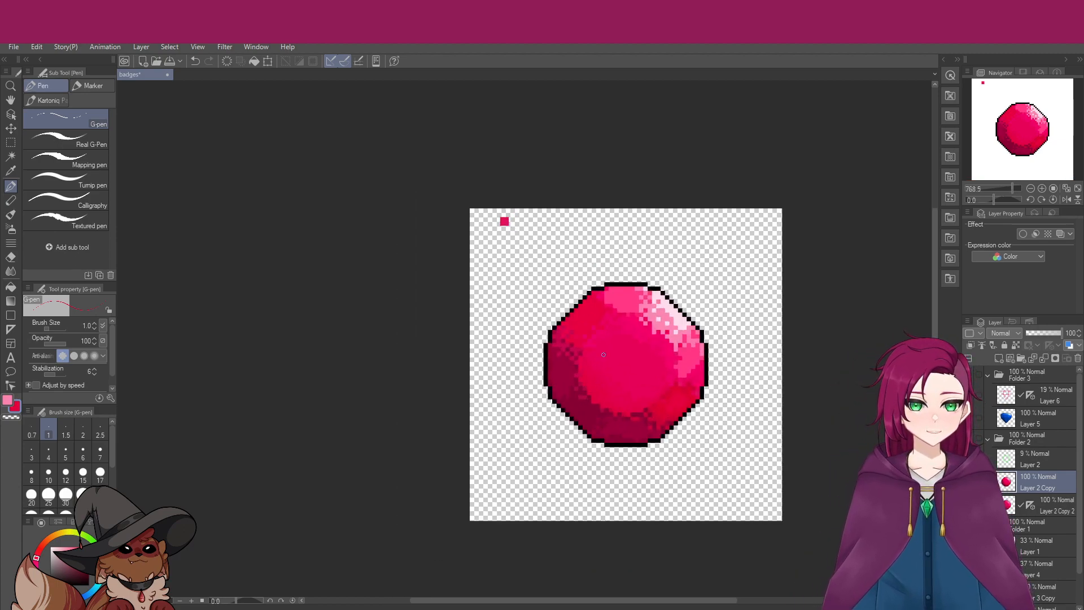
scroll(619, 417, down, 2)
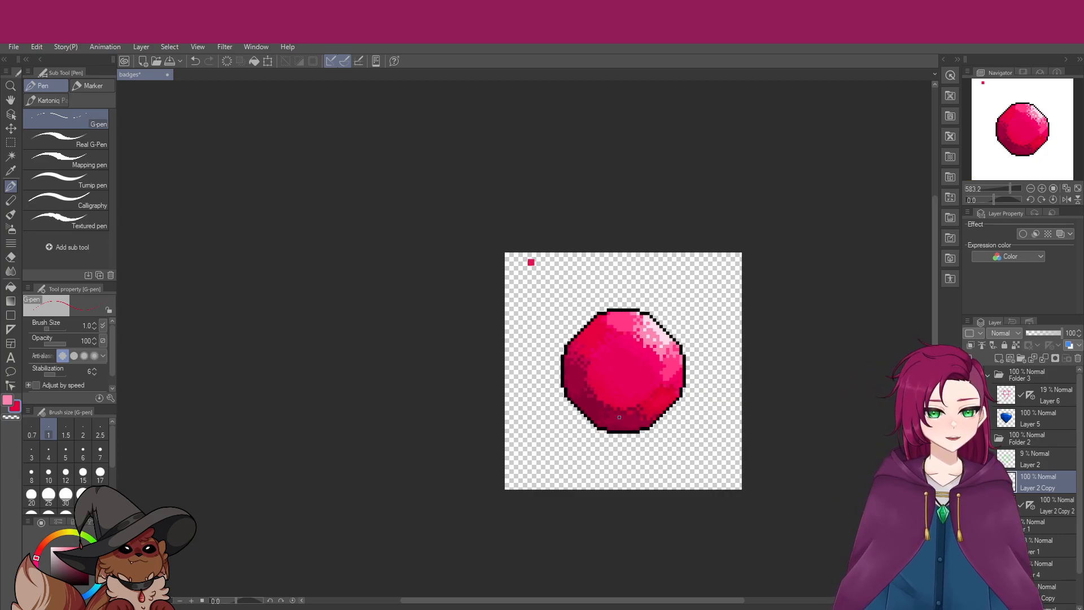
scroll(620, 417, up, 3)
scroll(681, 402, down, 3)
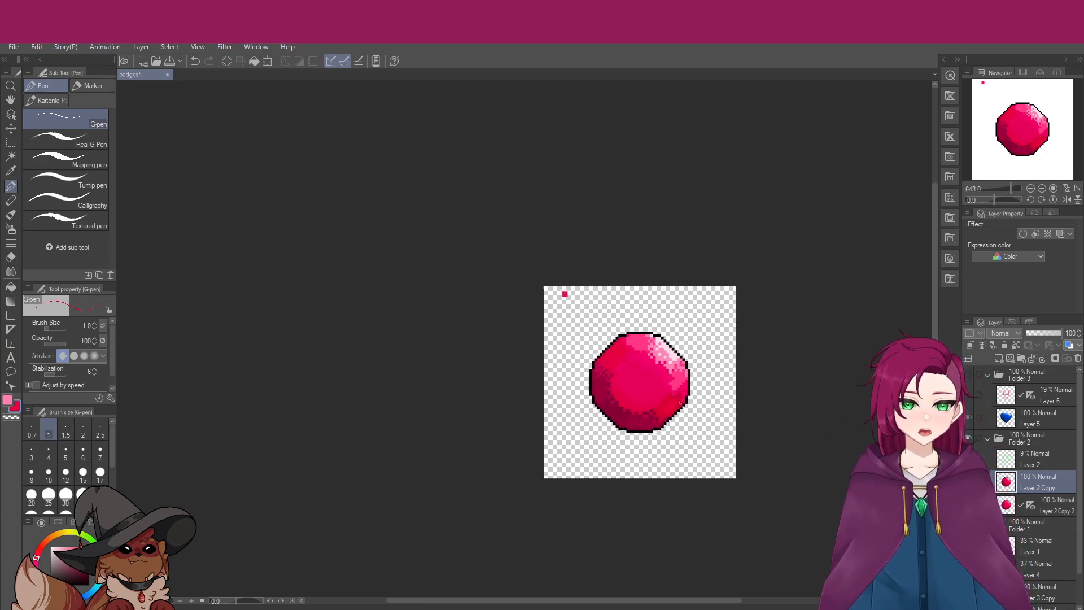
scroll(681, 403, up, 3)
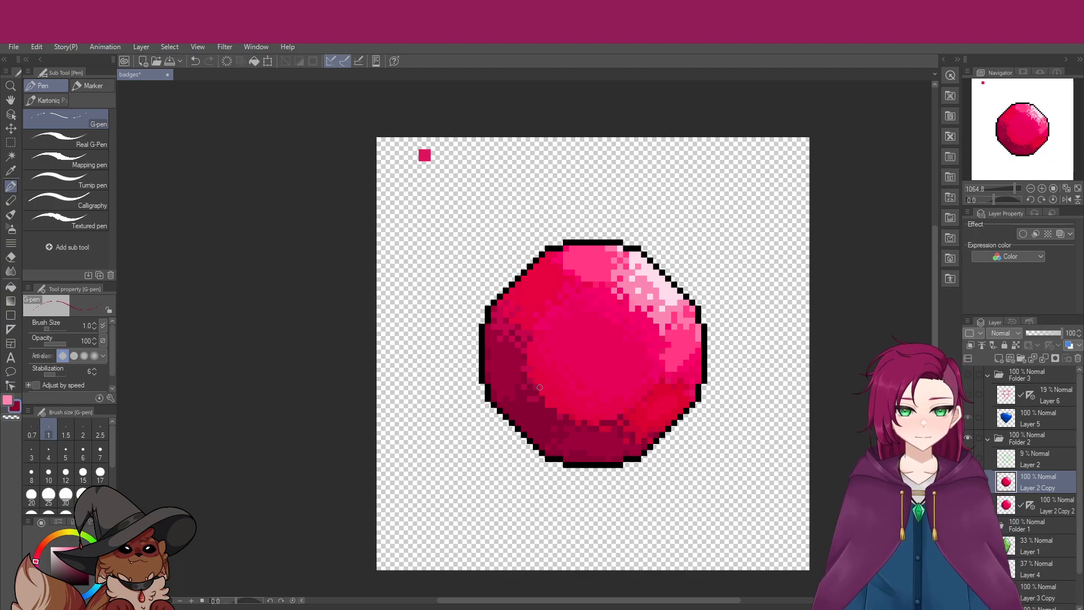
scroll(625, 442, down, 3)
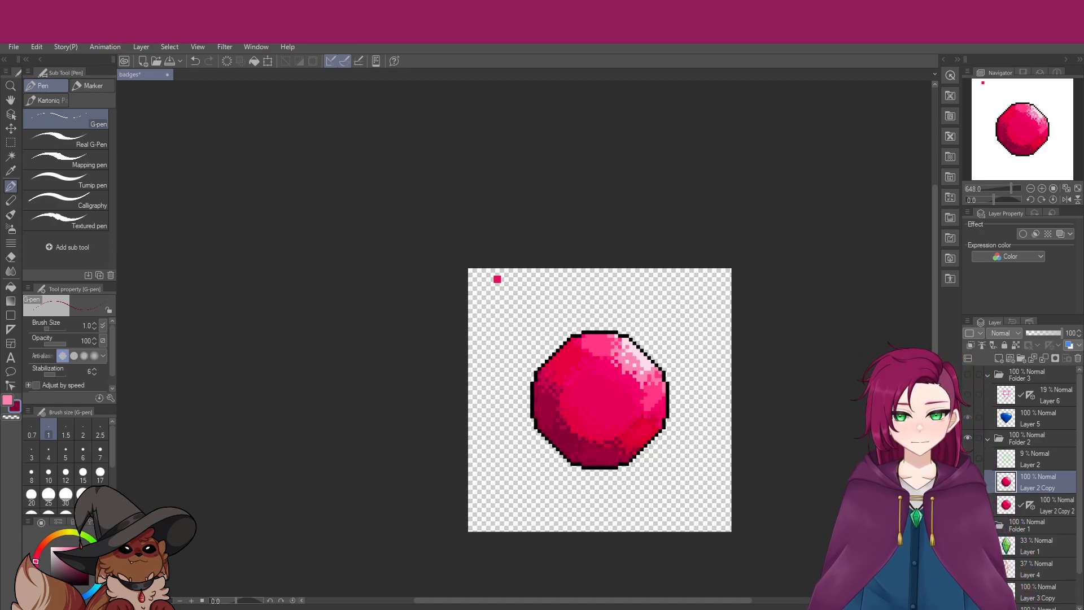
scroll(696, 506, down, 8)
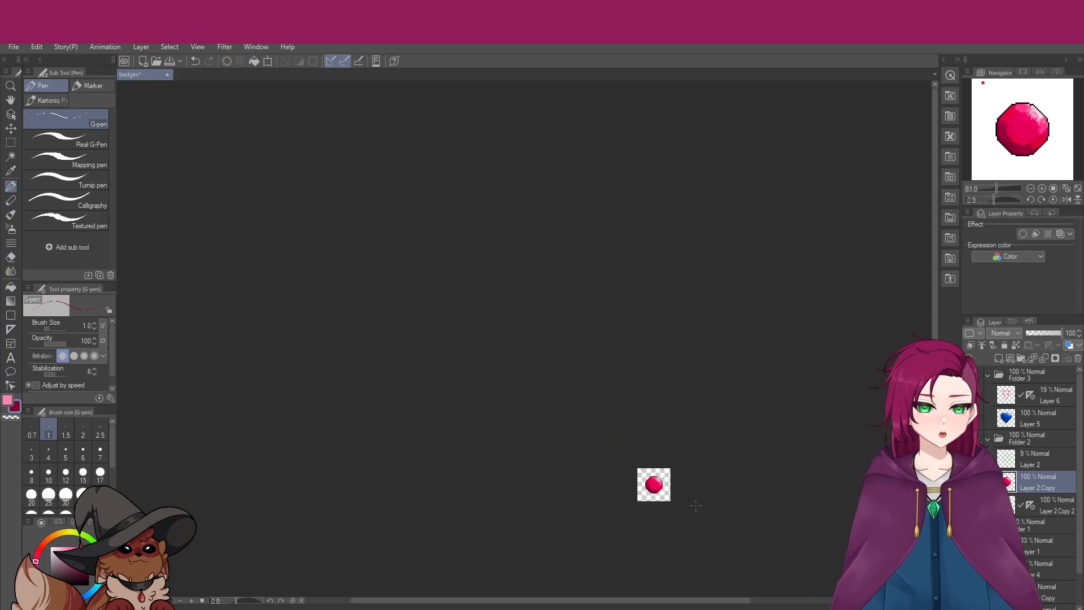
scroll(696, 506, down, 2)
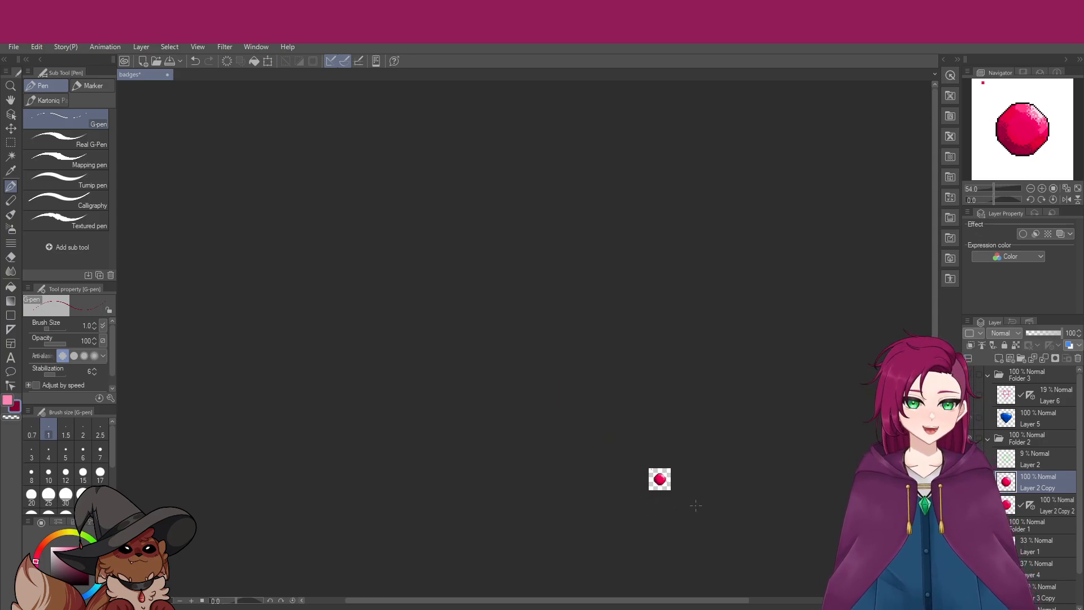
scroll(668, 475, up, 5)
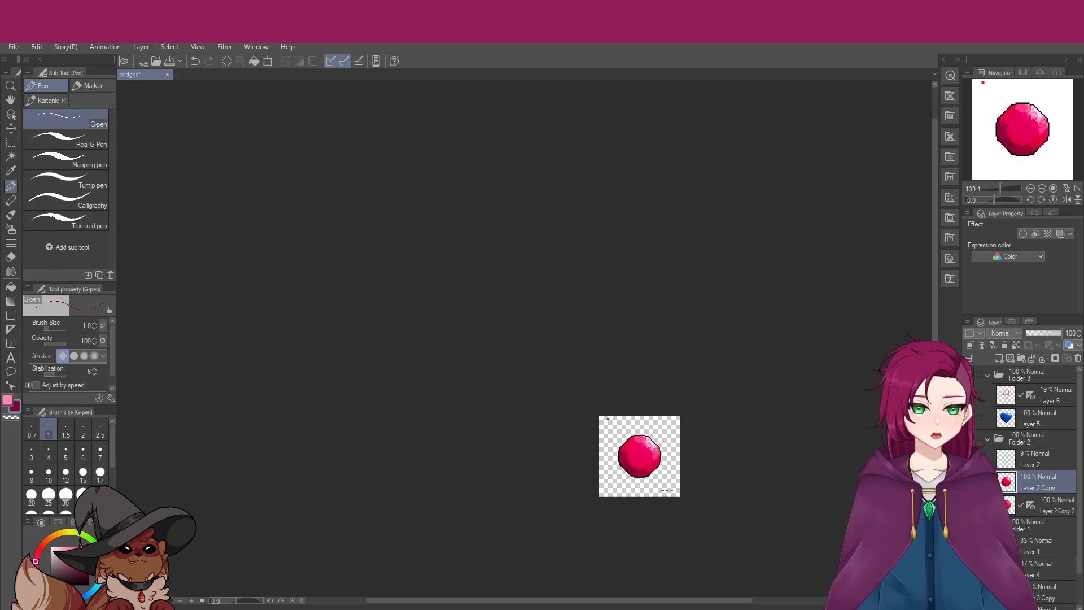
Show the gray background behind the red gem and check the gem's shading against it
scroll(1036, 452, down, 2)
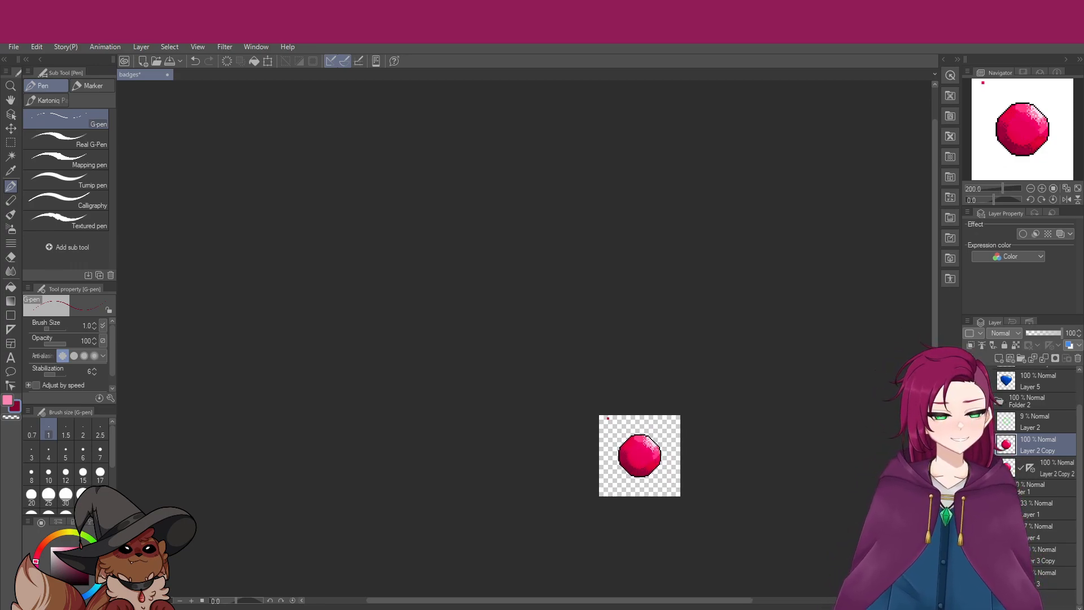
scroll(659, 484, up, 6)
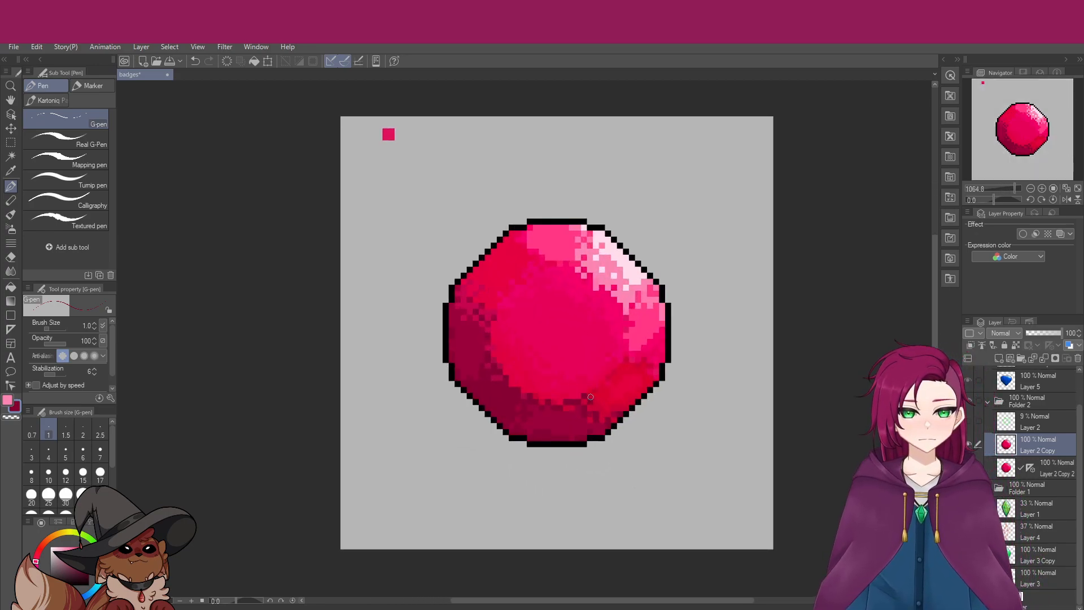
scroll(657, 403, down, 1)
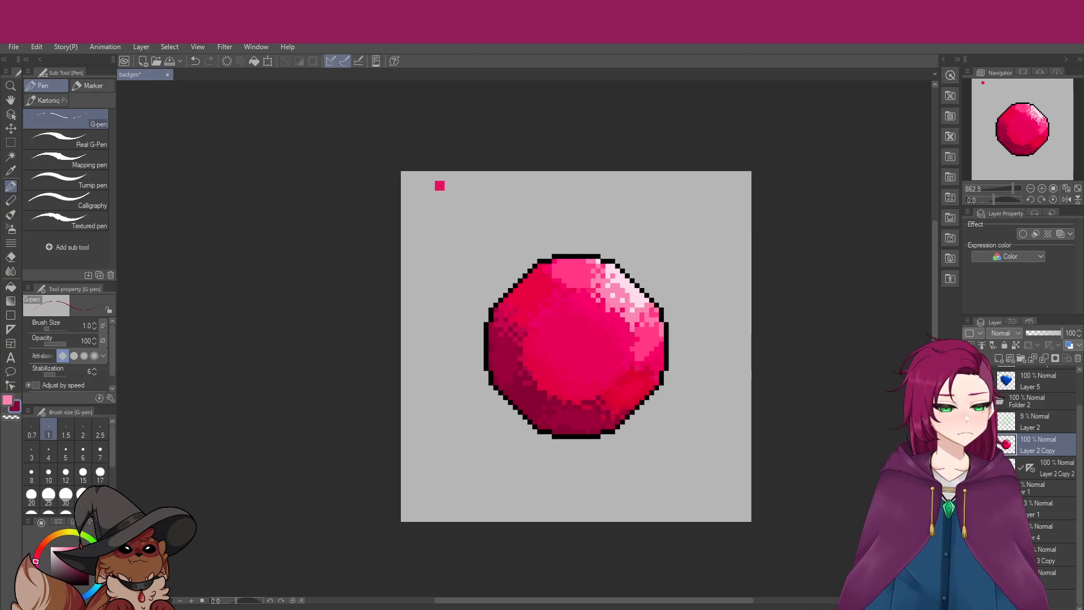
Show Folder 1's green gem with the red gem, and show then hide Folder 3's blue gem to compare them
click(970, 488)
scroll(969, 474, up, 2)
click(970, 375)
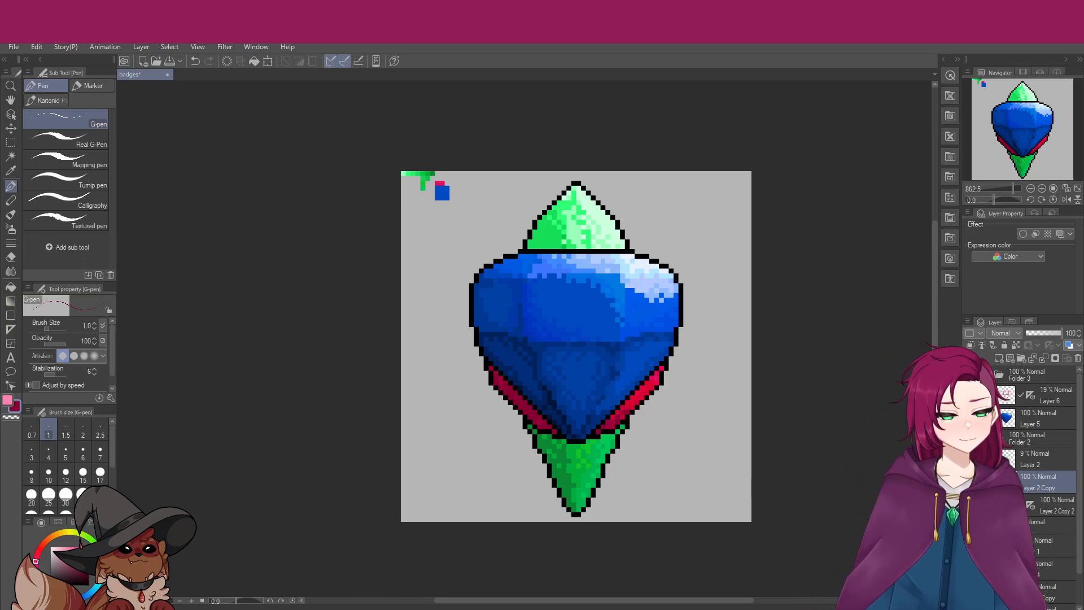
click(969, 374)
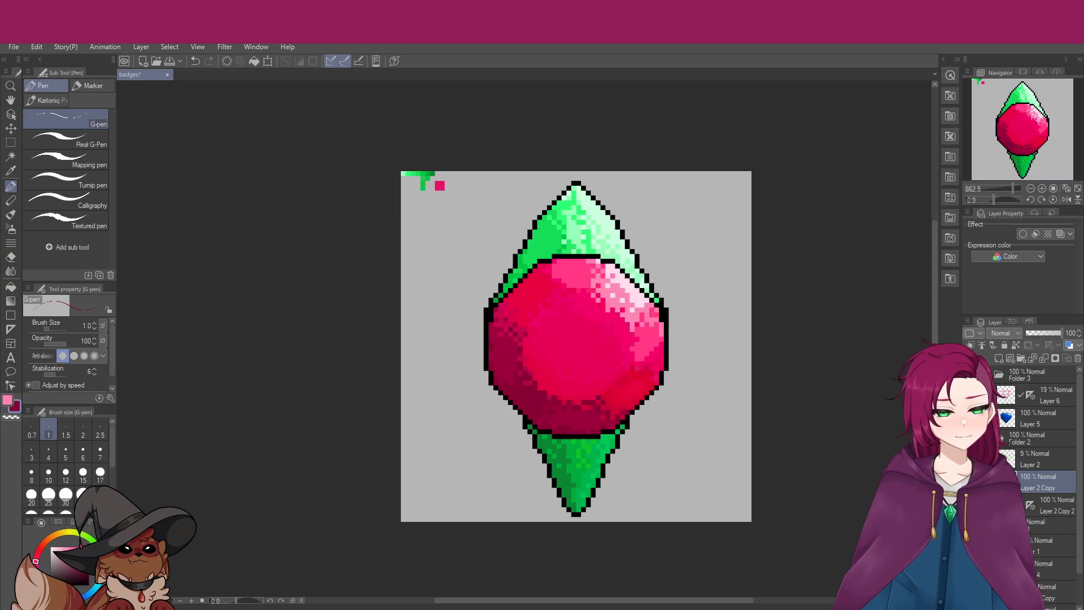
Toggle the visibility of Folders 1, 2 and 3 to compare the green, red and blue gems
click(970, 438)
click(969, 525)
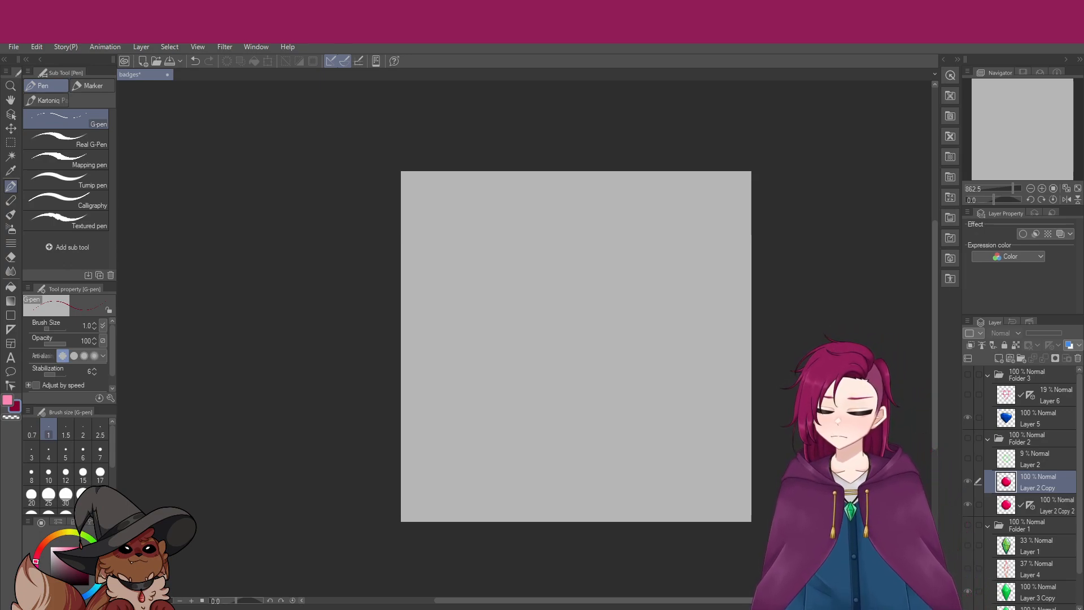
scroll(1034, 486, down, 2)
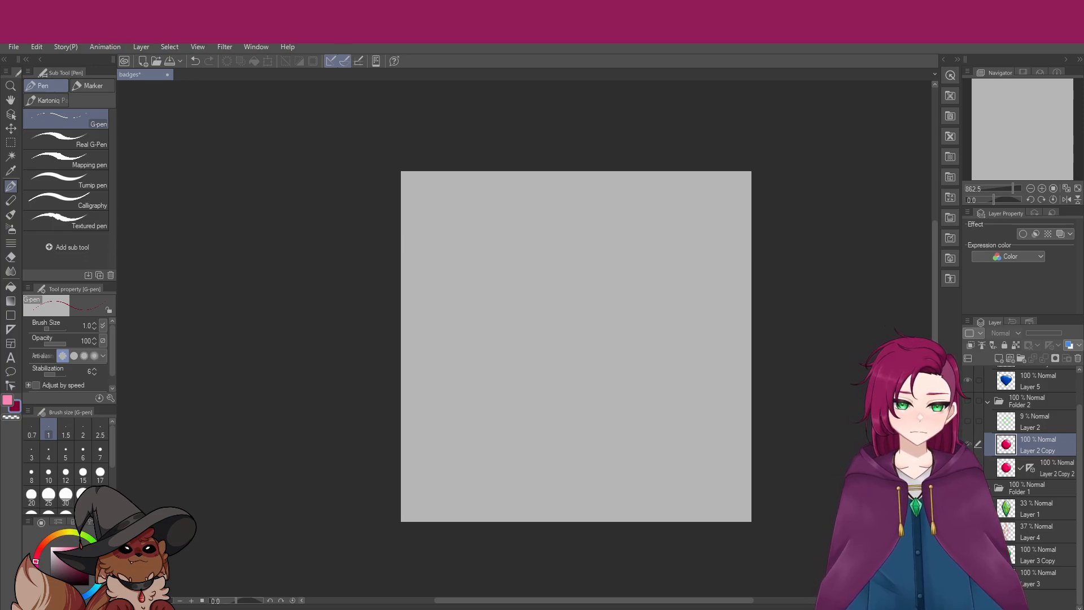
click(968, 488)
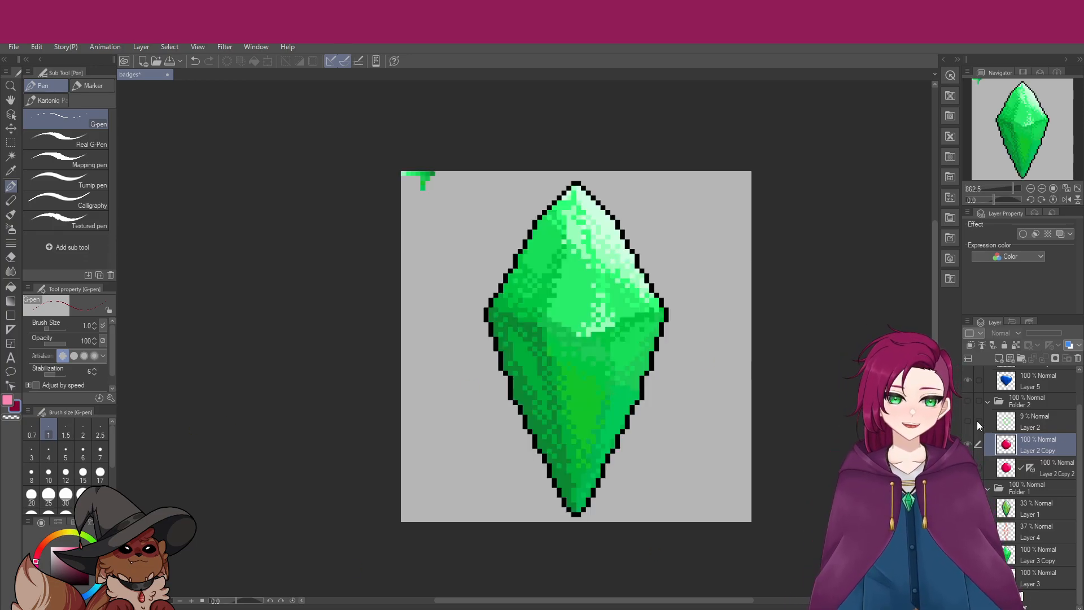
click(967, 400)
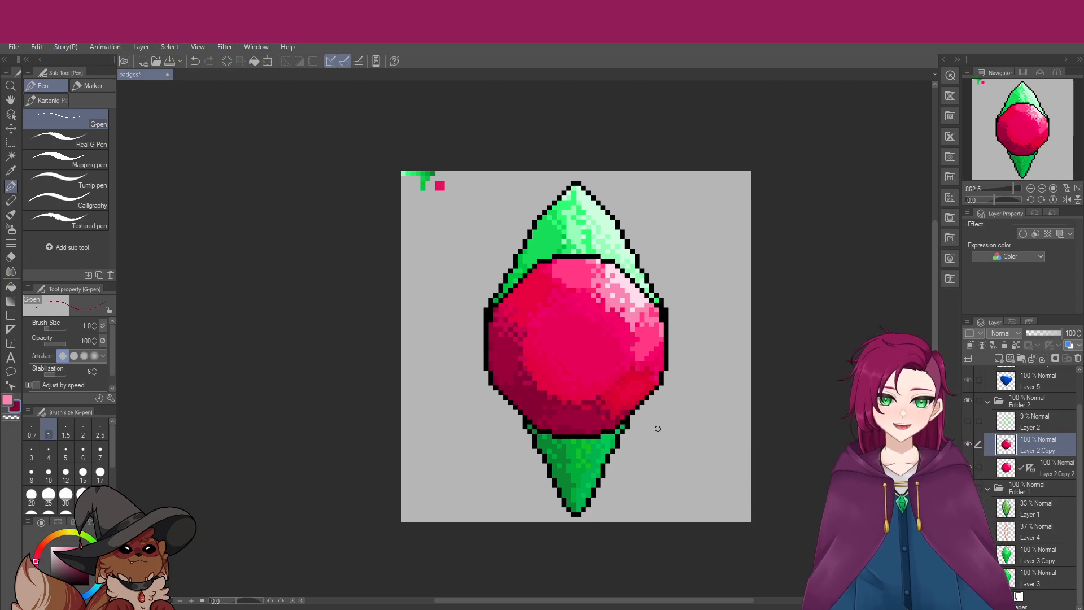
scroll(968, 429, up, 2)
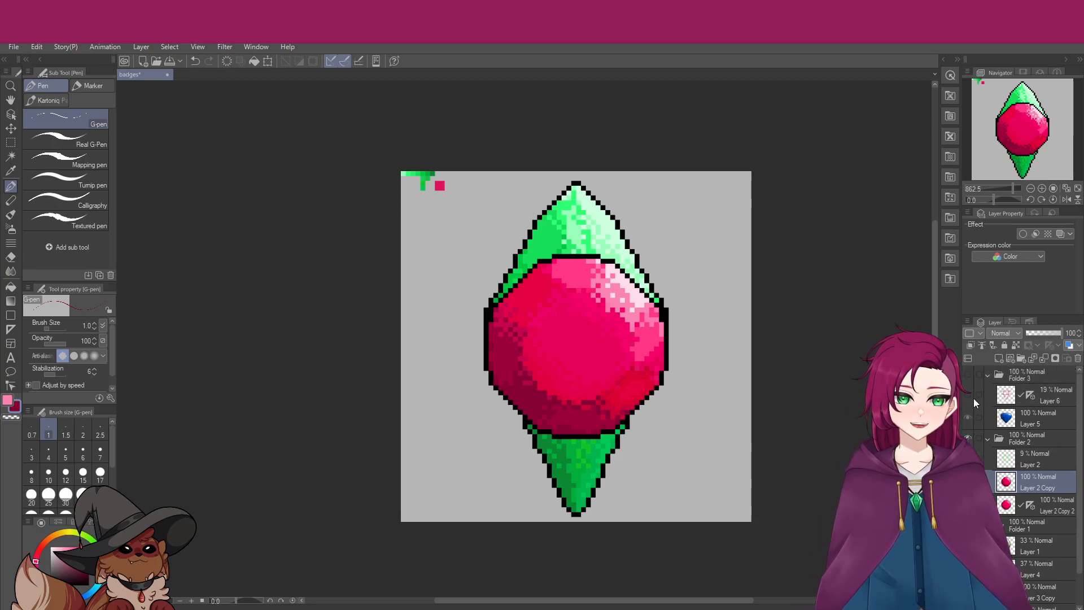
click(968, 375)
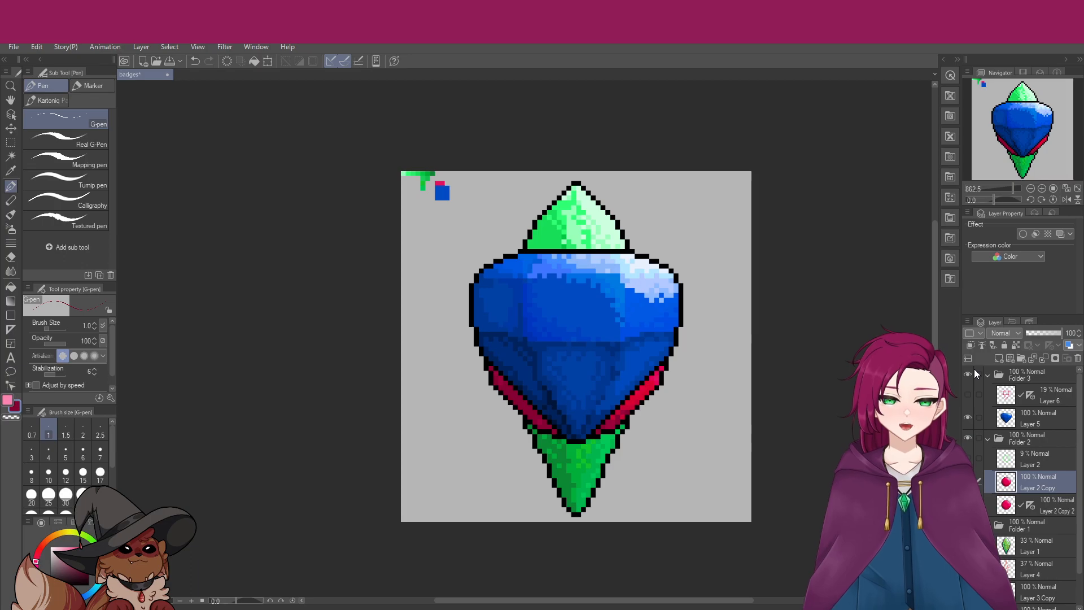
click(967, 374)
click(970, 439)
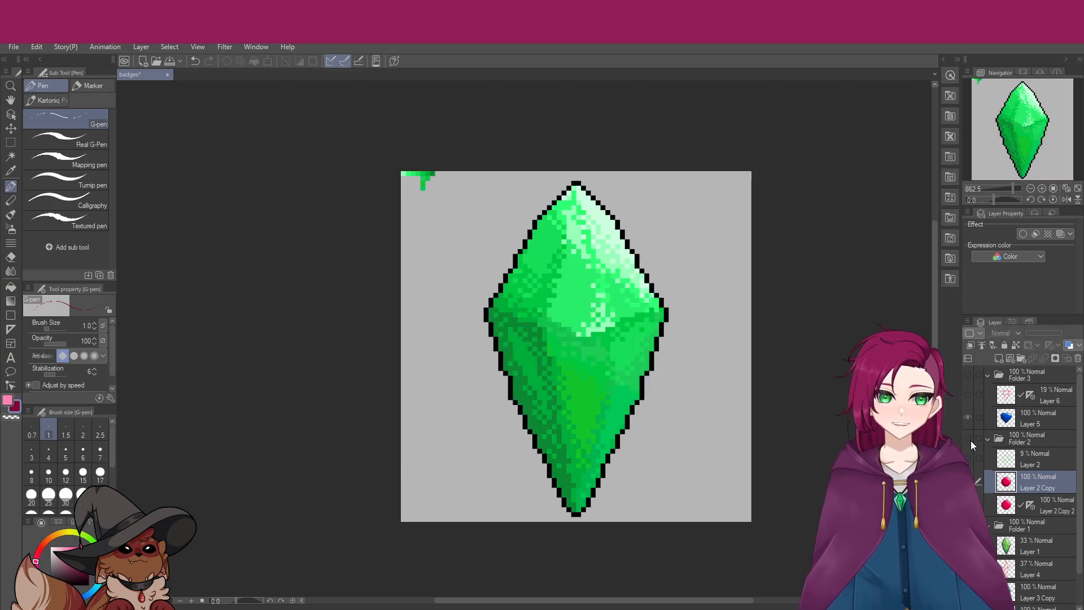
Hide Folder 1's green gem and review the layers inside the three gem folders
scroll(971, 440, down, 2)
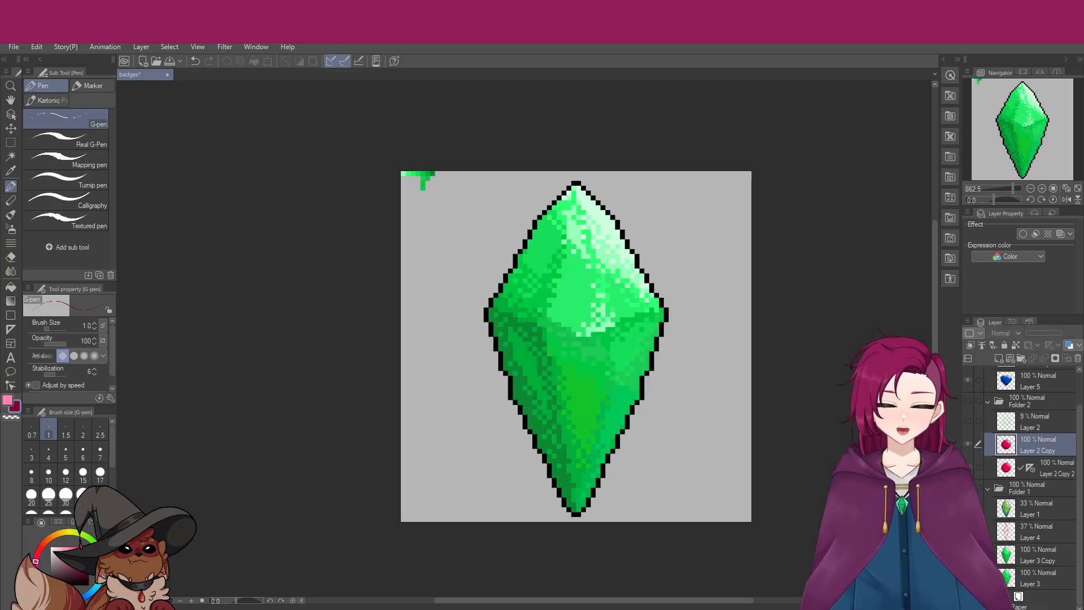
click(970, 489)
scroll(1016, 508, up, 1)
scroll(989, 497, down, 1)
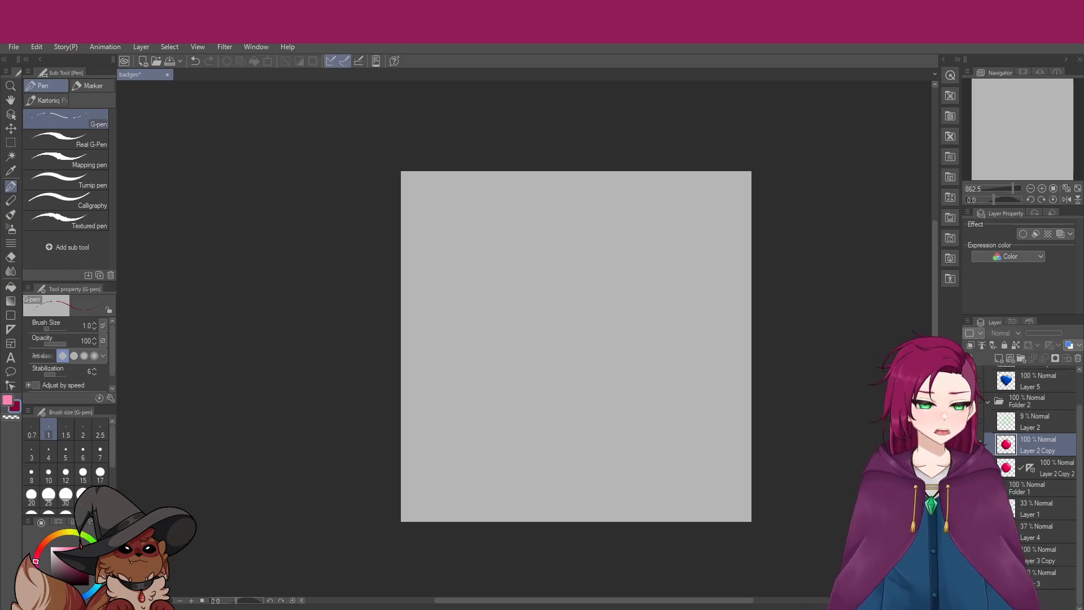
scroll(1036, 451, up, 2)
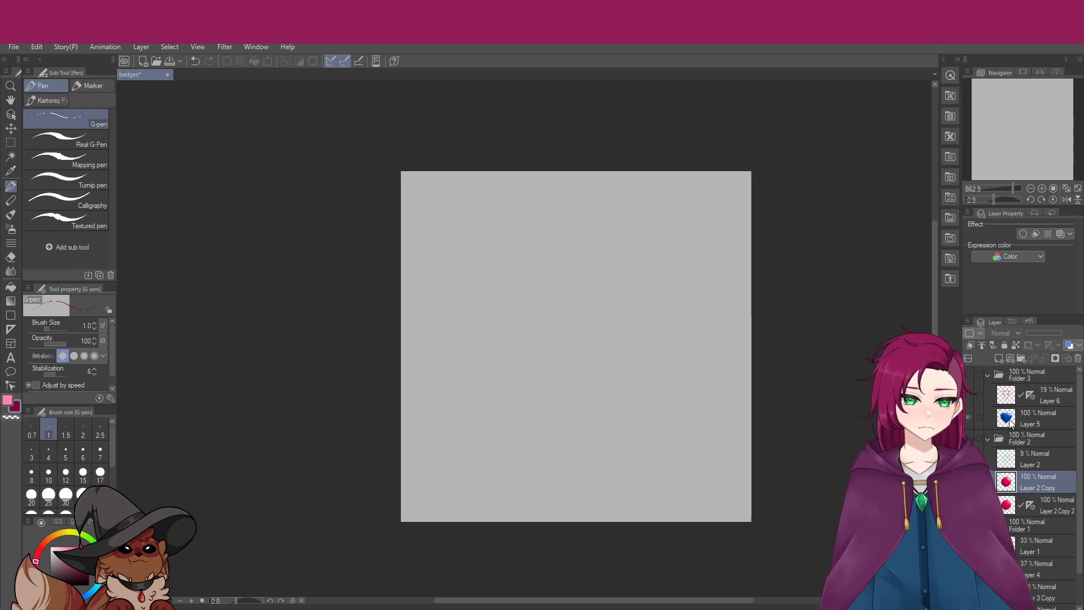
scroll(1010, 429, down, 2)
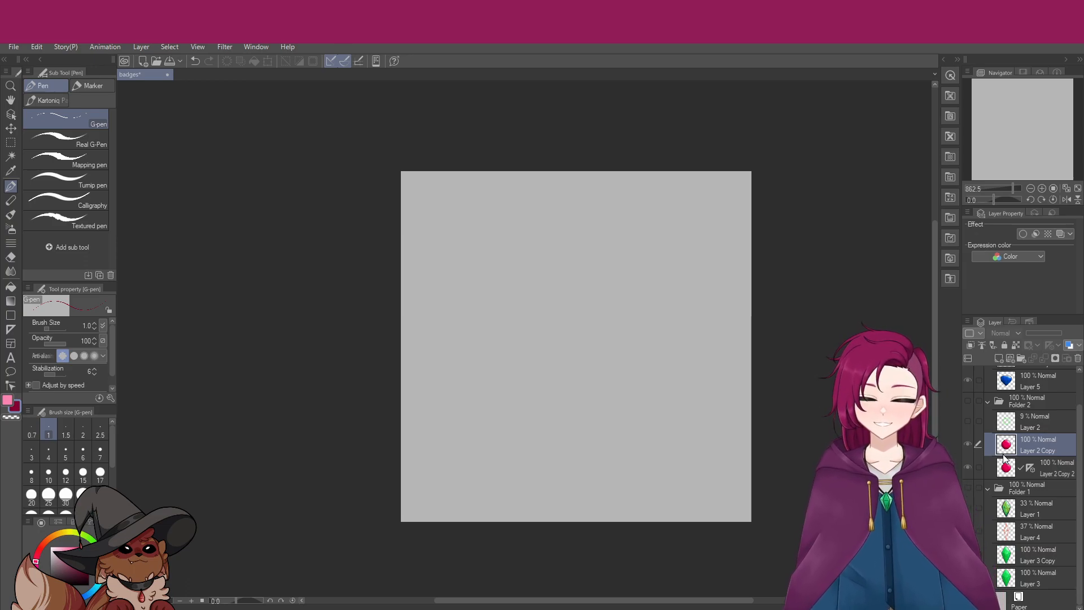
scroll(1007, 417, up, 2)
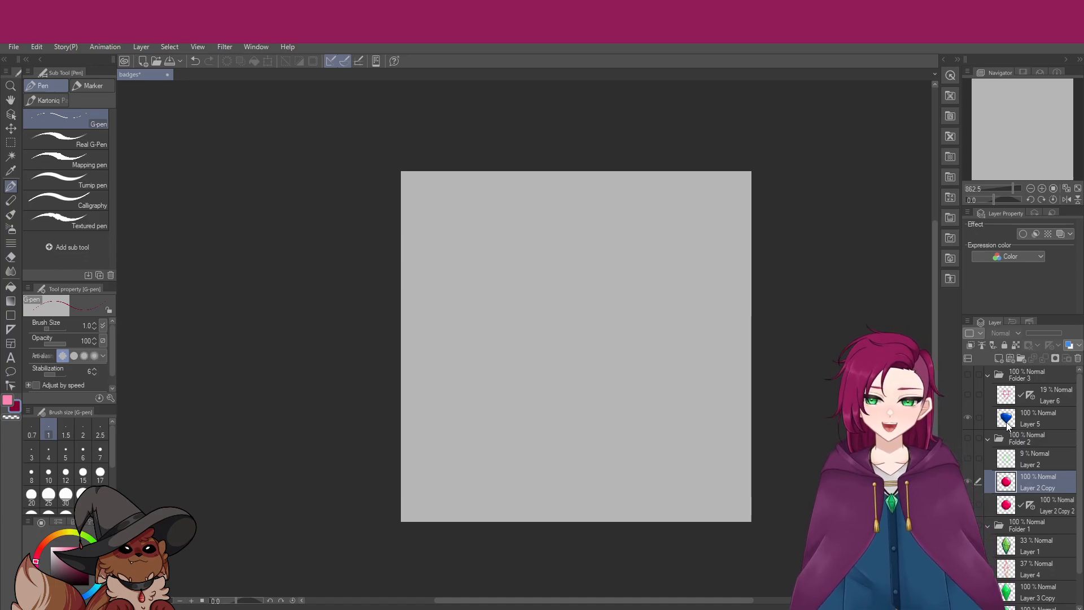
scroll(1008, 427, down, 2)
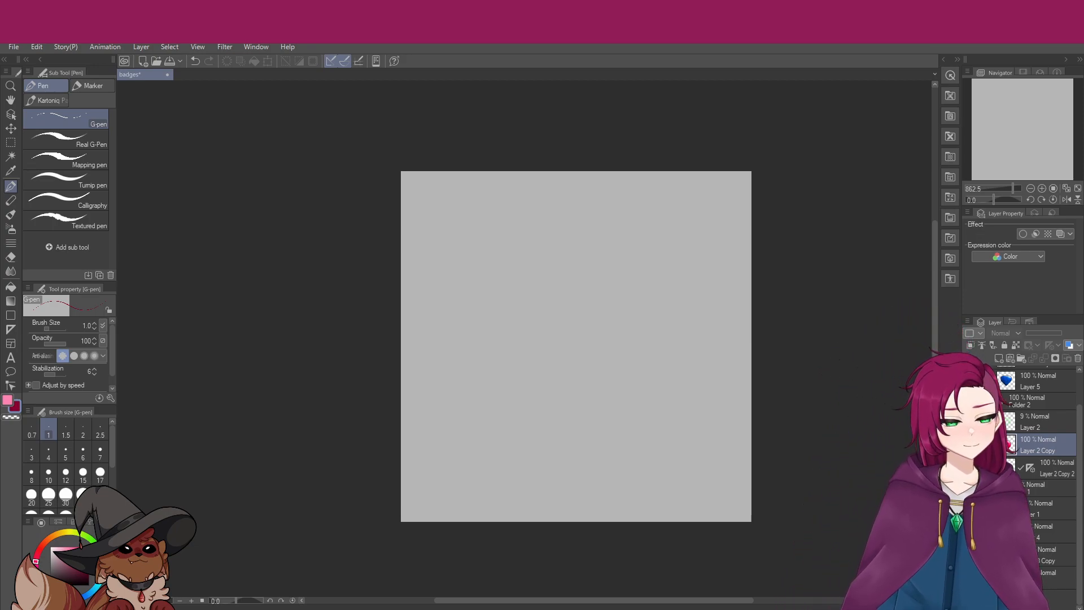
scroll(1039, 480, up, 2)
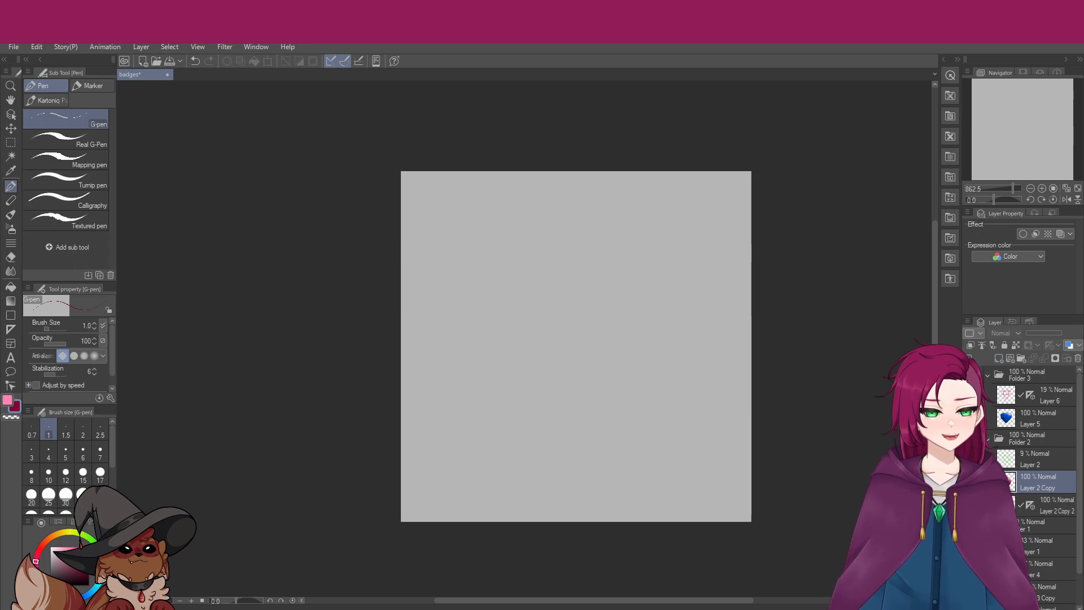
Delete the duplicate layer Layer 2 Copy 2 from Folder 2 and show the folder's red gem
click(1048, 506)
scroll(1050, 508, down, 2)
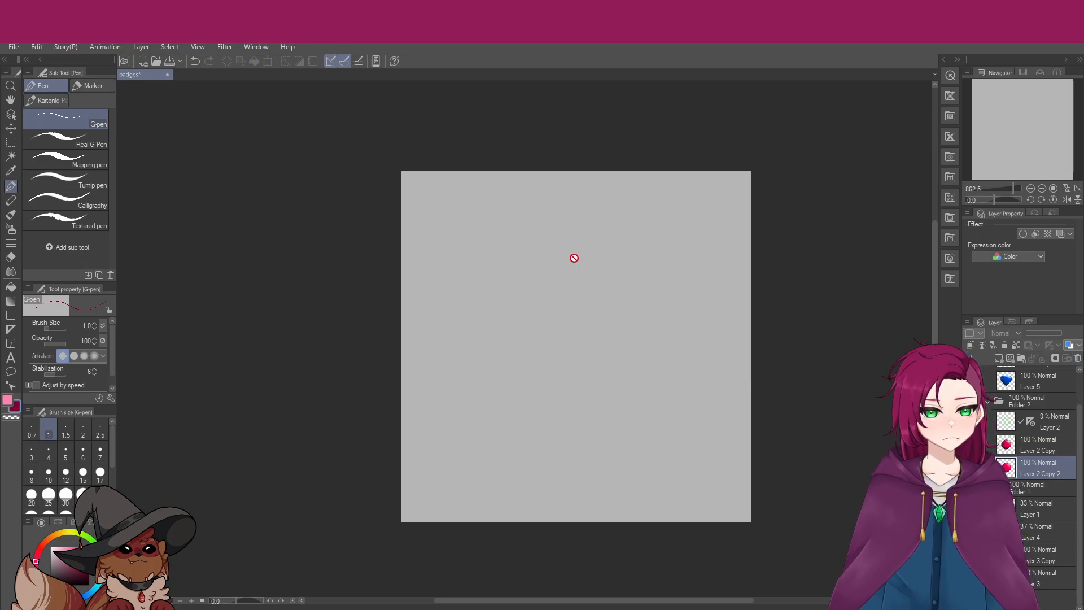
key(Delete)
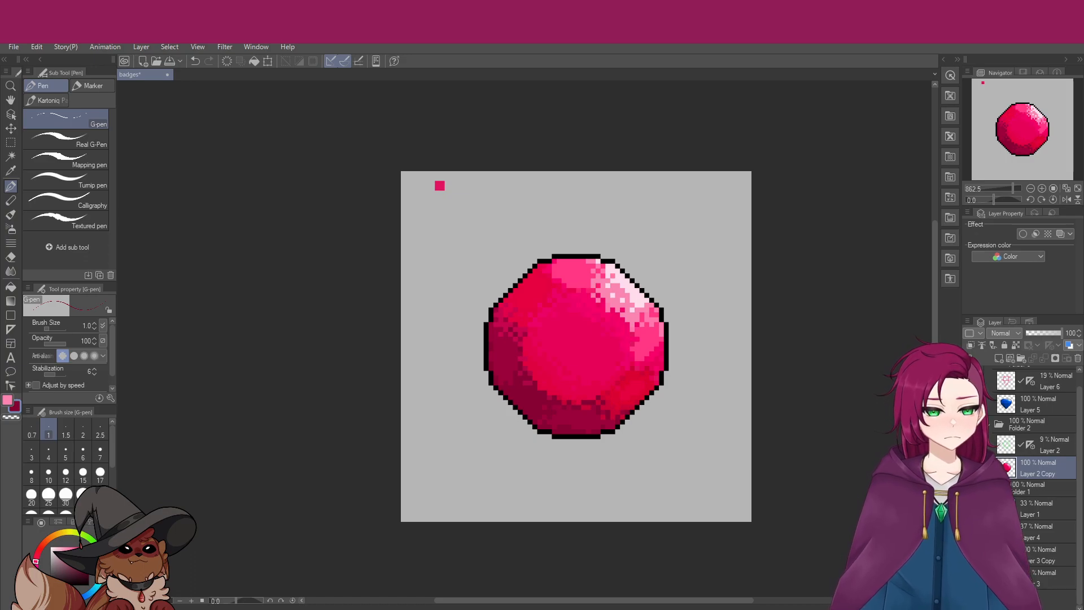
Delete Layer 3, Layer 4 and Layer 1 from Folder 1, keeping only Layer 3 Copy
click(1055, 578)
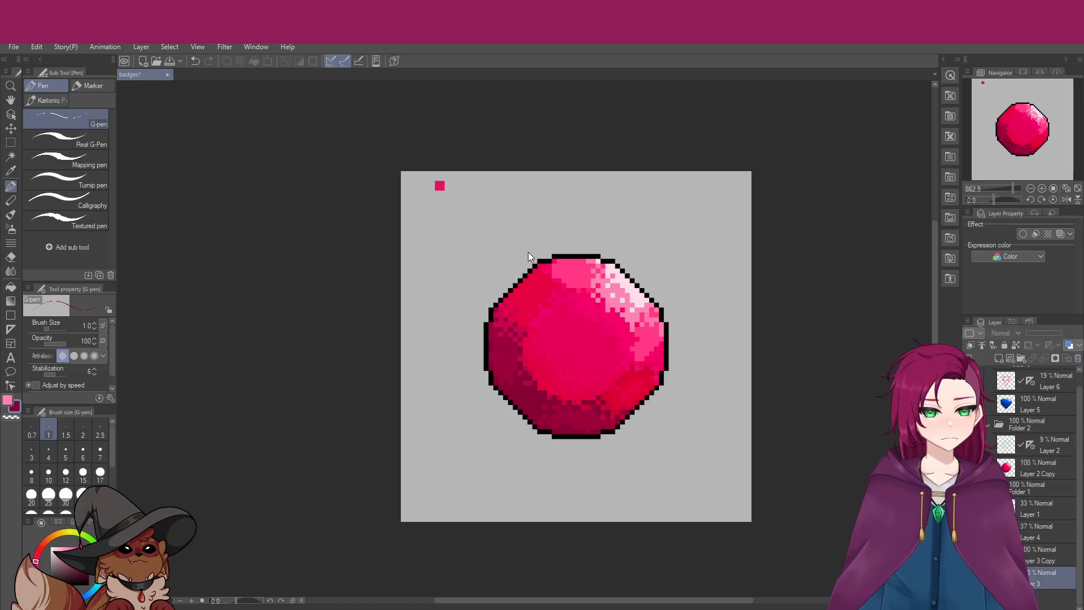
key(Delete)
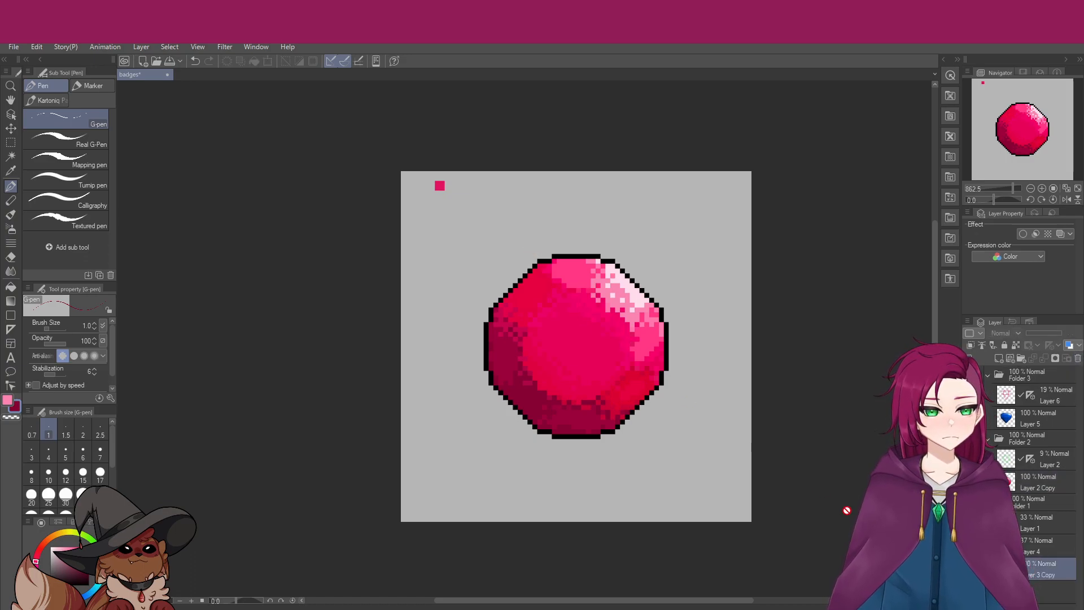
click(1042, 542)
shift+click(1052, 520)
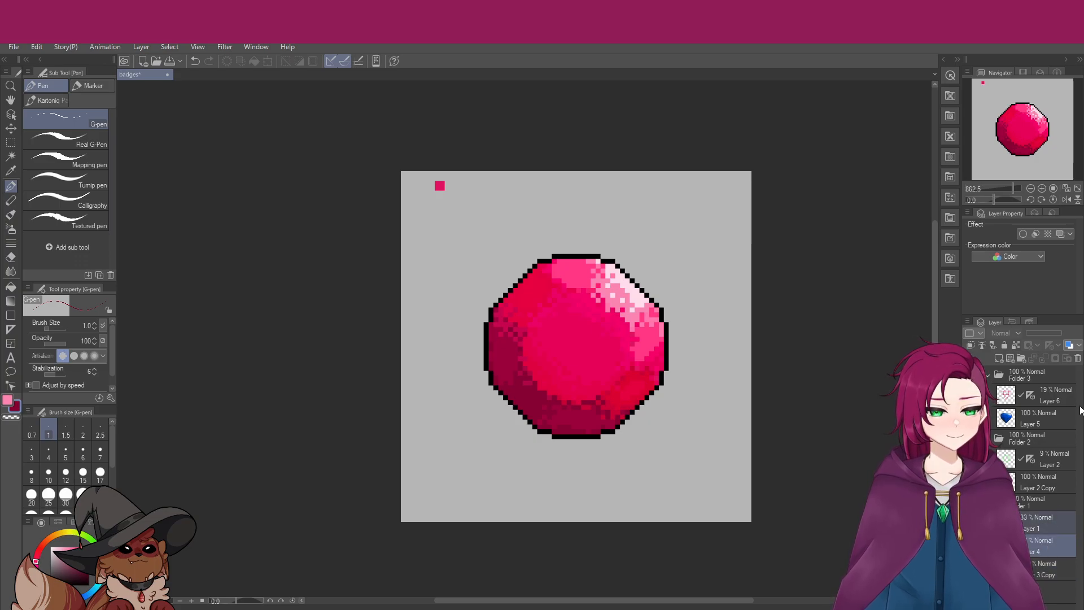
key(Delete)
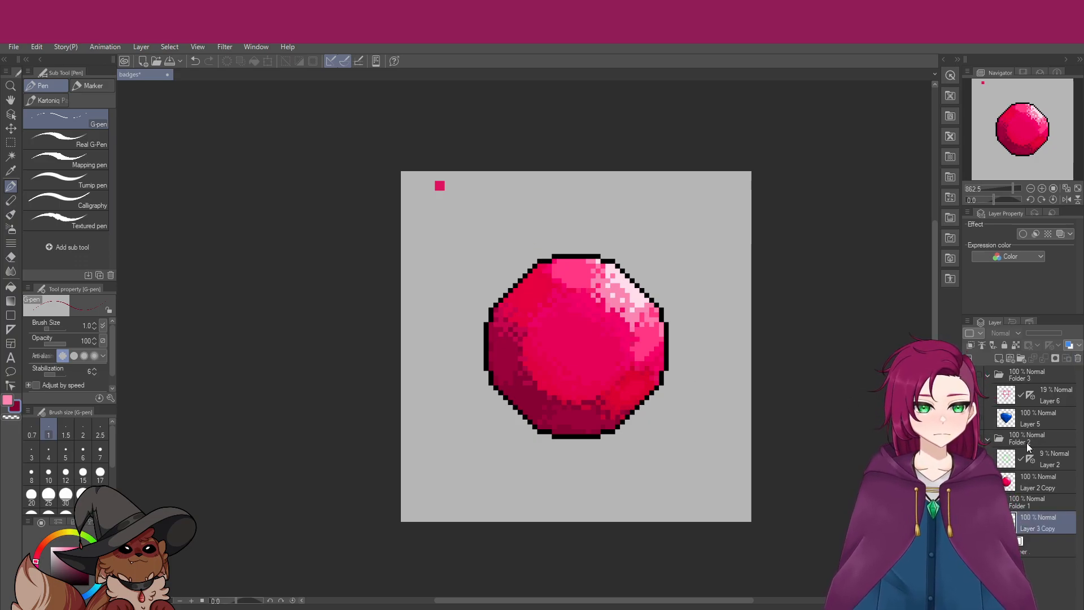
Show Folder 3 and Folder 1 together with Folder 2 and collapse all three folders
click(1033, 455)
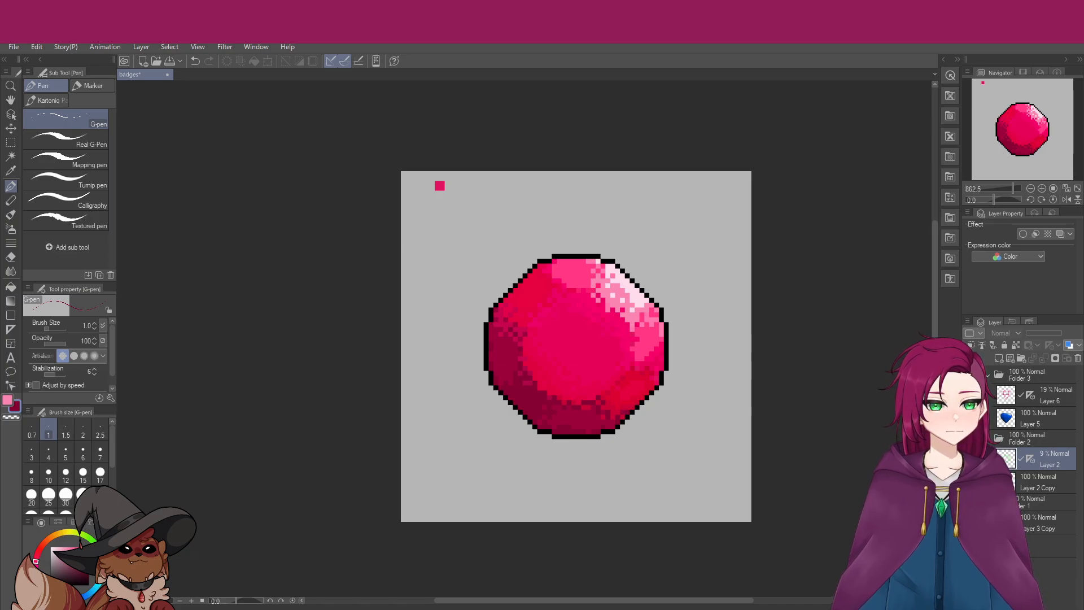
click(969, 375)
click(988, 439)
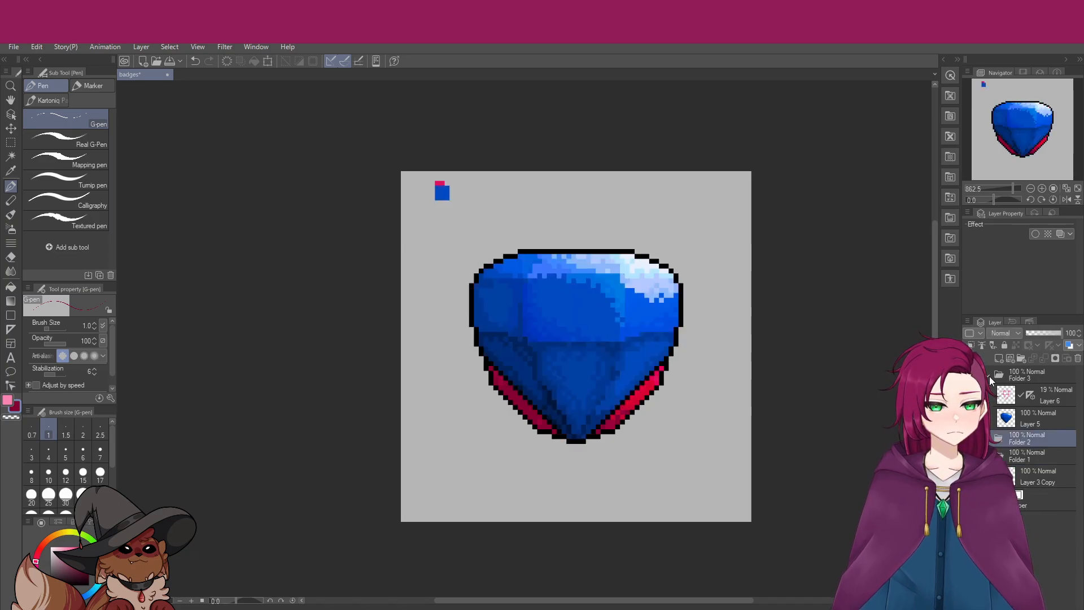
click(989, 376)
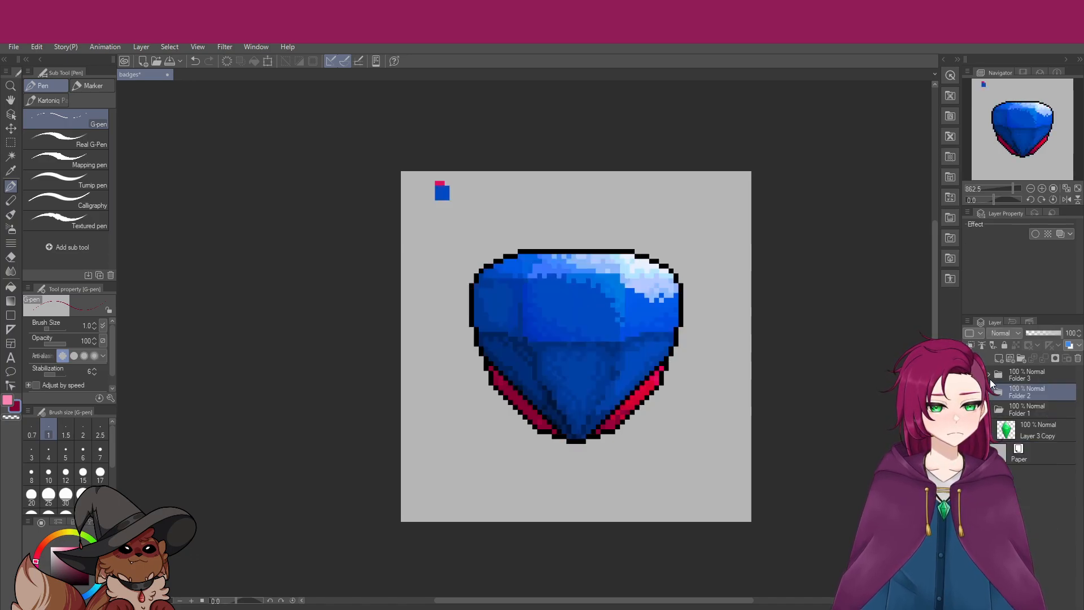
click(11, 144)
drag(452, 169, 469, 171)
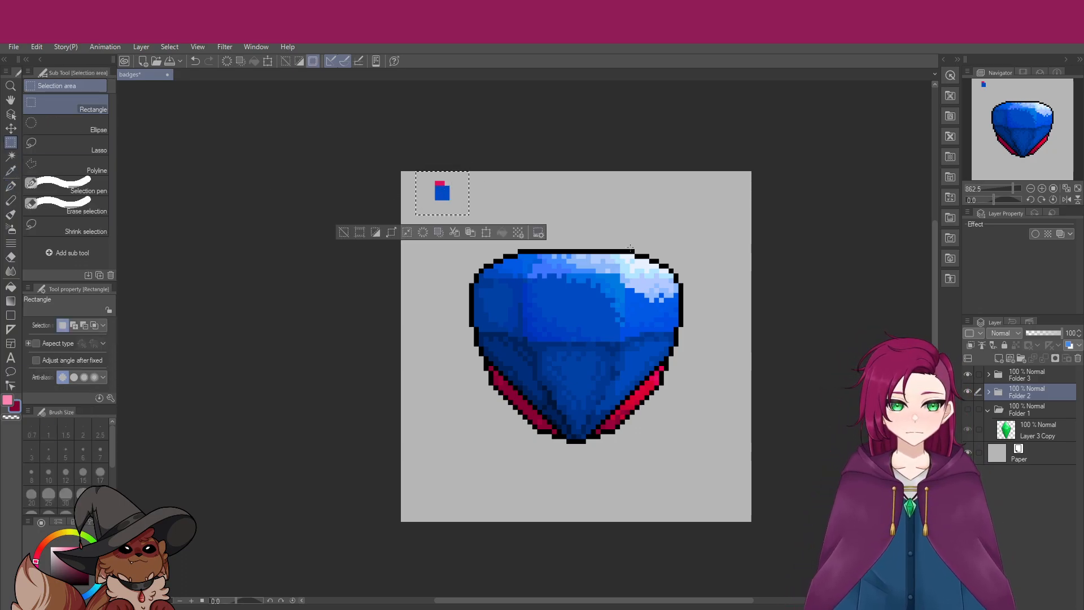
click(968, 410)
click(989, 410)
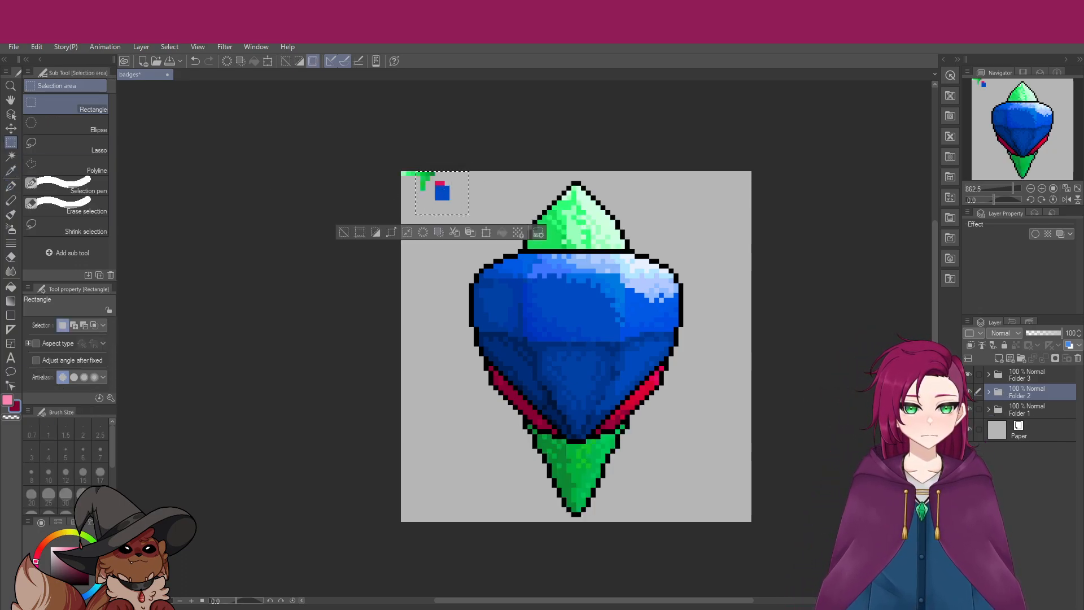
Clear the leftover color swatches in the canvas's upper-left corner from all three folders and remove the selection
click(383, 212)
key(ctrl+z)
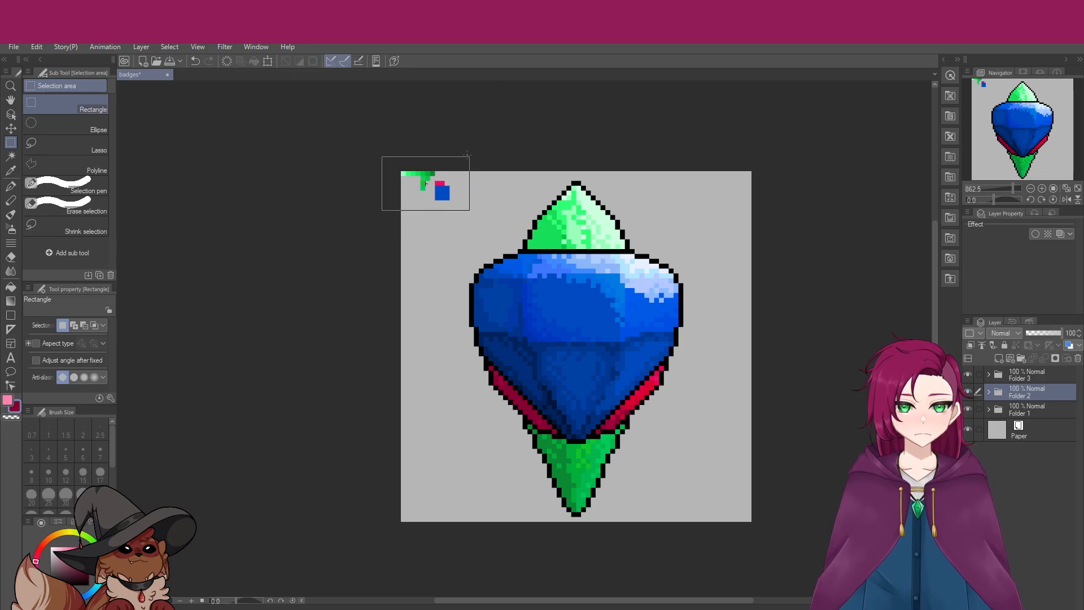
click(10, 257)
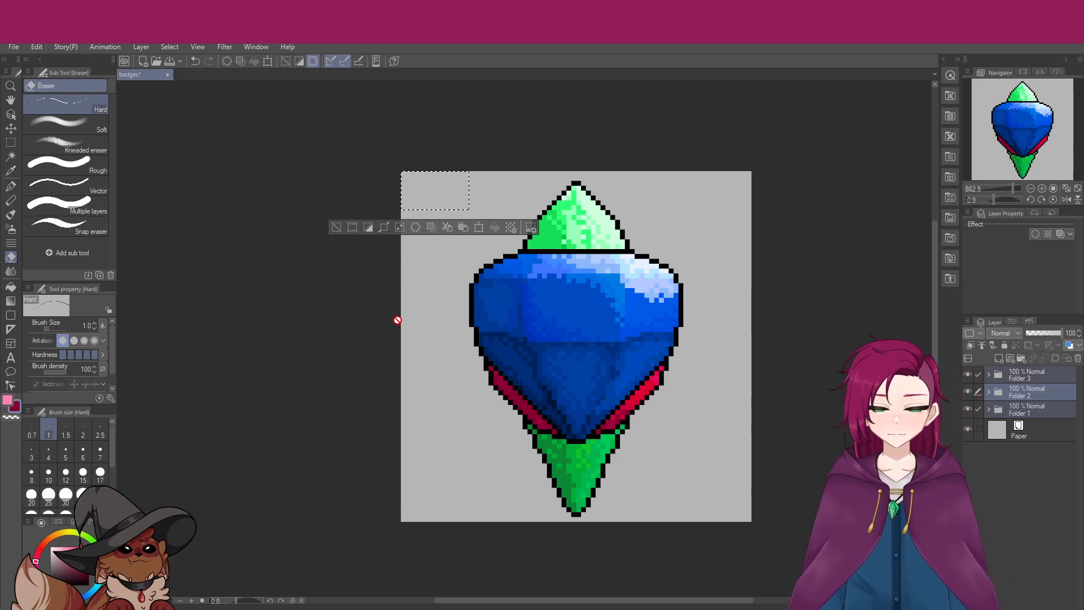
key(Delete)
key(m)
key(ctrl+d)
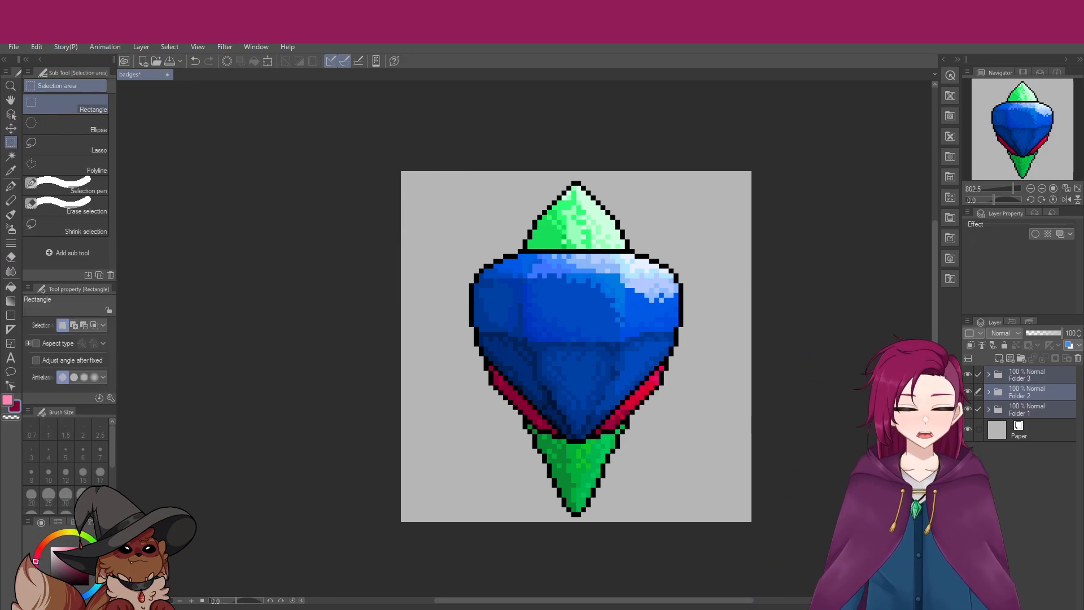
Try moving Folder 3's blue gem to the lower-right part of the canvas
click(1025, 378)
click(1022, 407)
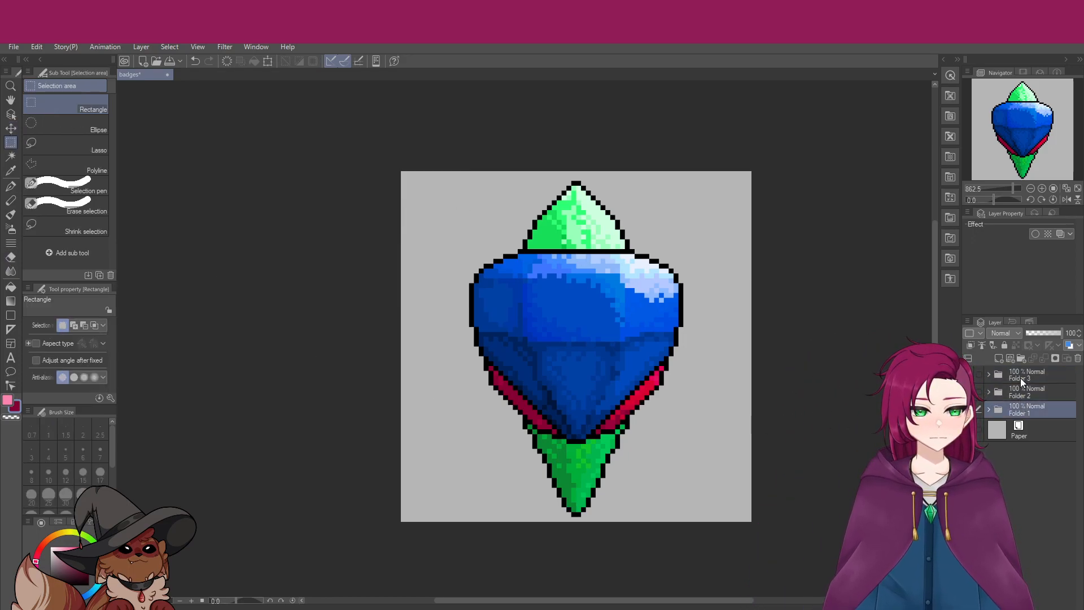
click(1021, 378)
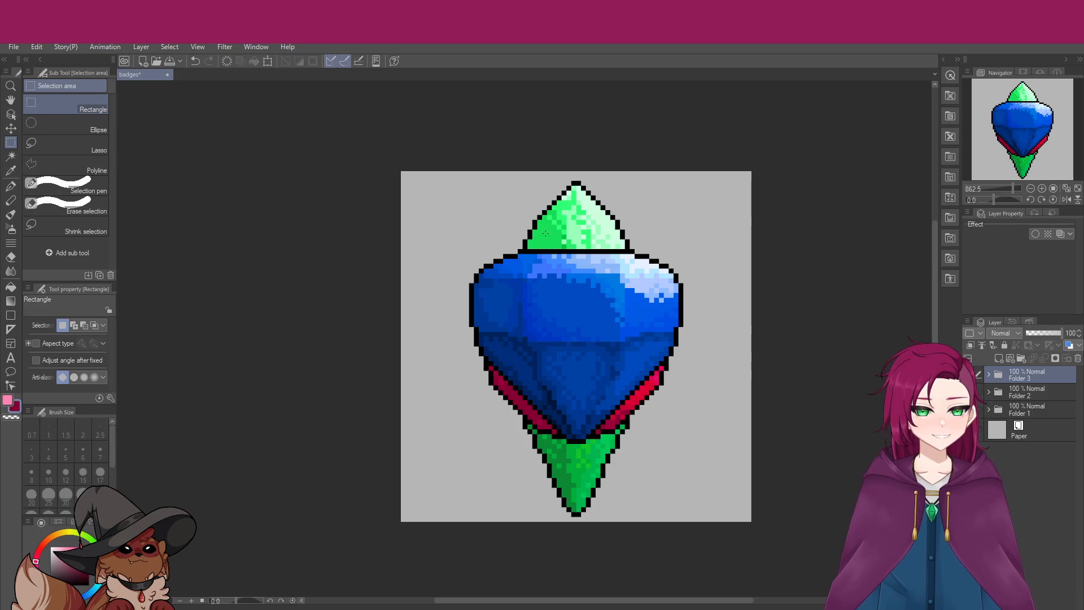
drag(415, 235, 742, 467)
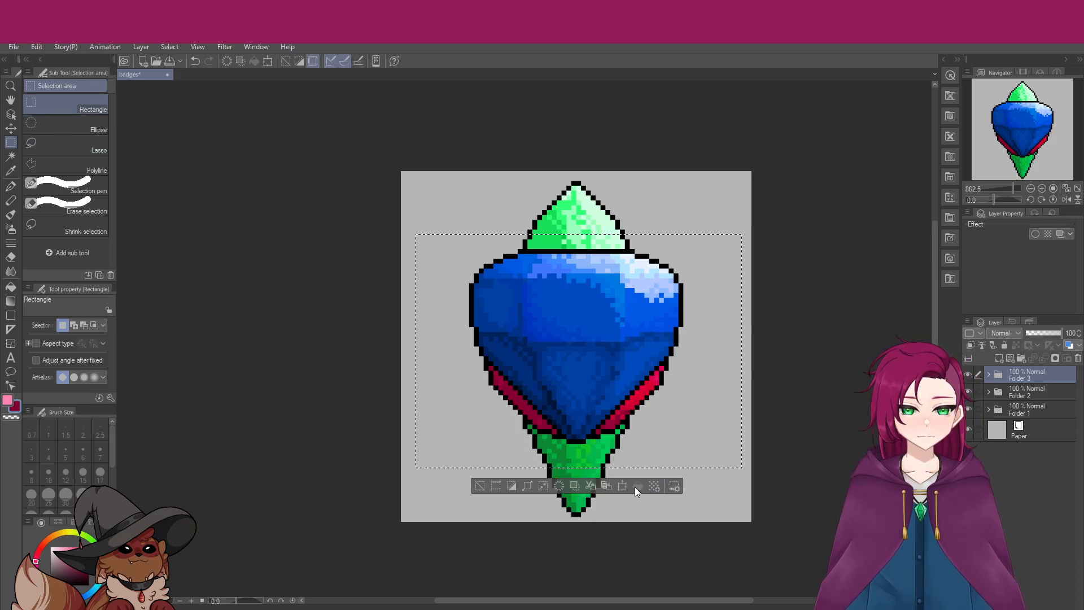
click(622, 486)
drag(647, 391, 714, 459)
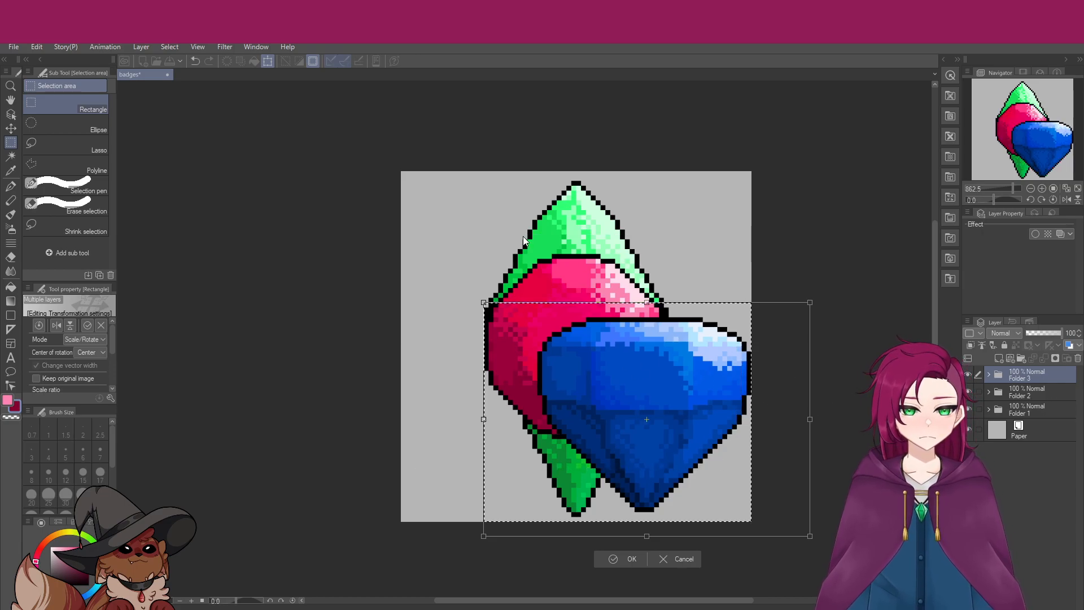
key(Return)
drag(493, 249, 655, 401)
drag(445, 235, 659, 430)
click(670, 263)
drag(456, 220, 673, 443)
click(606, 462)
drag(602, 387, 549, 436)
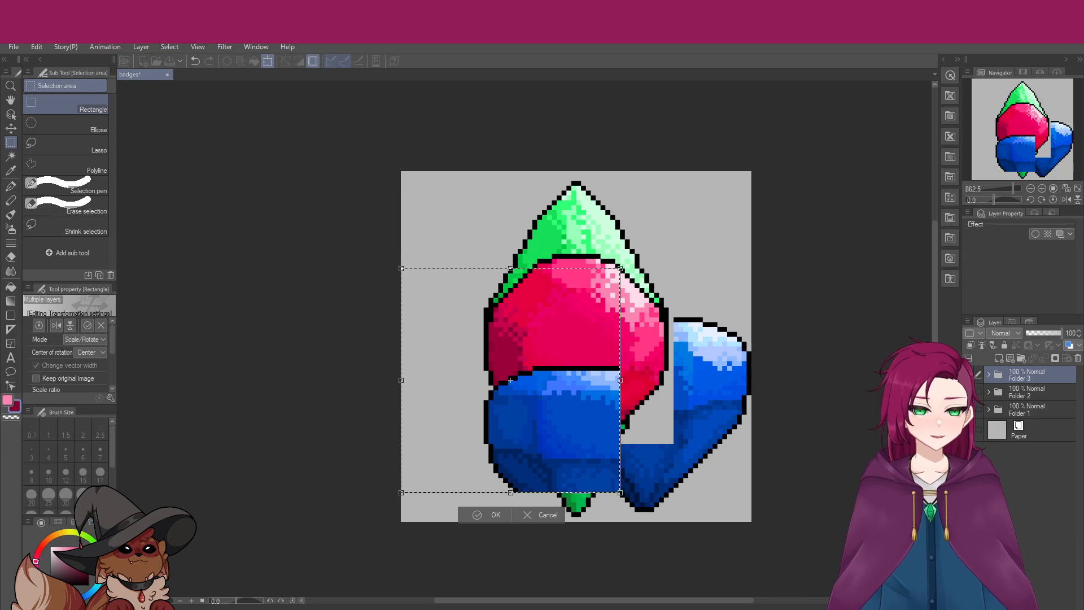
key(ctrl+z)
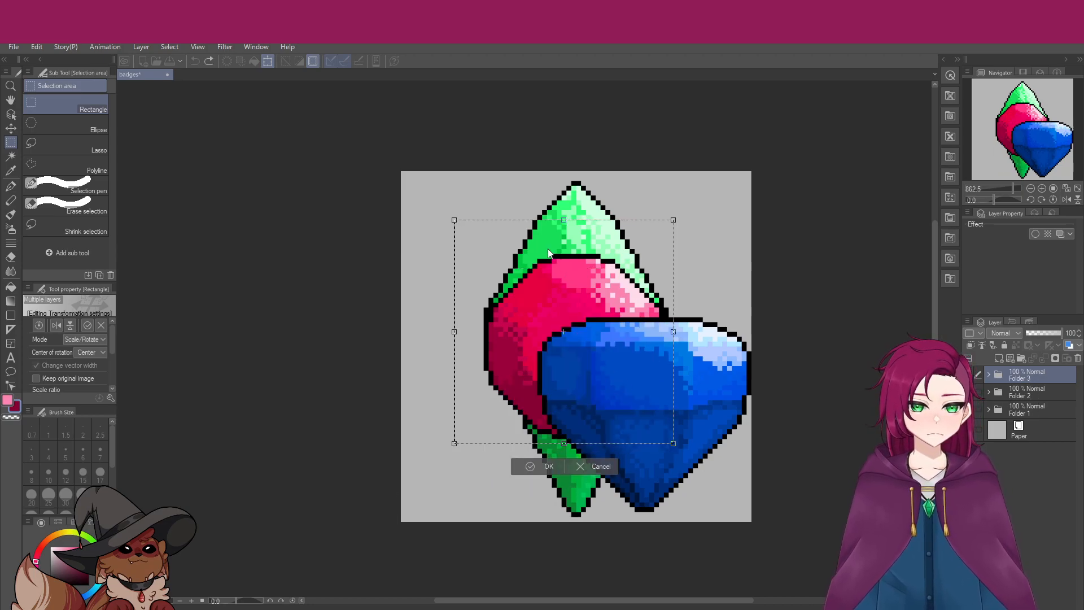
click(600, 467)
Try moving Folder 2's red gem to the lower-left corner of the canvas, beside the blue gem
click(1028, 393)
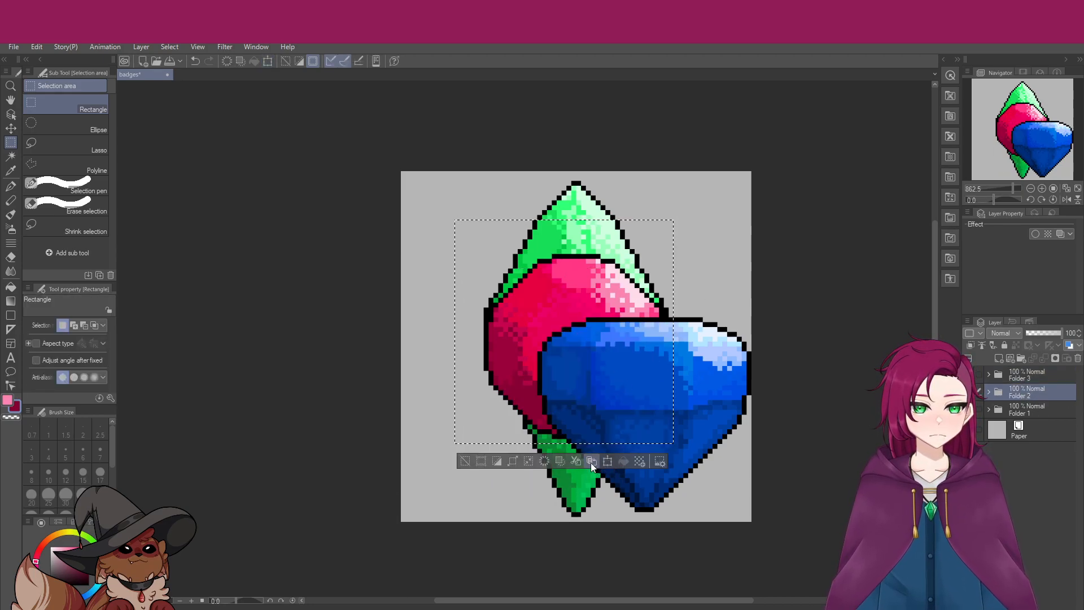
click(607, 460)
drag(609, 362, 523, 447)
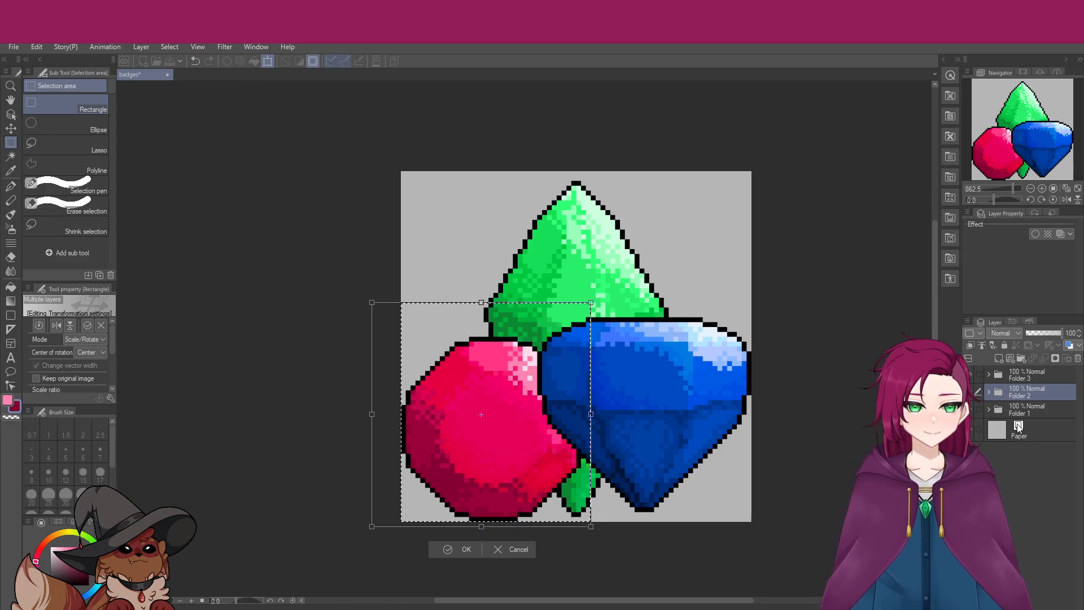
key(Return)
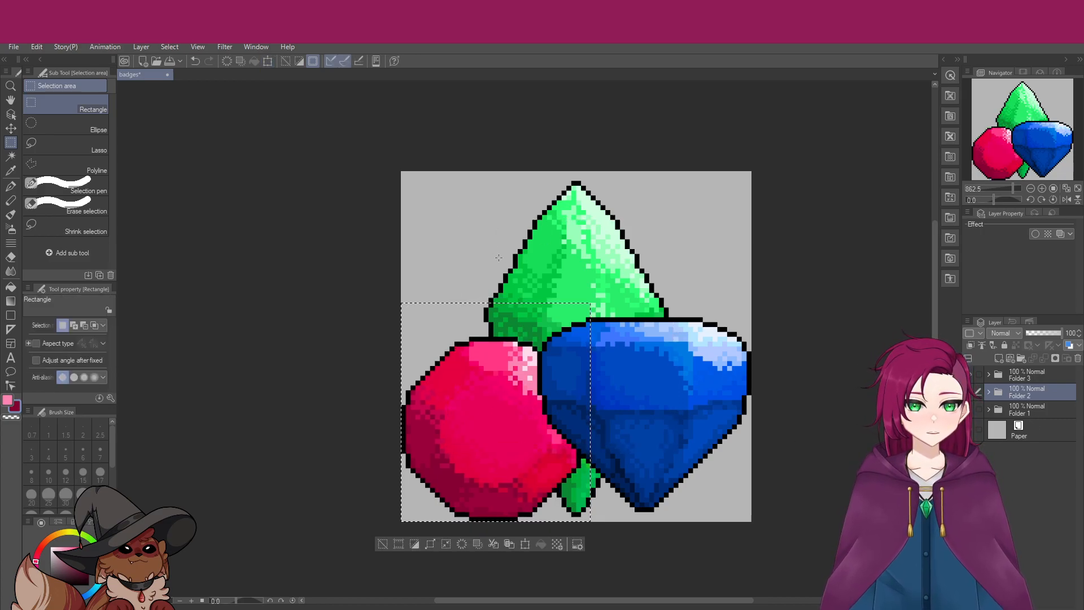
Undo the moves of the red and blue gems and clear the selection
key(ctrl+z)
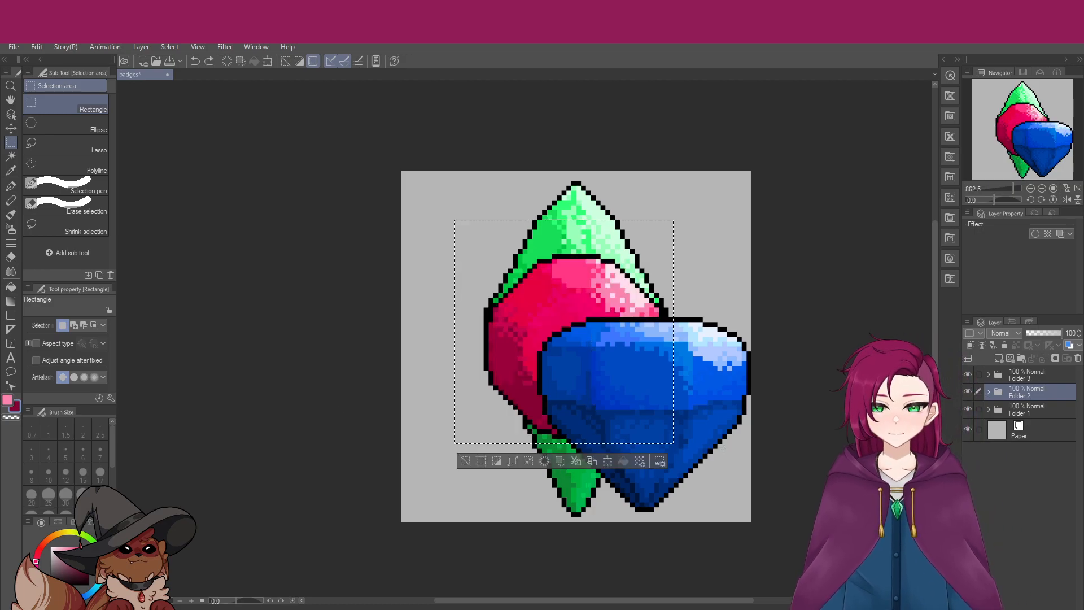
key(ctrl+z)
key(ctrl+y)
key(ctrl+y)
key(ctrl+y)
key(ctrl+y)
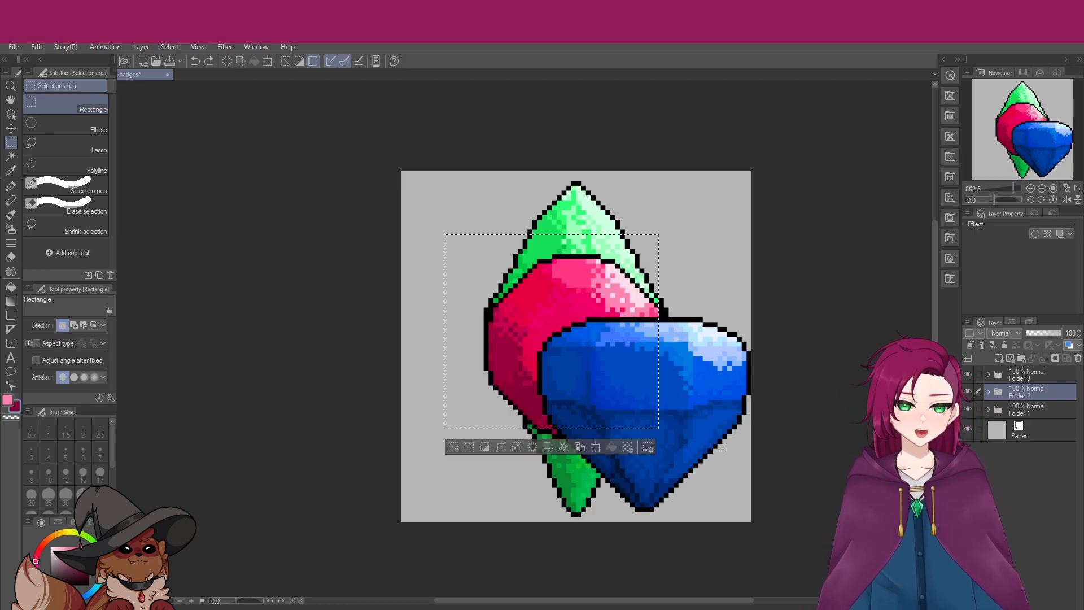
key(ctrl+d)
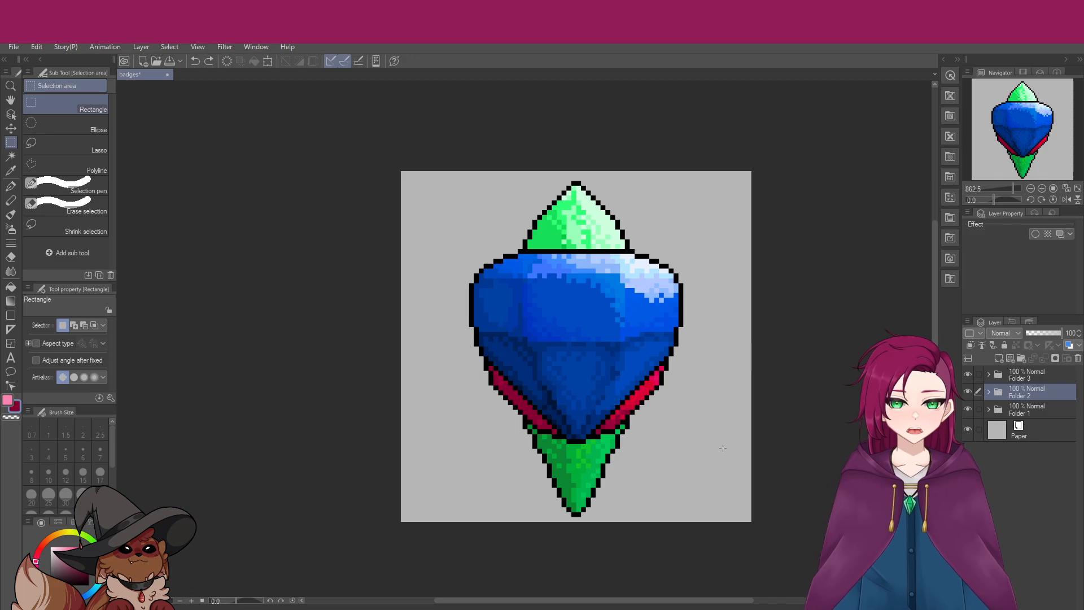